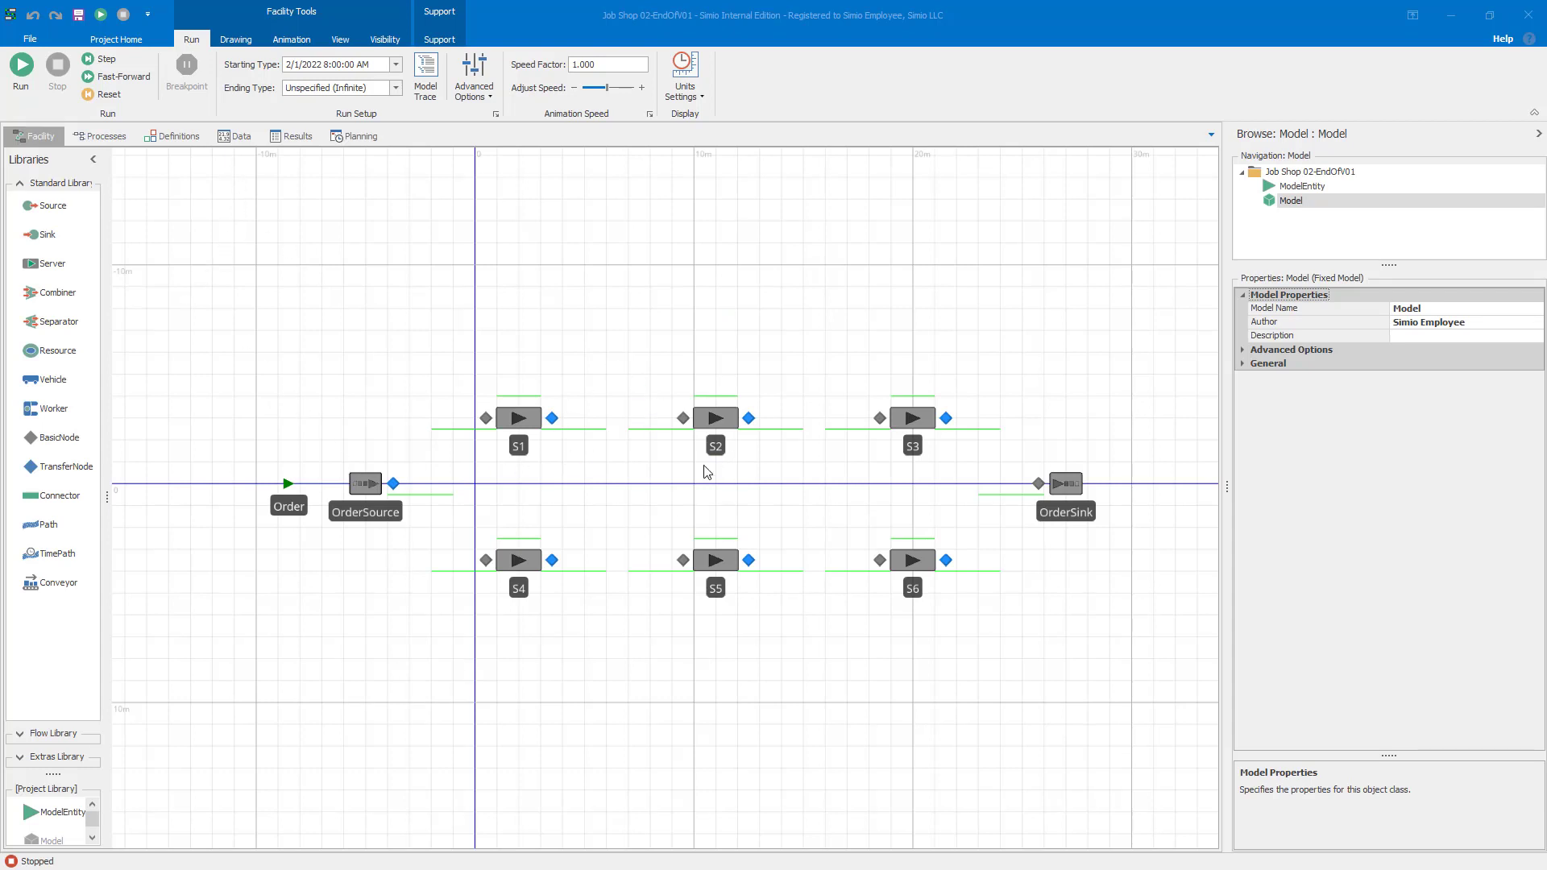
# Step: Examine the Resources, Parts and Orders data tables, PartA's nested sequence and the model's process logic
pyautogui.click(236, 136)
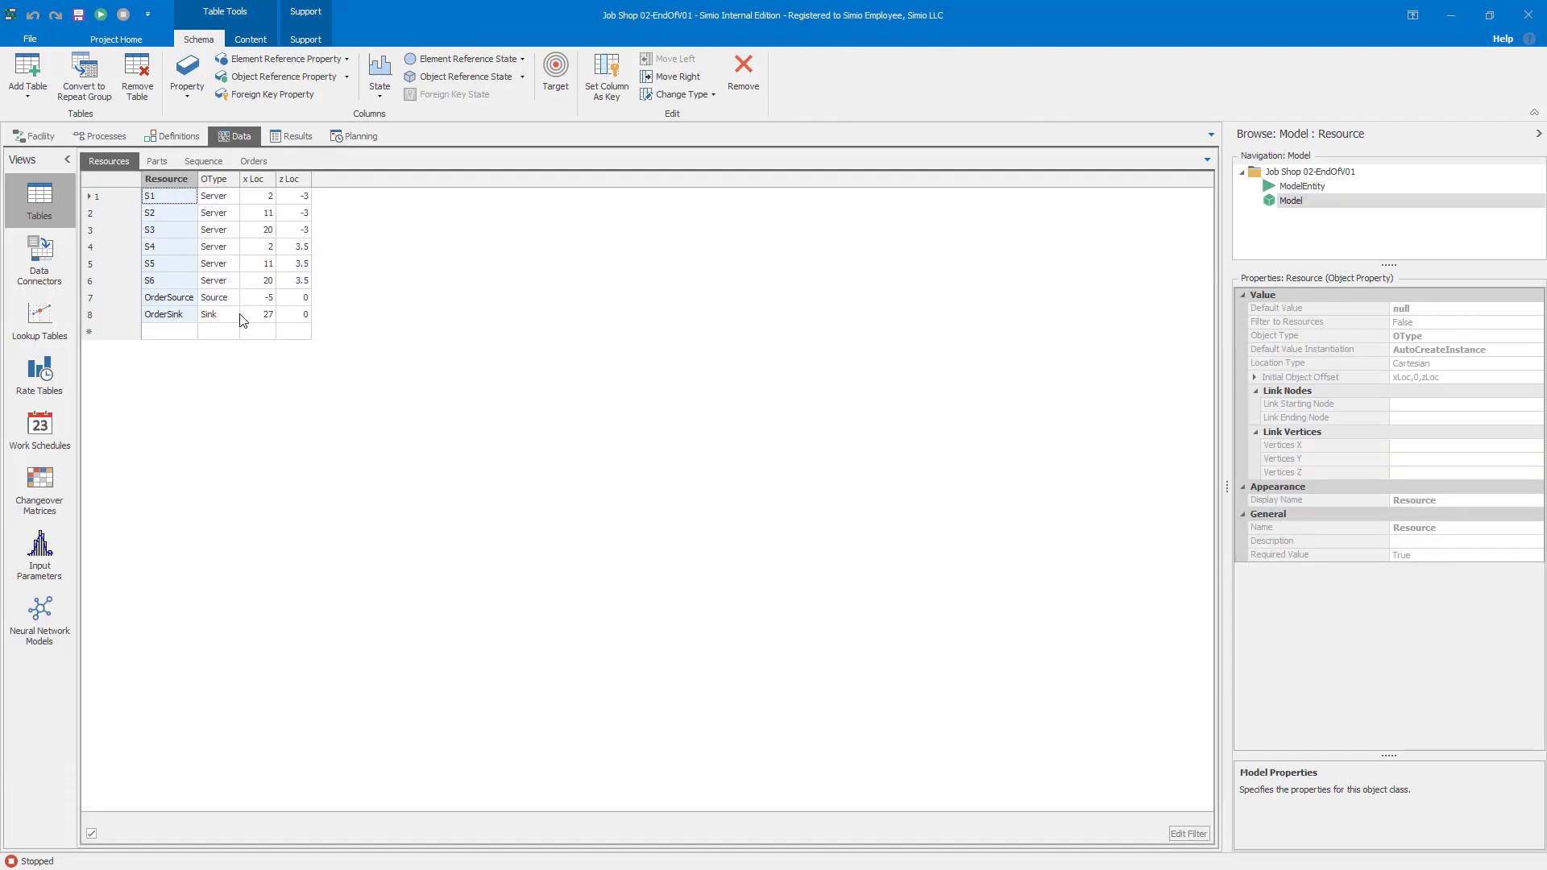
pyautogui.click(117, 160)
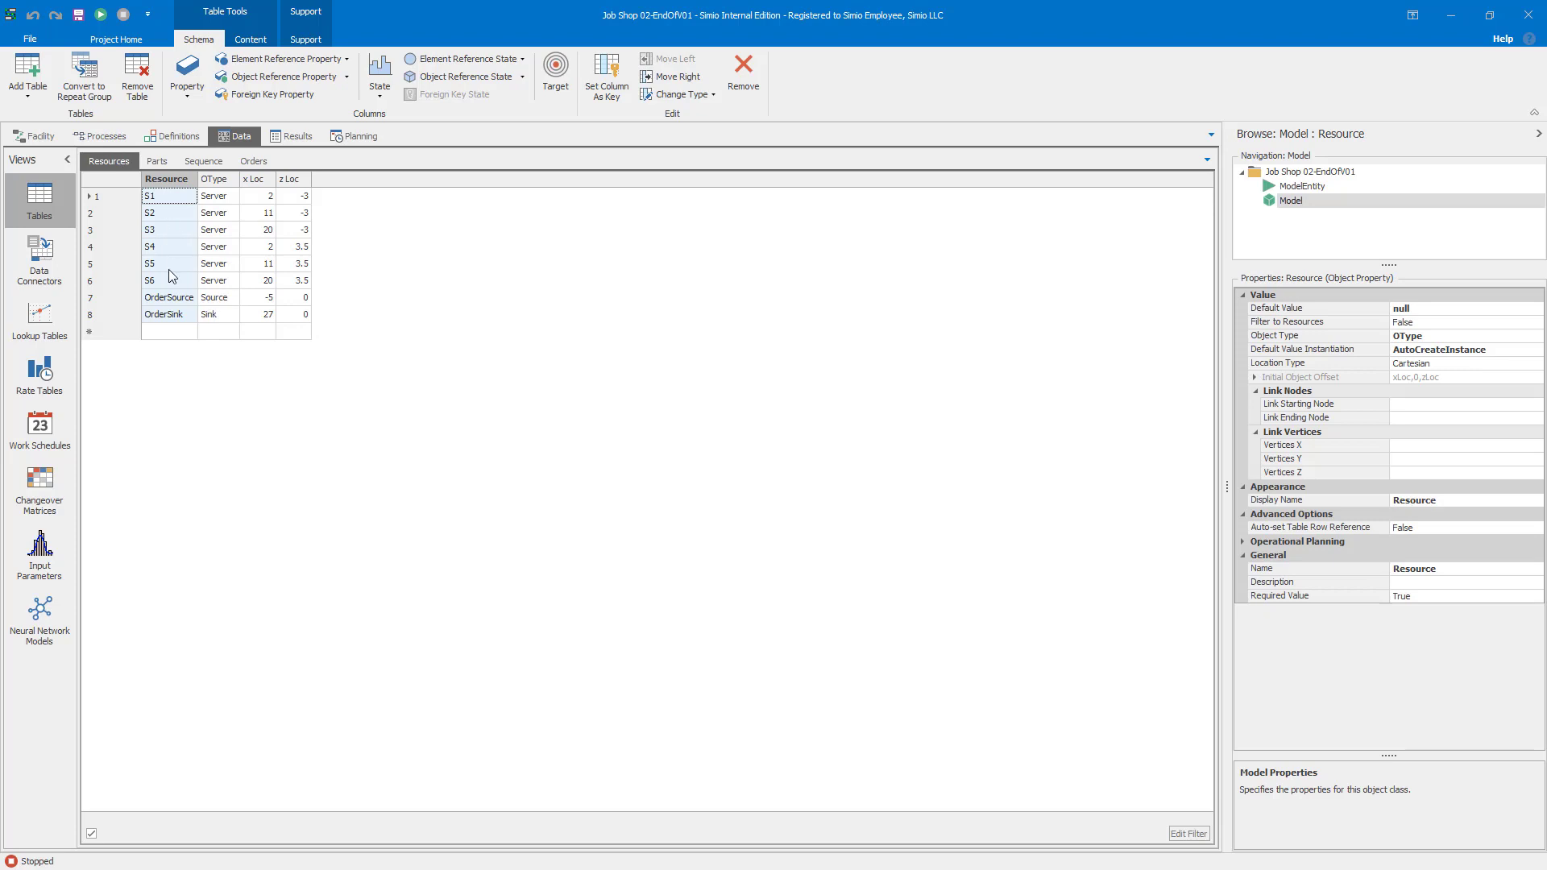
pyautogui.click(157, 161)
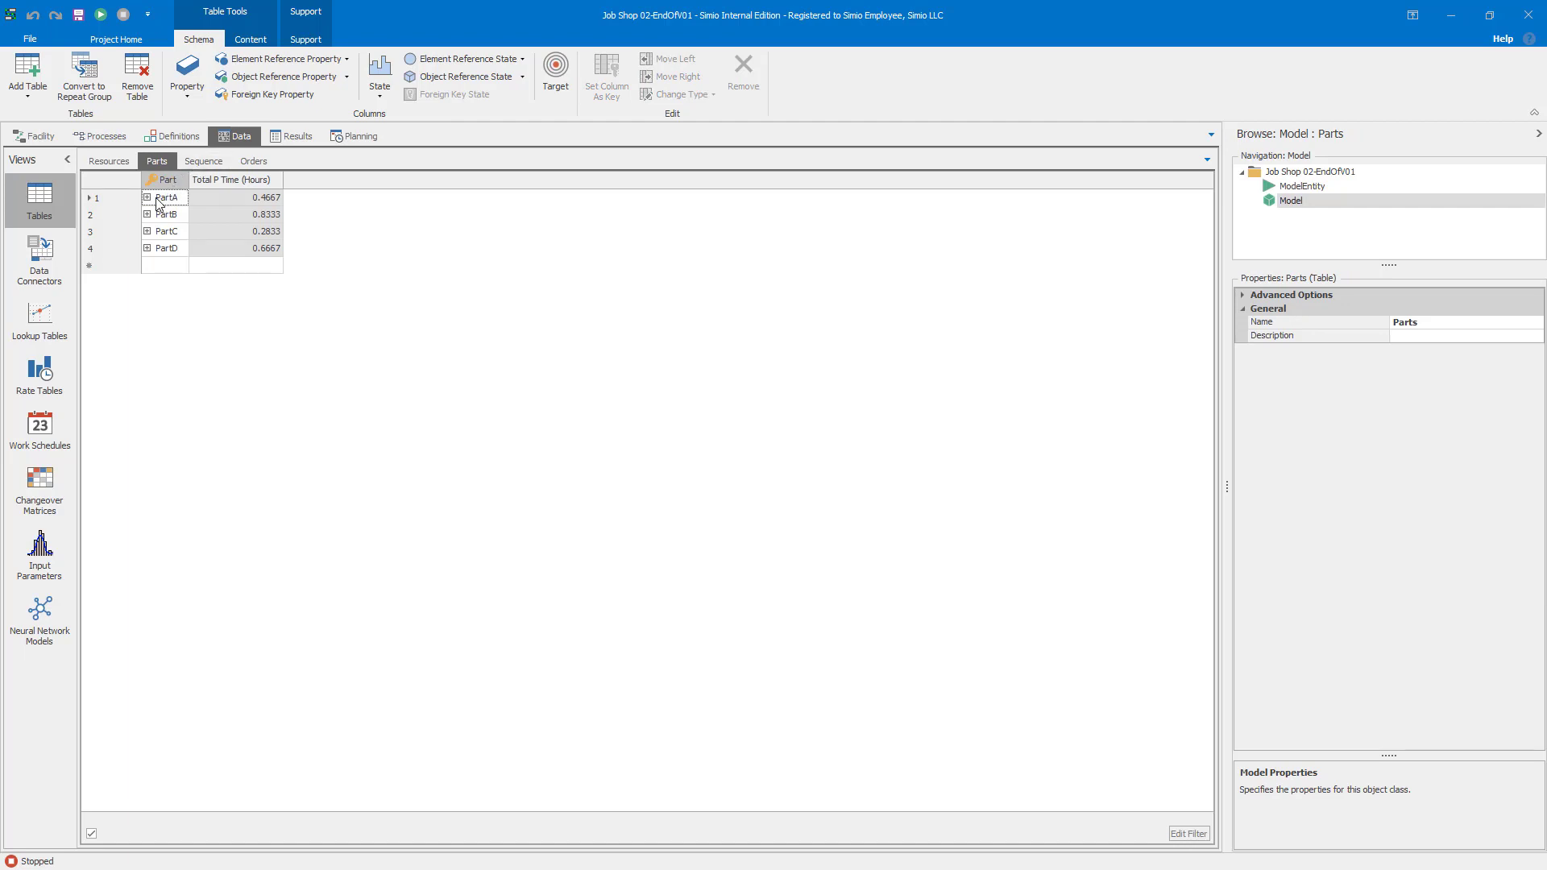
pyautogui.click(148, 197)
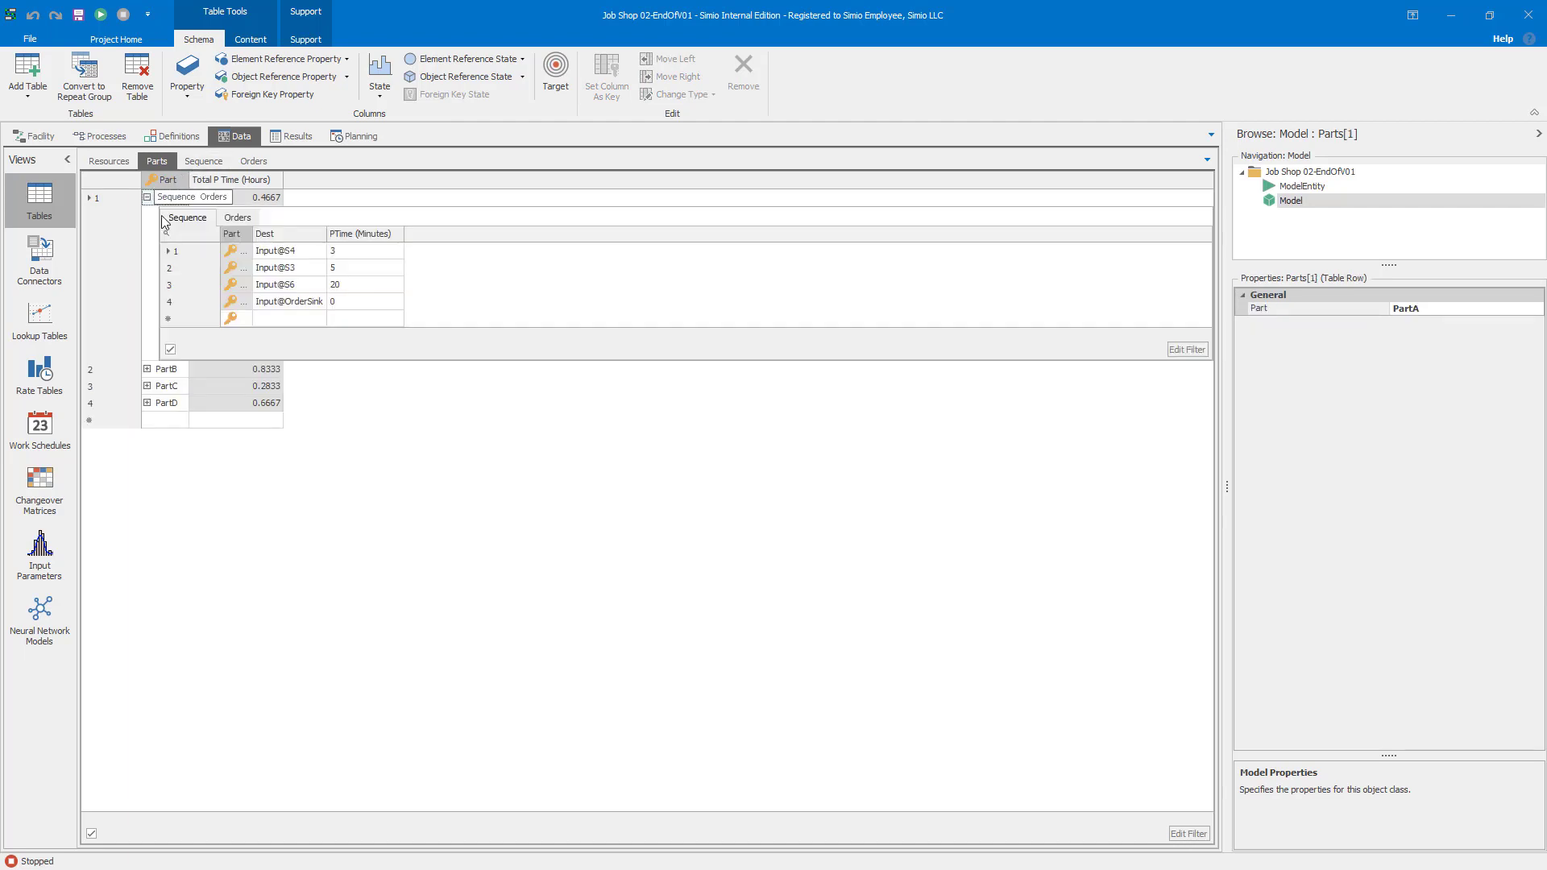
pyautogui.click(254, 162)
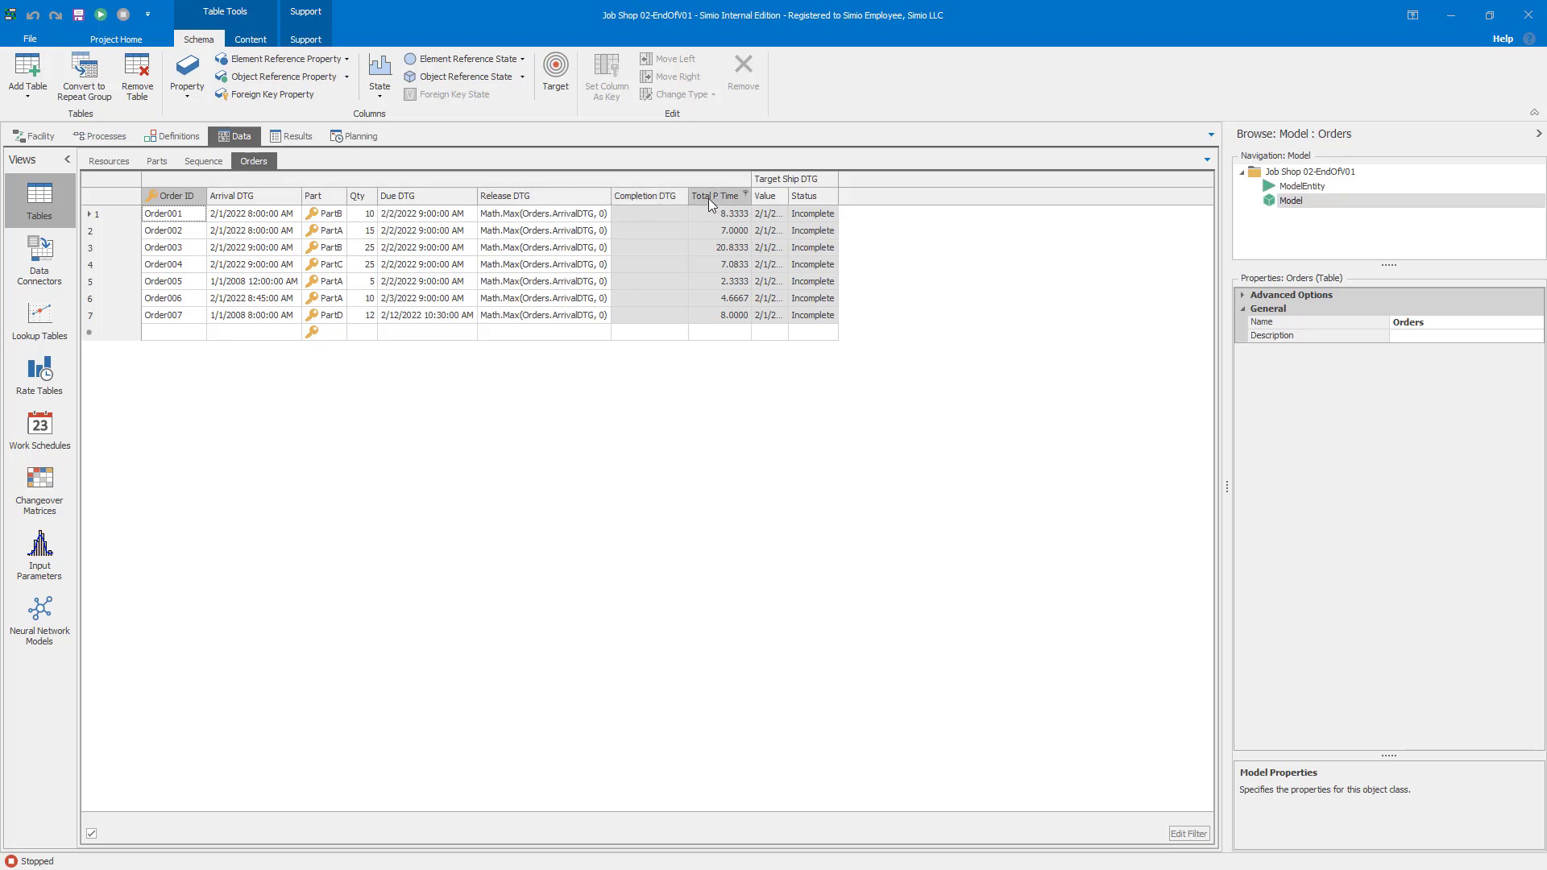
pyautogui.click(156, 161)
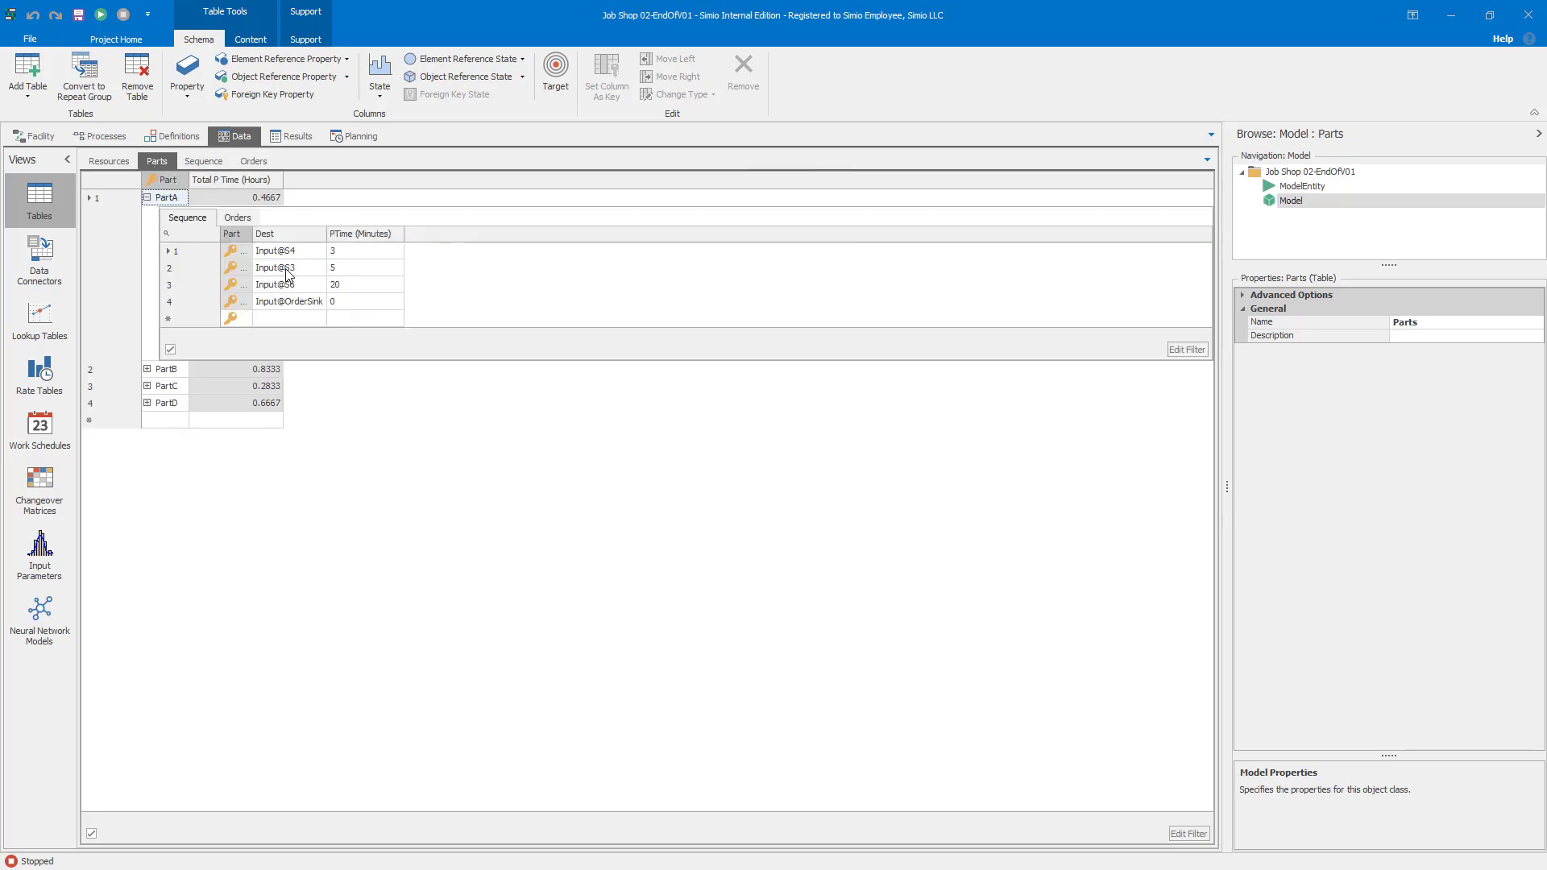
pyautogui.click(147, 197)
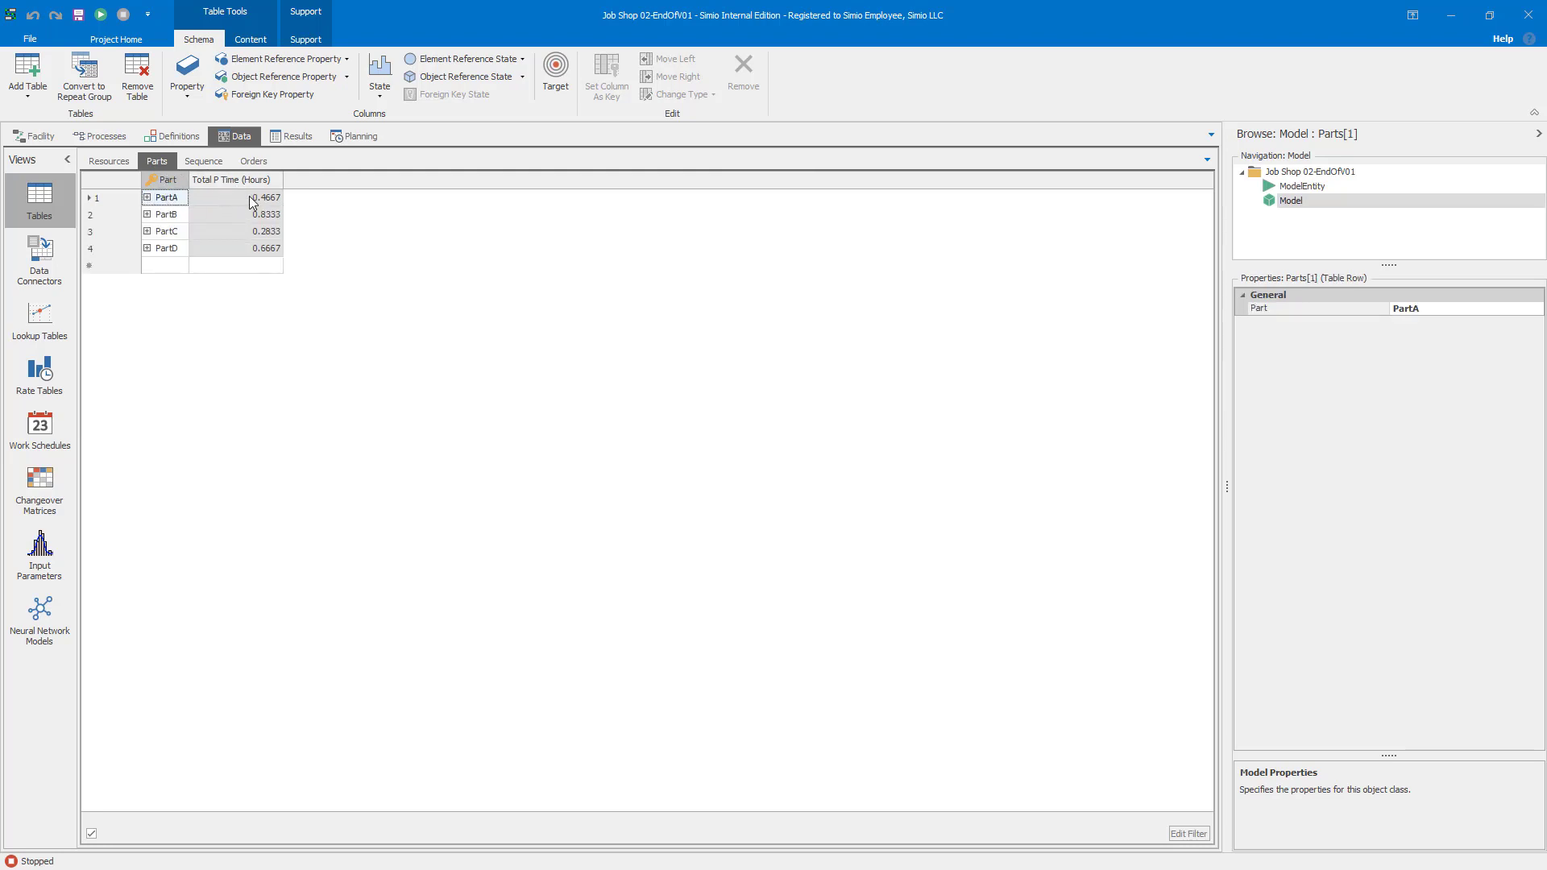
pyautogui.click(116, 140)
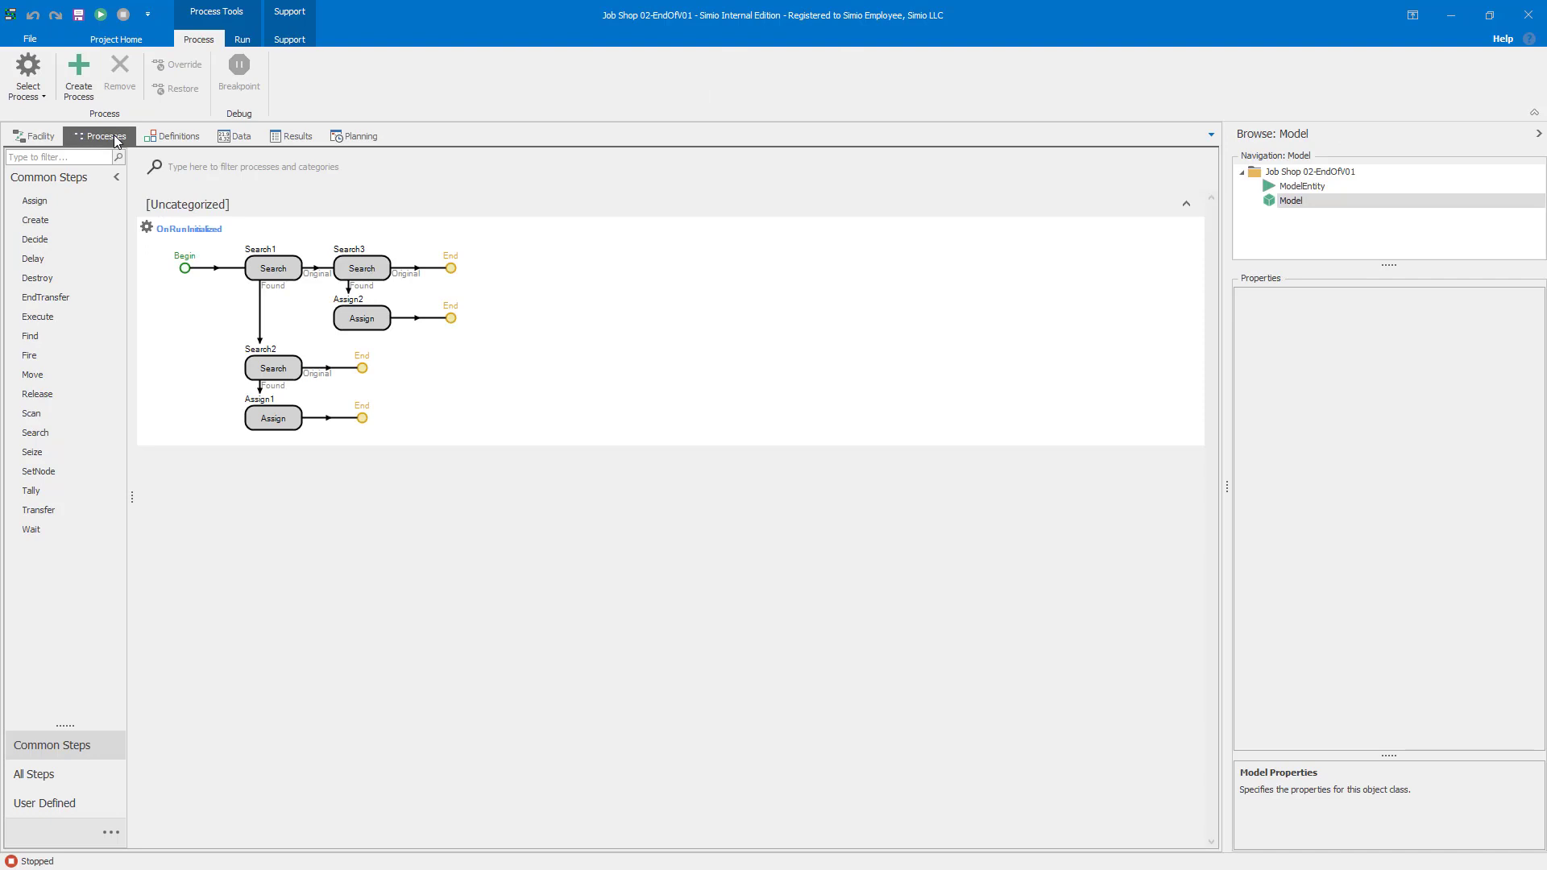
pyautogui.click(236, 136)
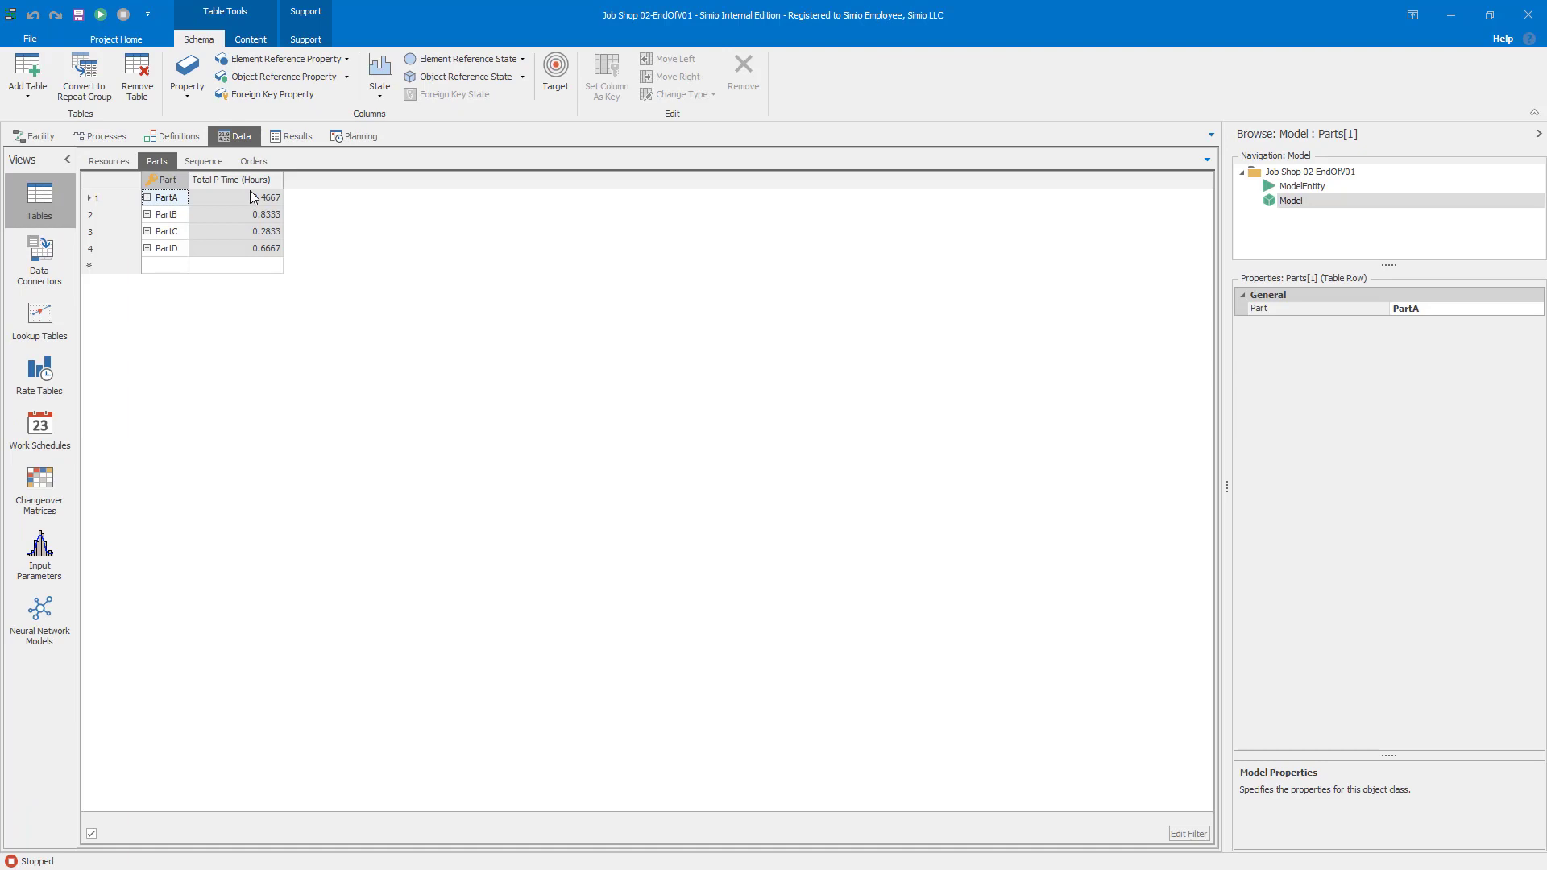
pyautogui.click(112, 167)
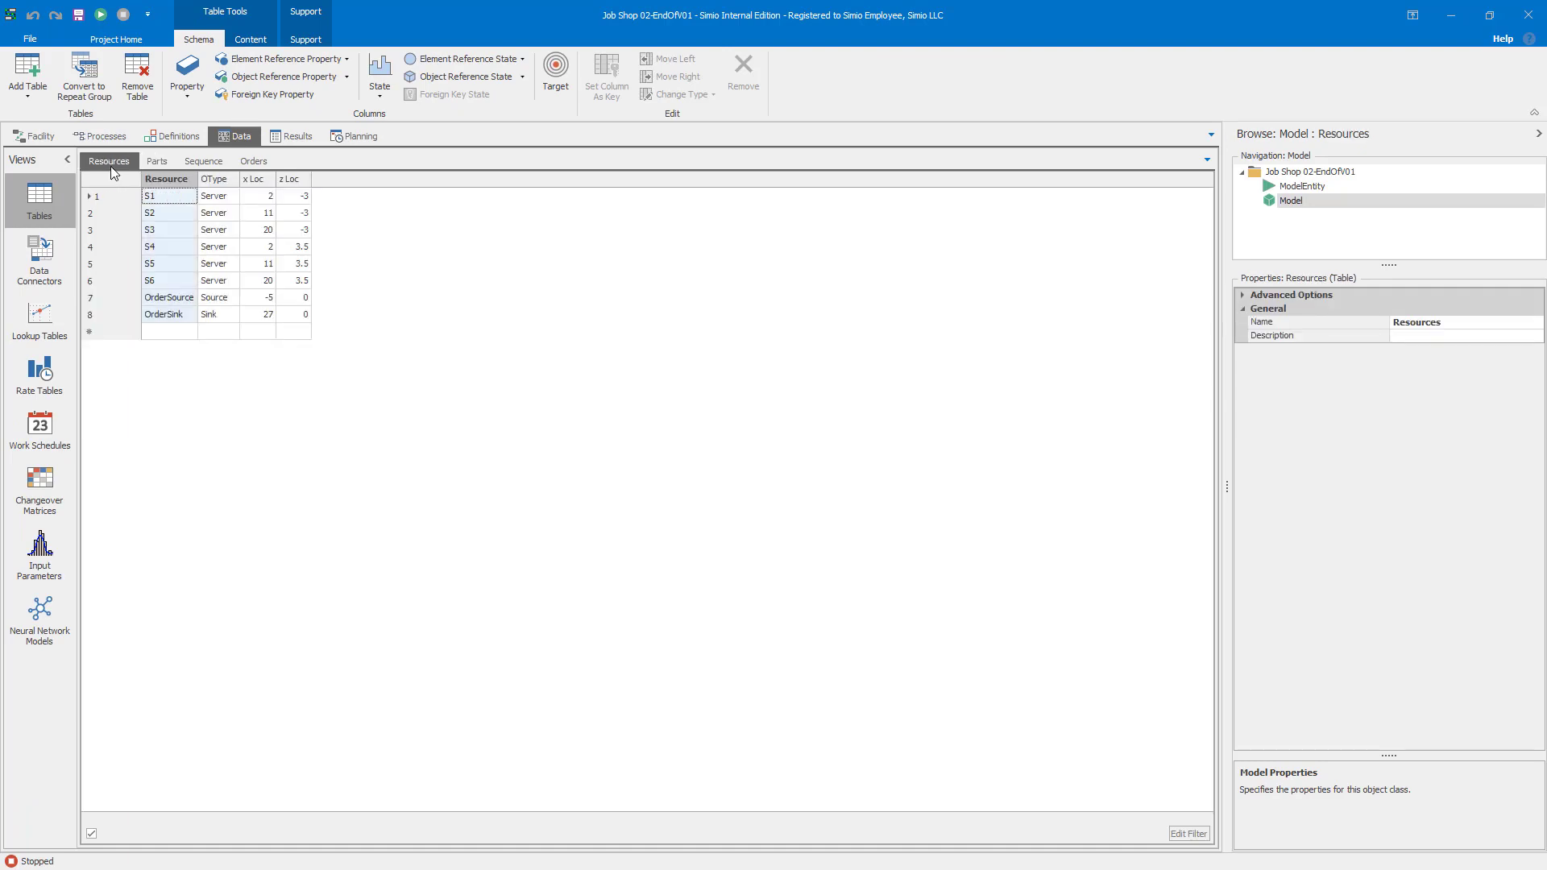
# Step: Rename the main model as BaselineModel
pyautogui.rightClick(1317, 209)
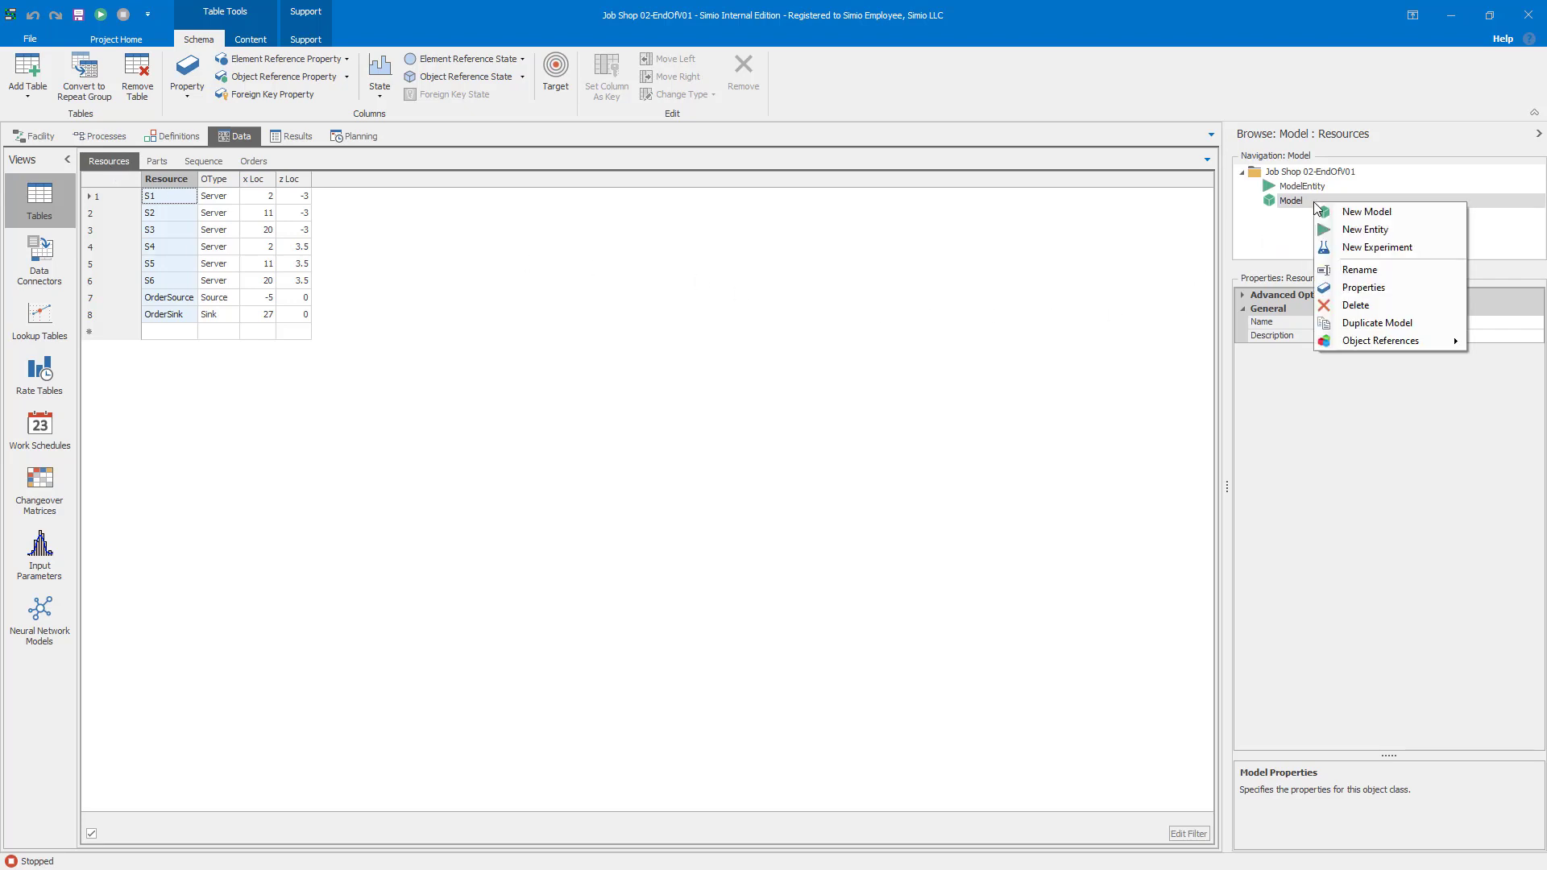
pyautogui.click(1371, 269)
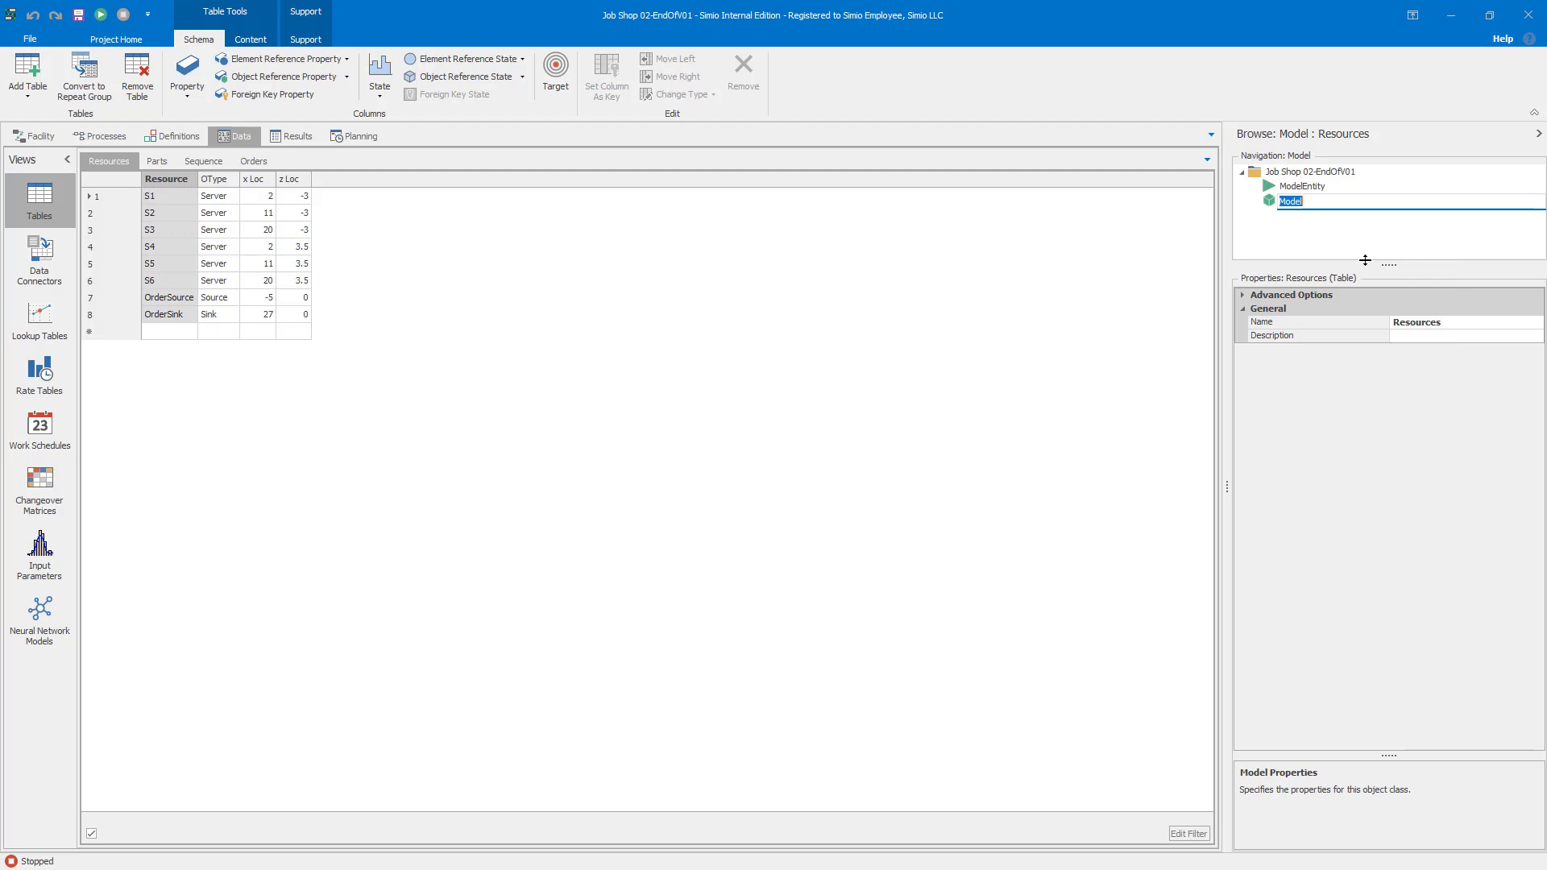
pyautogui.write('BaselineModel')
pyautogui.press('Return')
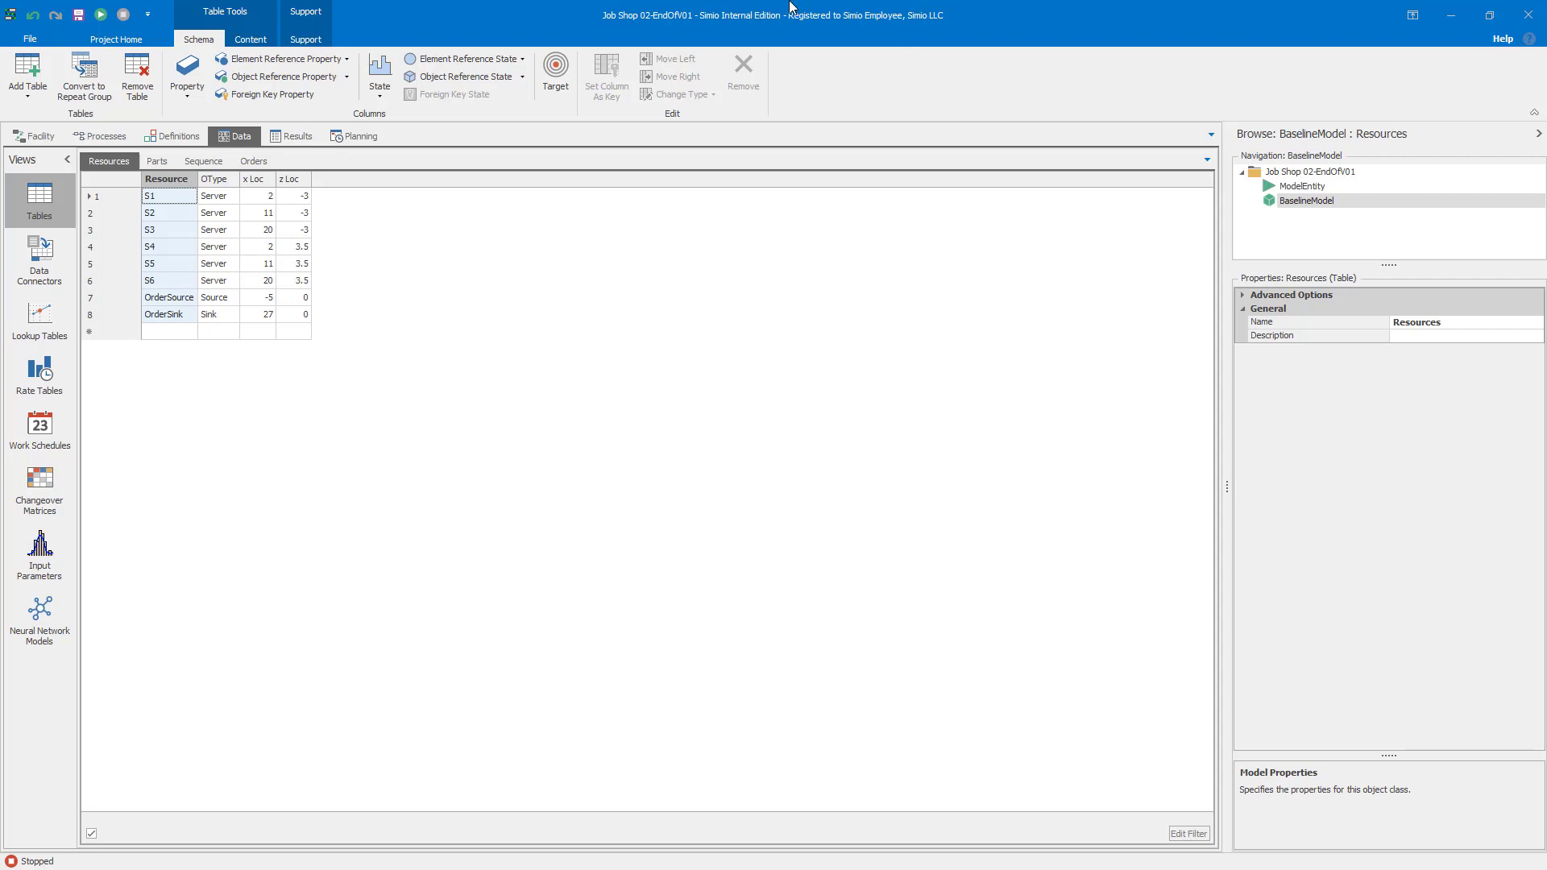
# Step: Duplicate BaselineModel and rename the copy as CustomObjectModel
pyautogui.click(36, 136)
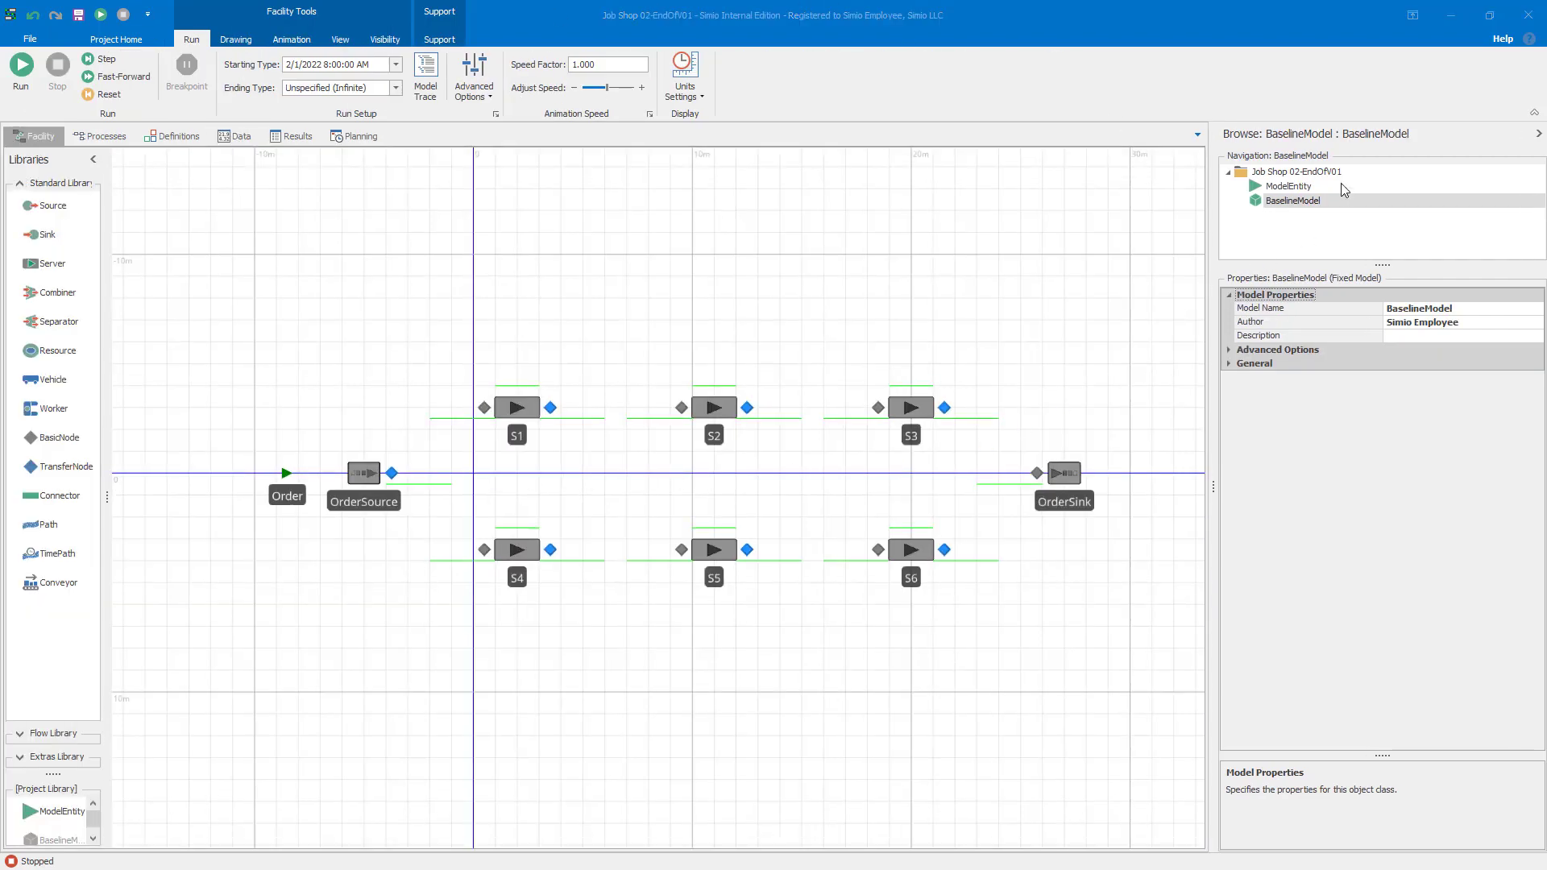
pyautogui.rightClick(1335, 203)
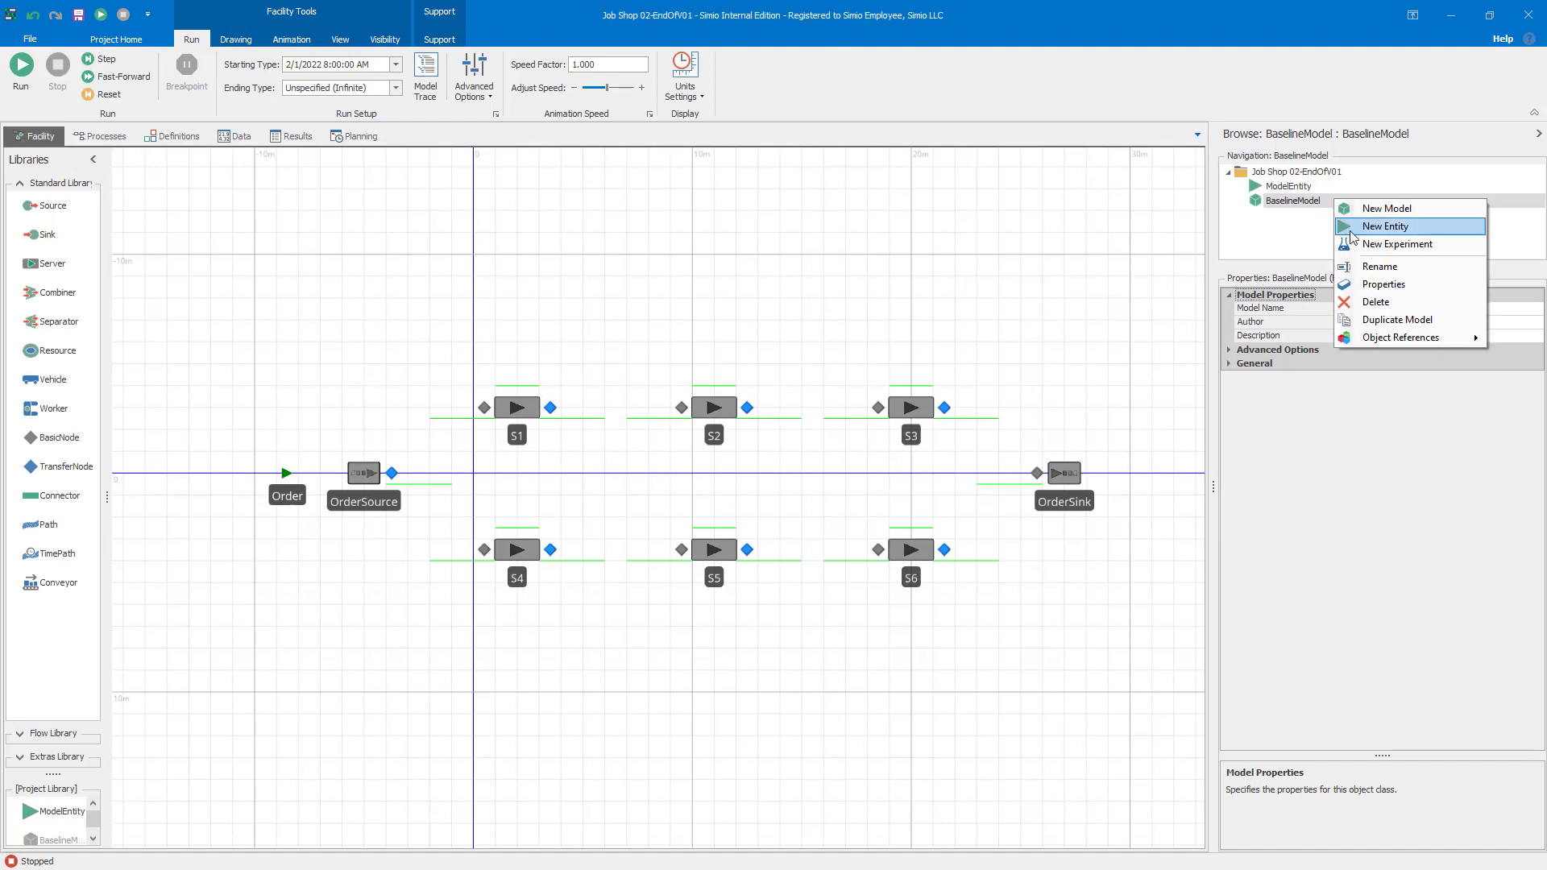
pyautogui.click(1389, 322)
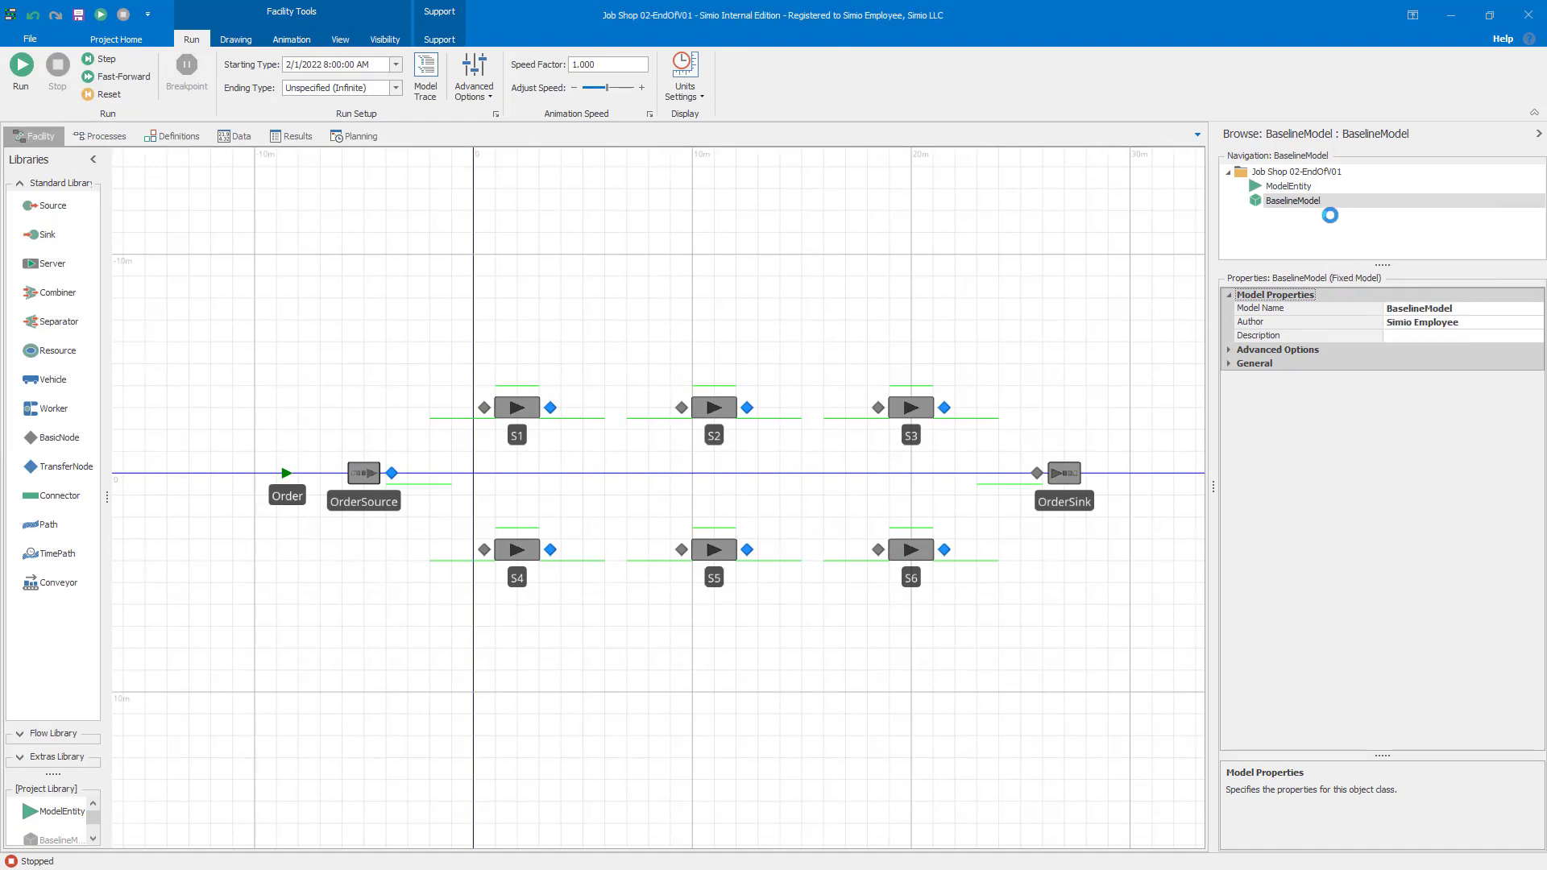
pyautogui.rightClick(1330, 215)
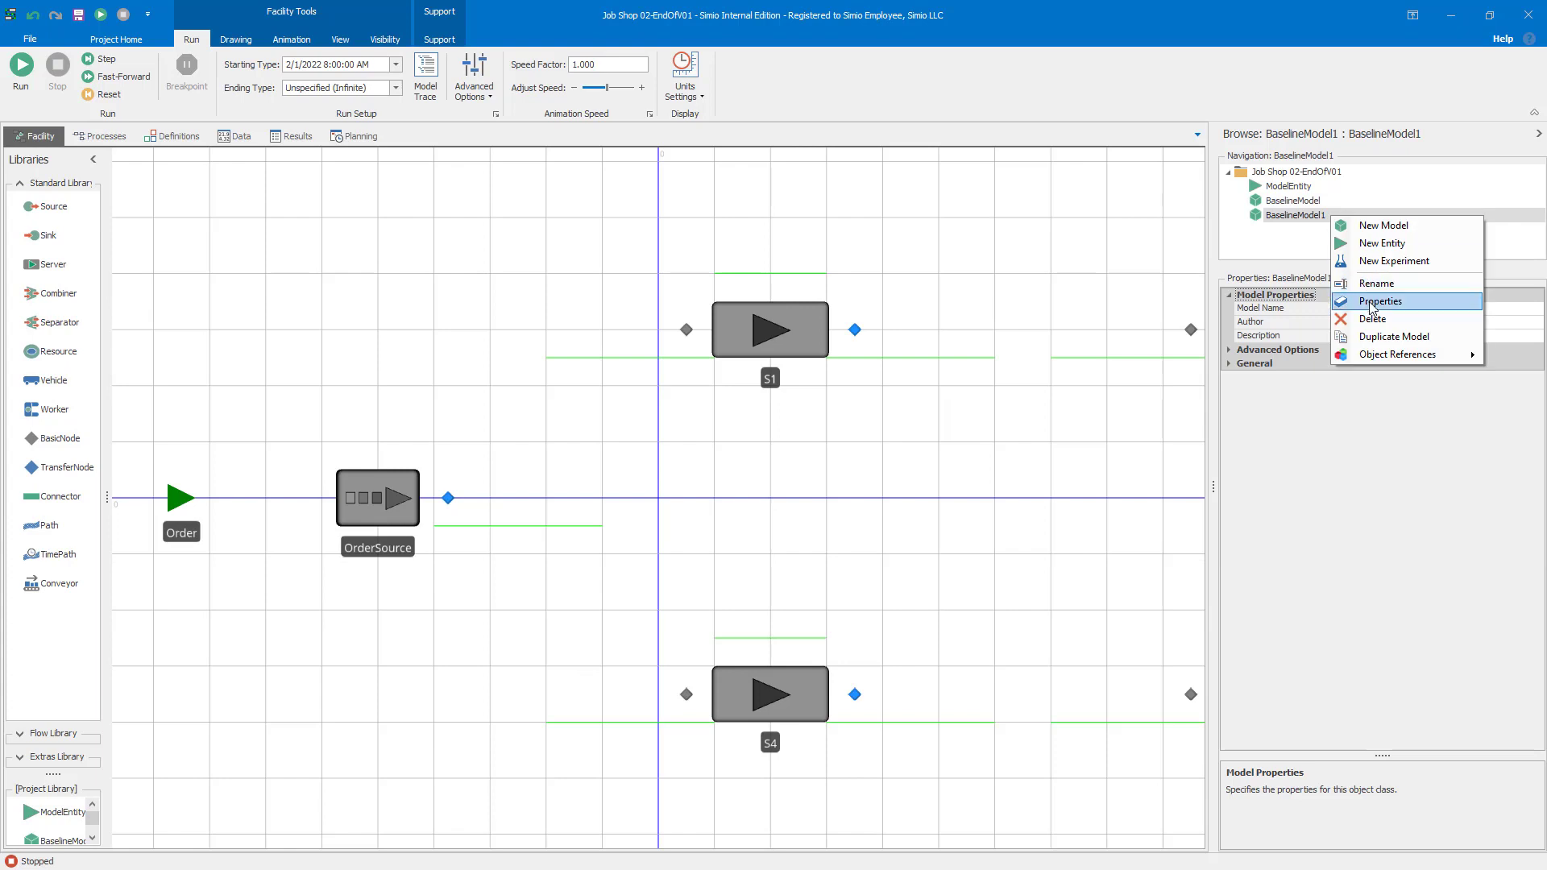
pyautogui.click(1376, 284)
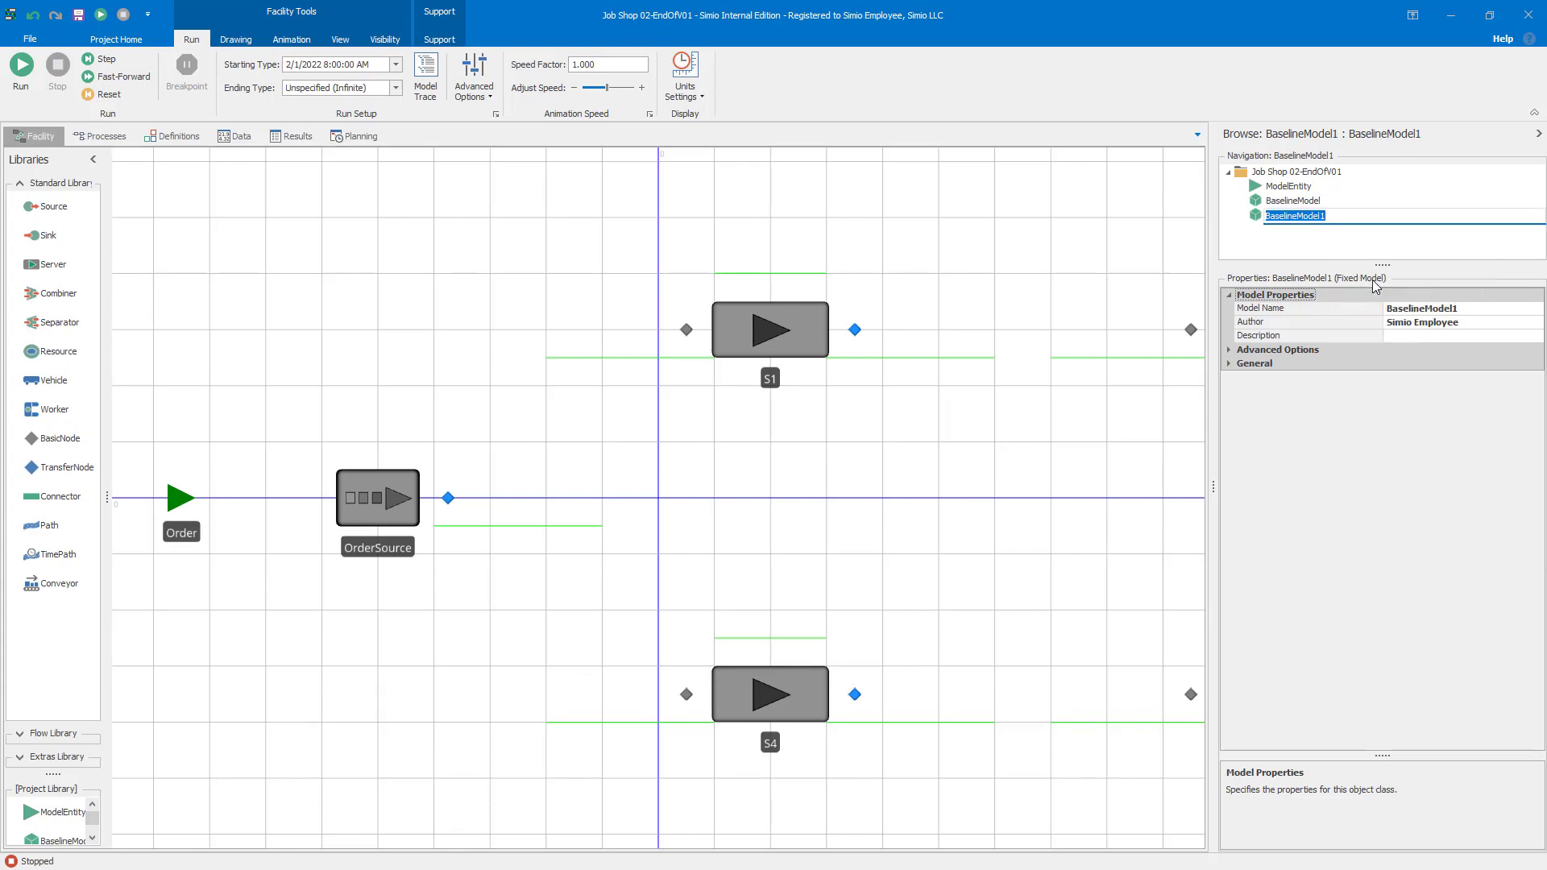
pyautogui.write('CustomObjectModel')
pyautogui.press('Return')
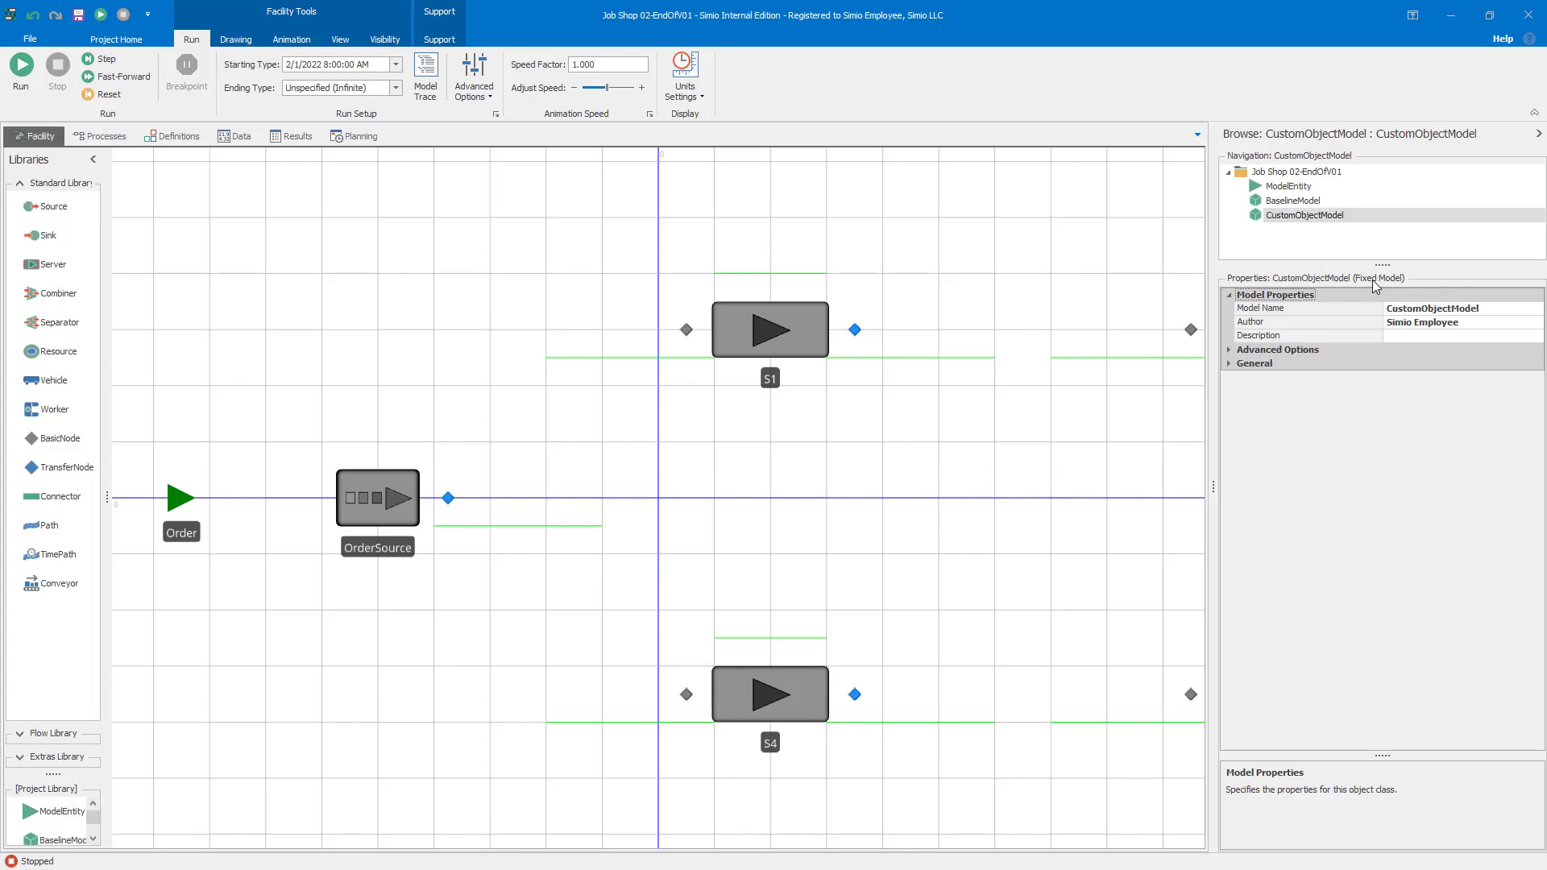
# Step: Examine CustomObjectModel's facility layout, its Resources table and the properties of server S1
pyautogui.scroll(-1, 1038, 474)
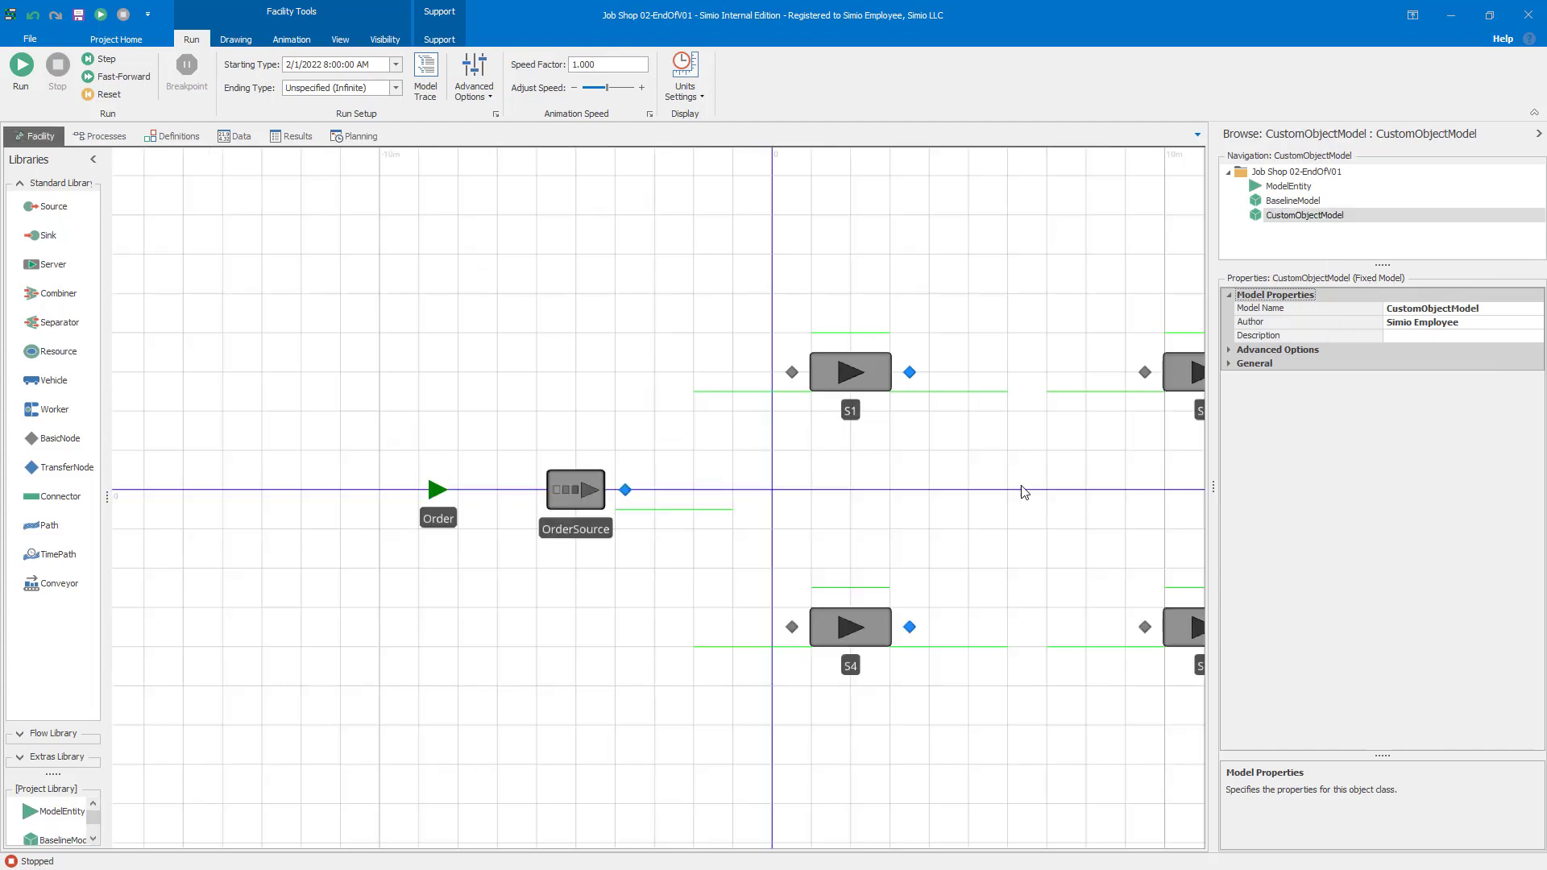
pyautogui.moveTo(1022, 486); pyautogui.dragTo(691, 511)
pyautogui.scroll(-1, 789, 485)
pyautogui.click(255, 129)
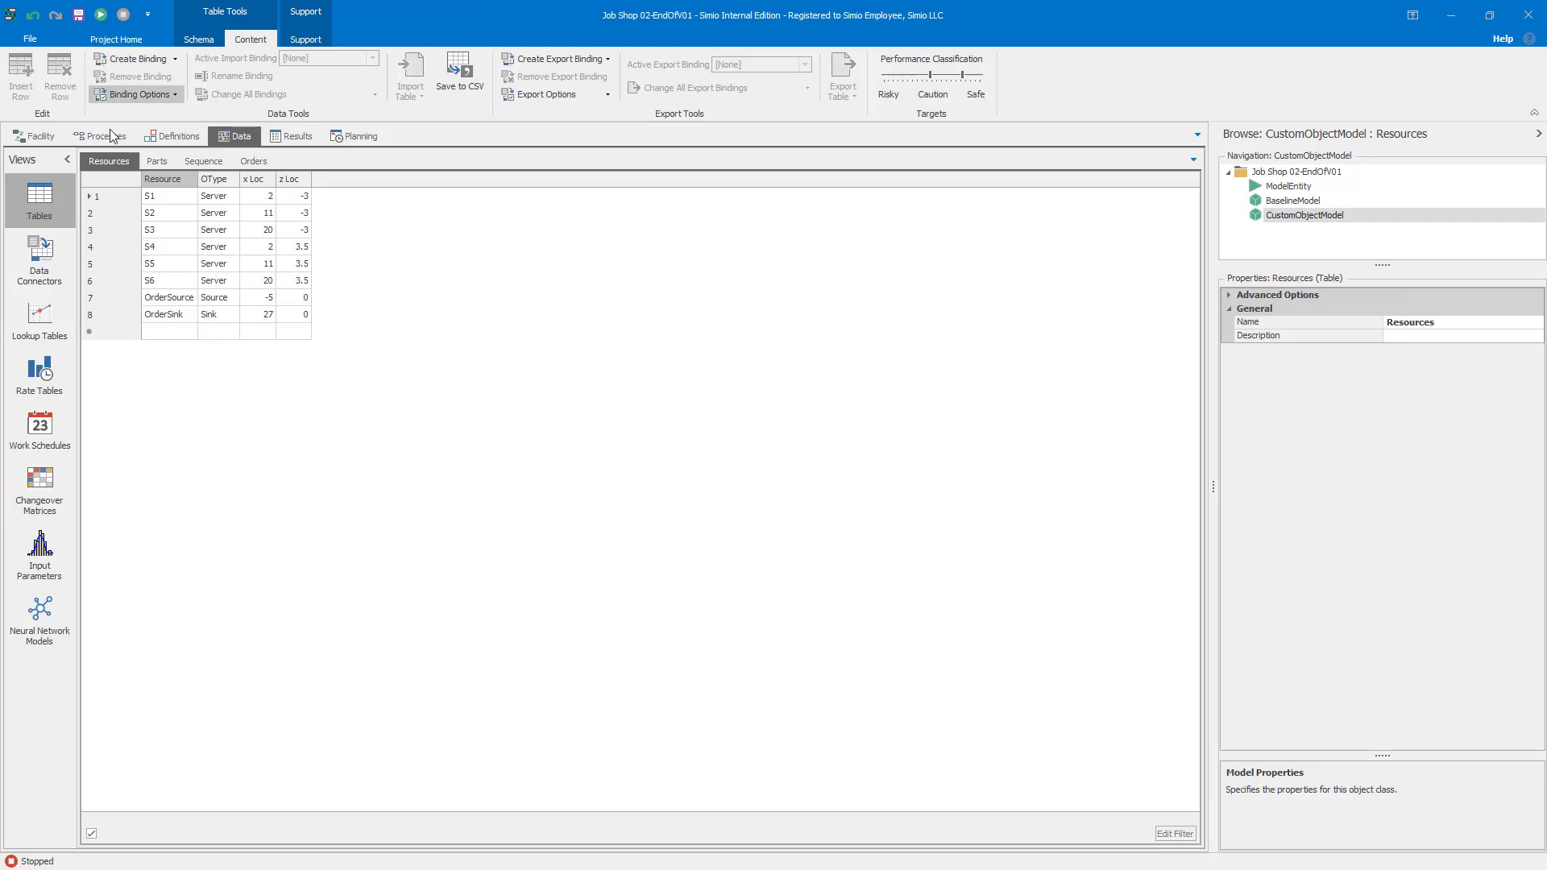
pyautogui.click(40, 135)
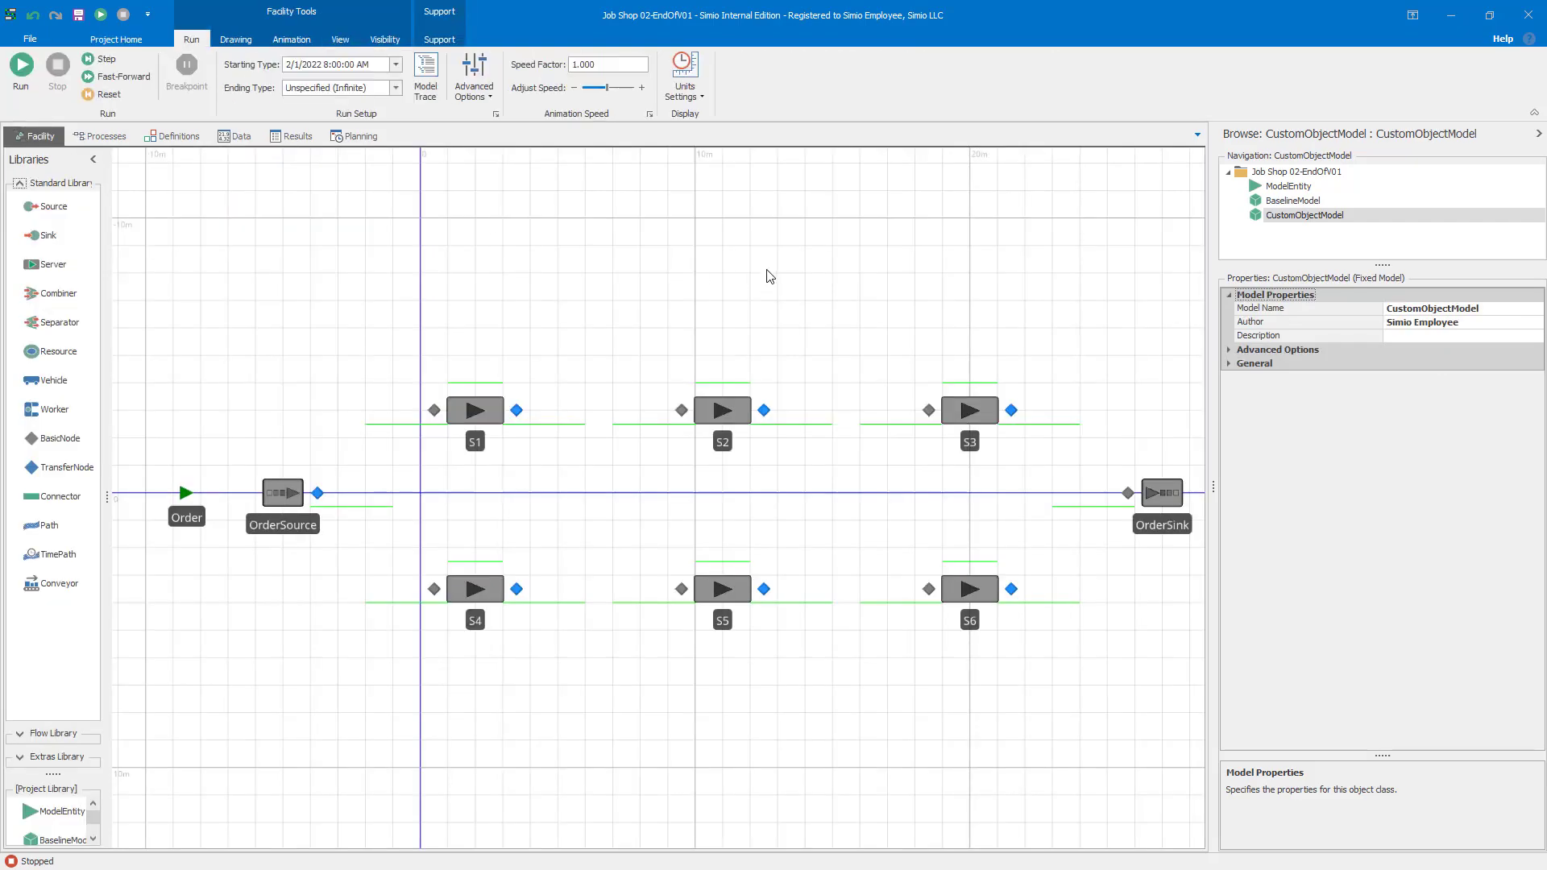
pyautogui.moveTo(766, 273); pyautogui.dragTo(756, 266)
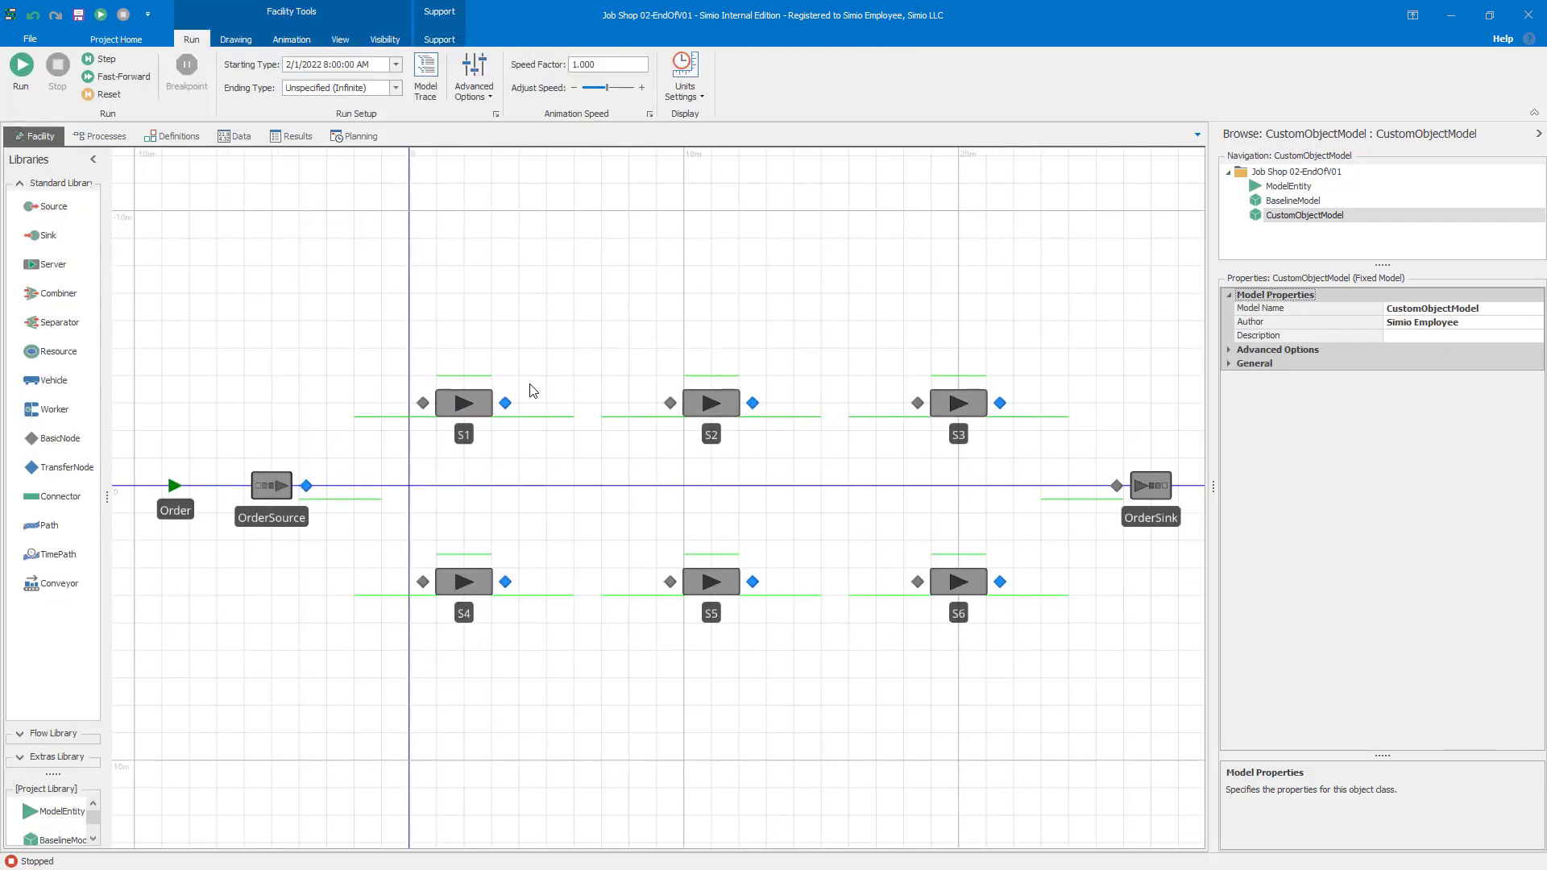
pyautogui.click(487, 407)
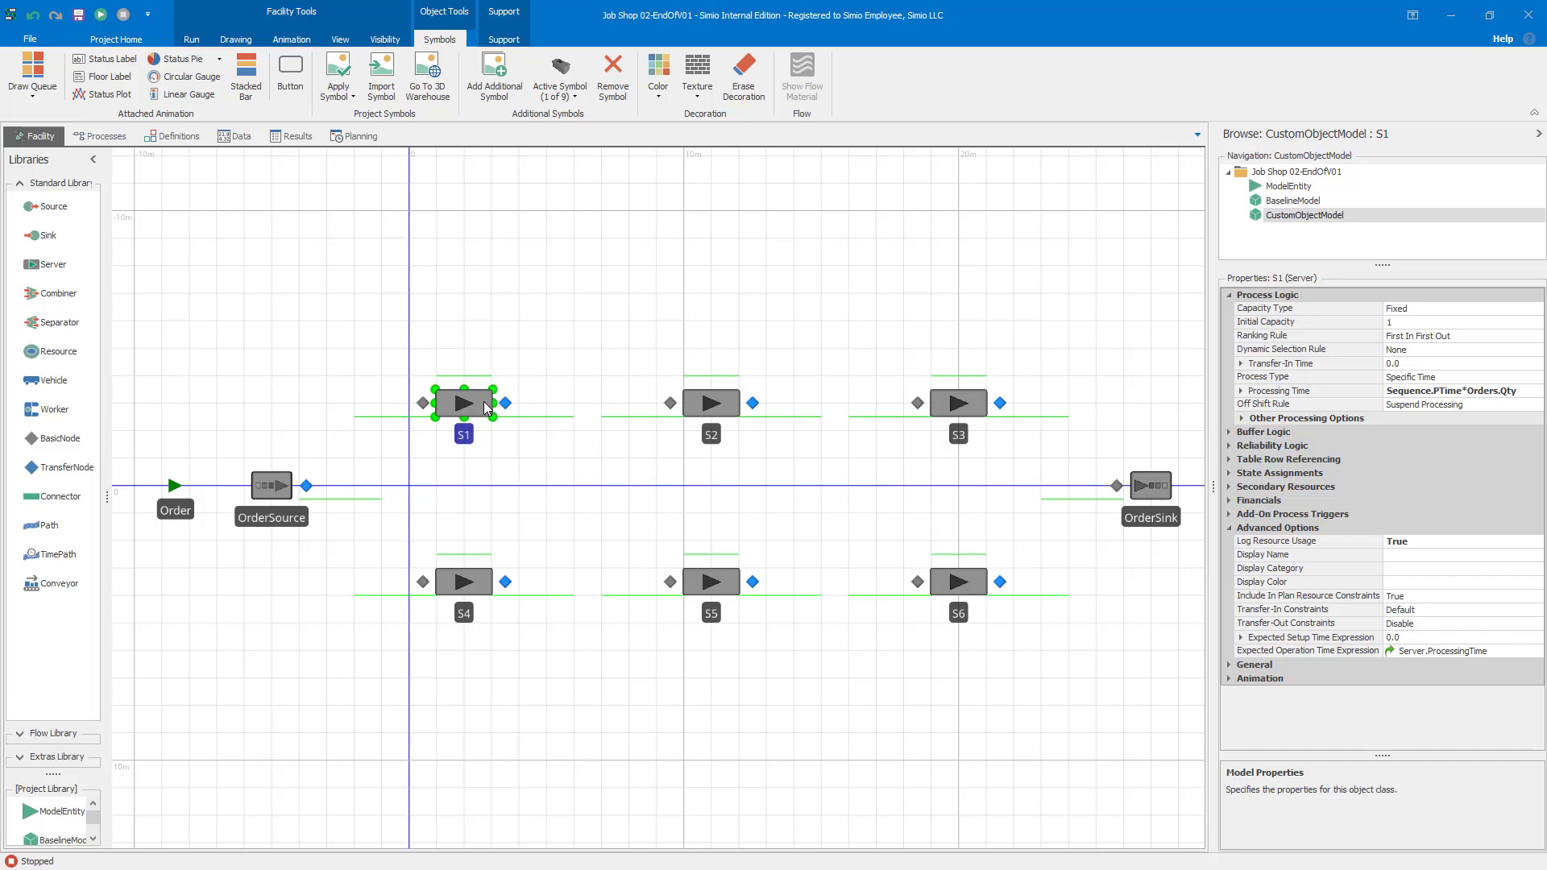
pyautogui.click(235, 135)
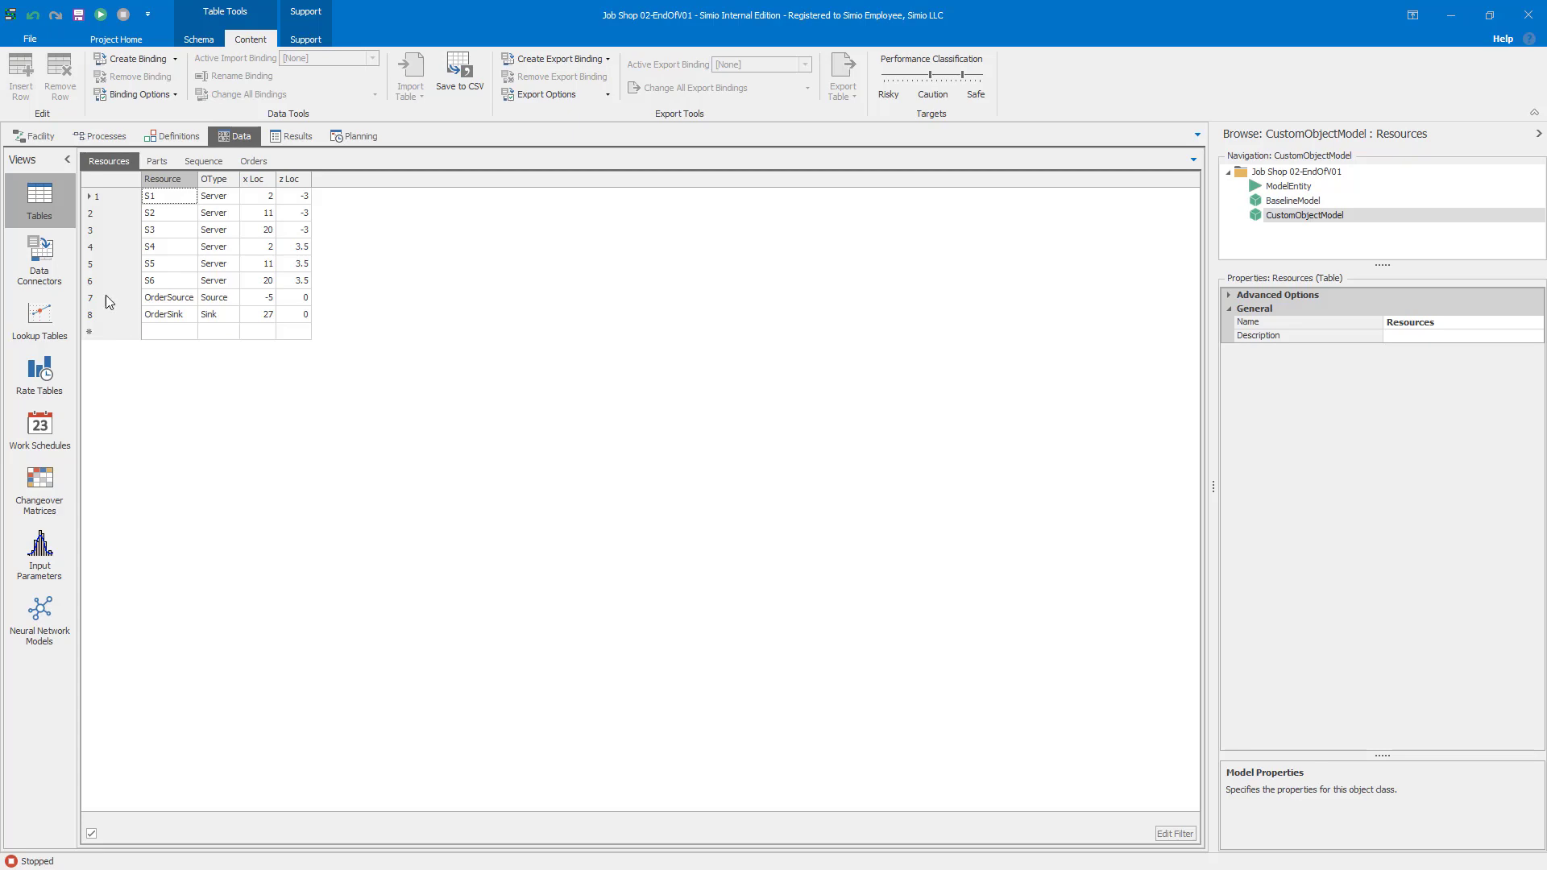
pyautogui.click(34, 136)
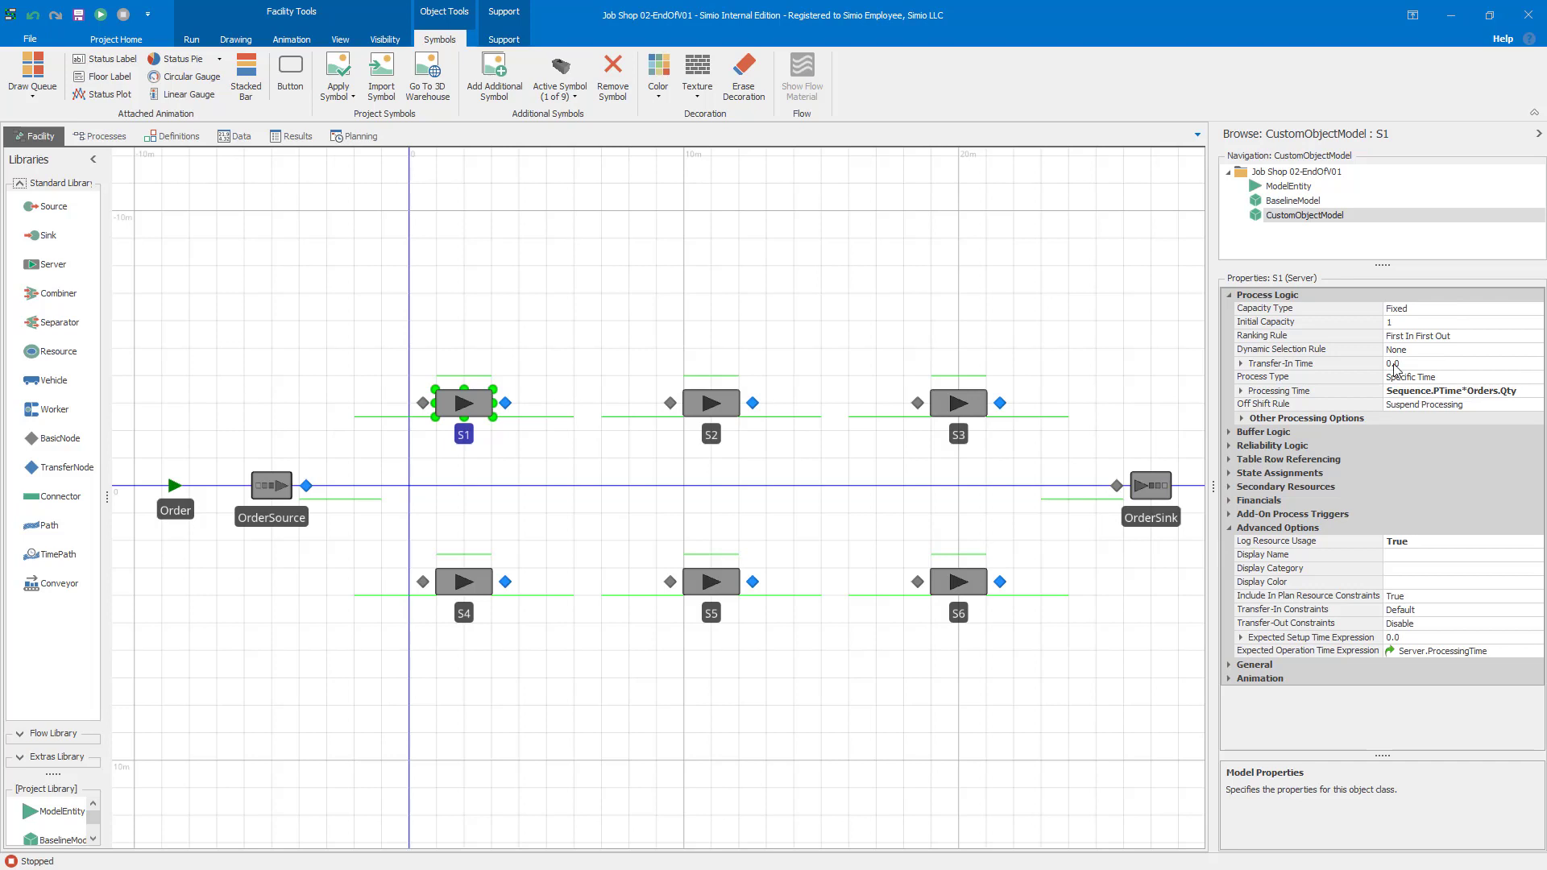
pyautogui.moveTo(1158, 350); pyautogui.dragTo(1151, 354)
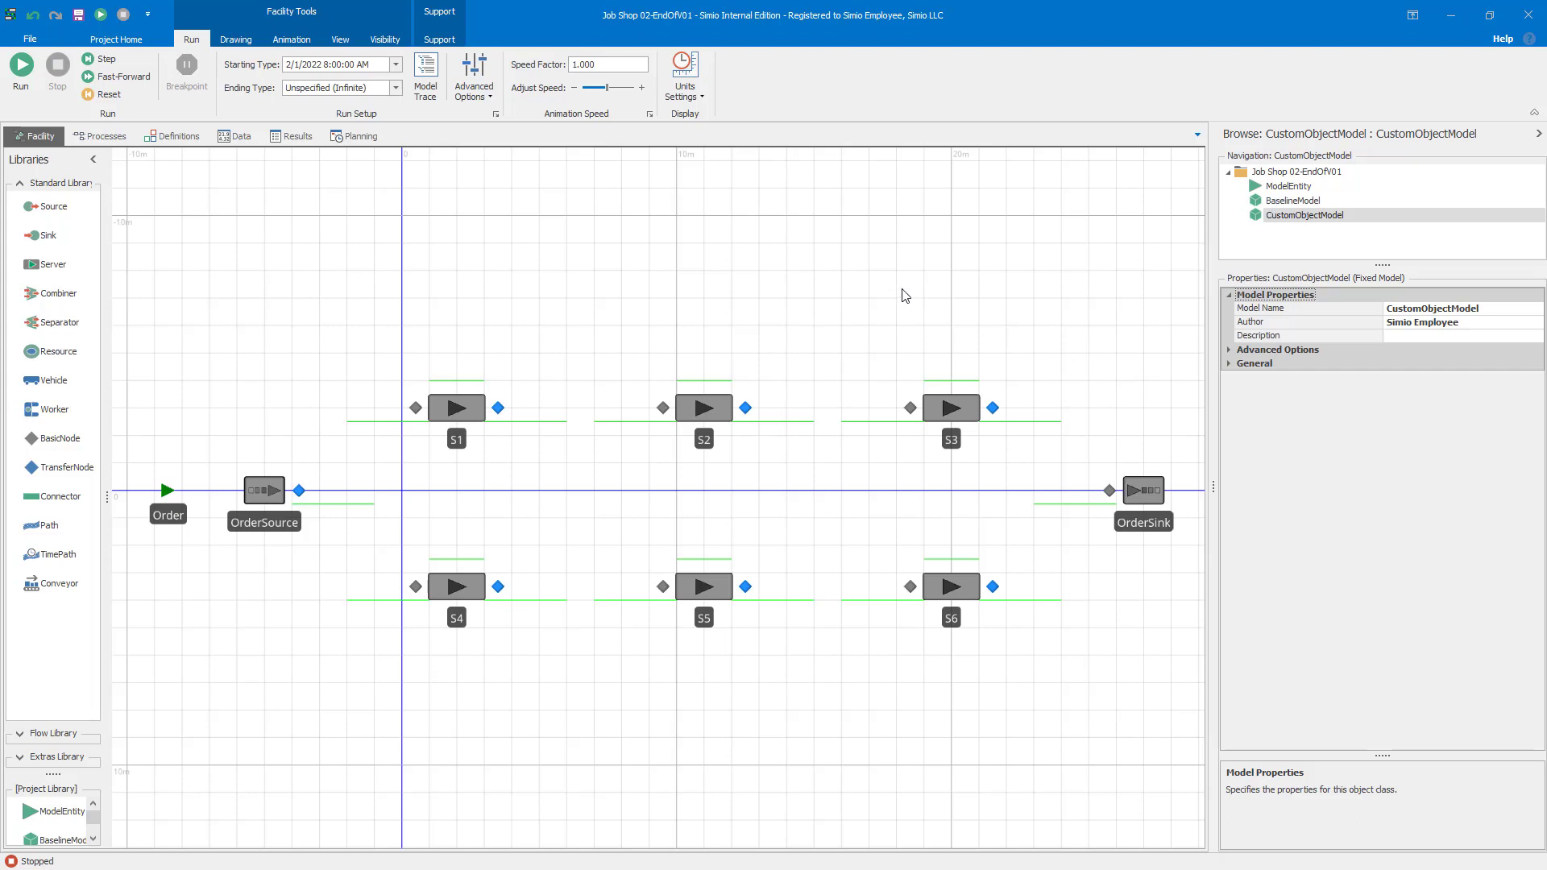
pyautogui.moveTo(902, 290); pyautogui.dragTo(903, 289)
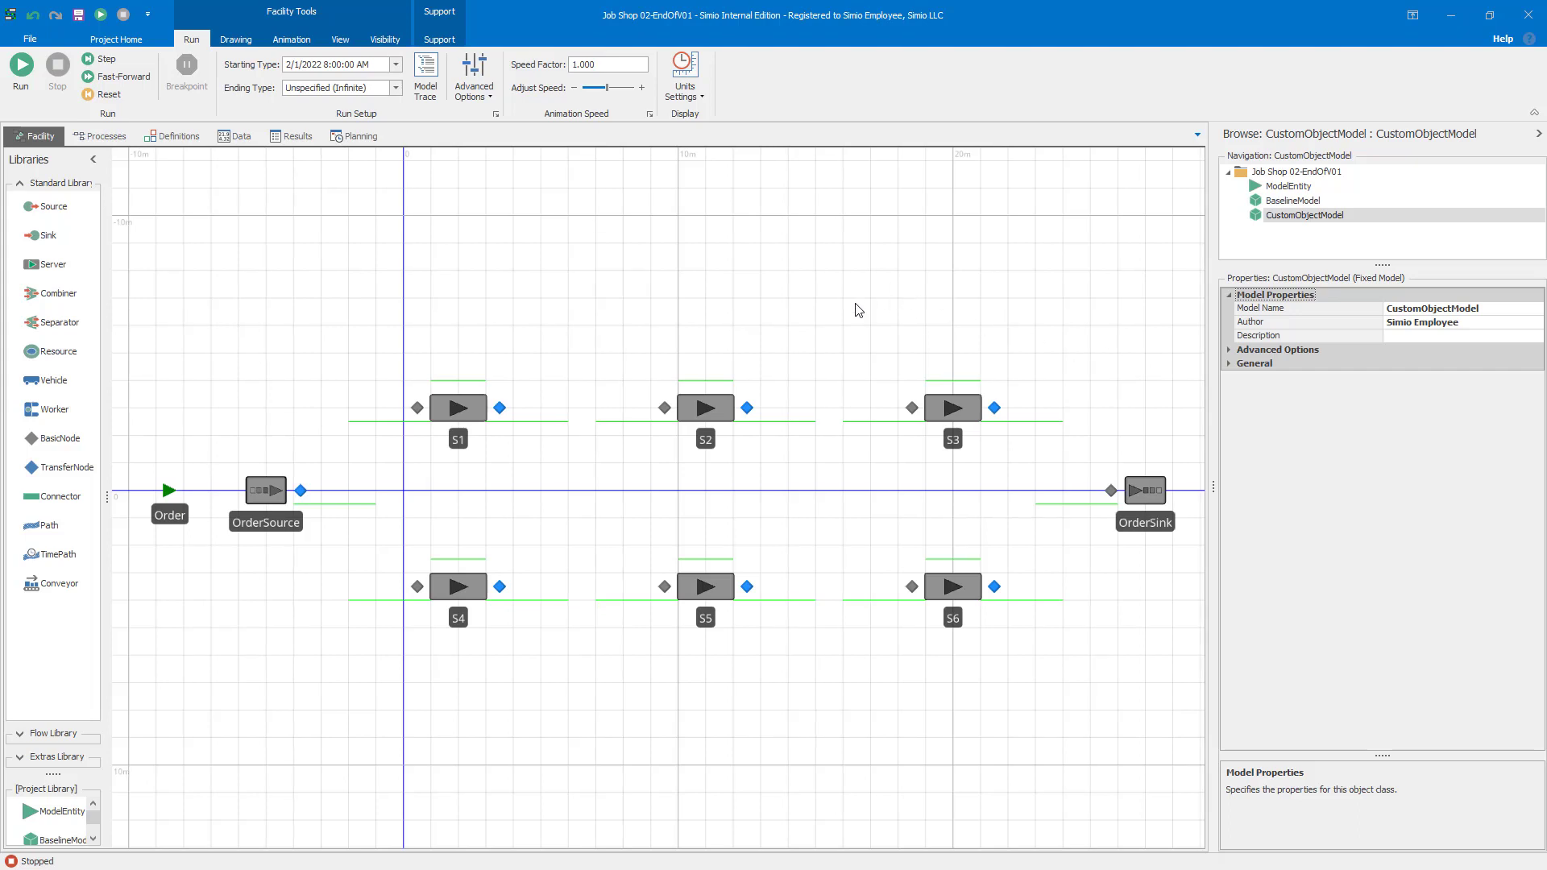
# Step: Create a new object definition named MyServer from server S1
pyautogui.click(474, 411)
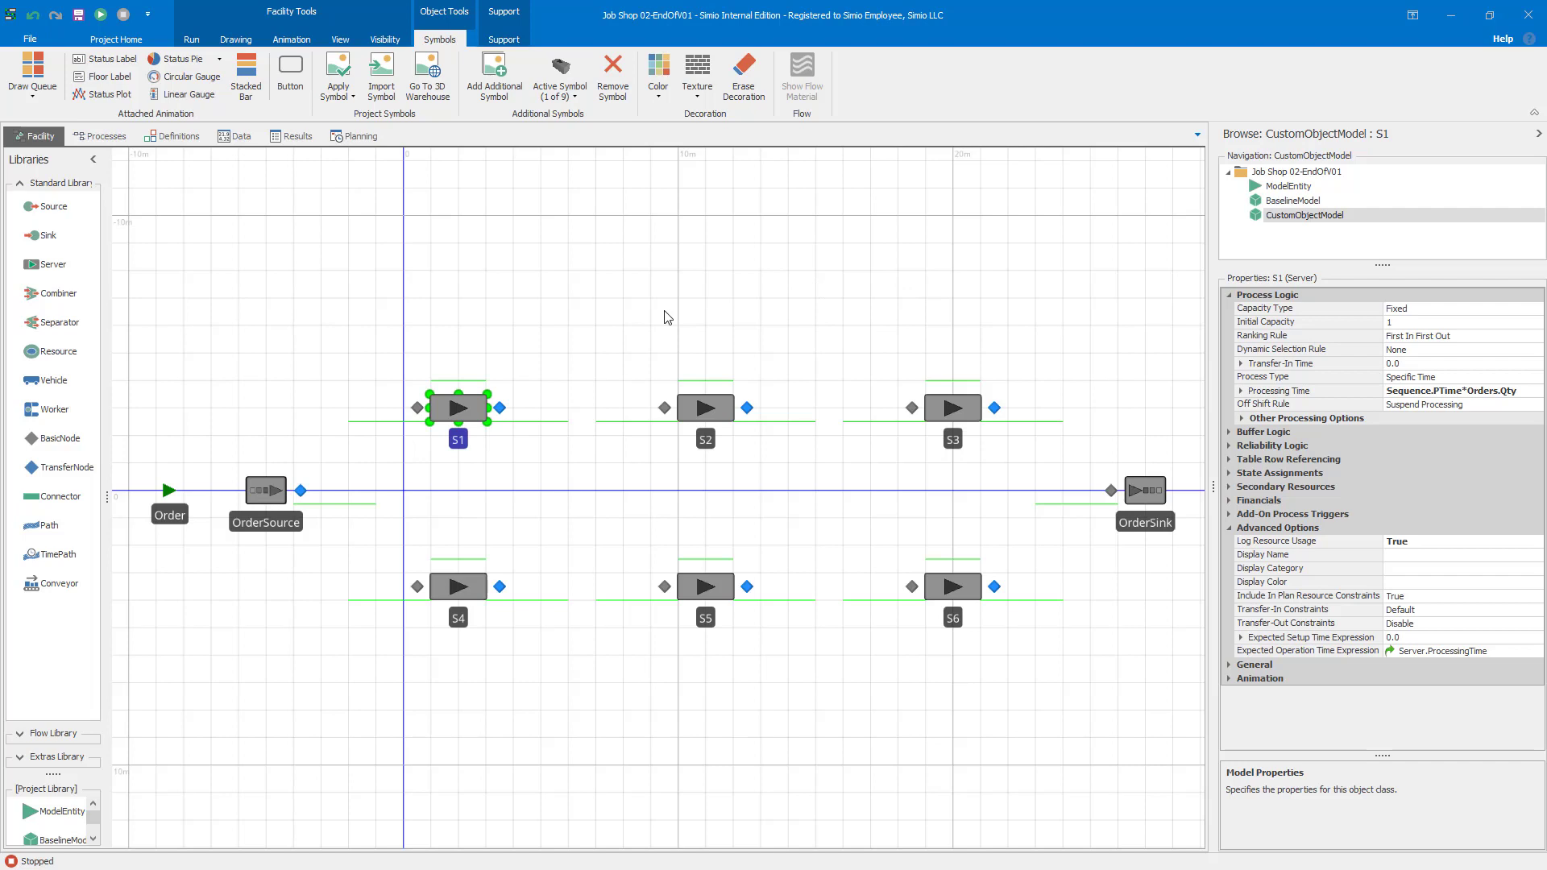
pyautogui.rightClick(457, 414)
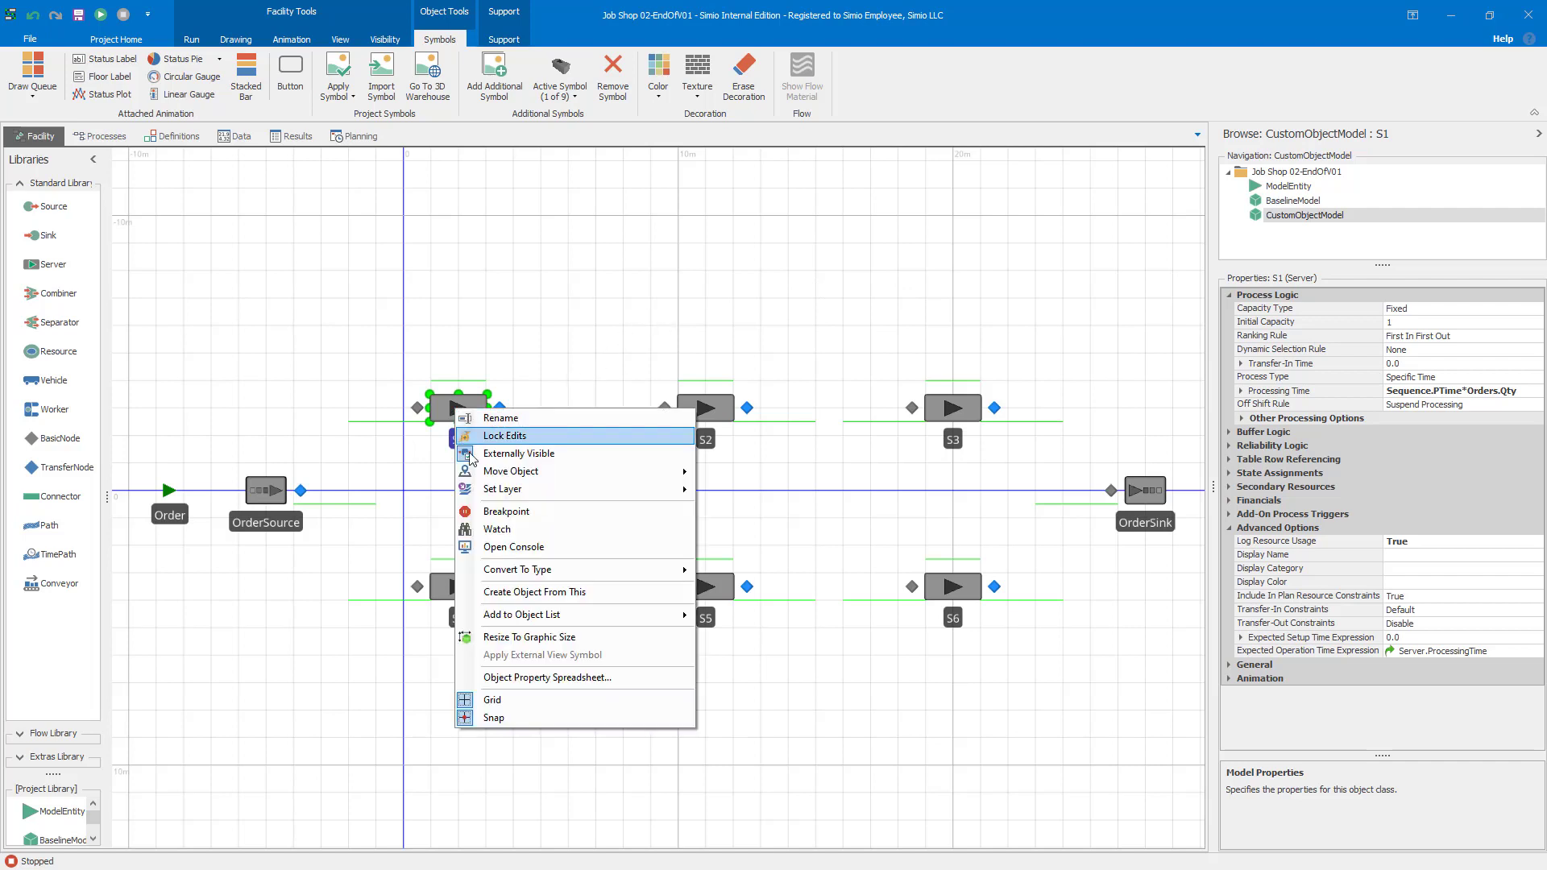
pyautogui.click(516, 601)
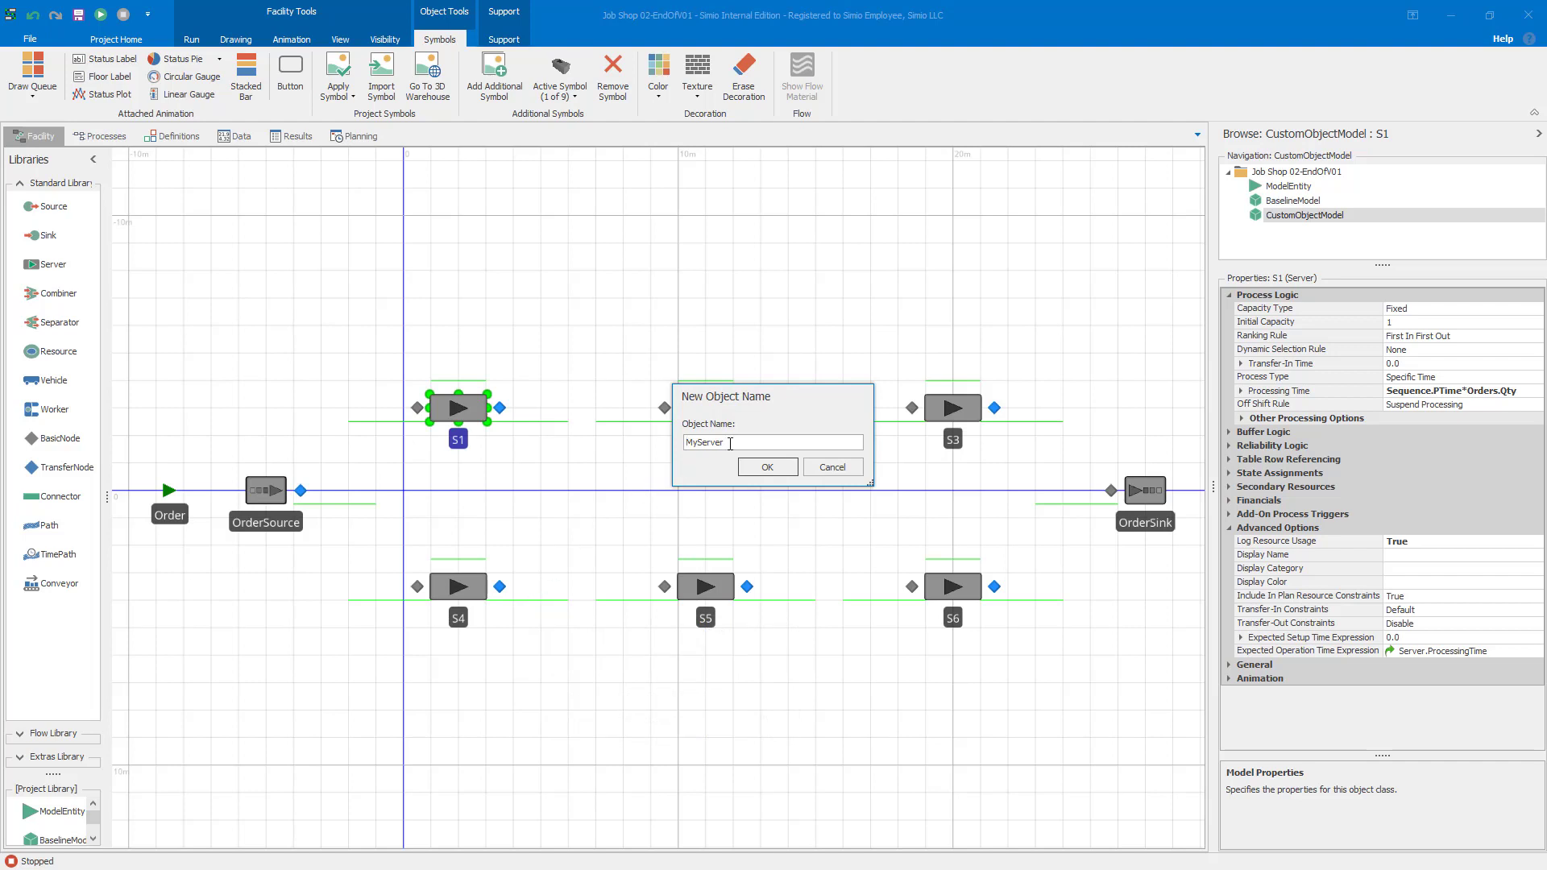
pyautogui.click(762, 471)
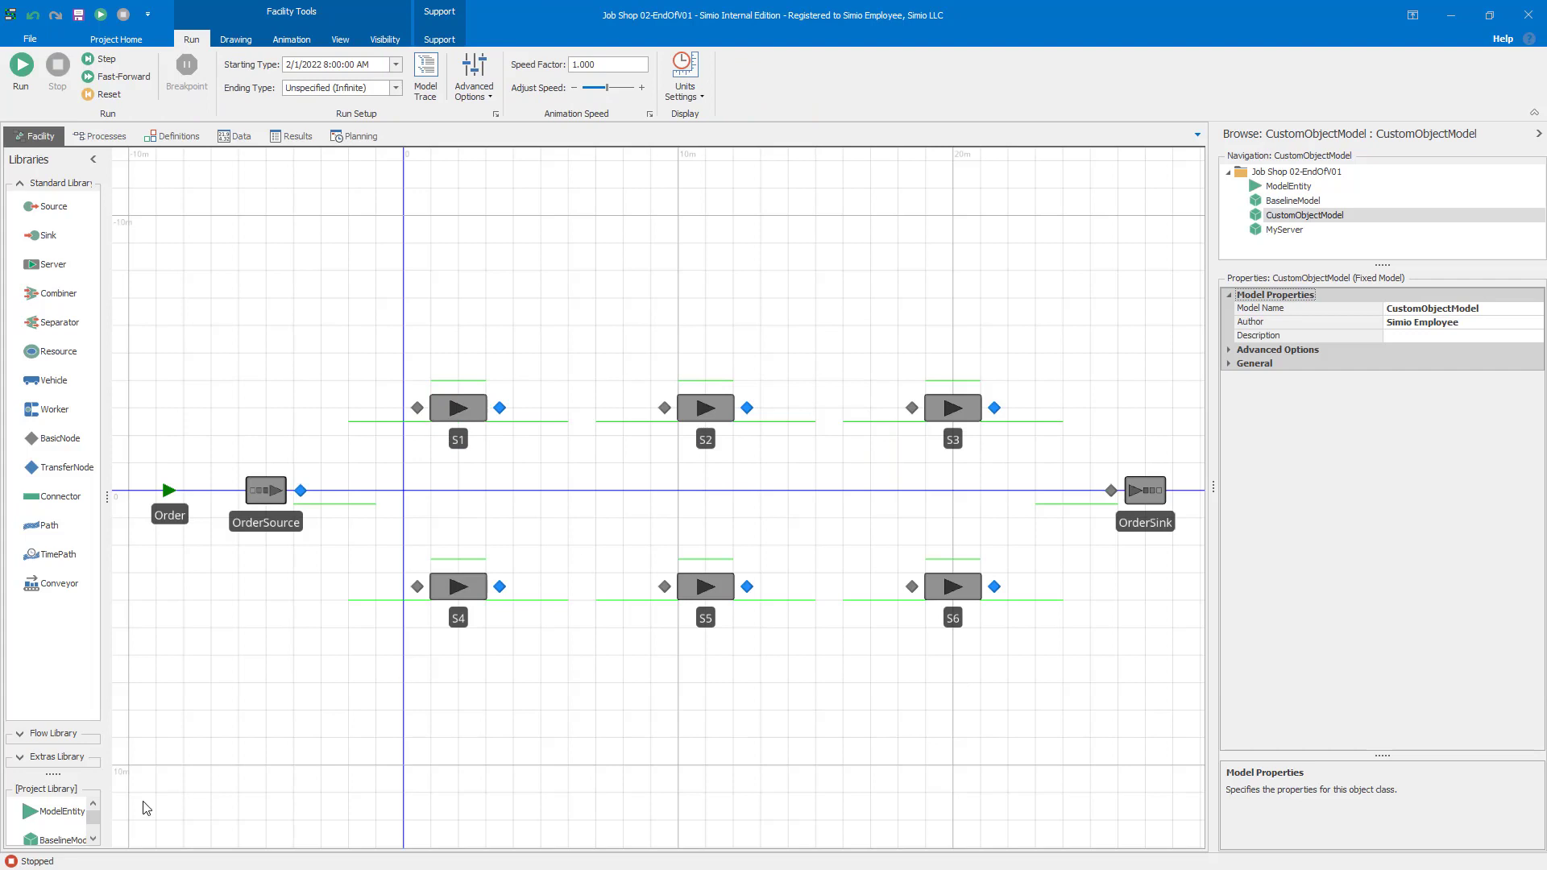
# Step: Enlarge the Project Library to show all its objects and compare the properties and object types of S1 and S2
pyautogui.moveTo(54, 776); pyautogui.dragTo(35, 669)
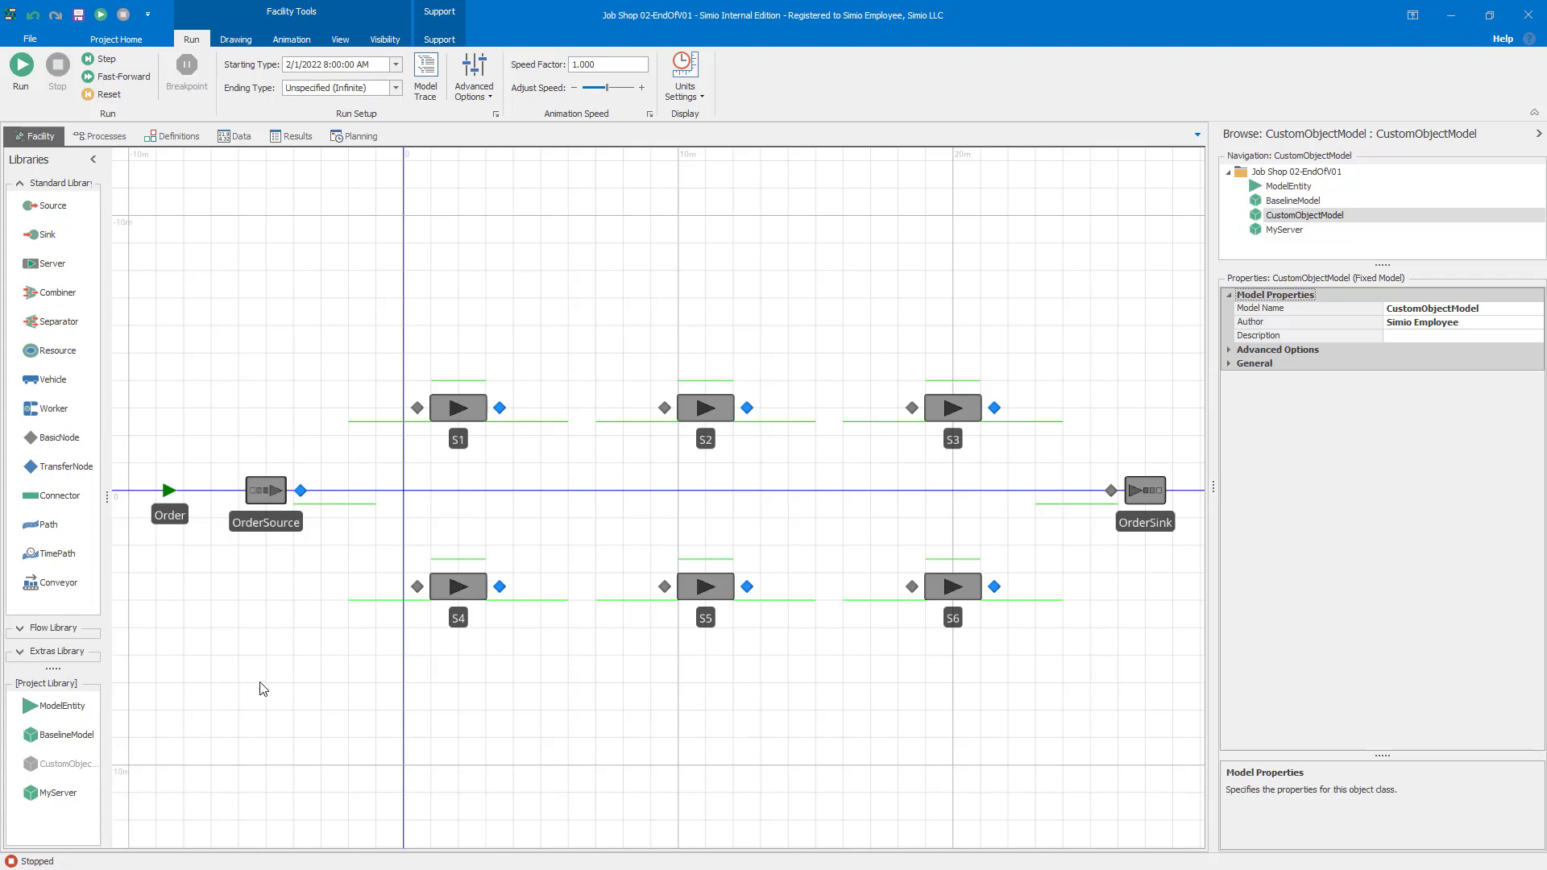
pyautogui.click(467, 413)
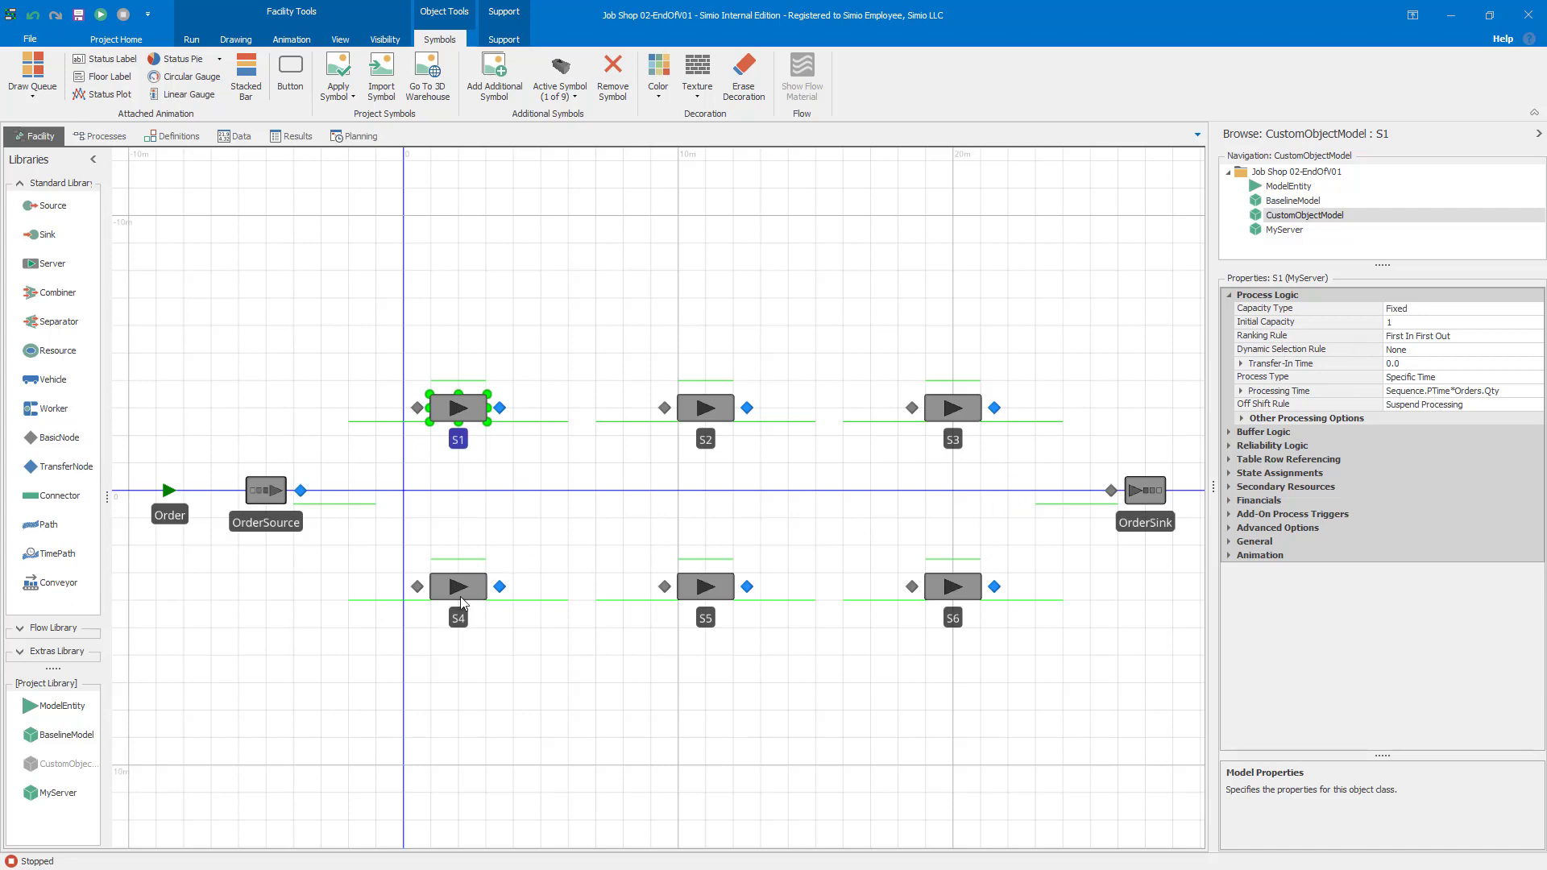
pyautogui.click(716, 415)
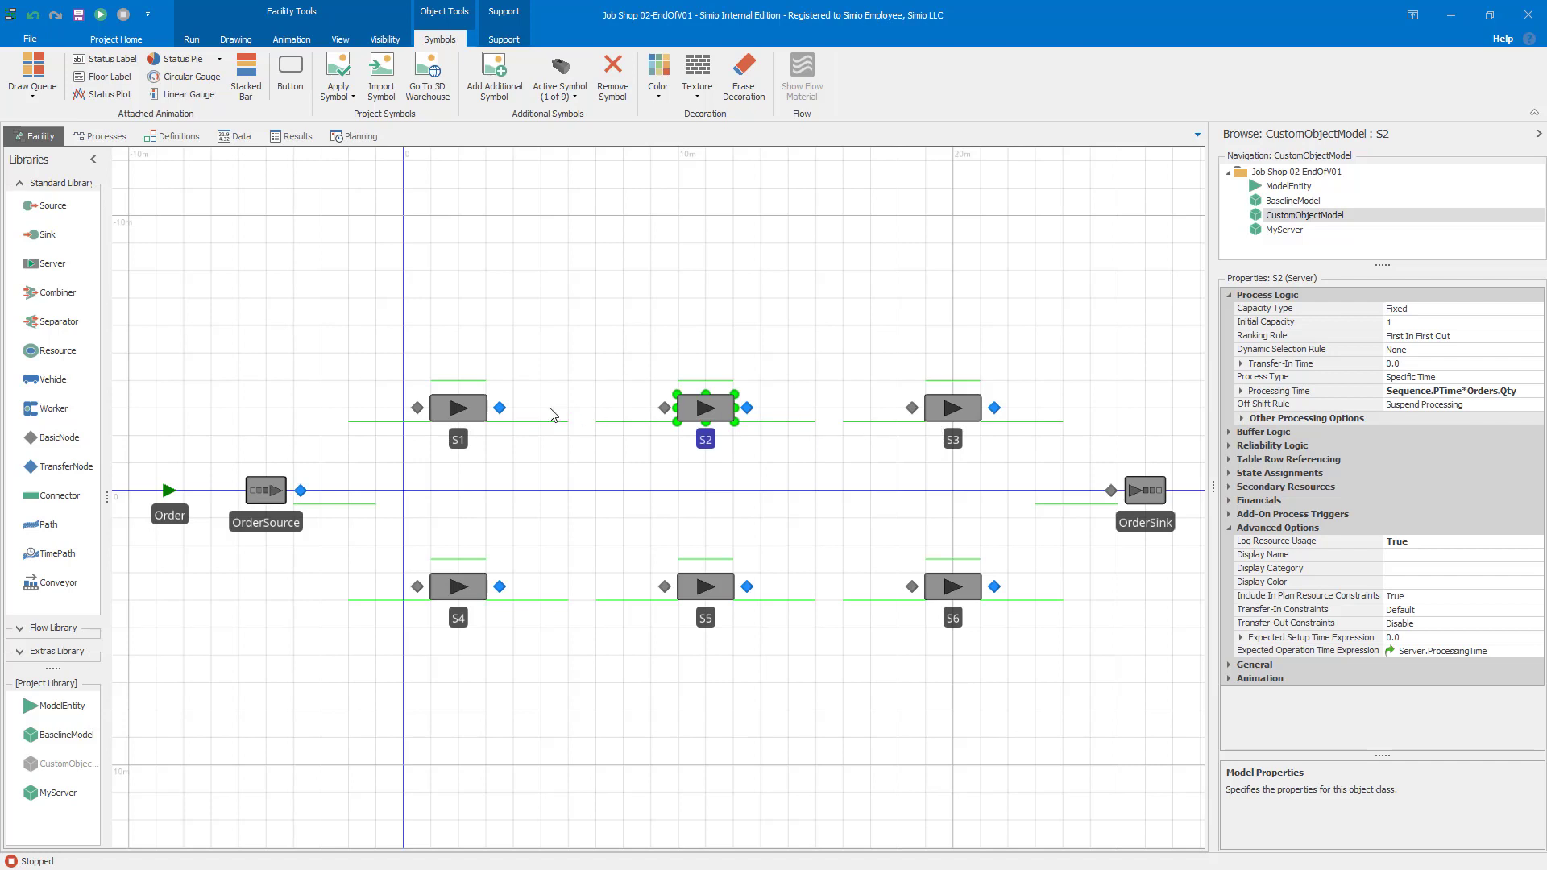
# Step: Place a trial MyServer instance below the layout, inspect its properties and output node, and delete it
pyautogui.click(464, 418)
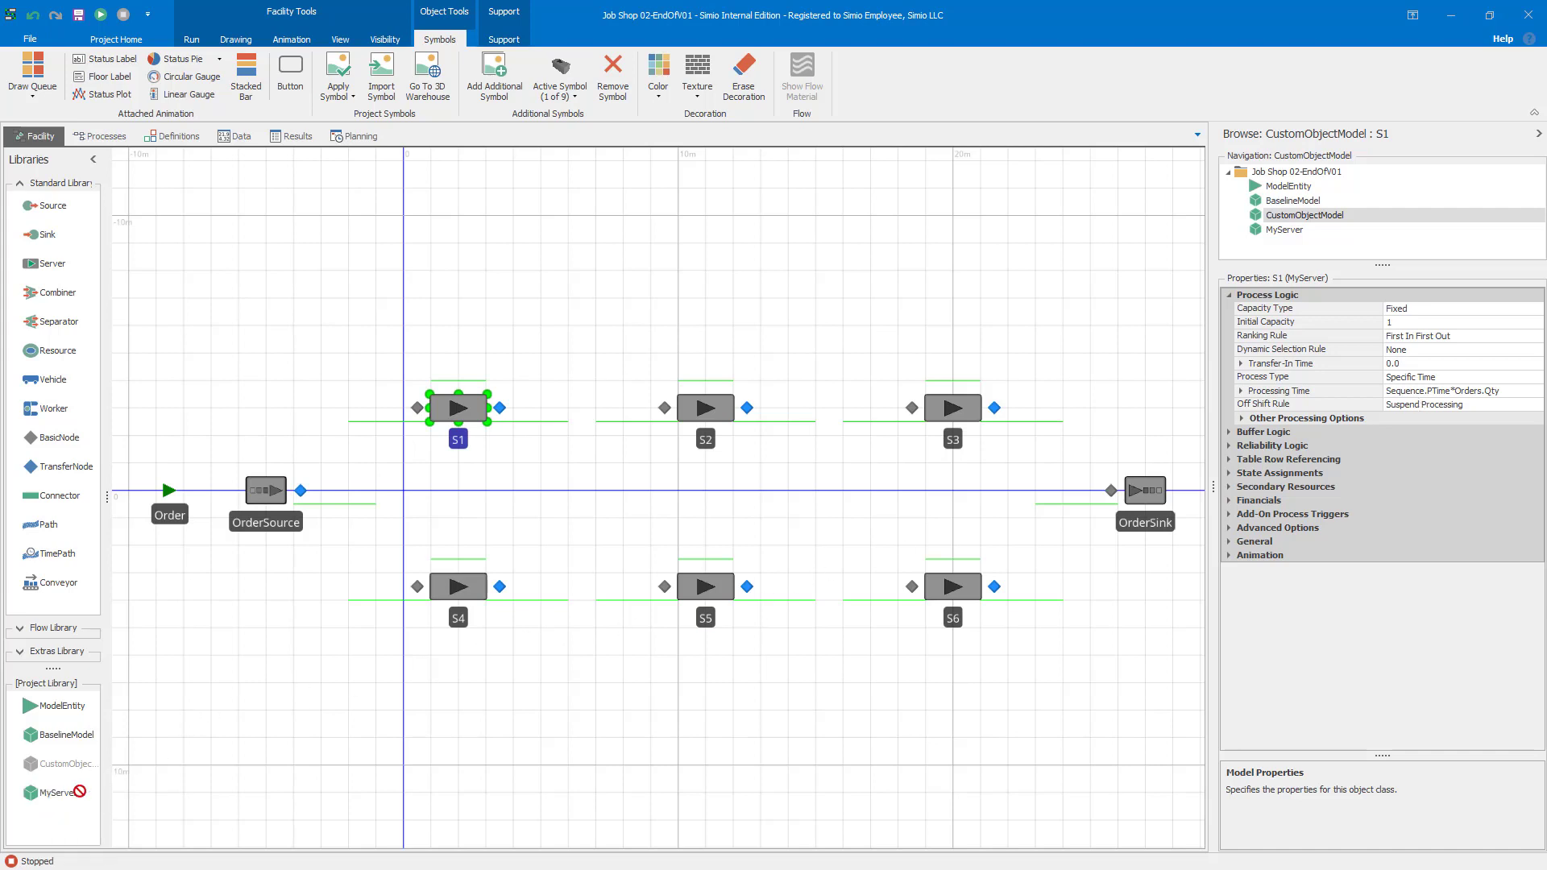
pyautogui.moveTo(46, 795); pyautogui.dragTo(267, 748)
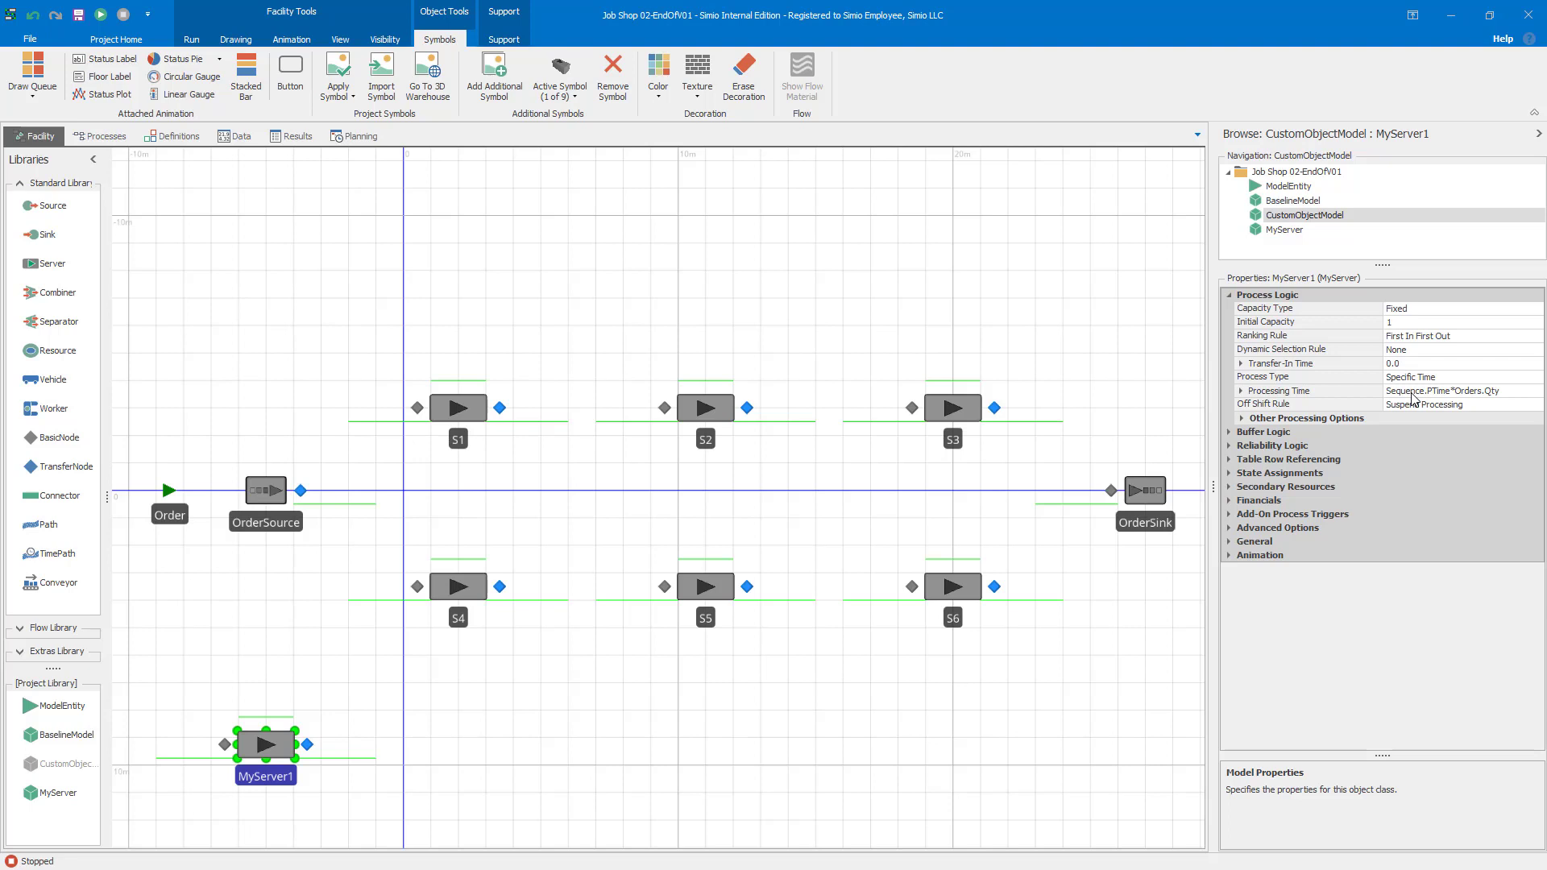
pyautogui.click(307, 745)
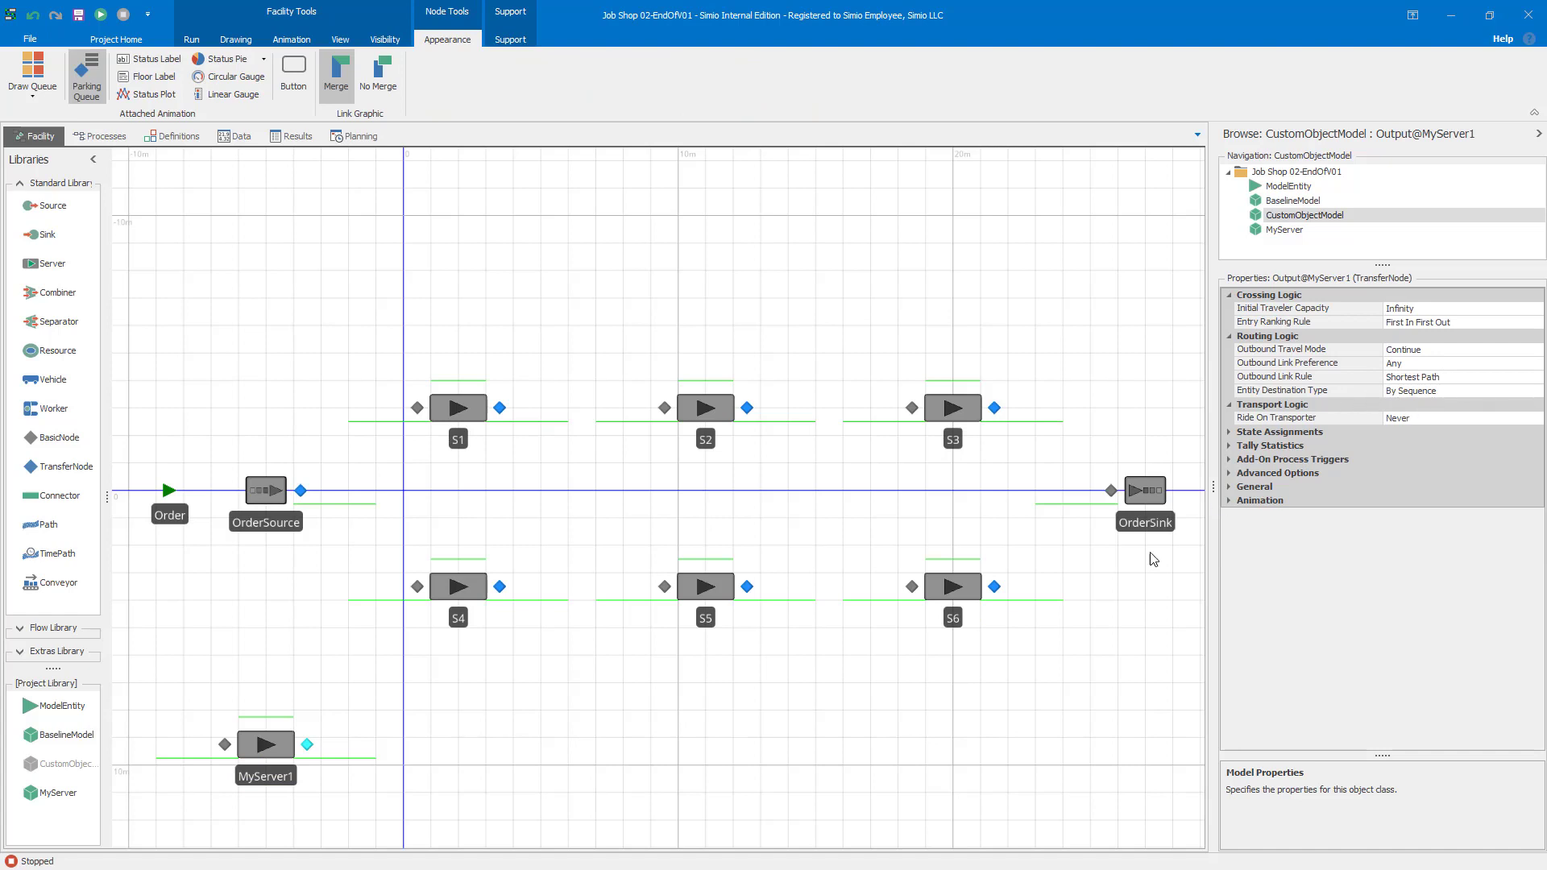
pyautogui.click(478, 753)
pyautogui.click(288, 748)
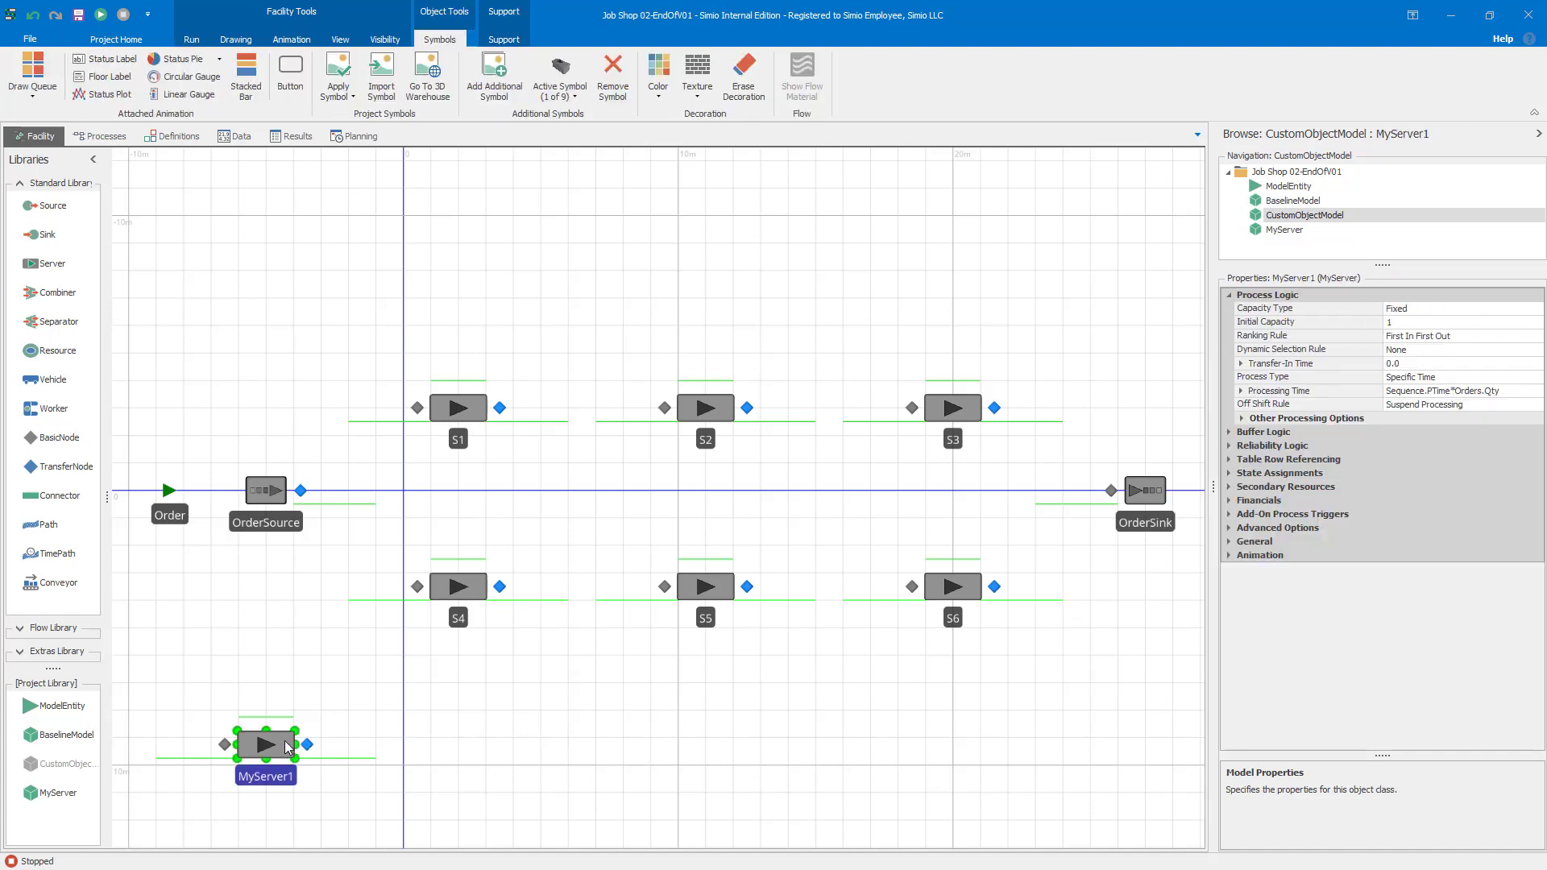
pyautogui.press('Delete')
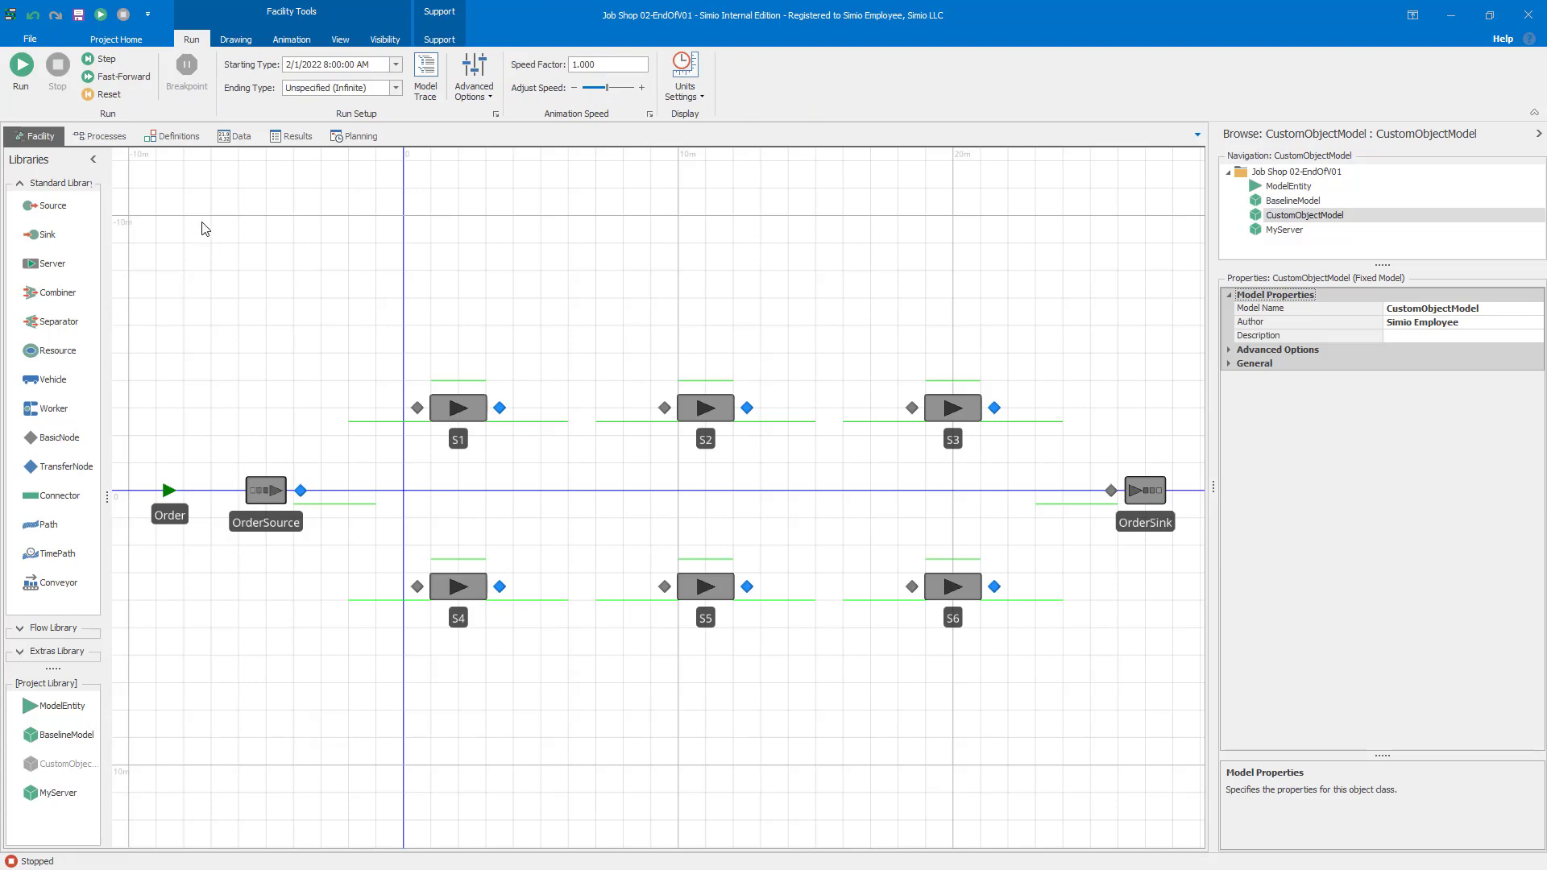
# Step: In the Resources table, widen the OType column and set the object type of S2 through S6 to MyServer
pyautogui.click(238, 137)
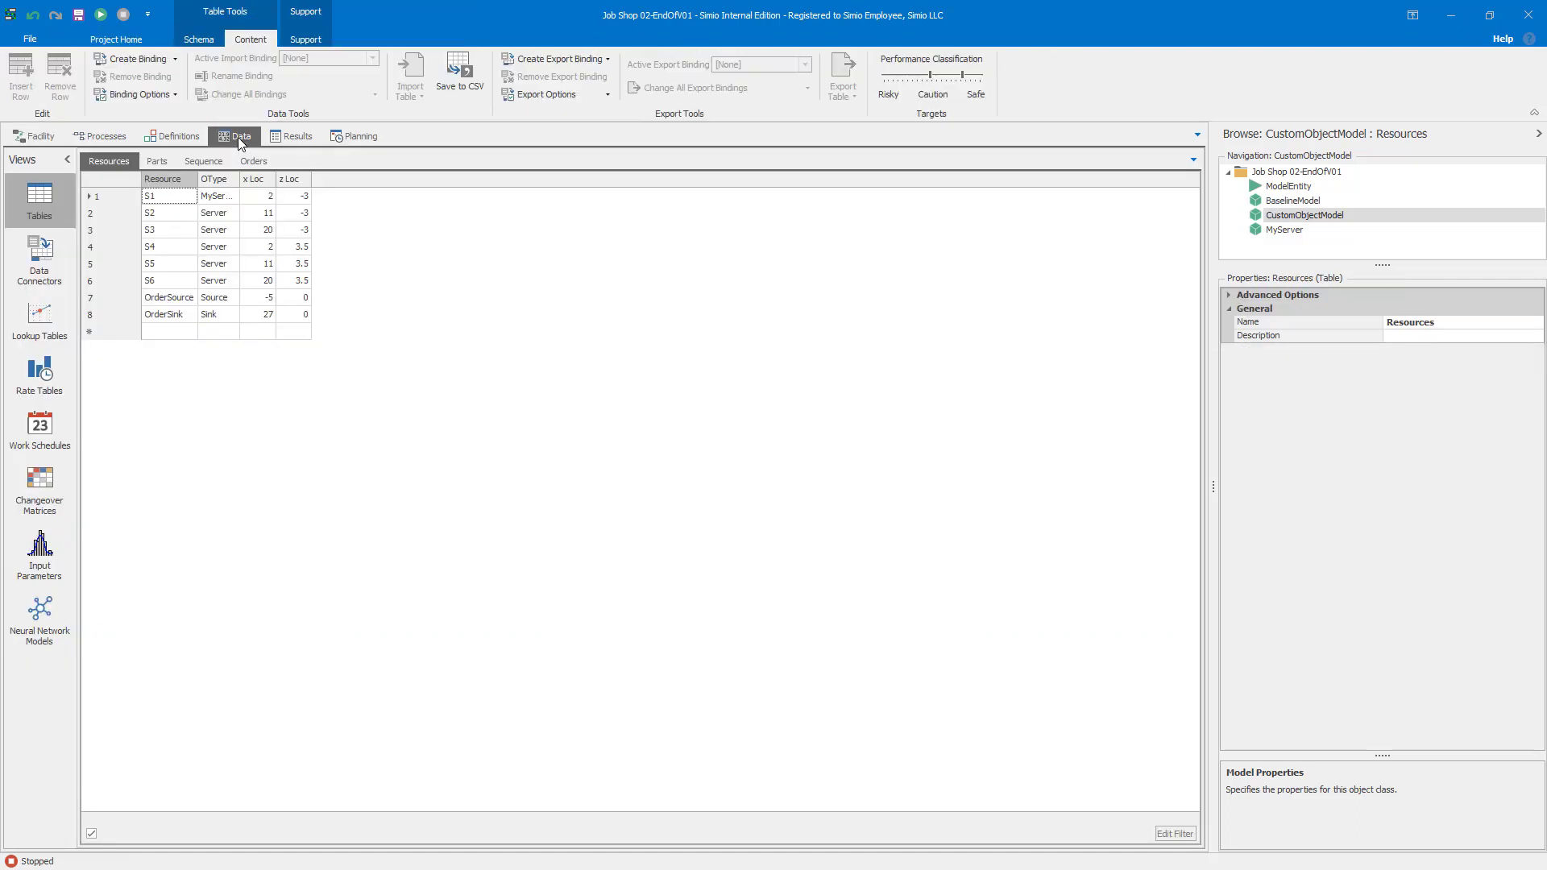
pyautogui.moveTo(239, 181); pyautogui.dragTo(279, 181)
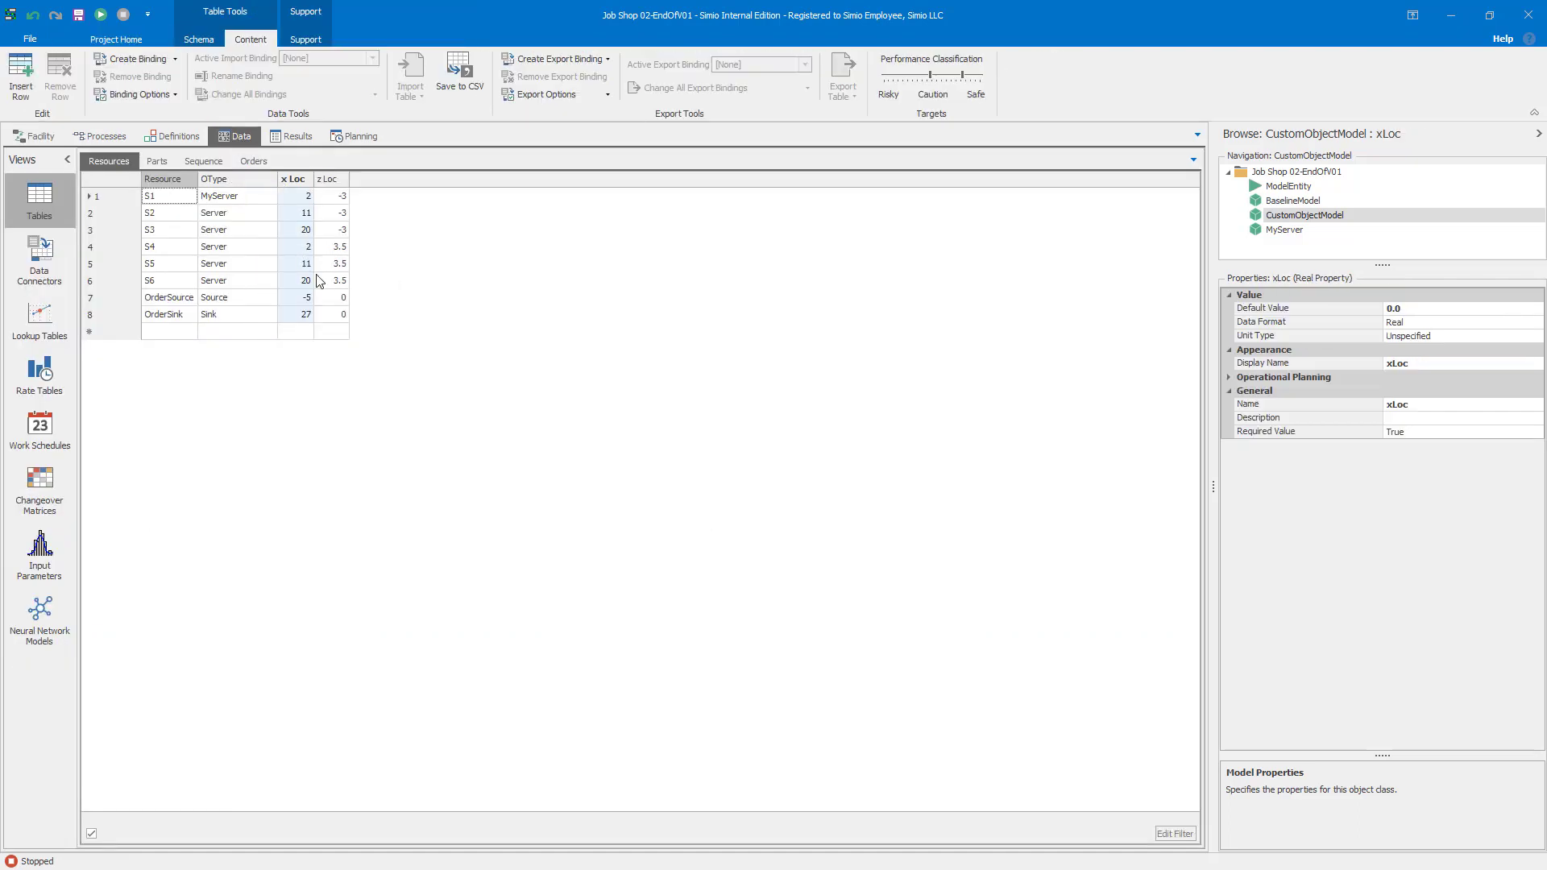
pyautogui.click(229, 202)
pyautogui.click(229, 201)
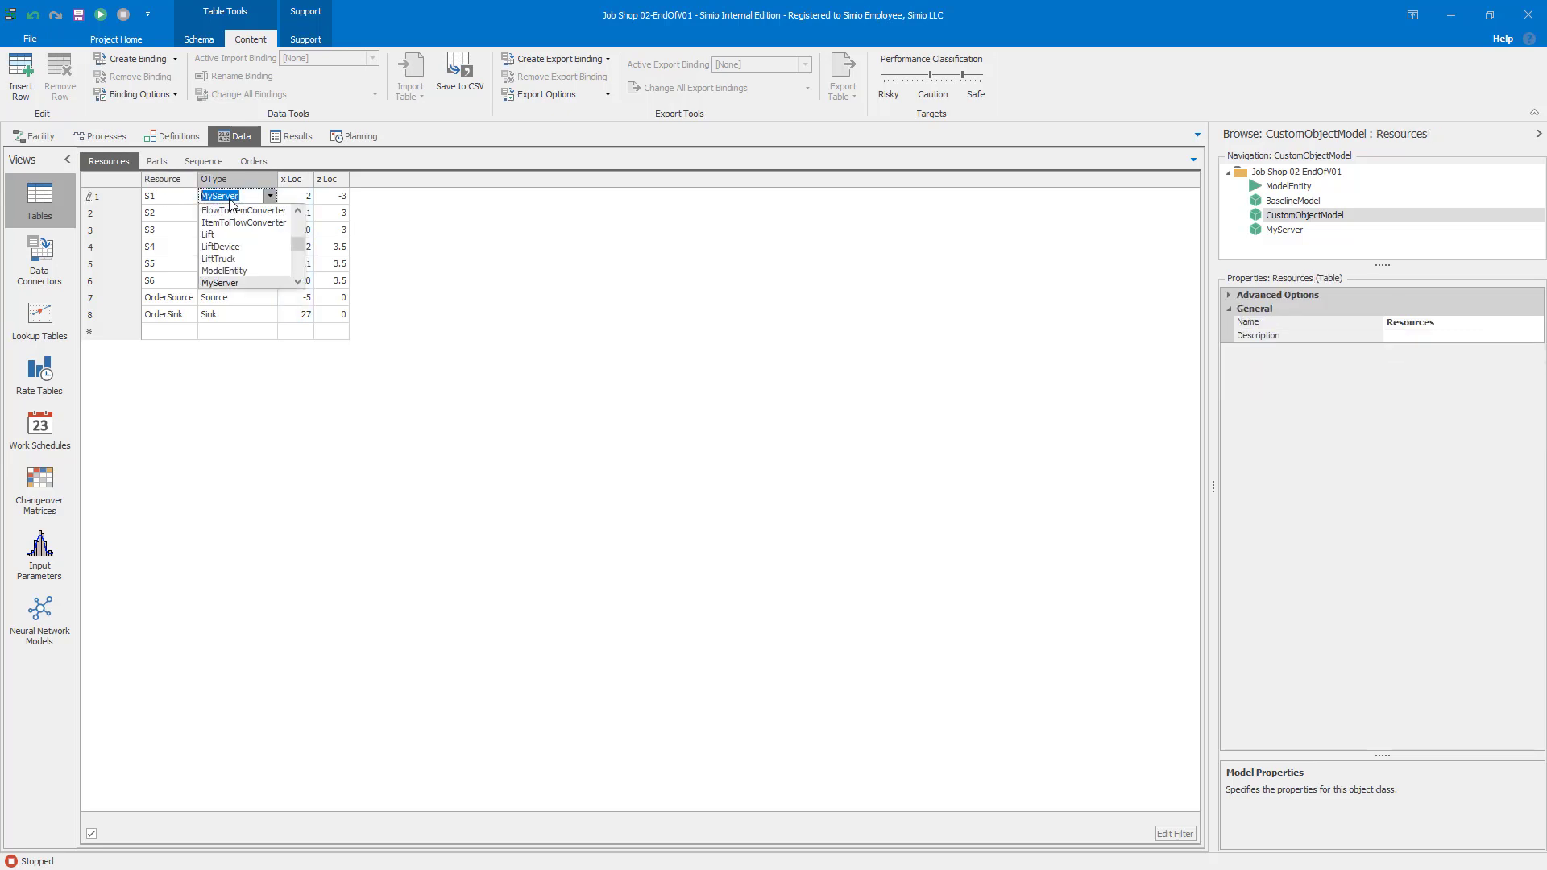
pyautogui.click(364, 234)
pyautogui.moveTo(246, 213); pyautogui.dragTo(252, 291)
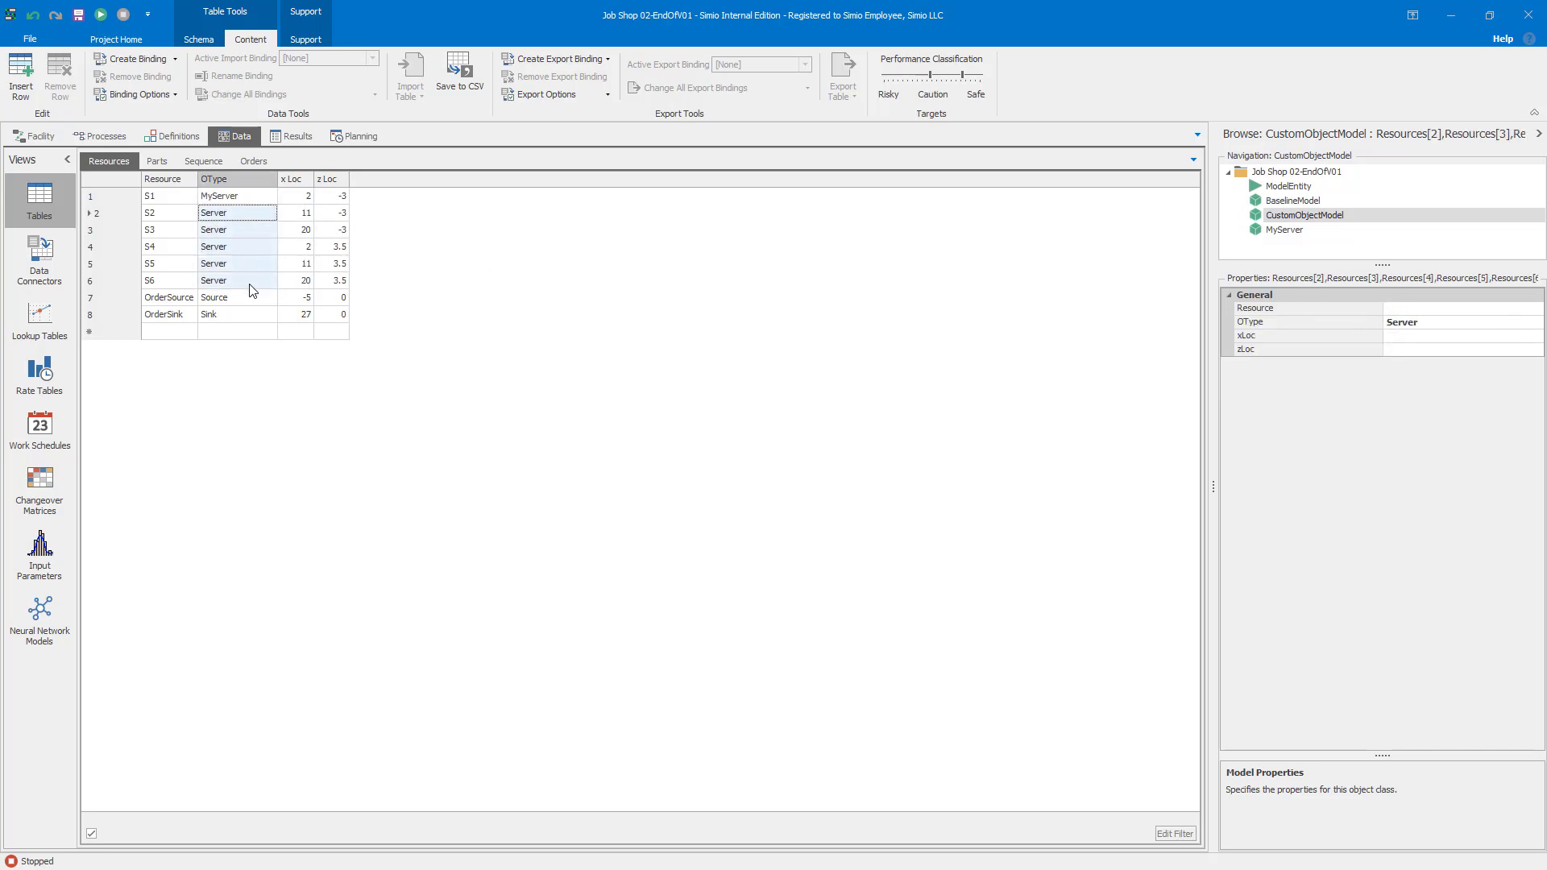
pyautogui.write('MyServer MyServer MyServer MyServer MyServer')
pyautogui.click(449, 321)
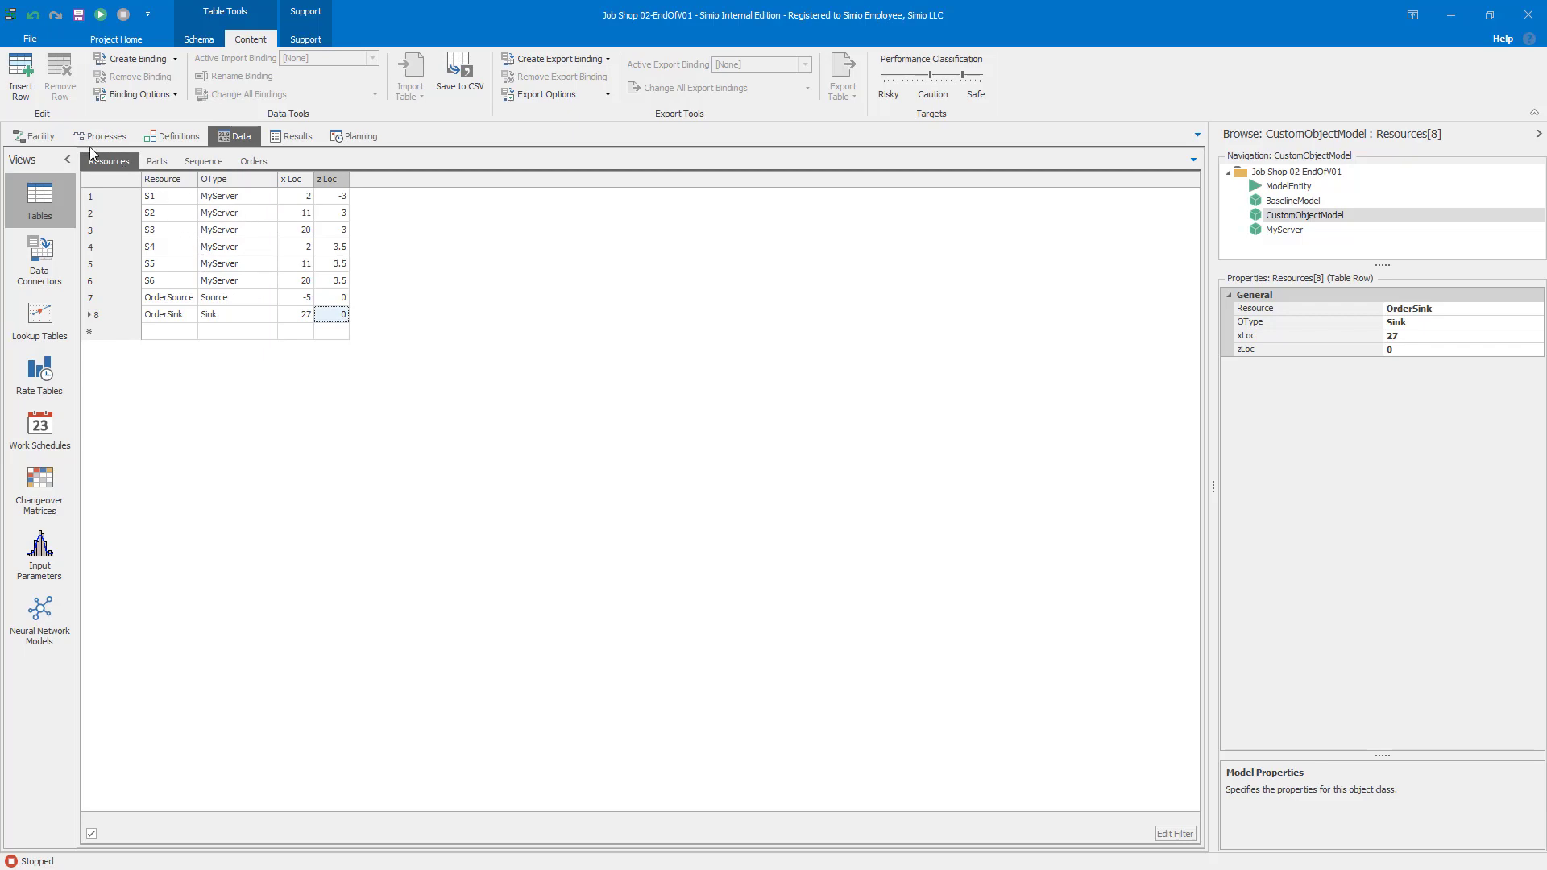
# Step: Check the object types and properties of S1 and S2 in the facility and review the Resources table
pyautogui.click(36, 136)
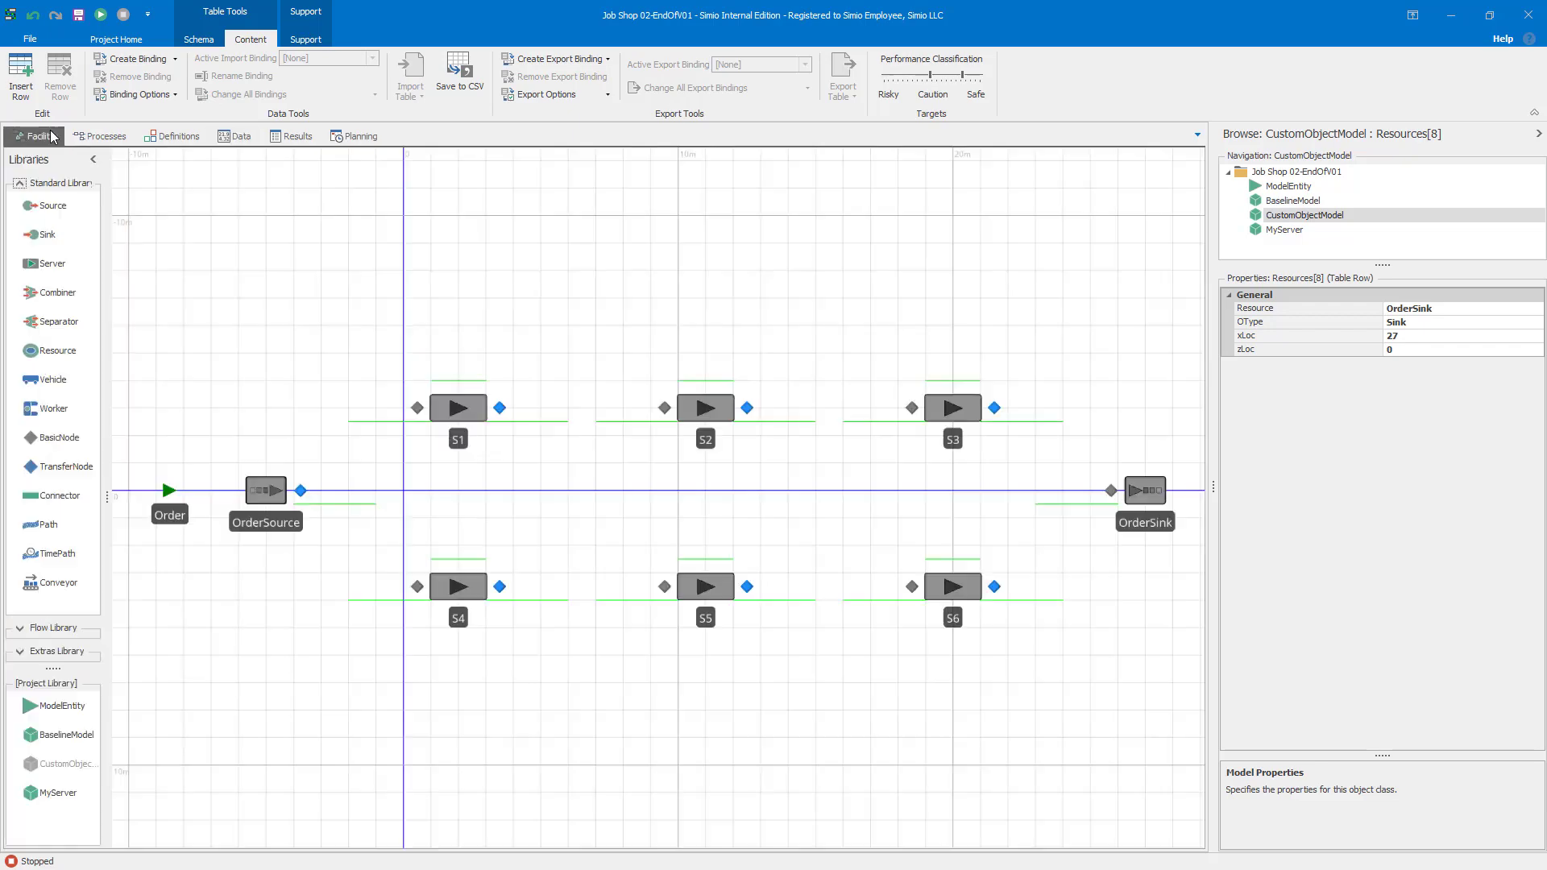
pyautogui.click(457, 414)
pyautogui.click(703, 411)
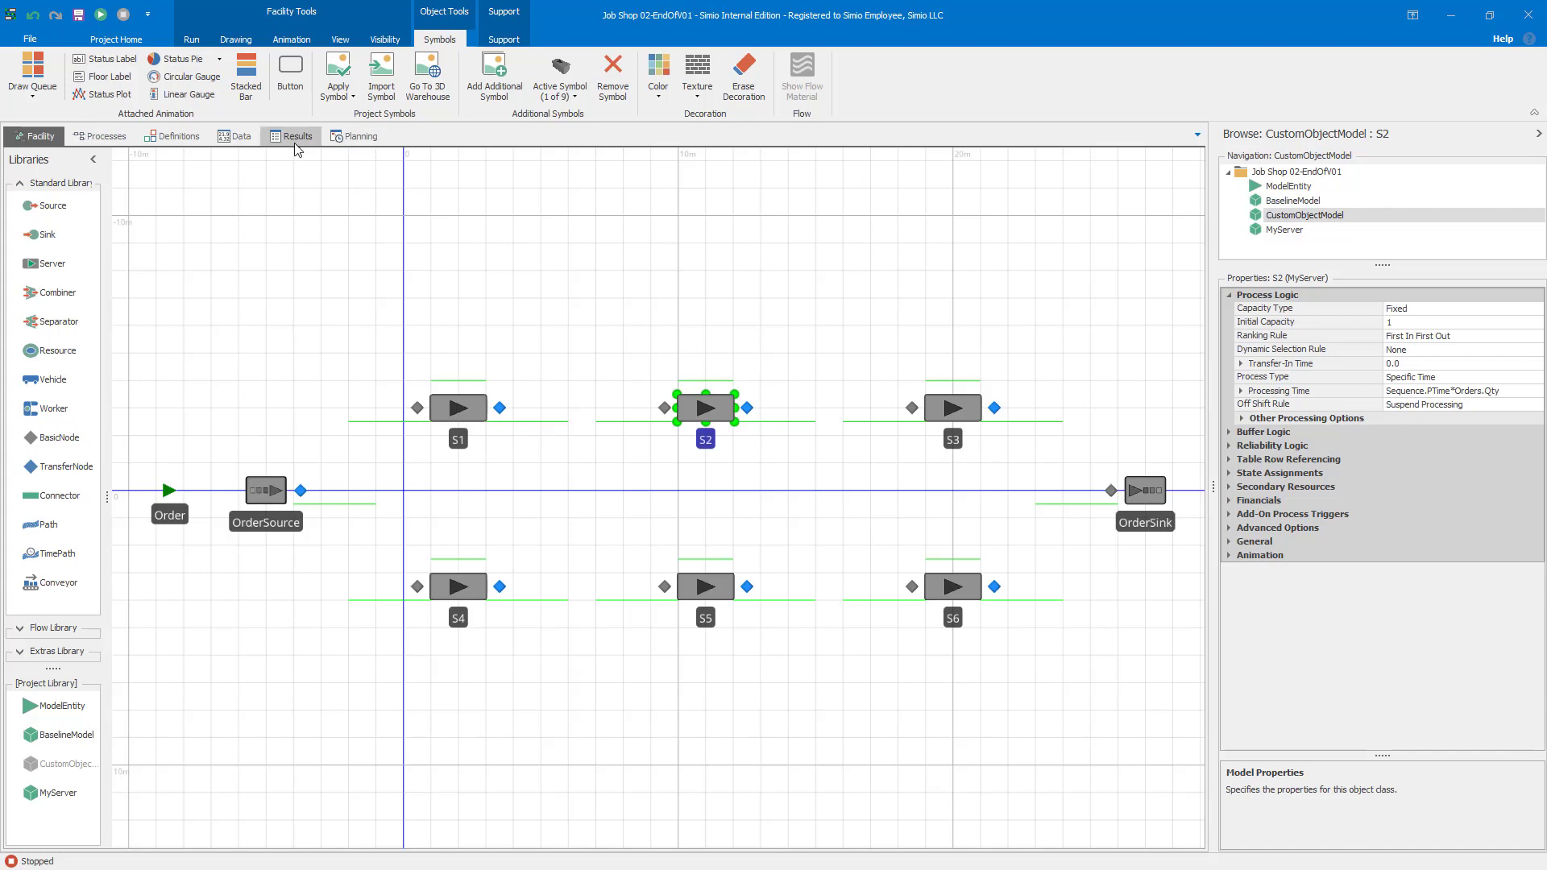
pyautogui.click(235, 142)
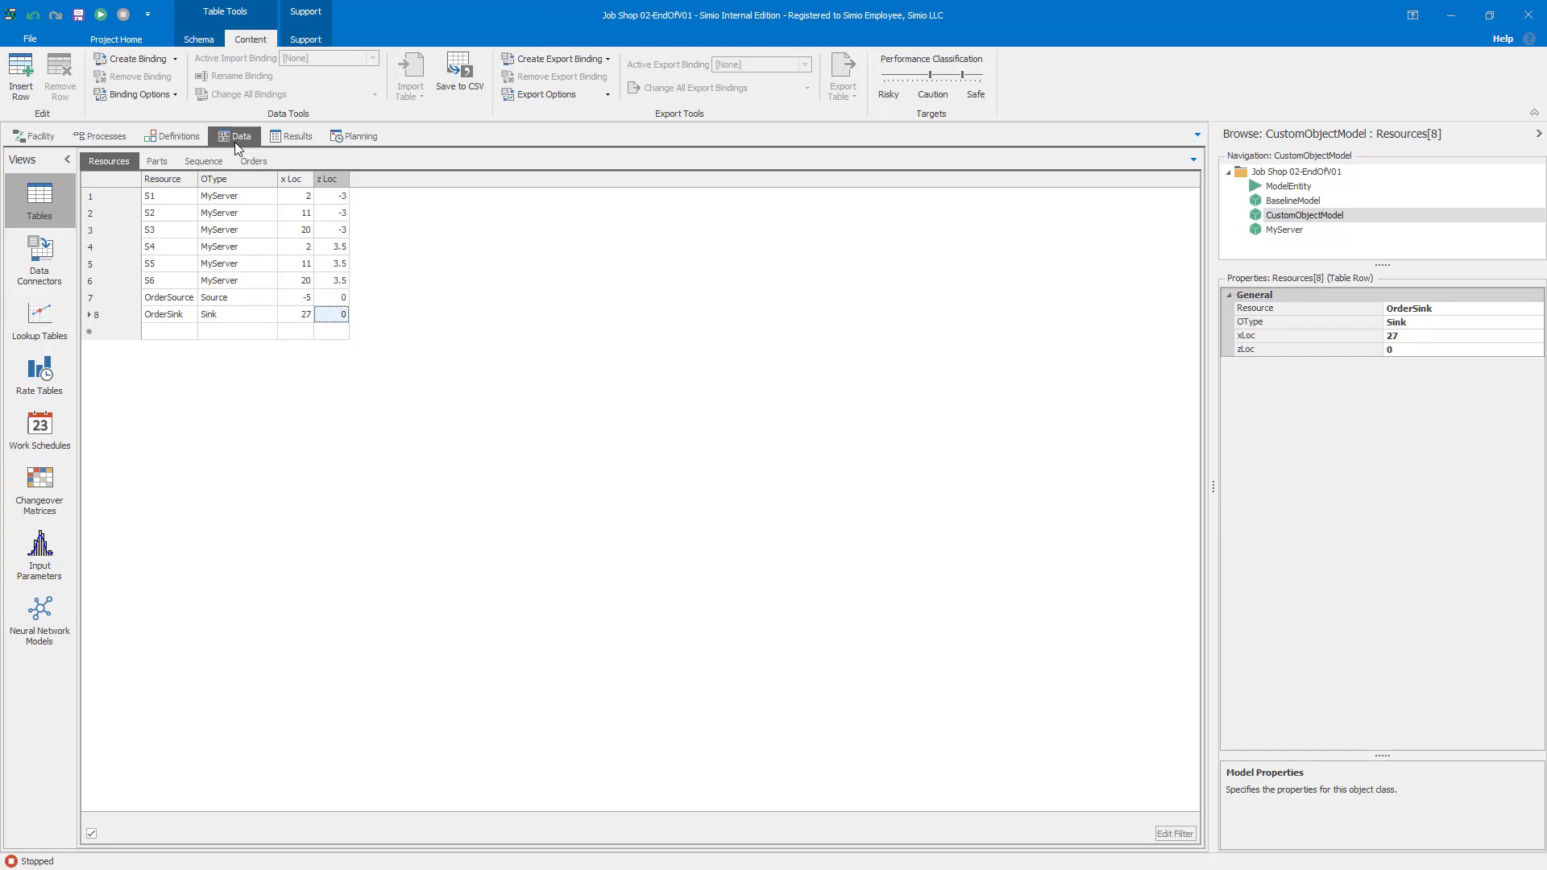
# Step: Create a new object definition named MySource from OrderSource and enlarge the Project Library to show it
pyautogui.click(37, 137)
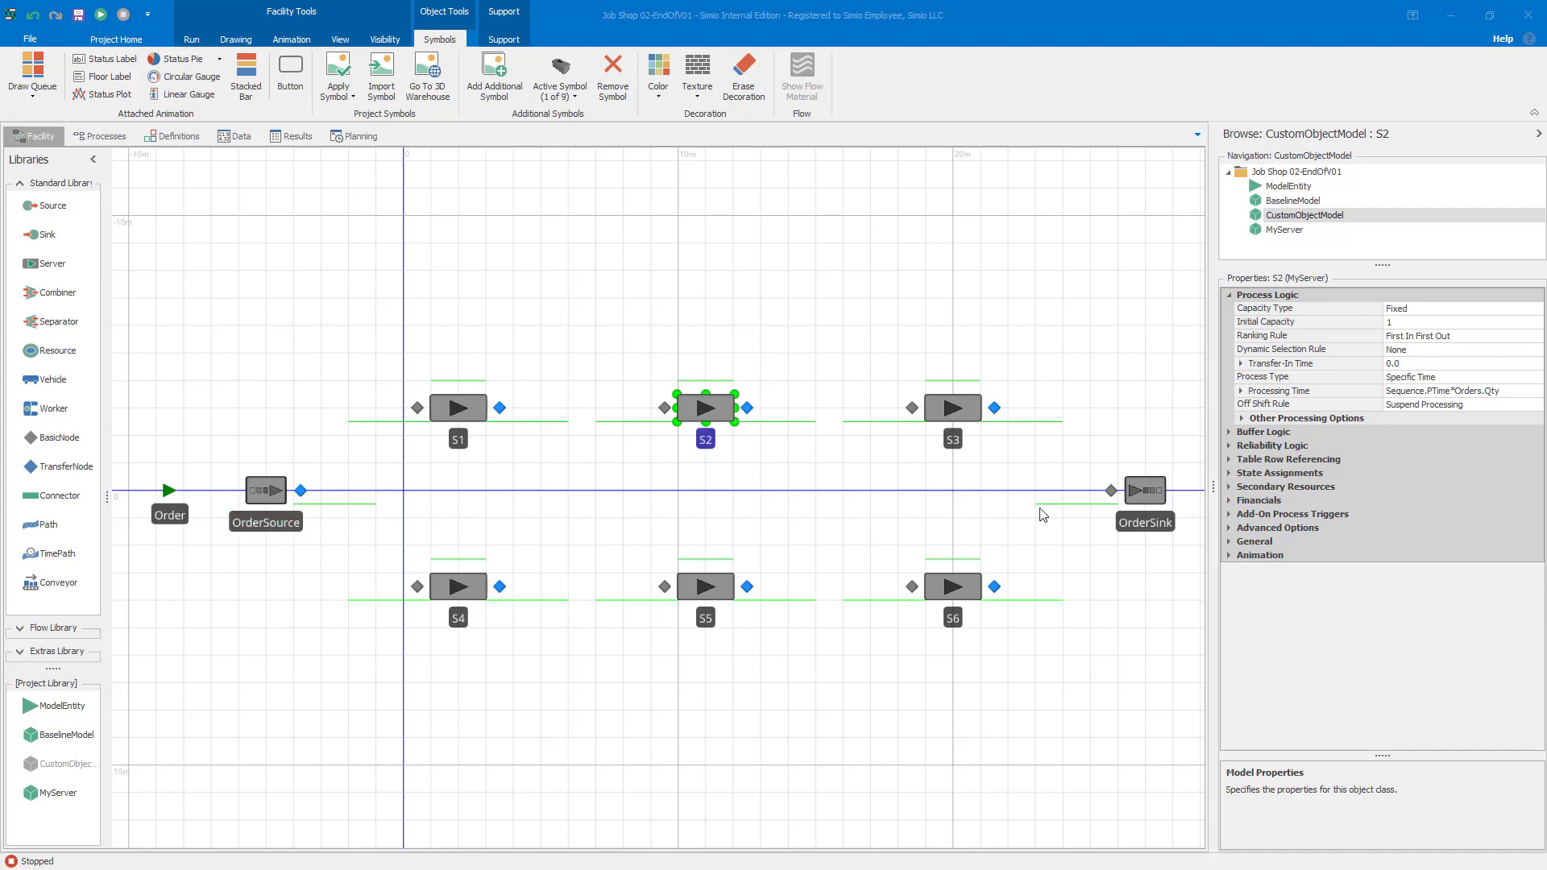
pyautogui.click(284, 526)
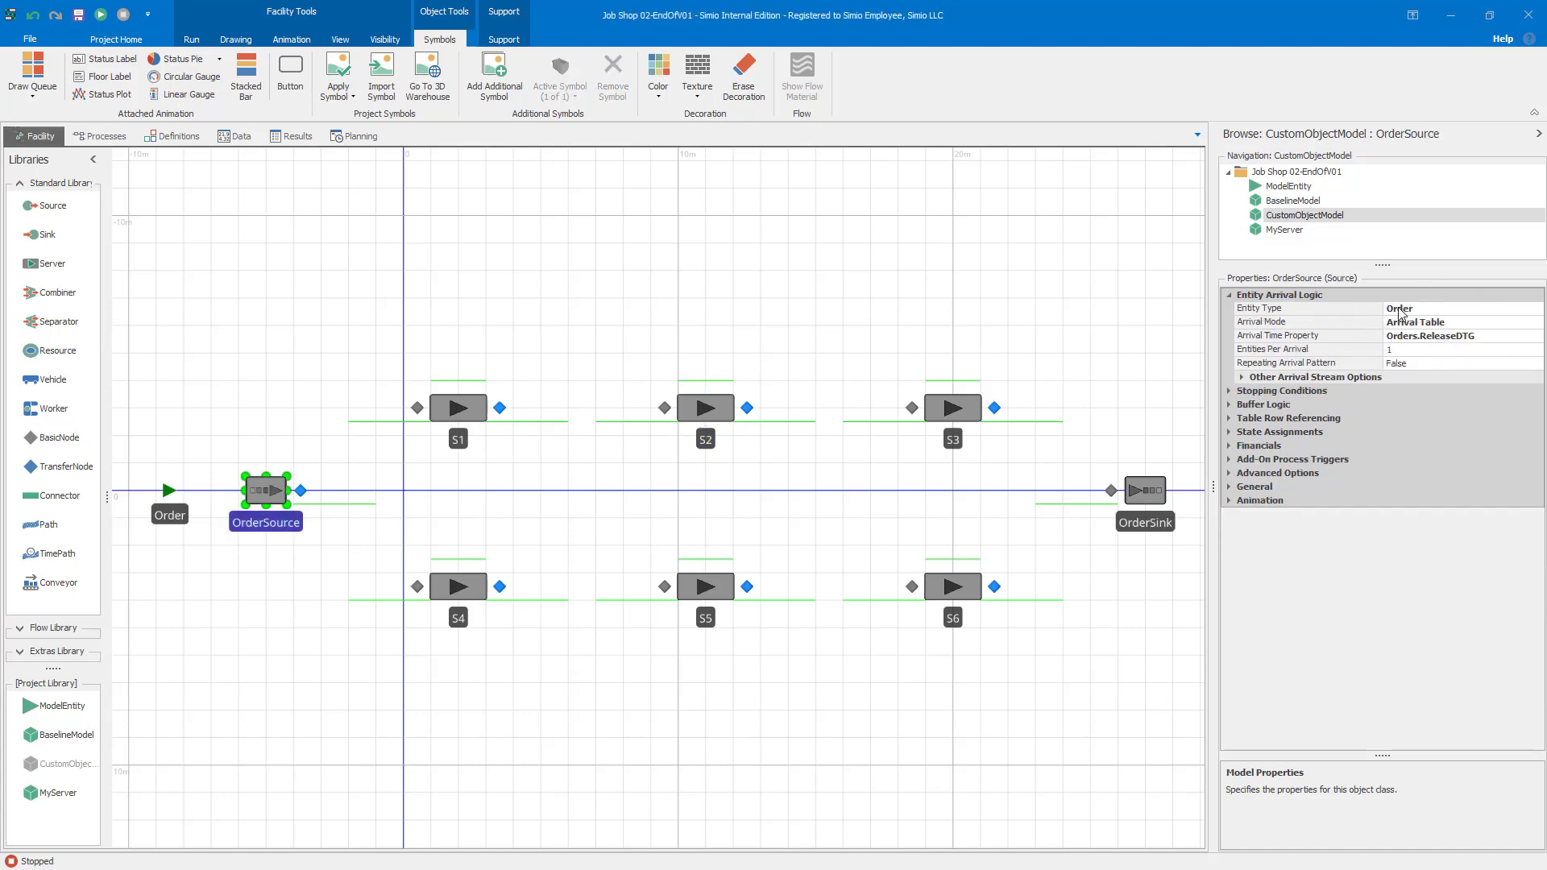
pyautogui.rightClick(261, 492)
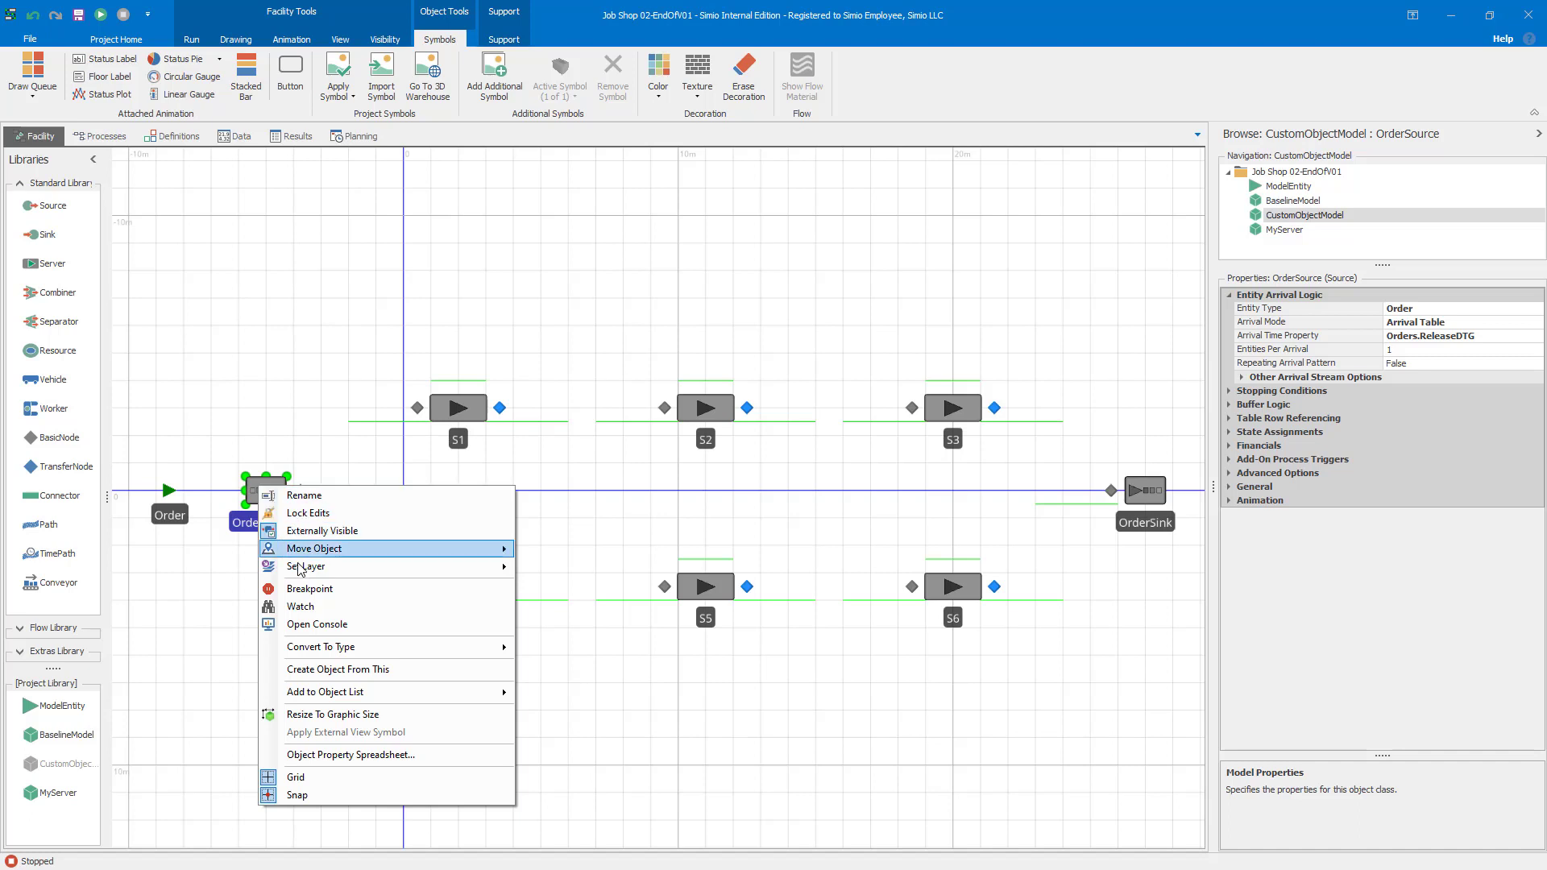
pyautogui.click(330, 669)
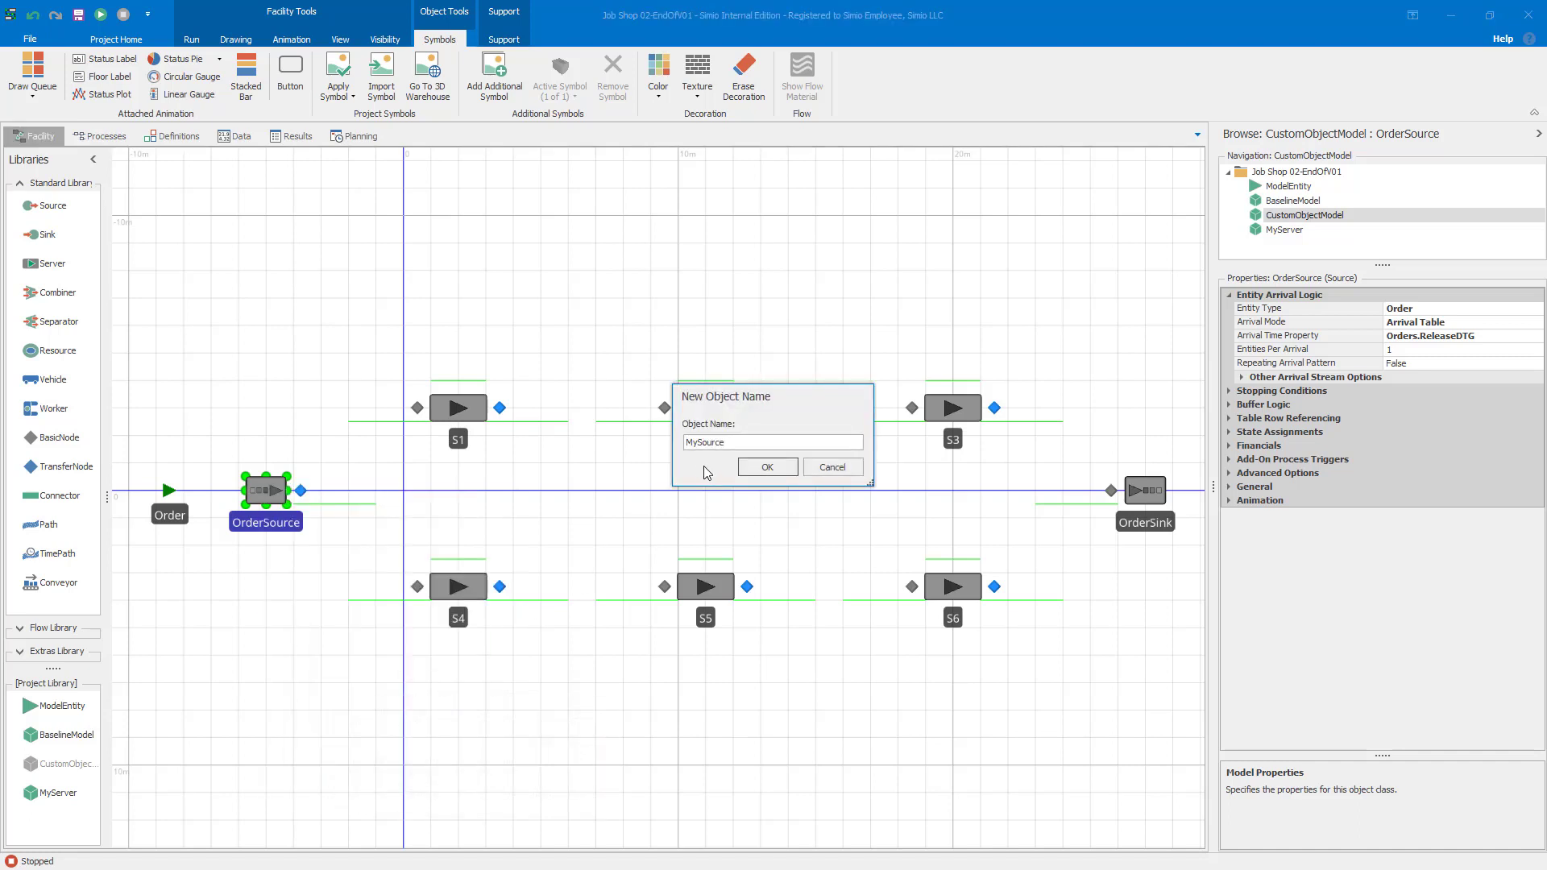
pyautogui.click(766, 469)
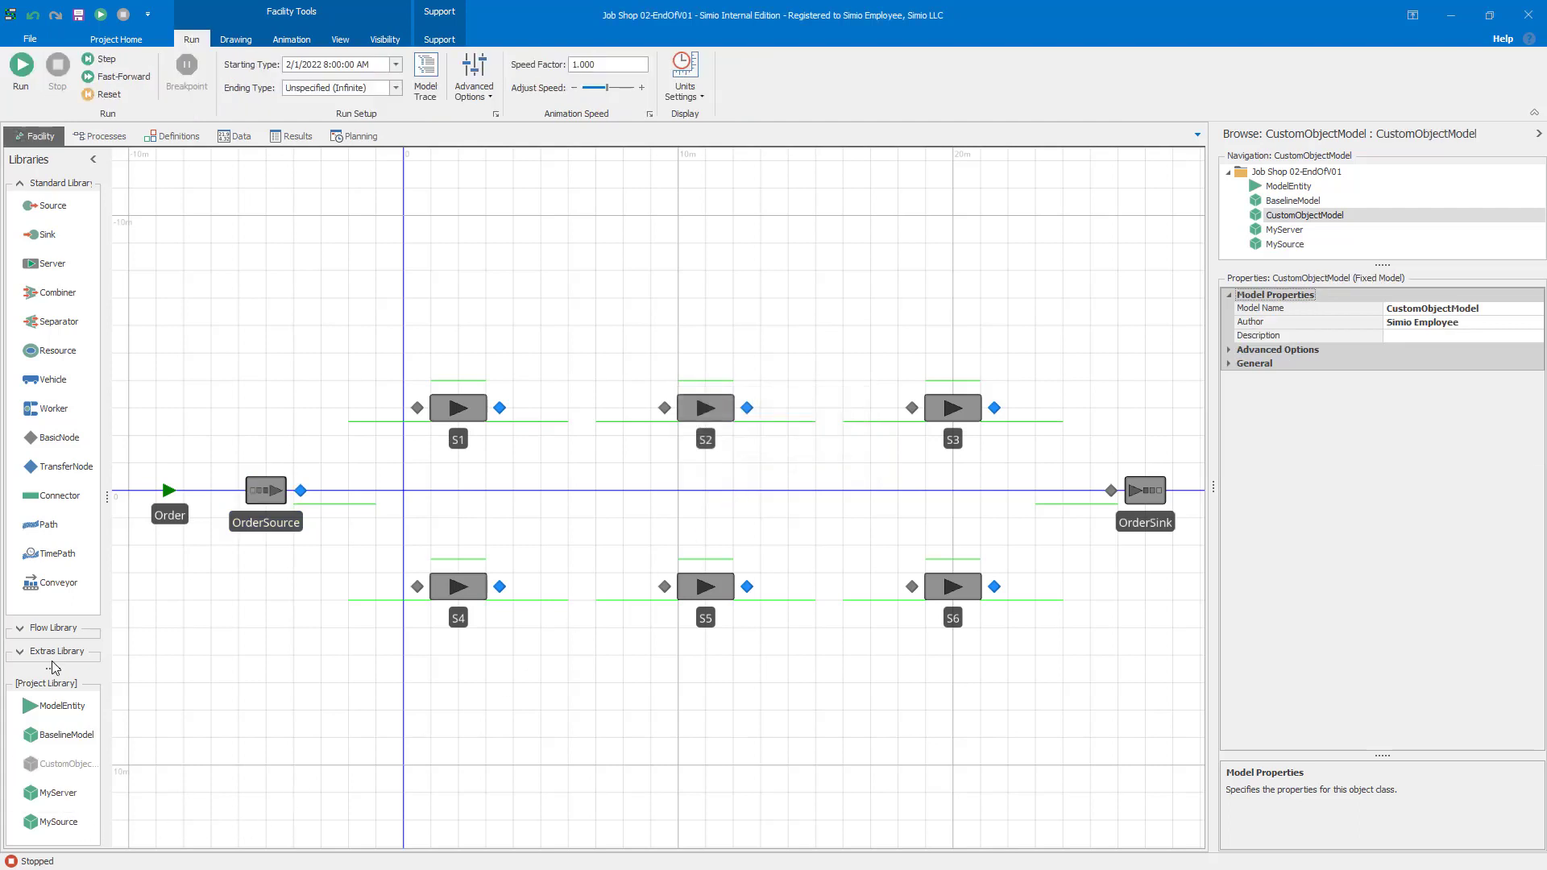
pyautogui.moveTo(53, 667); pyautogui.dragTo(53, 535)
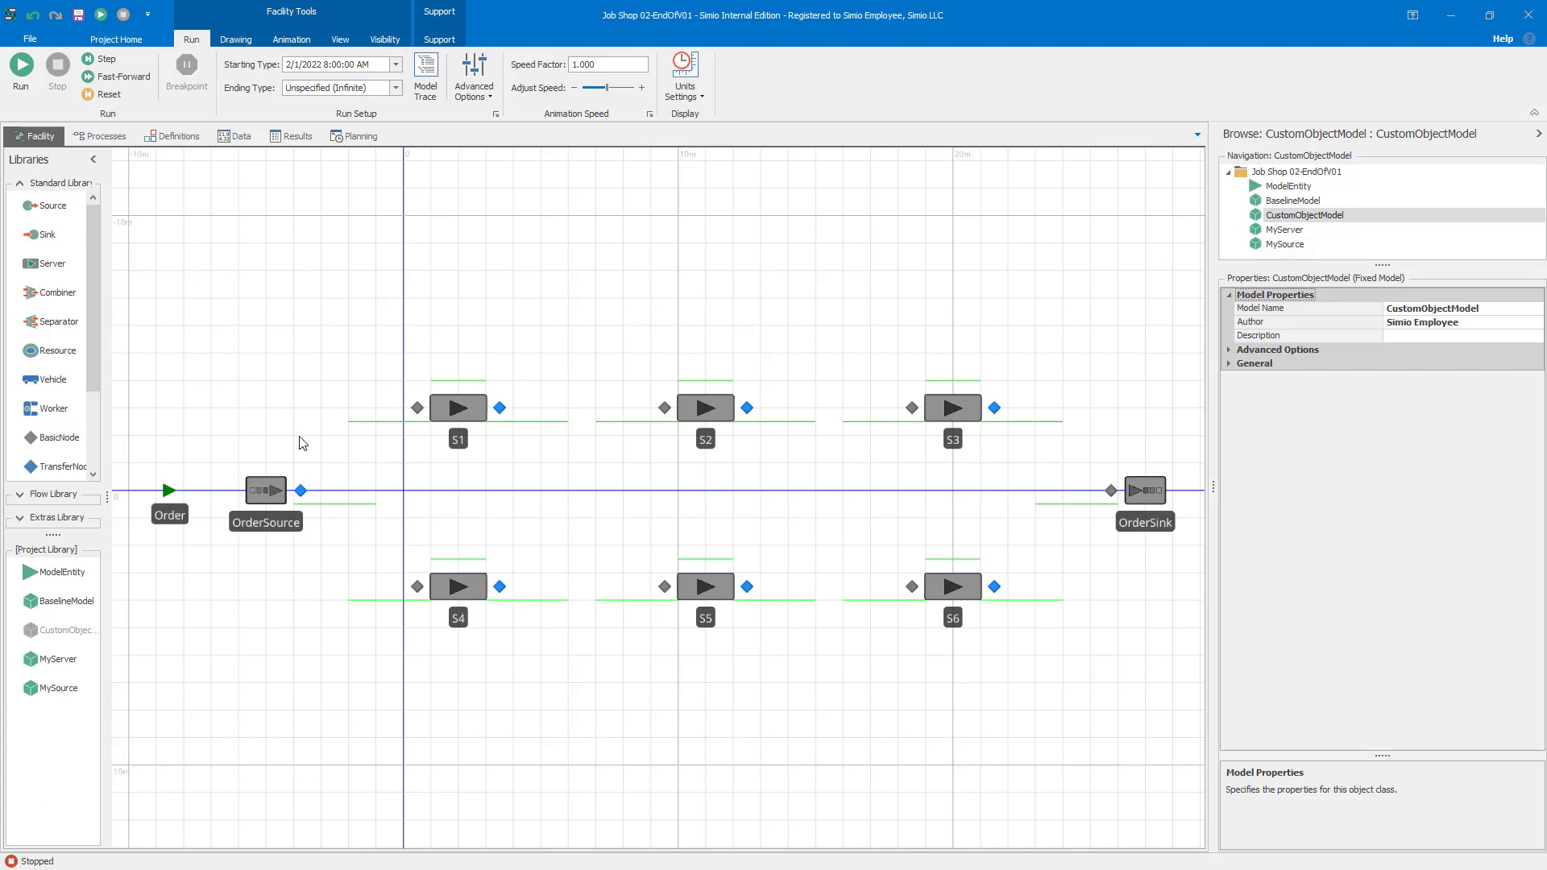
# Step: Place a trial MySource instance below the layout, inspect its entity arrival properties, and delete it
pyautogui.moveTo(65, 691); pyautogui.dragTo(226, 710)
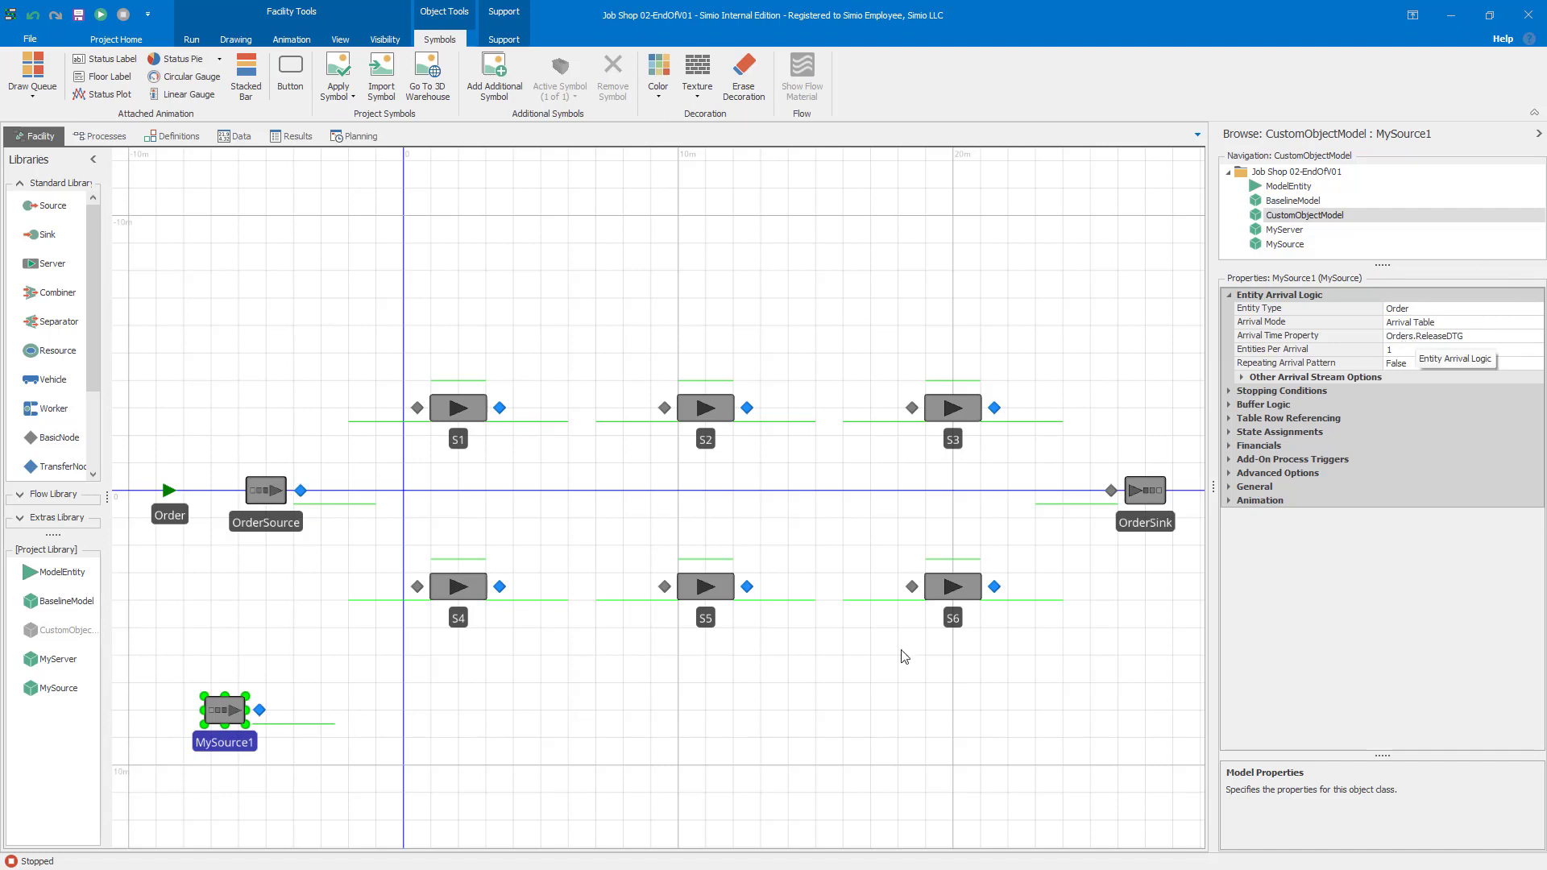
pyautogui.click(469, 736)
pyautogui.click(229, 720)
pyautogui.press('Delete')
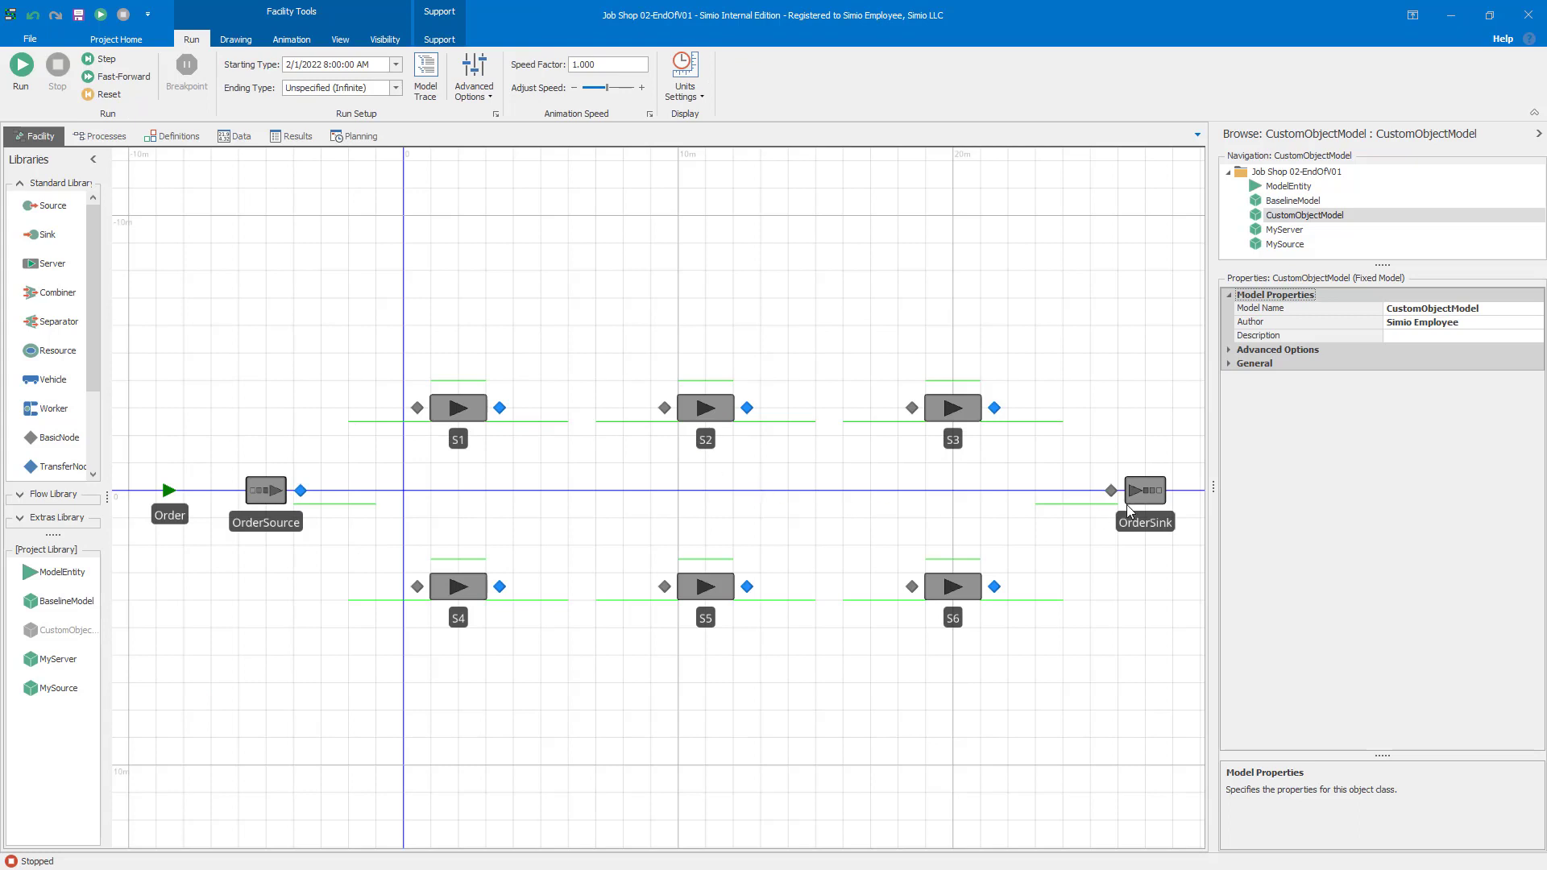
# Step: Review OrderSink's properties and create a new object definition named MySink from it
pyautogui.click(1147, 498)
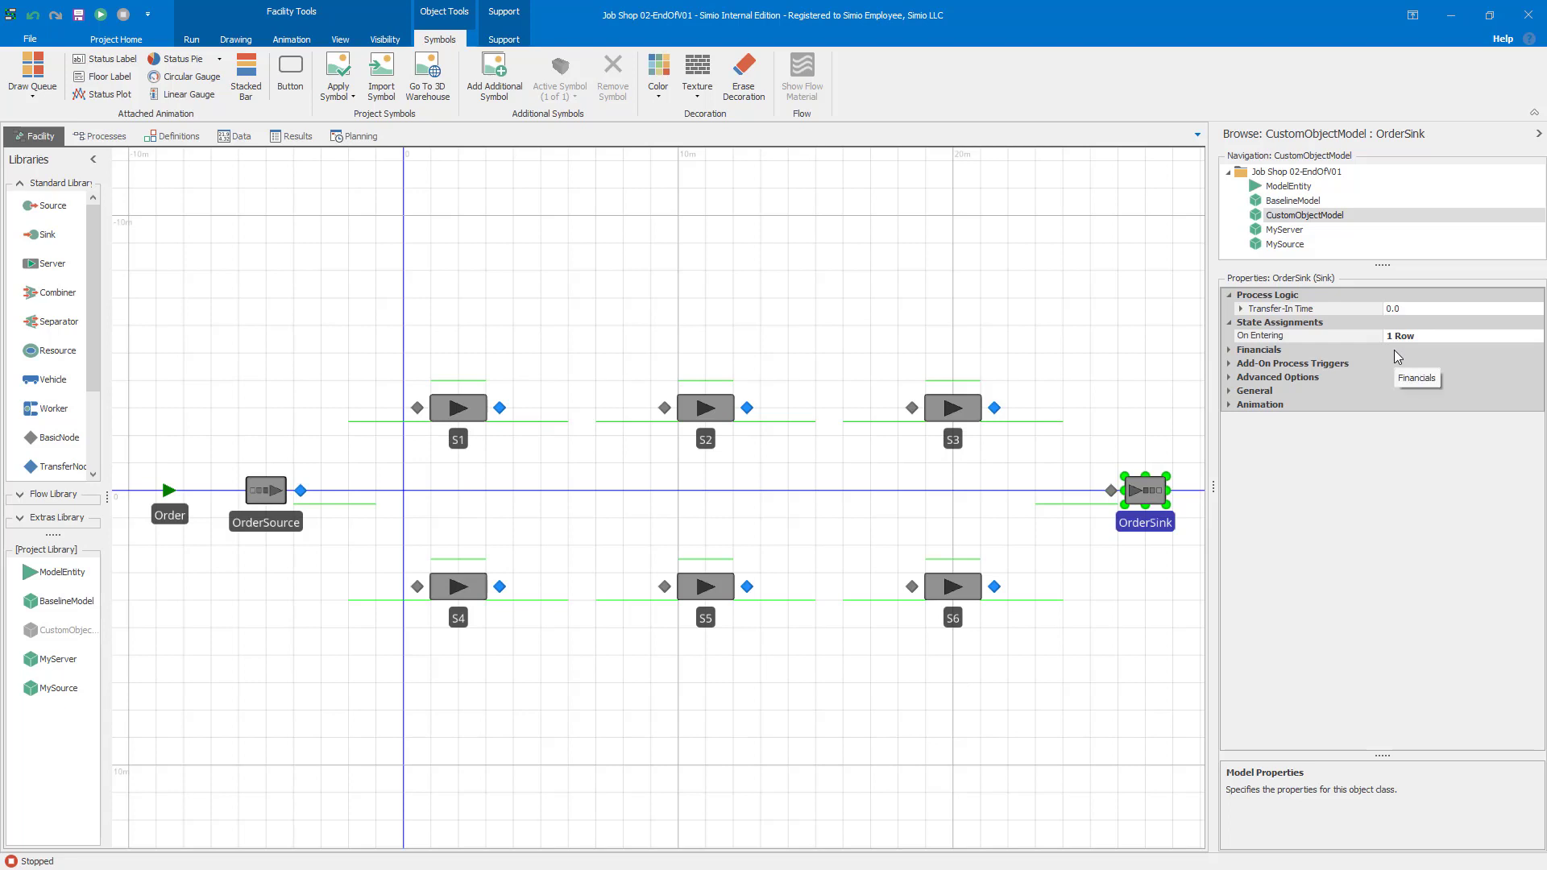
pyautogui.rightClick(1152, 490)
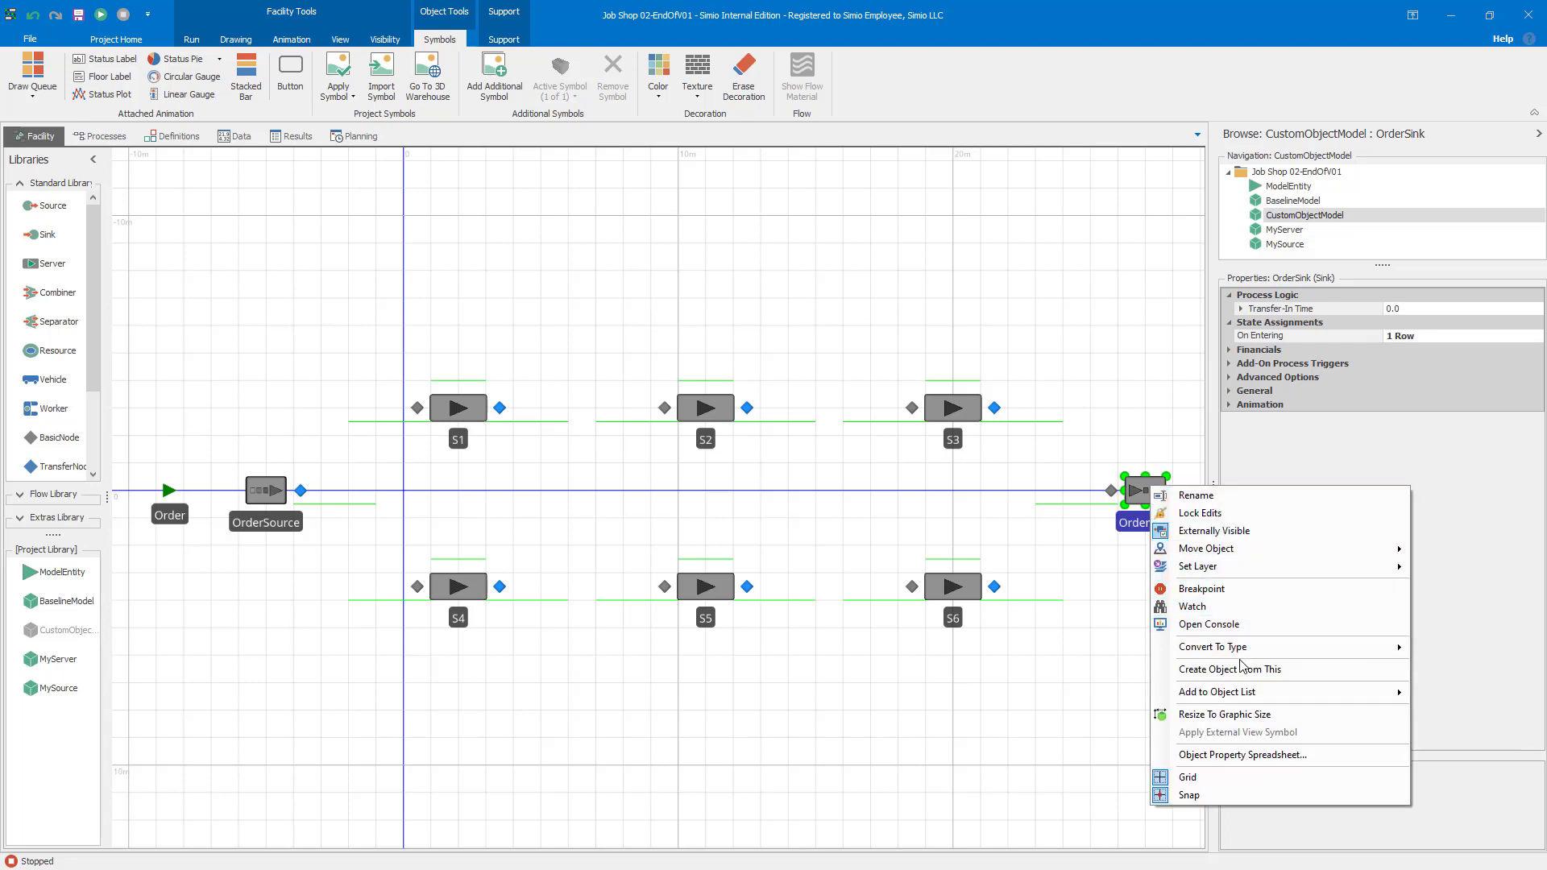
pyautogui.press('Escape')
pyautogui.rightClick(1145, 501)
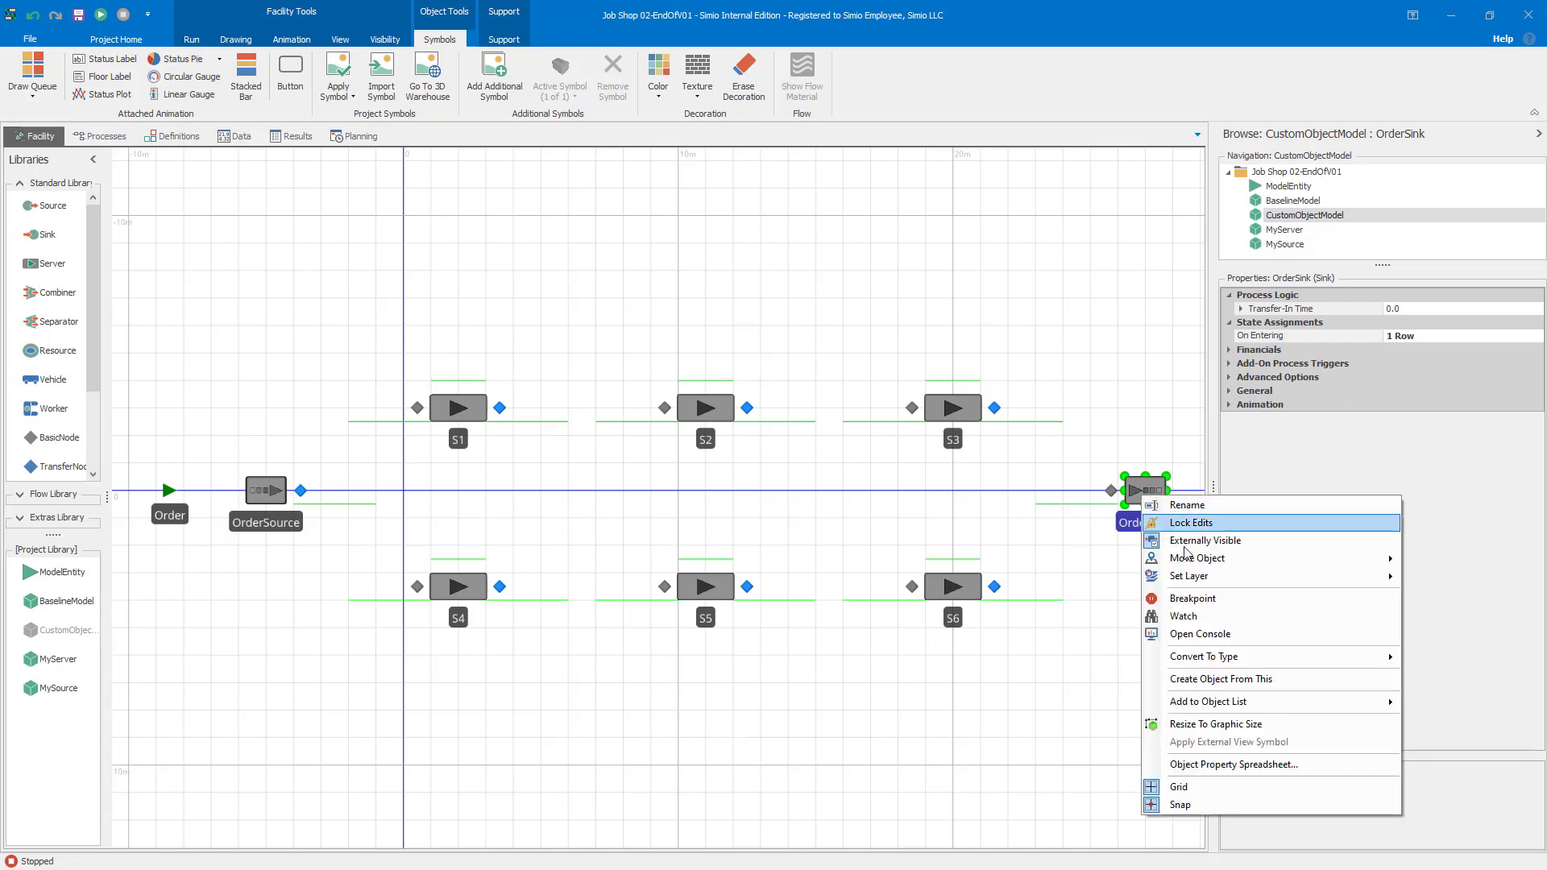
pyautogui.click(1232, 679)
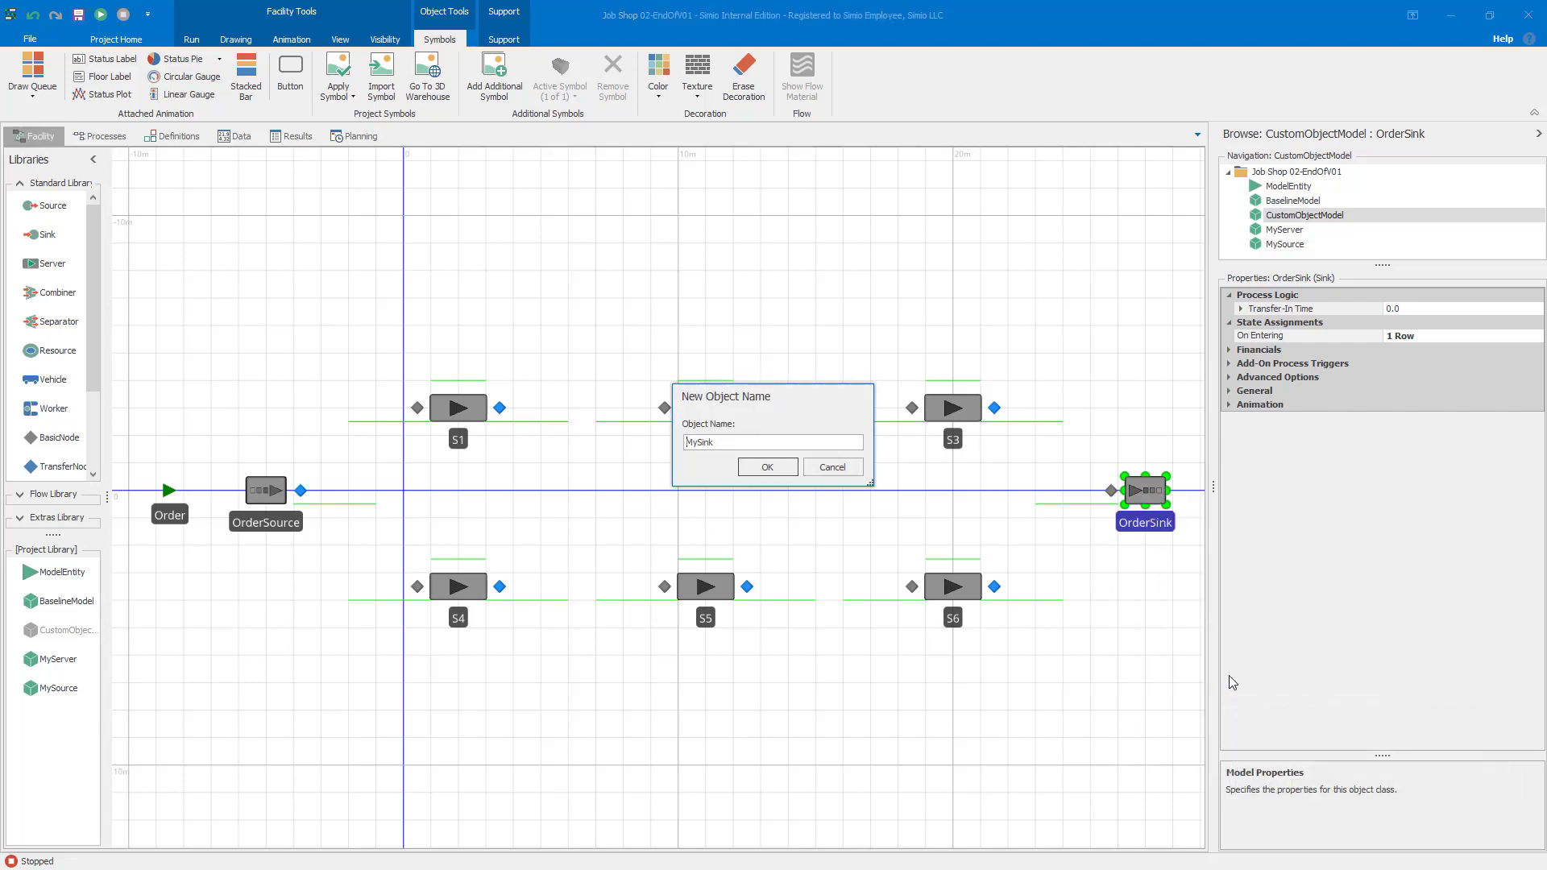
pyautogui.click(773, 468)
# Step: Place a trial MySink instance below the layout, inspect its state assignments, and delete it
pyautogui.moveTo(57, 720); pyautogui.dragTo(238, 720)
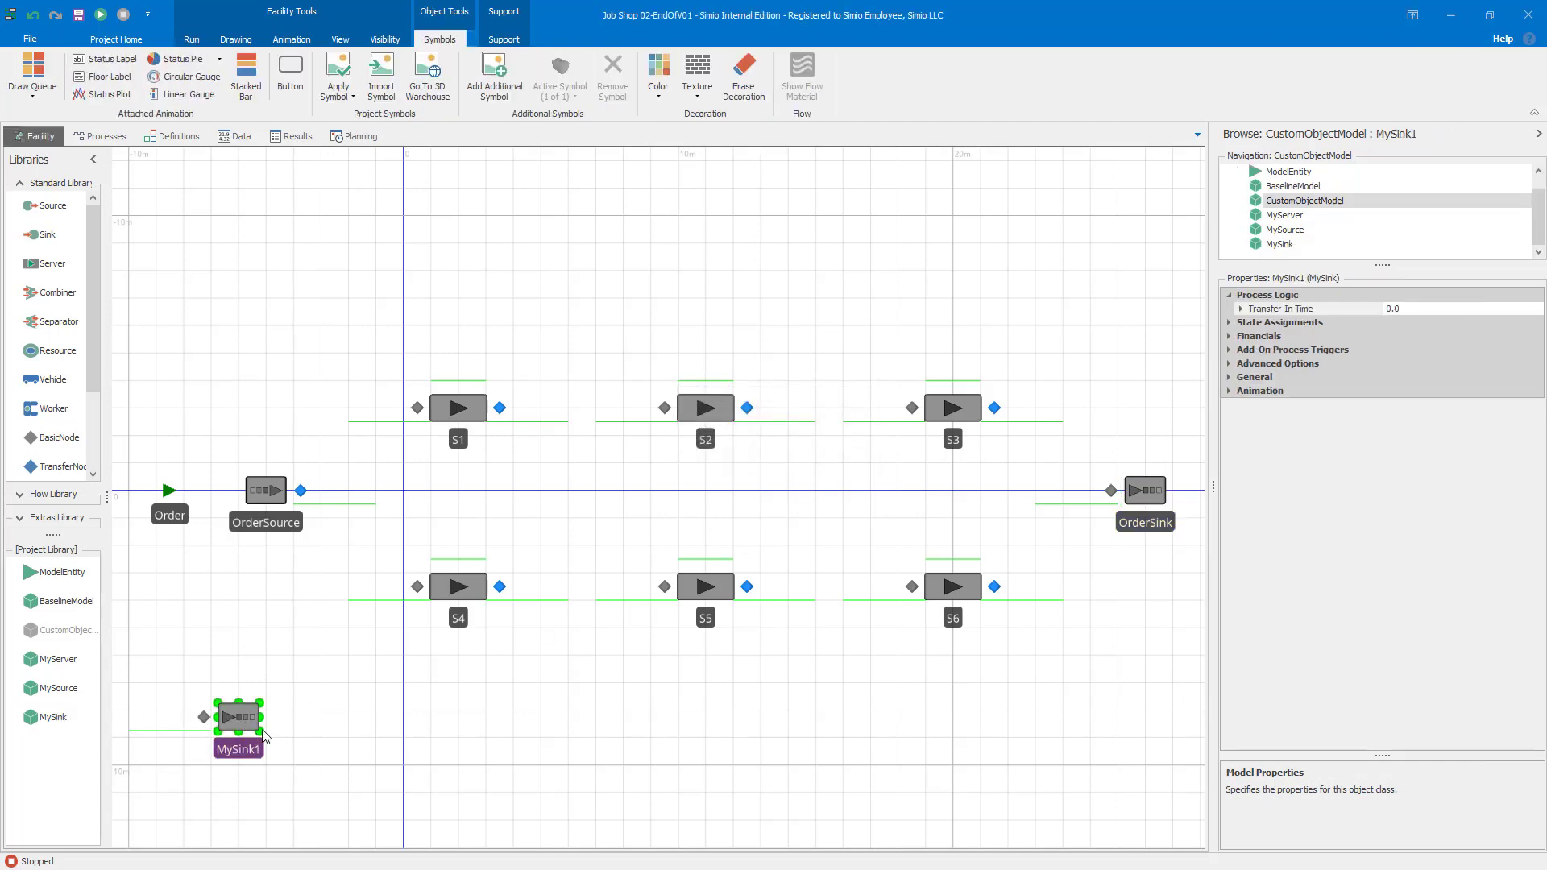
pyautogui.click(1228, 322)
pyautogui.click(502, 736)
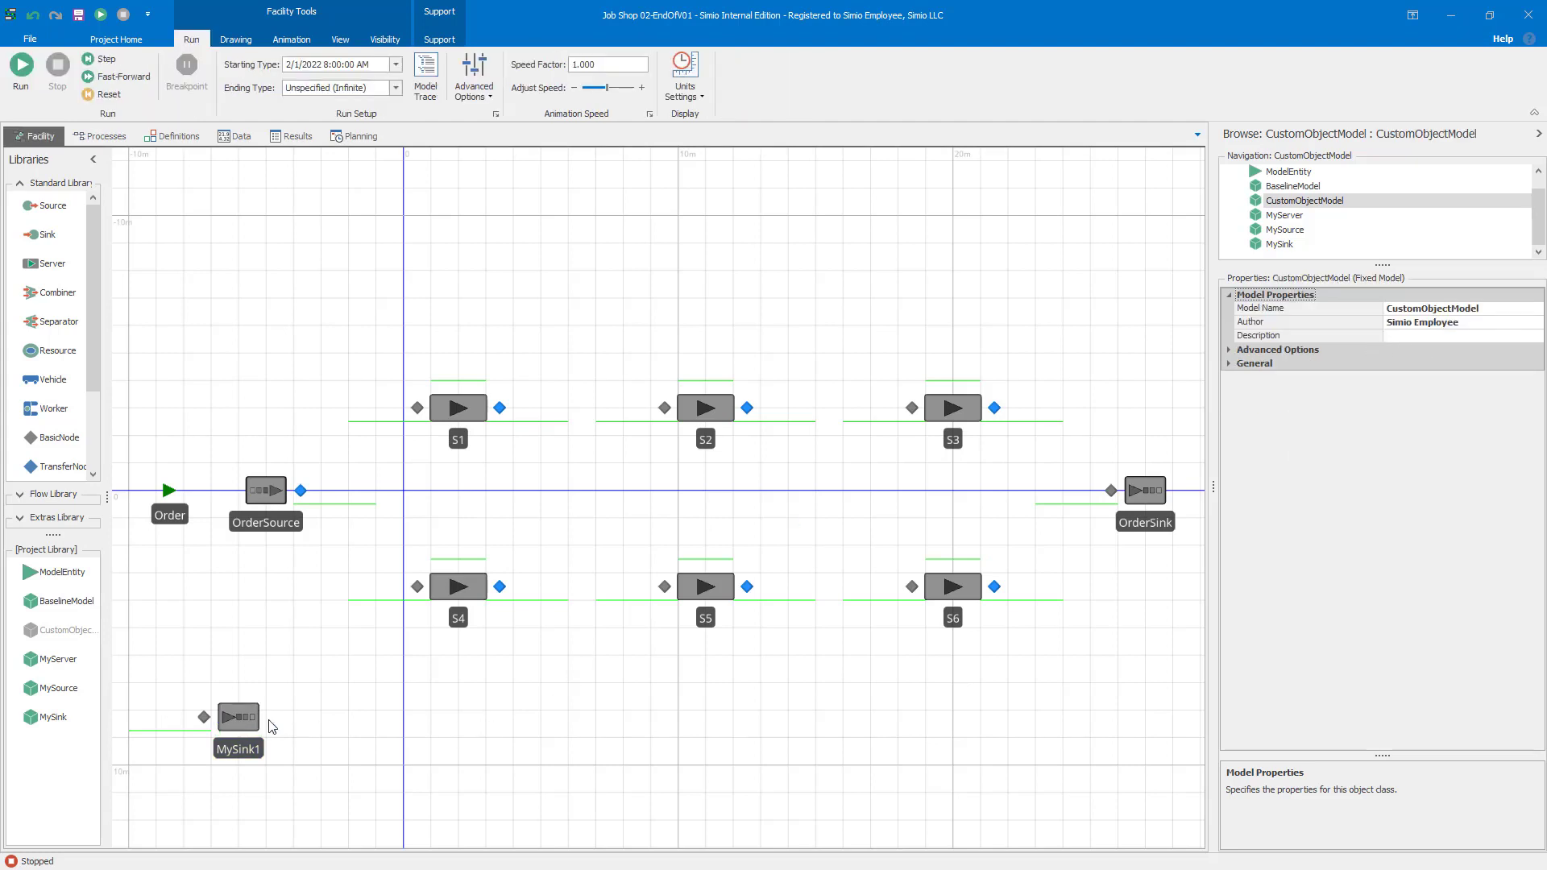
pyautogui.click(250, 729)
pyautogui.press('Delete')
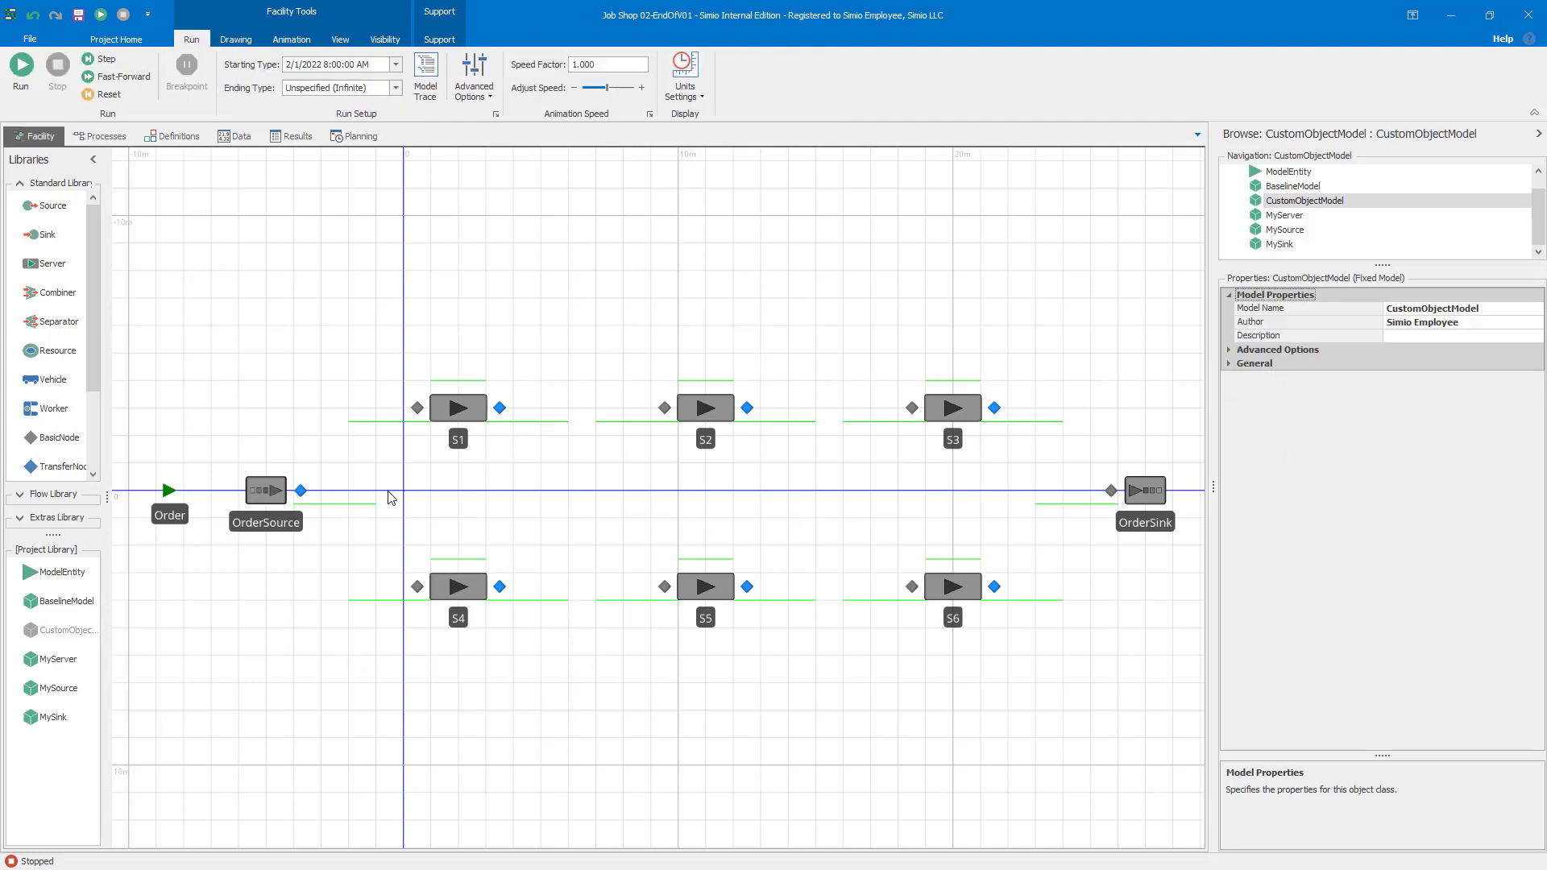
# Step: Export the Resources table to Resources.csv in the Job Shop 02 folder, replacing the existing file
pyautogui.click(234, 138)
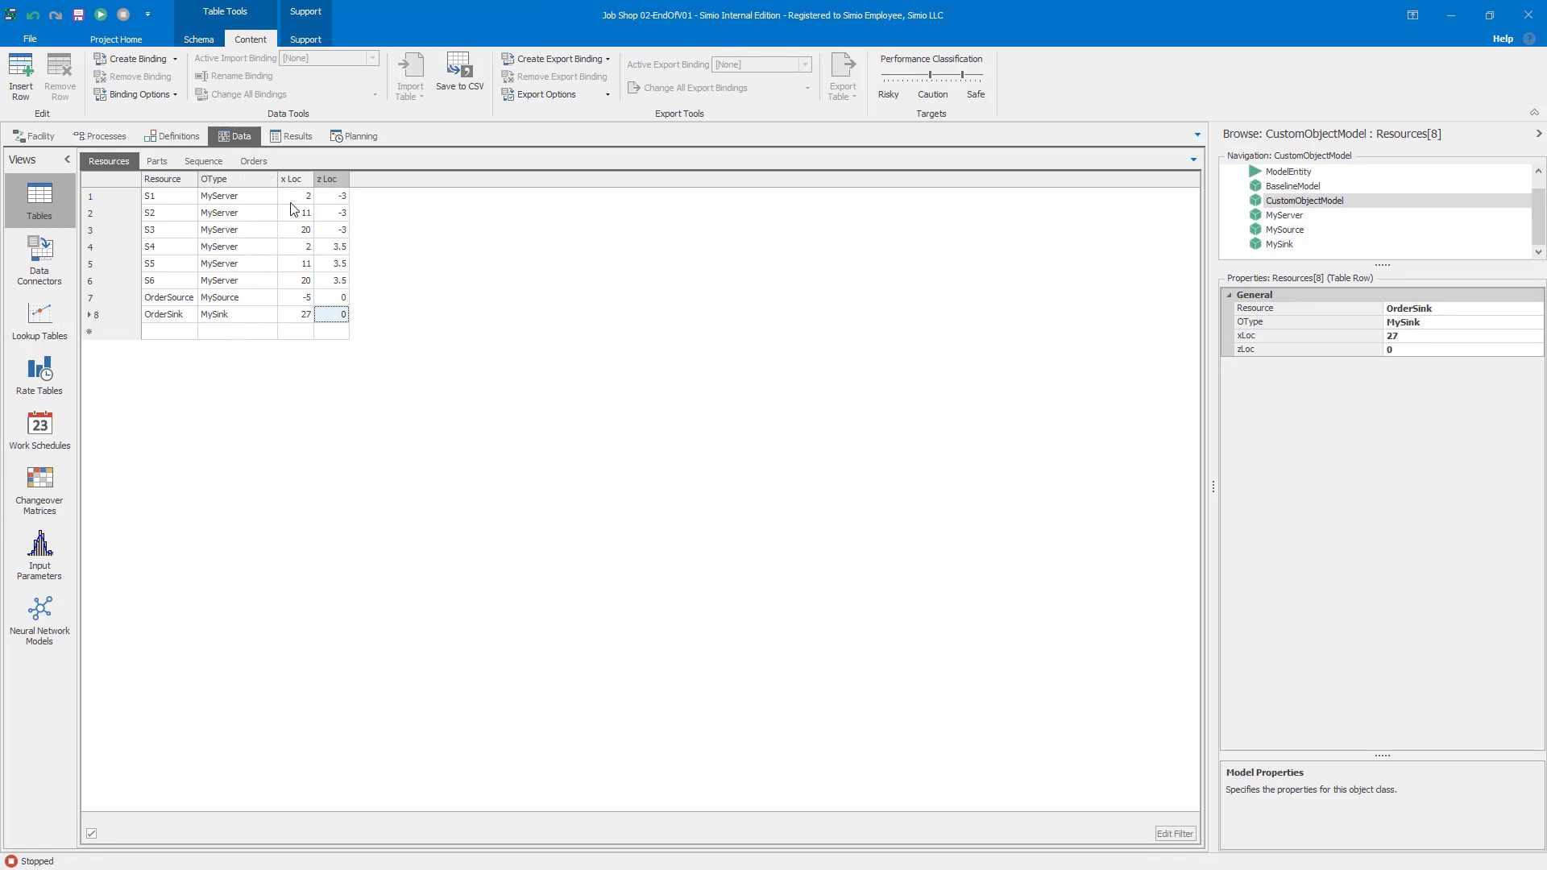
pyautogui.click(460, 70)
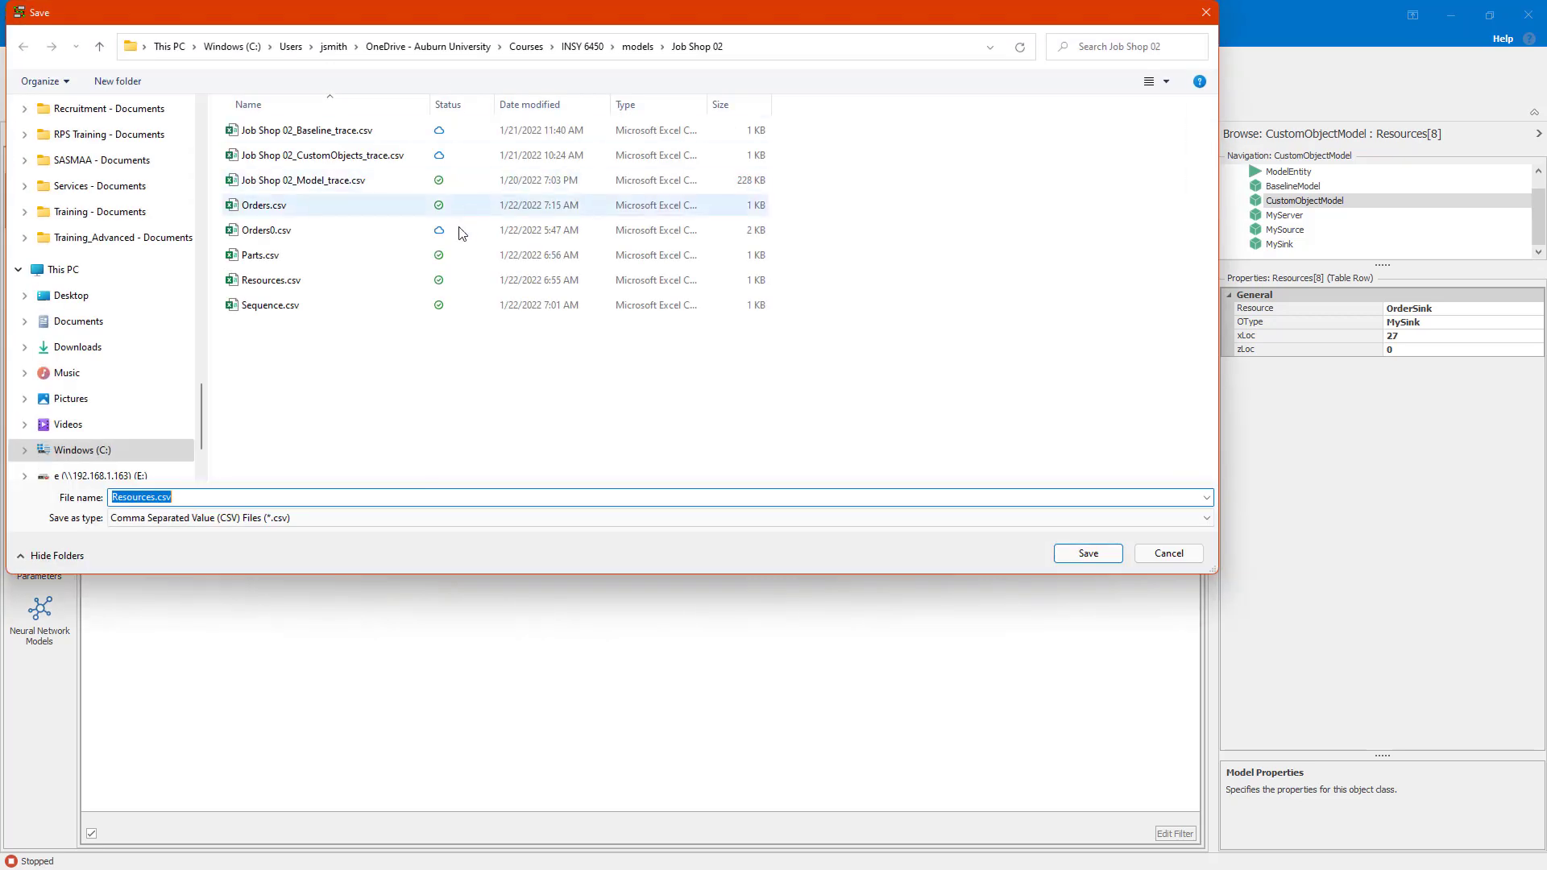
pyautogui.click(1086, 556)
pyautogui.click(820, 448)
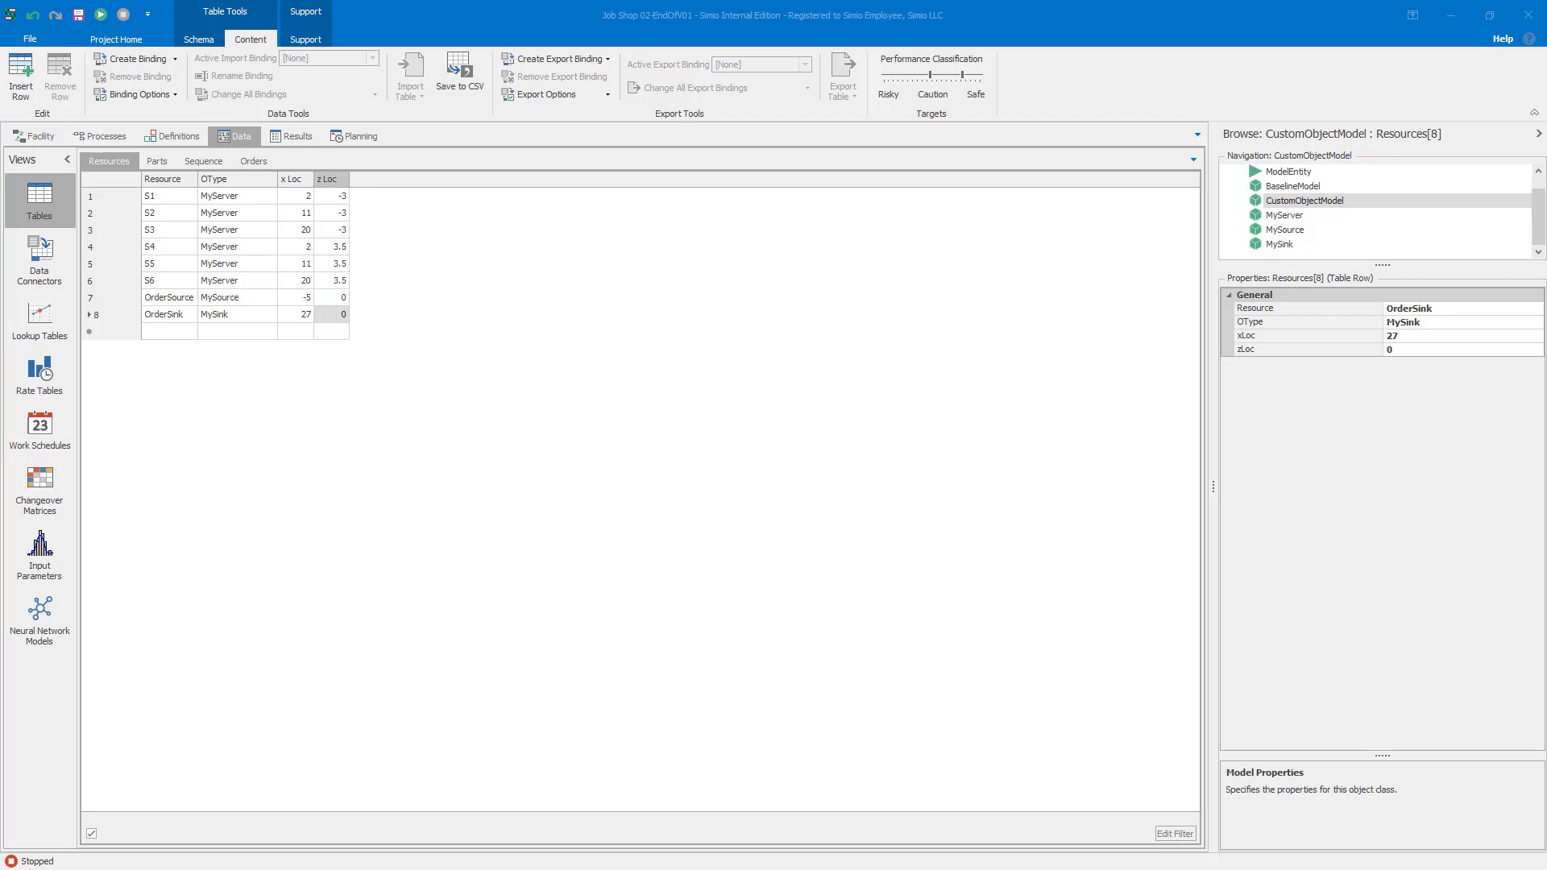
# Step: Switch to Excel with Resources.csv open, zoom the sheet to 120% and auto-fit all column widths
pyautogui.moveTo(484, 869); pyautogui.dragTo(725, 129)
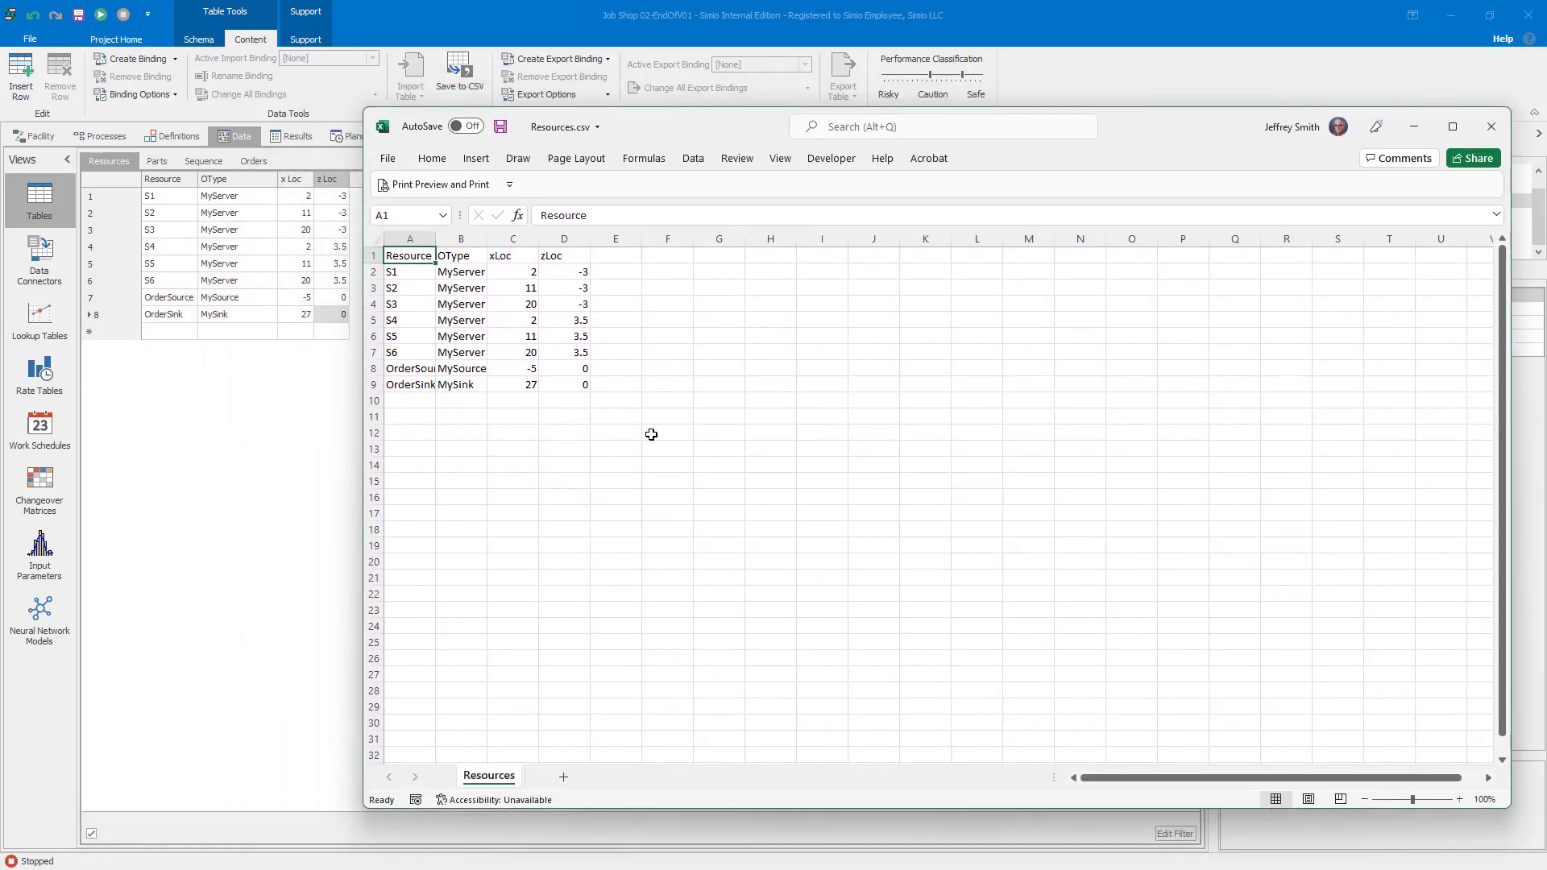
pyautogui.click(1459, 799)
pyautogui.click(1460, 799)
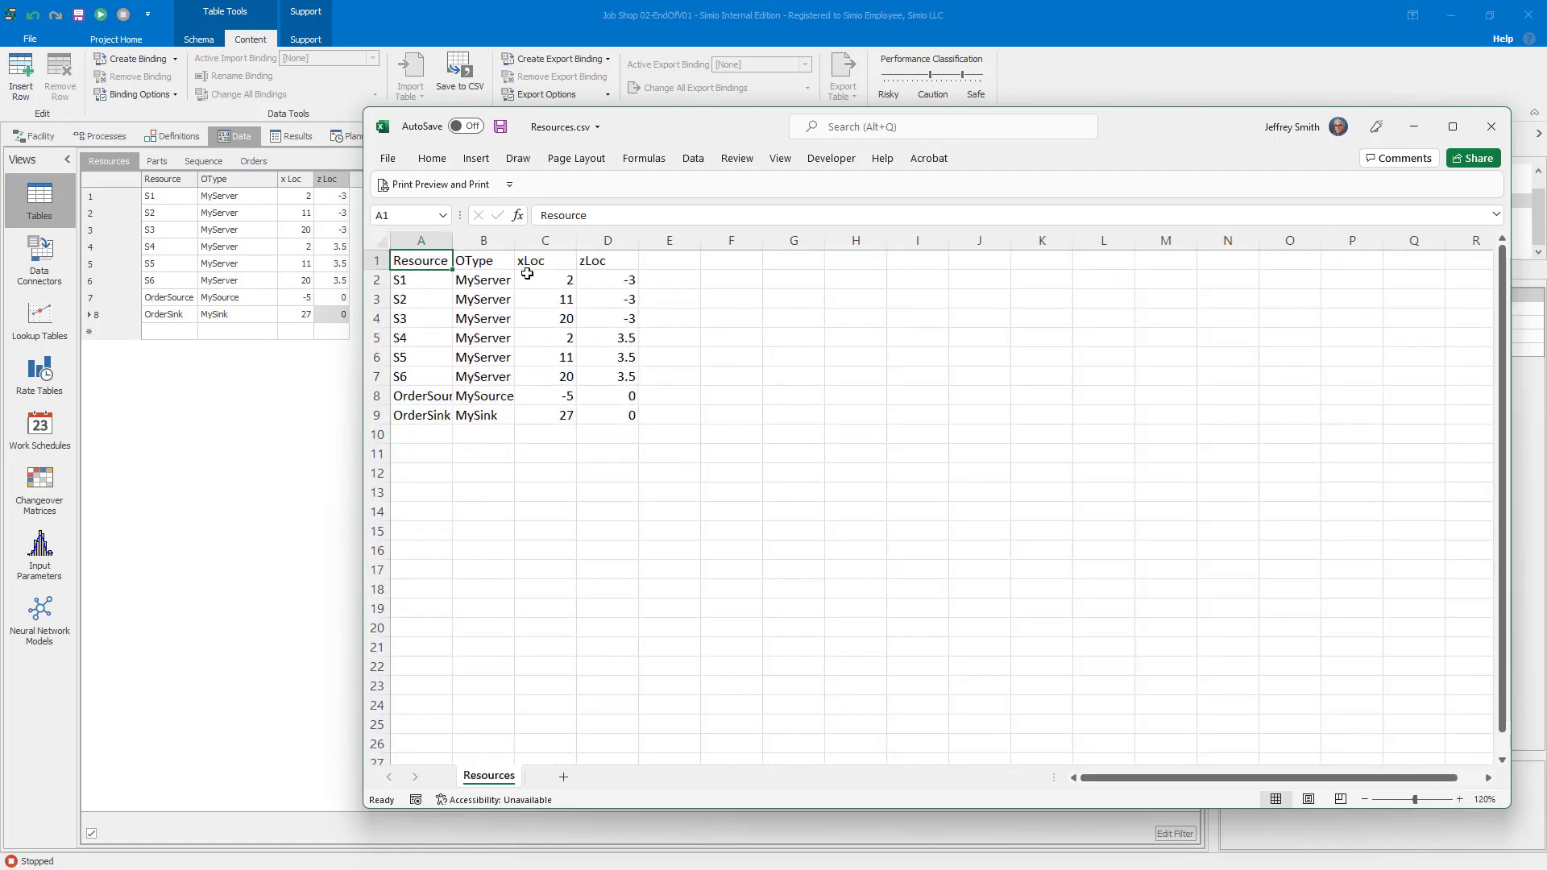
pyautogui.click(380, 240)
pyautogui.click(548, 453)
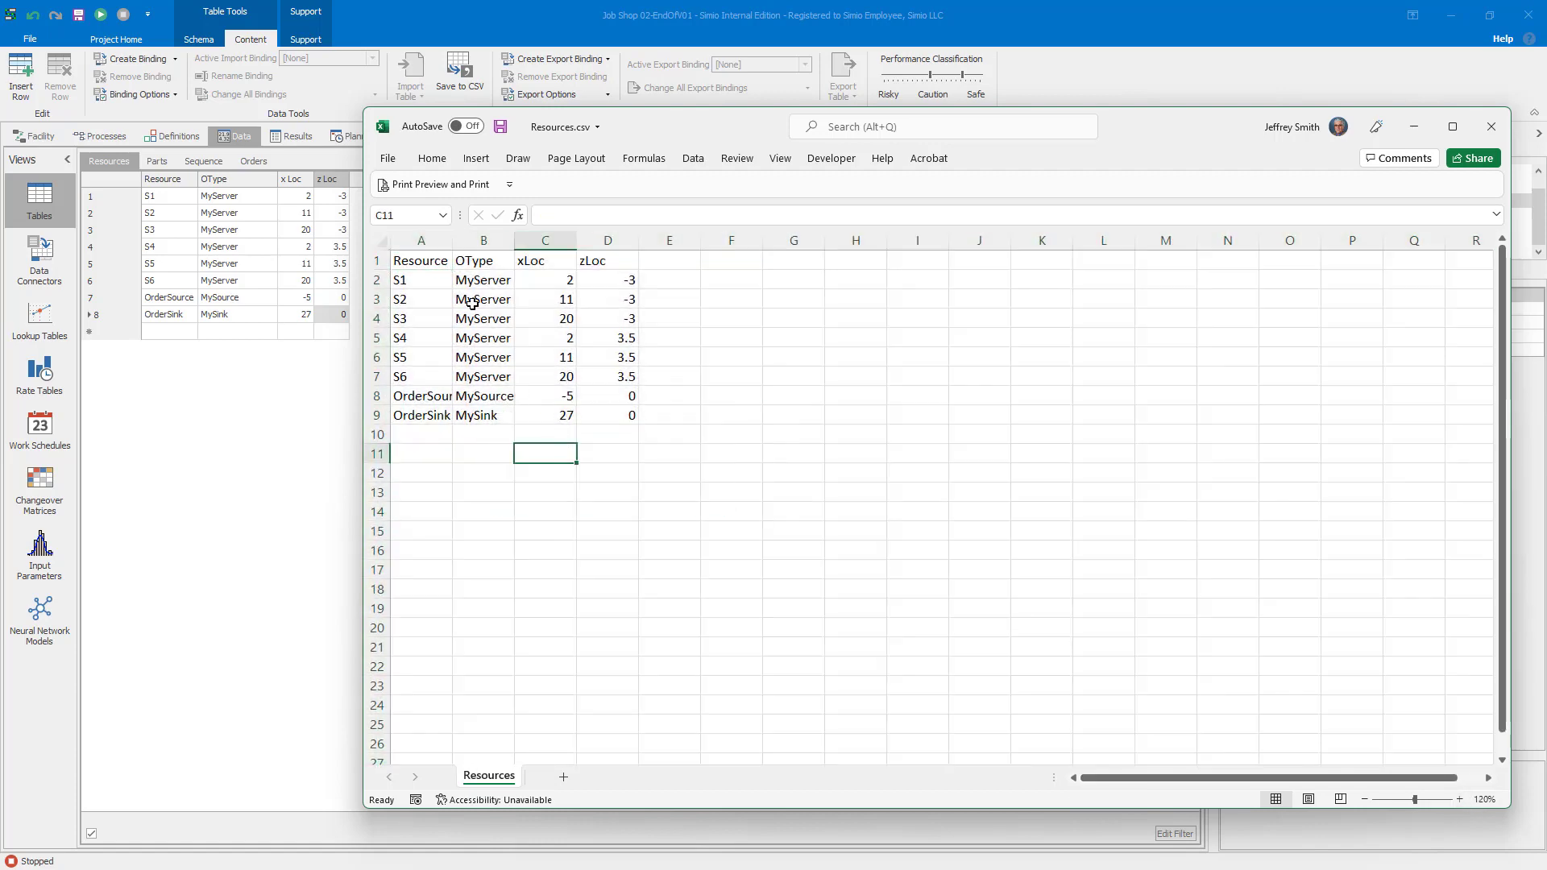
pyautogui.click(381, 240)
pyautogui.doubleClick(452, 240)
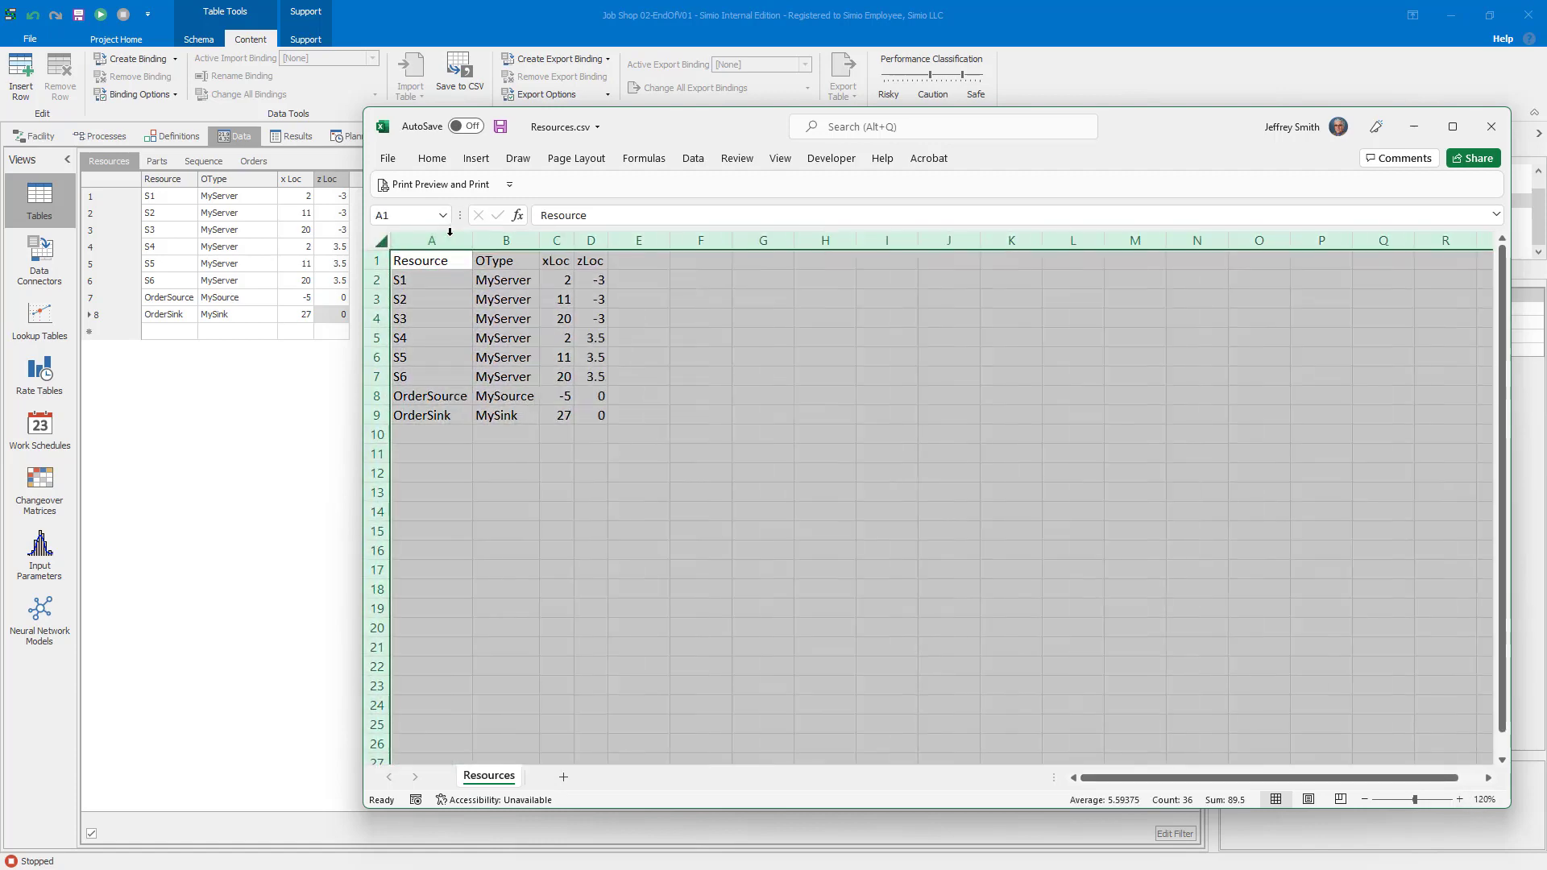
# Step: Switch back to Simio and create a CSV Data Importer import binding for the Resources table, keeping its default configuration
pyautogui.click(560, 455)
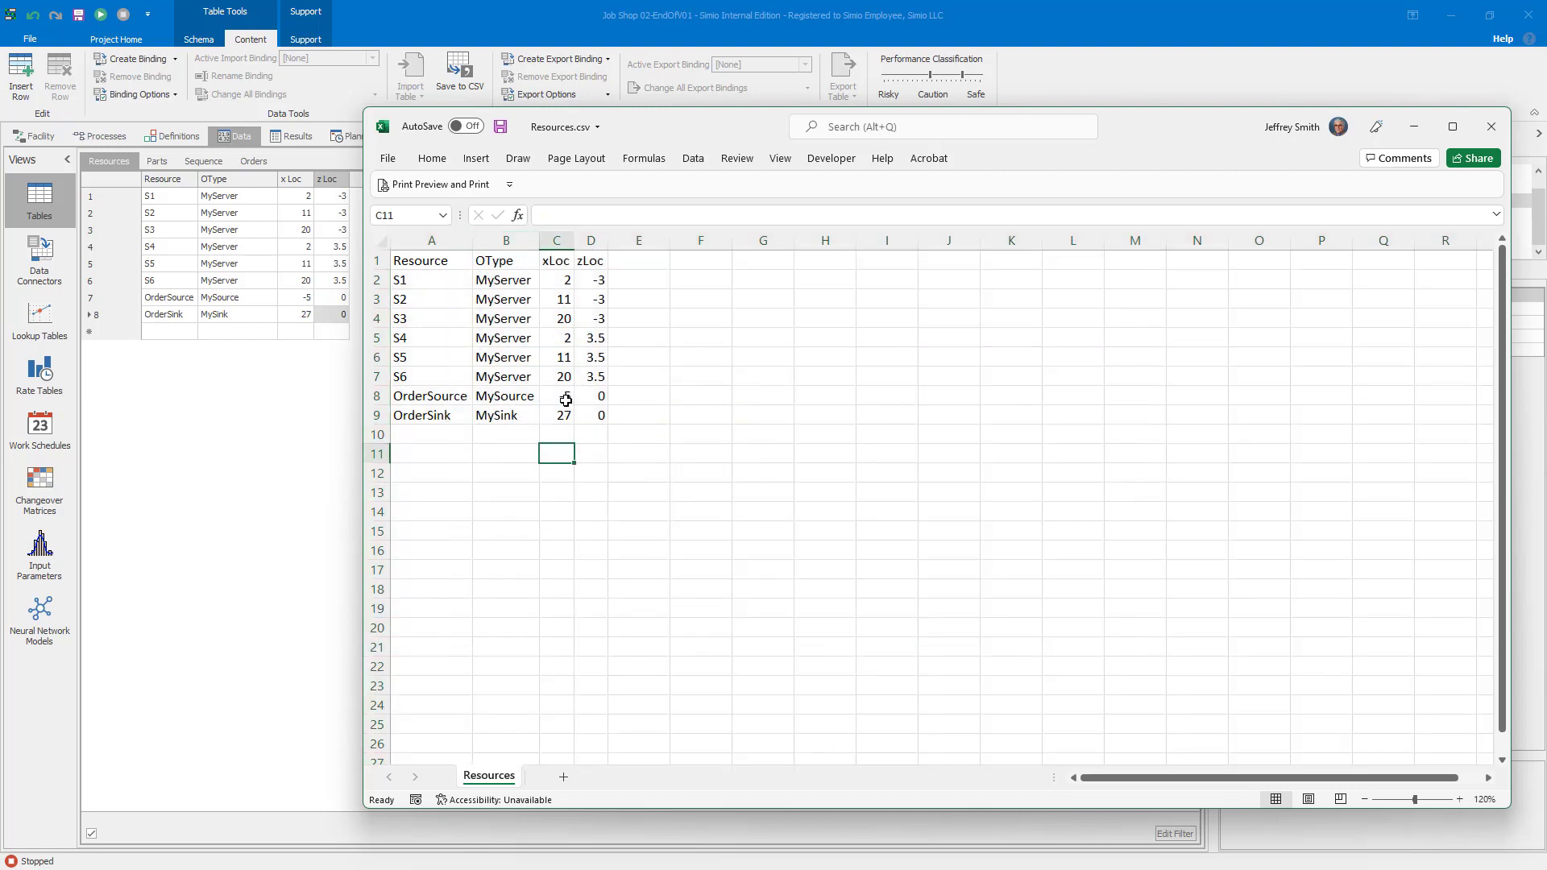
pyautogui.click(309, 425)
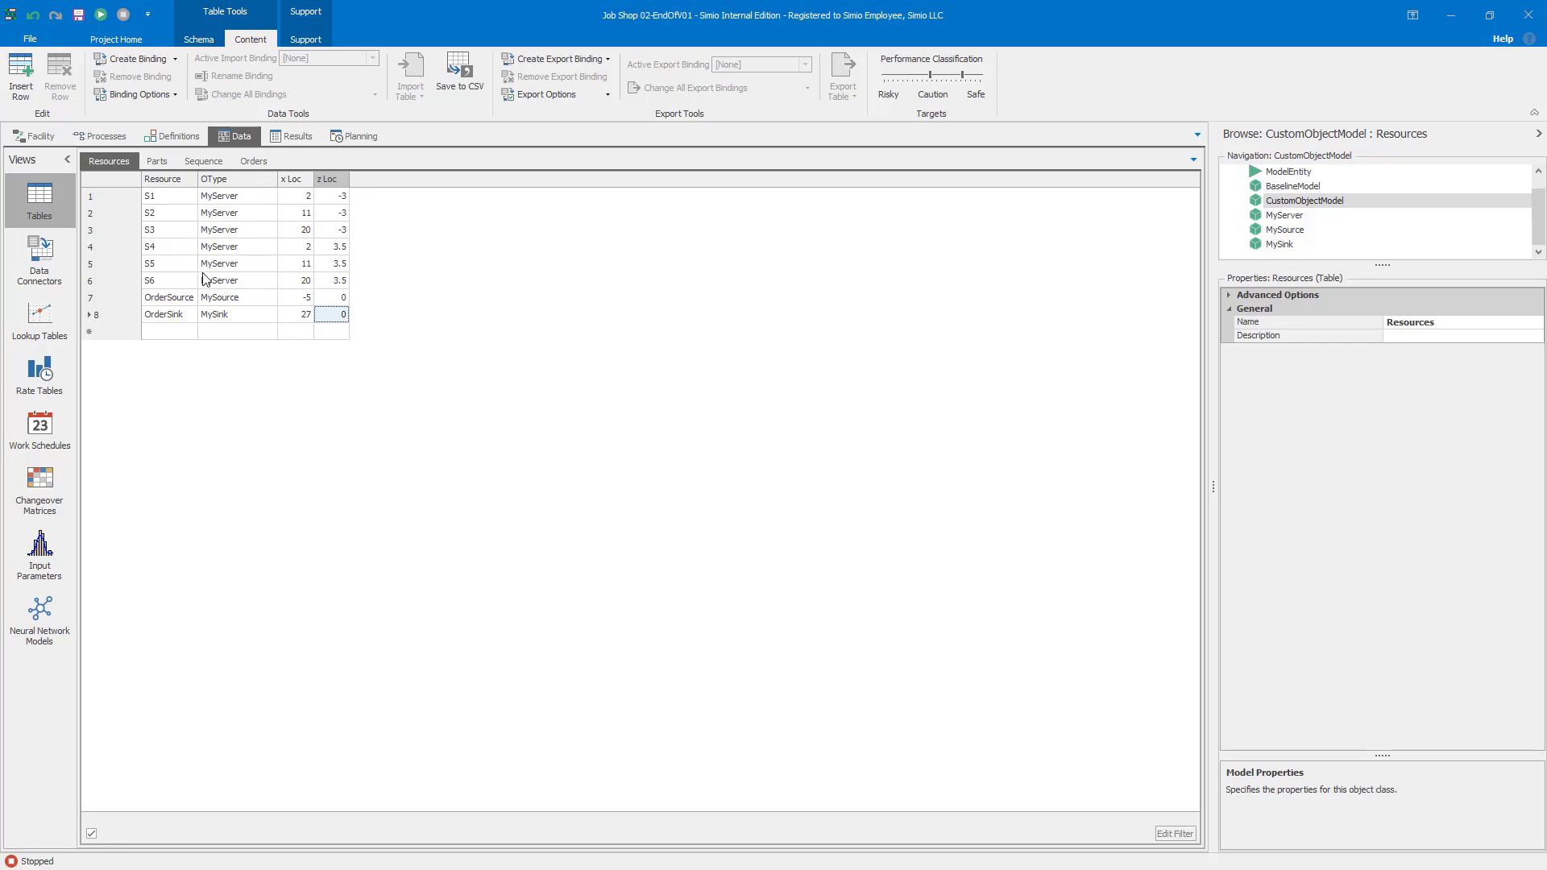
pyautogui.click(174, 60)
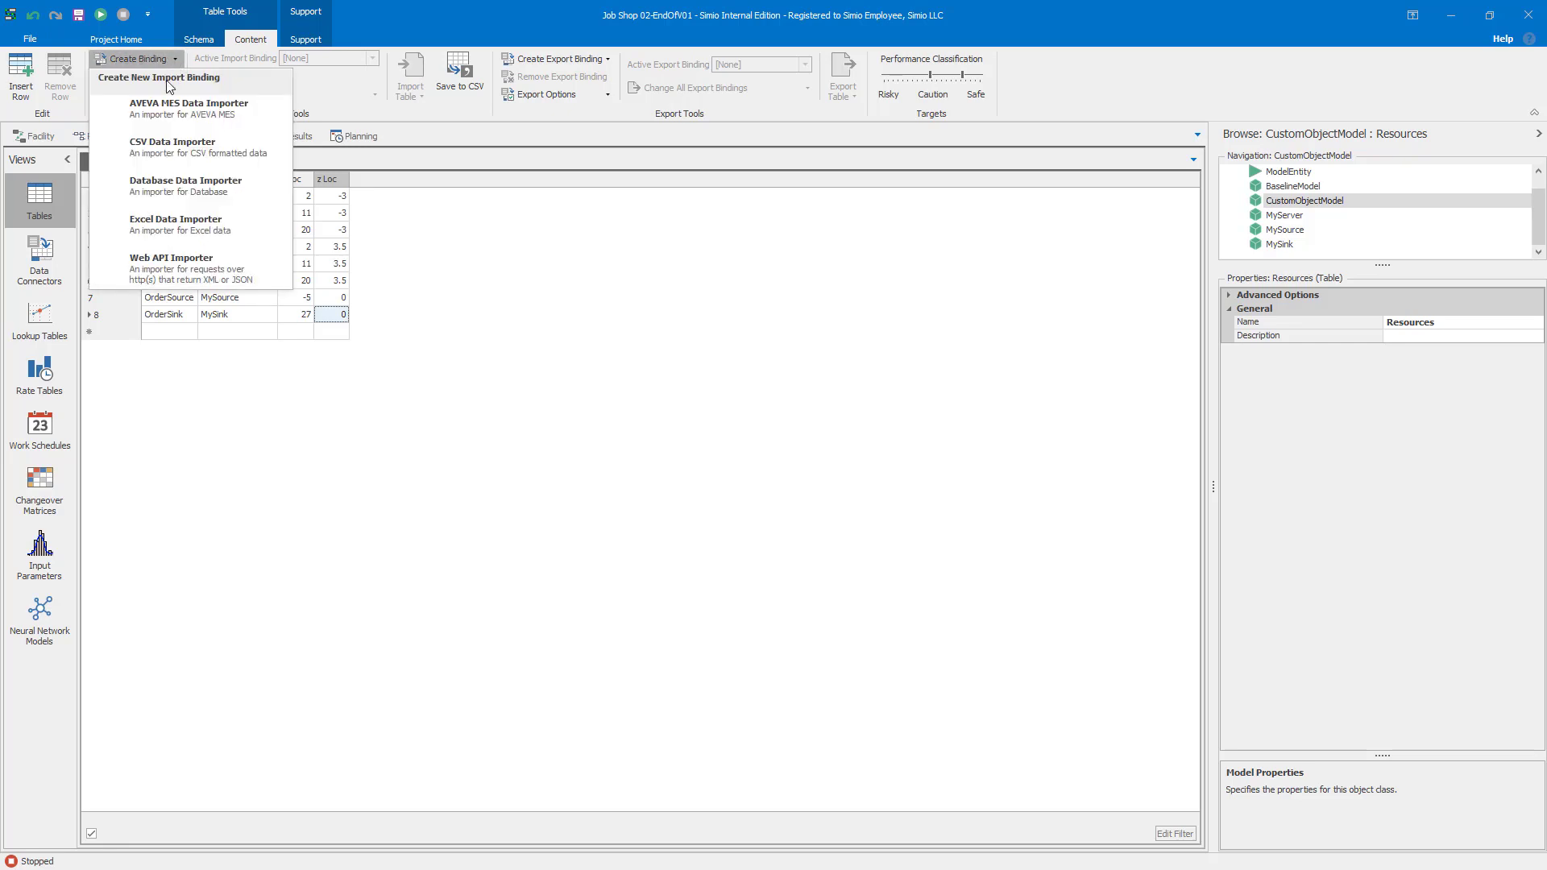
pyautogui.click(157, 155)
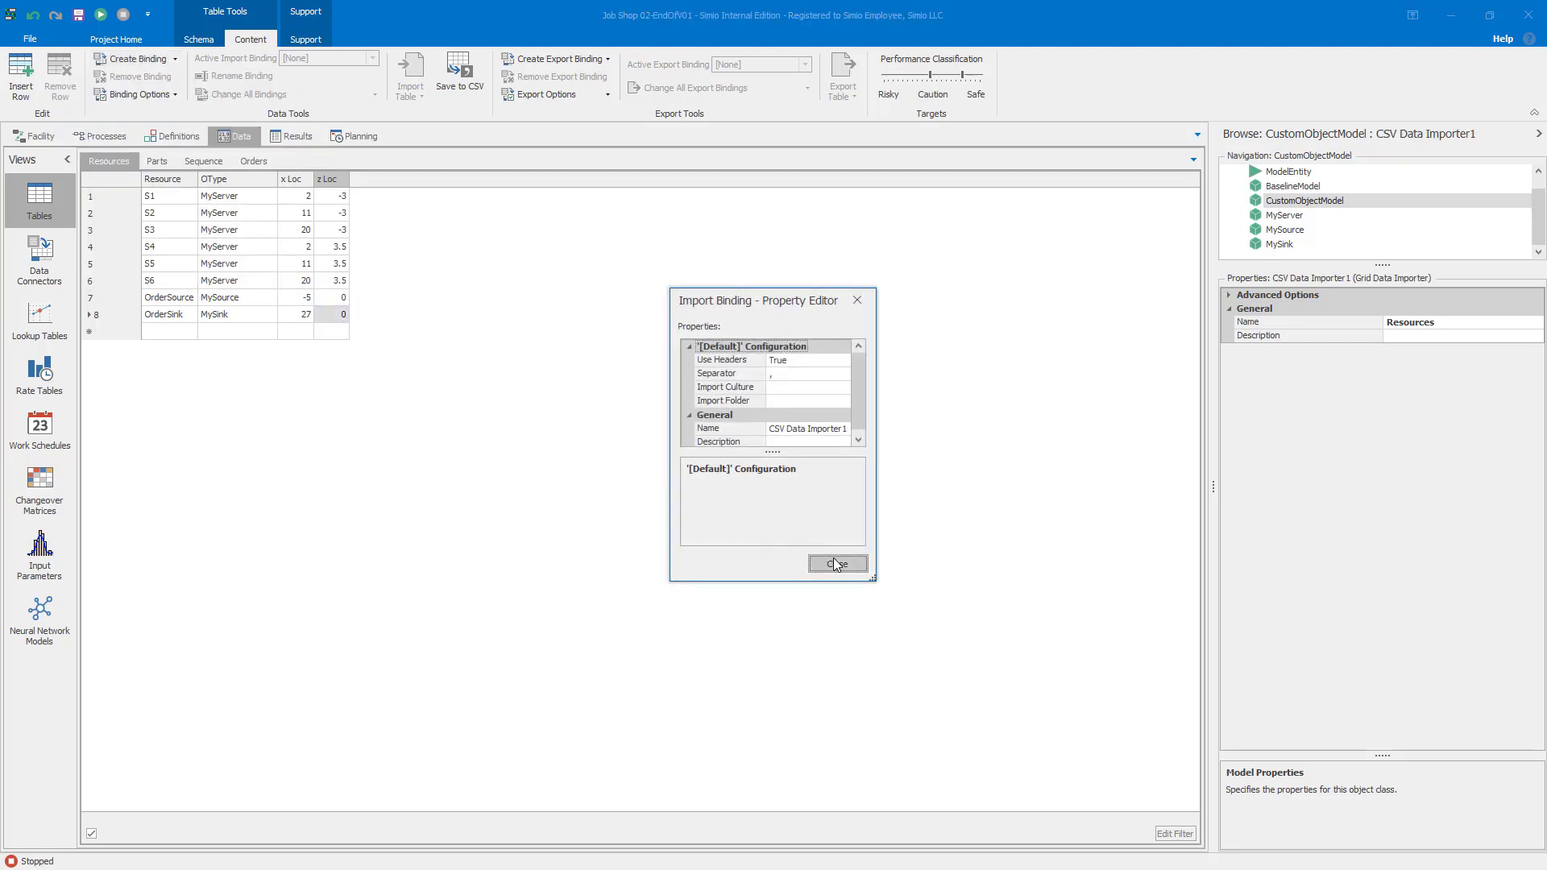
pyautogui.click(828, 566)
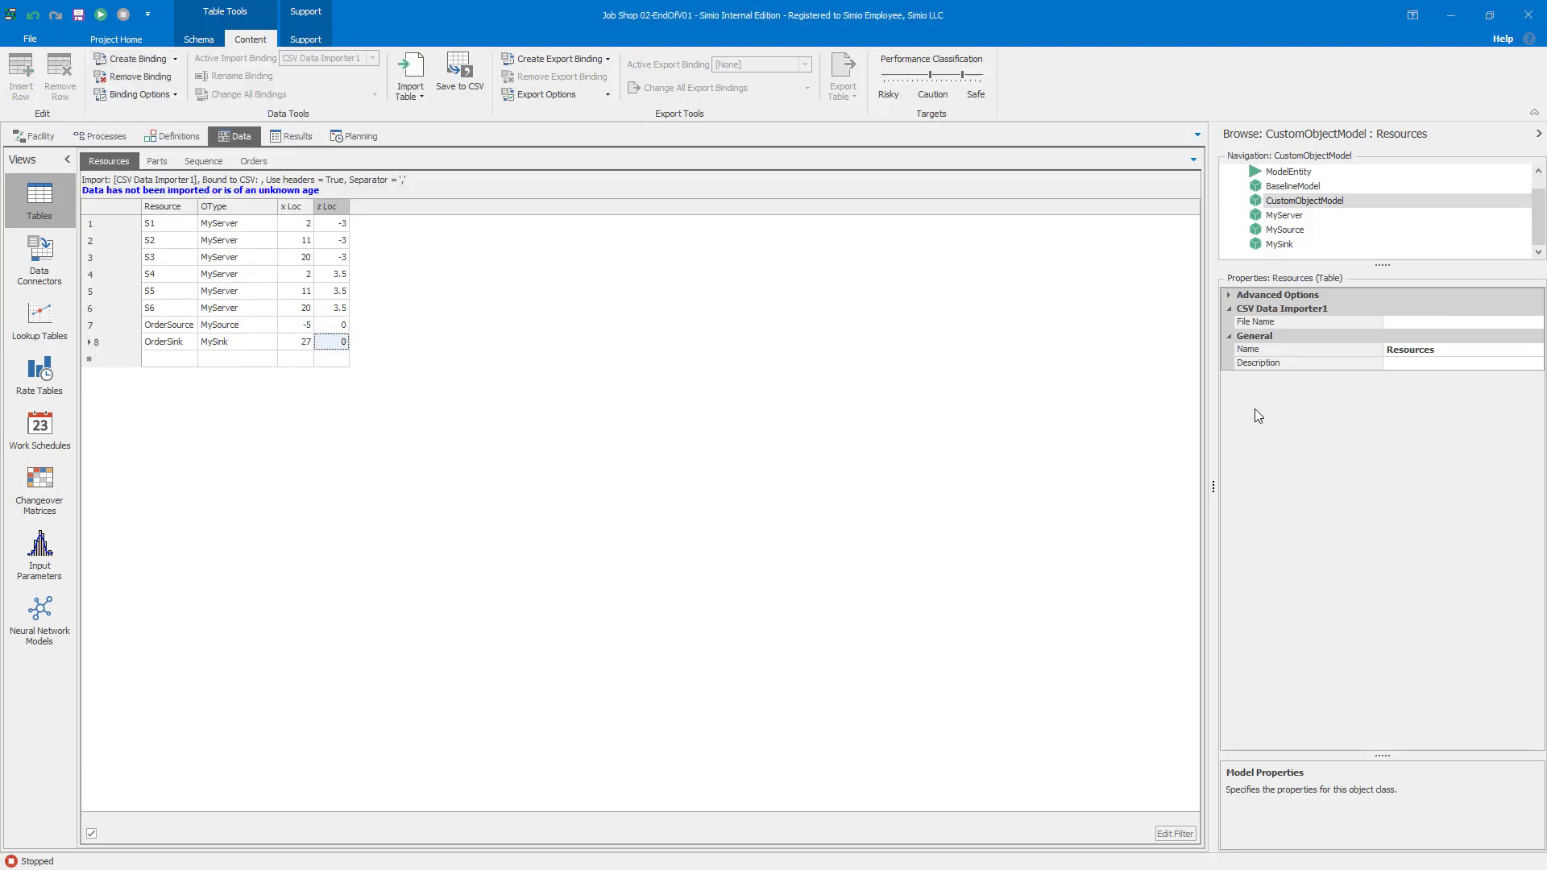
# Step: Point the Resources table's CSV importer to Resources.csv and set its binding option to Manual import
pyautogui.click(1404, 322)
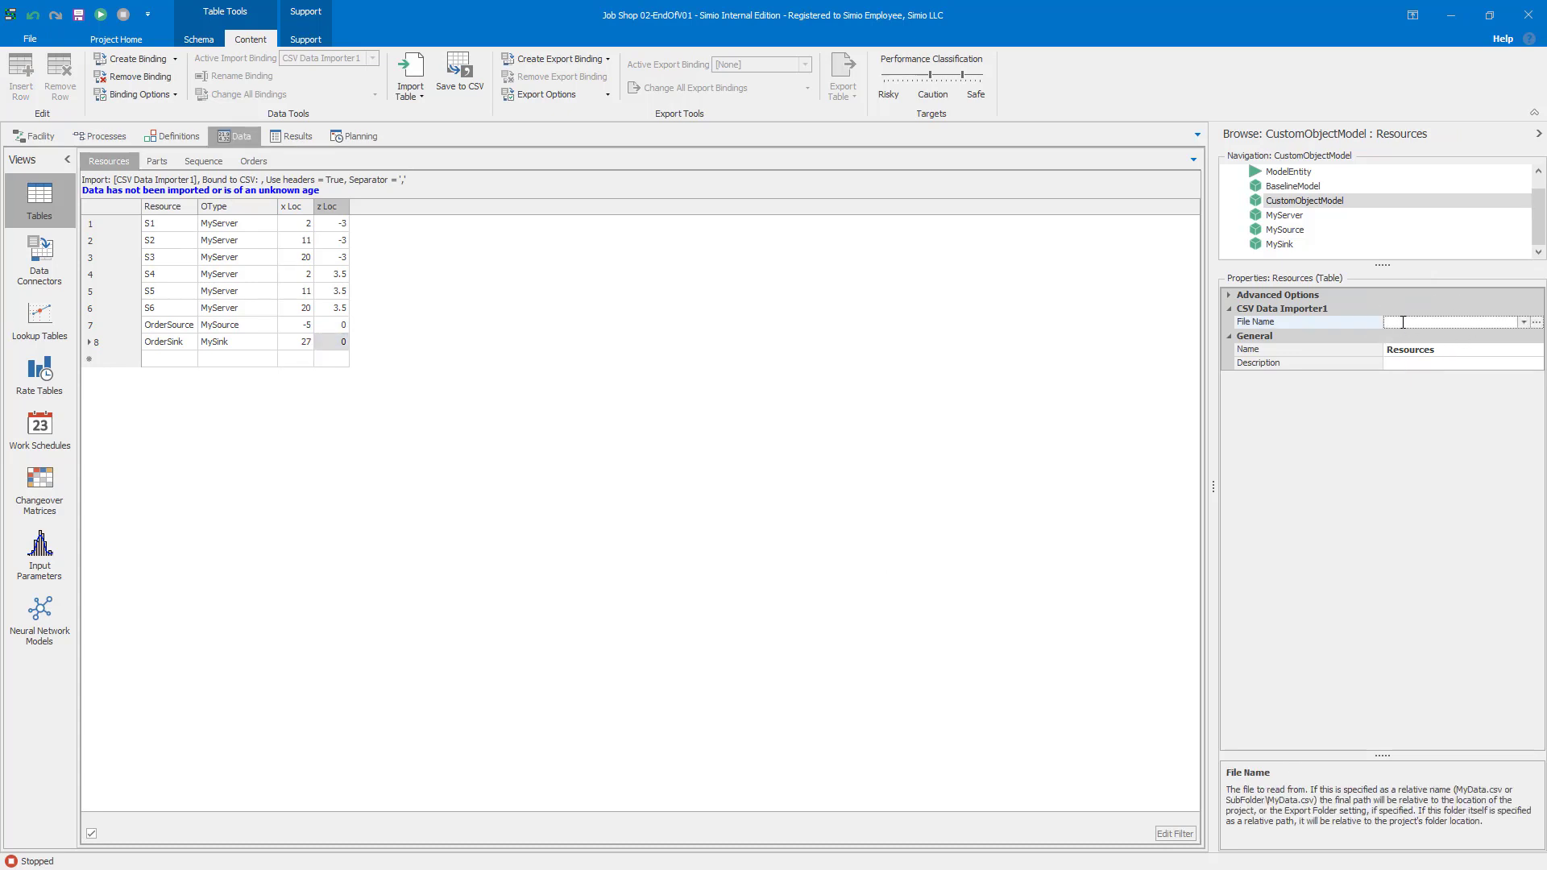
pyautogui.write('Resources.csv')
pyautogui.press('Return')
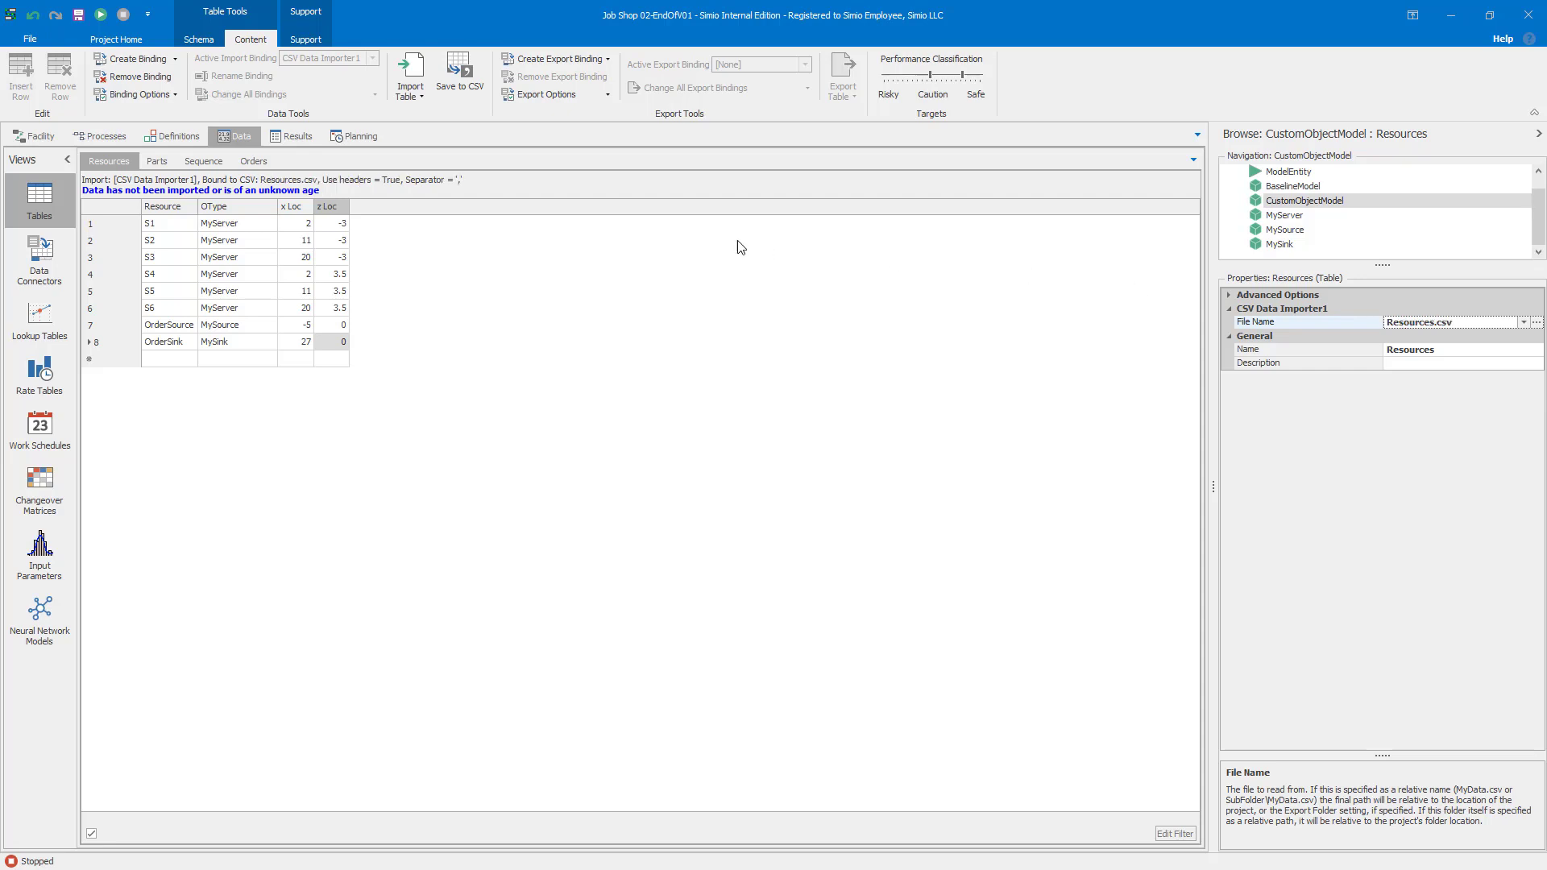
pyautogui.click(175, 95)
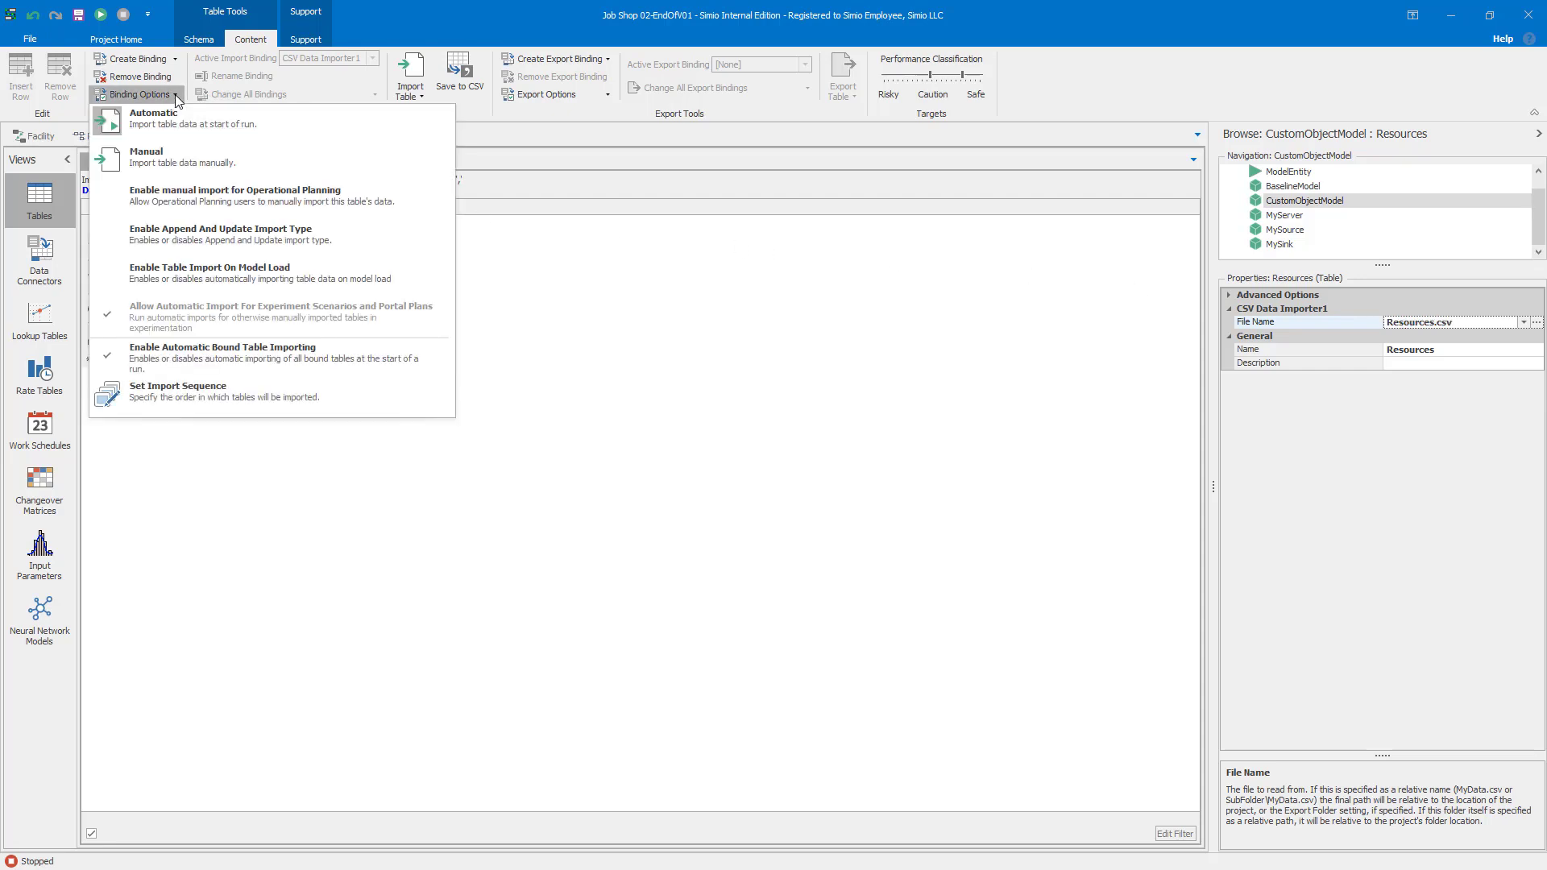
pyautogui.click(167, 165)
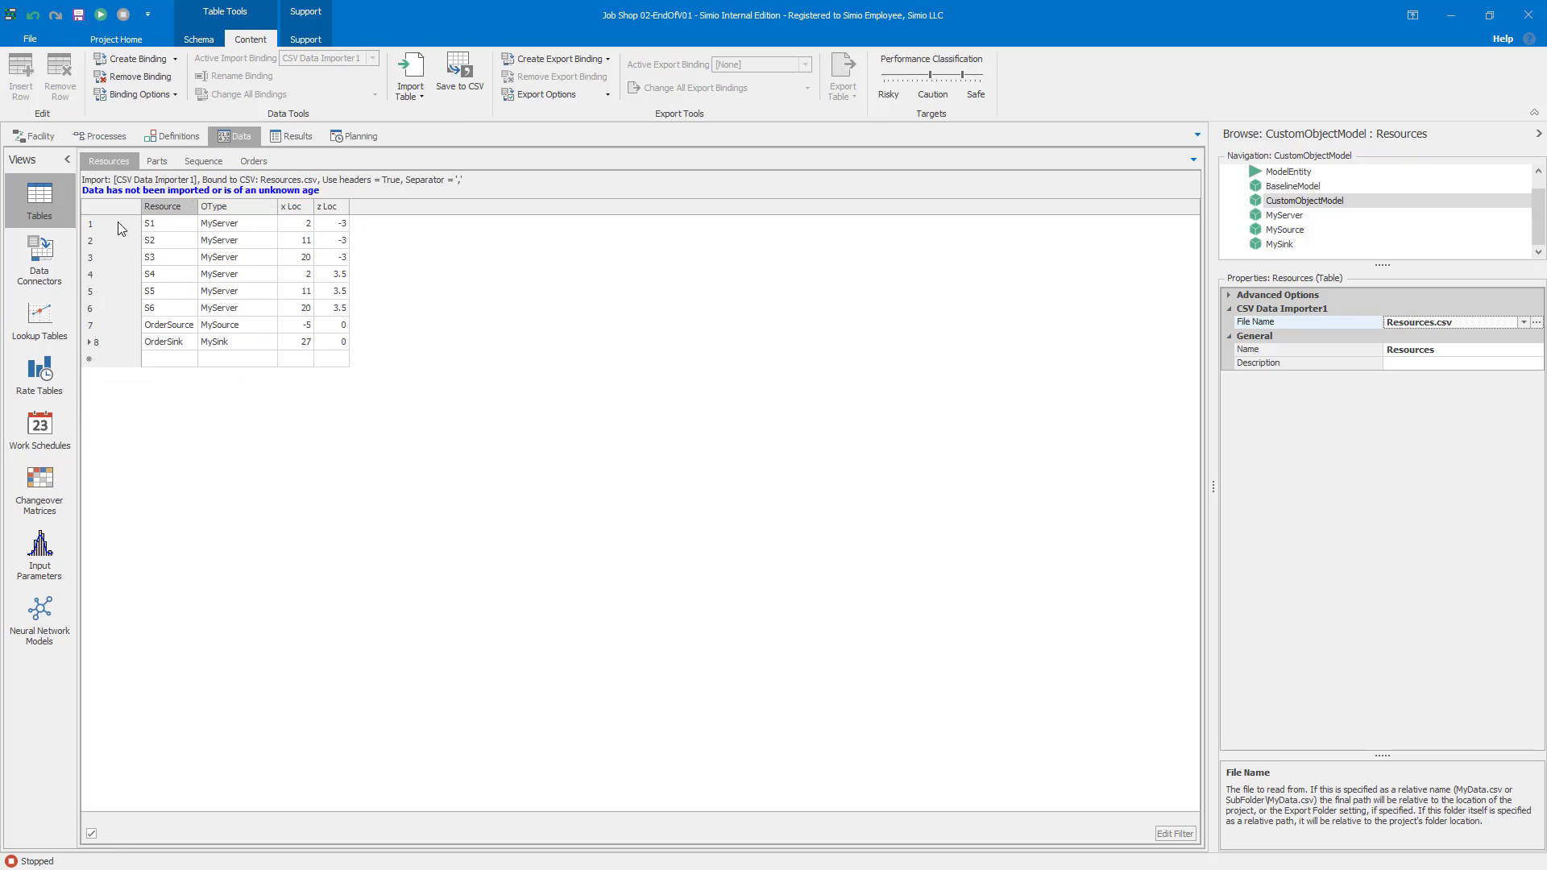
# Step: Delete all rows of the Resources table and check the effect on the facility layout
pyautogui.moveTo(118, 221); pyautogui.dragTo(122, 349)
pyautogui.press('Delete')
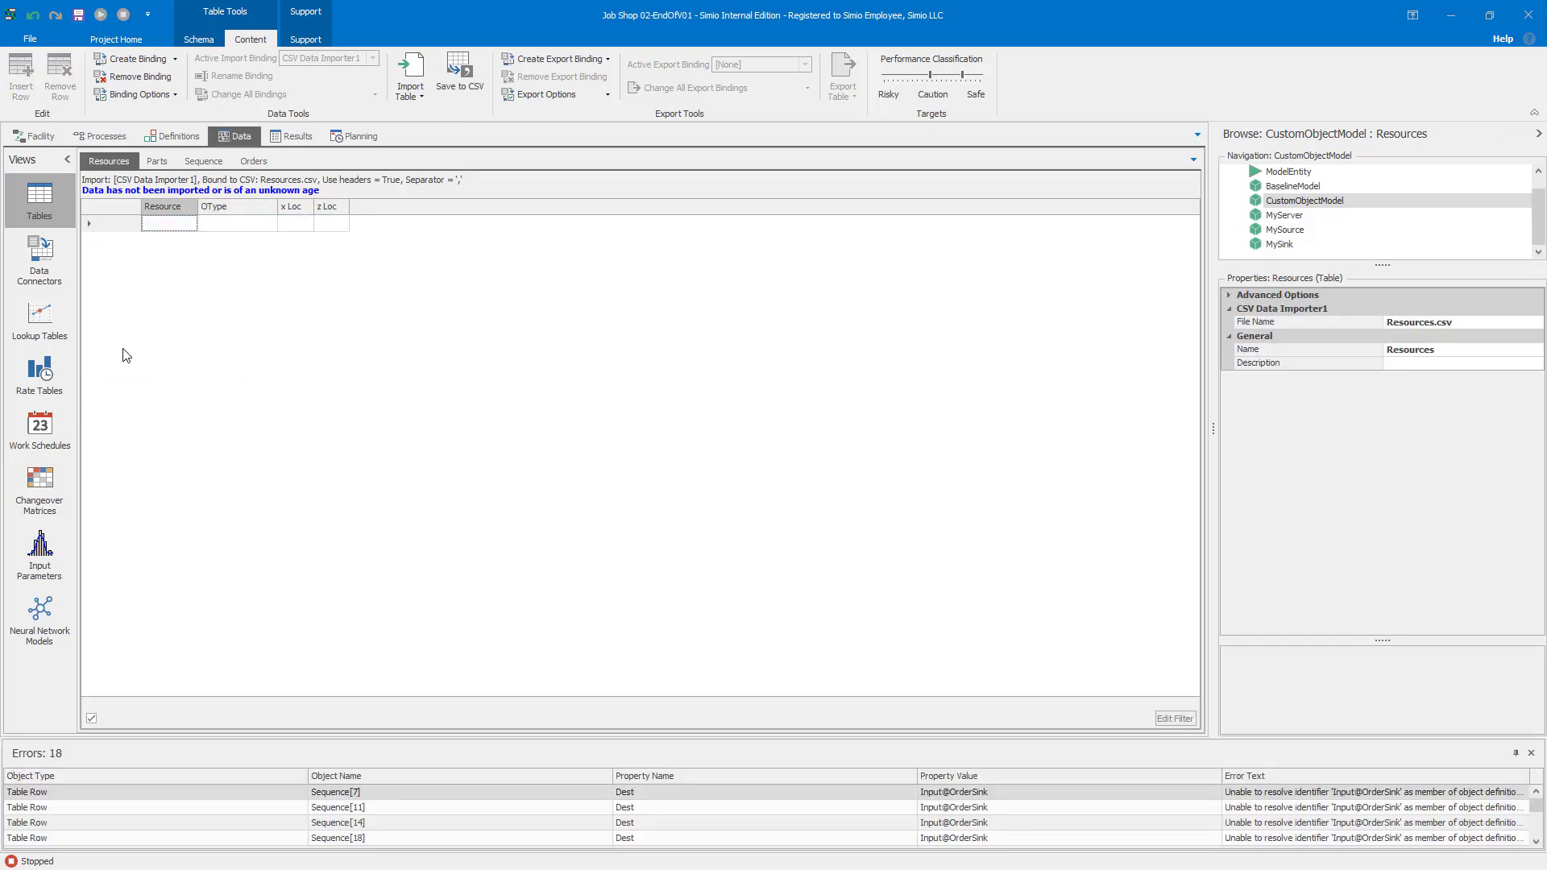
pyautogui.click(36, 135)
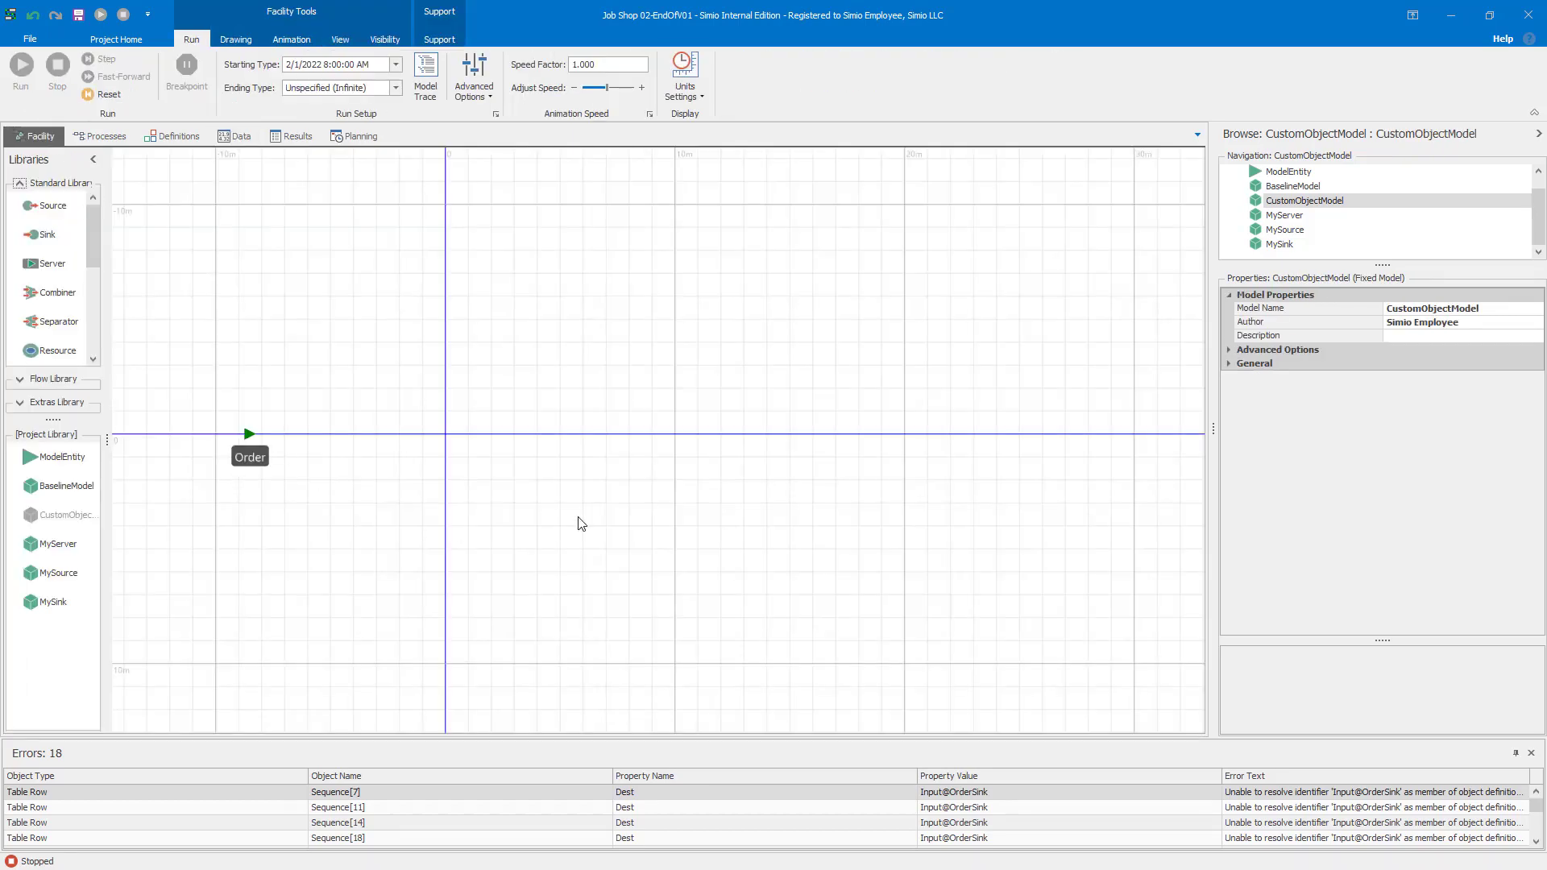
pyautogui.click(238, 138)
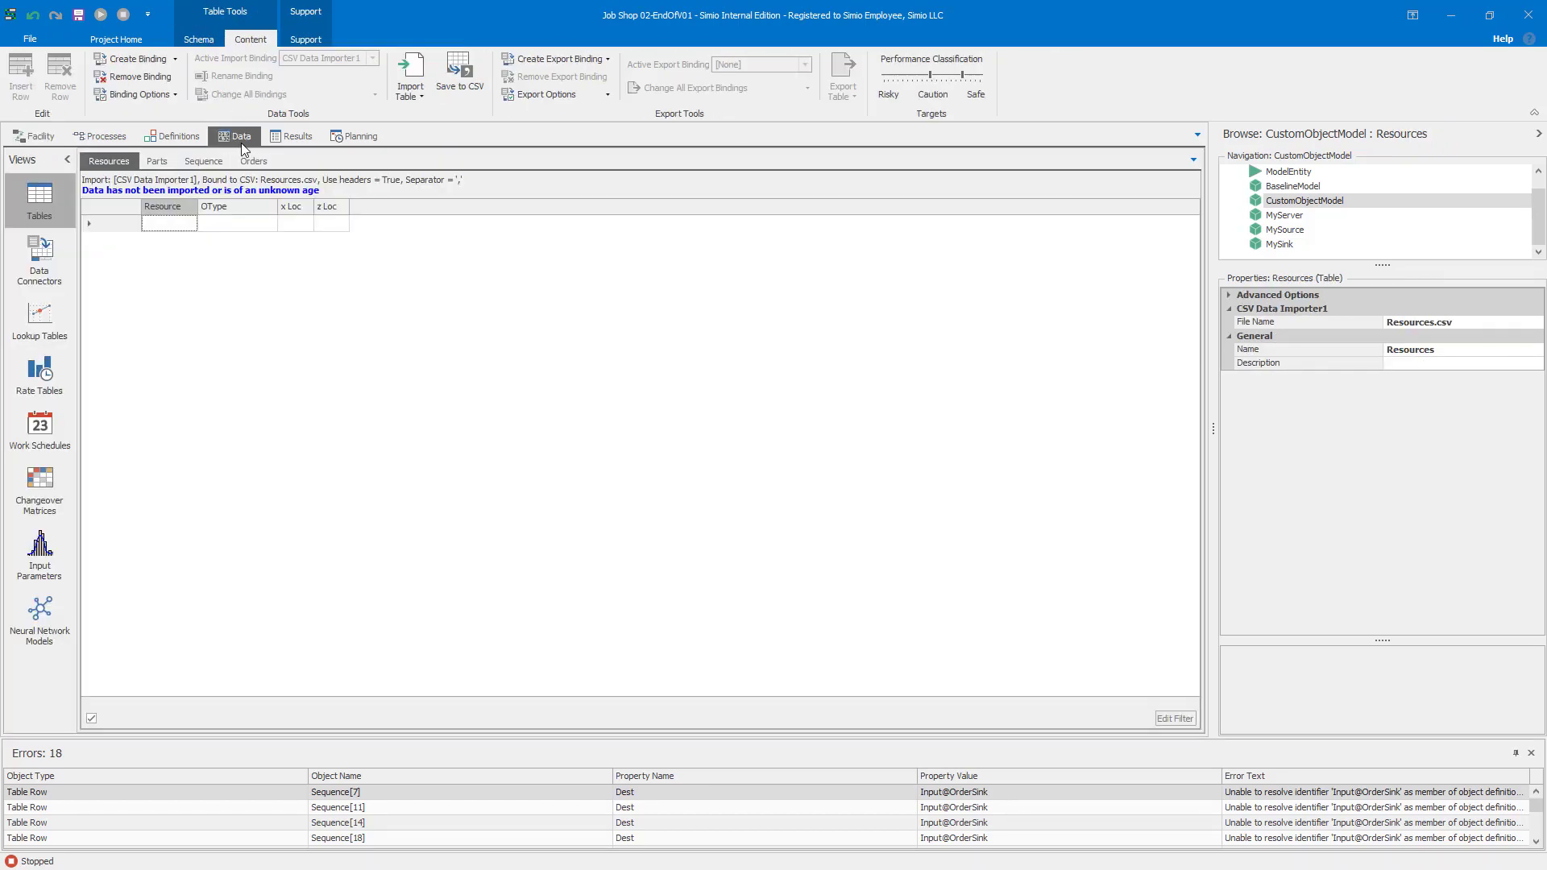
# Step: Import the Resources table from its bound CSV file and view the resulting facility layout
pyautogui.click(409, 65)
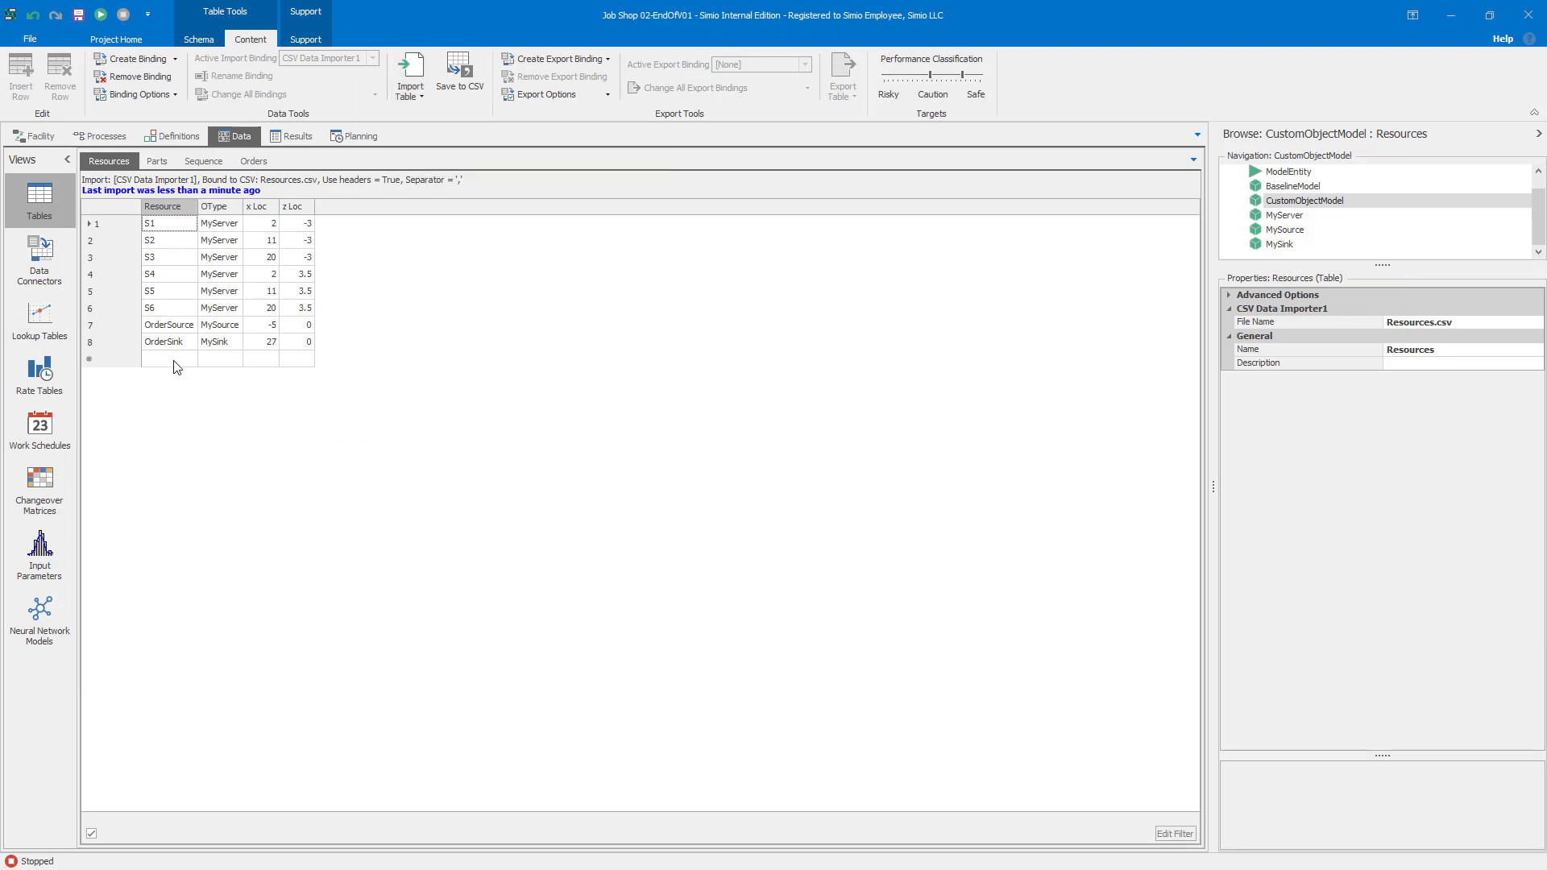
pyautogui.click(36, 137)
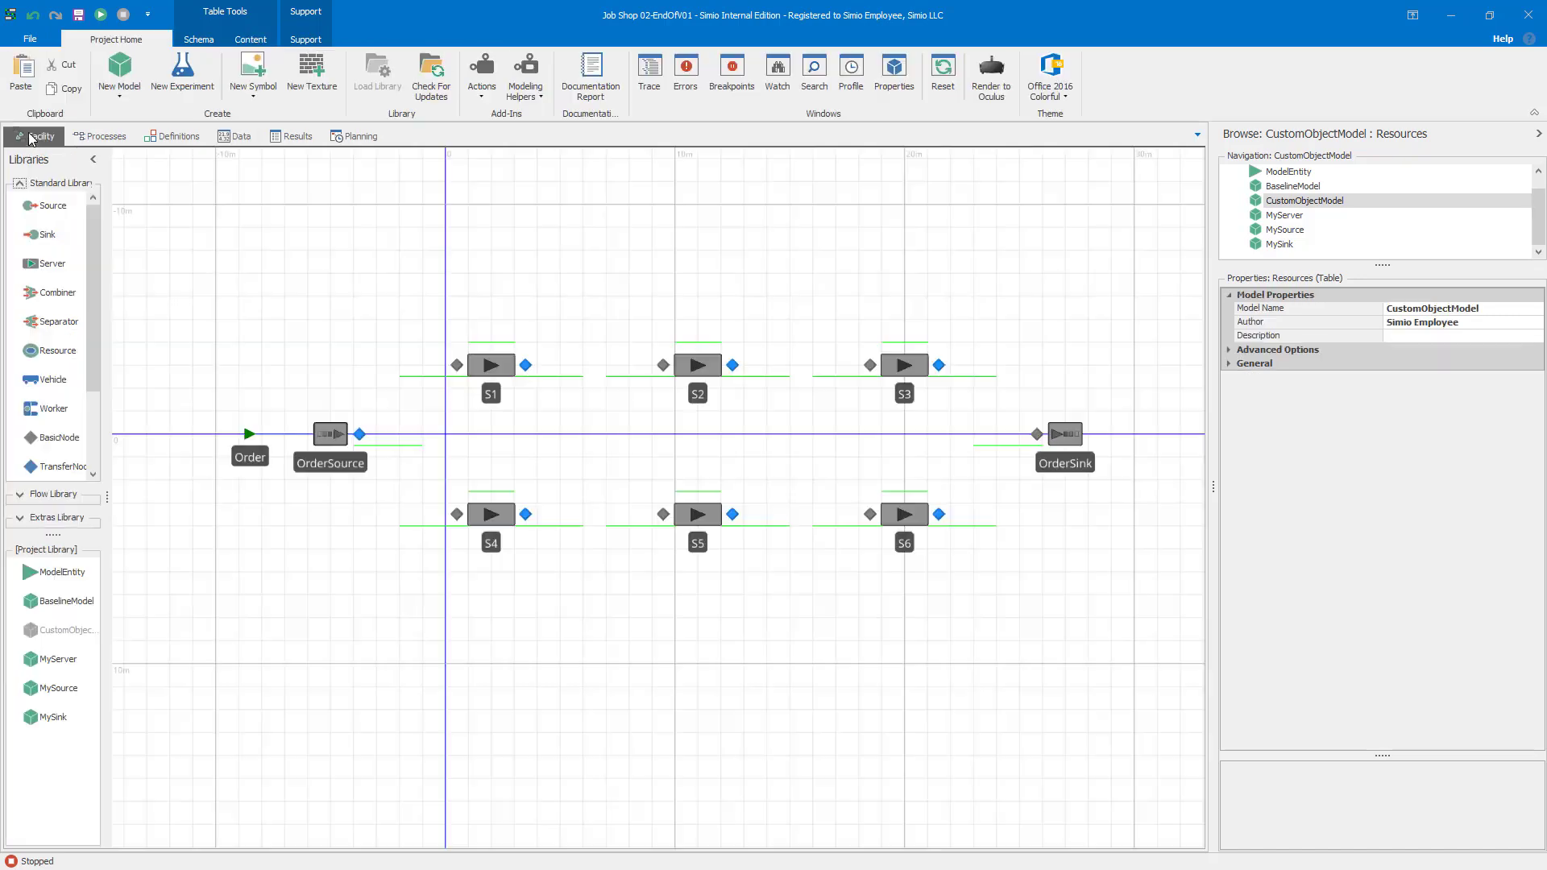
# Step: Run the model with fast-forward to its end, stop it, and create the operational plan
pyautogui.click(22, 69)
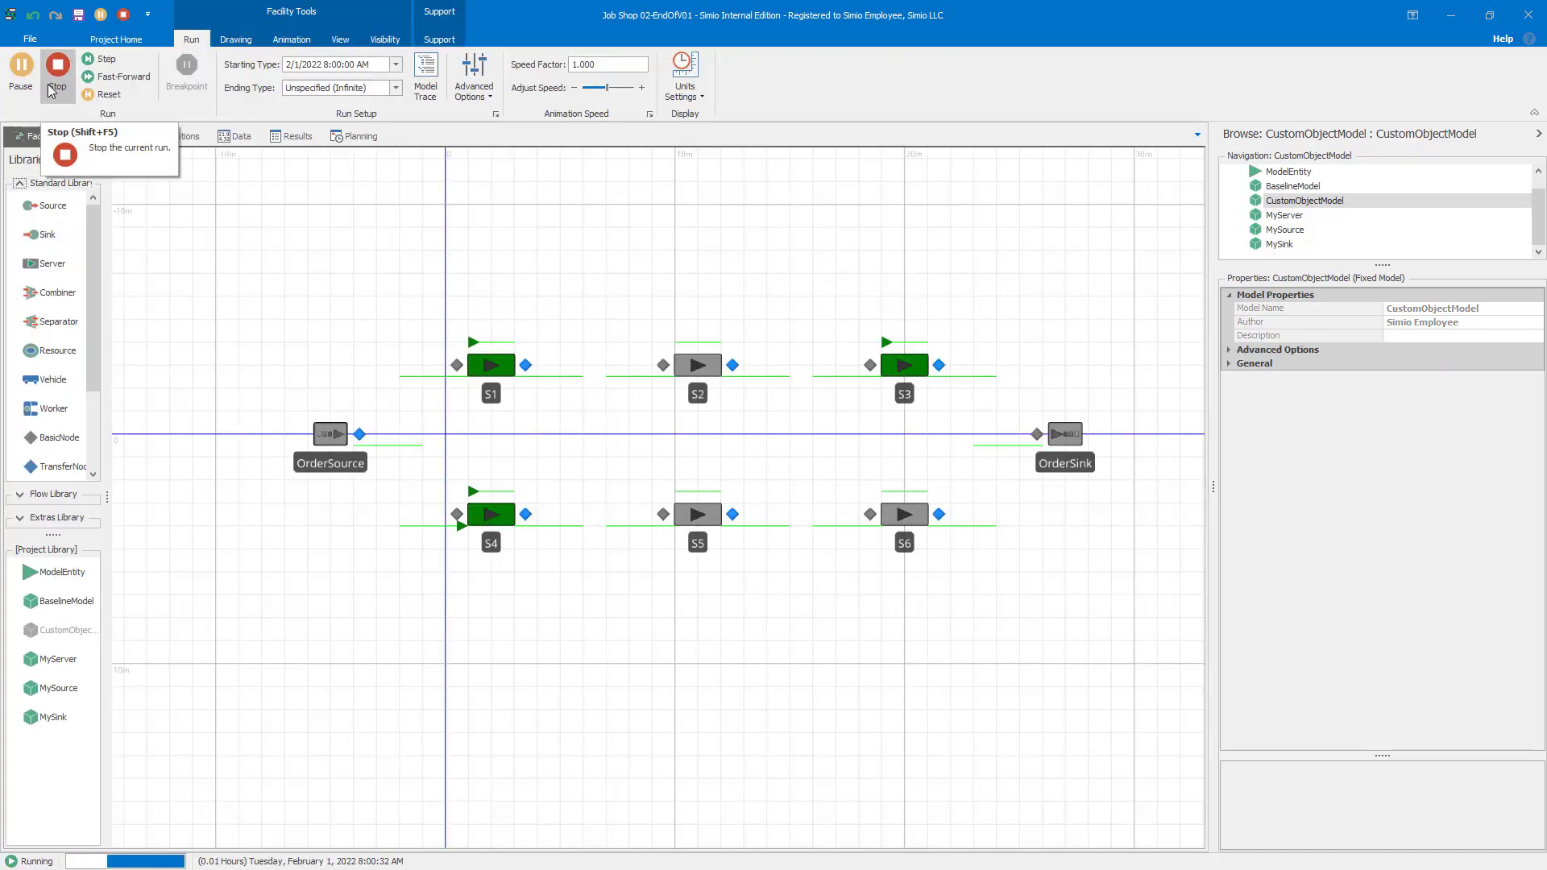
pyautogui.click(120, 77)
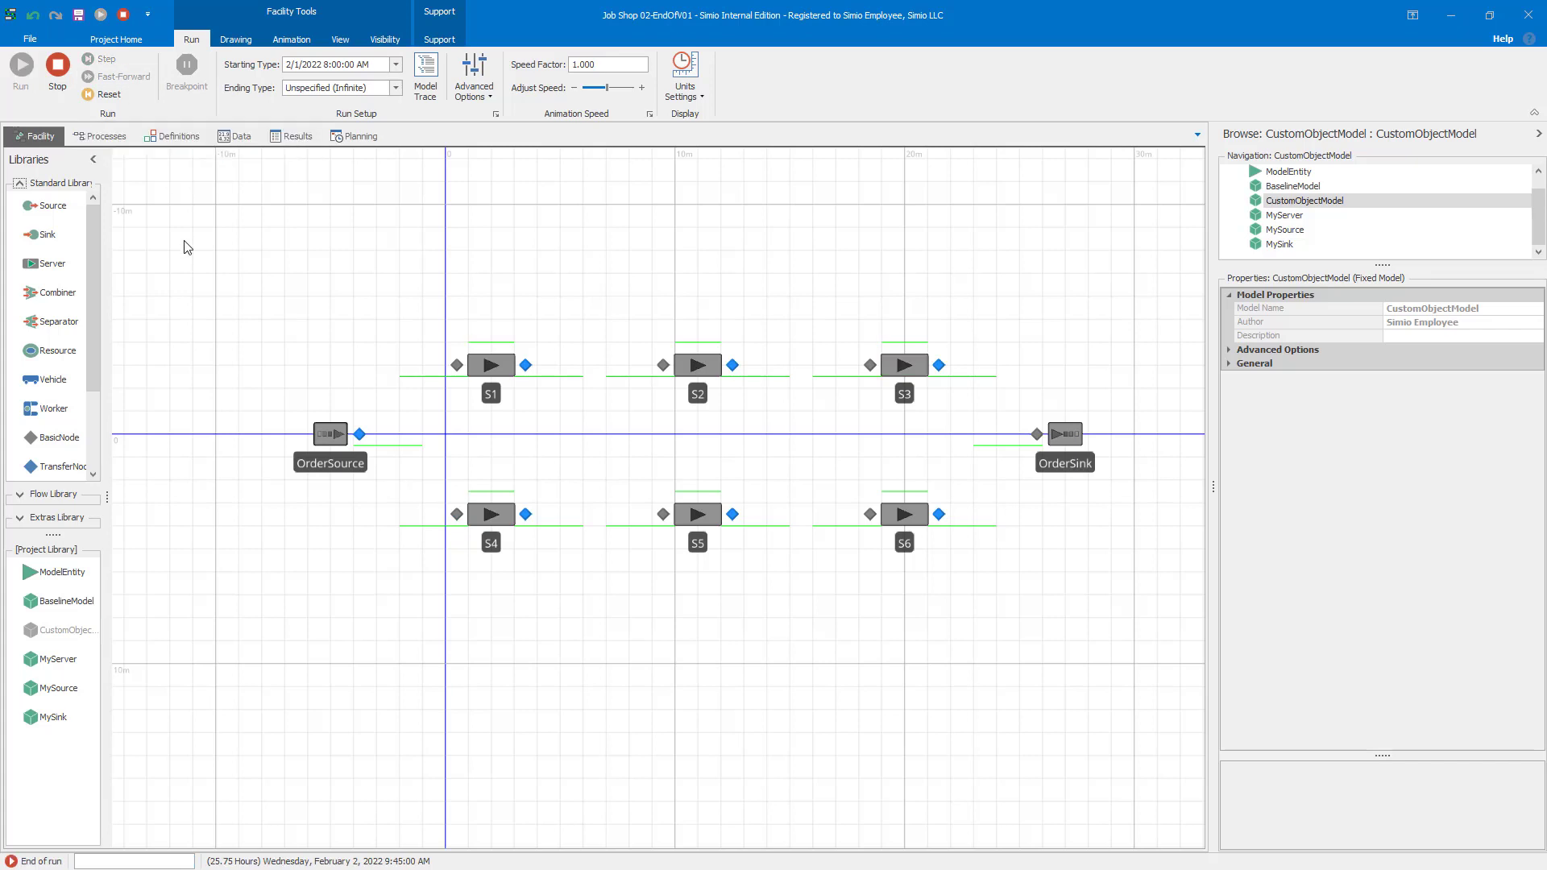
pyautogui.click(58, 68)
pyautogui.click(355, 137)
pyautogui.click(21, 74)
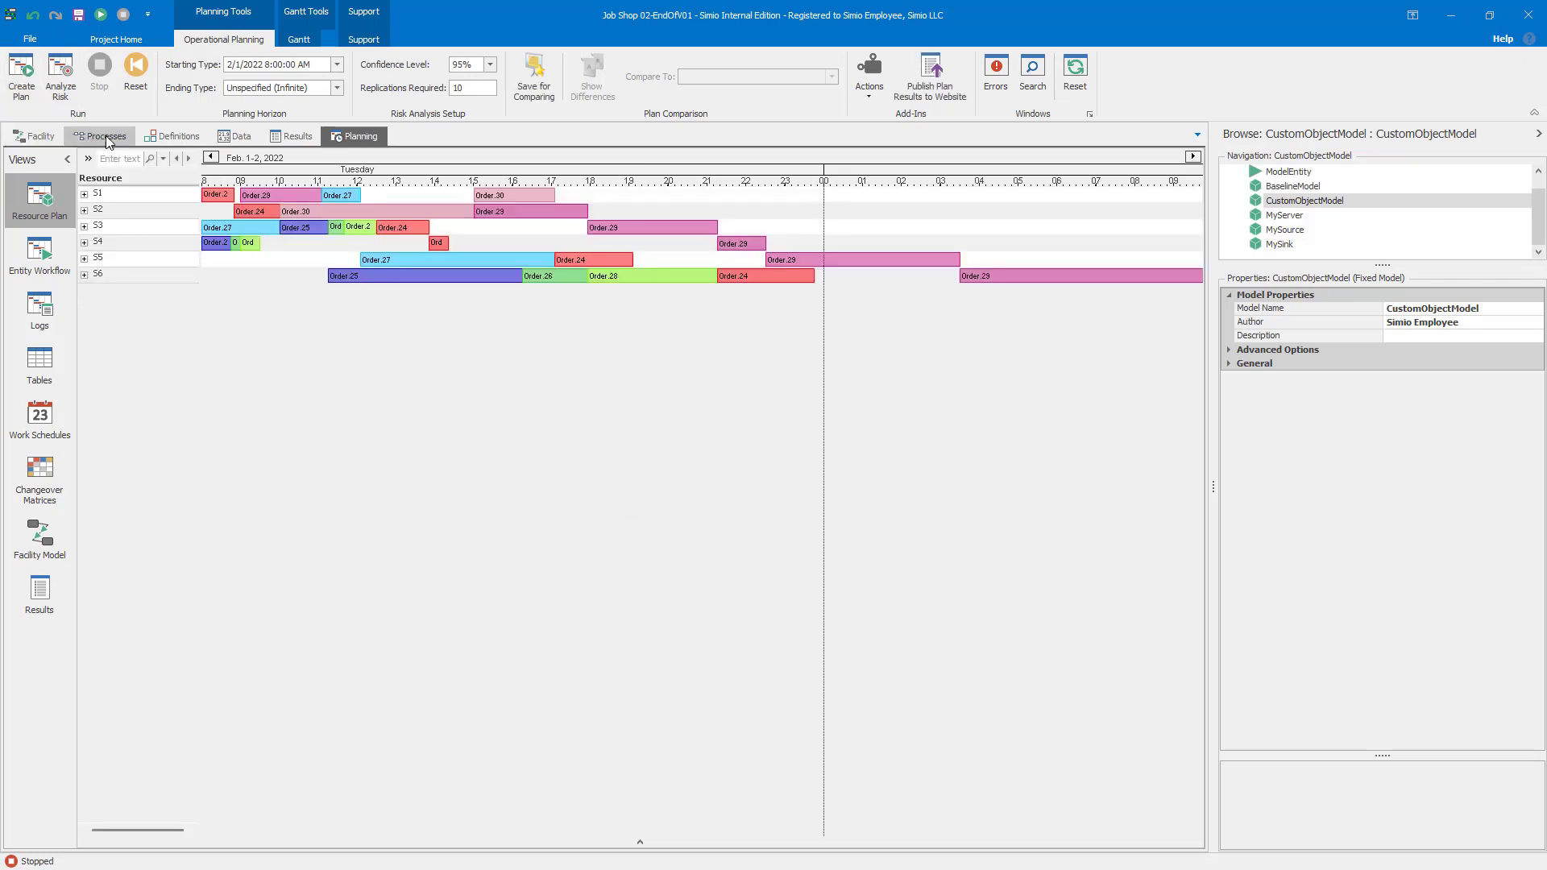
# Step: Switch to Excel with Resources.csv and add resource S7 of type MyServer in the row below OrderSink
pyautogui.click(231, 137)
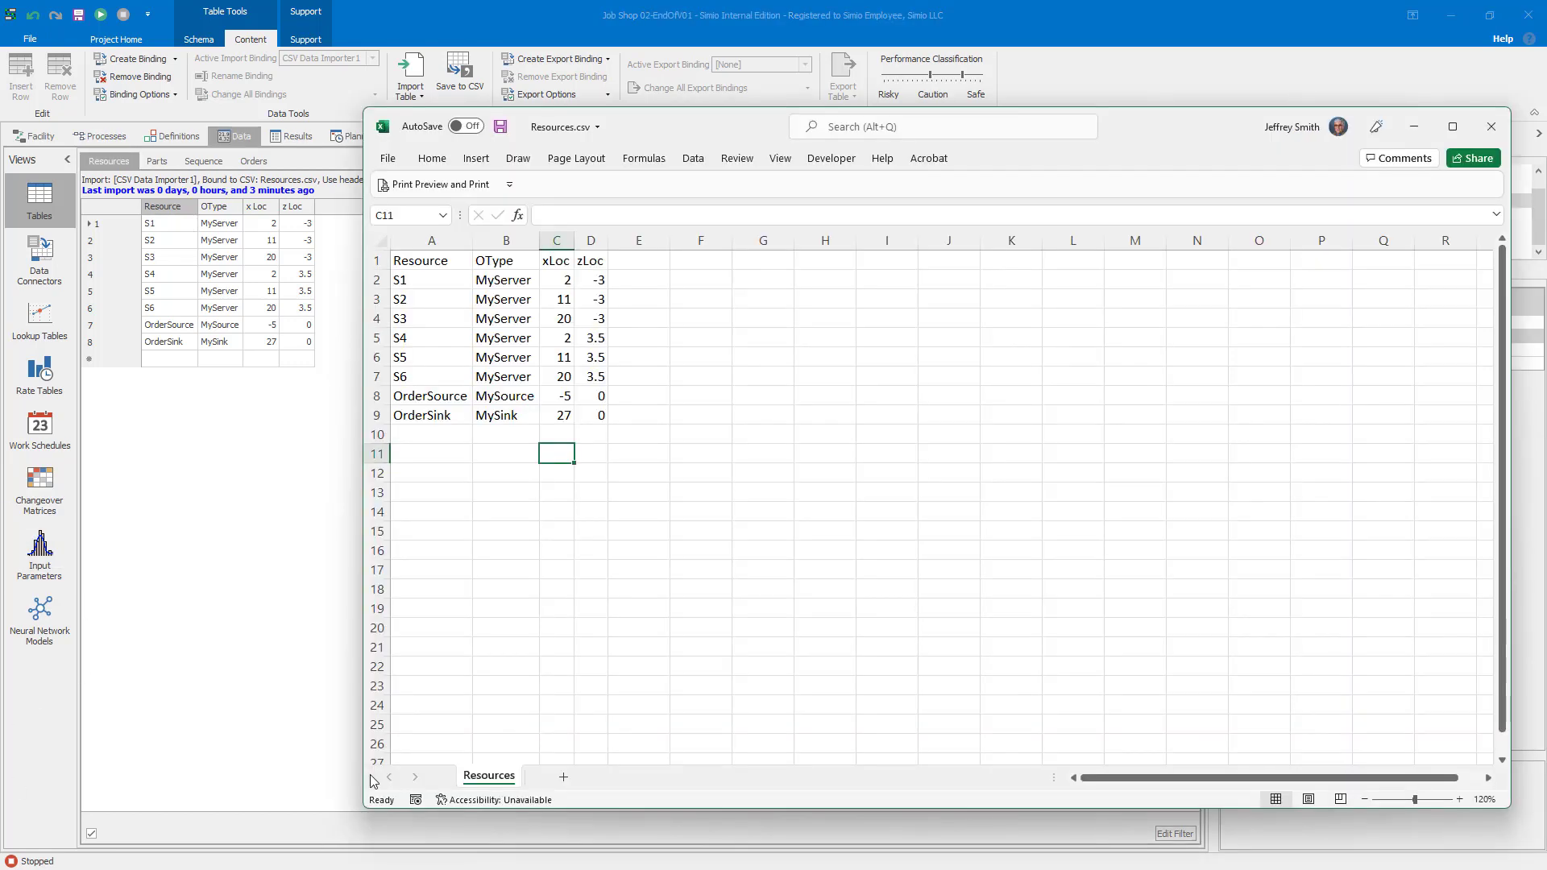
pyautogui.click(443, 437)
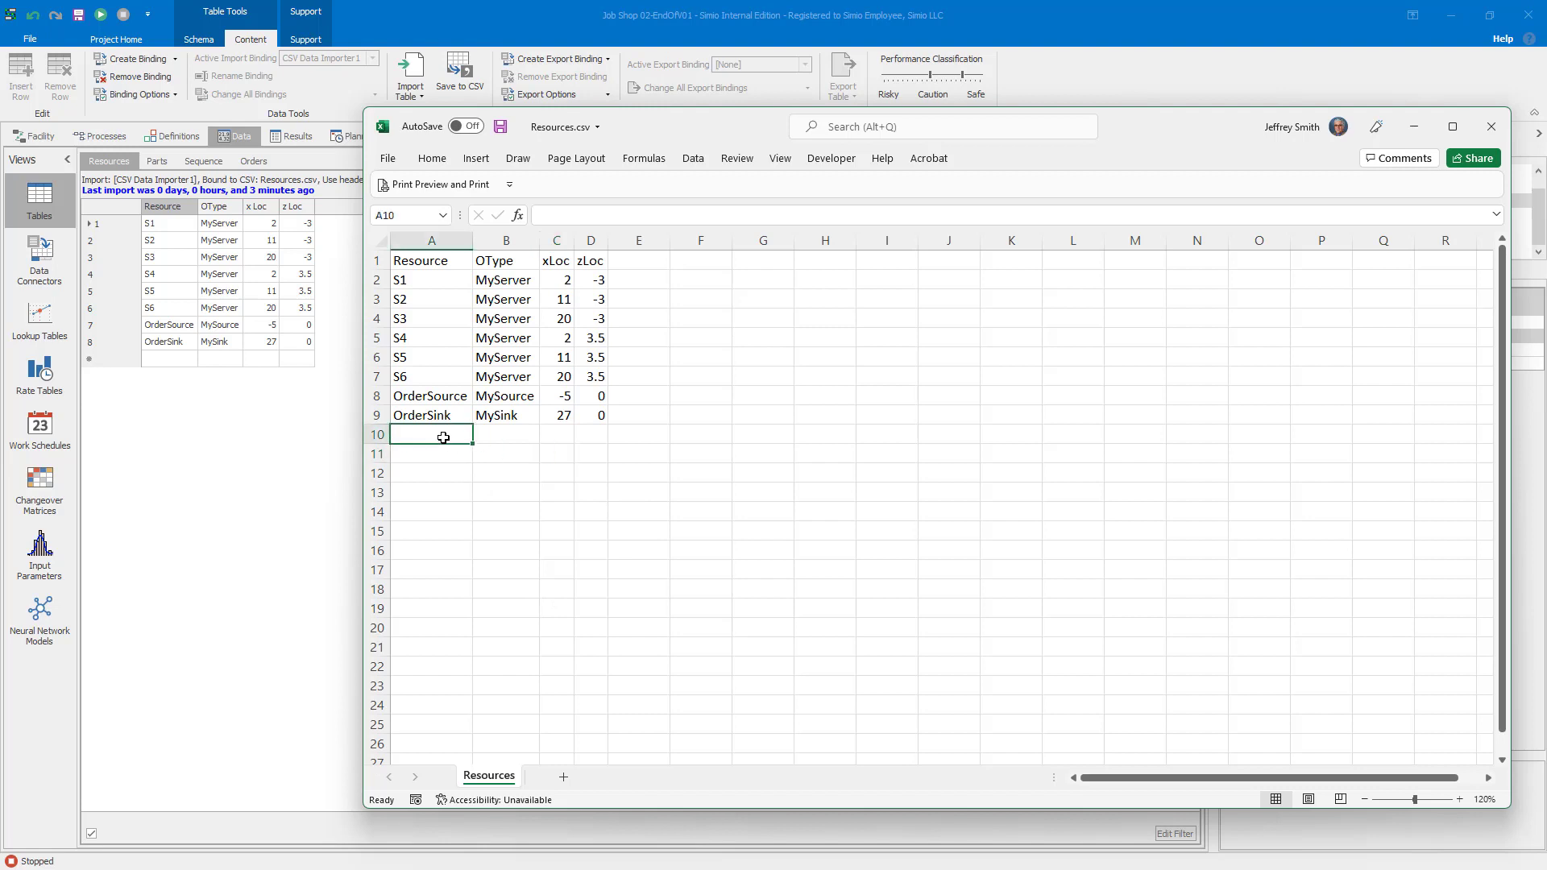
pyautogui.write('S7')
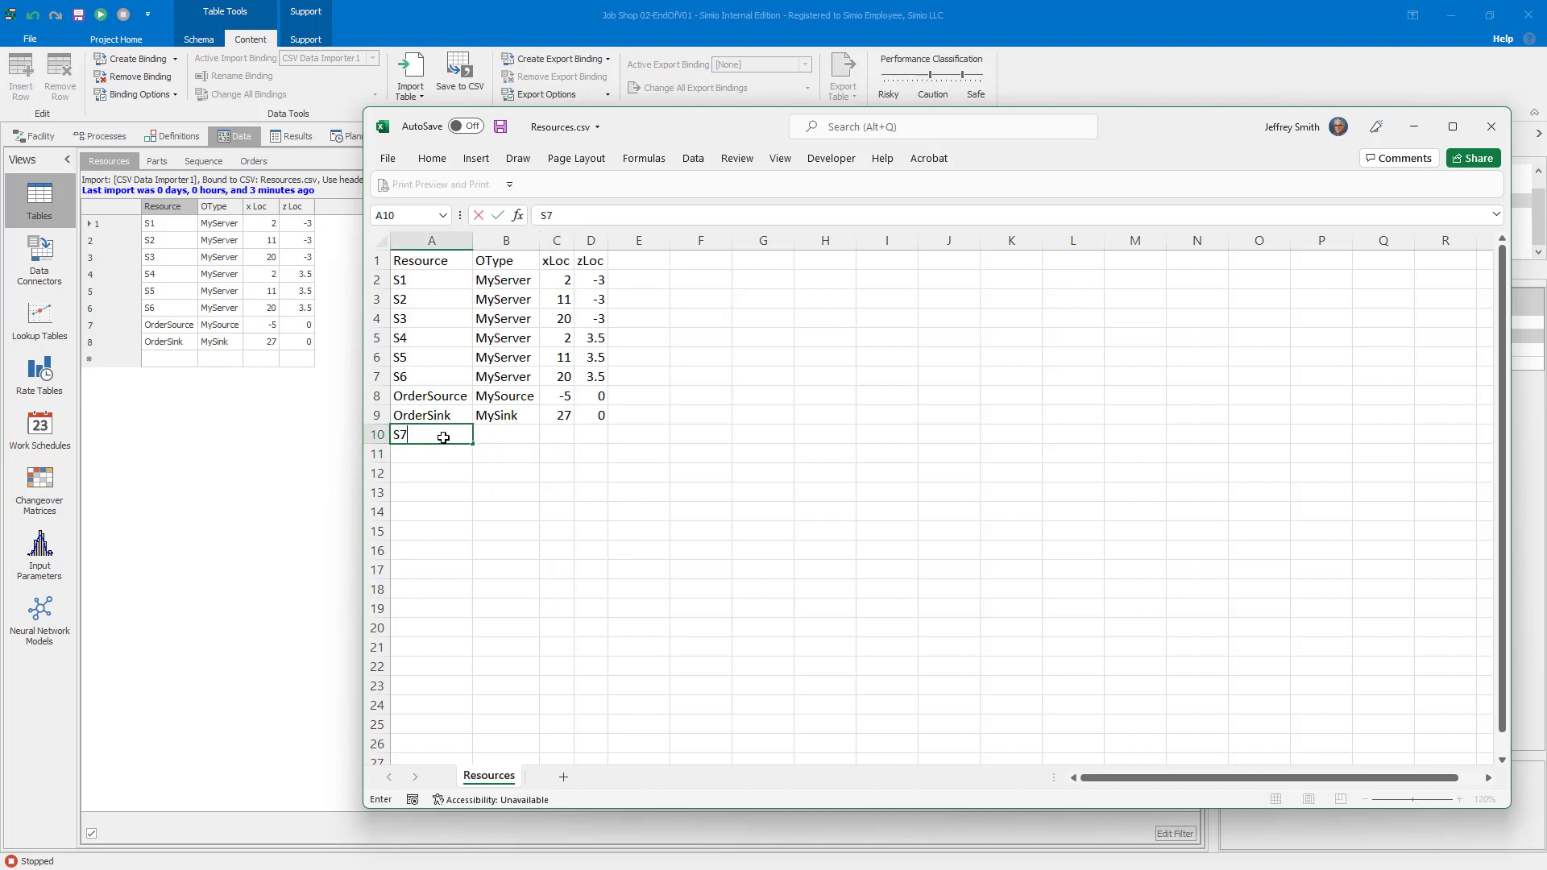
pyautogui.press('Tab')
pyautogui.write('MyS')
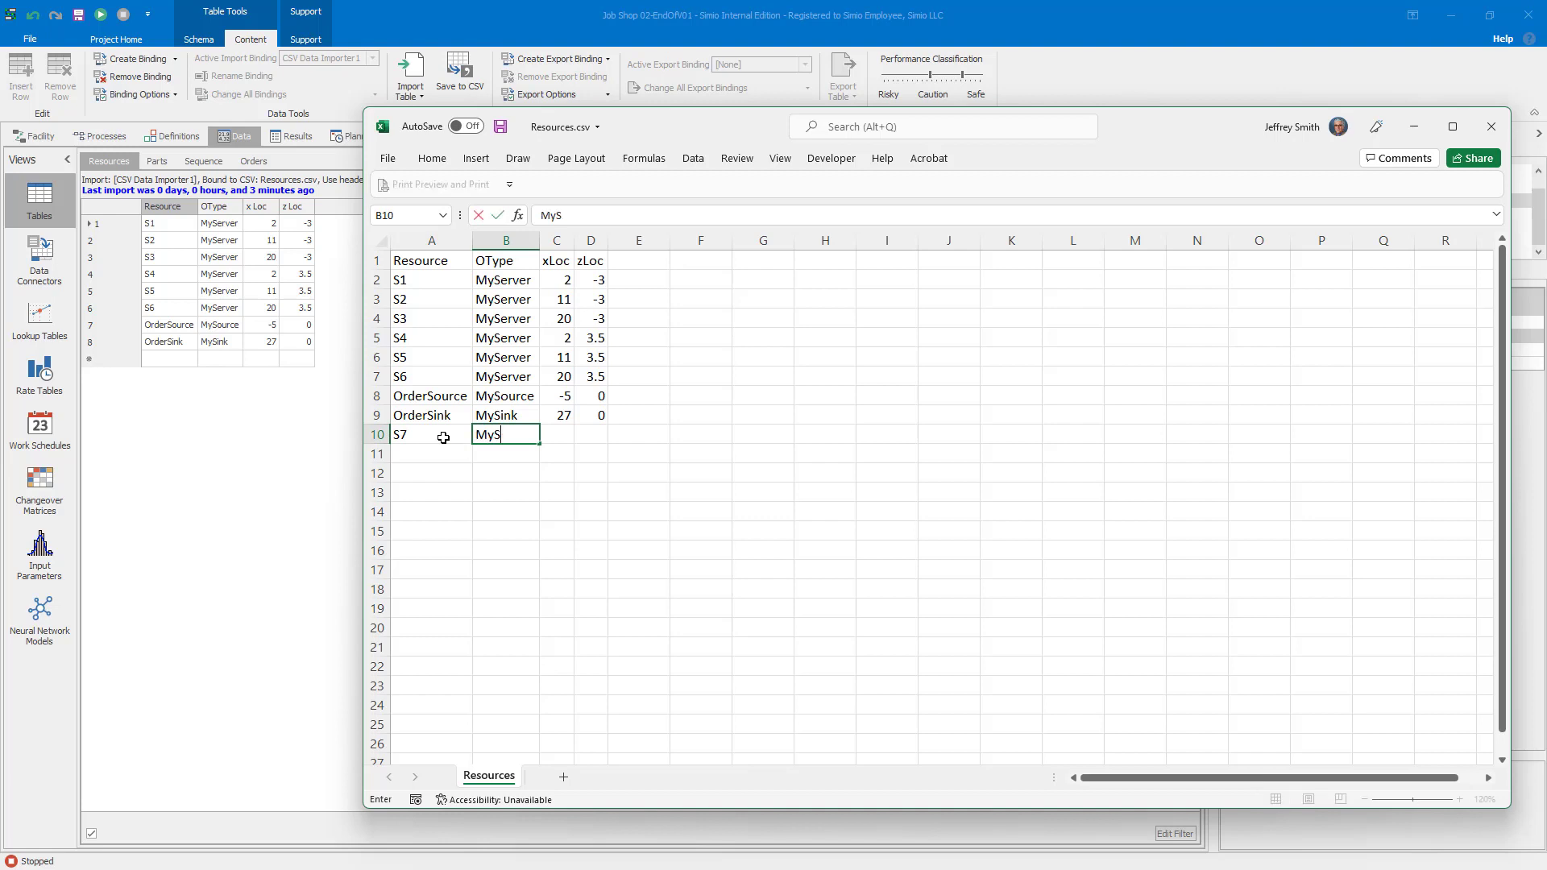
pyautogui.write('erver')
pyautogui.press('Tab')
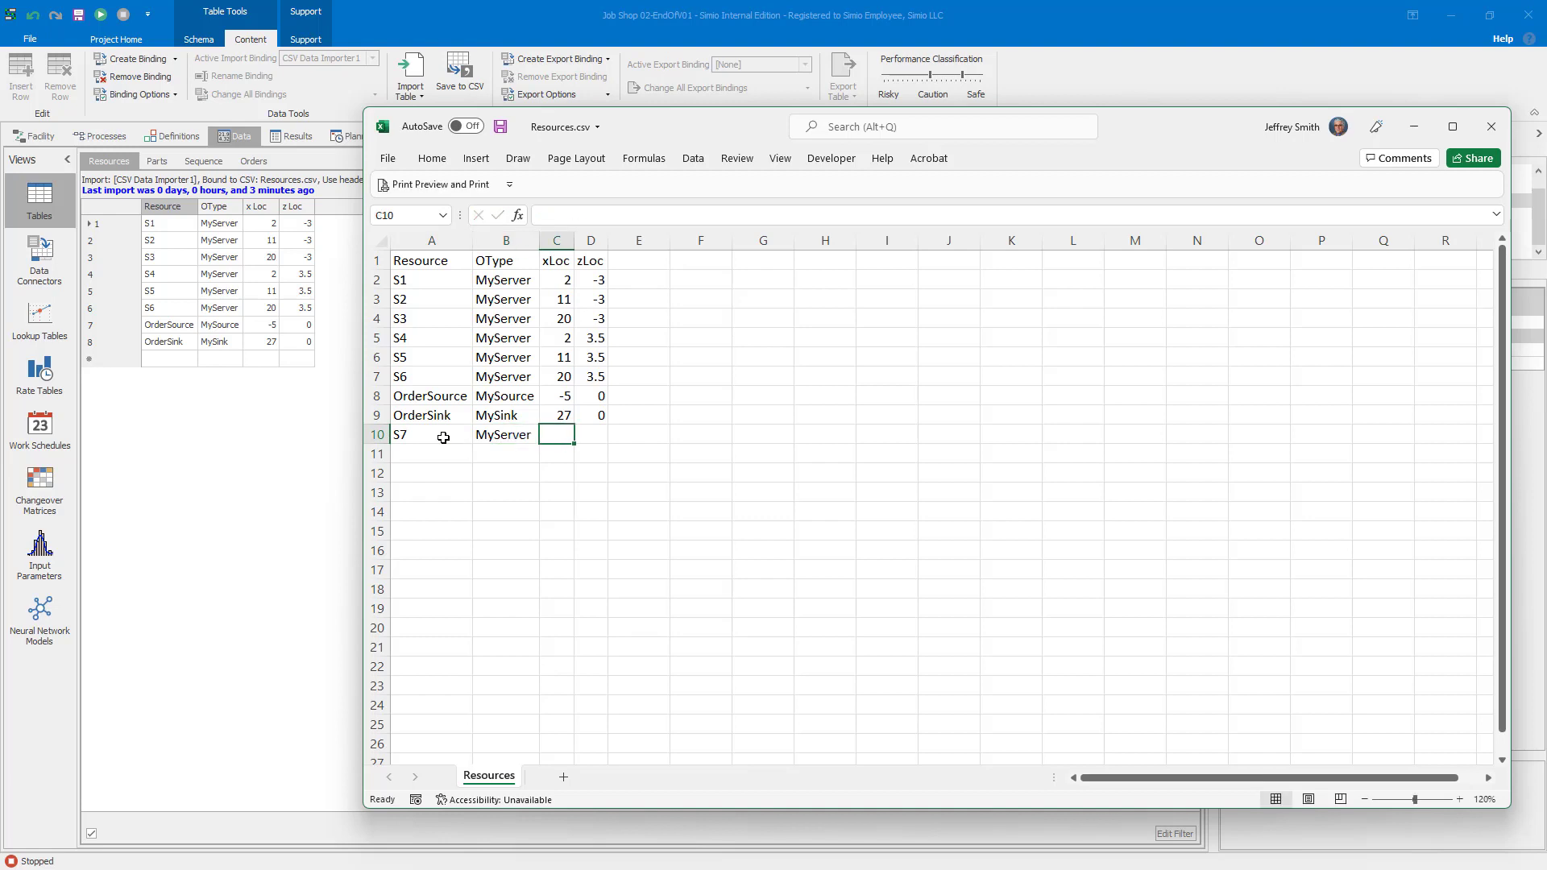
# Step: Enter resources S8 and S9 below S7 and fill the MyServer type down to both rows
pyautogui.press('Down')
pyautogui.press('Left')
pyautogui.press('Left')
pyautogui.press('Up')
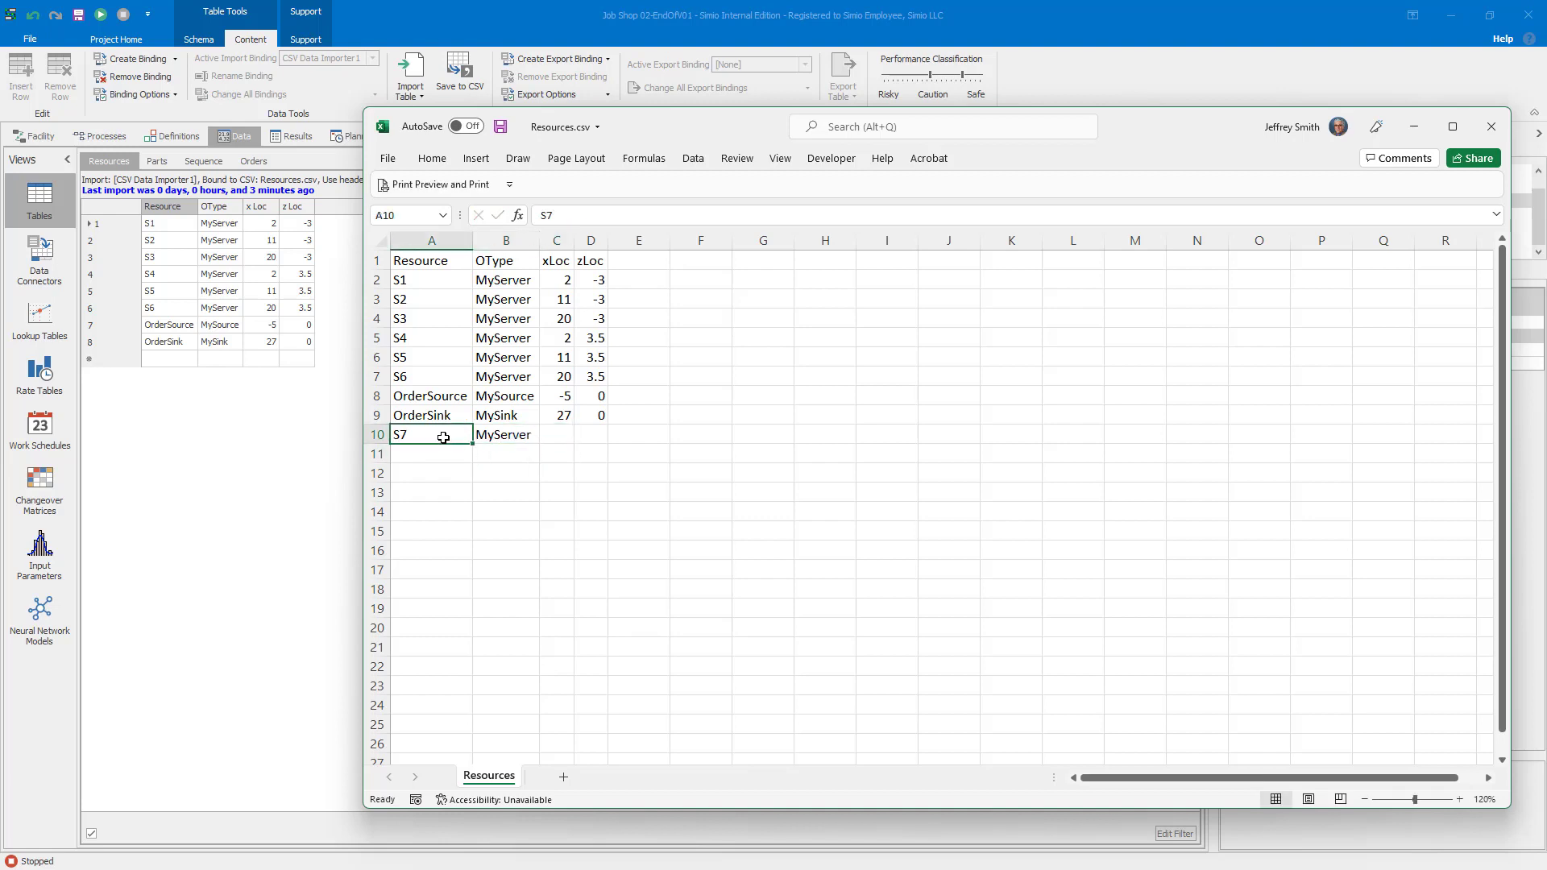
pyautogui.hotkey('shift', 'Right')
pyautogui.press('Down')
pyautogui.write('S')
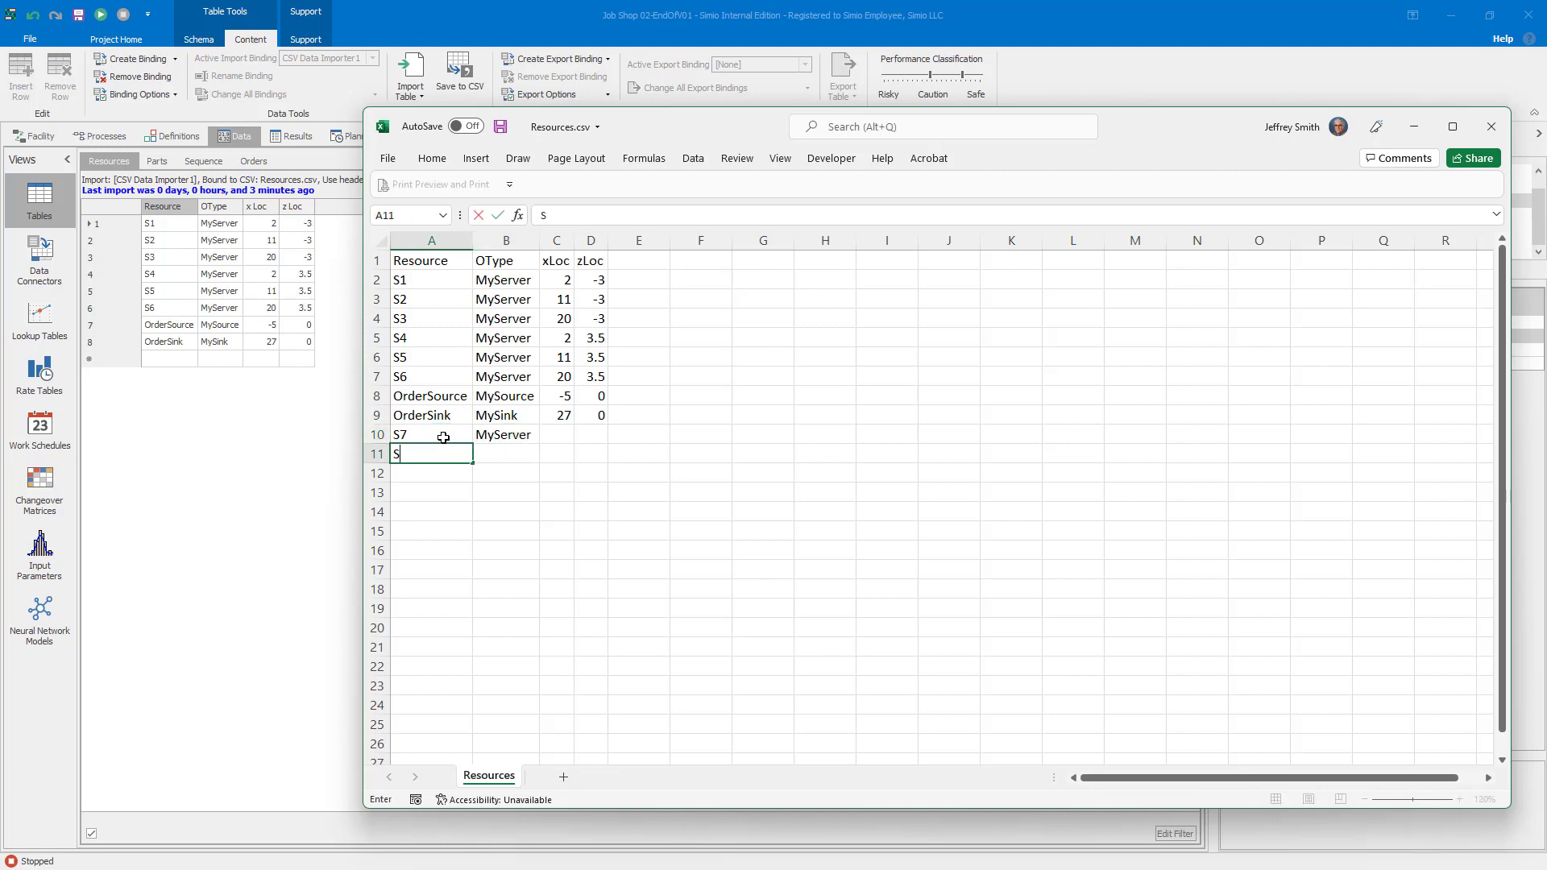
pyautogui.press('Return')
pyautogui.write('S9')
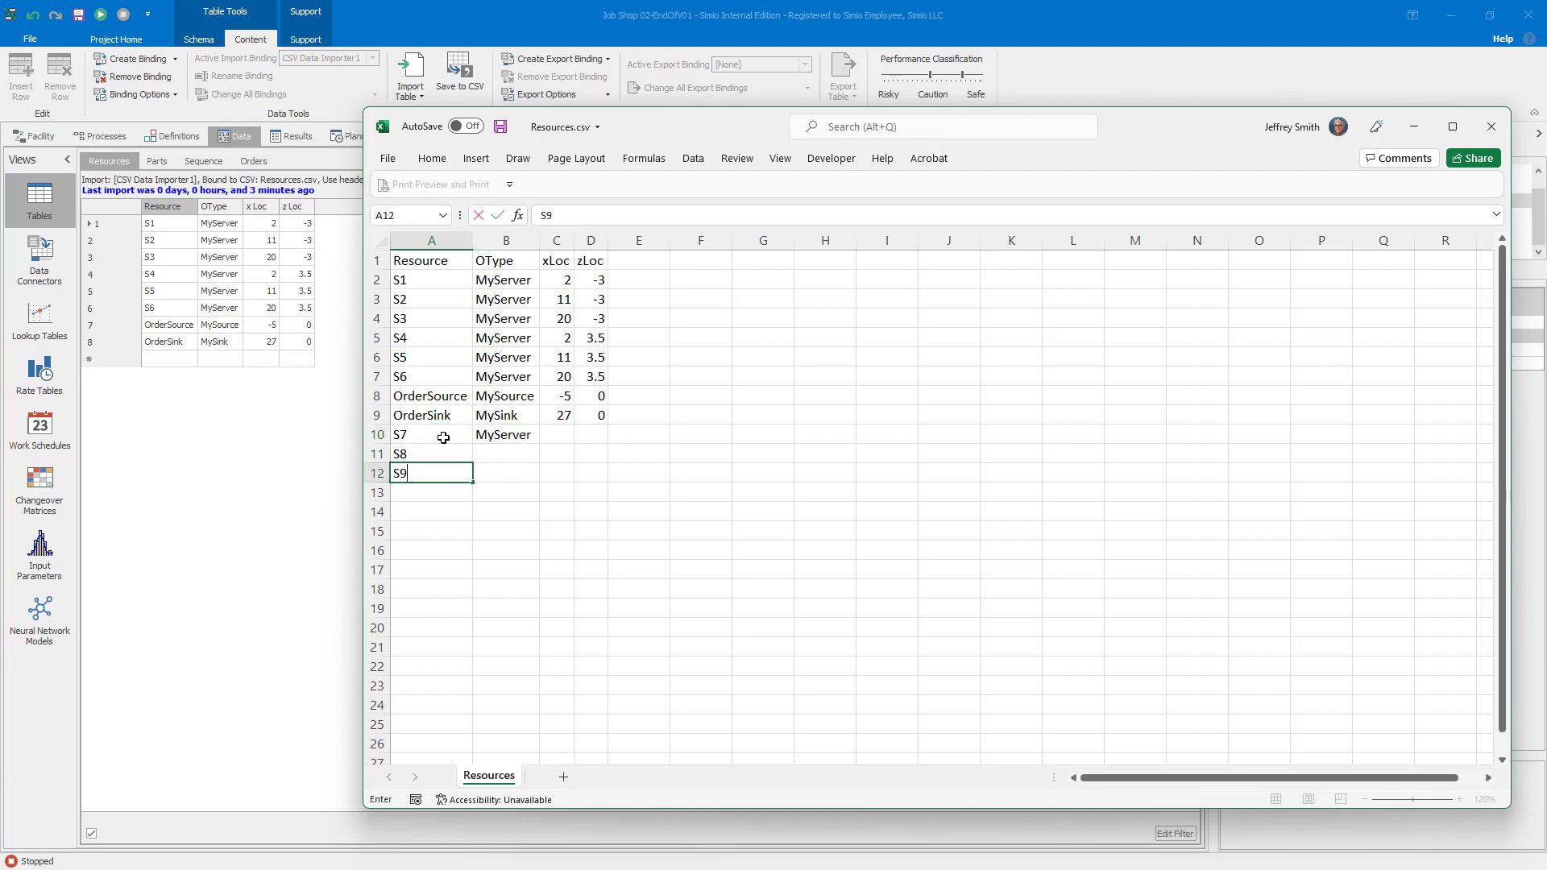
pyautogui.press('Return')
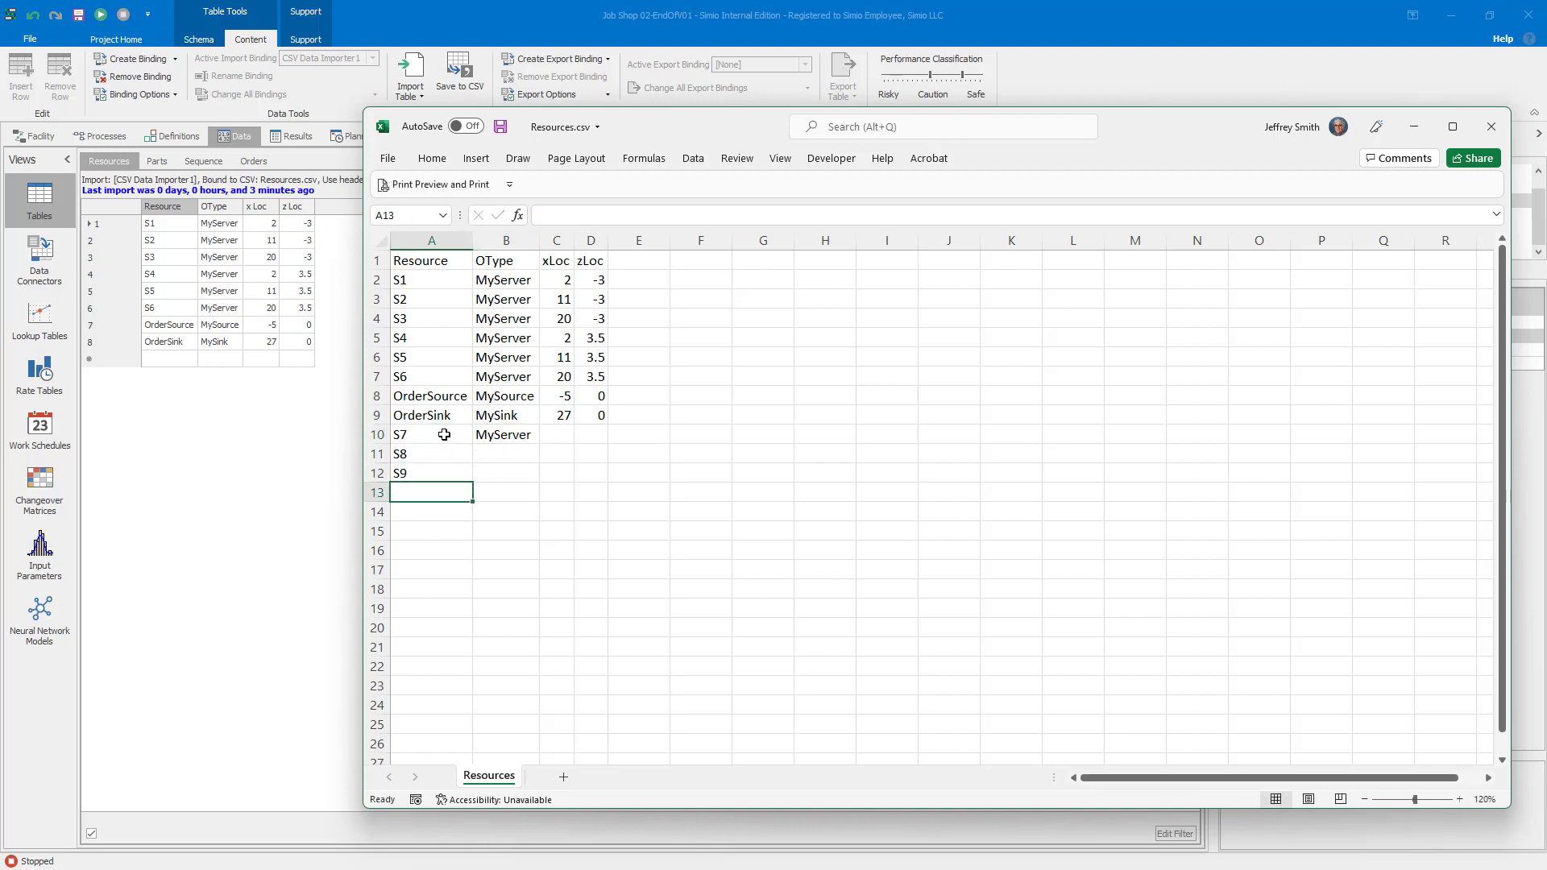
pyautogui.click(494, 433)
pyautogui.moveTo(541, 444); pyautogui.dragTo(540, 481)
pyautogui.click(666, 477)
# Step: Copy the xLoc values of S1 to S3 into the xLoc cells of S7 to S9
pyautogui.moveTo(558, 282); pyautogui.dragTo(562, 326)
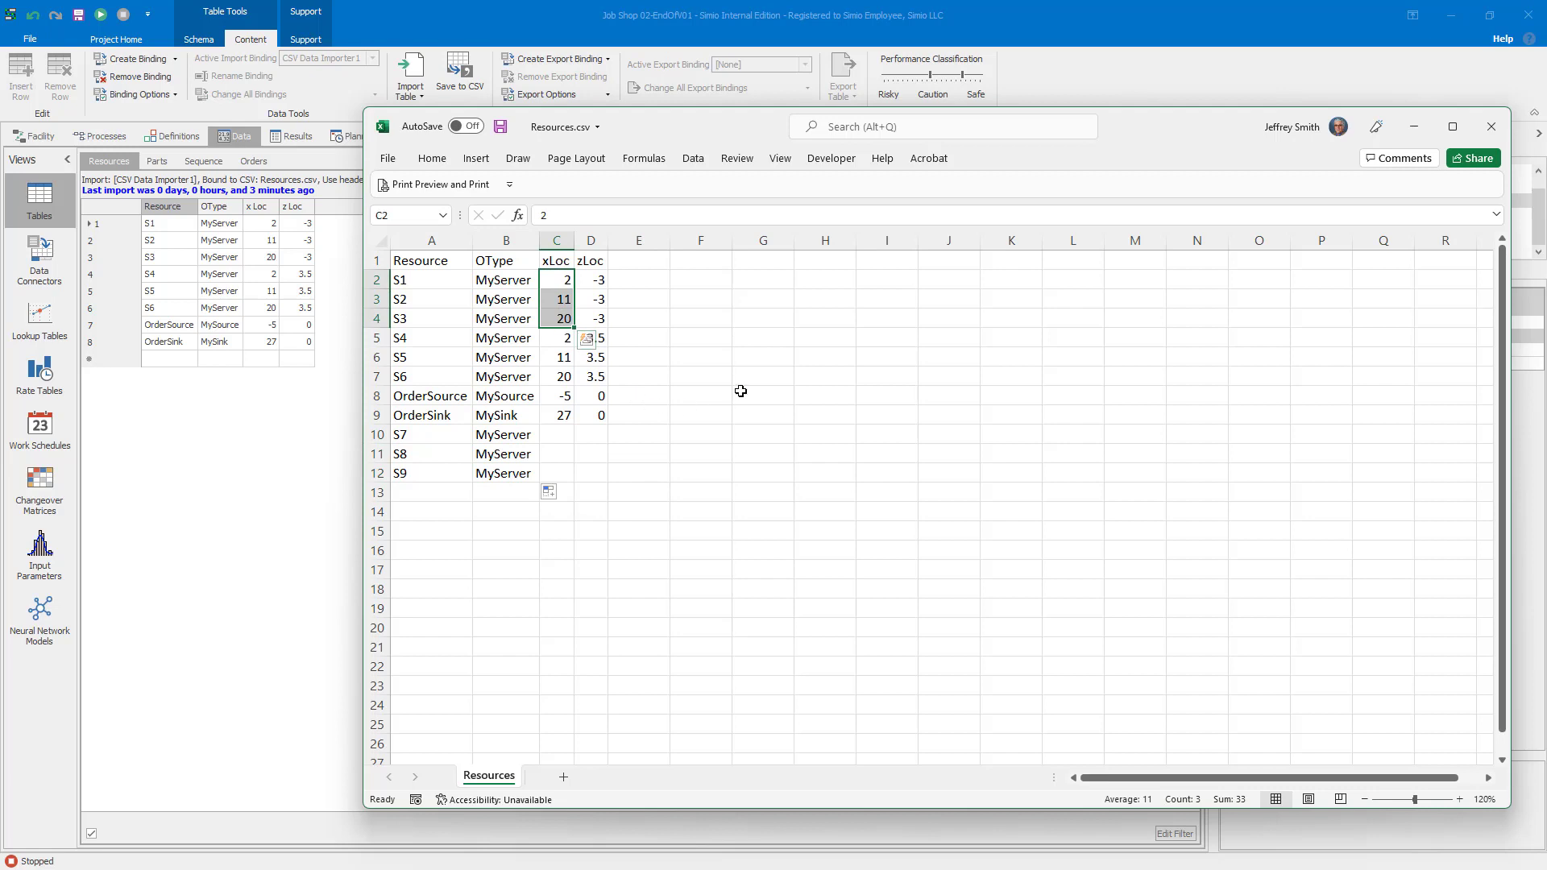
pyautogui.hotkey('ctrl', 'c')
pyautogui.moveTo(562, 435); pyautogui.dragTo(564, 474)
pyautogui.hotkey('ctrl', 'v')
pyautogui.click(800, 486)
# Step: Set the zLoc of S7, S8 and S9 to 10 and save Resources.csv
pyautogui.click(596, 435)
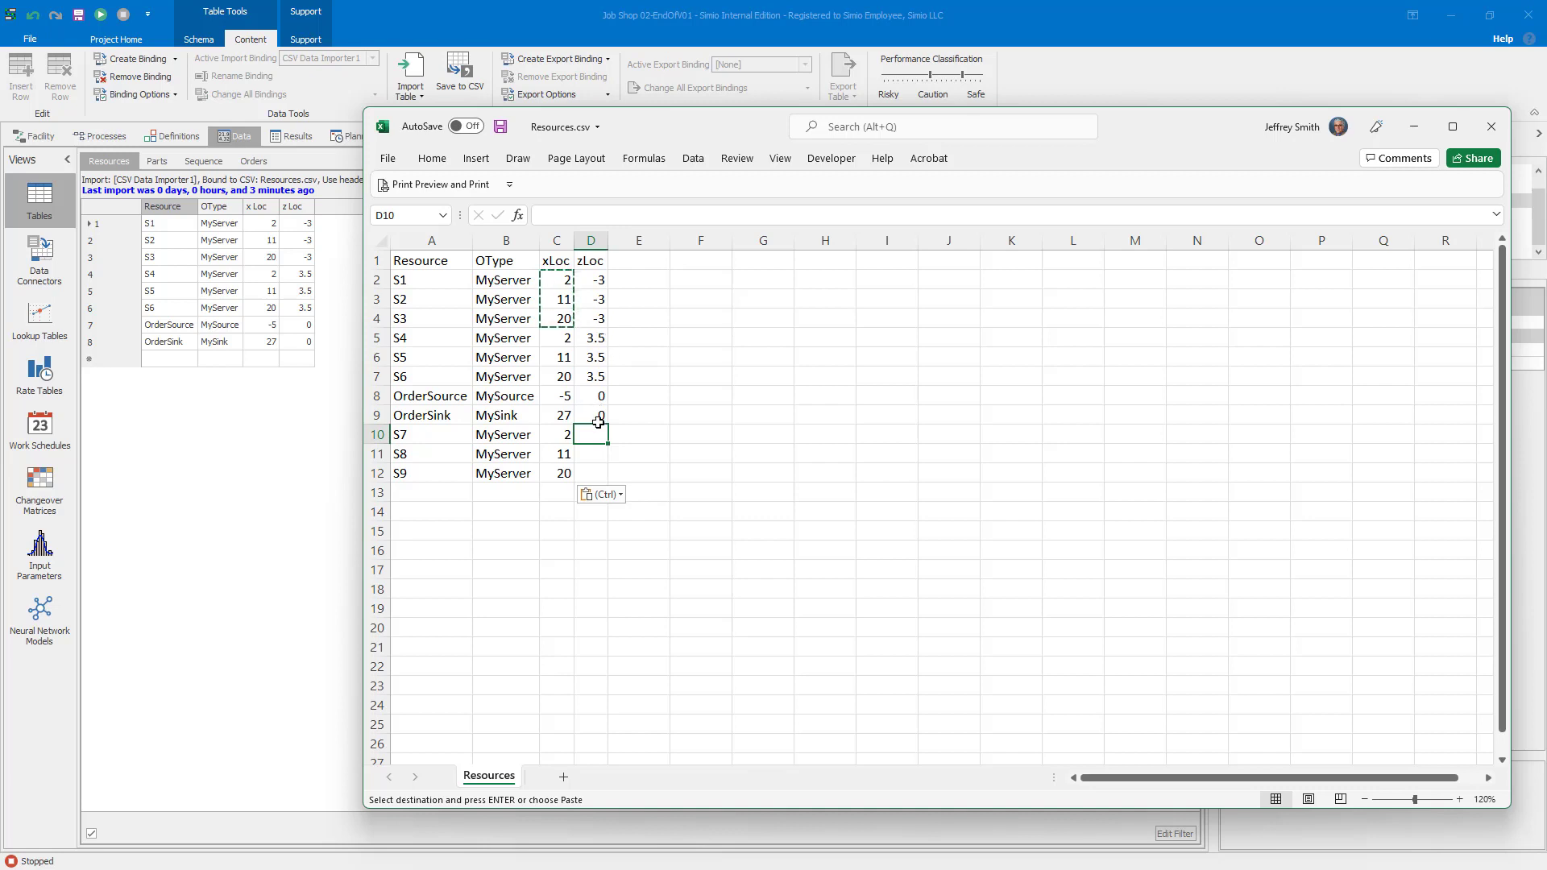
pyautogui.write('10')
pyautogui.press('Return')
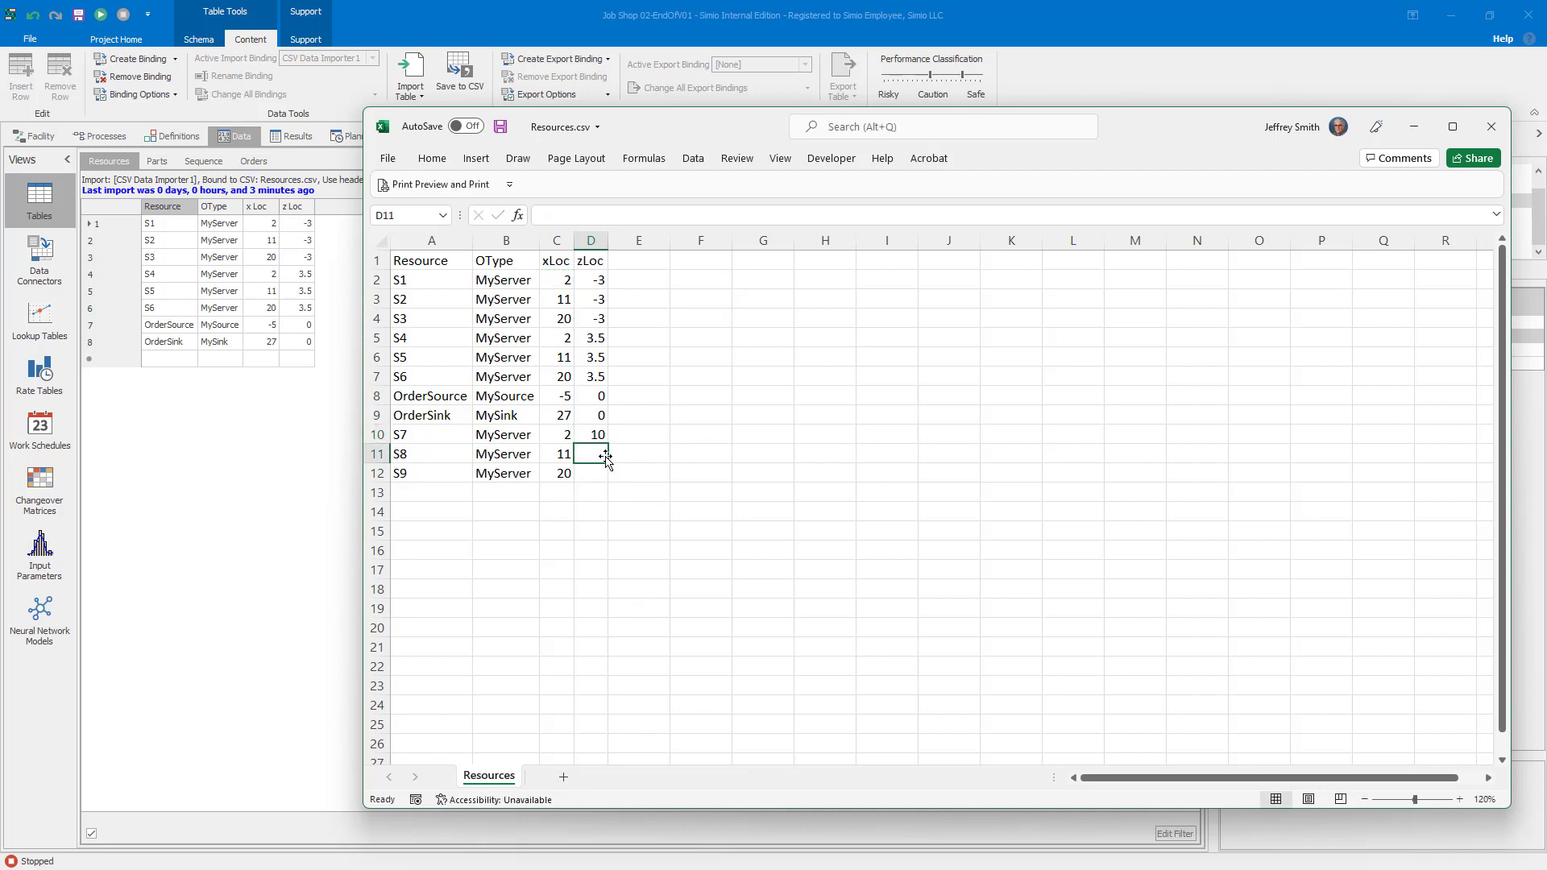
pyautogui.write('10')
pyautogui.press('Return')
pyautogui.write('1')
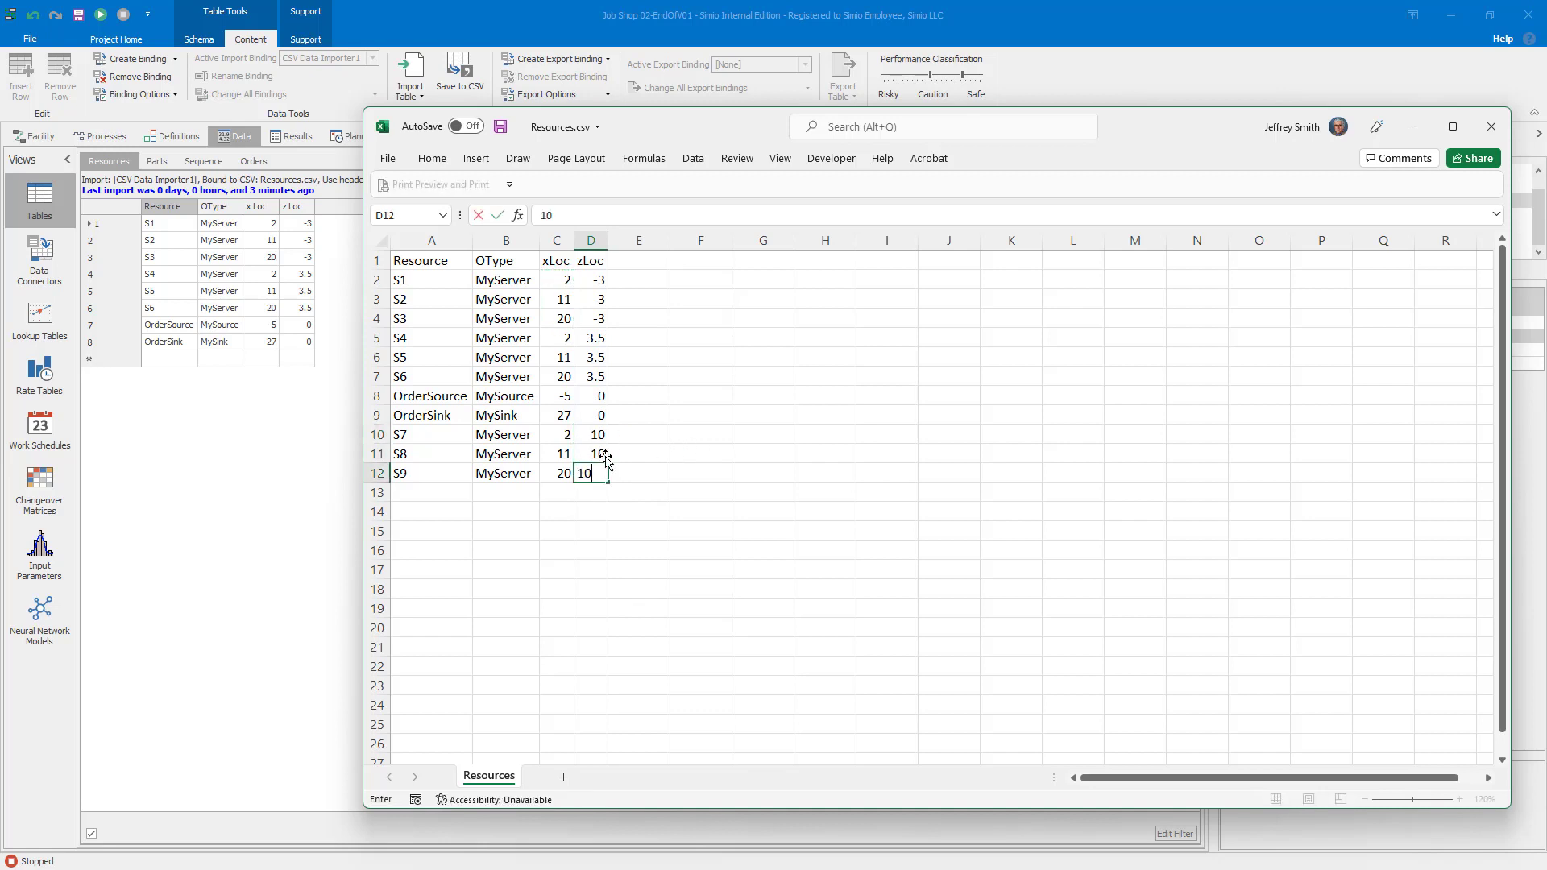
pyautogui.write('0')
pyautogui.press('Return')
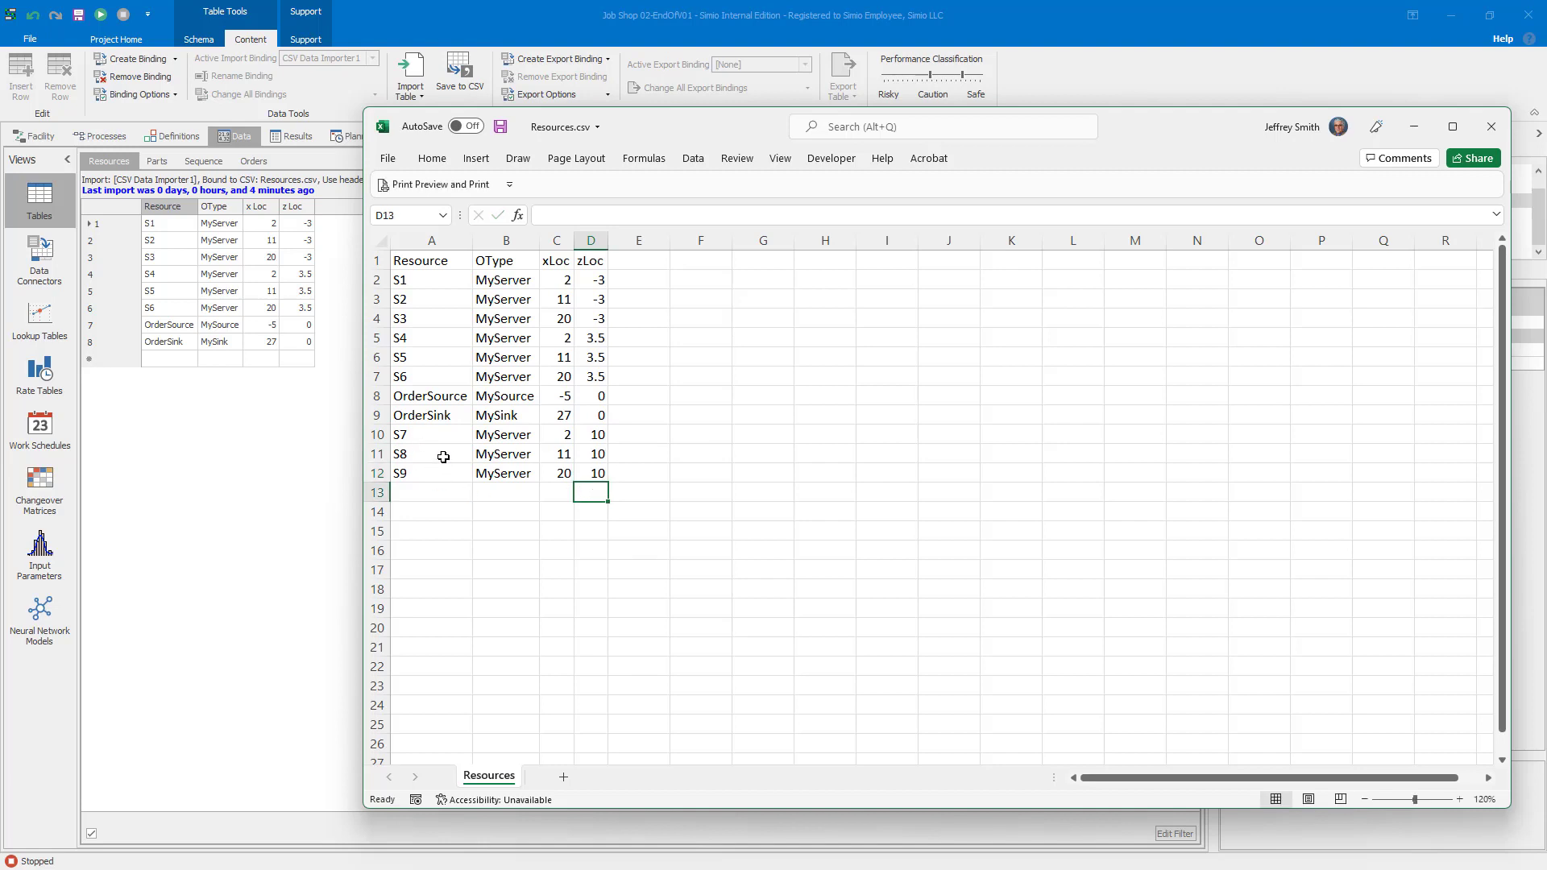
pyautogui.click(499, 129)
# Step: Return to Simio, import all tables that use the active binding, and view the updated facility layout
pyautogui.click(305, 455)
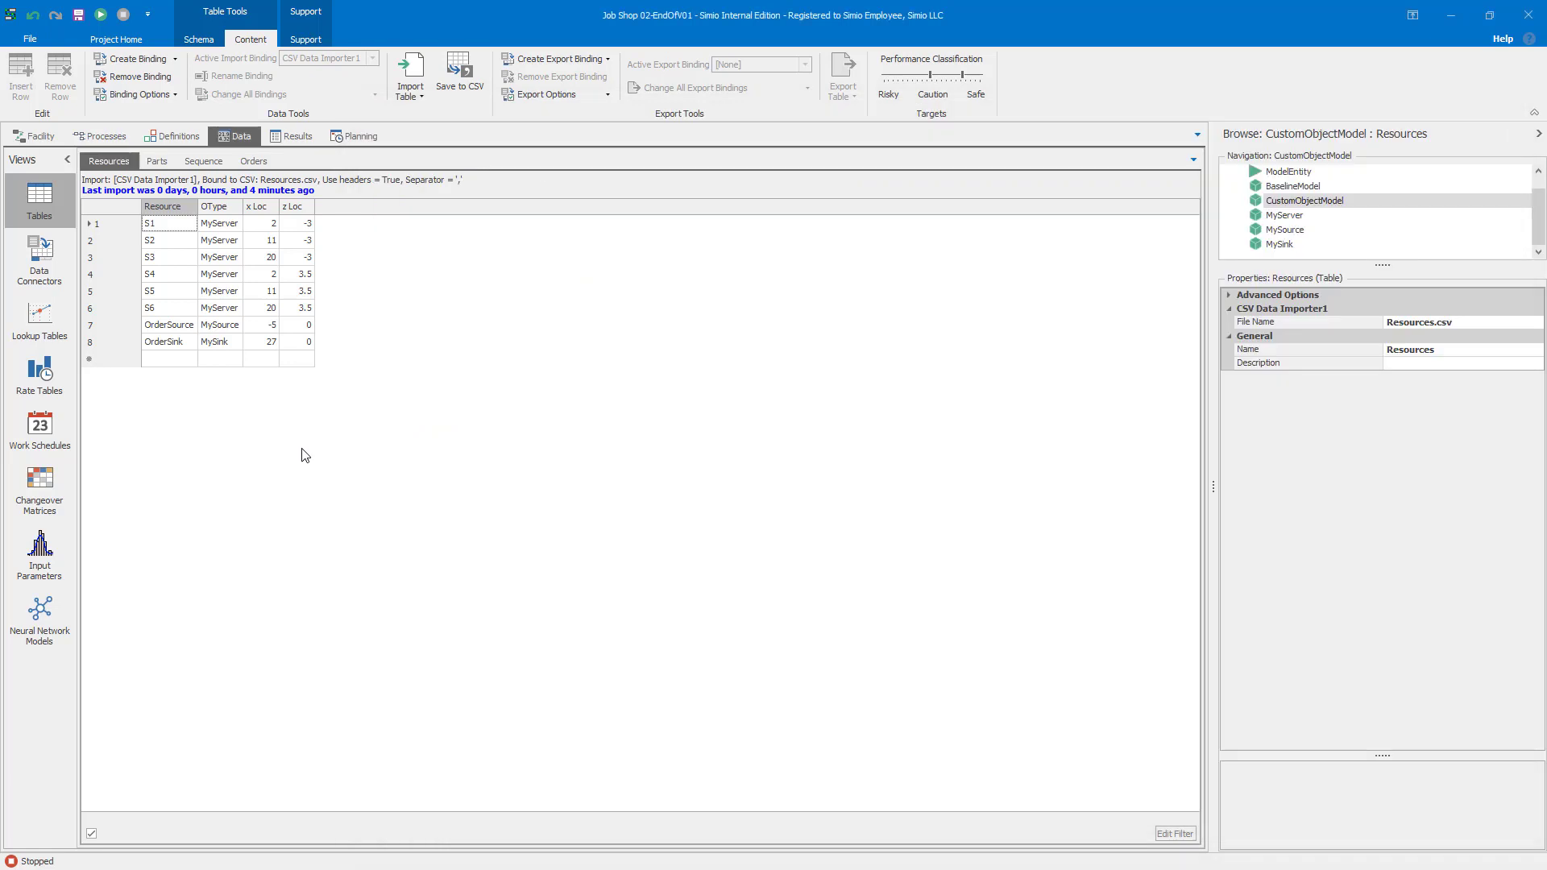
pyautogui.click(417, 88)
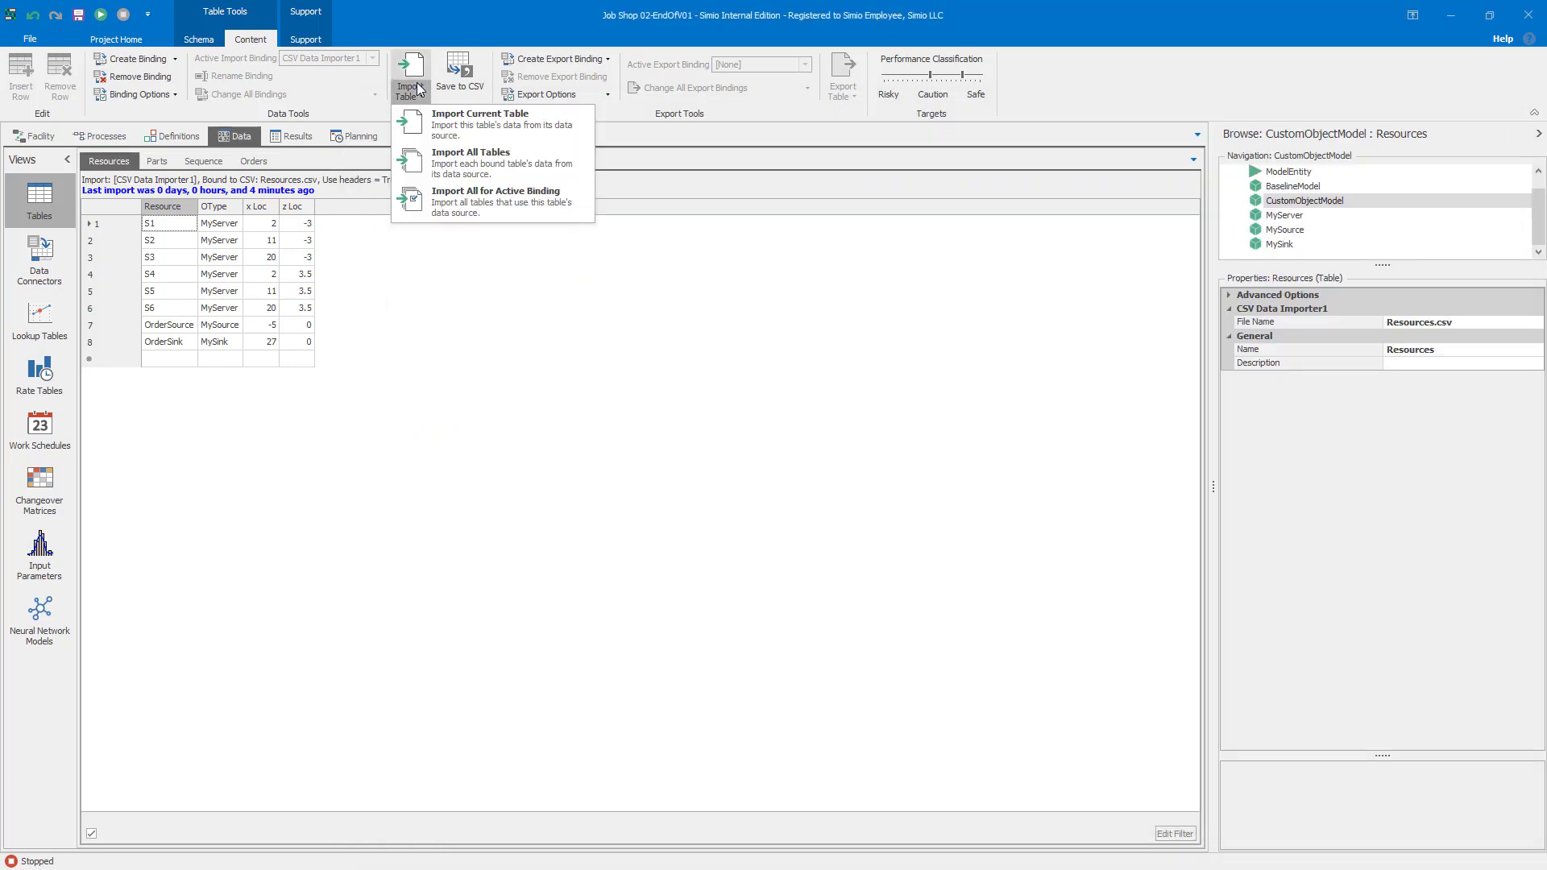
pyautogui.click(433, 194)
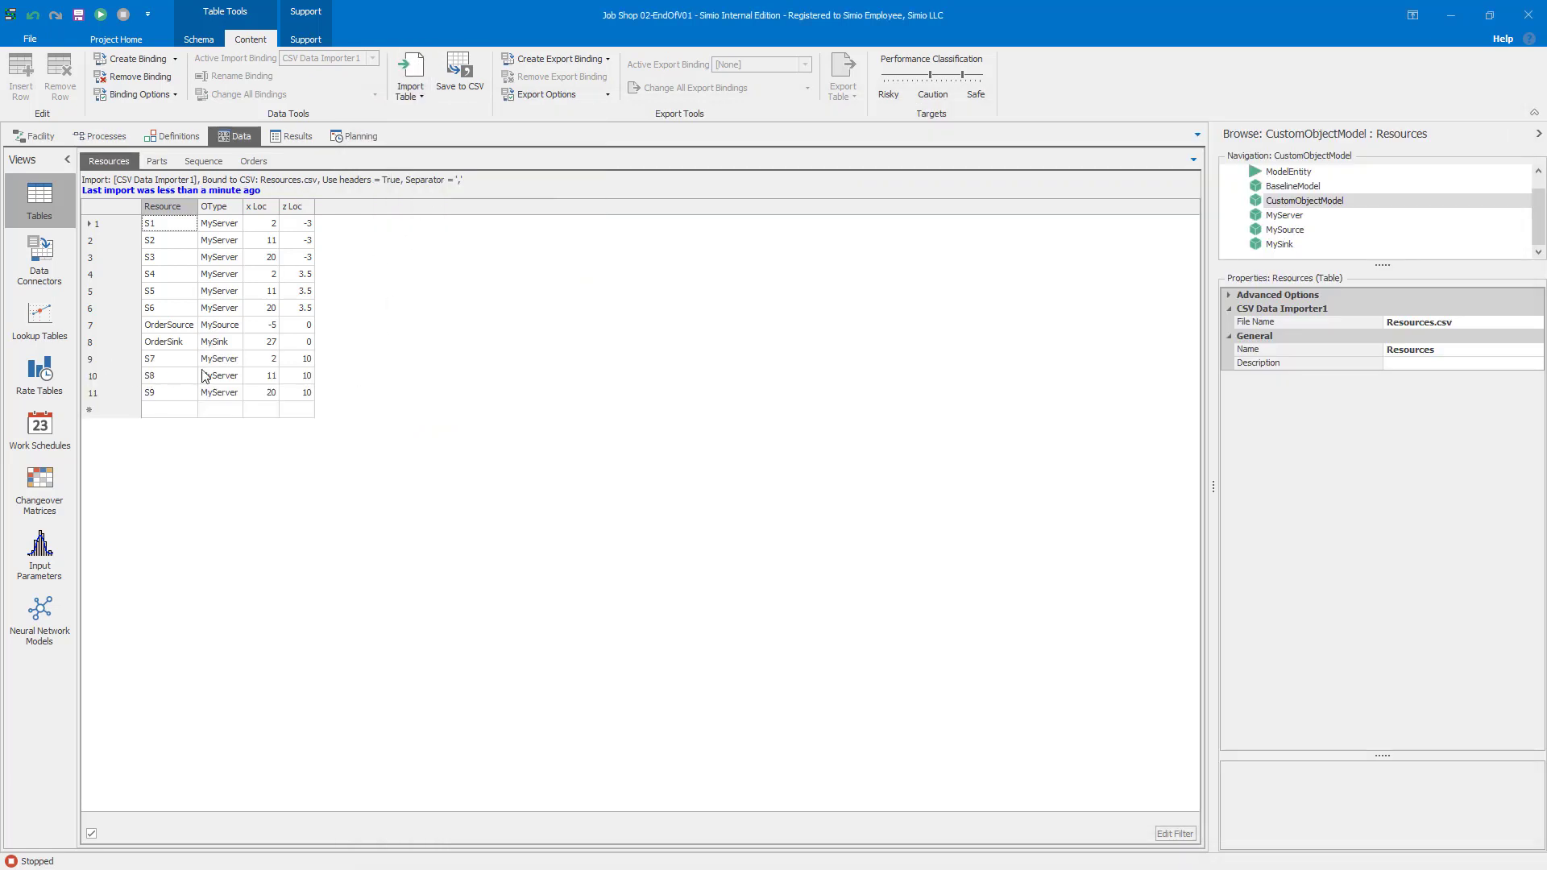
pyautogui.click(45, 136)
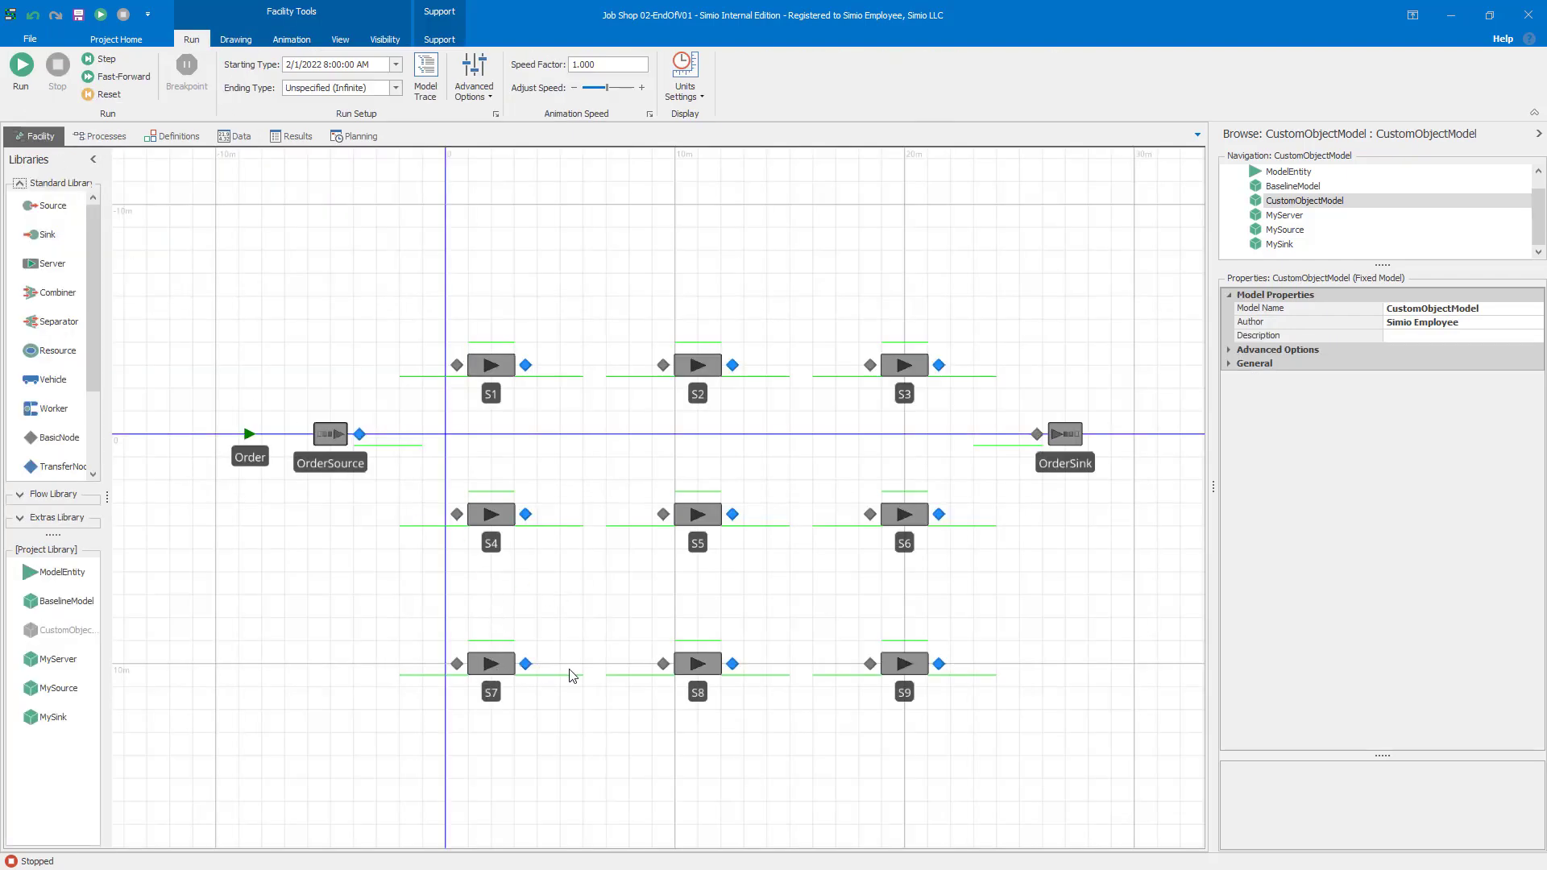
# Step: Check server S7's process logic properties and create a new operational plan for the expanded model
pyautogui.click(502, 676)
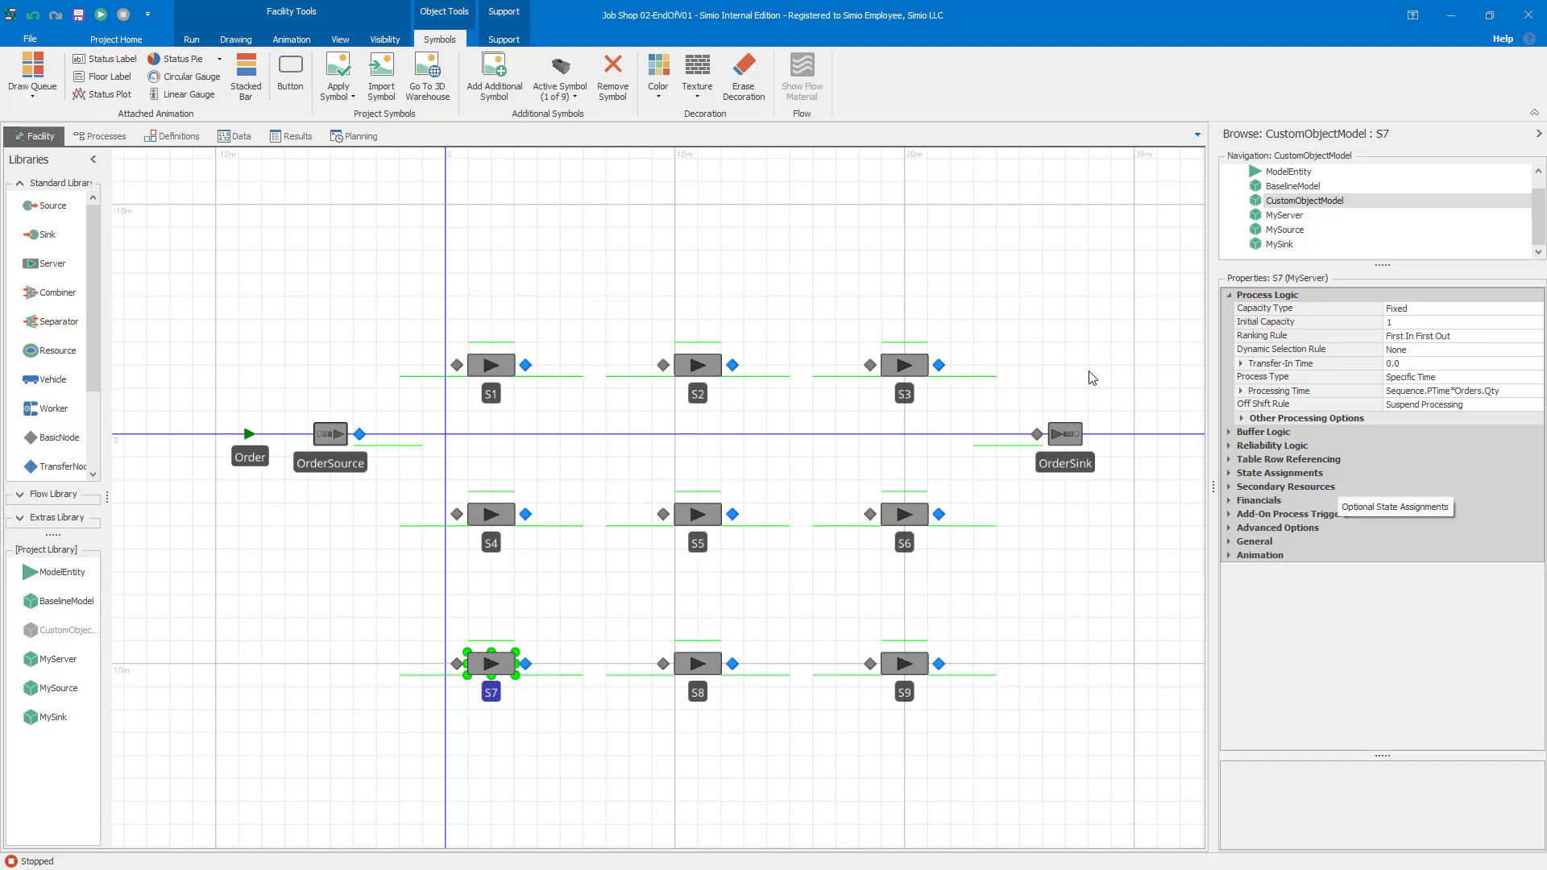
pyautogui.click(357, 136)
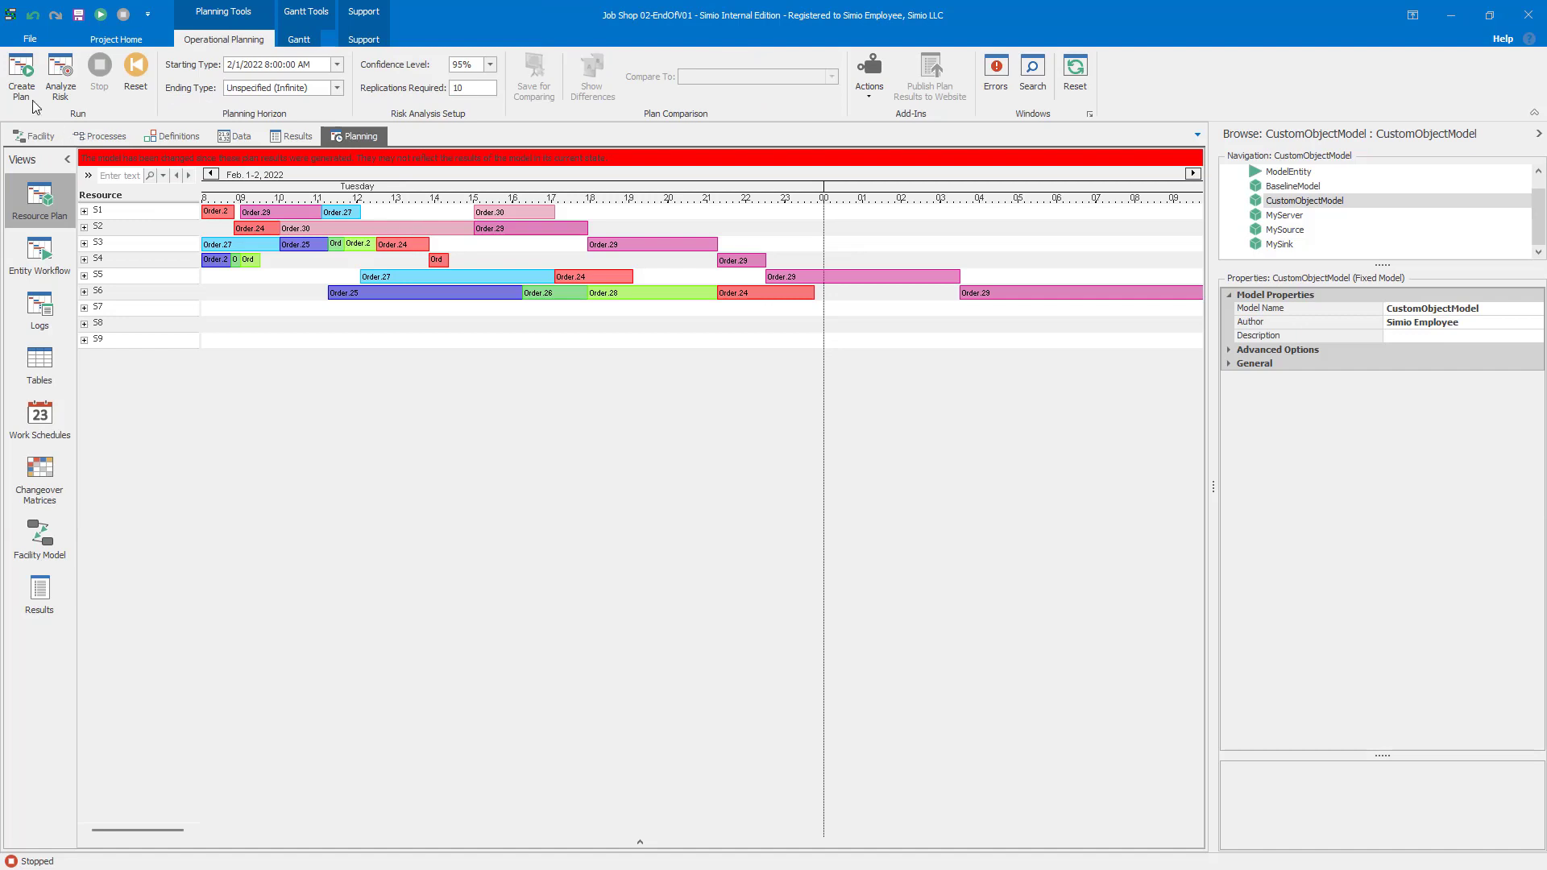
pyautogui.click(24, 74)
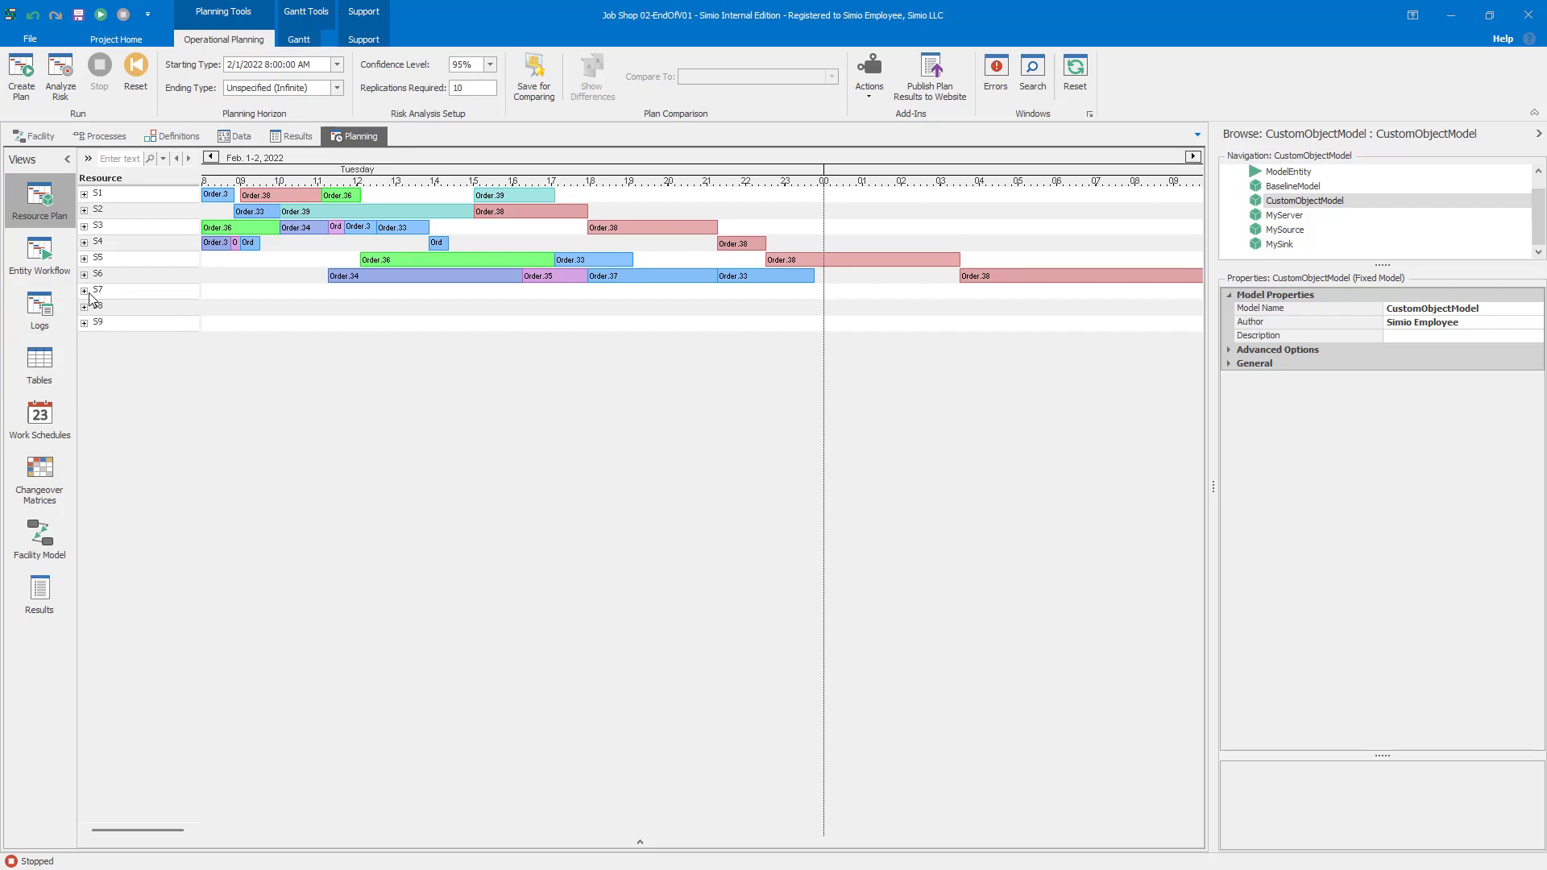
# Step: Return to the facility layout and examine the Advanced Options properties of server S7
pyautogui.click(33, 135)
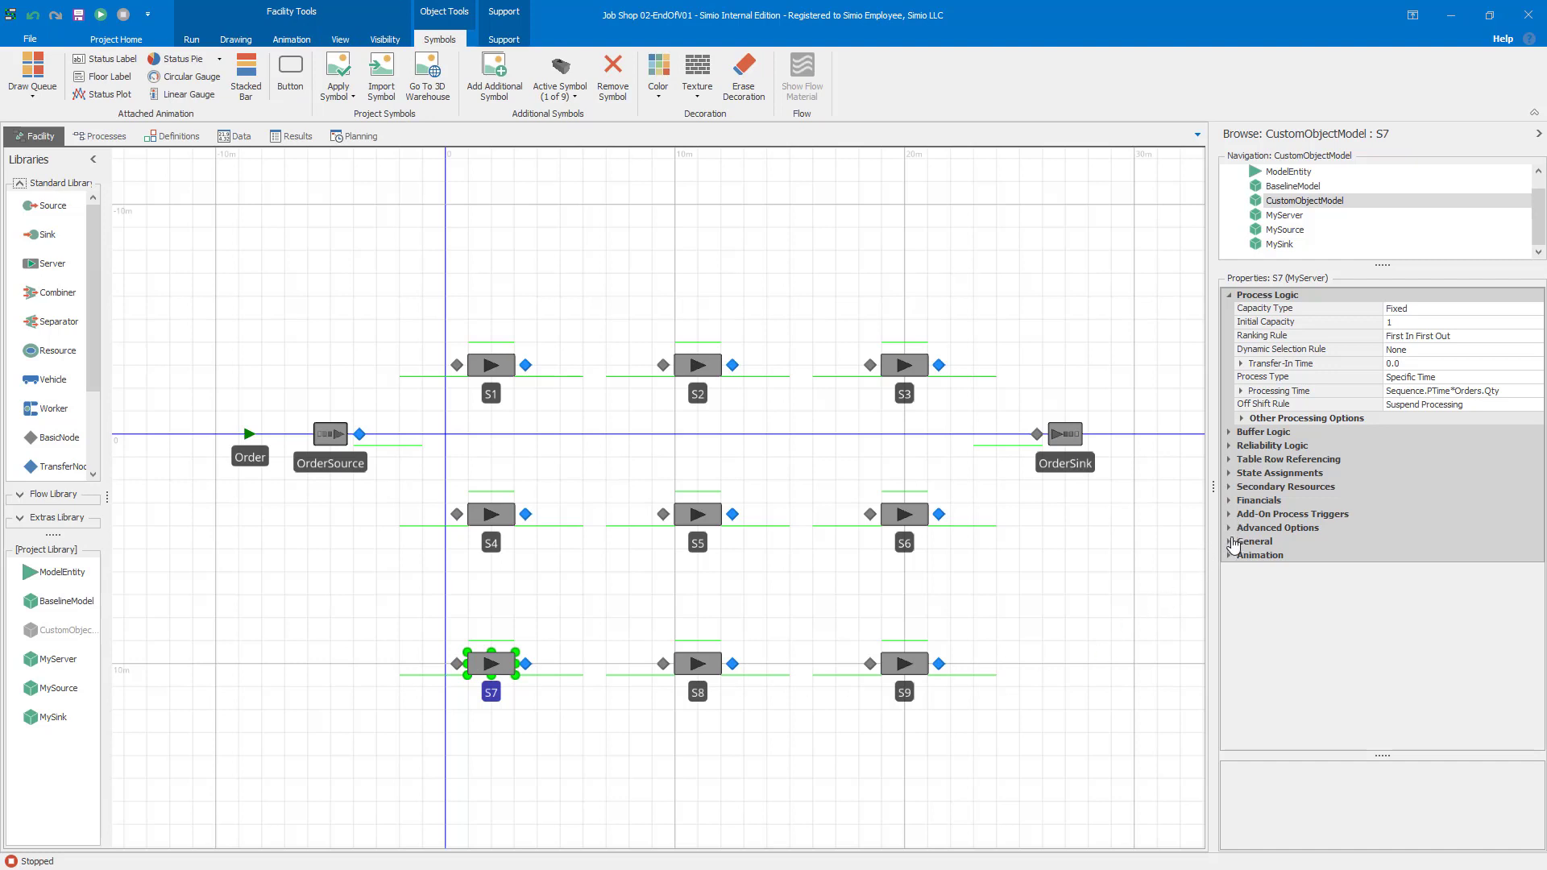
pyautogui.click(1231, 528)
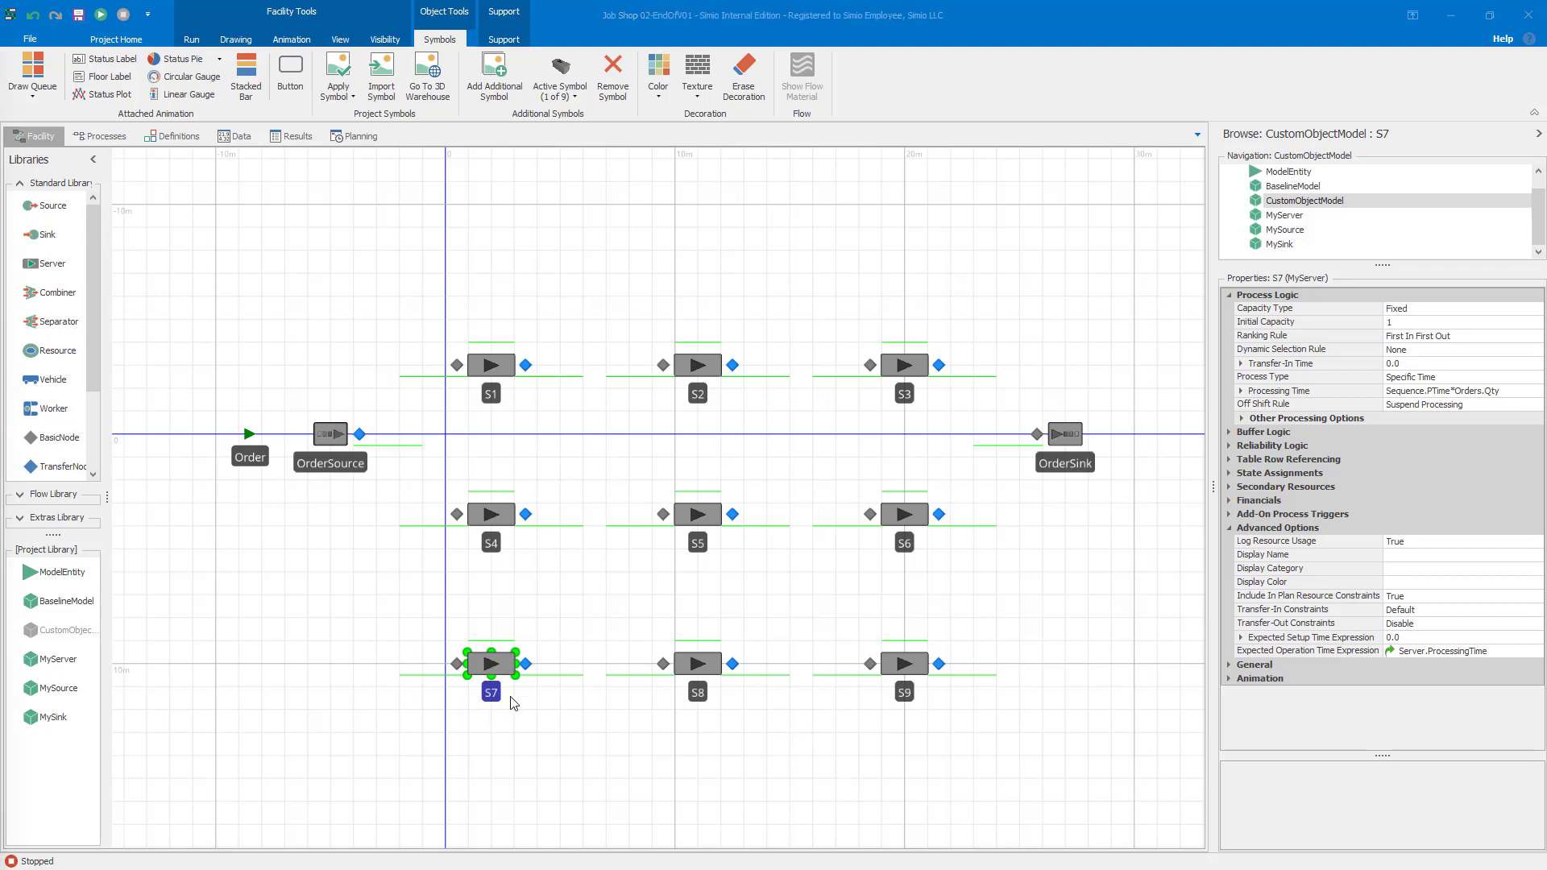
pyautogui.click(612, 548)
# Step: Export the Parts data table to Parts.csv in the Job Shop 02 folder, replacing the existing file
pyautogui.click(236, 137)
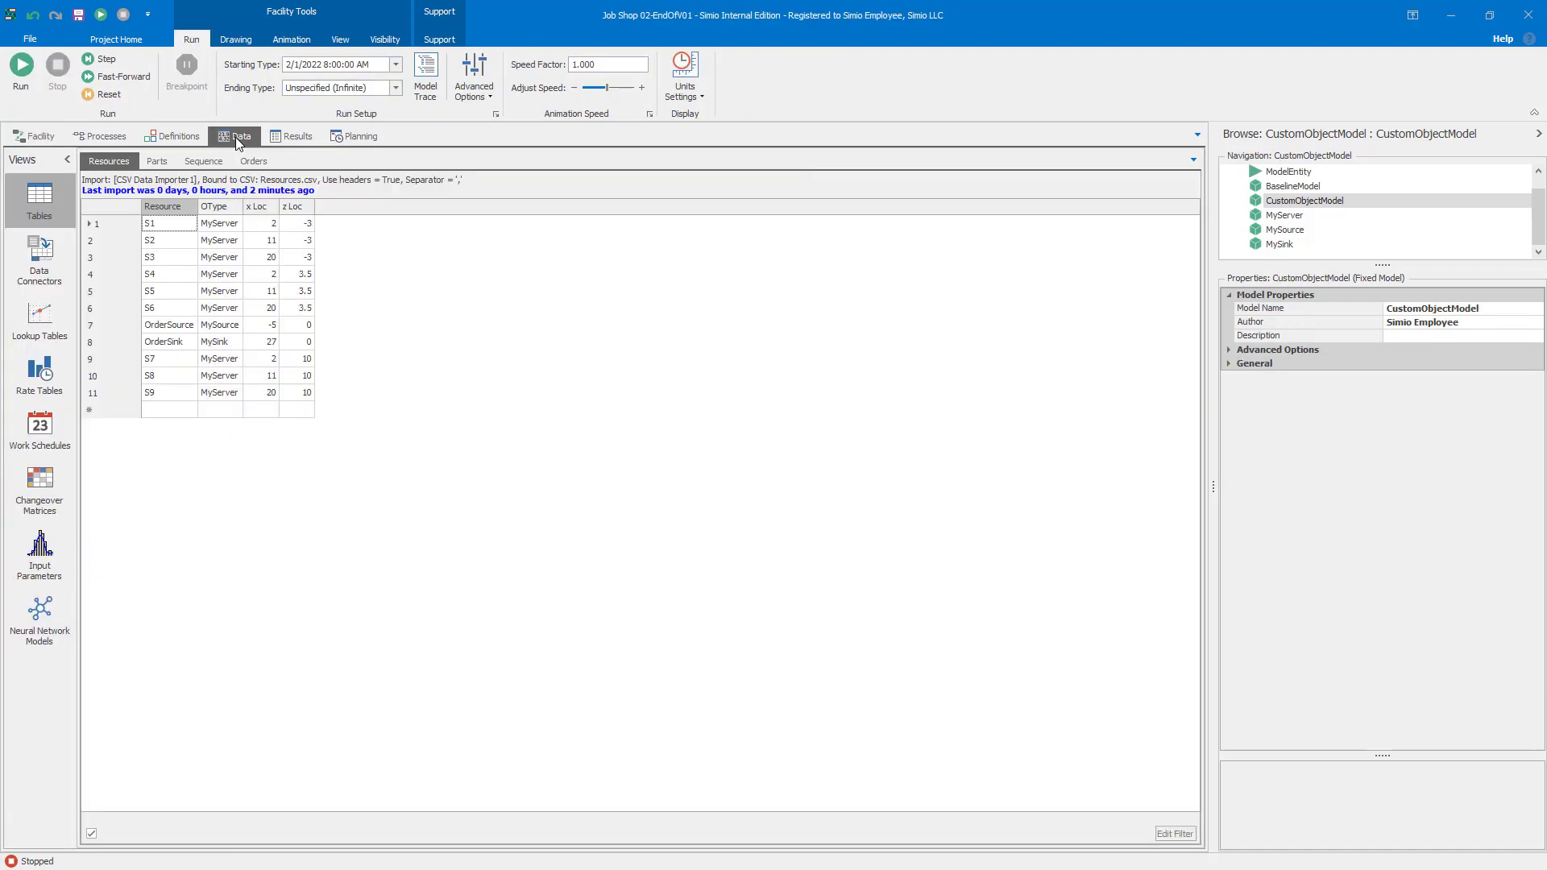
pyautogui.click(156, 163)
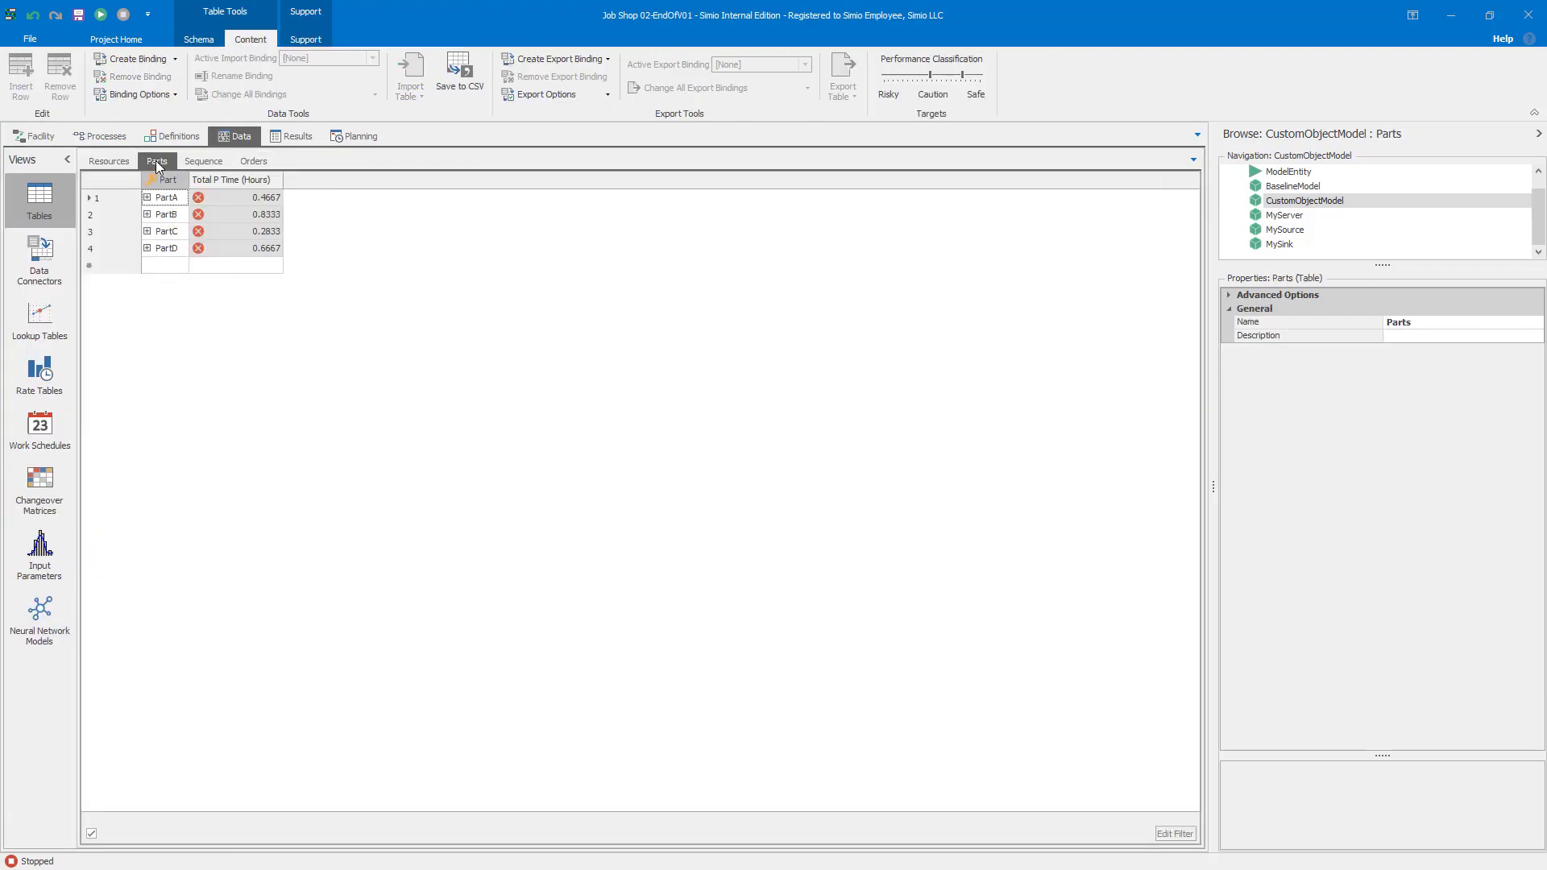
pyautogui.click(460, 72)
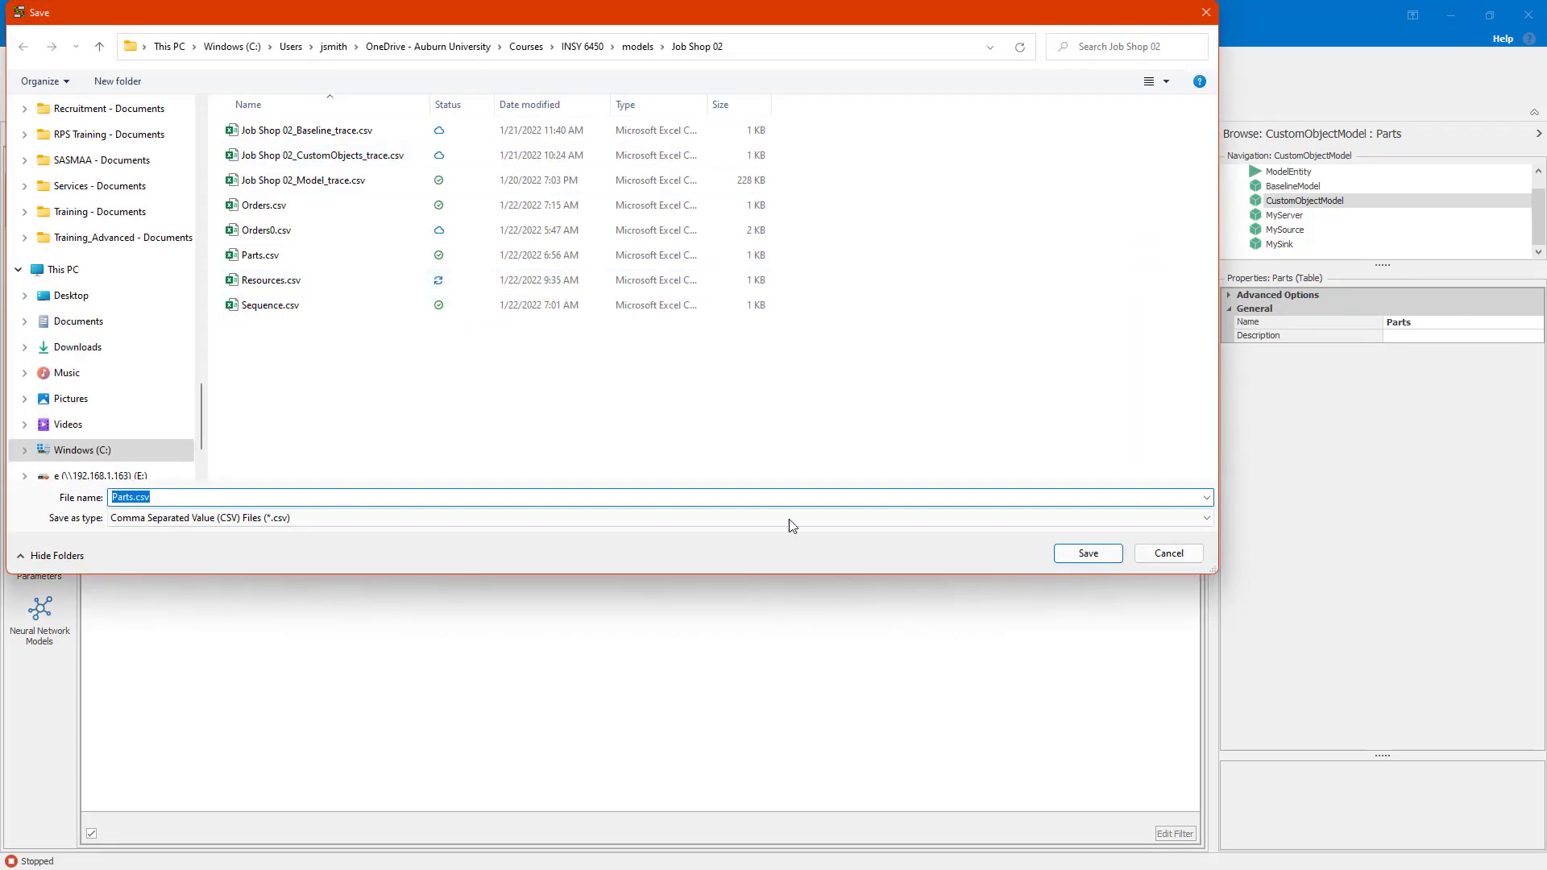
pyautogui.click(1085, 562)
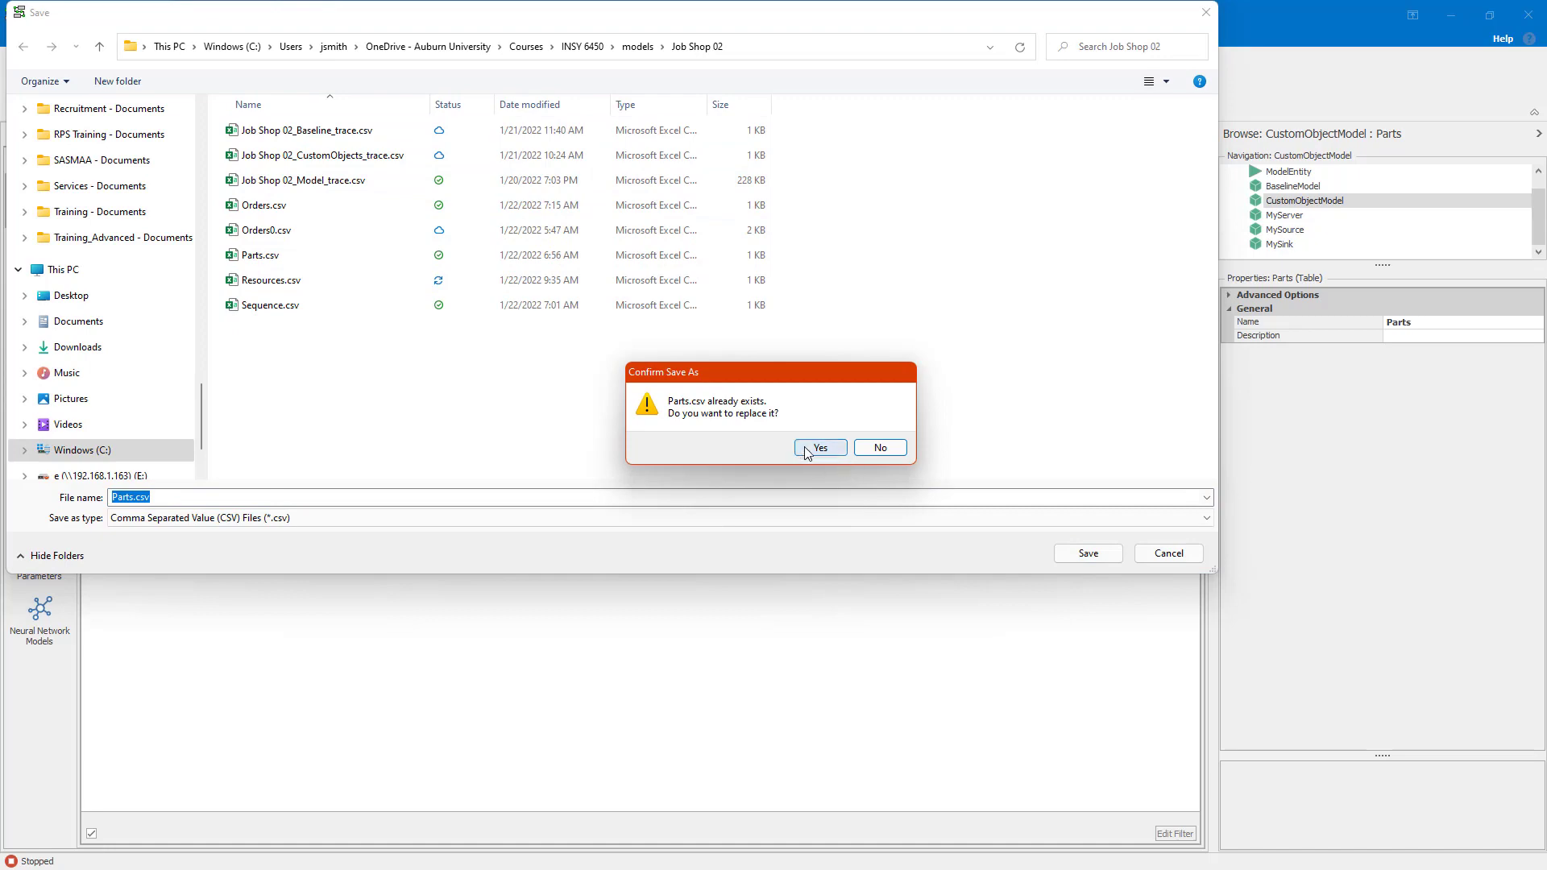
pyautogui.click(820, 448)
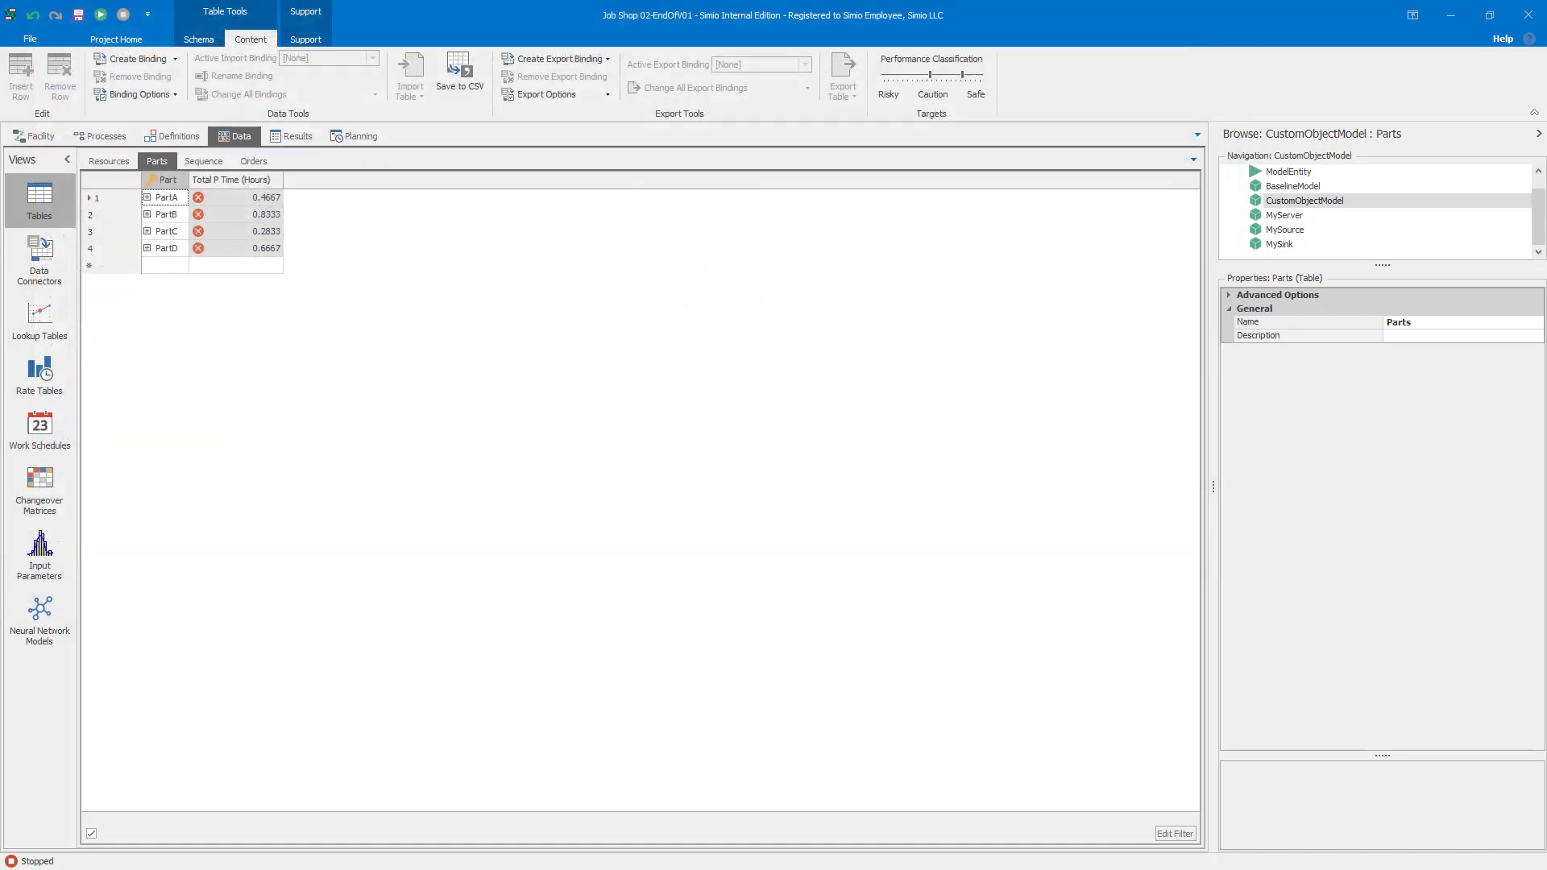
# Step: Switch to Parts.csv in Excel and adjust the widths of its Part and TotalPTime columns
pyautogui.hotkey('alt', 'Tab')
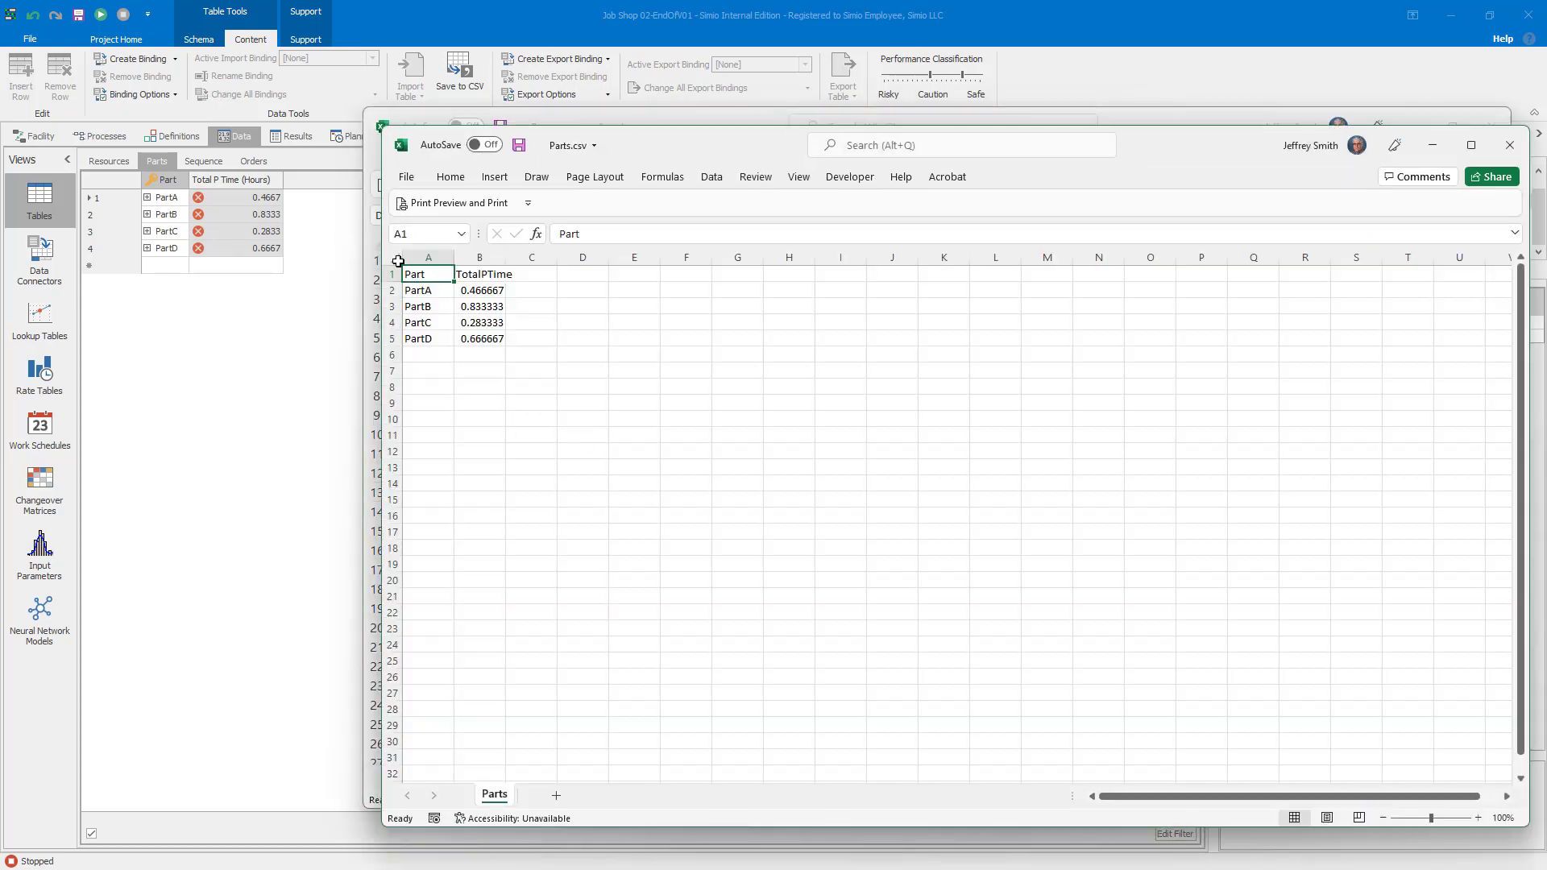
pyautogui.click(398, 260)
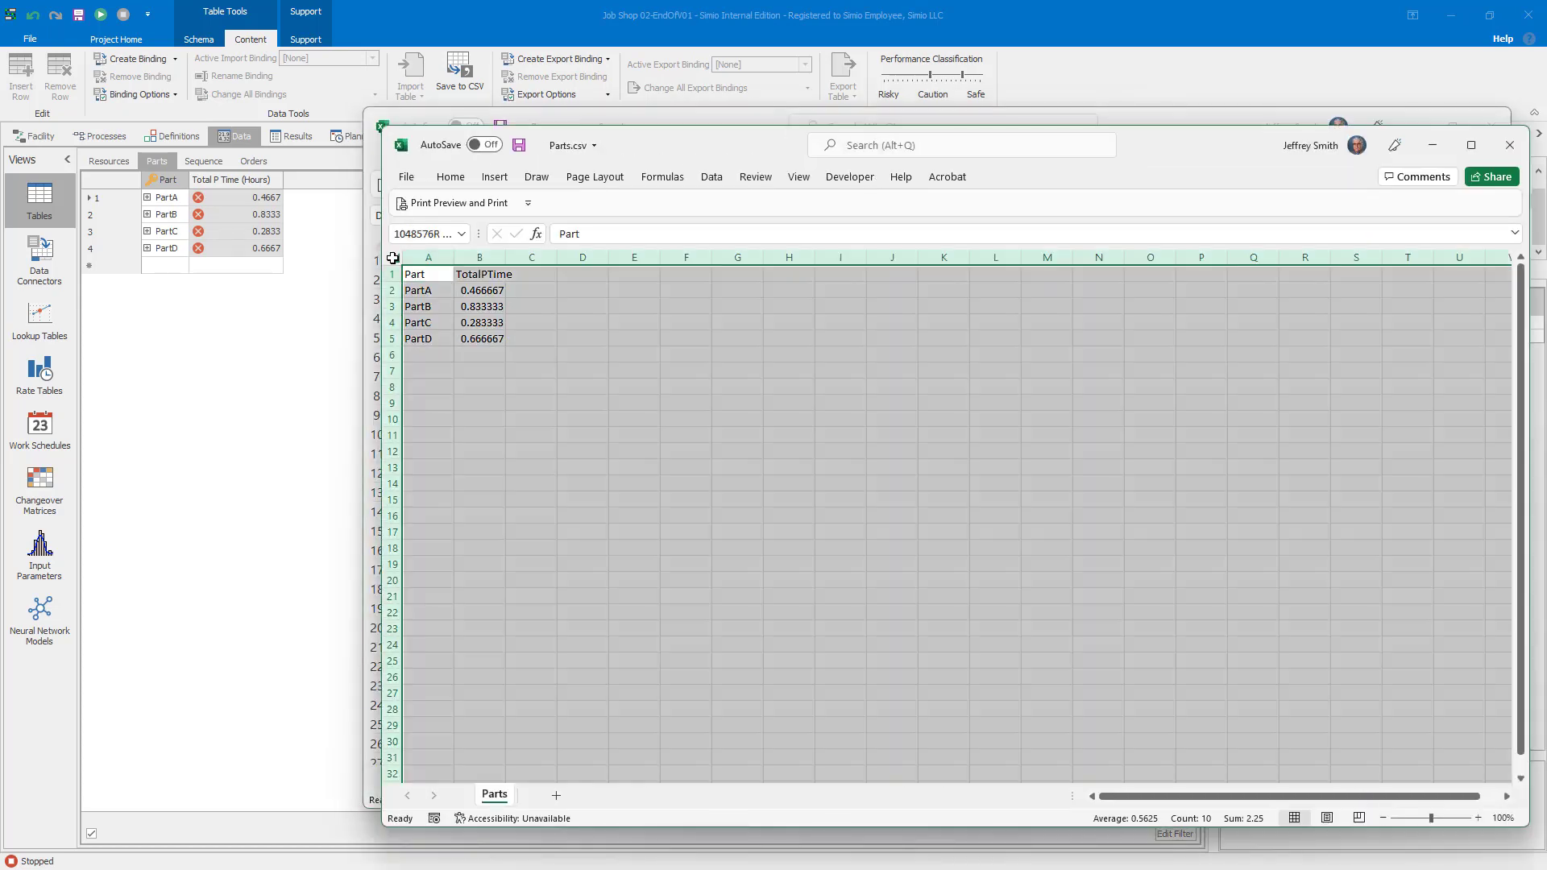
pyautogui.doubleClick(454, 257)
pyautogui.click(581, 322)
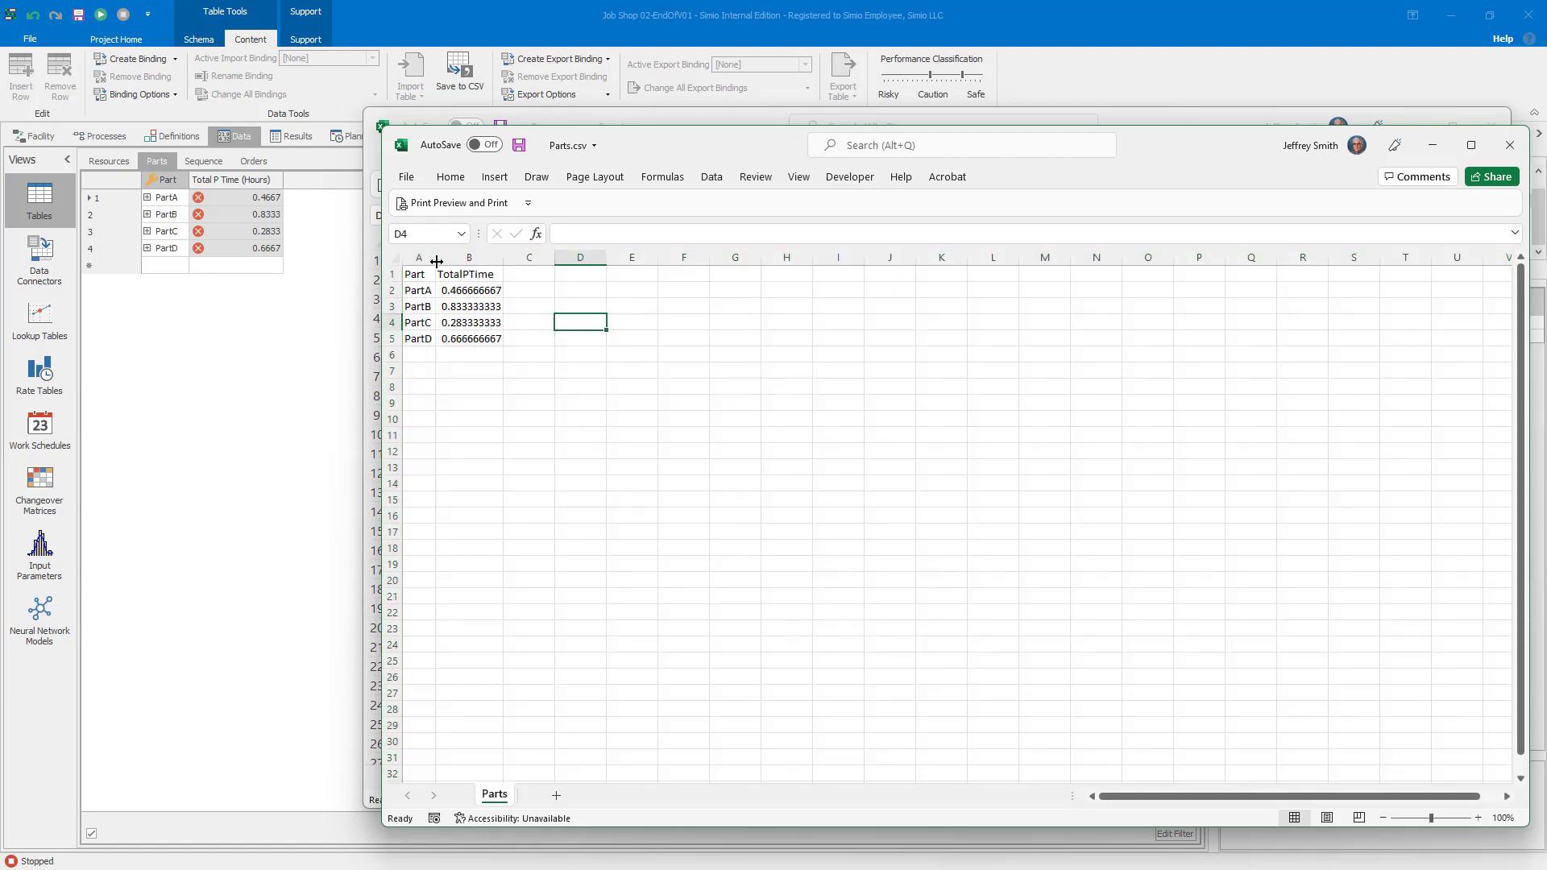
pyautogui.moveTo(436, 257); pyautogui.dragTo(457, 257)
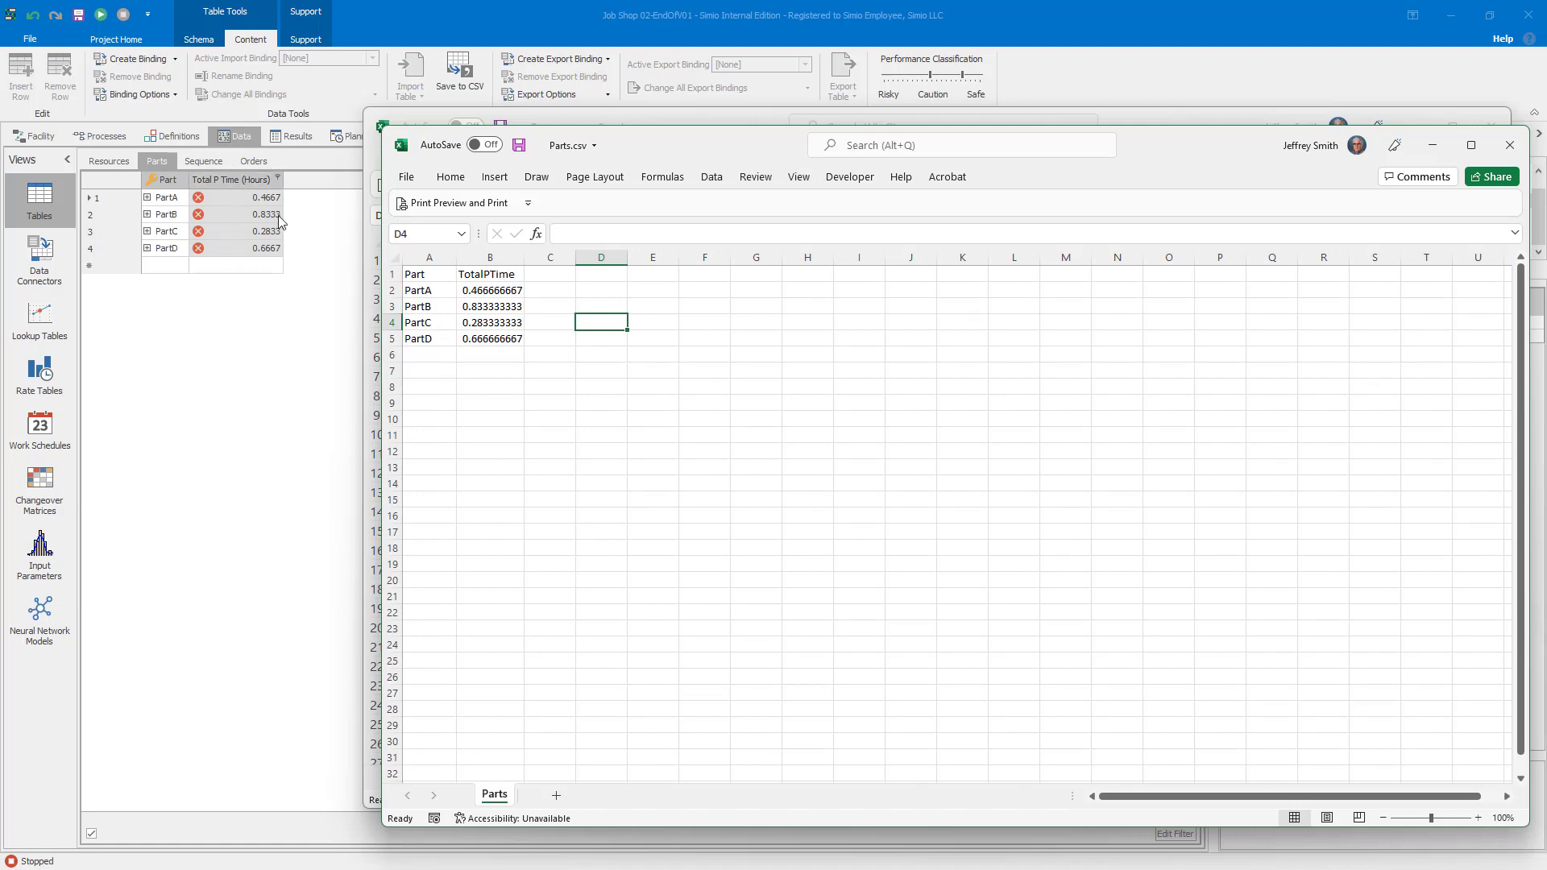
# Step: Delete the TotalPTime column from the Parts sheet
pyautogui.click(492, 257)
pyautogui.rightClick(491, 256)
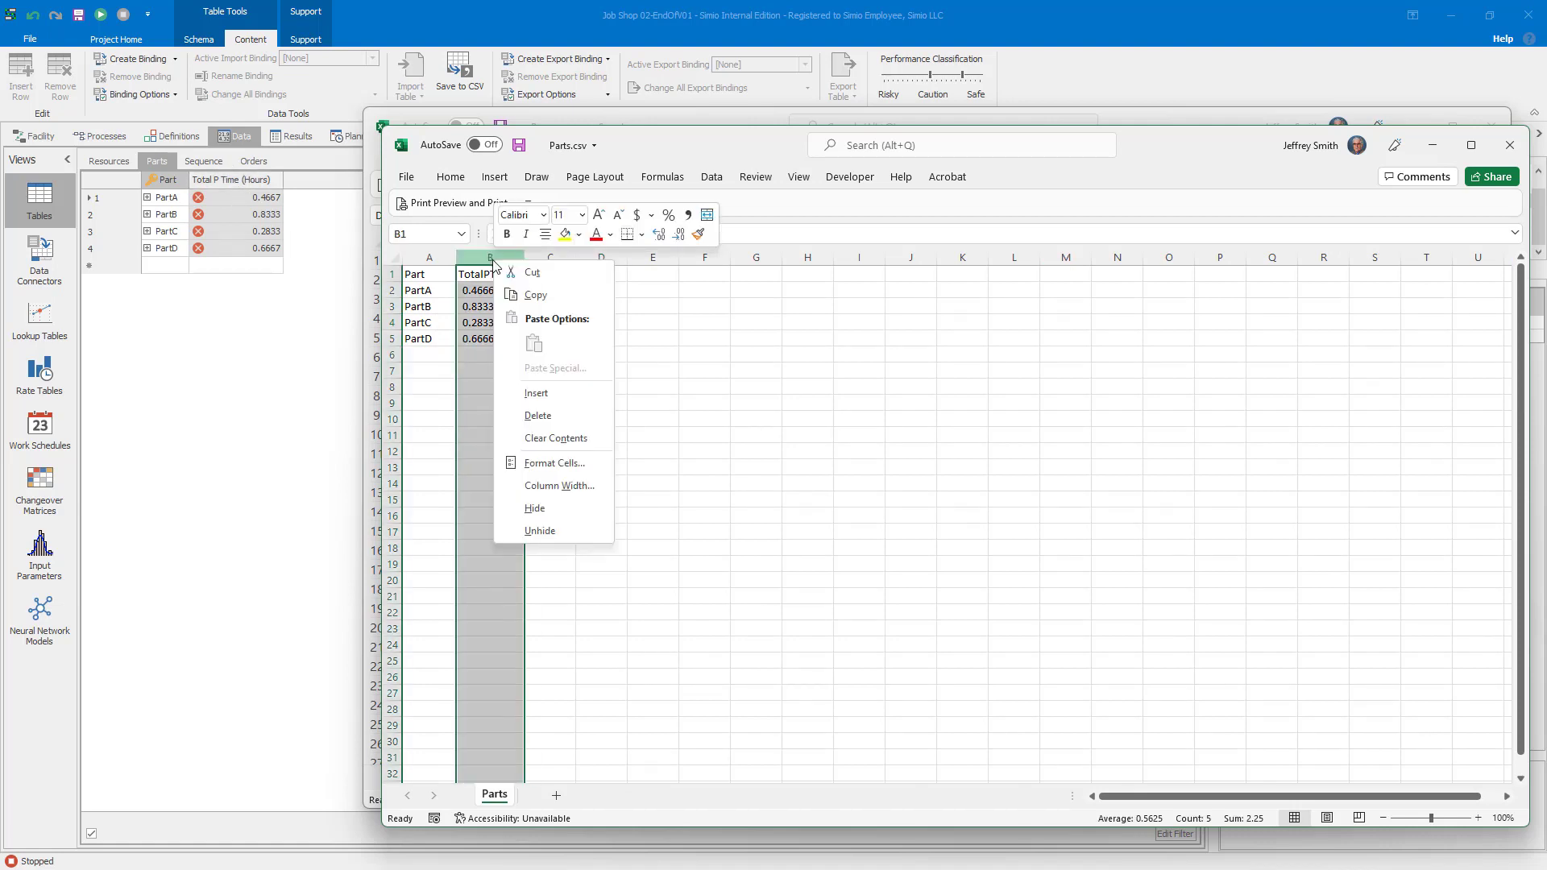
pyautogui.click(537, 415)
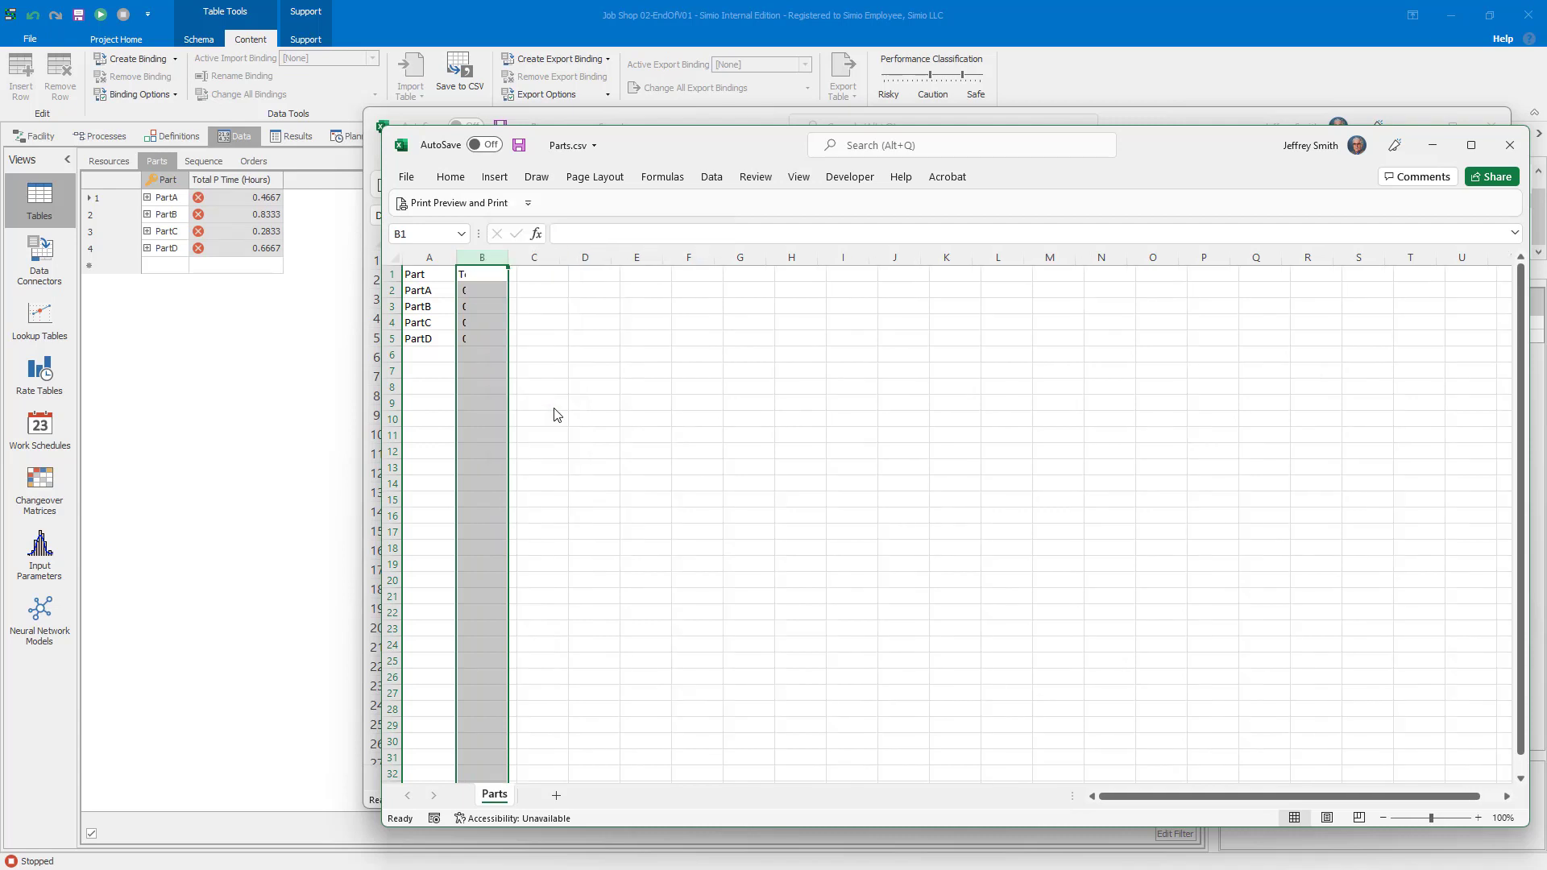
pyautogui.click(622, 400)
# Step: Add PartE and PartF below PartD in the Part column and save Parts.csv
pyautogui.click(432, 353)
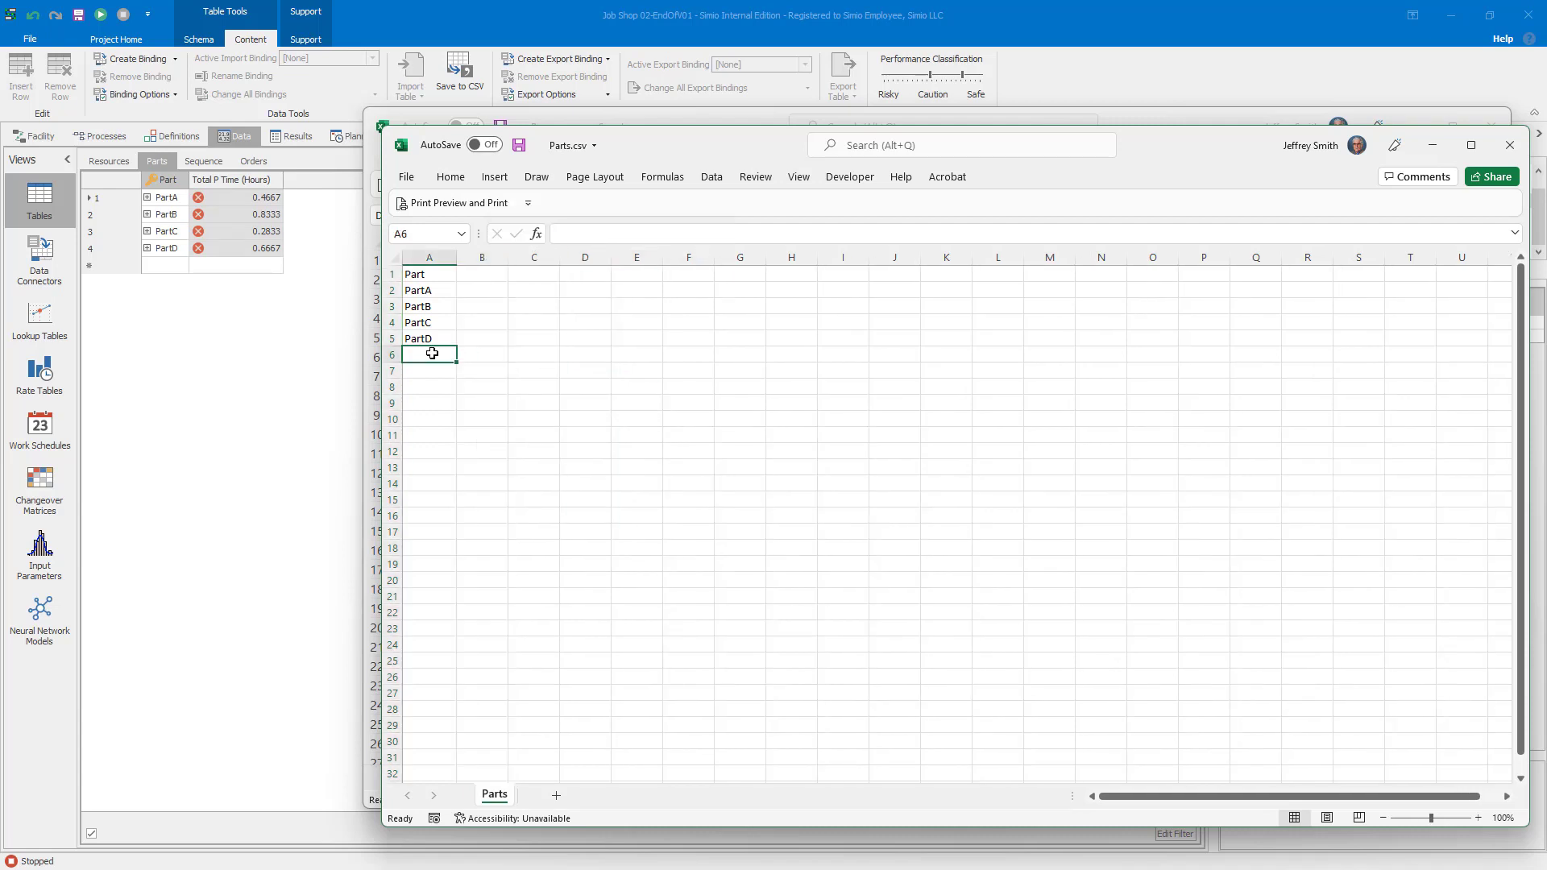
pyautogui.write('PartE')
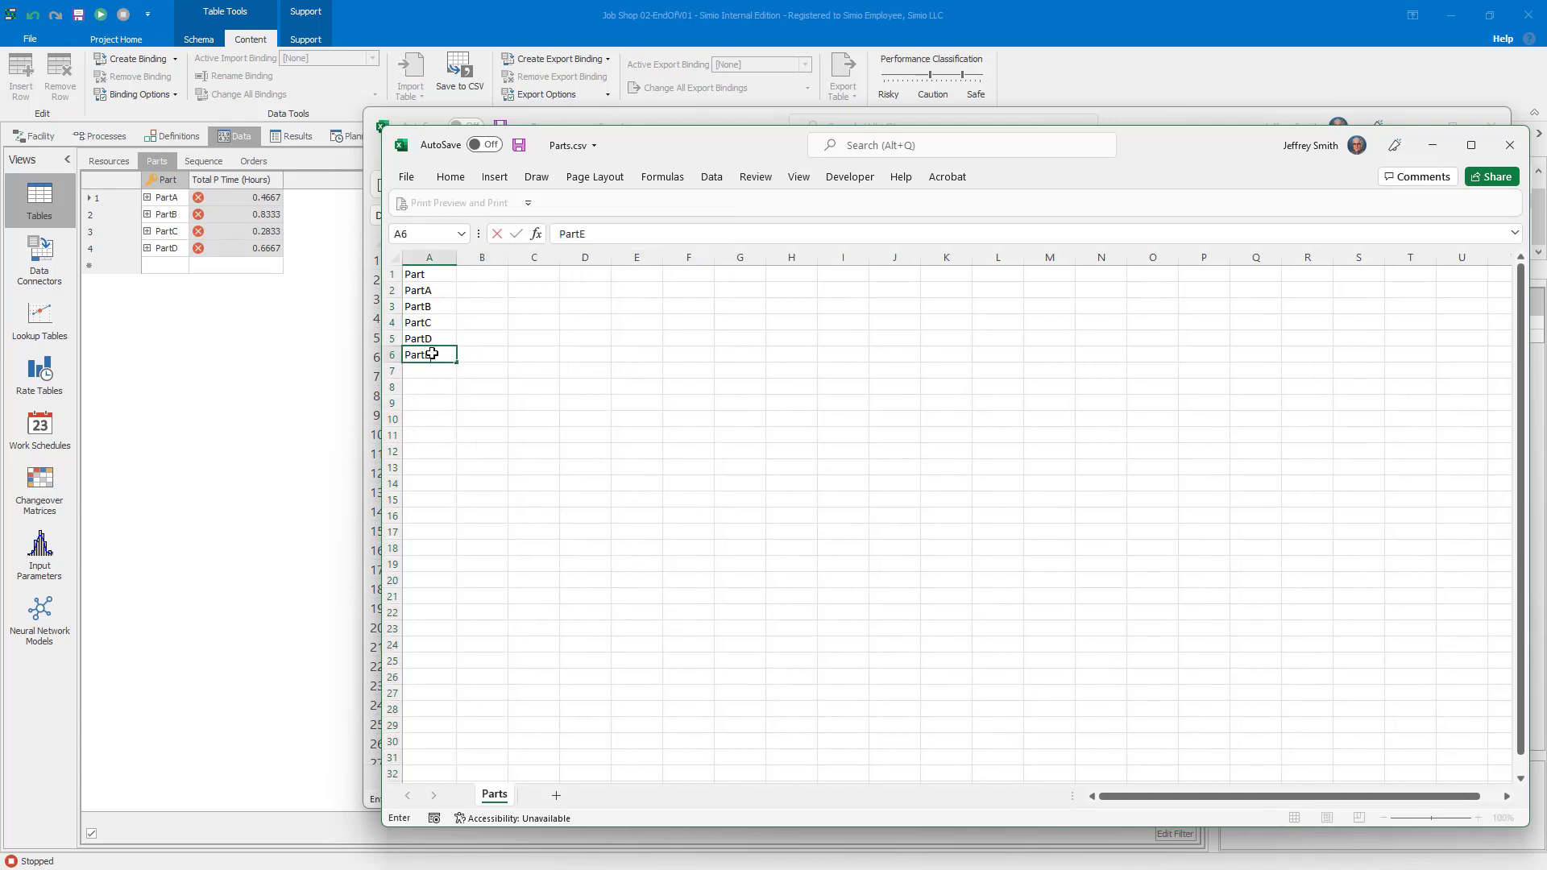
pyautogui.press('Return')
pyautogui.write('Pa')
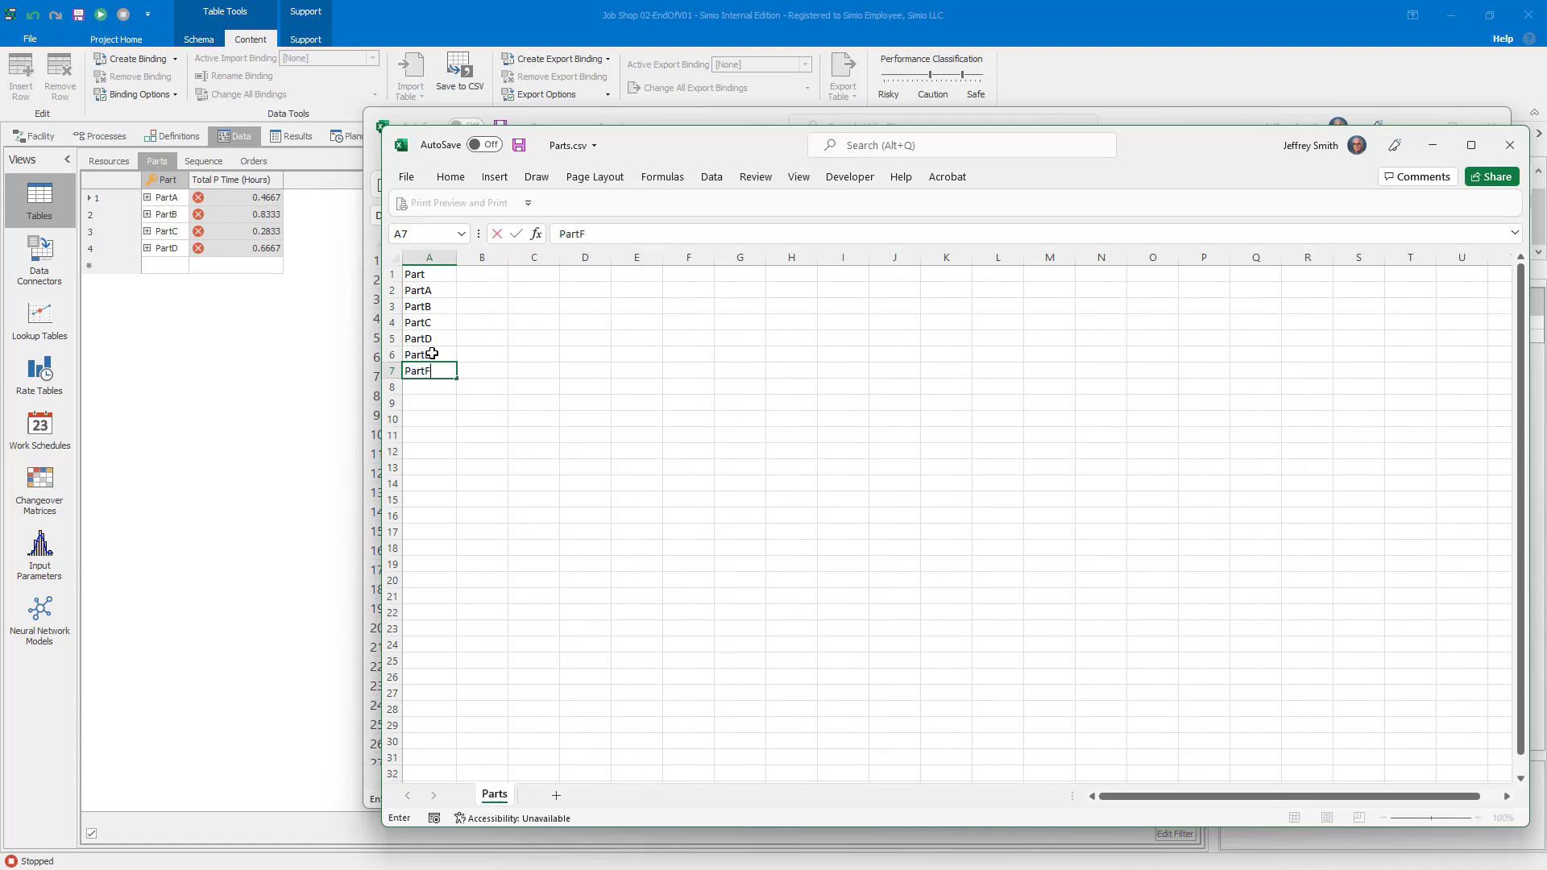
pyautogui.write('rtF')
pyautogui.press('Return')
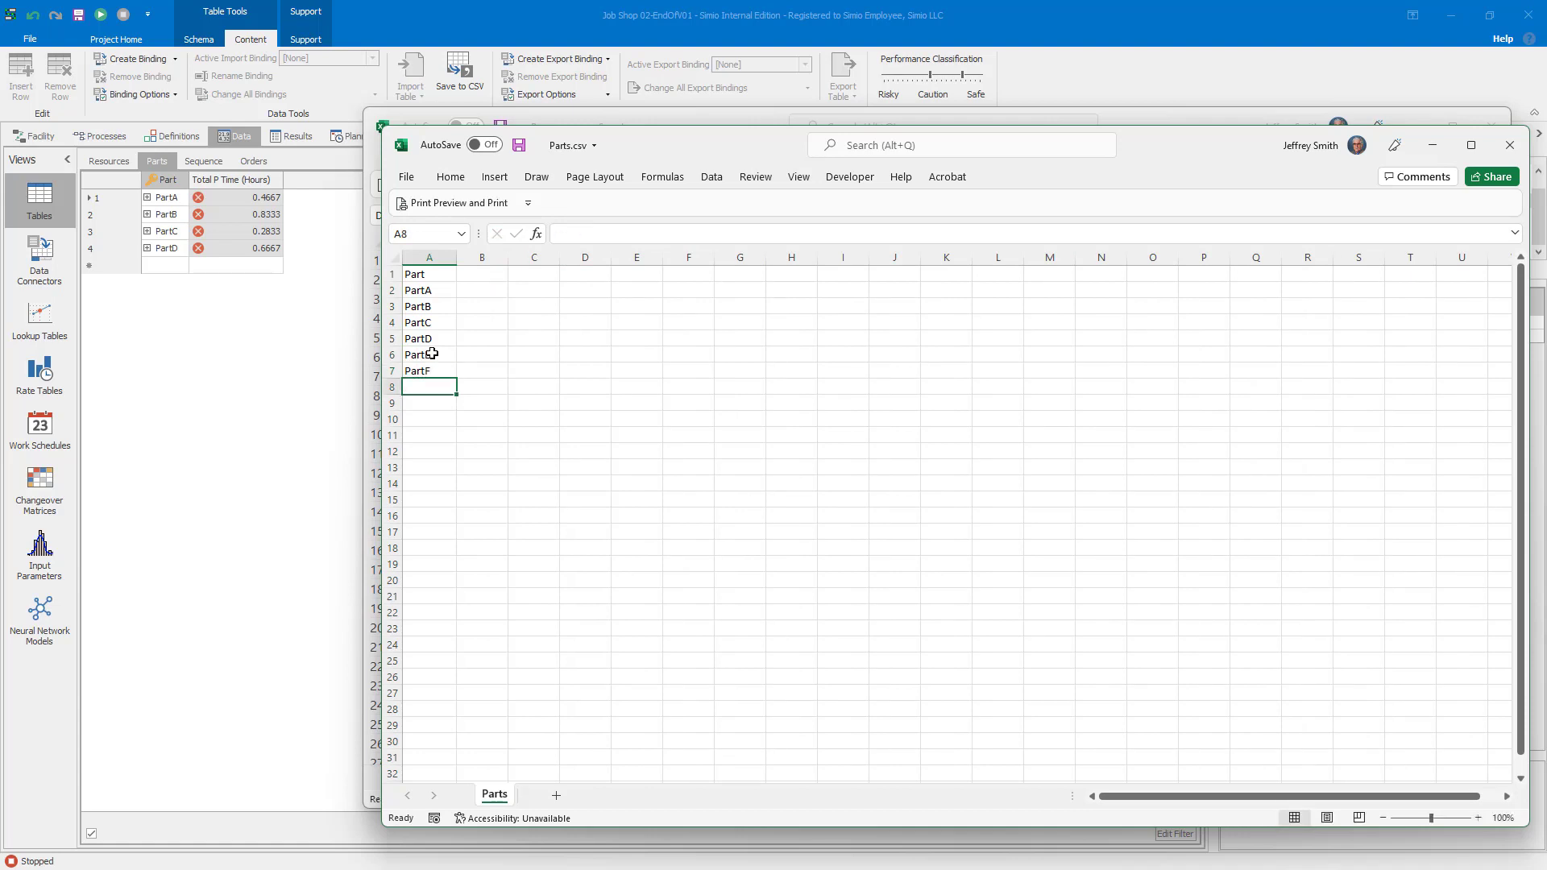
pyautogui.click(518, 145)
# Step: Back in Simio, apply the existing CSV Data Importer1 binding to the Parts table with Parts.csv as its file
pyautogui.click(330, 362)
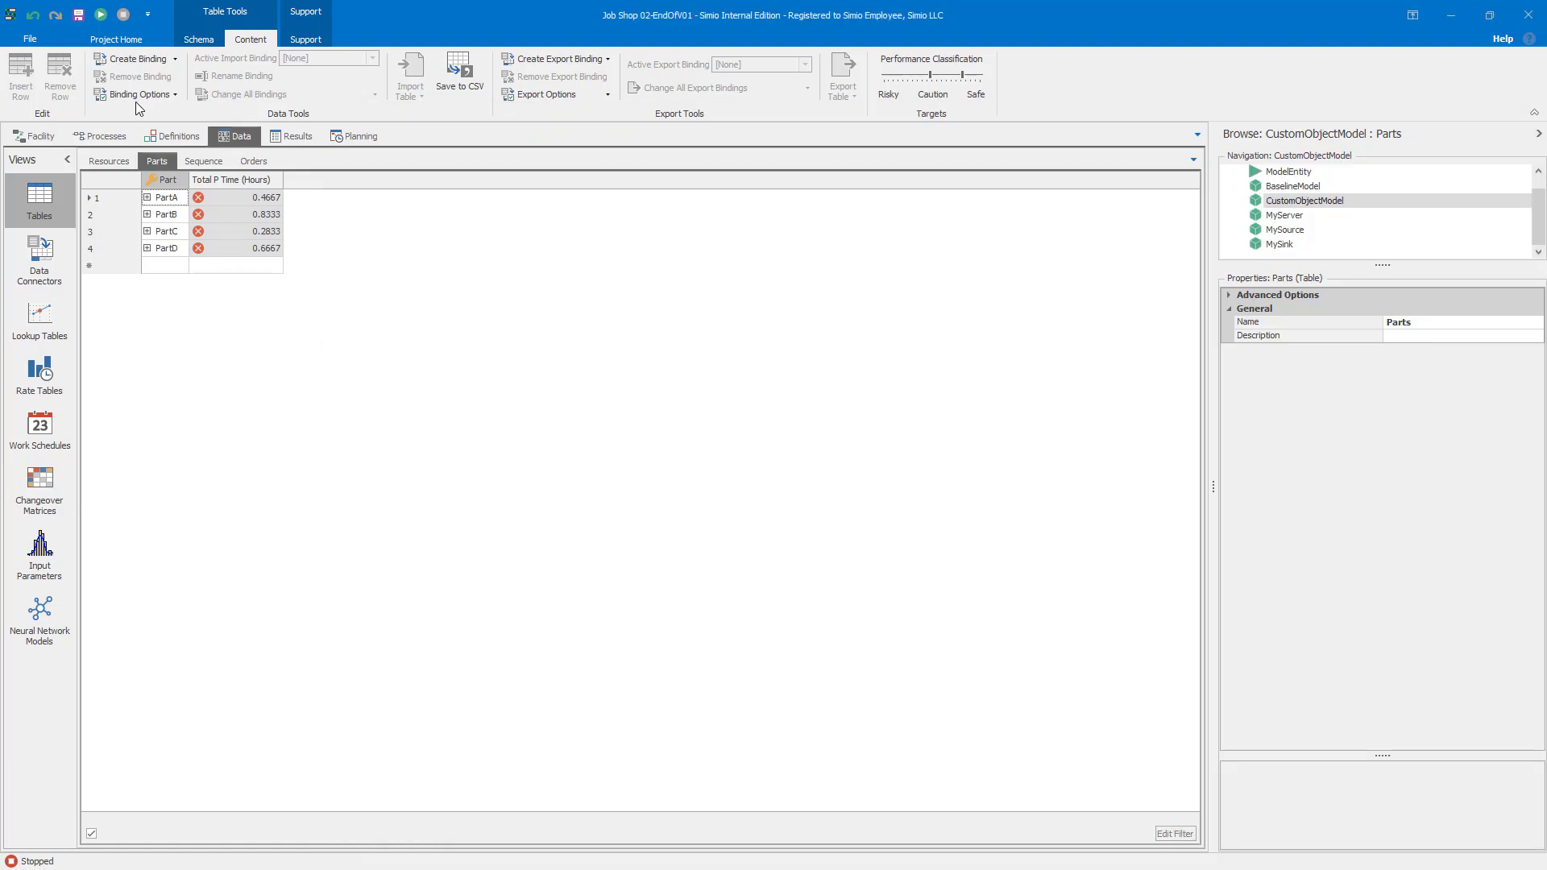
pyautogui.click(161, 63)
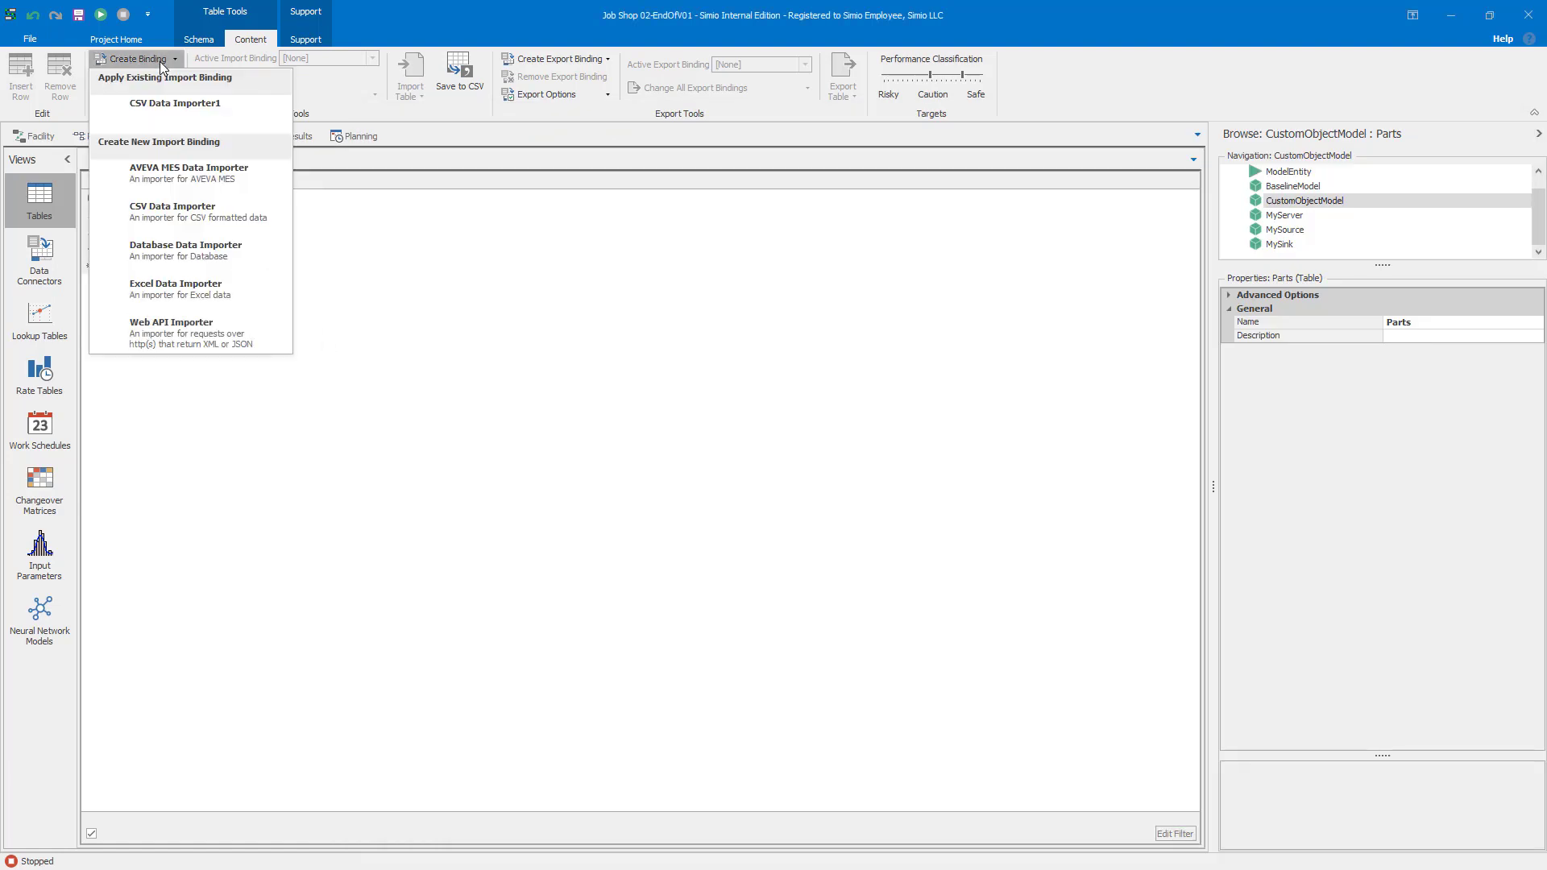
pyautogui.click(166, 110)
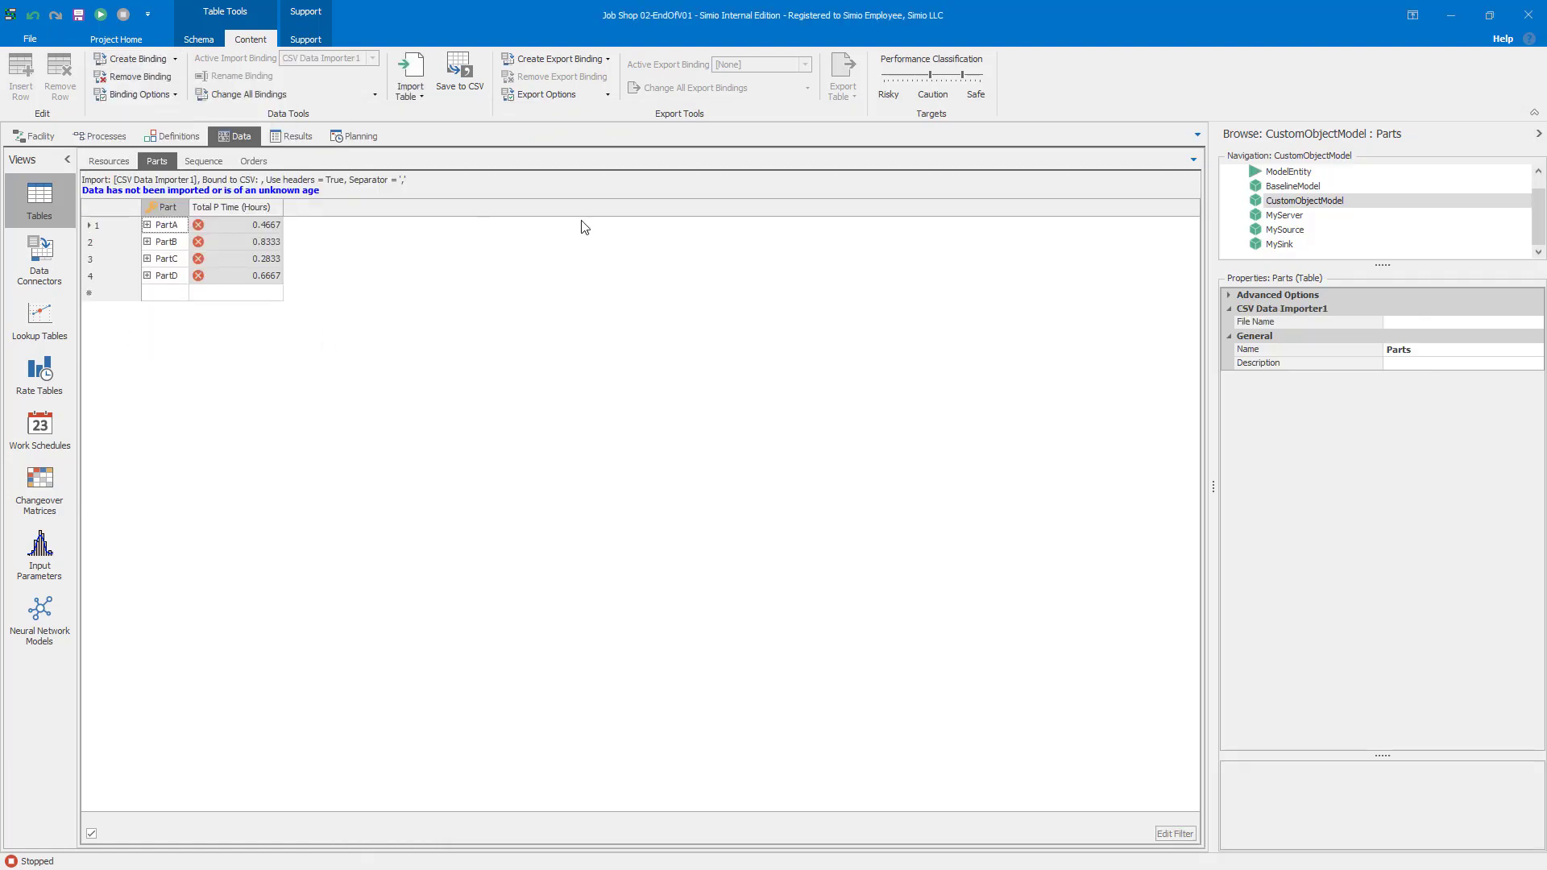
pyautogui.click(1406, 323)
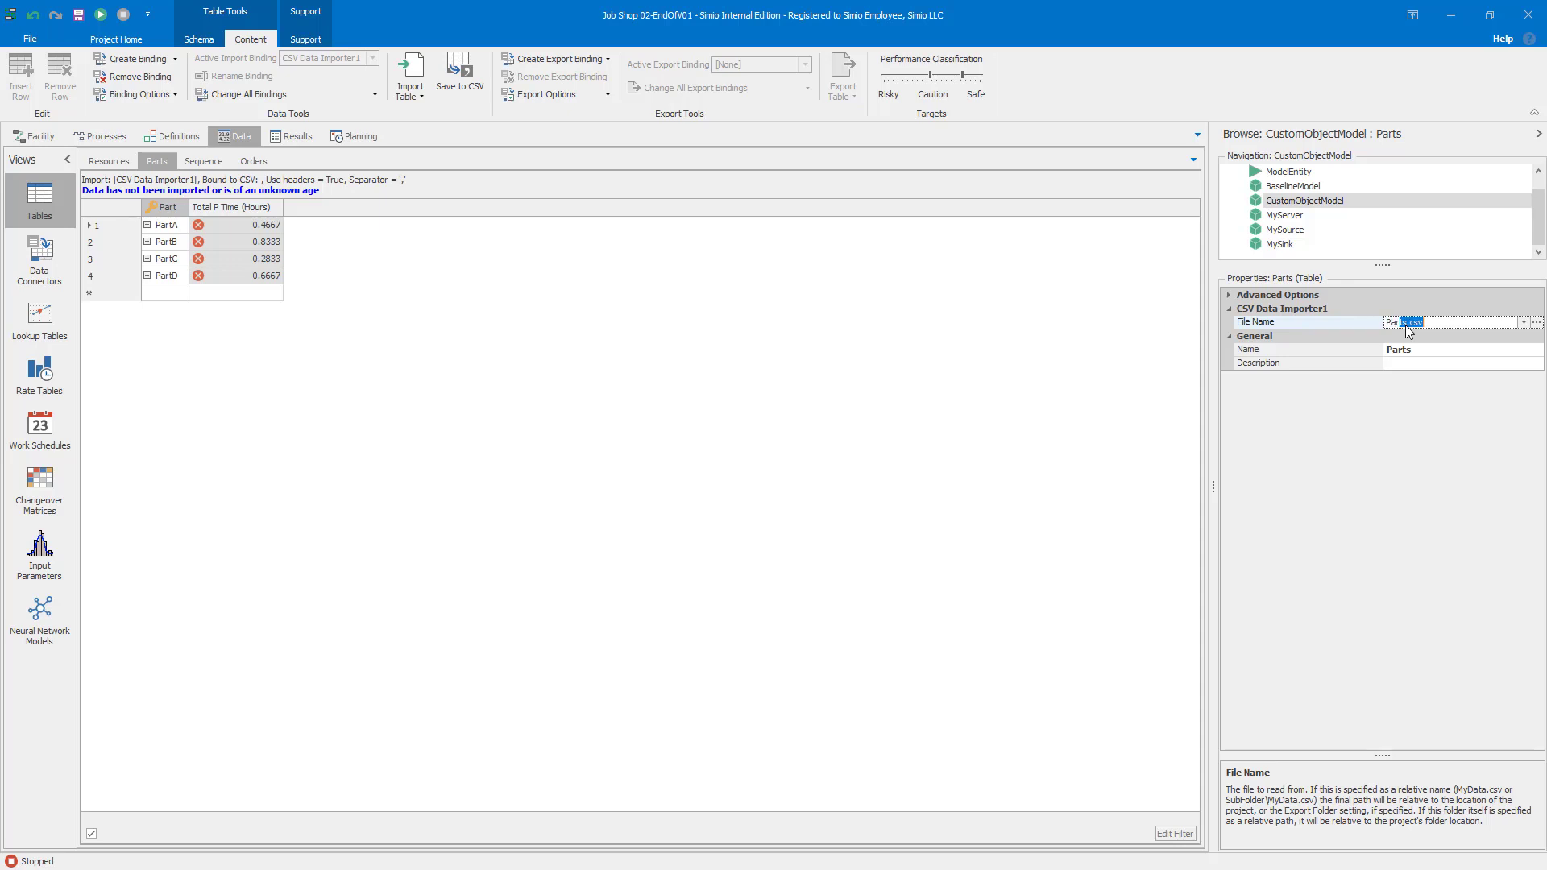
pyautogui.press('Return')
# Step: Import the Parts table data through its CSV binding
pyautogui.click(139, 95)
pyautogui.click(253, 394)
pyautogui.click(410, 74)
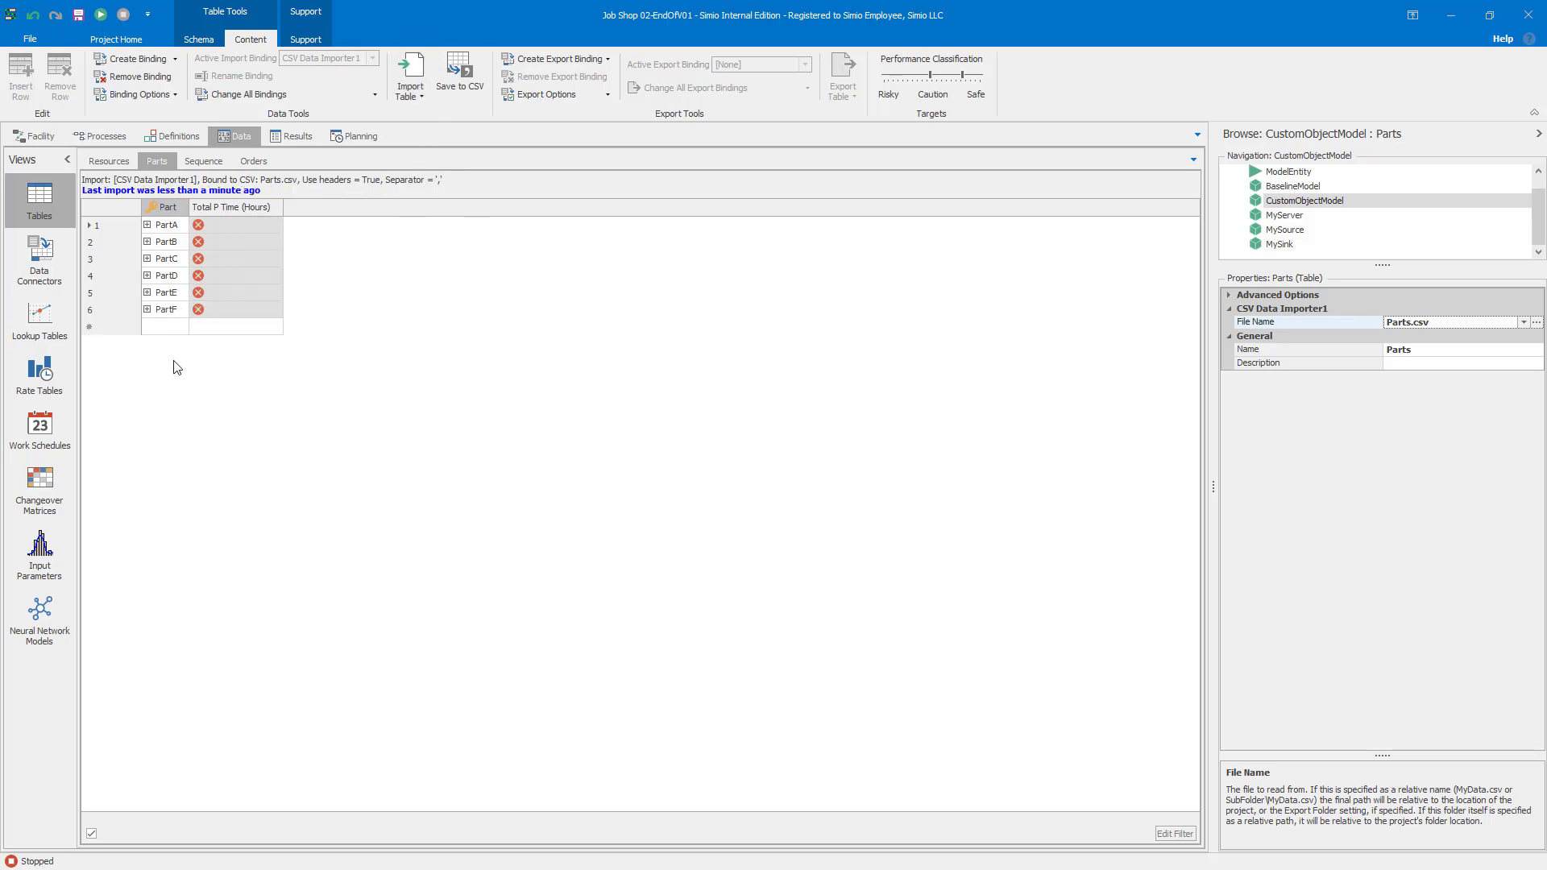
# Step: Expand PartE's row to check its related Sequence and Orders records, and collapse it again
pyautogui.click(147, 294)
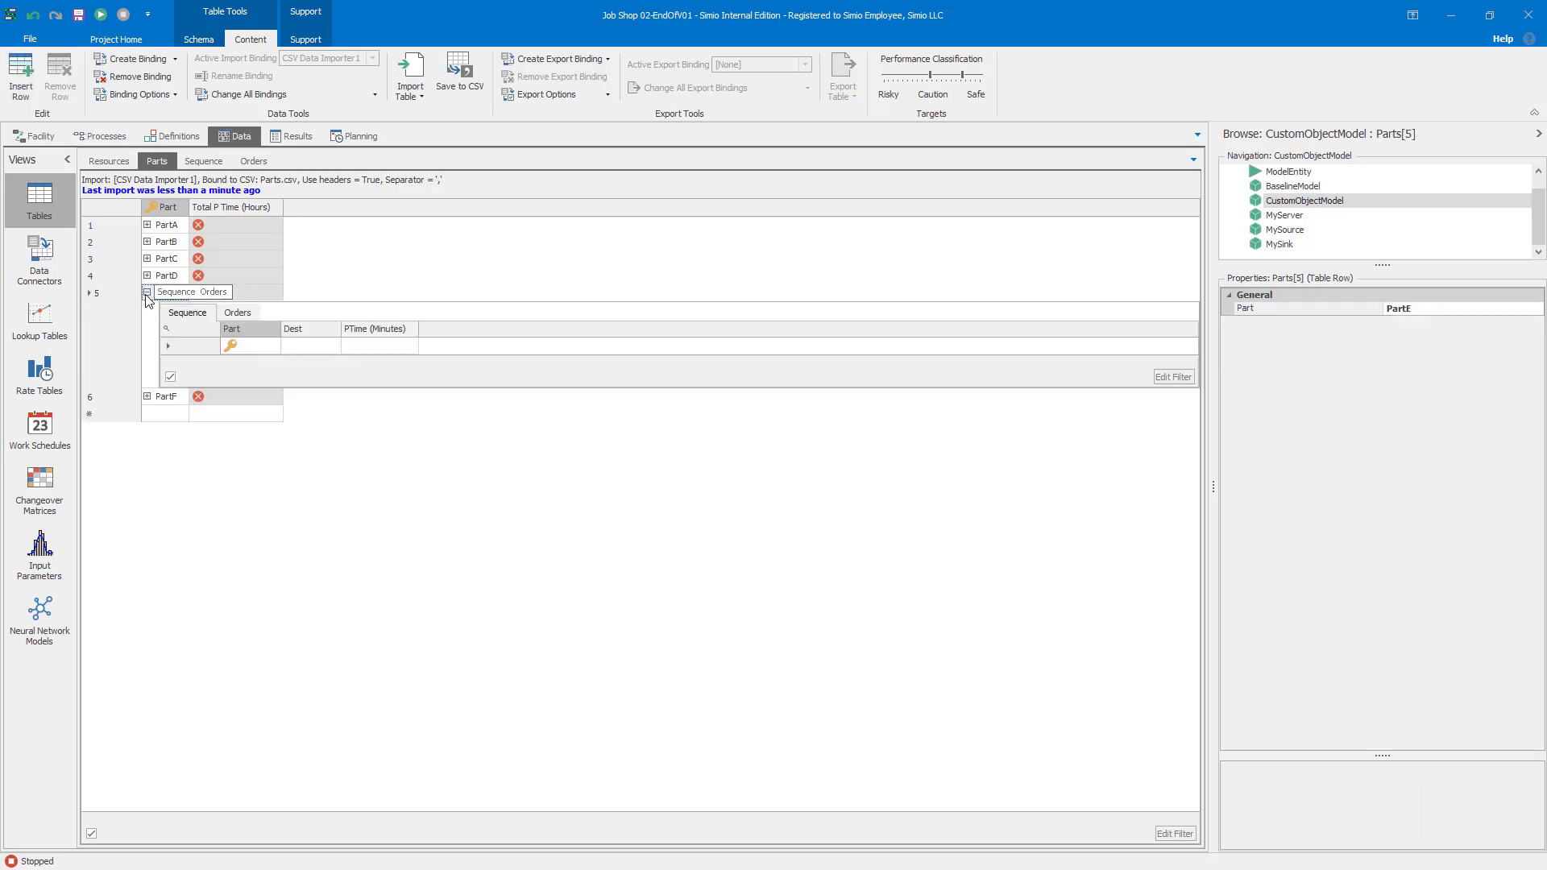
pyautogui.click(233, 314)
pyautogui.click(194, 315)
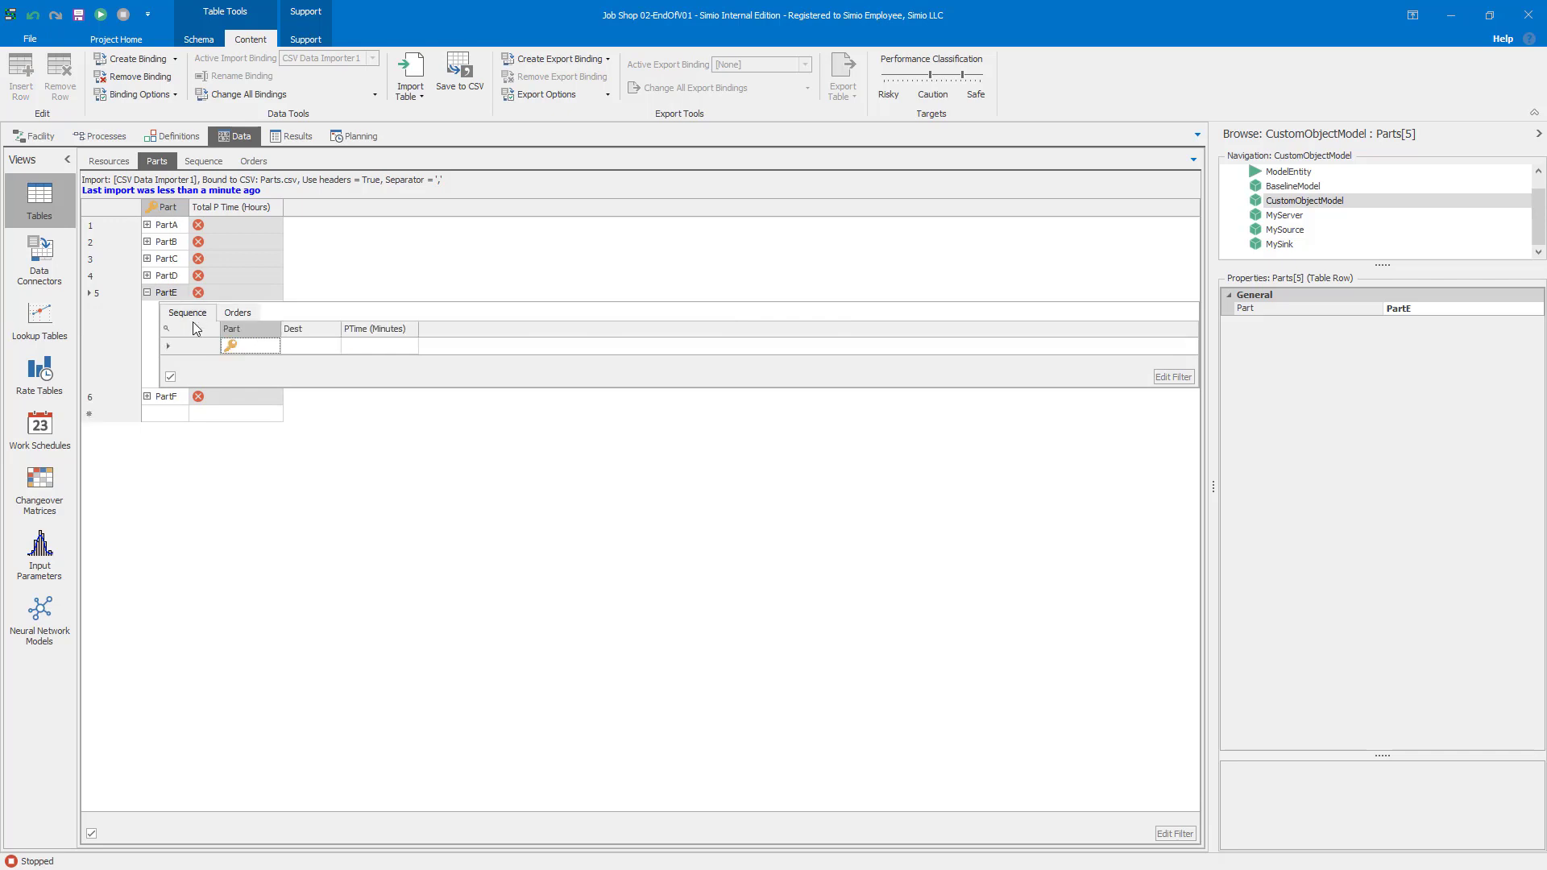
pyautogui.click(146, 293)
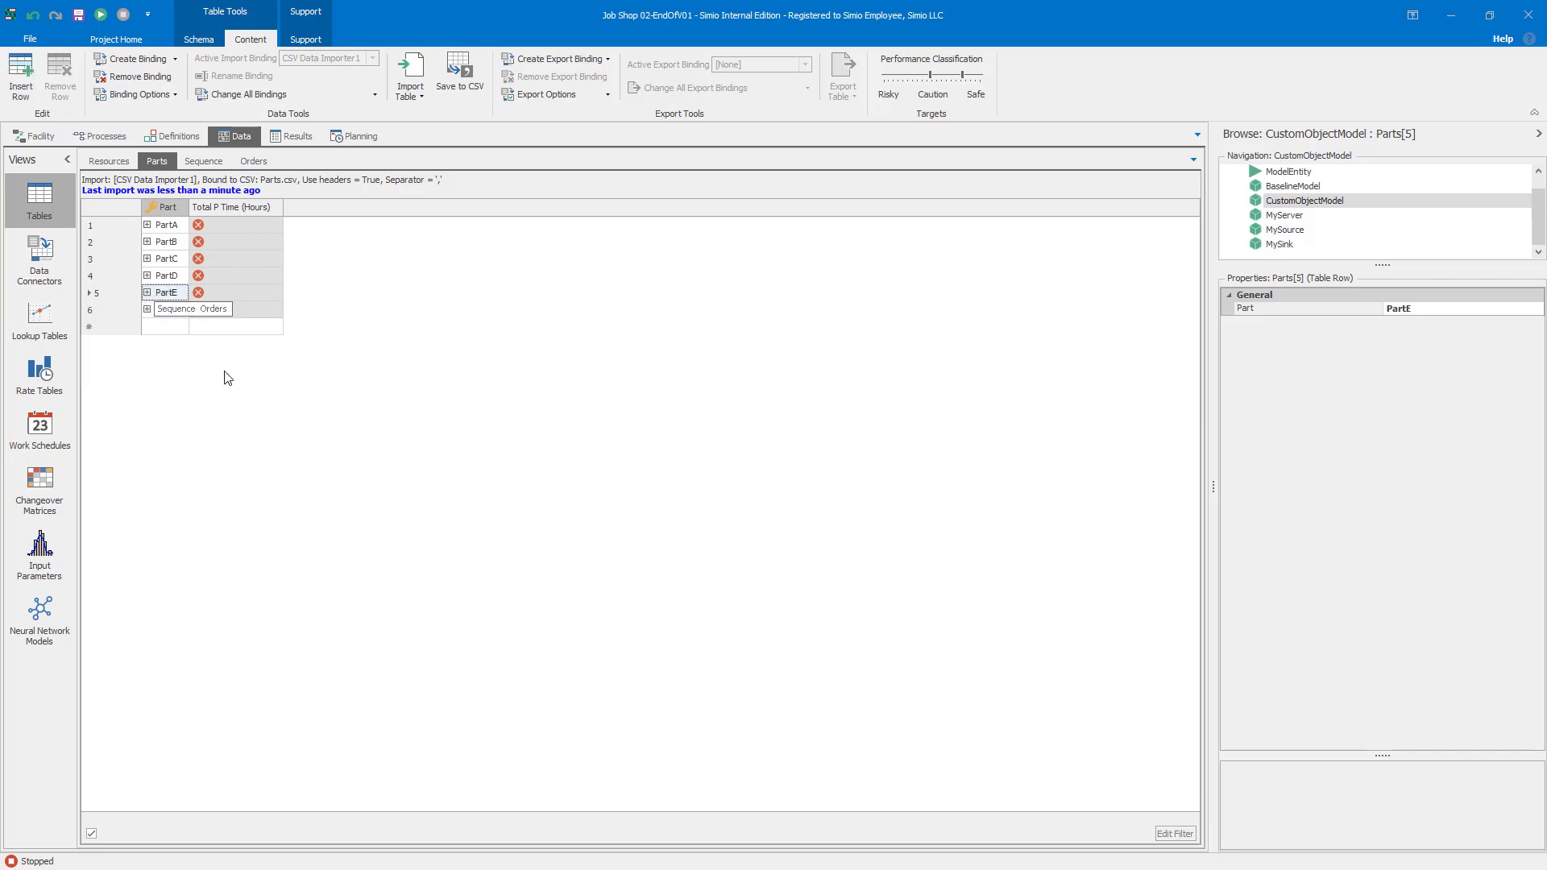
# Step: Export the Sequence data table to Sequence.csv, replacing the existing file
pyautogui.click(207, 161)
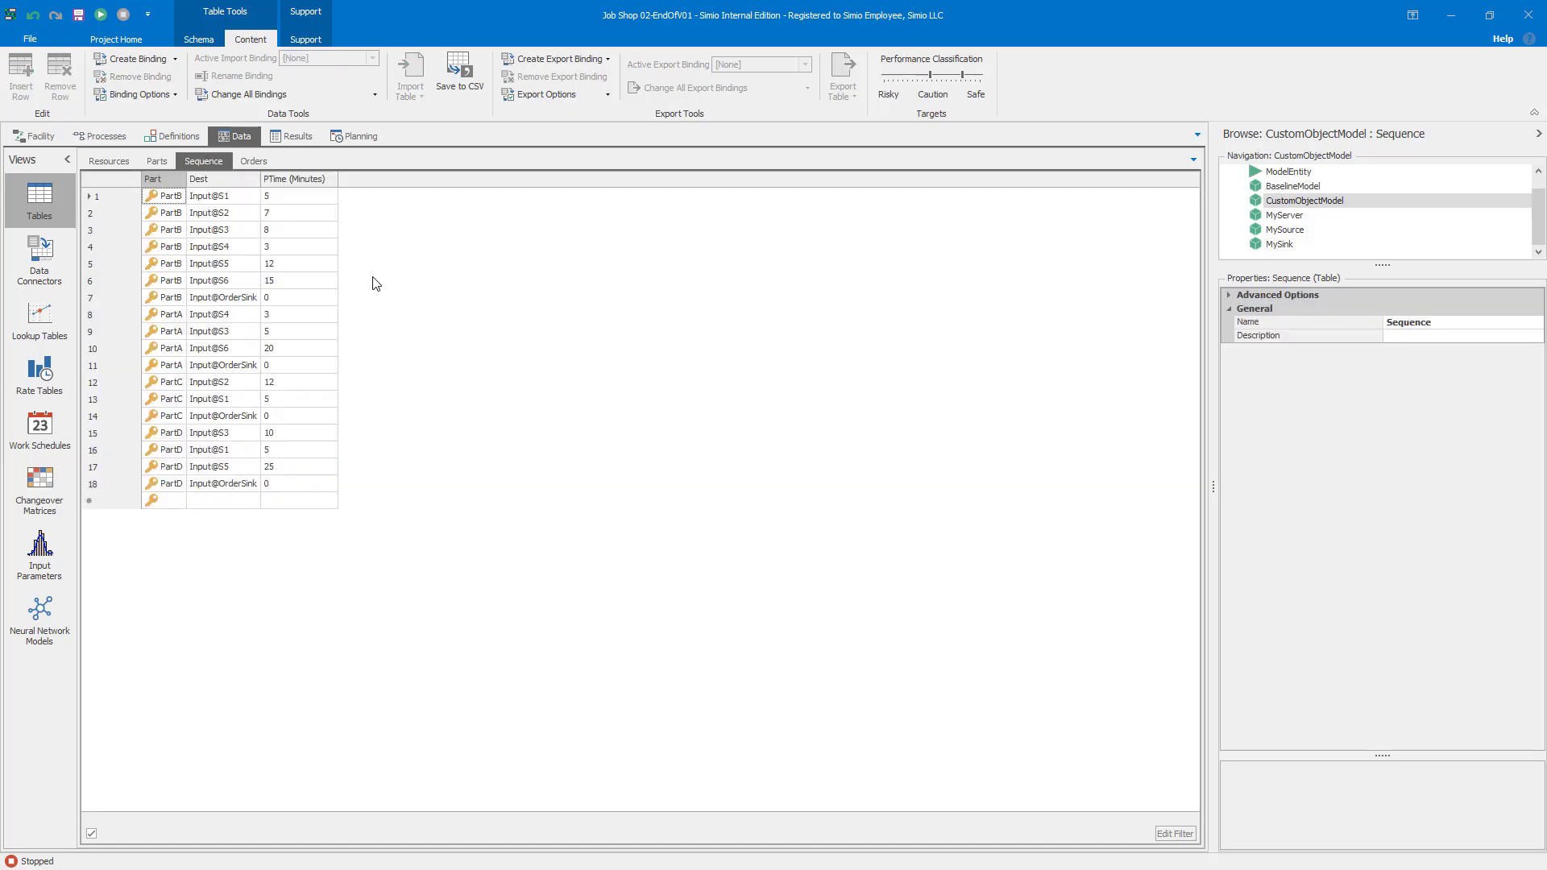
pyautogui.click(451, 81)
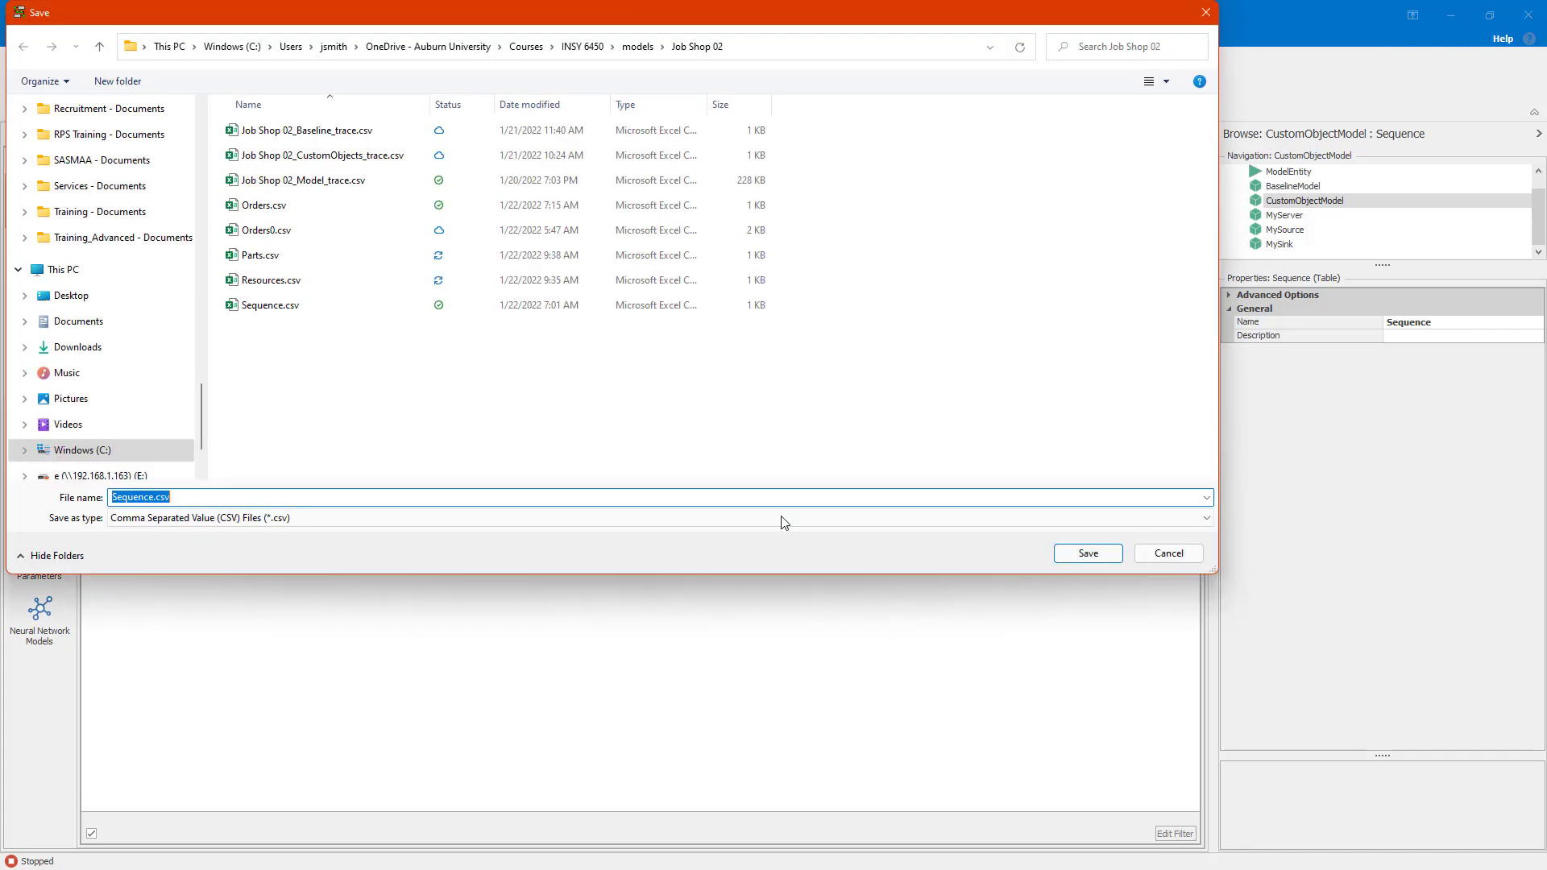
pyautogui.click(1088, 555)
pyautogui.click(821, 448)
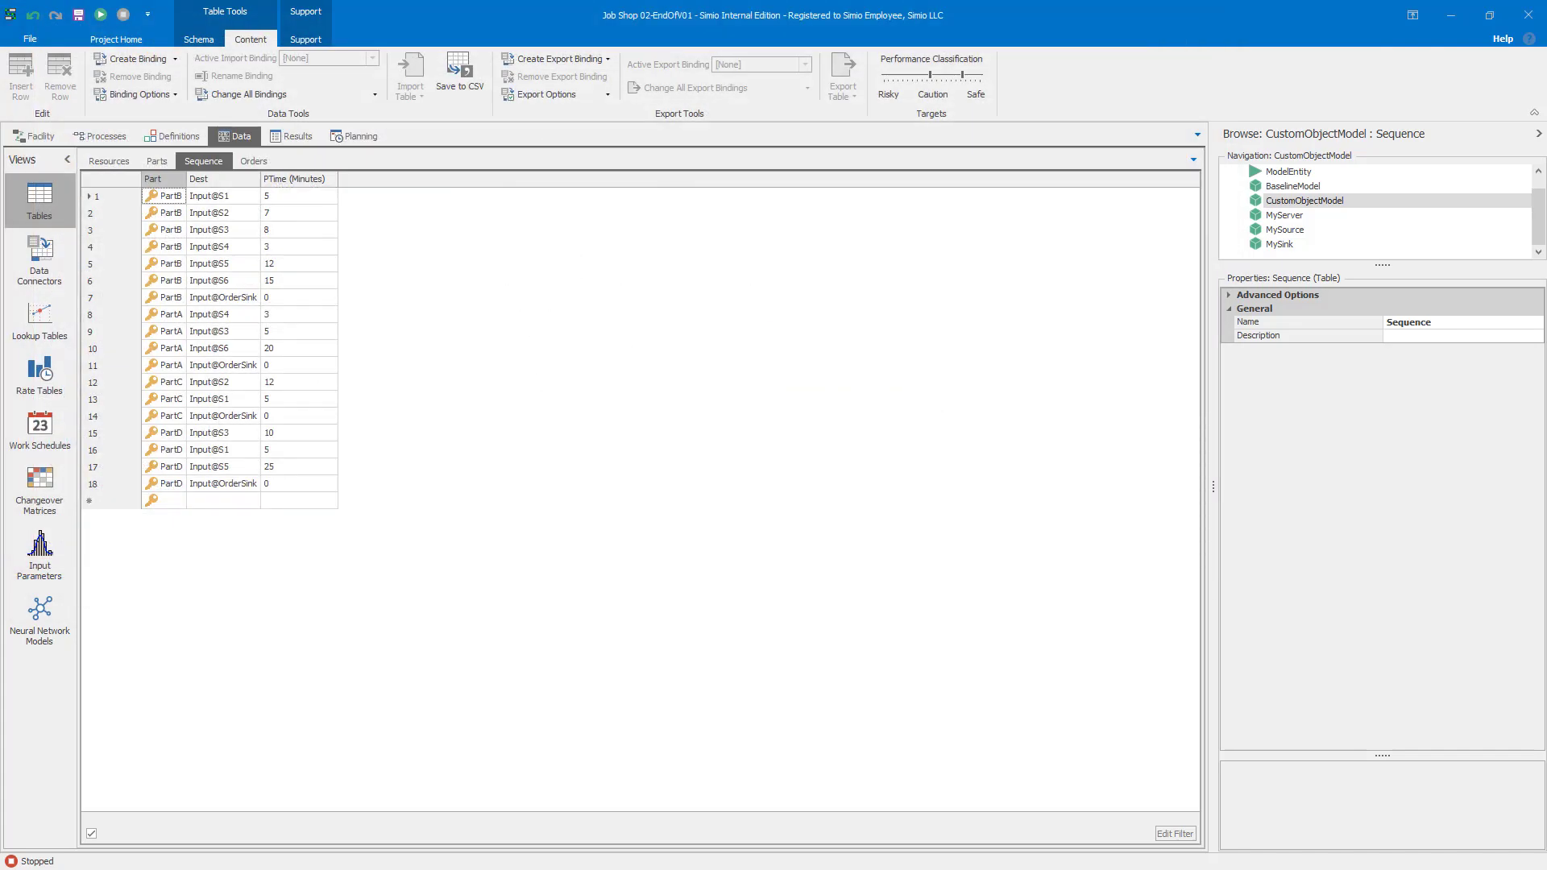
# Step: Apply the existing CSV Data Importer1 binding to the Sequence table with Sequence.csv as its file, and switch to Excel
pyautogui.click(176, 59)
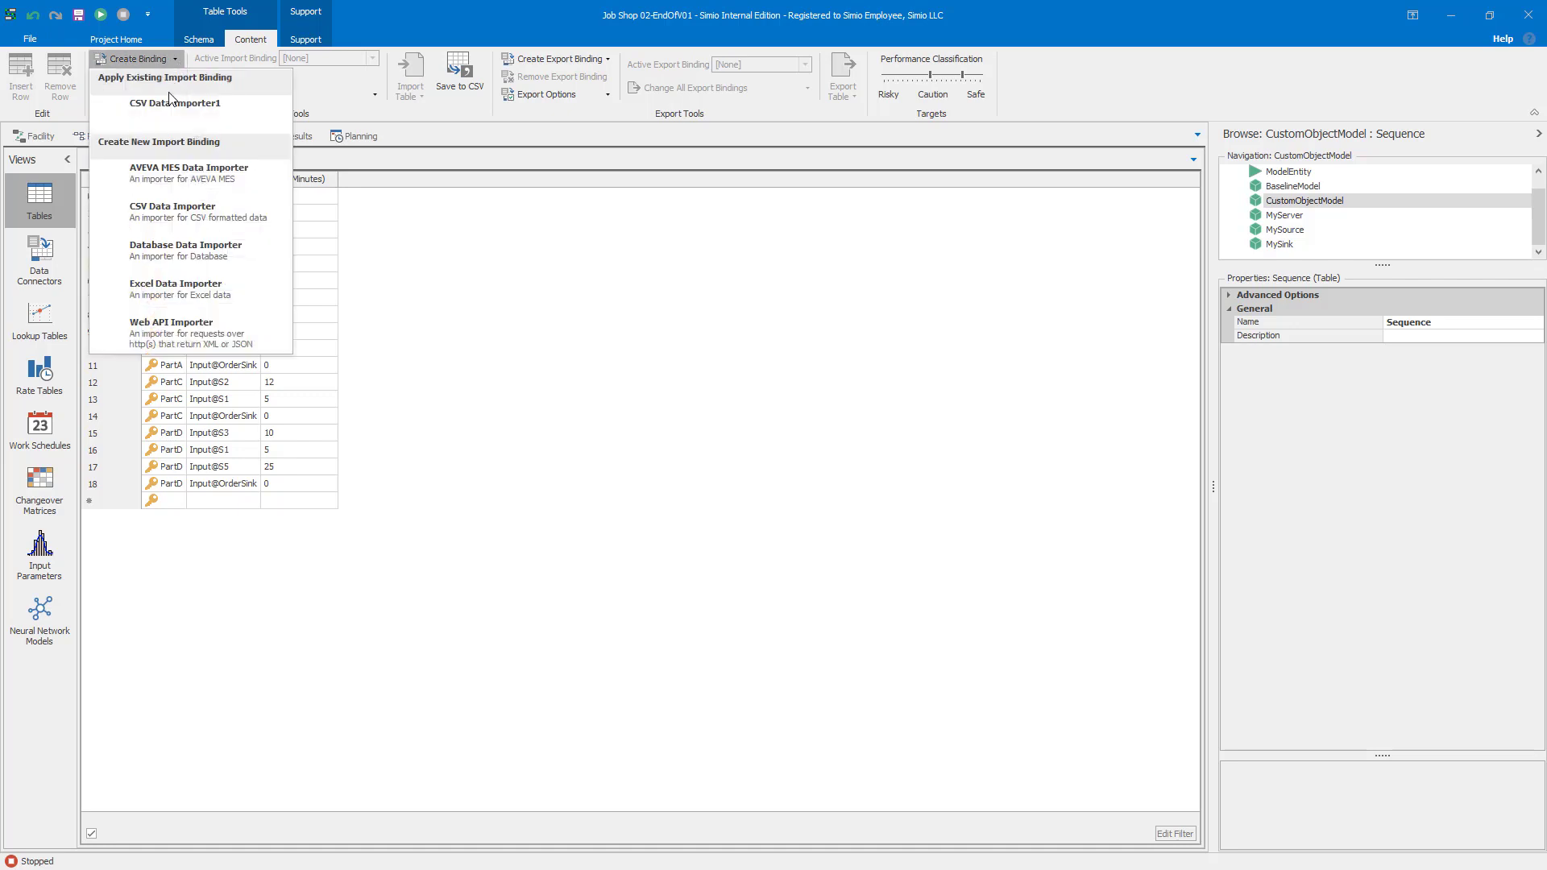
pyautogui.click(173, 103)
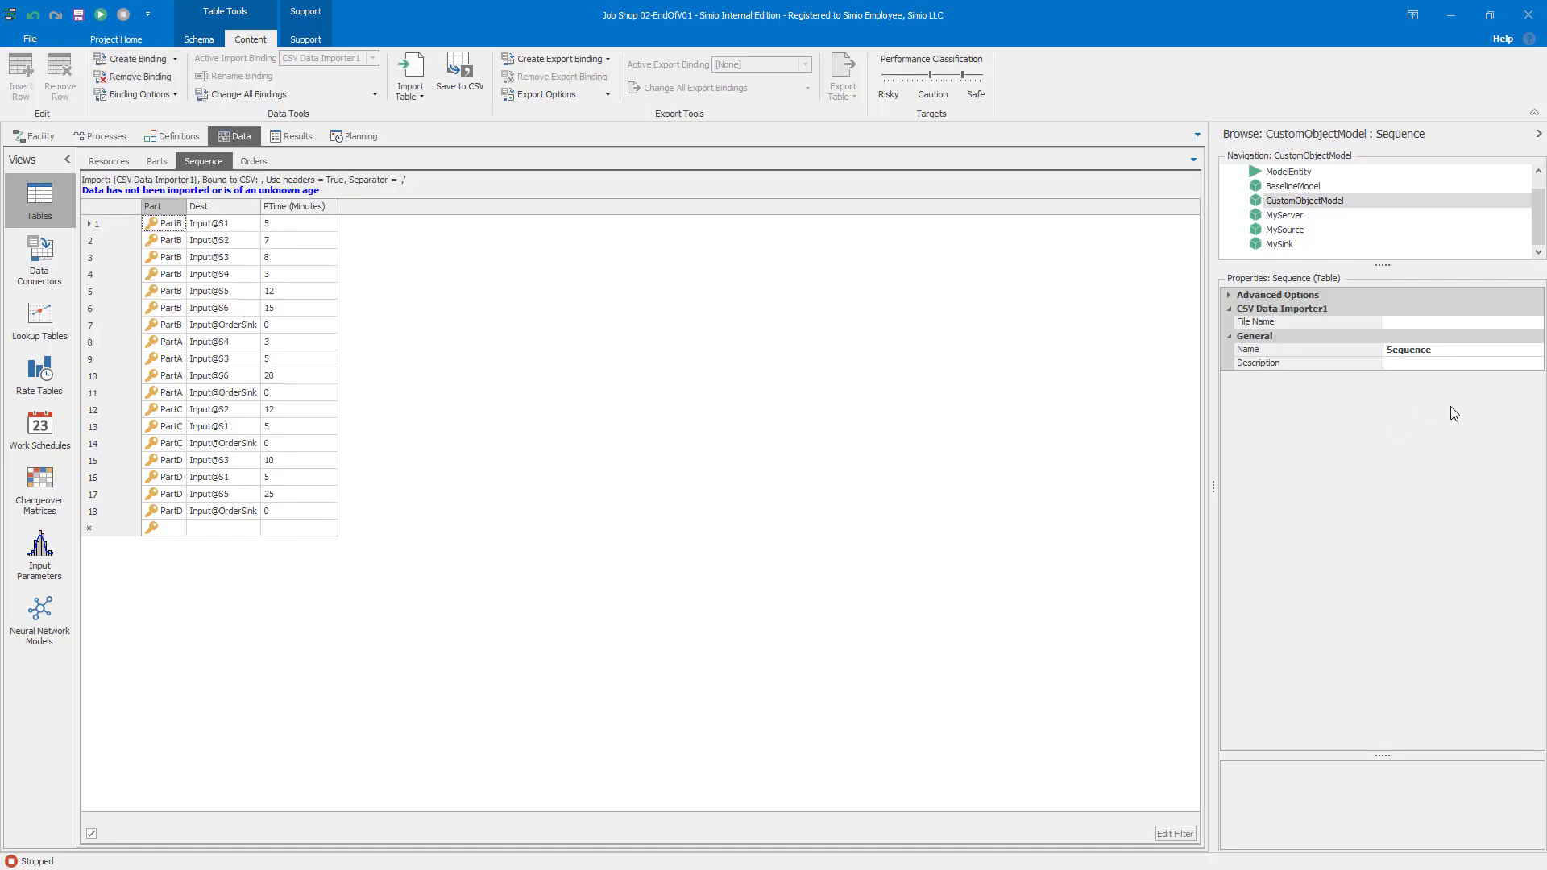
pyautogui.click(1410, 325)
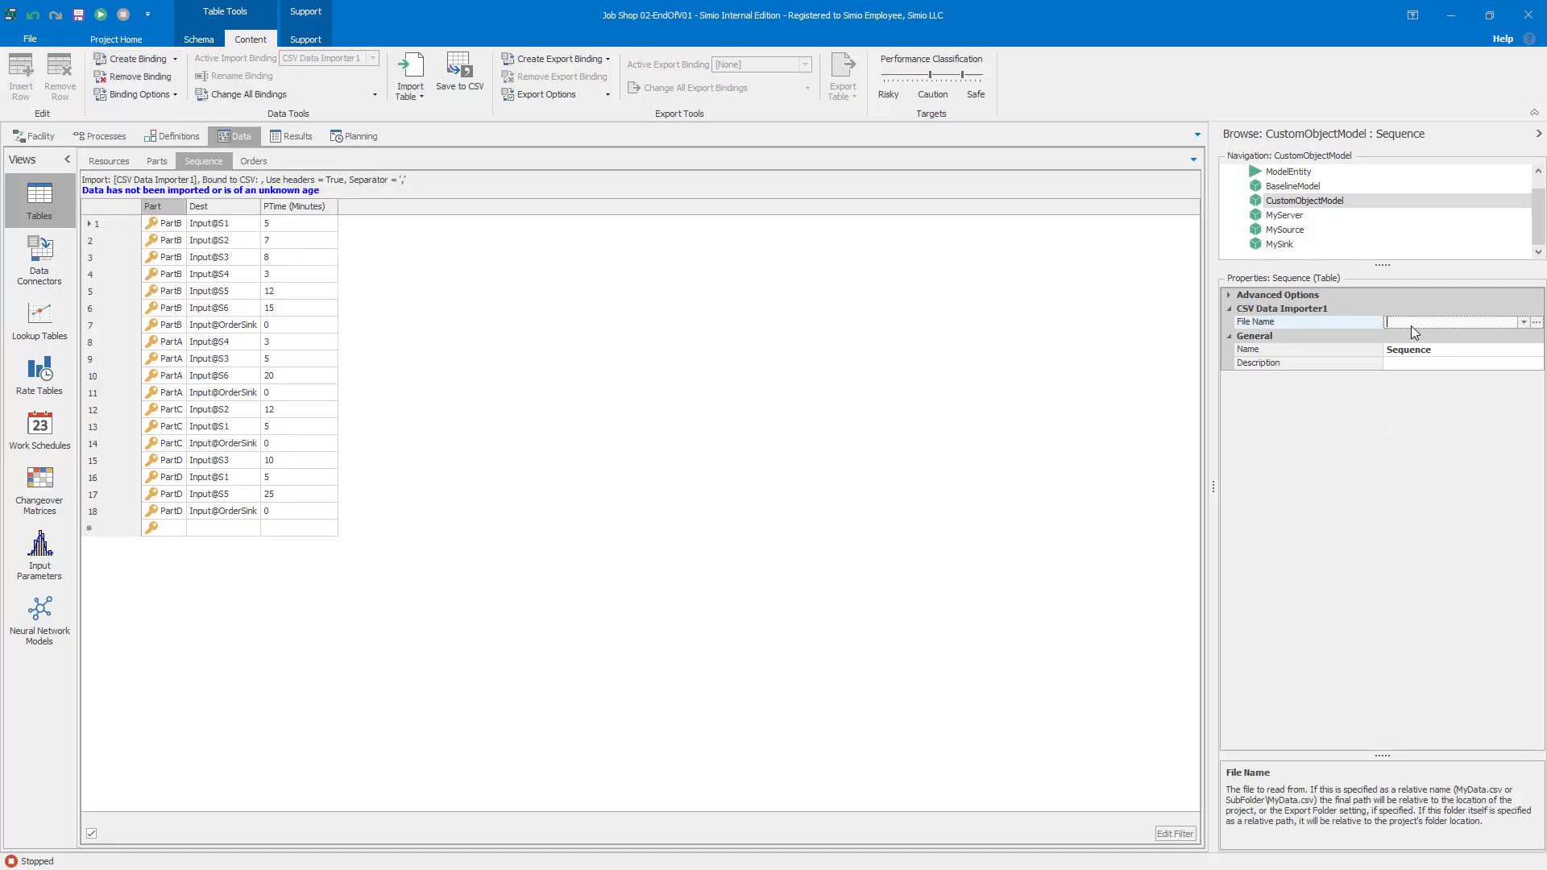
pyautogui.press('Return')
pyautogui.hotkey('alt', 'Tab')
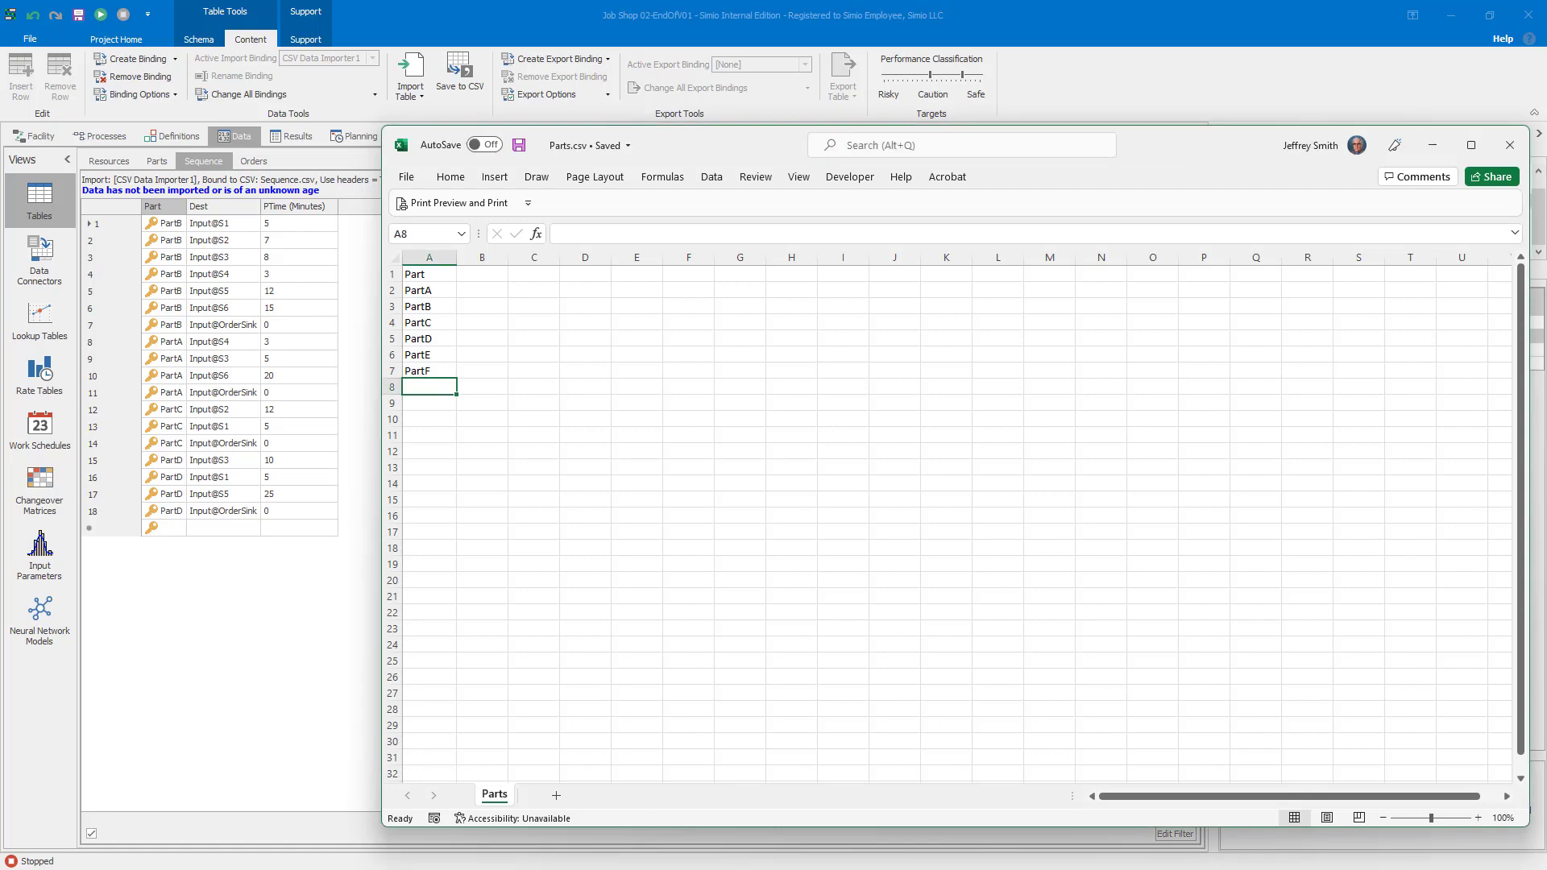
# Step: Open Sequence.csv in Excel and widen the Dest column to fit the full destination names
pyautogui.hotkey('alt', 'F4')
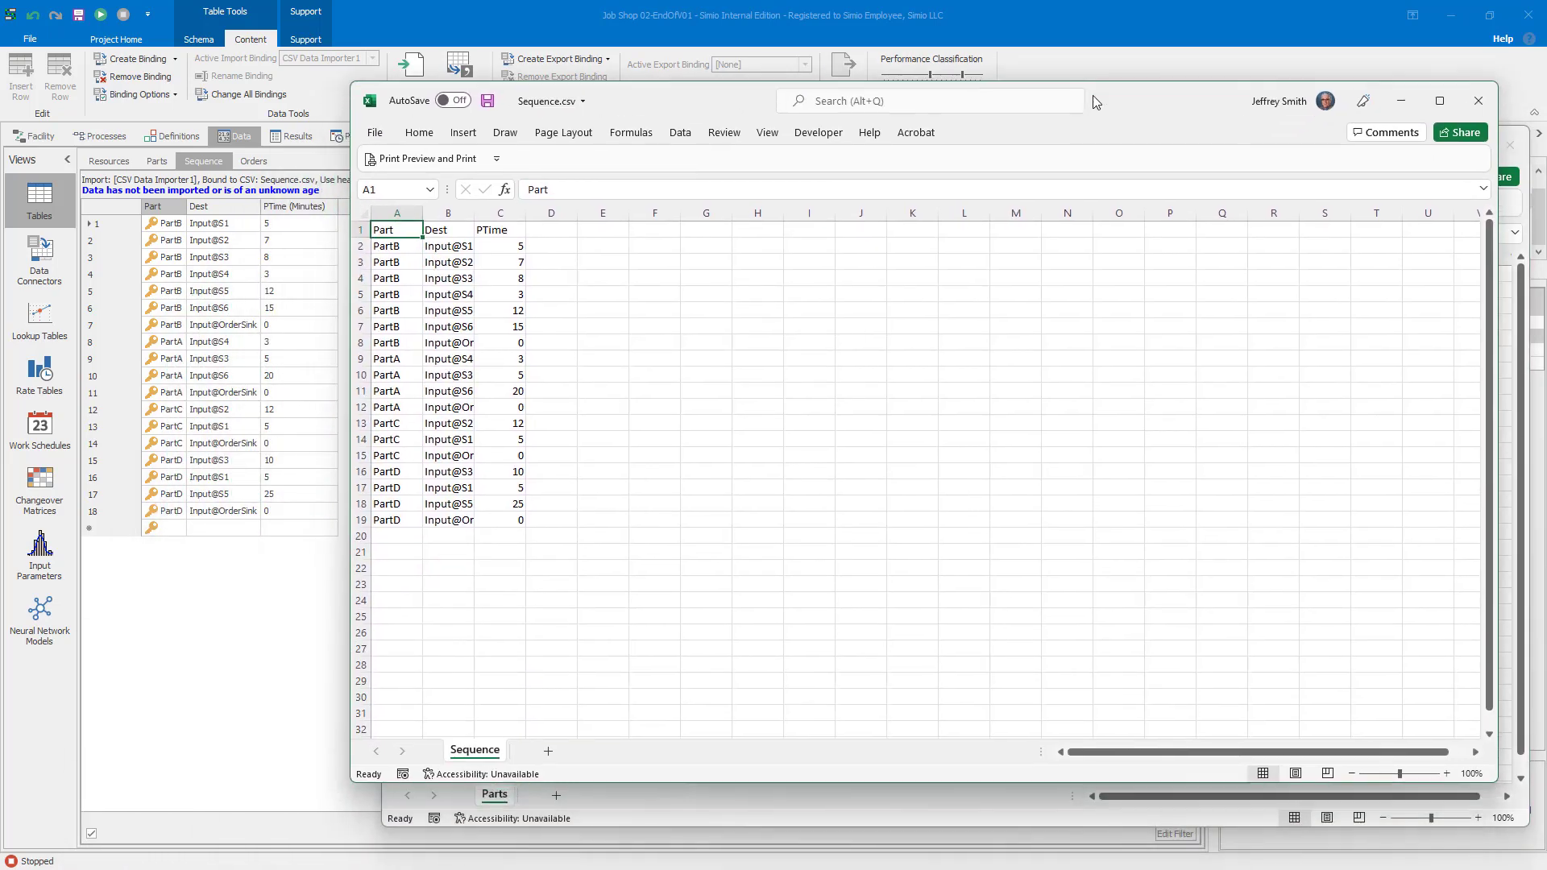
pyautogui.moveTo(475, 213); pyautogui.dragTo(525, 213)
pyautogui.click(697, 369)
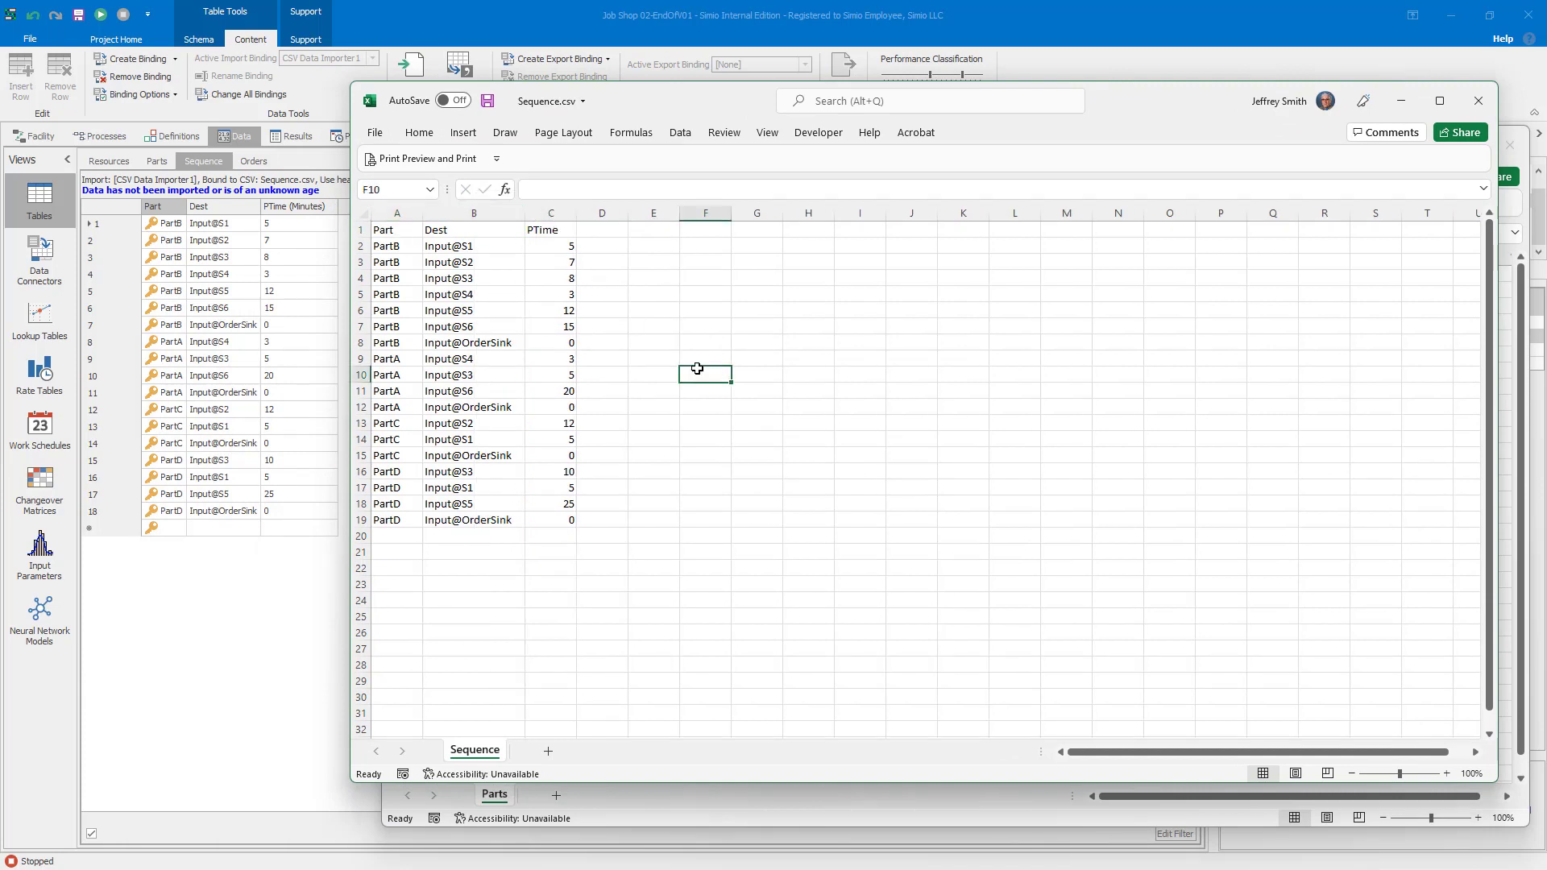
# Step: Add a sequence entry in row 20 with part PartE, destination Input@S7 and PTime 10
pyautogui.click(412, 534)
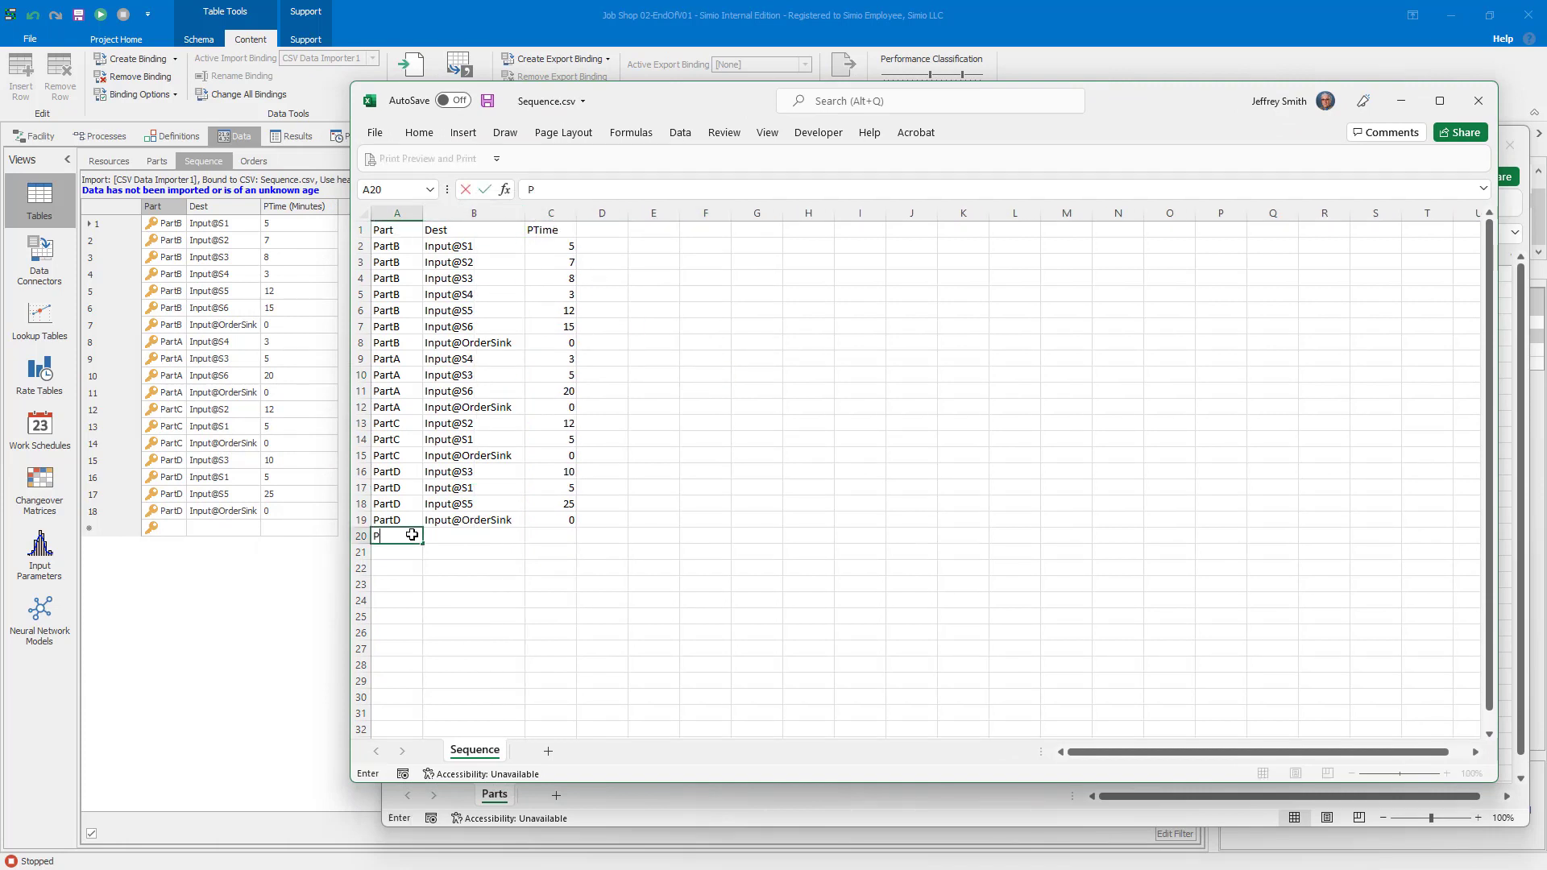
pyautogui.write('PartE')
pyautogui.press('Return')
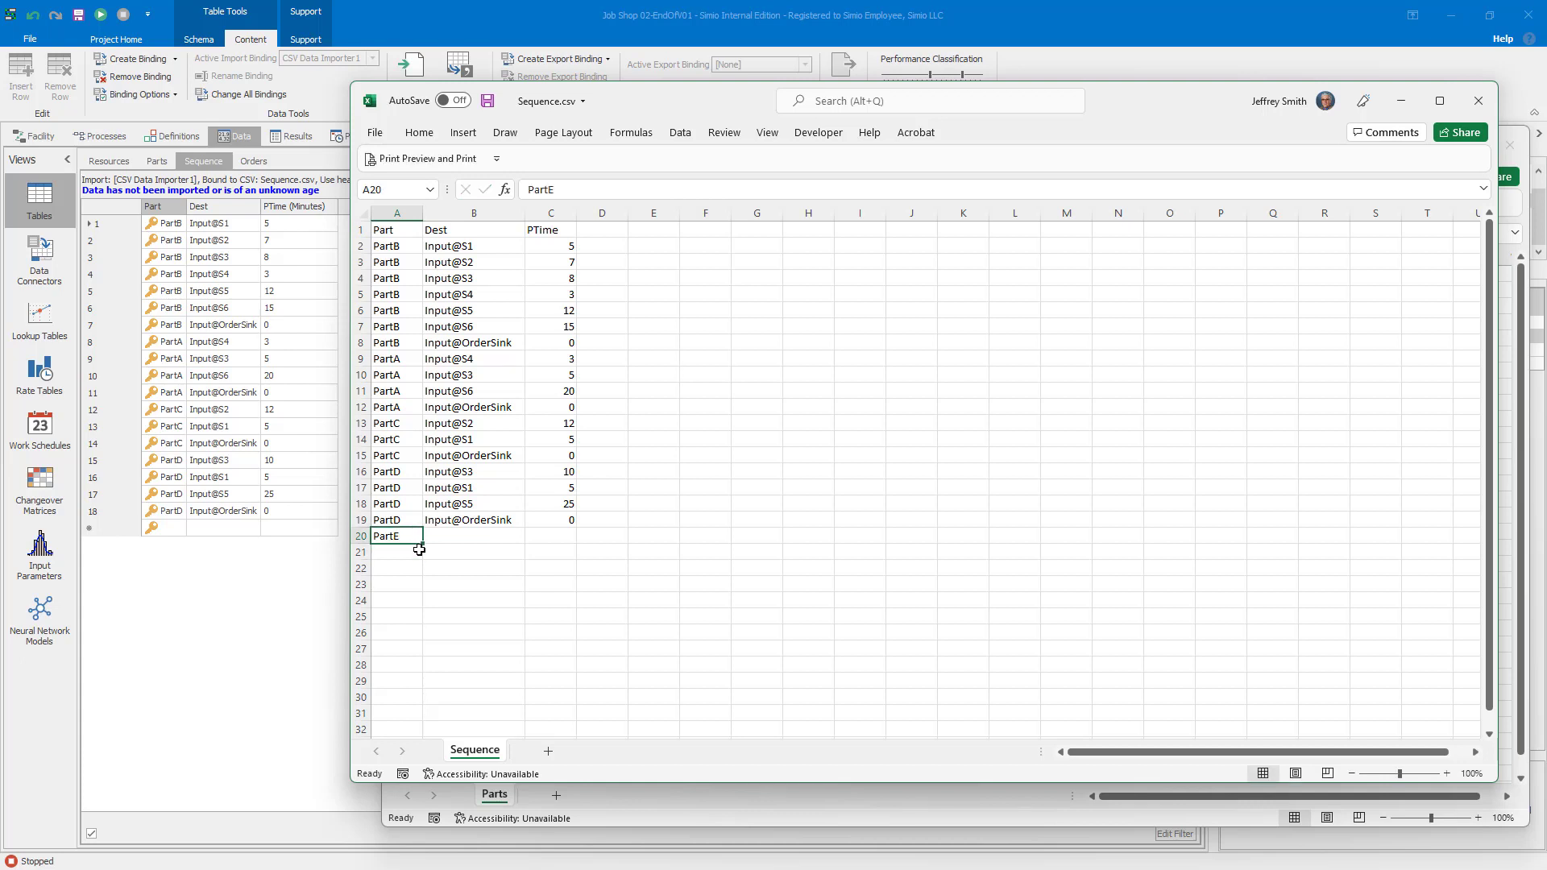
pyautogui.click(444, 533)
pyautogui.write('Input@S7')
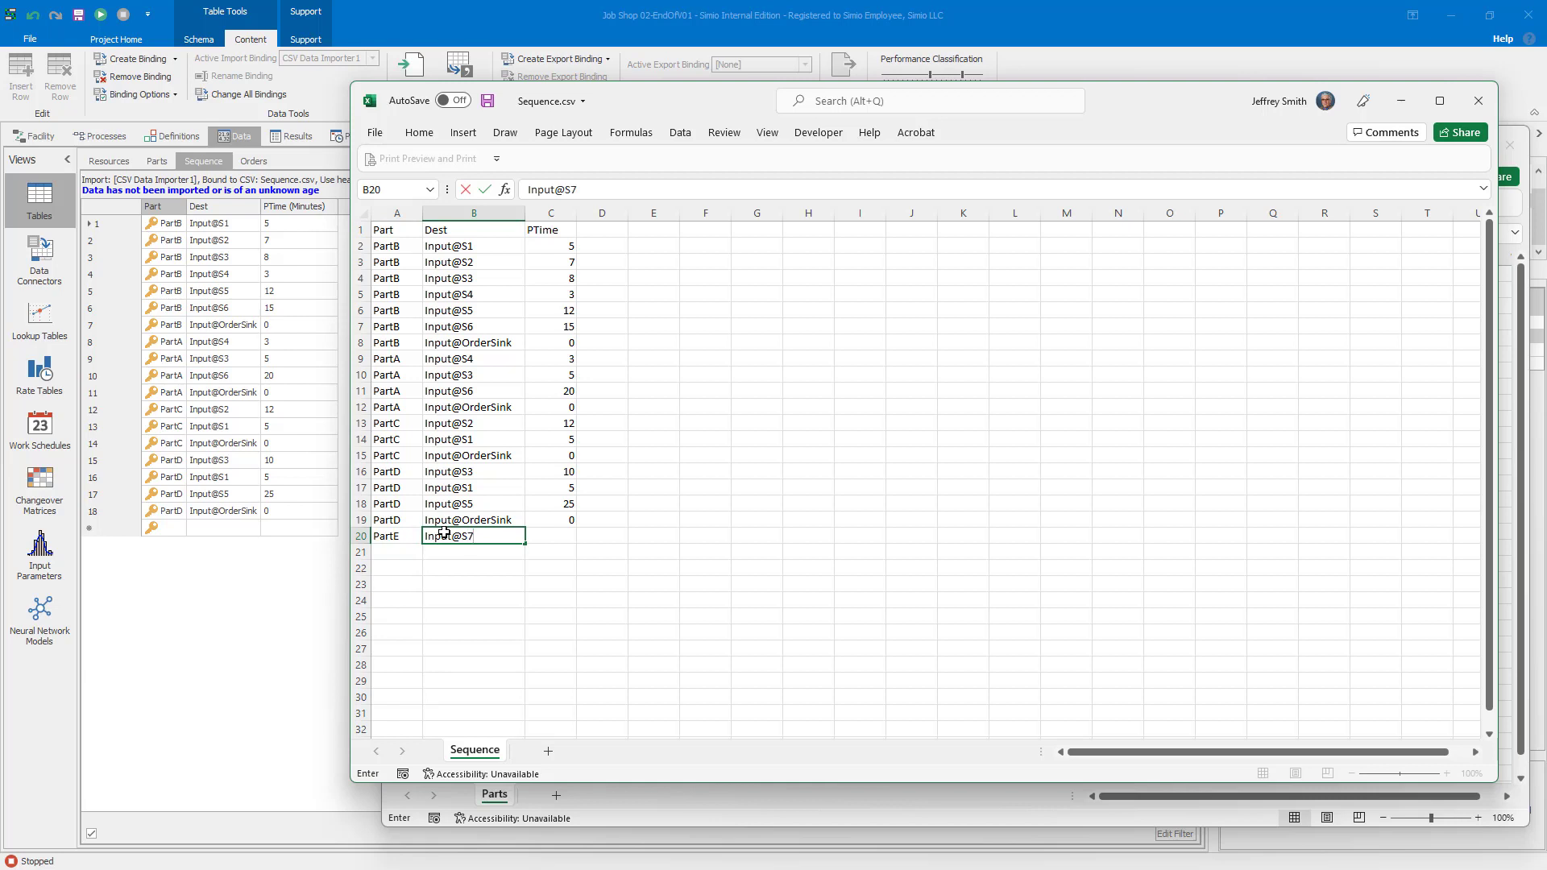
pyautogui.press('Tab')
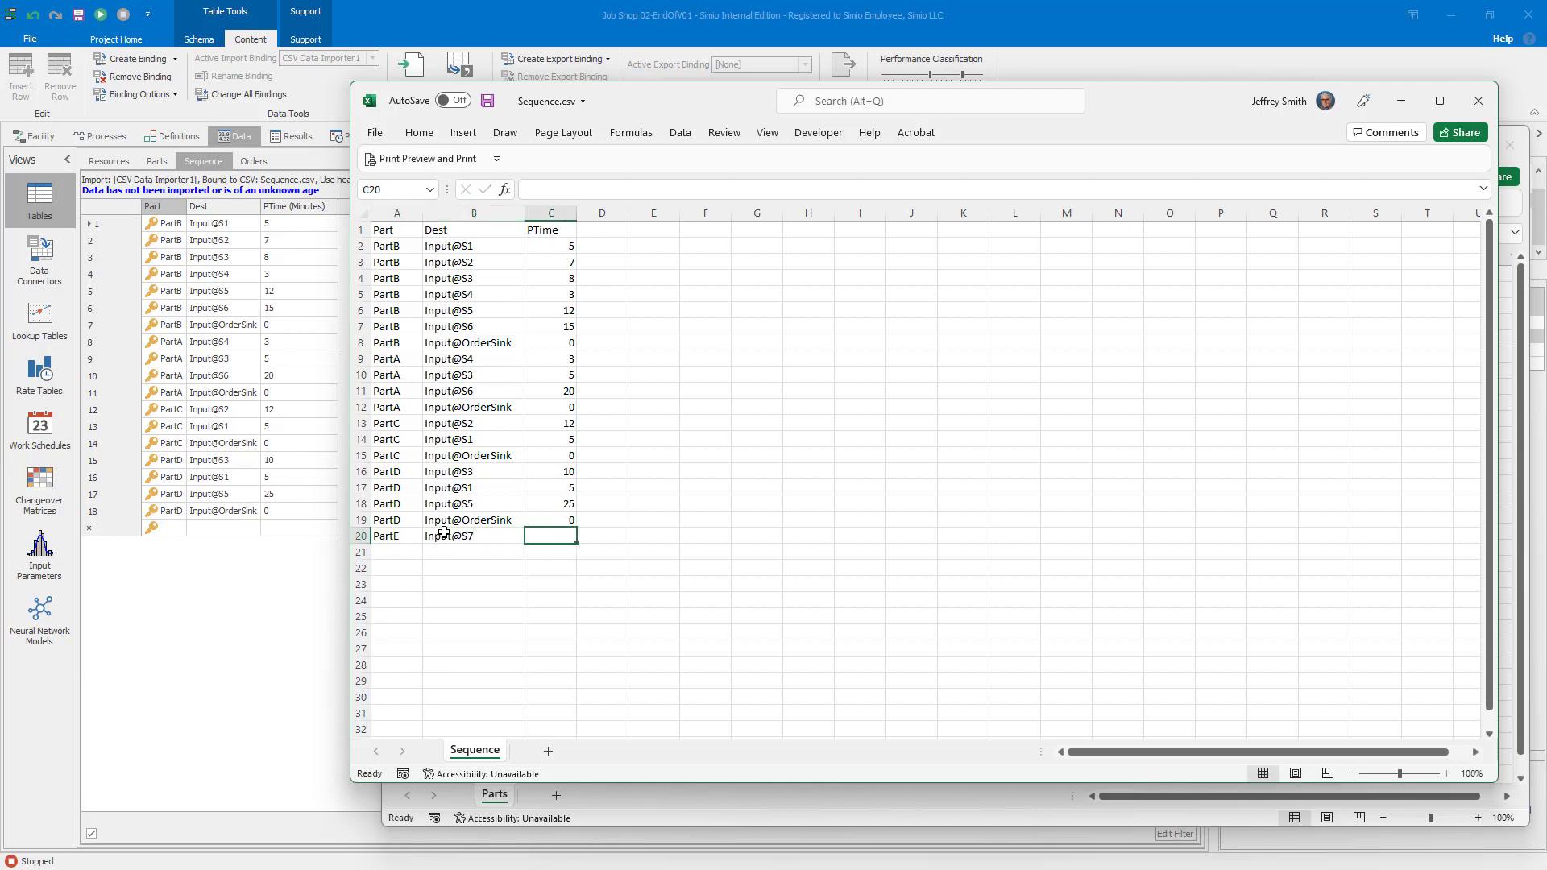
pyautogui.write('10')
pyautogui.press('Return')
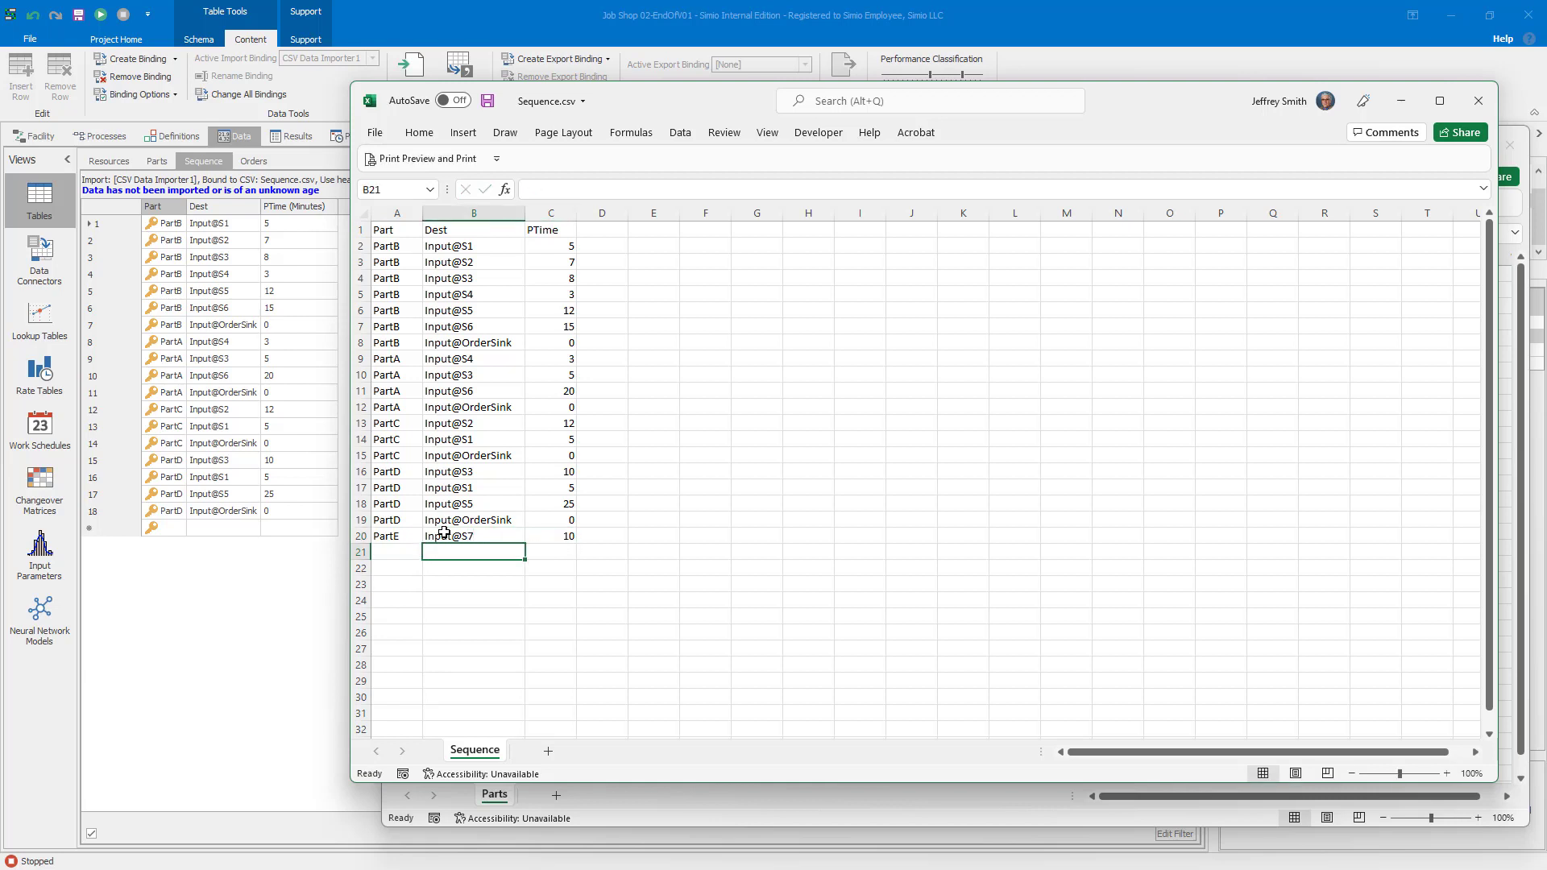
# Step: Add a second PartE entry in row 21 with destination Input@S8 and PTime 5, correcting the mistyped part name
pyautogui.press('Left')
pyautogui.write('Part#')
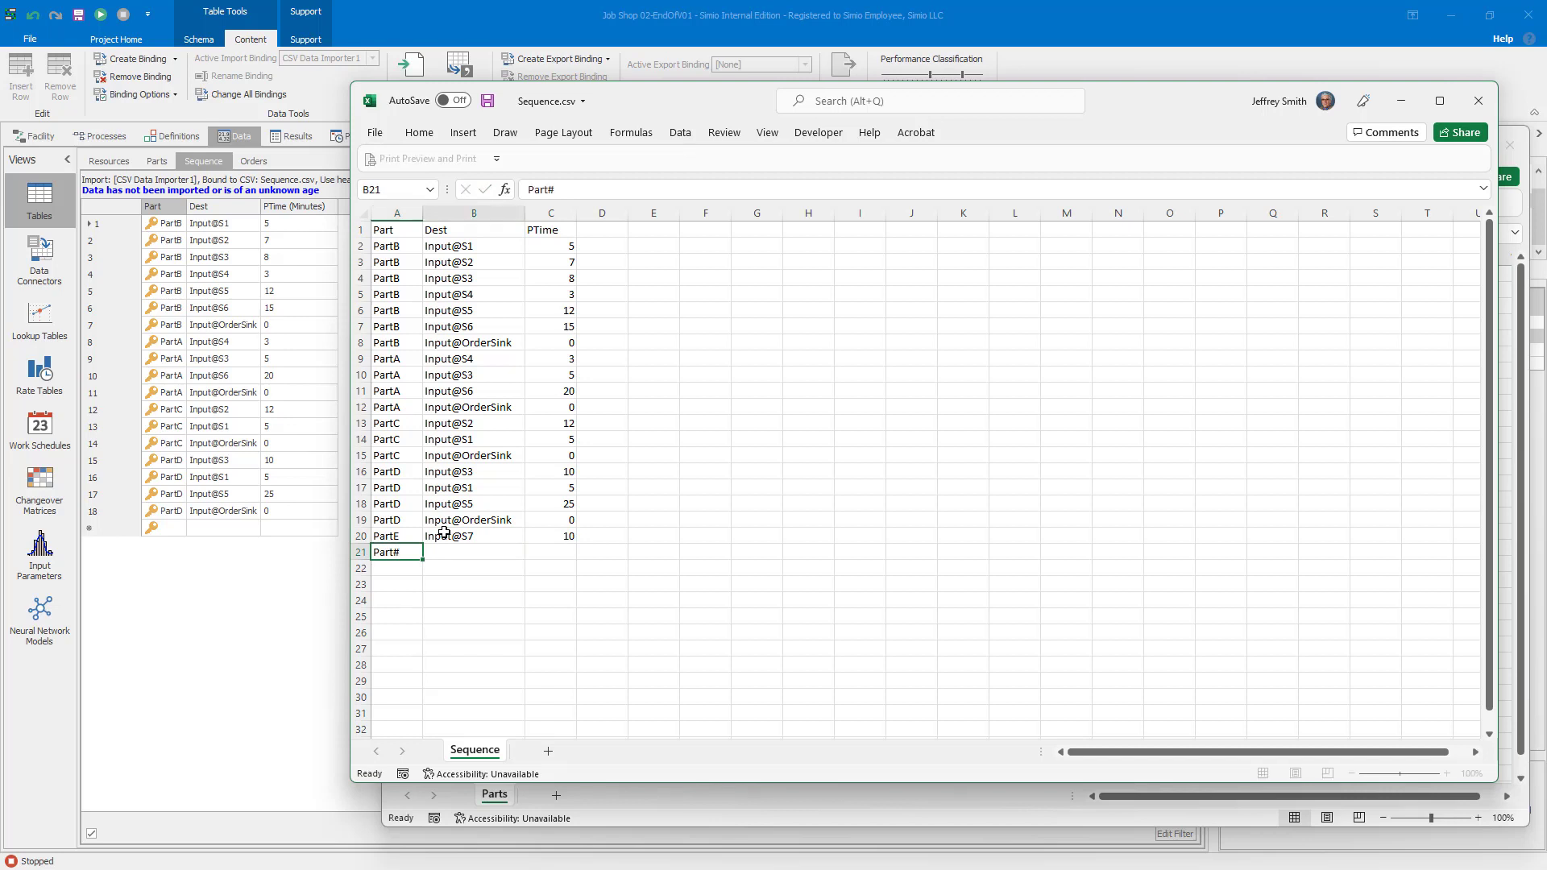
pyautogui.press('Tab')
pyautogui.write('Input@S8')
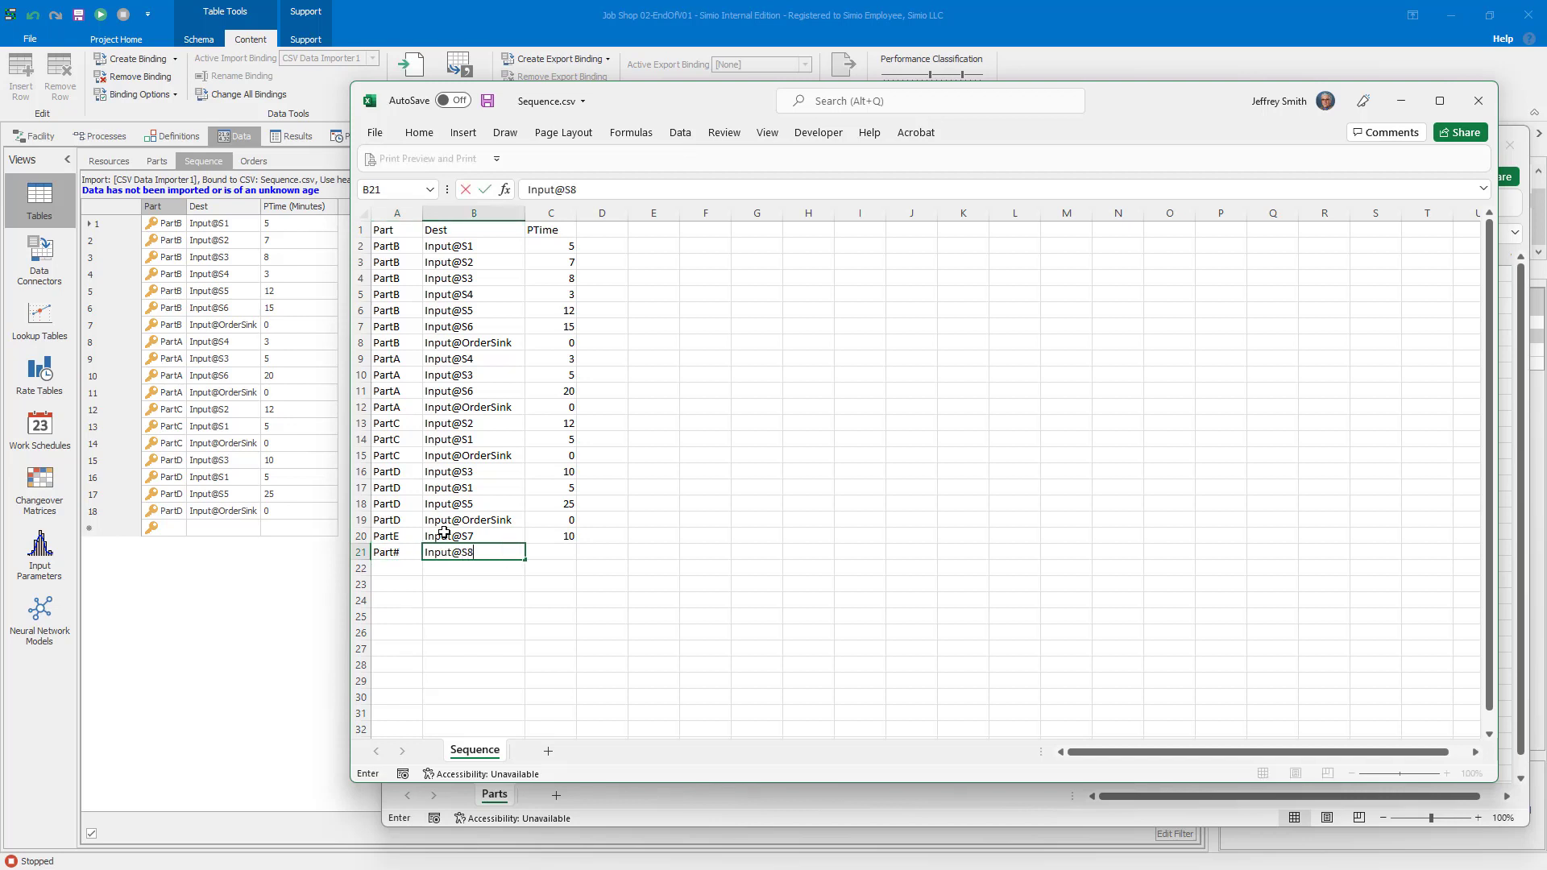
pyautogui.press('Tab')
pyautogui.write('5')
pyautogui.press('Return')
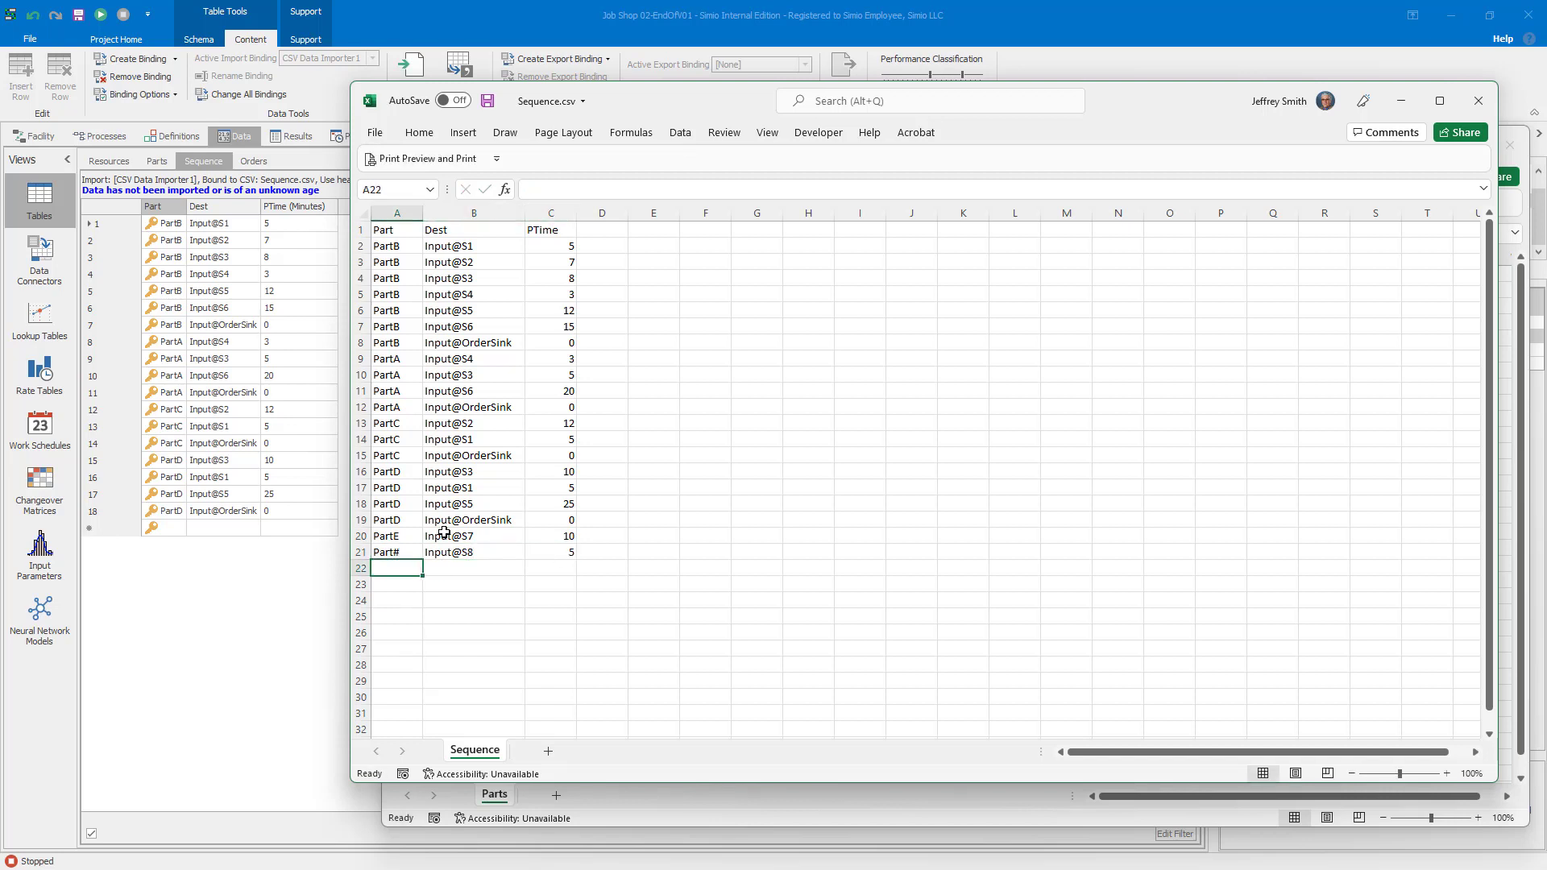
pyautogui.press('Up')
pyautogui.write('Par')
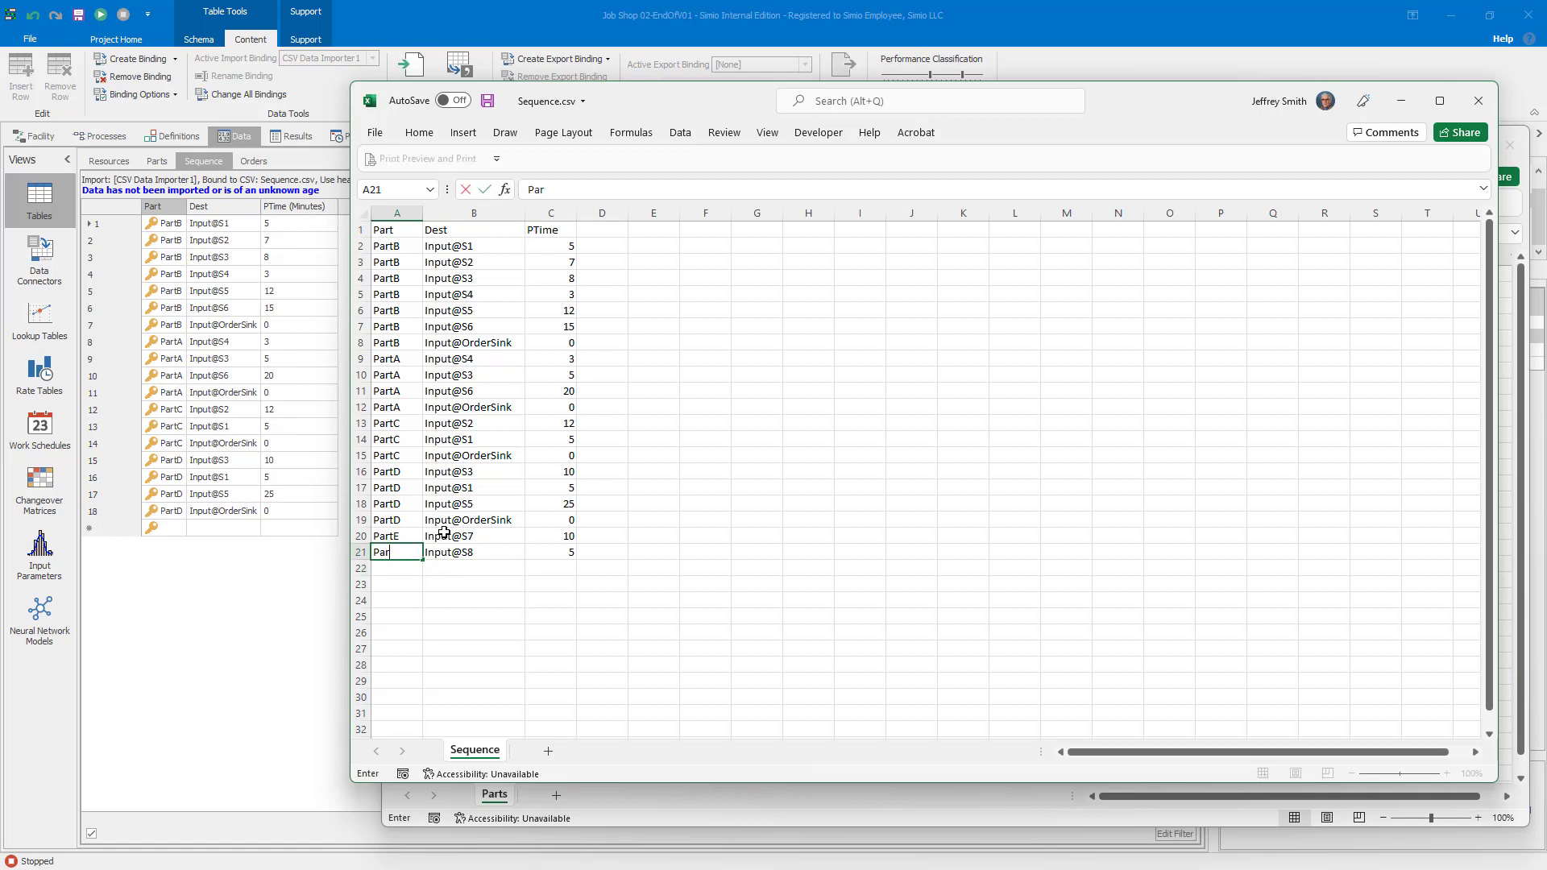
pyautogui.press('Return')
# Step: Add a third PartE entry in row 22 with destination Input@S9 and PTime 12
pyautogui.write('PartE')
pyautogui.press('Tab')
pyautogui.write('Input@')
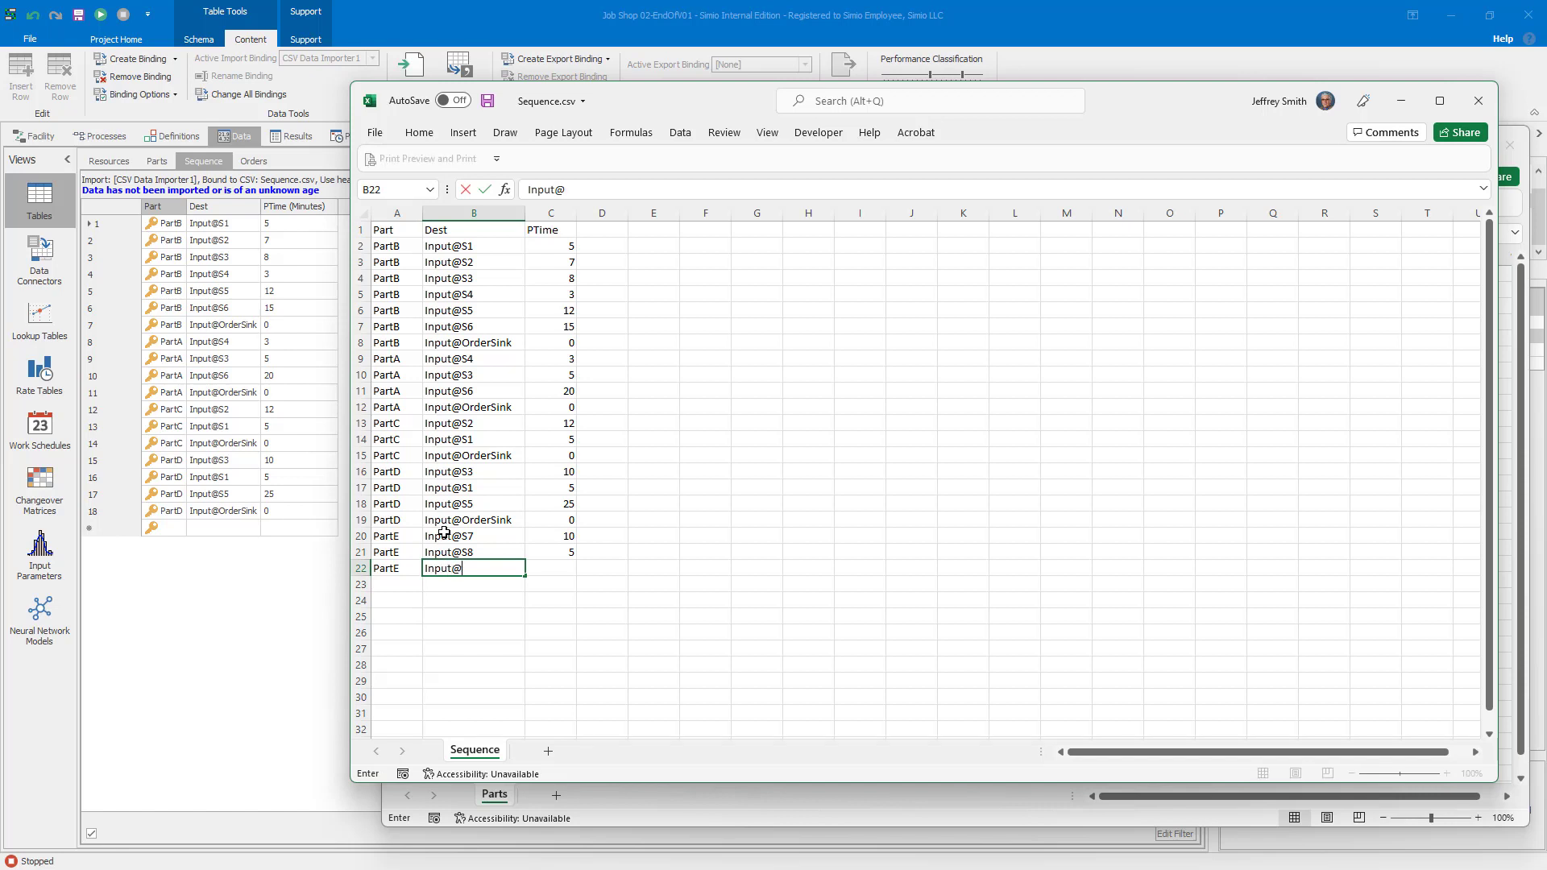
pyautogui.press('Tab')
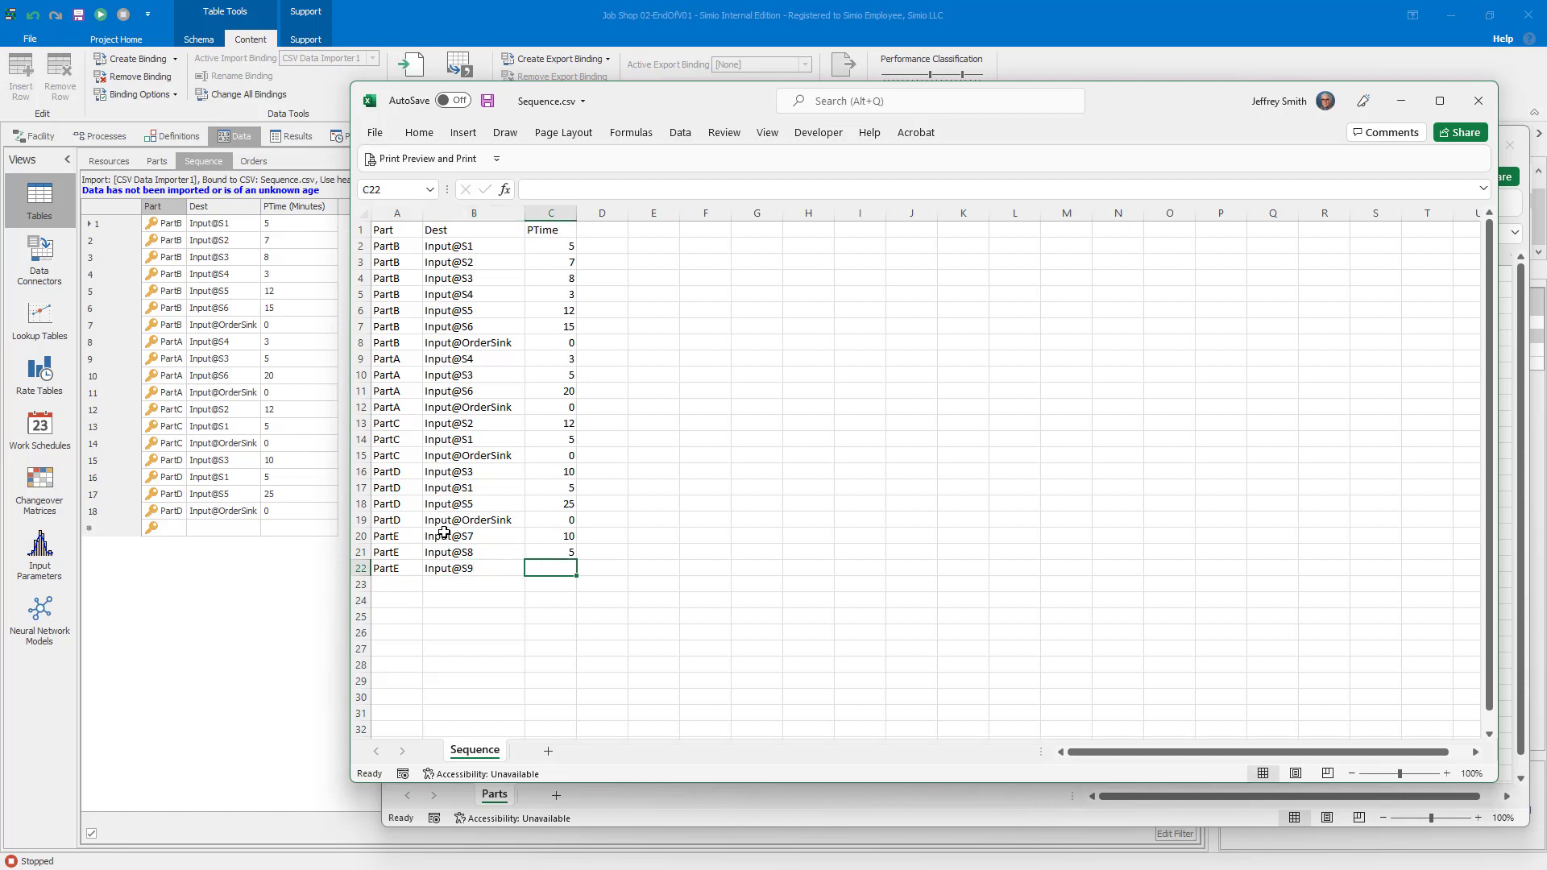
pyautogui.write('12')
pyautogui.press('Return')
# Step: Add the first PartF entry in row 23 with destination Input@S9 and PTime 2
pyautogui.write('PartF')
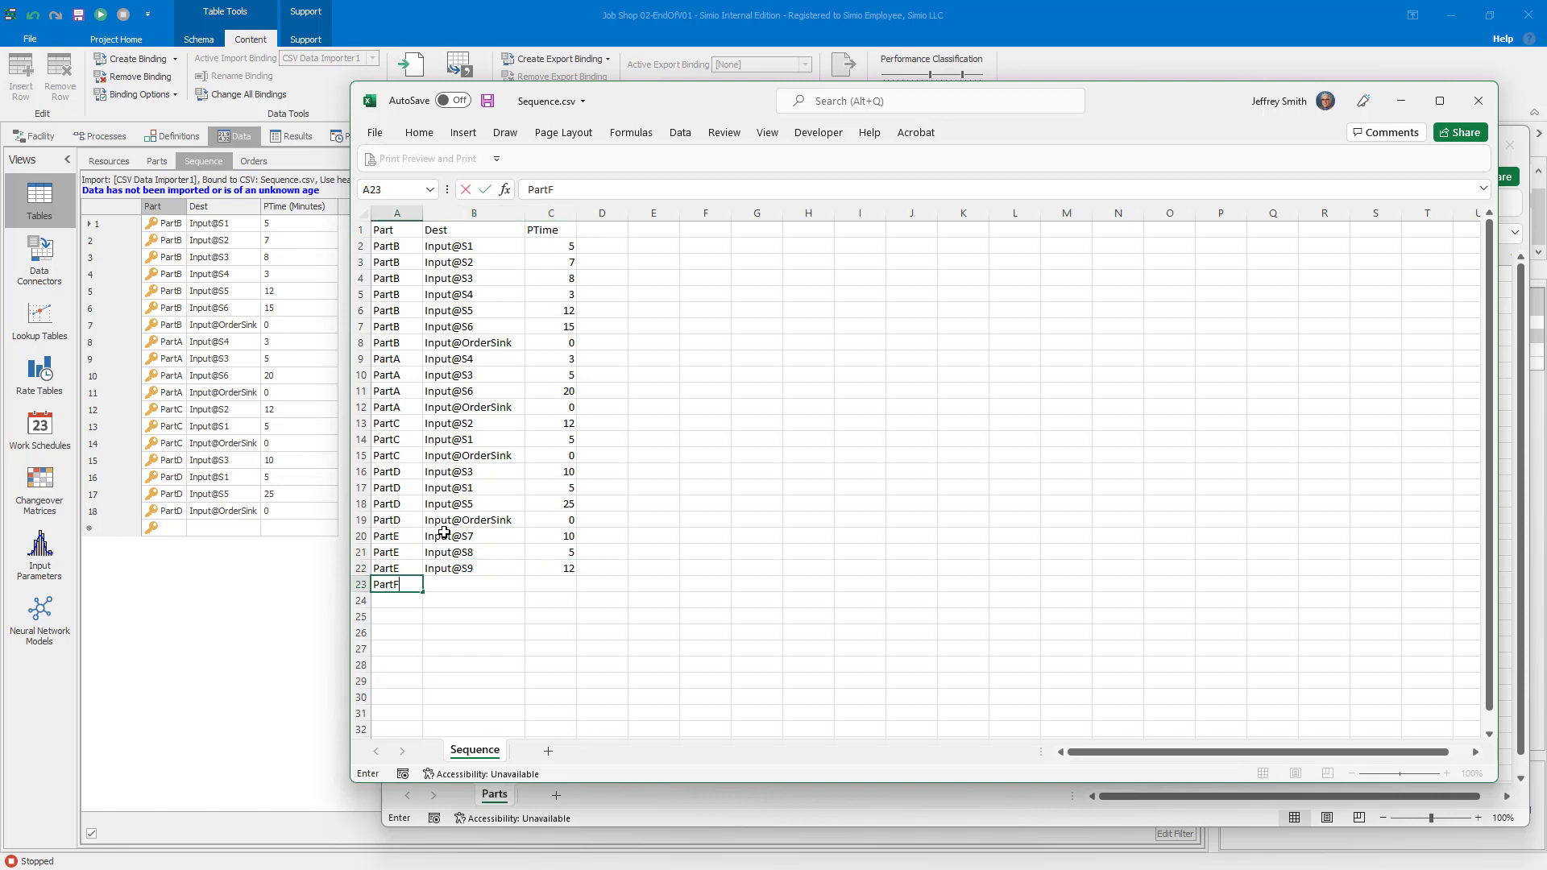
pyautogui.press('Tab')
pyautogui.write('Iput')
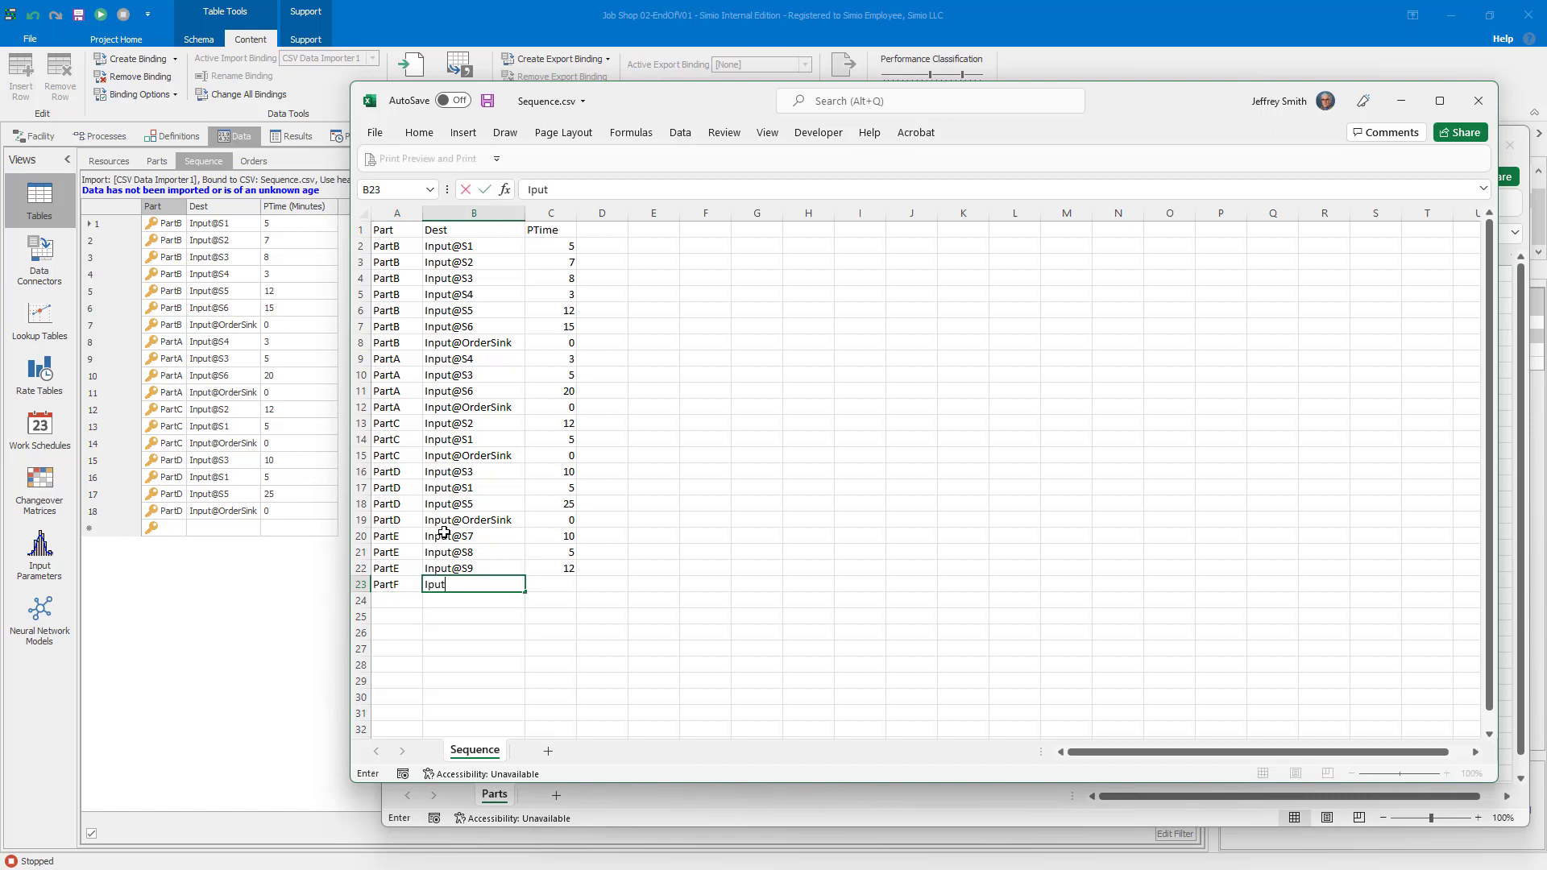
pyautogui.write('t@S8')
pyautogui.press('Tab')
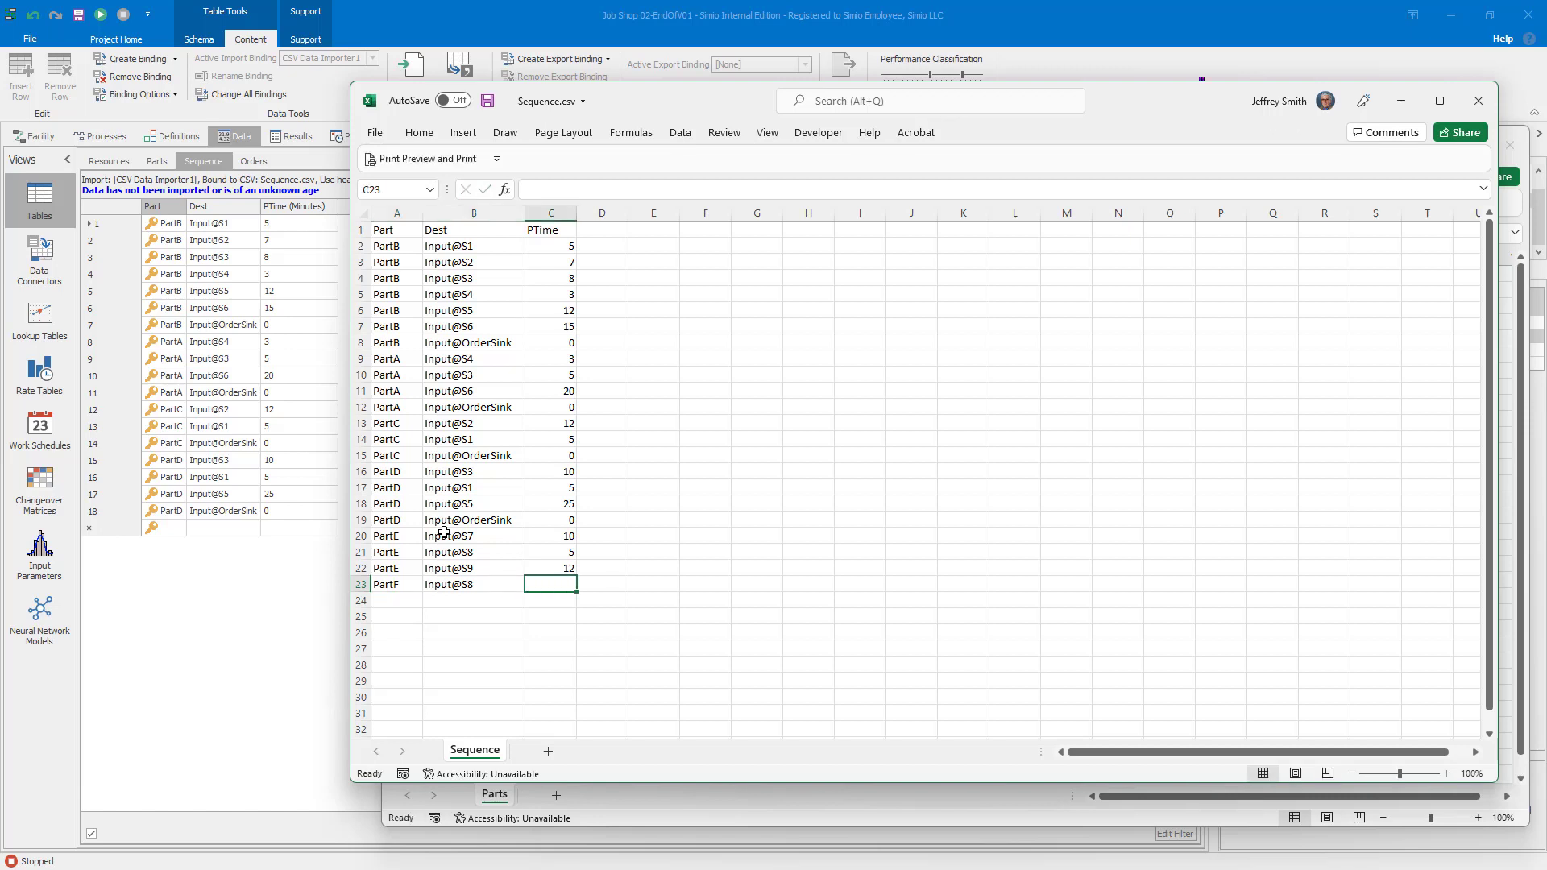
pyautogui.press('Left')
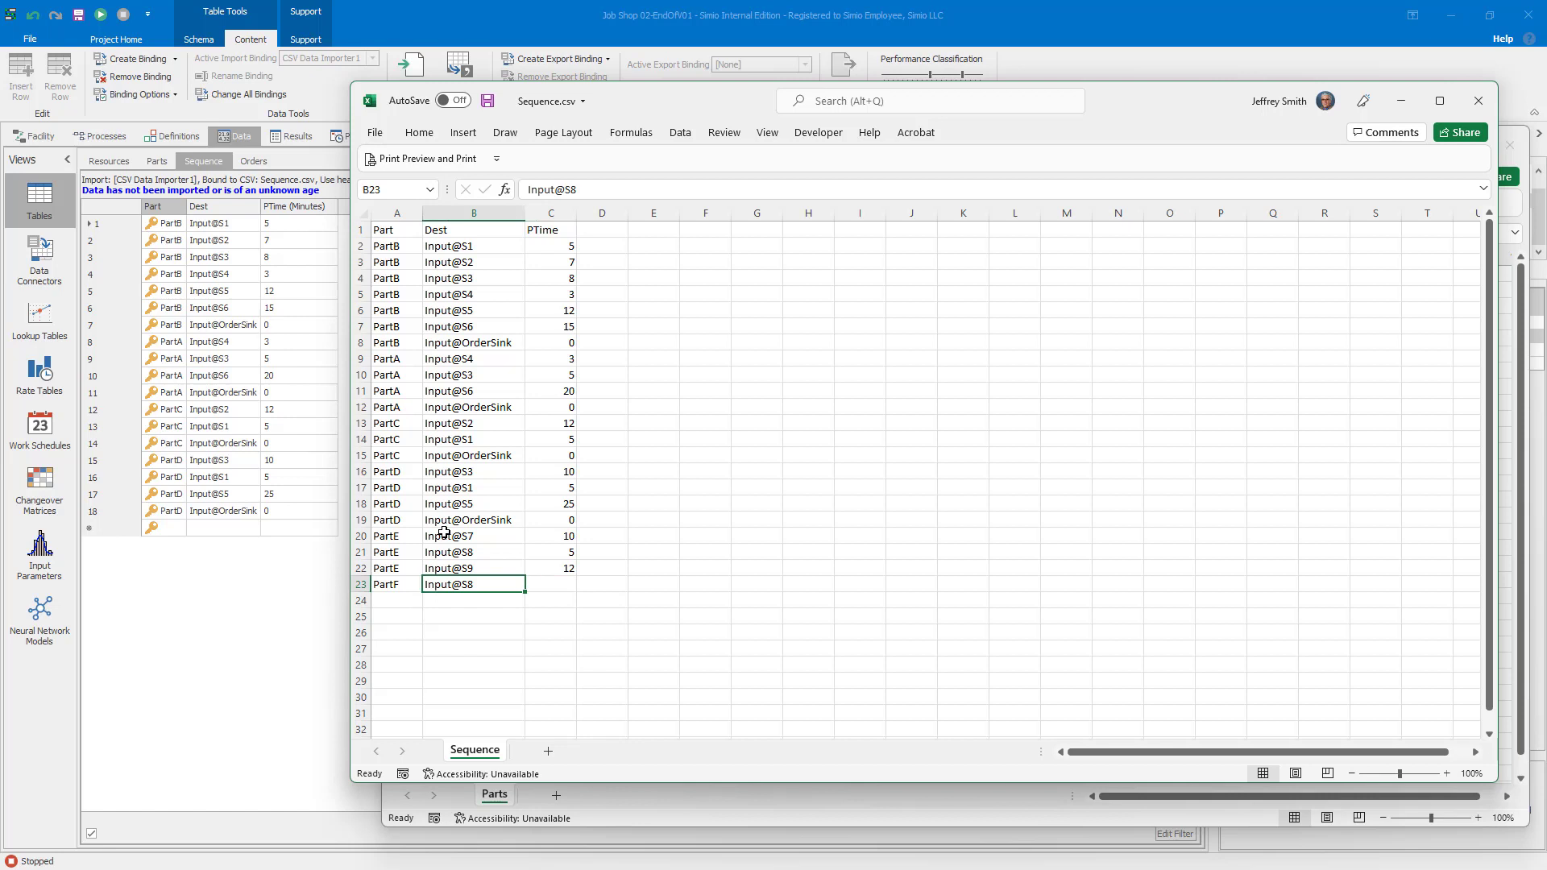
pyautogui.click(614, 189)
pyautogui.write('9')
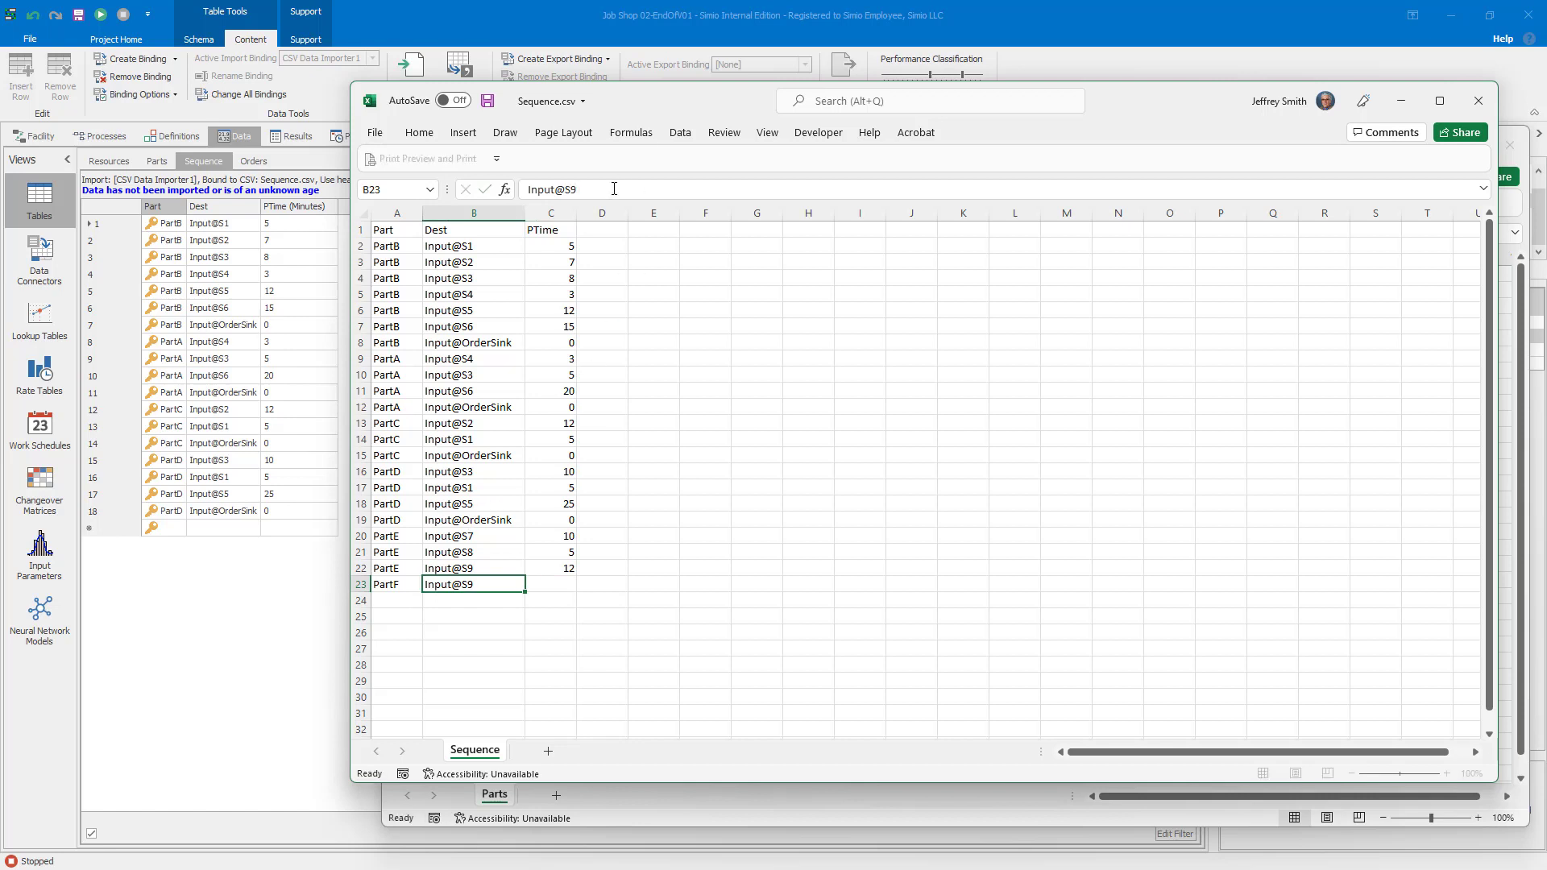
pyautogui.press('Tab')
pyautogui.write('2')
pyautogui.press('Return')
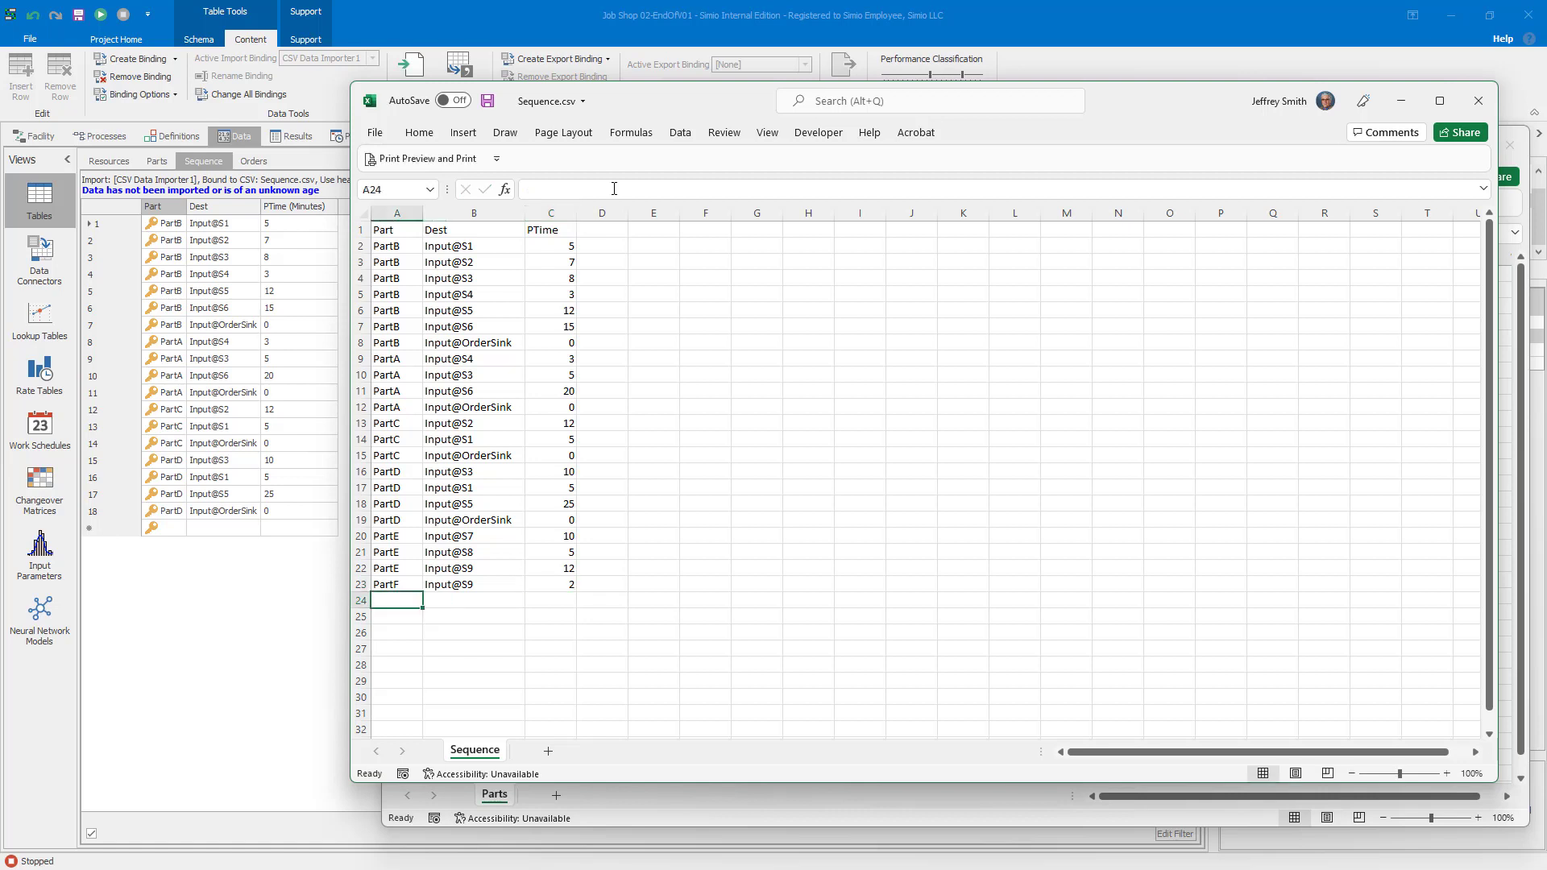
# Step: Add a second PartF entry in row 24 with destination Input@S8 and PTime 15
pyautogui.write('P{ar')
pyautogui.press('BackSpace')
pyautogui.press('BackSpace')
pyautogui.press('BackSpace')
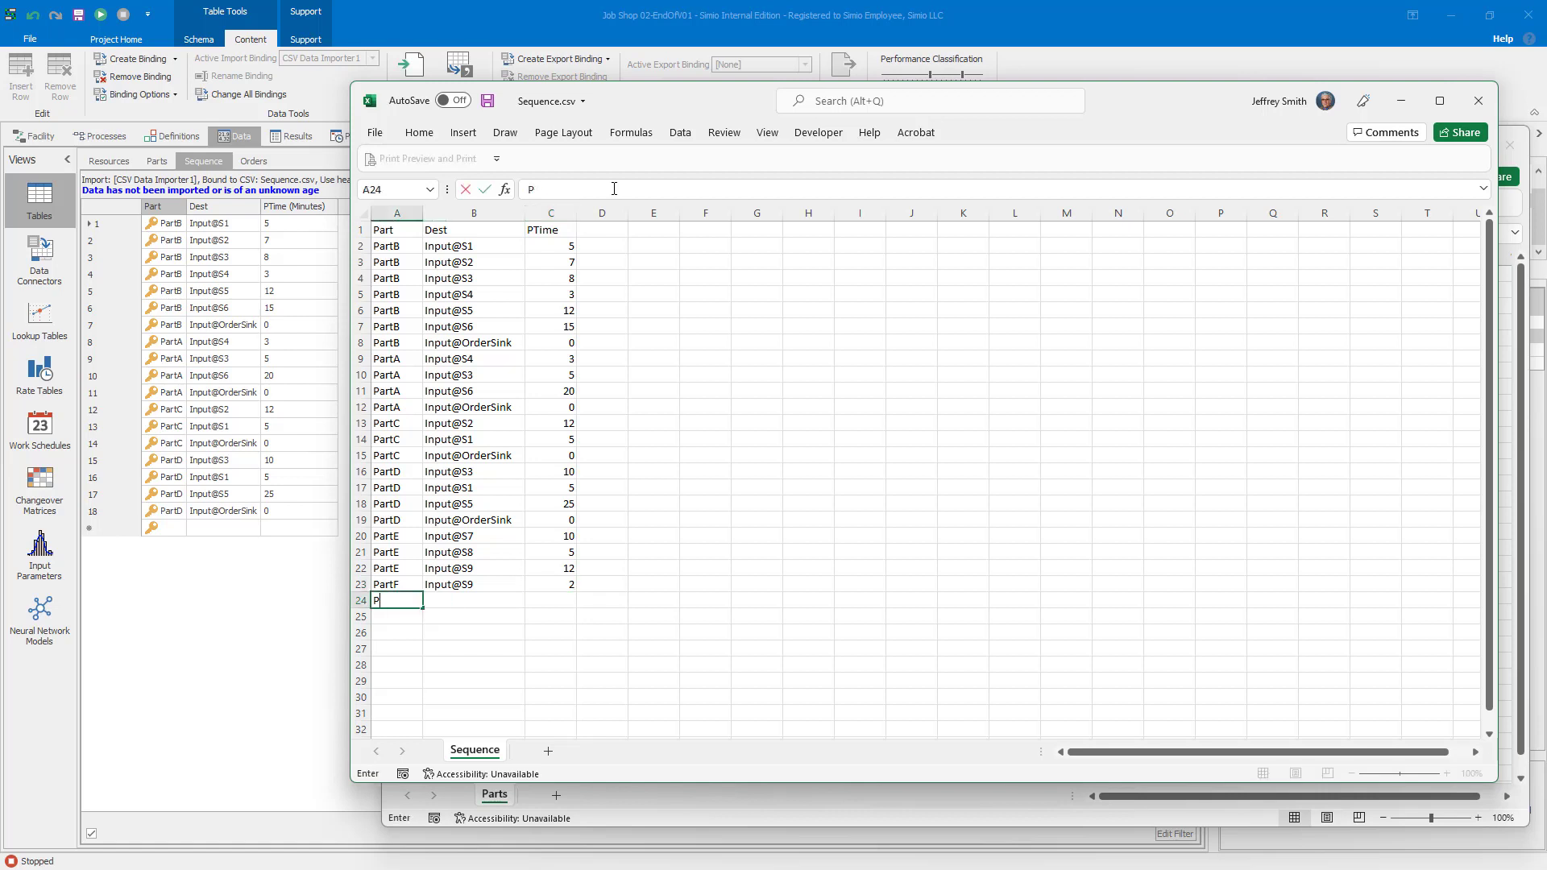
pyautogui.write('artF')
pyautogui.press('Tab')
pyautogui.write('Input@')
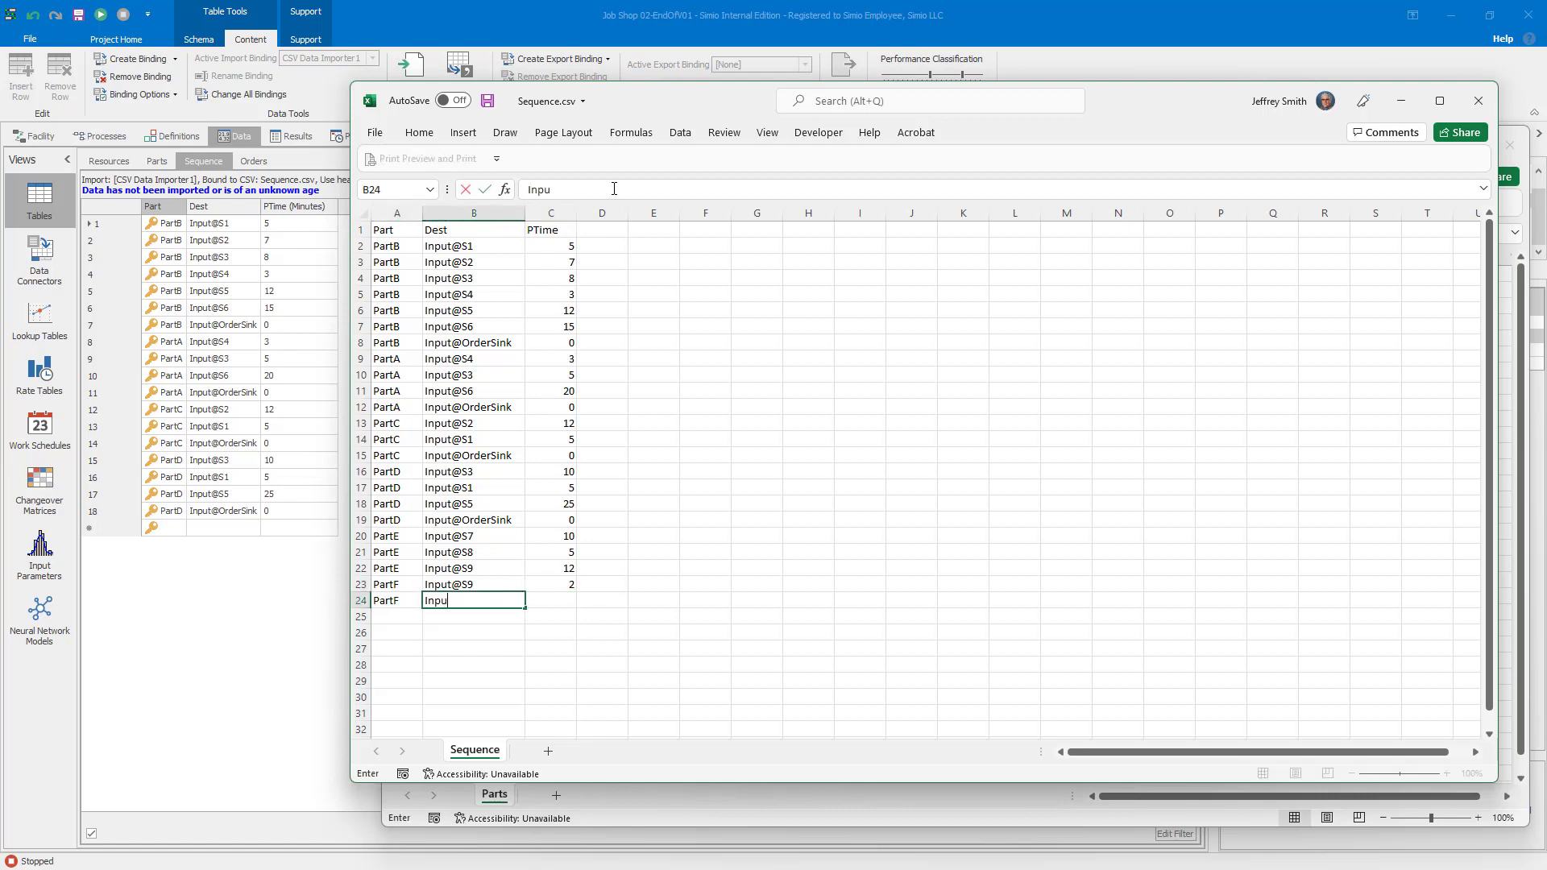
pyautogui.press('Tab')
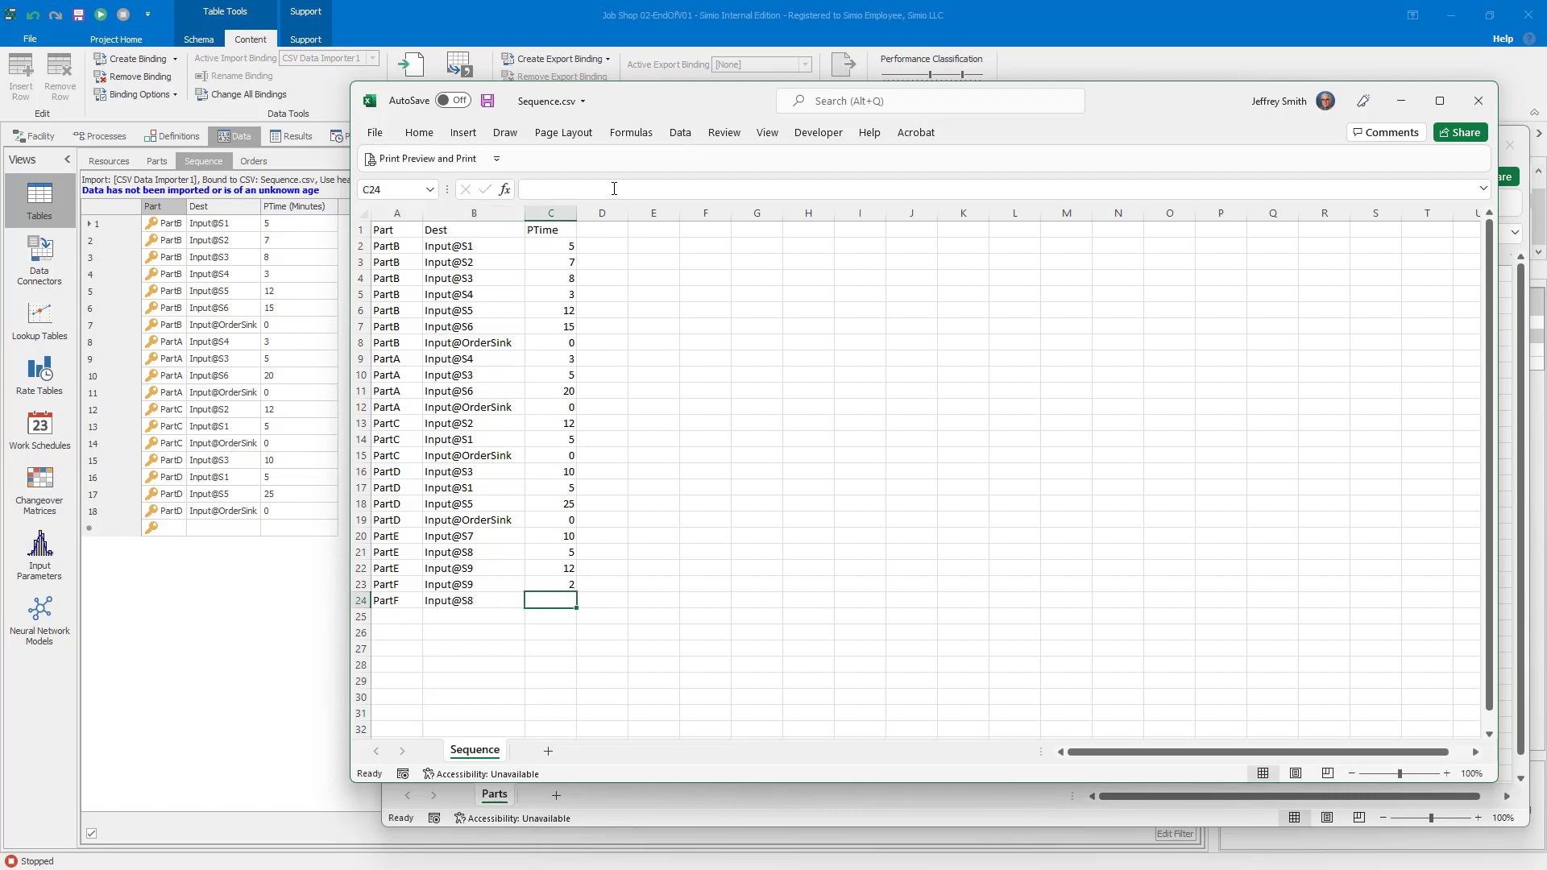
pyautogui.write('15')
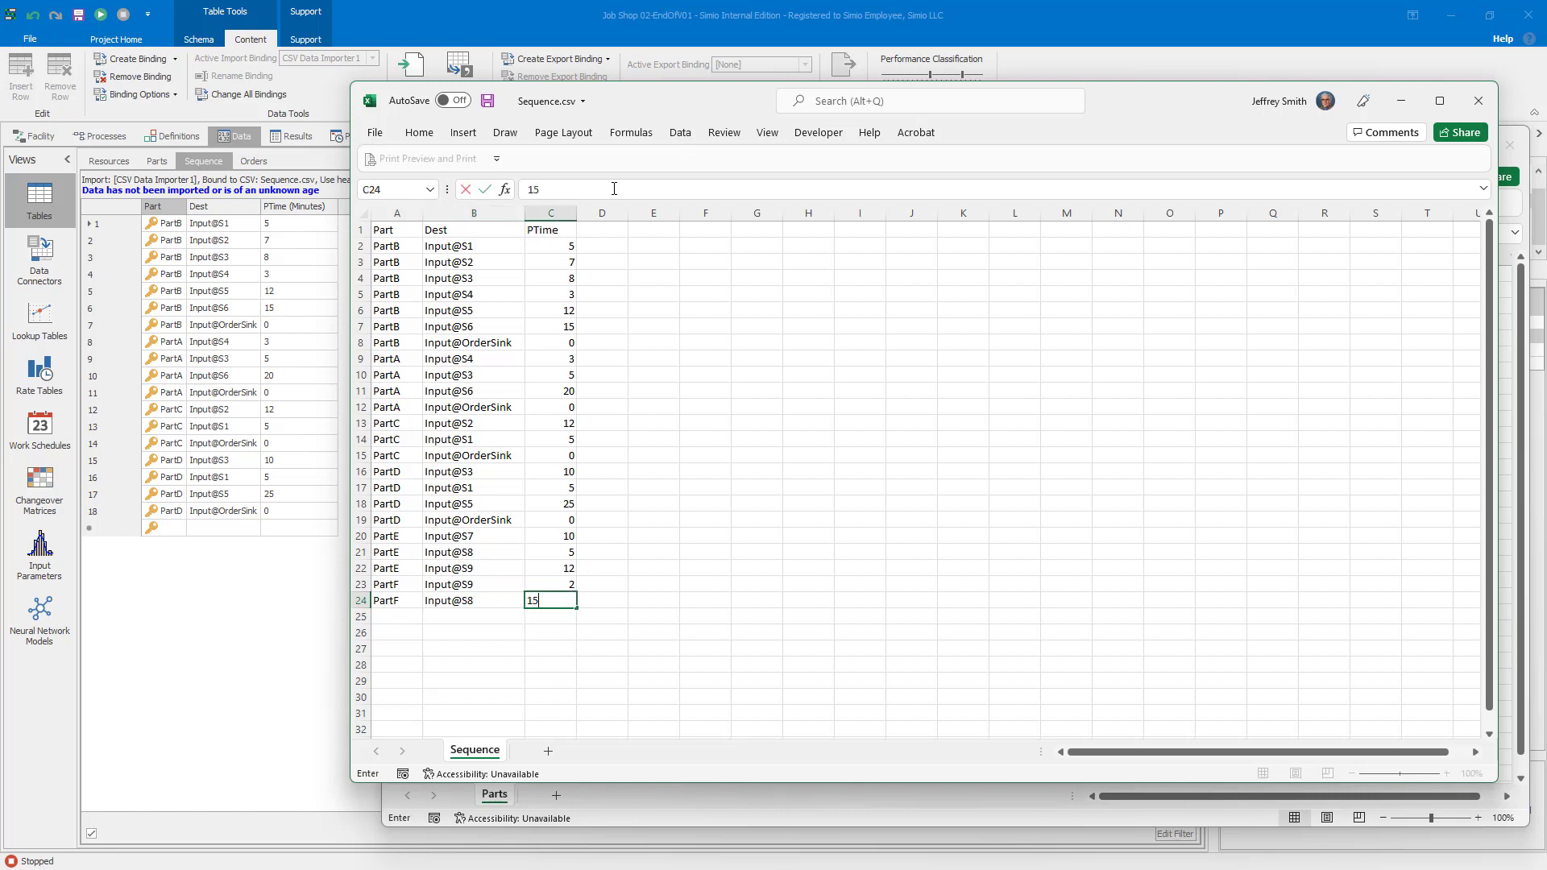
pyautogui.press('Return')
# Step: Add a third PartF entry in row 25 with destination Input@S7 and PTime 12
pyautogui.write('Part')
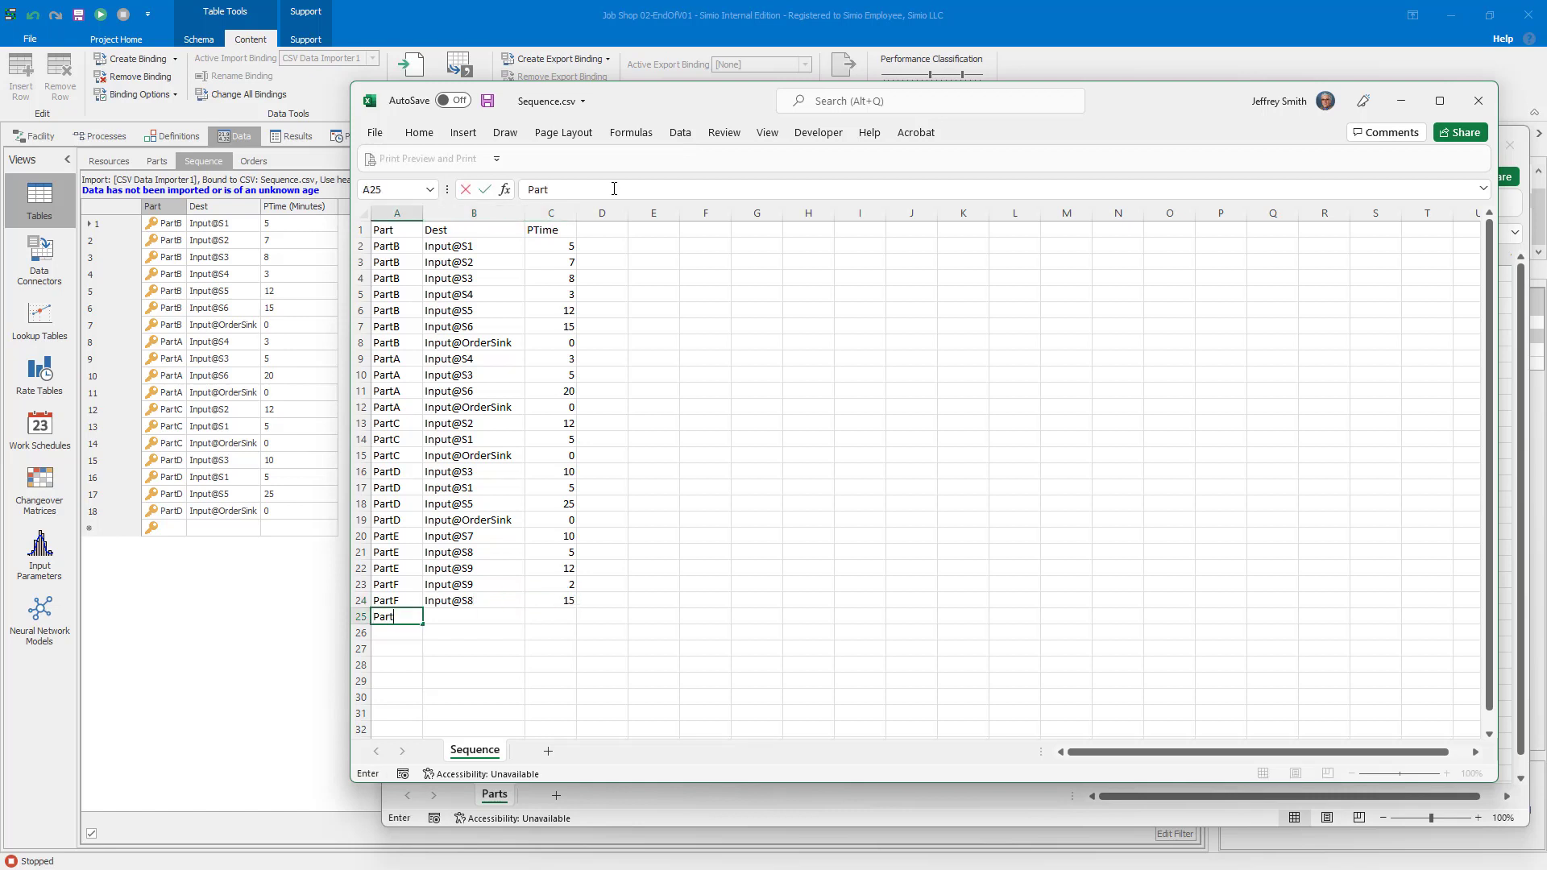
pyautogui.write('F')
pyautogui.press('Tab')
pyautogui.write('Input@')
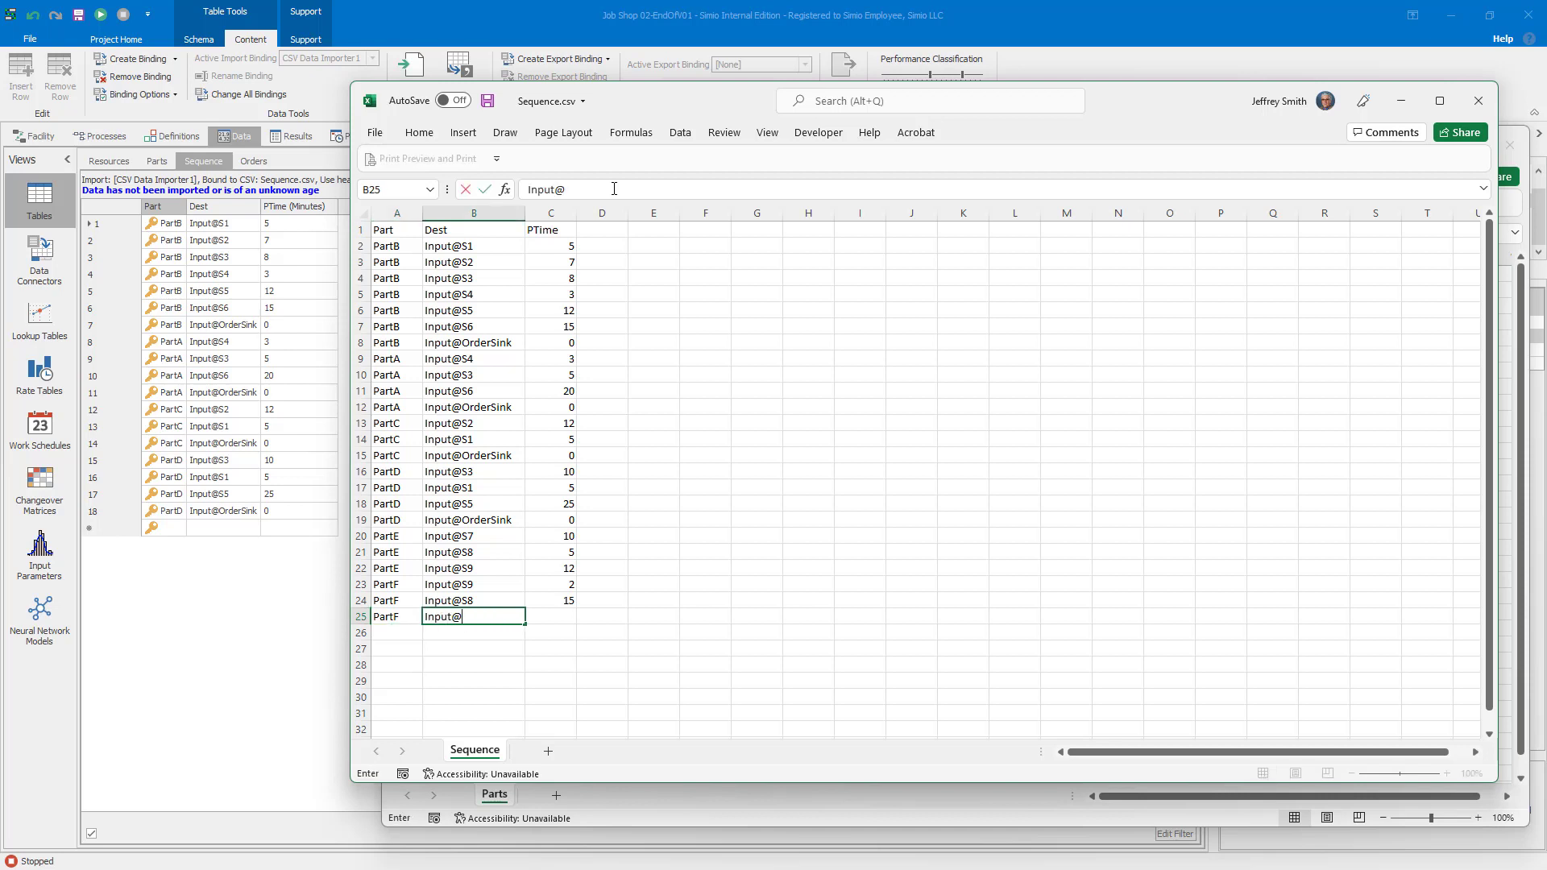
pyautogui.write('S7')
pyautogui.press('Tab')
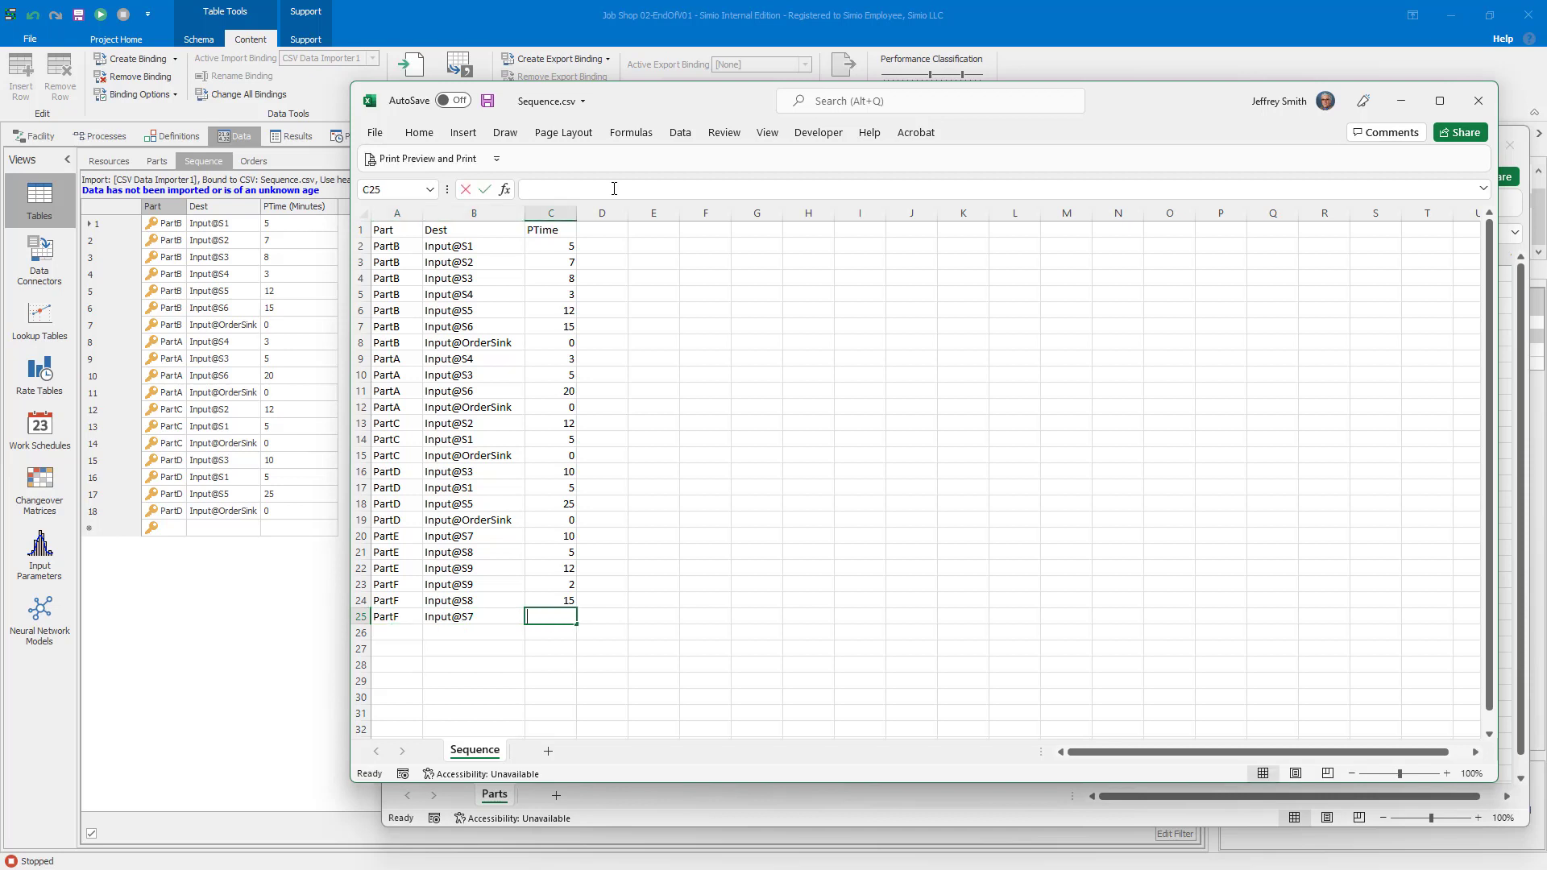
pyautogui.write('12')
pyautogui.press('Return')
# Step: Add a final PartF entry in row 26 with destination Input@OrderSink, leaving its PTime empty
pyautogui.write('PartF')
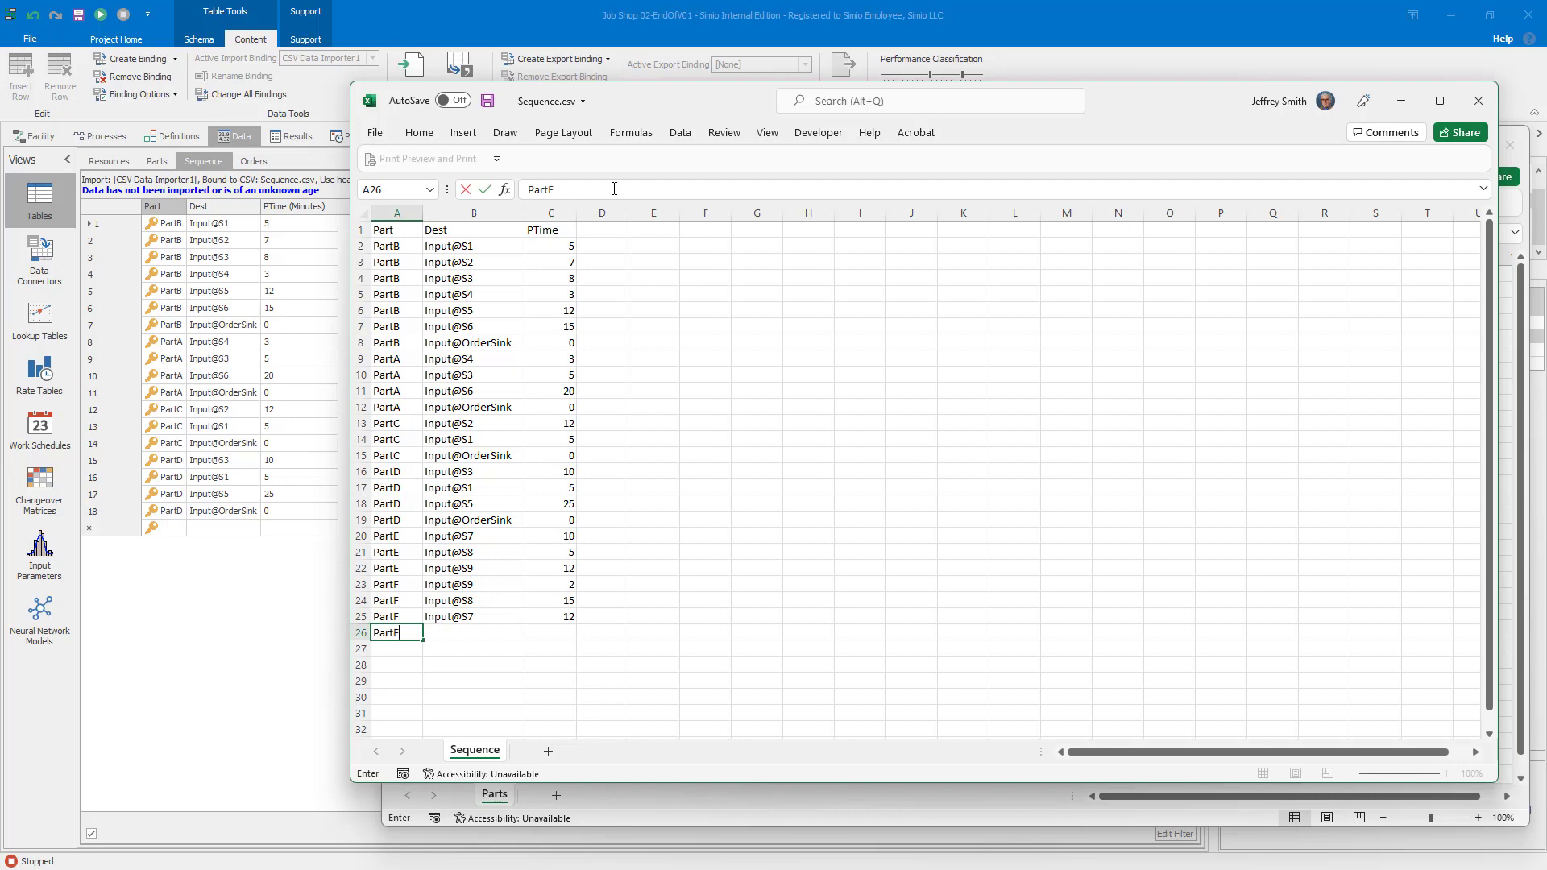
pyautogui.press('Tab')
pyautogui.write('Input@')
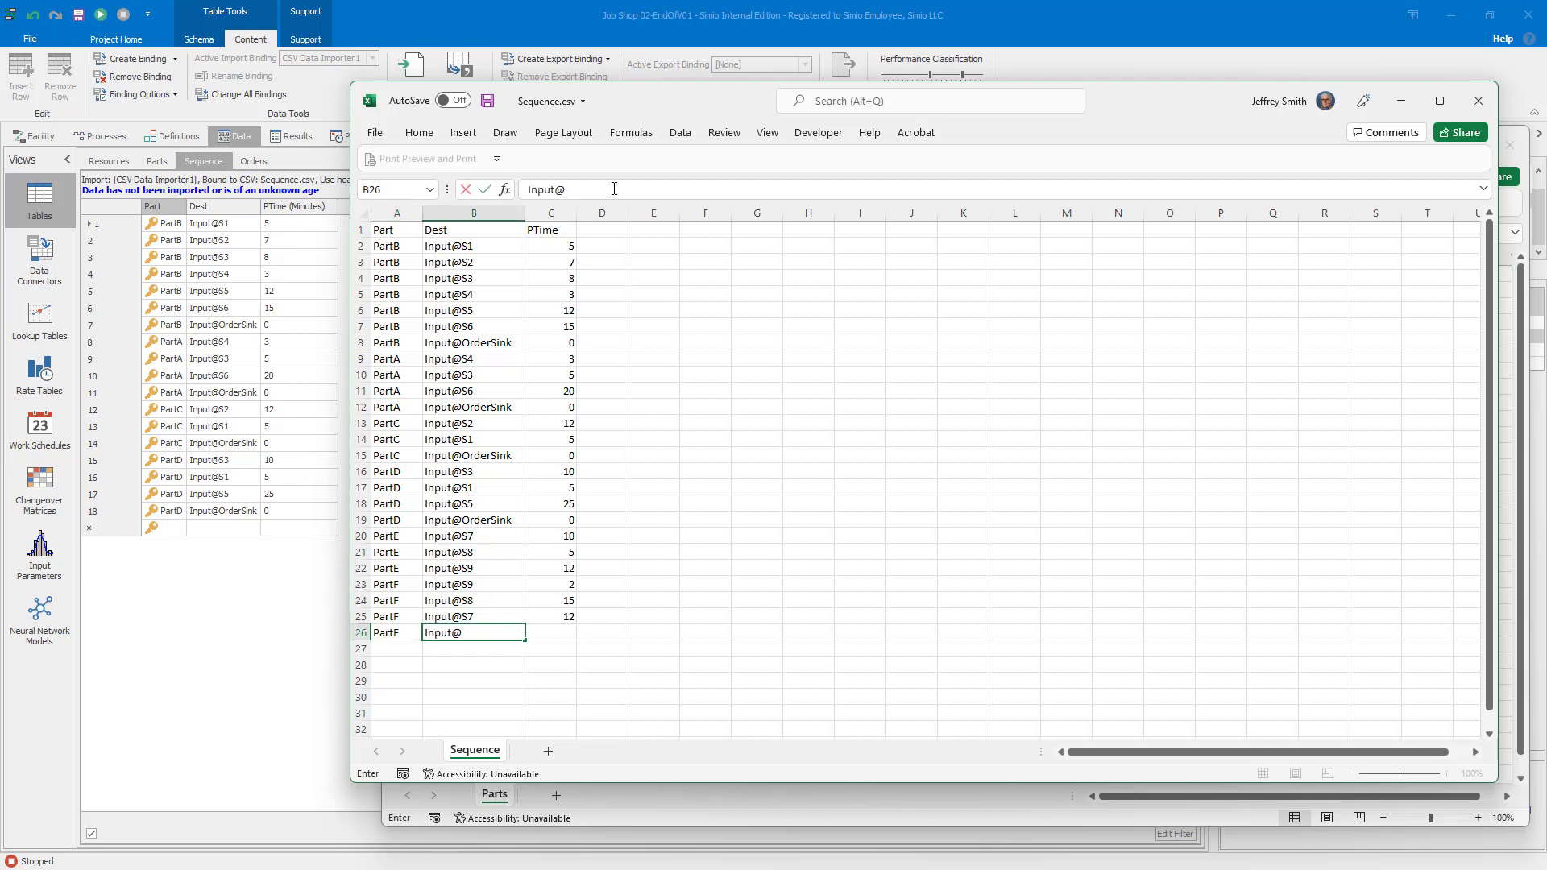
pyautogui.write('Order')
pyautogui.press('Return')
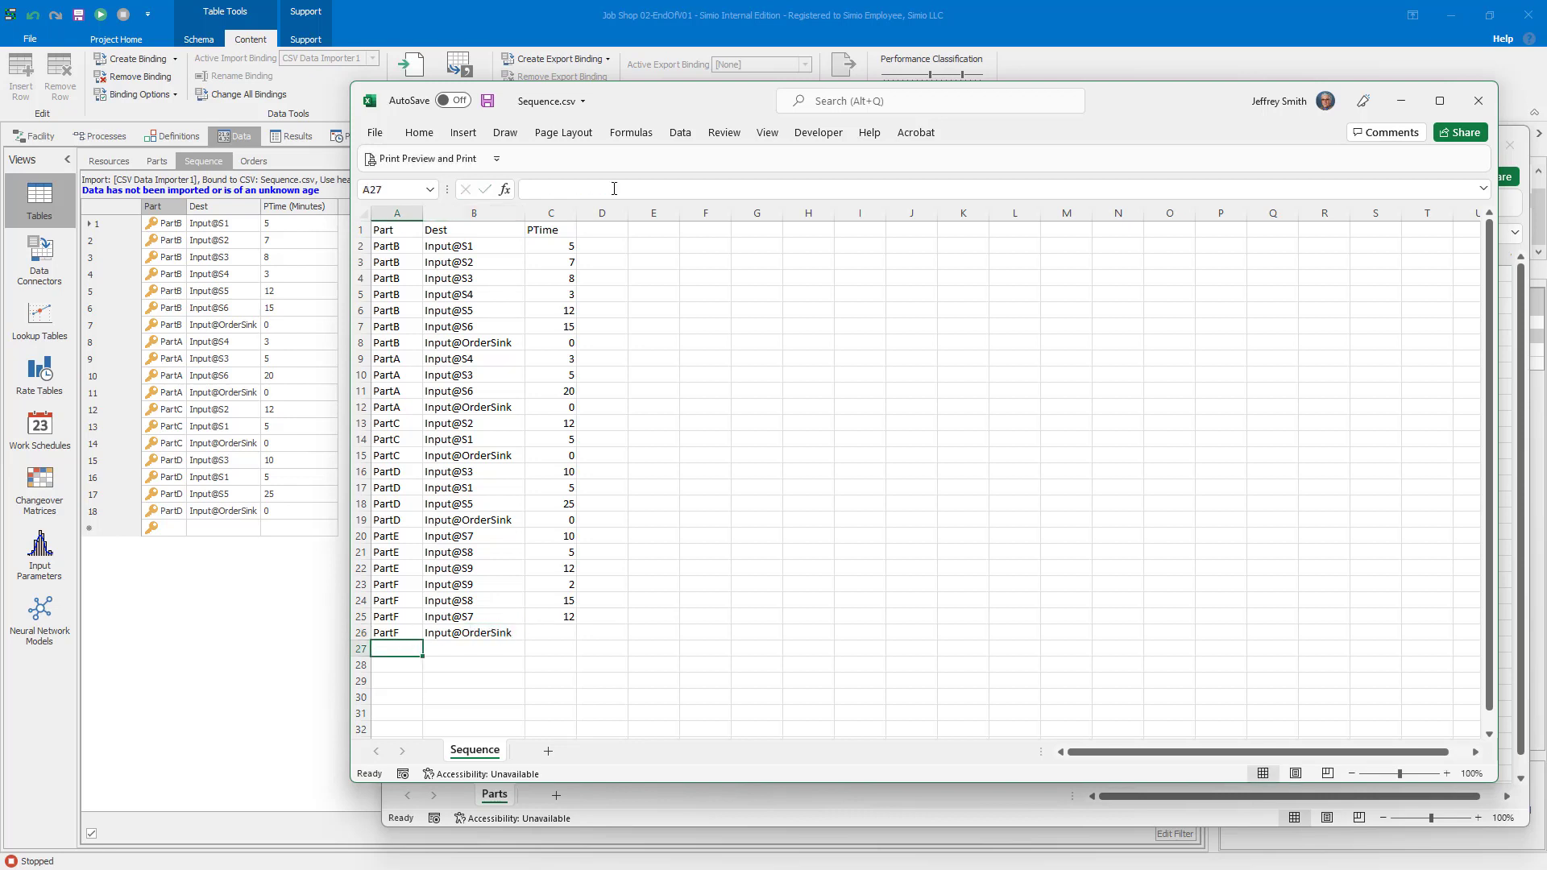
pyautogui.click(384, 581)
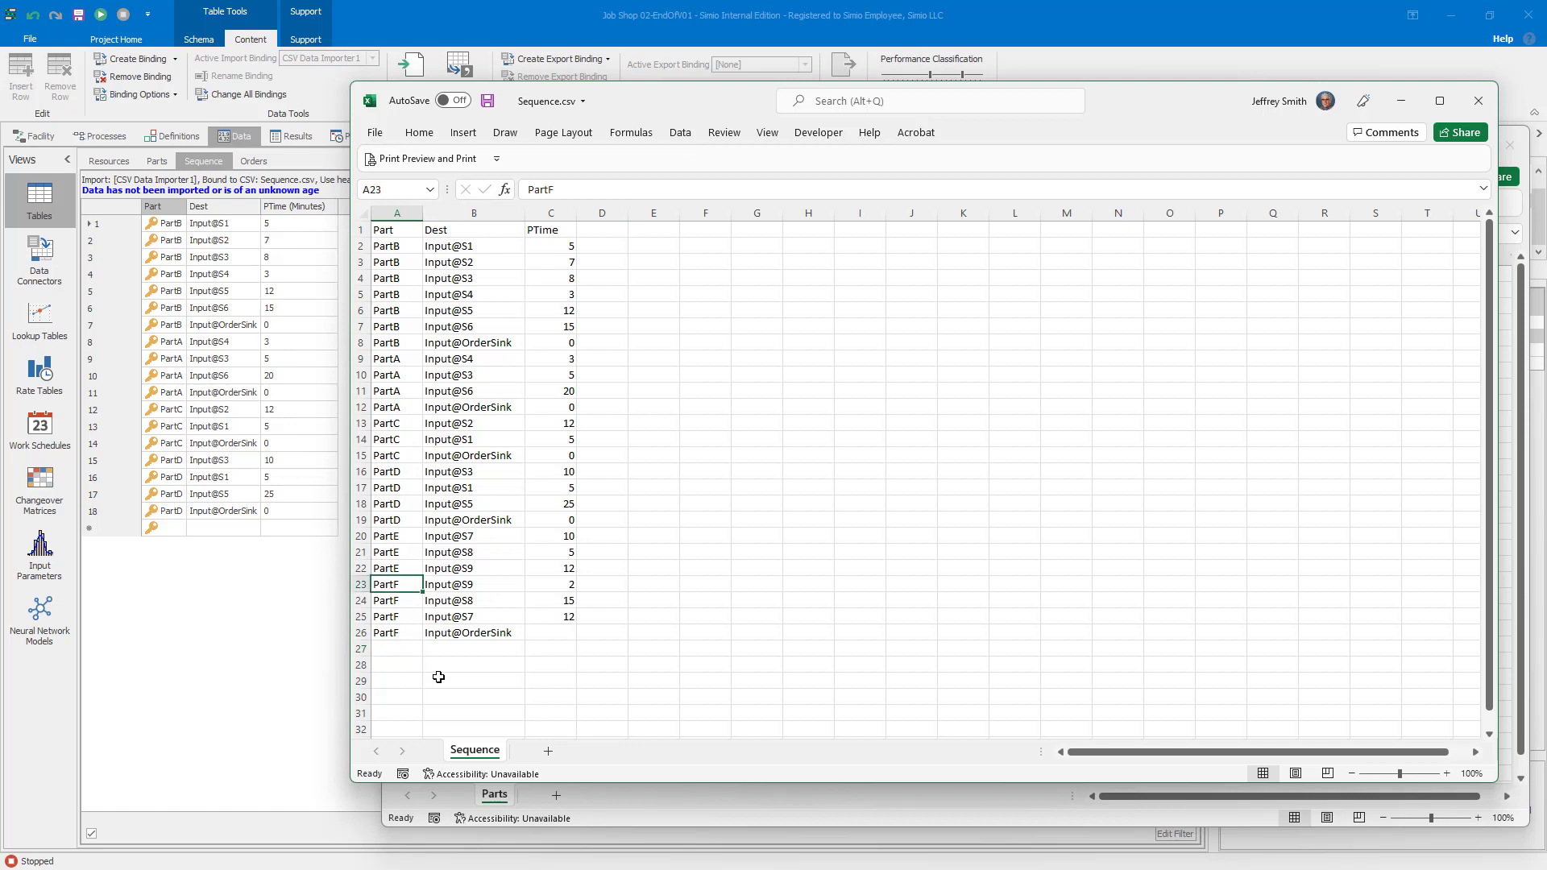
pyautogui.hotkey('alt', 'i')
pyautogui.press('e')
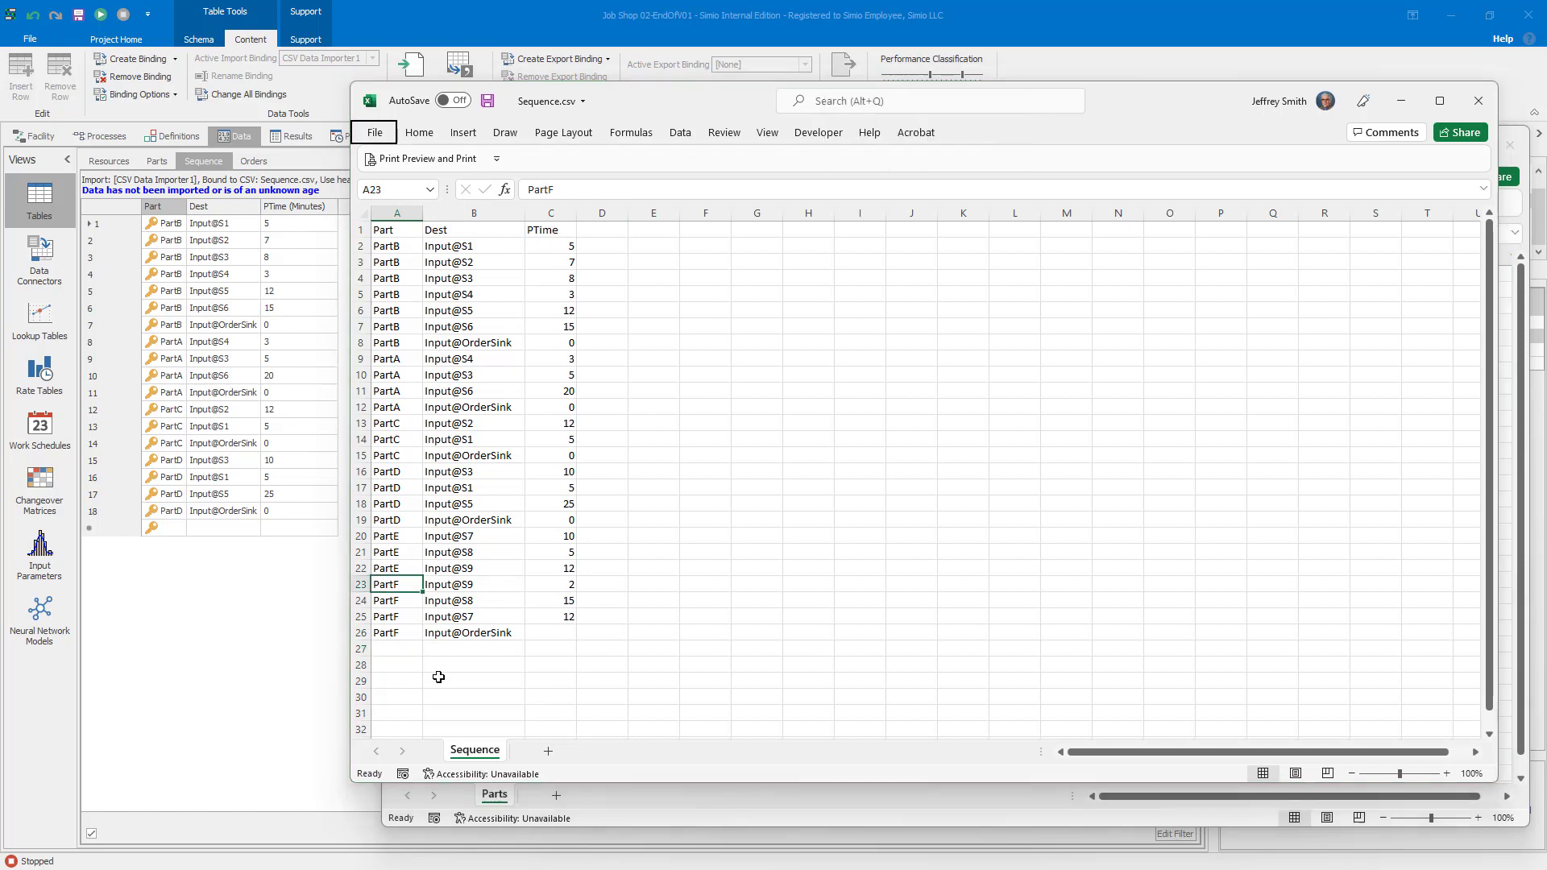
pyautogui.press('Escape')
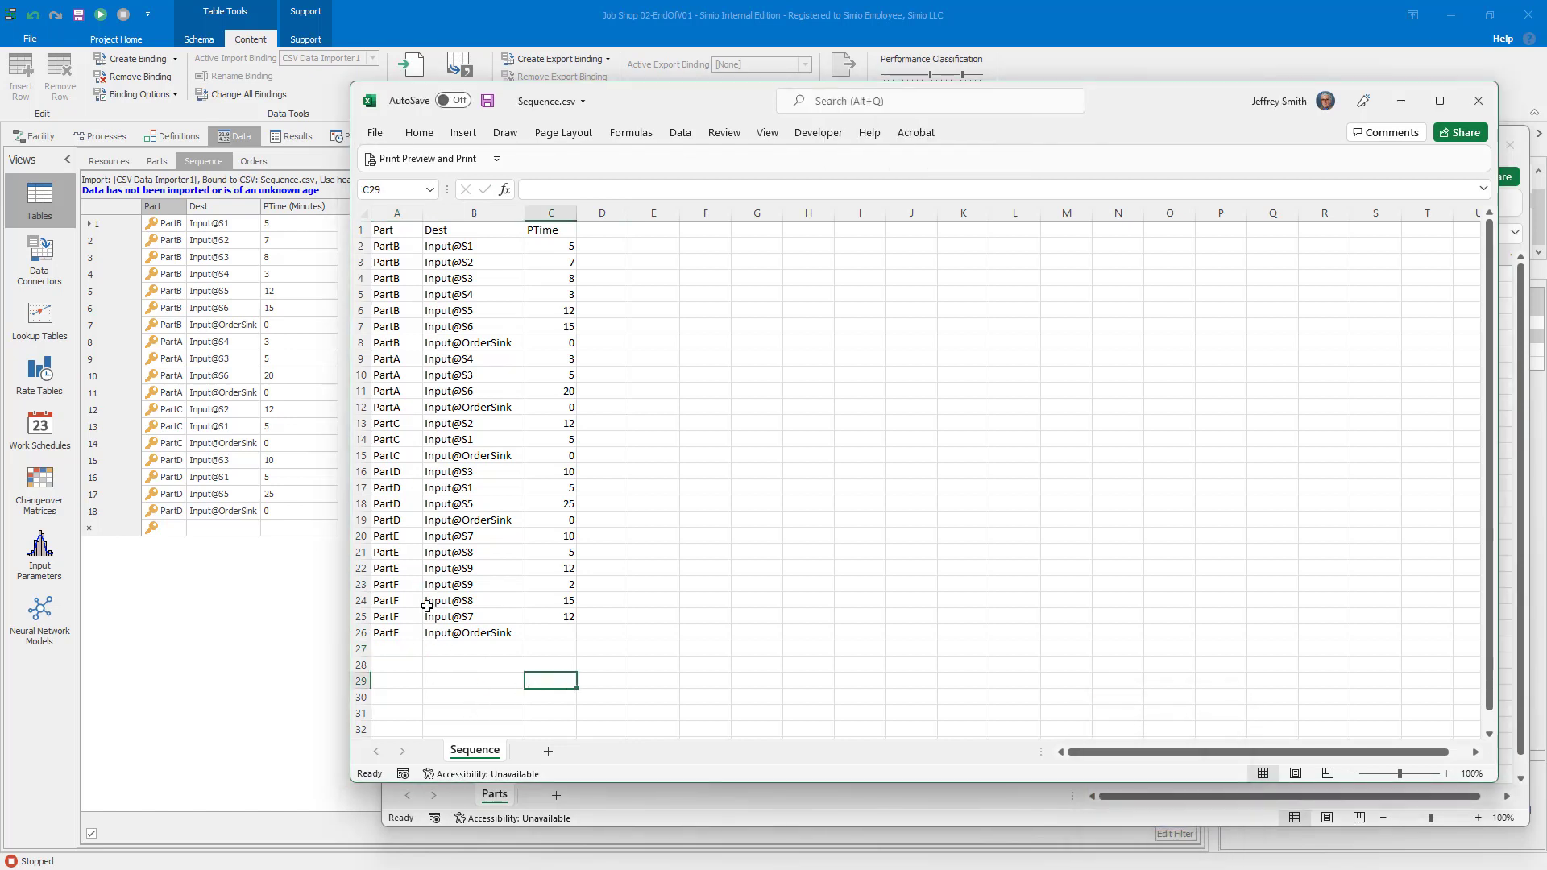
pyautogui.click(363, 585)
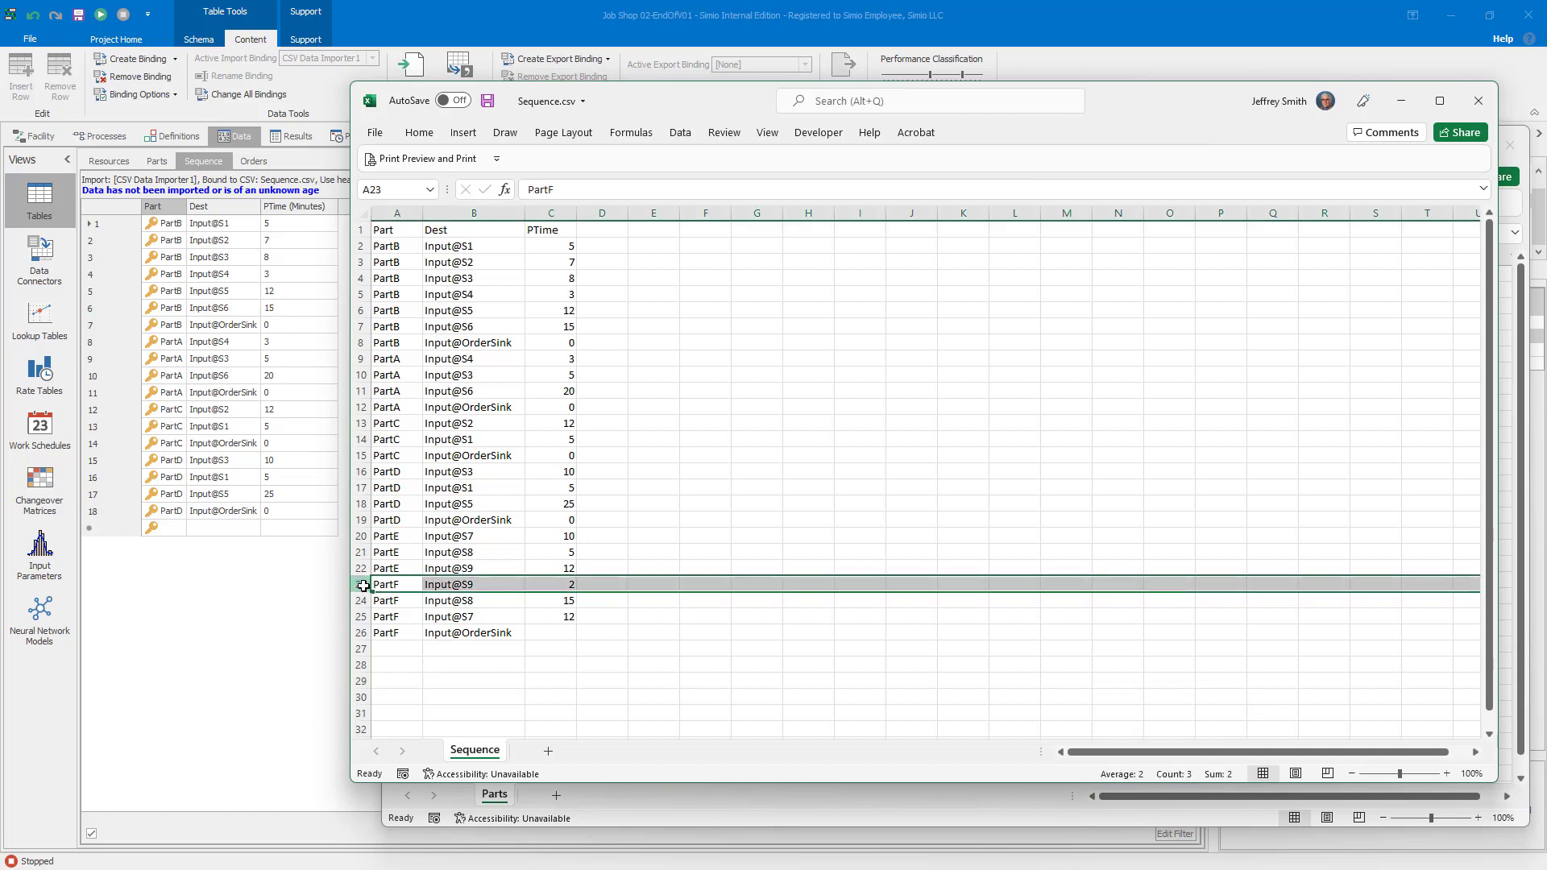
pyautogui.rightClick(363, 586)
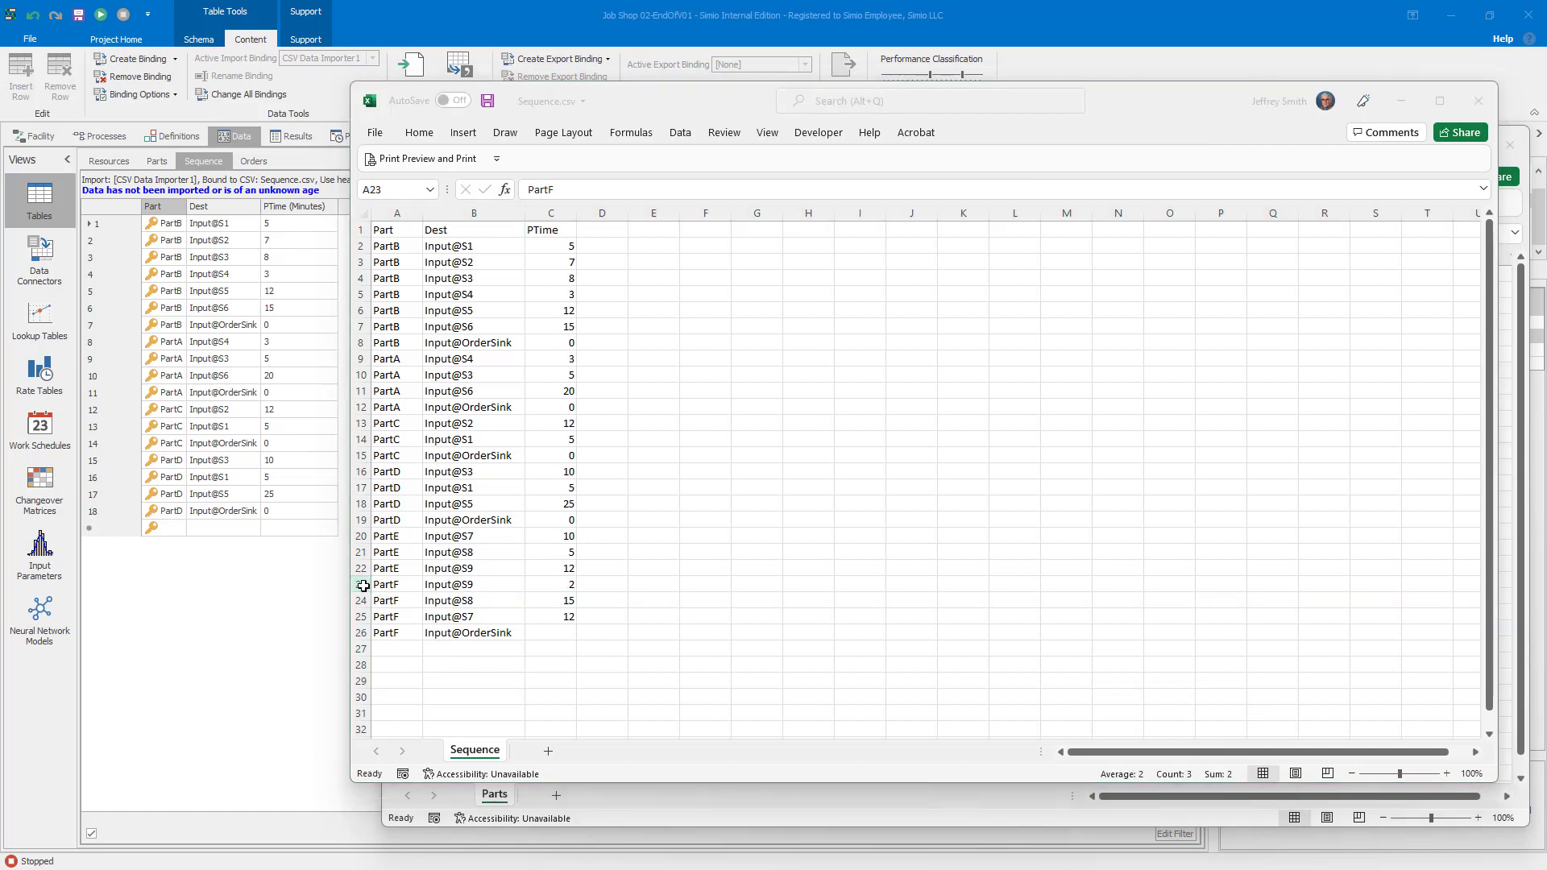
pyautogui.click(675, 610)
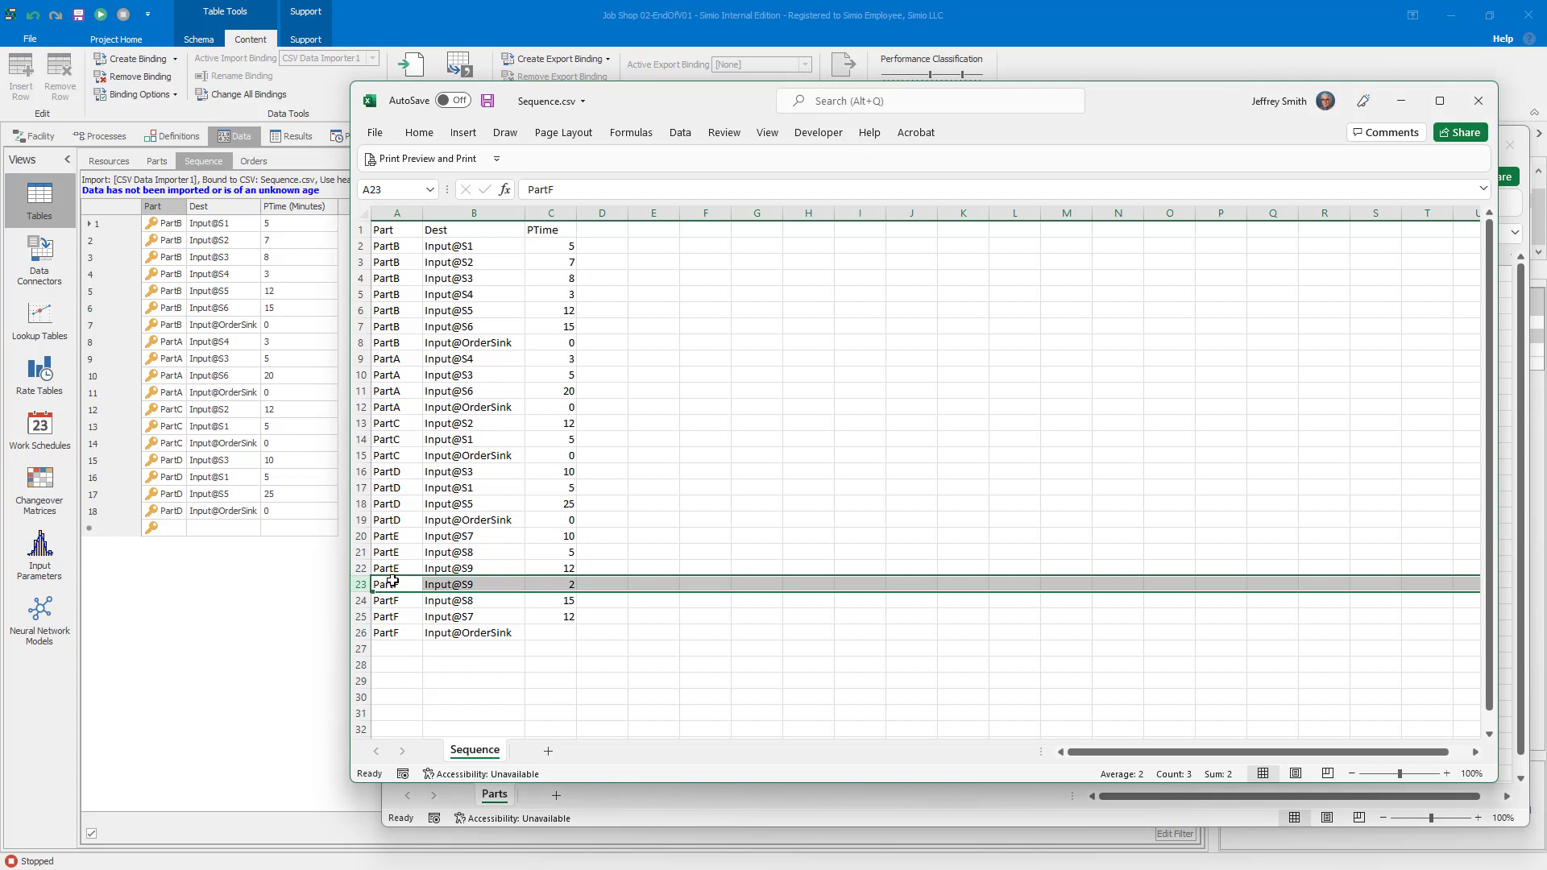
pyautogui.hotkey('ctrl', 'i')
pyautogui.rightClick(363, 574)
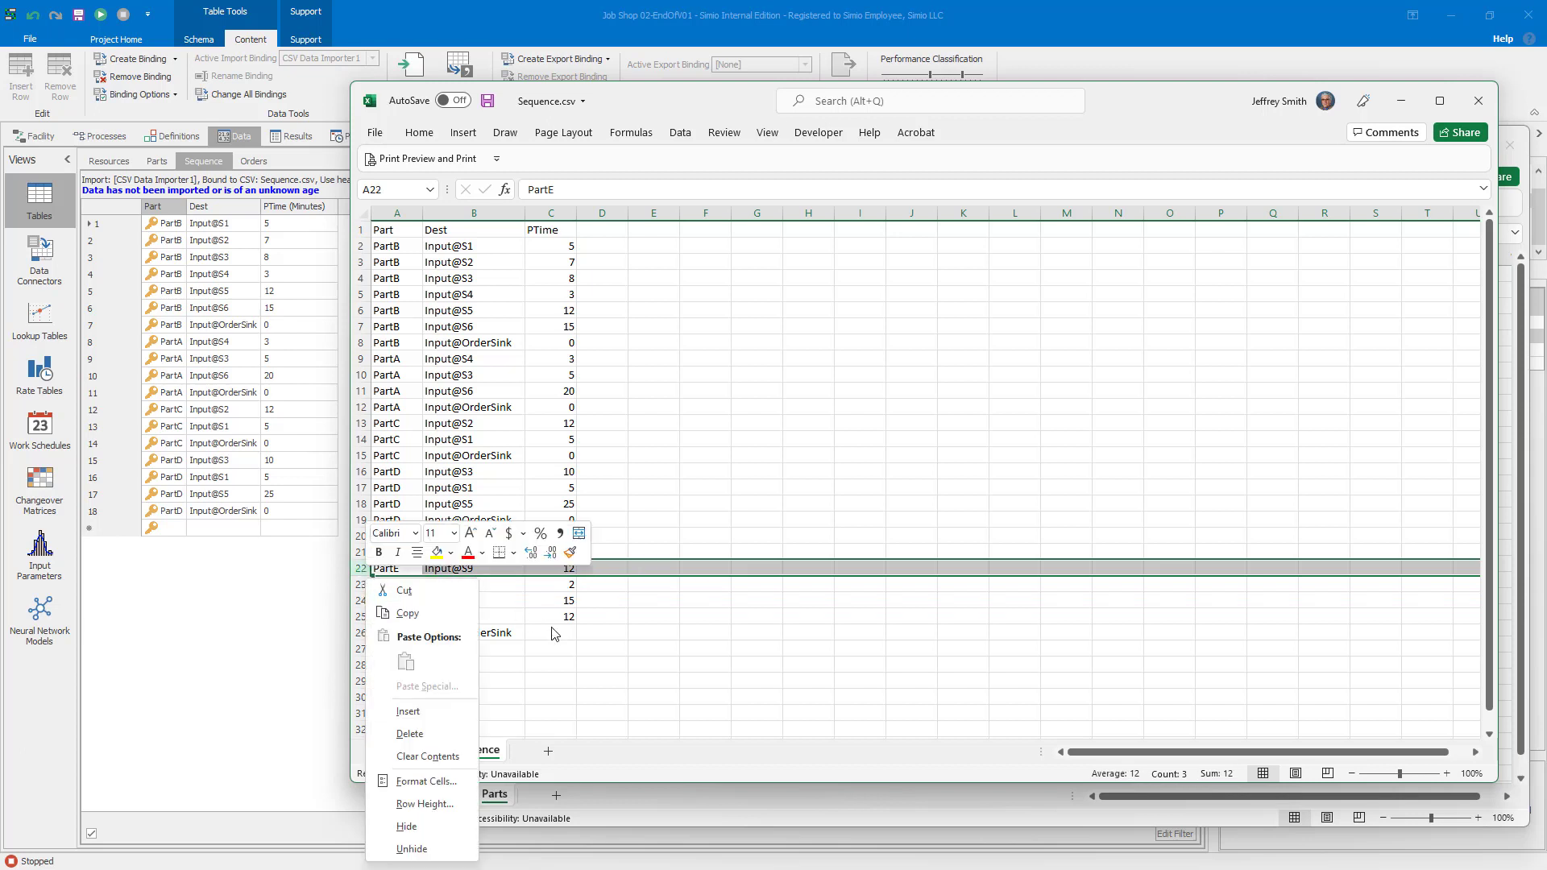
pyautogui.click(579, 649)
# Step: Insert a blank row at row 22, above the last PartE entry
pyautogui.rightClick(361, 568)
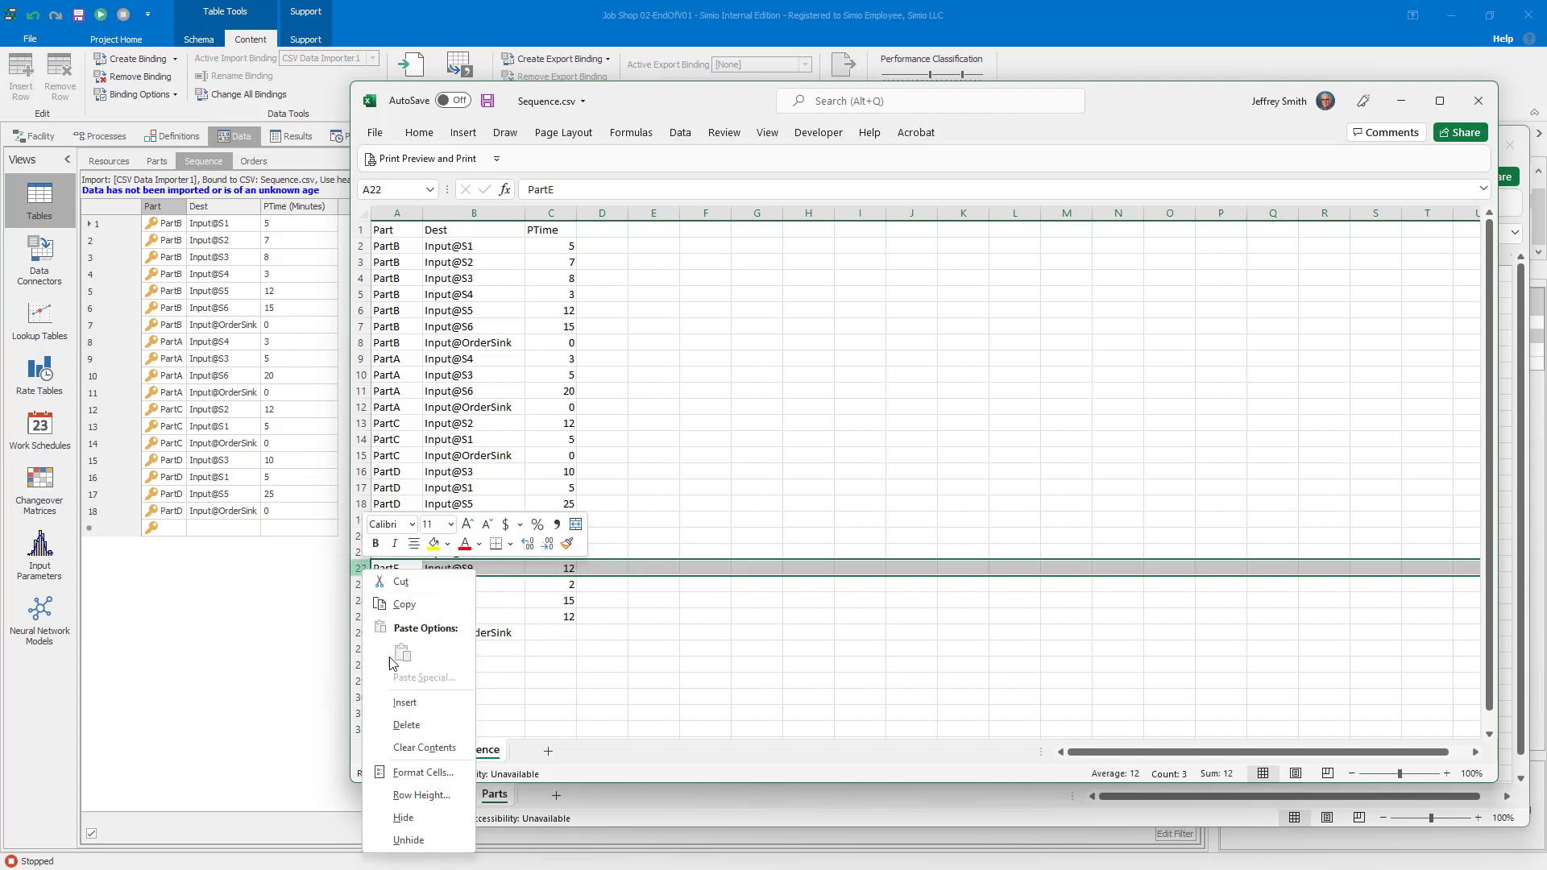
pyautogui.click(385, 704)
pyautogui.click(654, 681)
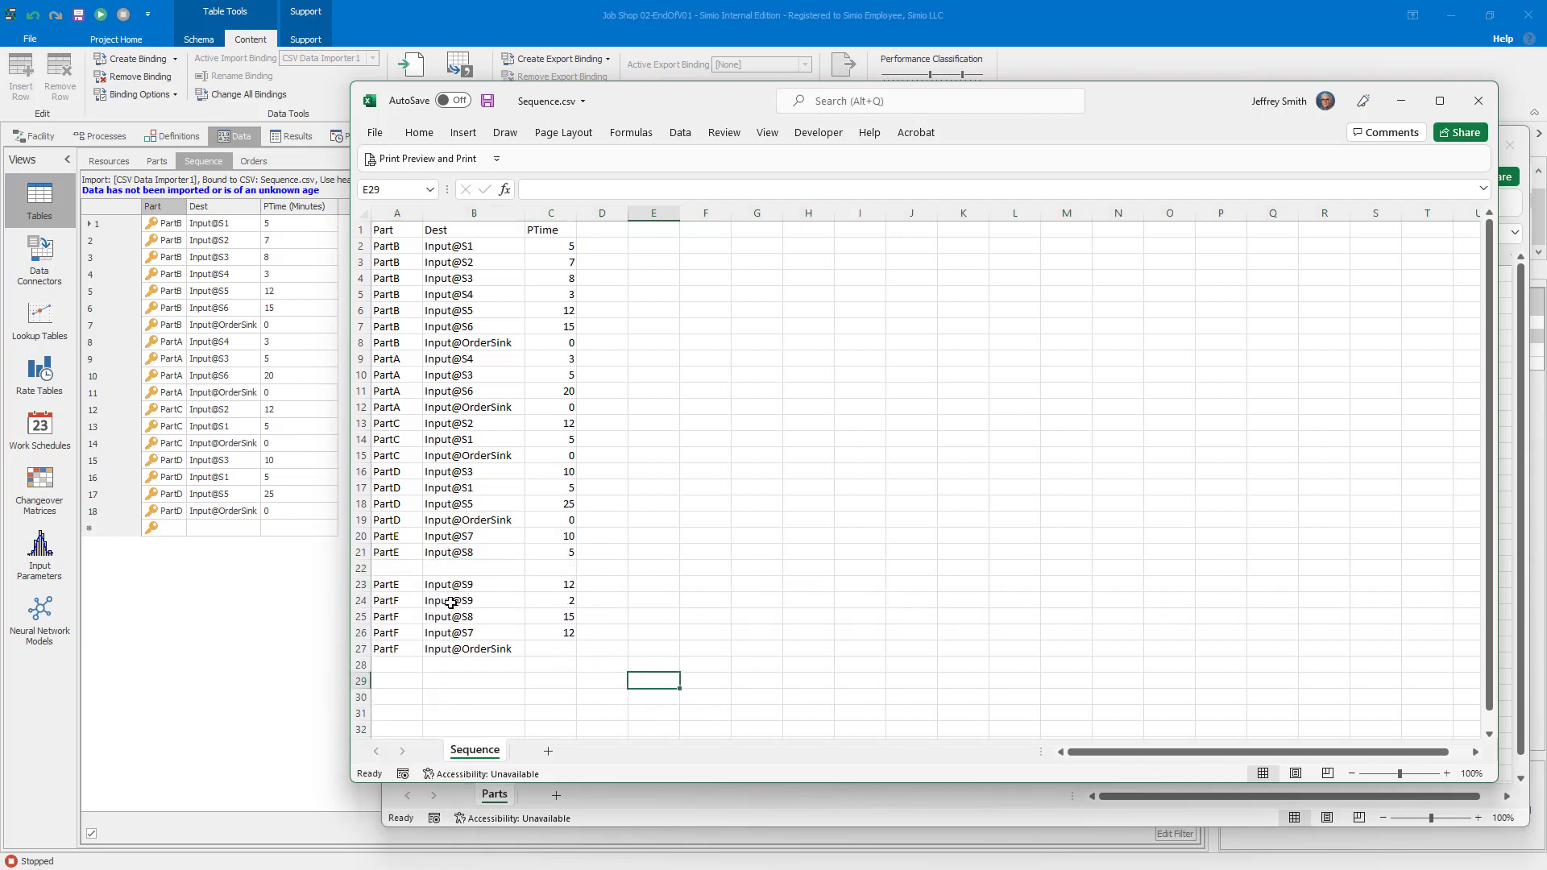
# Step: Copy the PartE entry with destination Input@S9 and PTime 12 from row 23 into the blank row 22
pyautogui.click(395, 569)
pyautogui.moveTo(399, 586); pyautogui.dragTo(548, 585)
pyautogui.hotkey('ctrl', 'x')
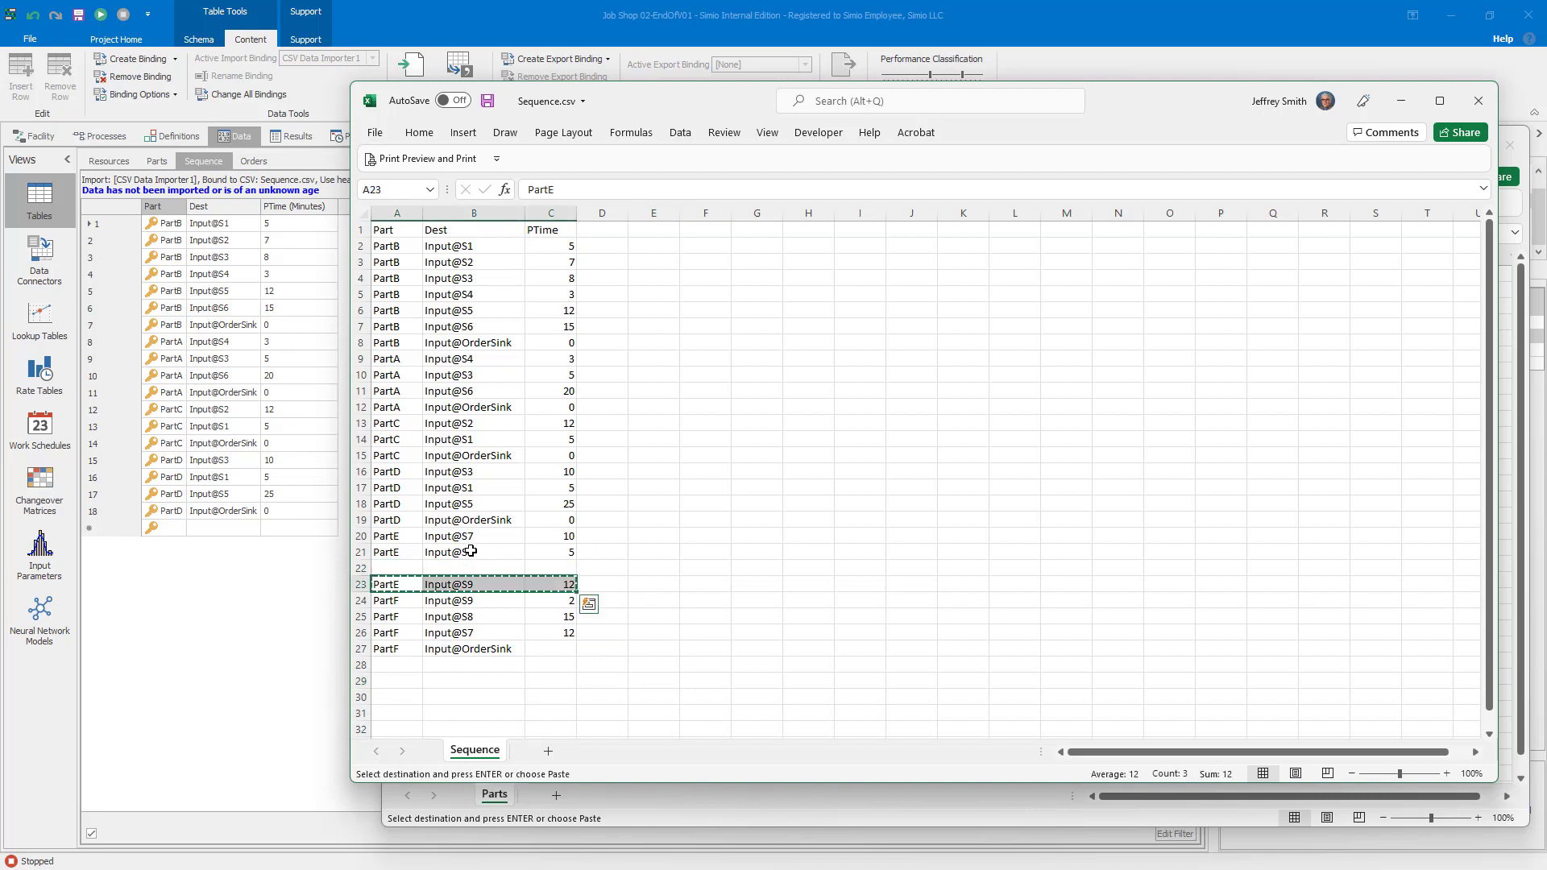
pyautogui.click(390, 568)
pyautogui.hotkey('ctrl', 'v')
# Step: Change the PartE entry in row 23 to destination Input@OrderSink with PTime 0
pyautogui.click(500, 586)
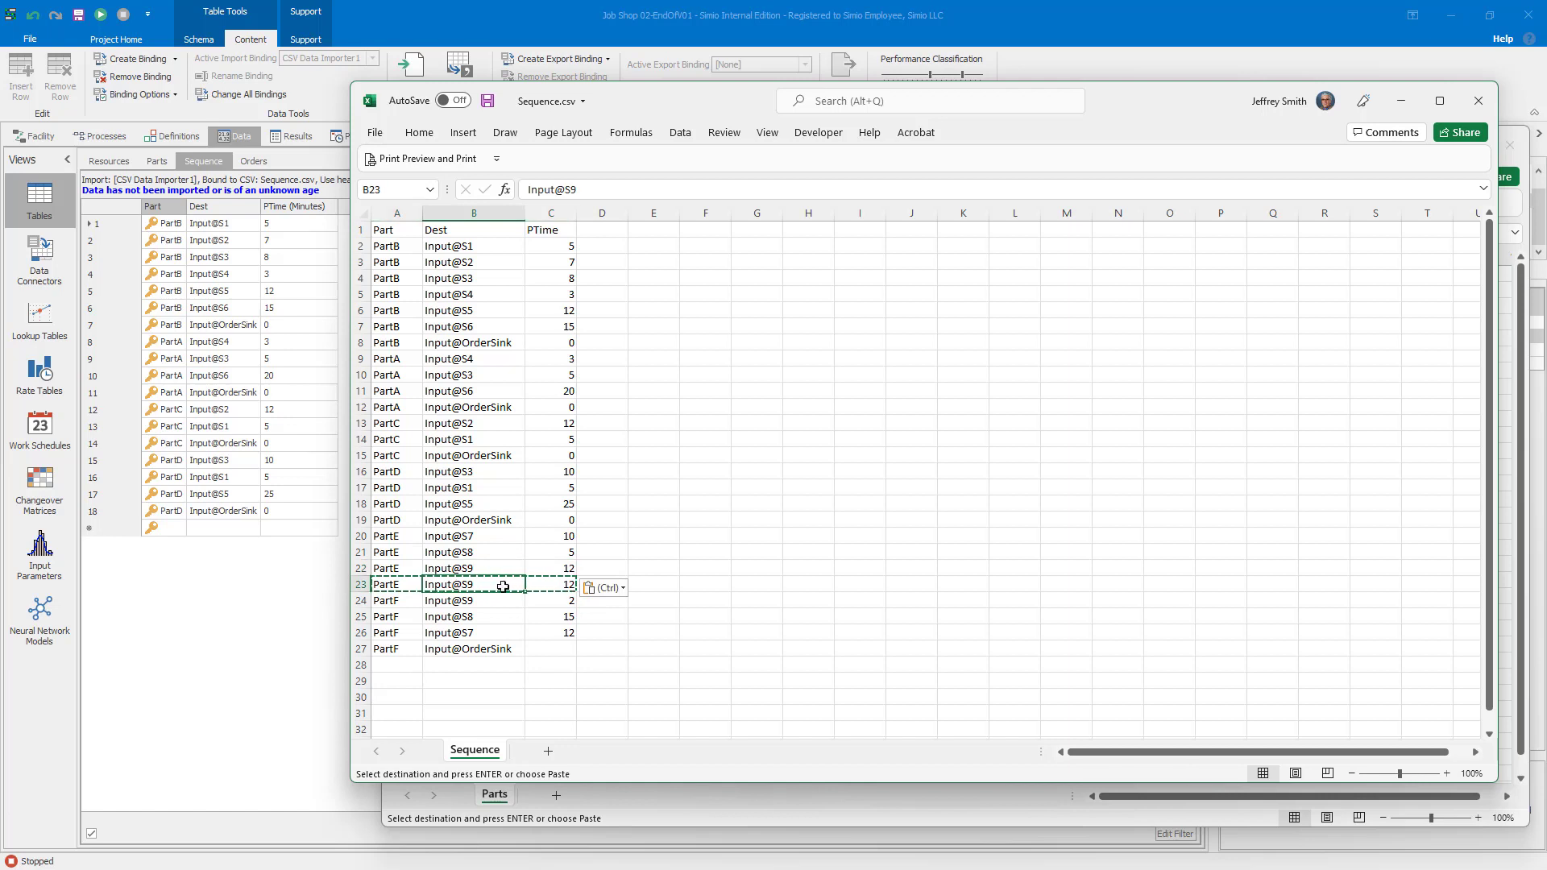
pyautogui.doubleClick(493, 584)
pyautogui.press('BackSpace')
pyautogui.press('BackSpace')
pyautogui.press('BackSpace')
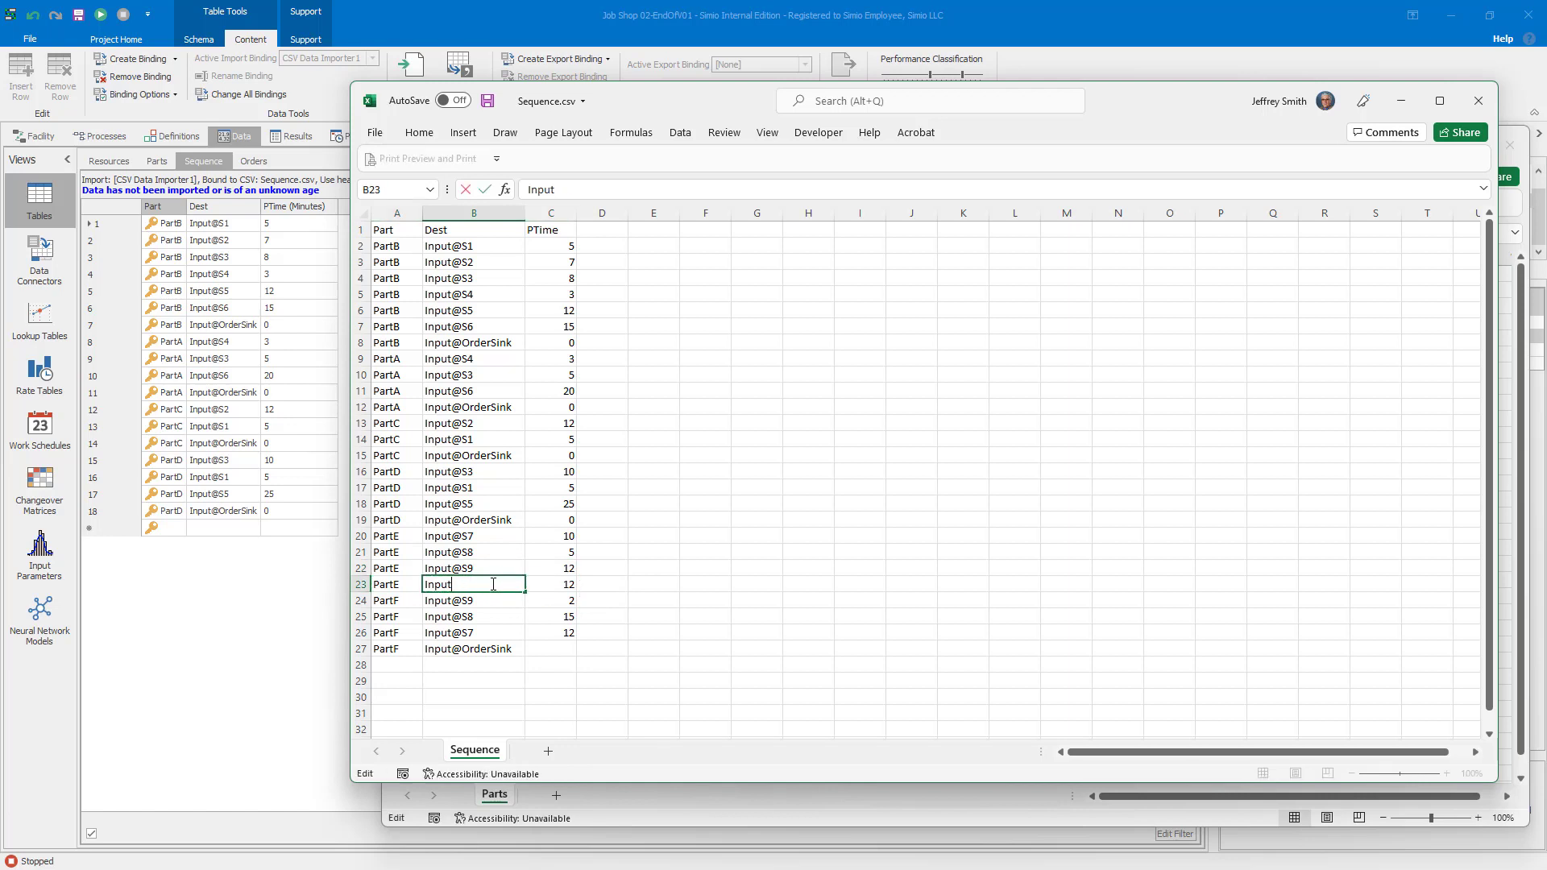
pyautogui.write('@S')
pyautogui.press('BackSpace')
pyautogui.write('OrderSink')
pyautogui.press('Tab')
pyautogui.write('0')
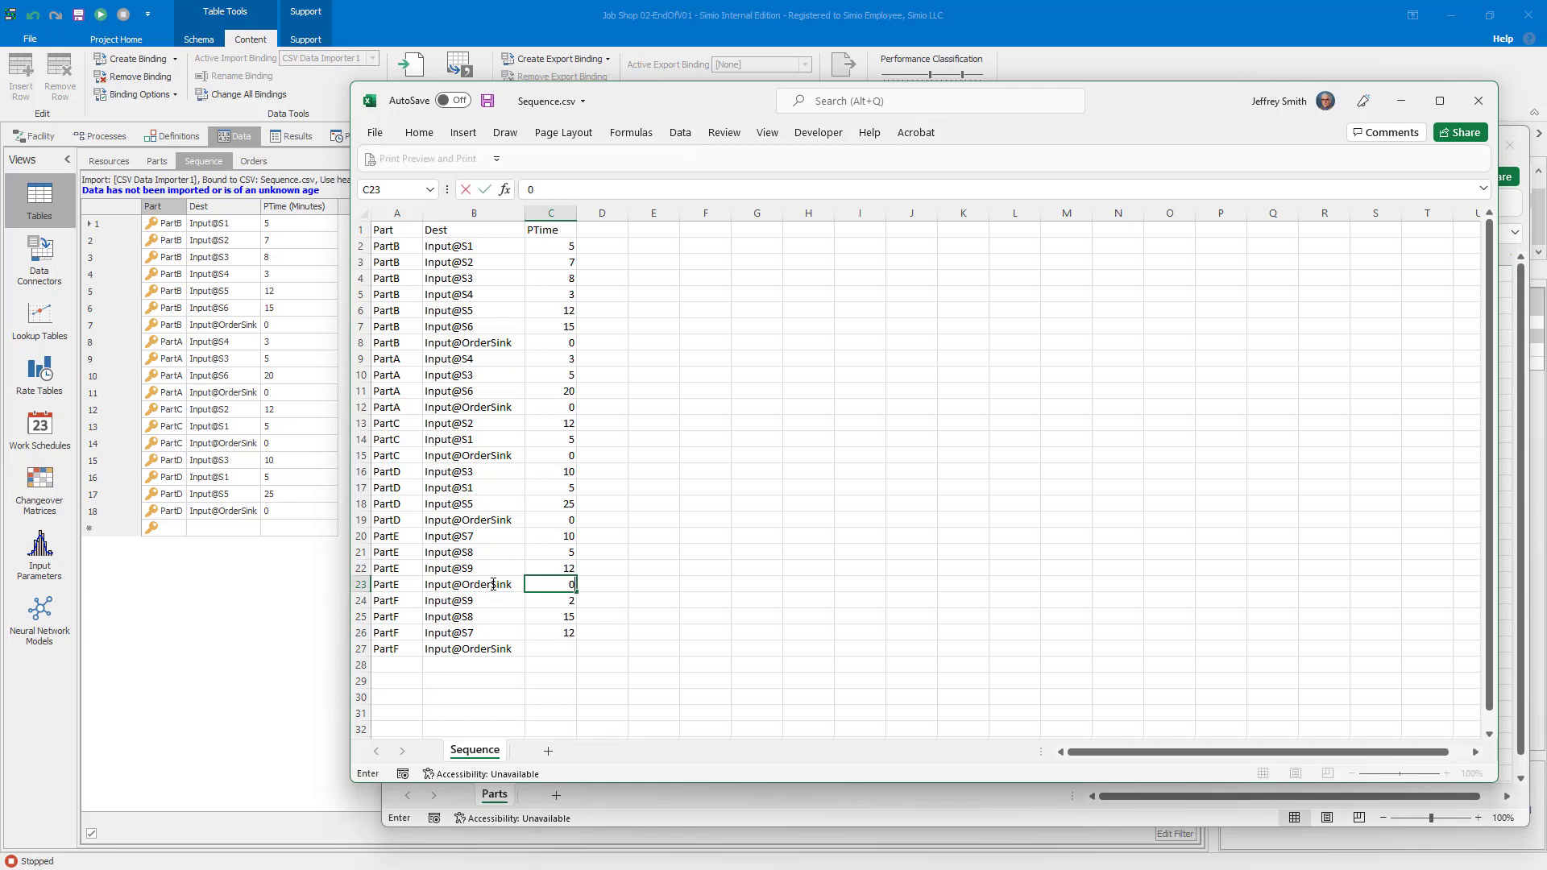
pyautogui.press('Return')
# Step: Set the PTime of the final PartF entry in row 27 to 0 and save Sequence.csv
pyautogui.press('Return')
pyautogui.press('Return')
pyautogui.press('Return')
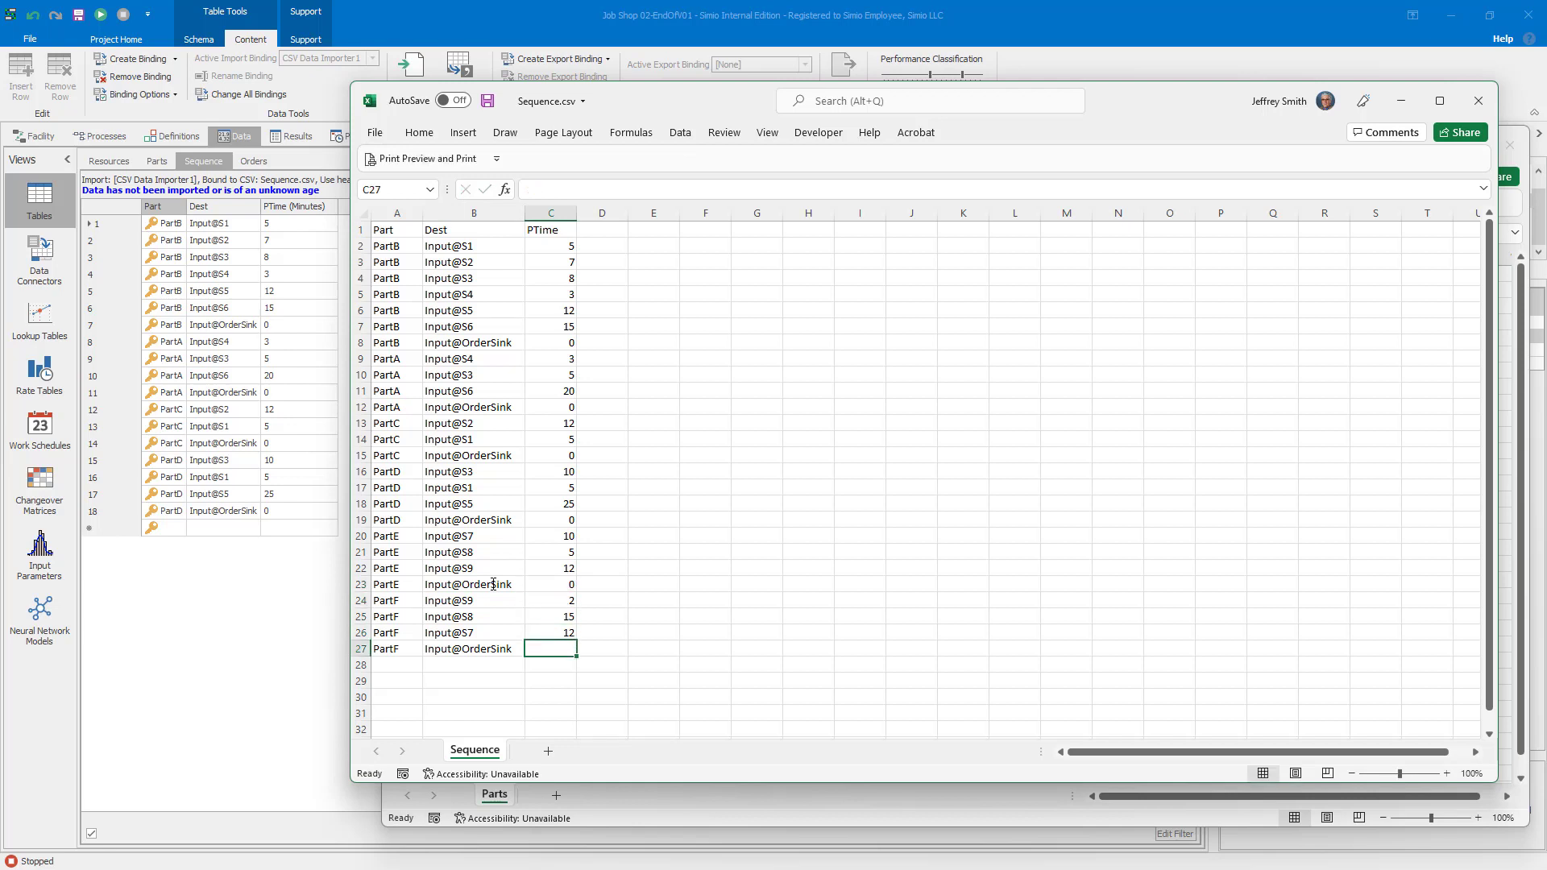
pyautogui.write('0')
pyautogui.press('Return')
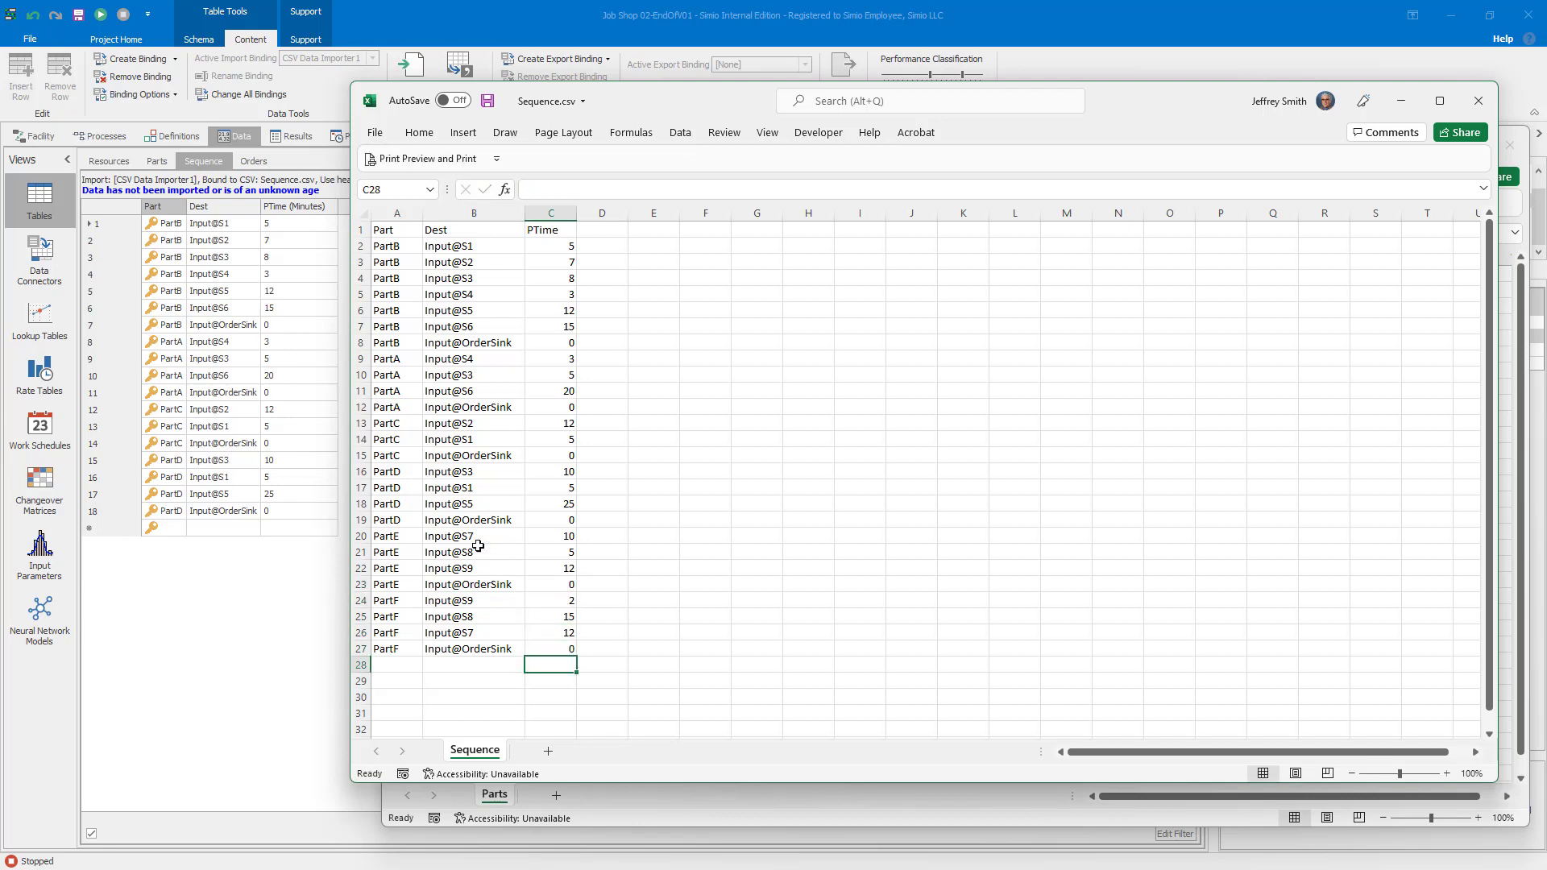
pyautogui.click(488, 102)
# Step: Save Sequence.csv again after checking the PartE and PartF rows, switch to Simio and import the Sequence table
pyautogui.moveTo(361, 536); pyautogui.dragTo(361, 585)
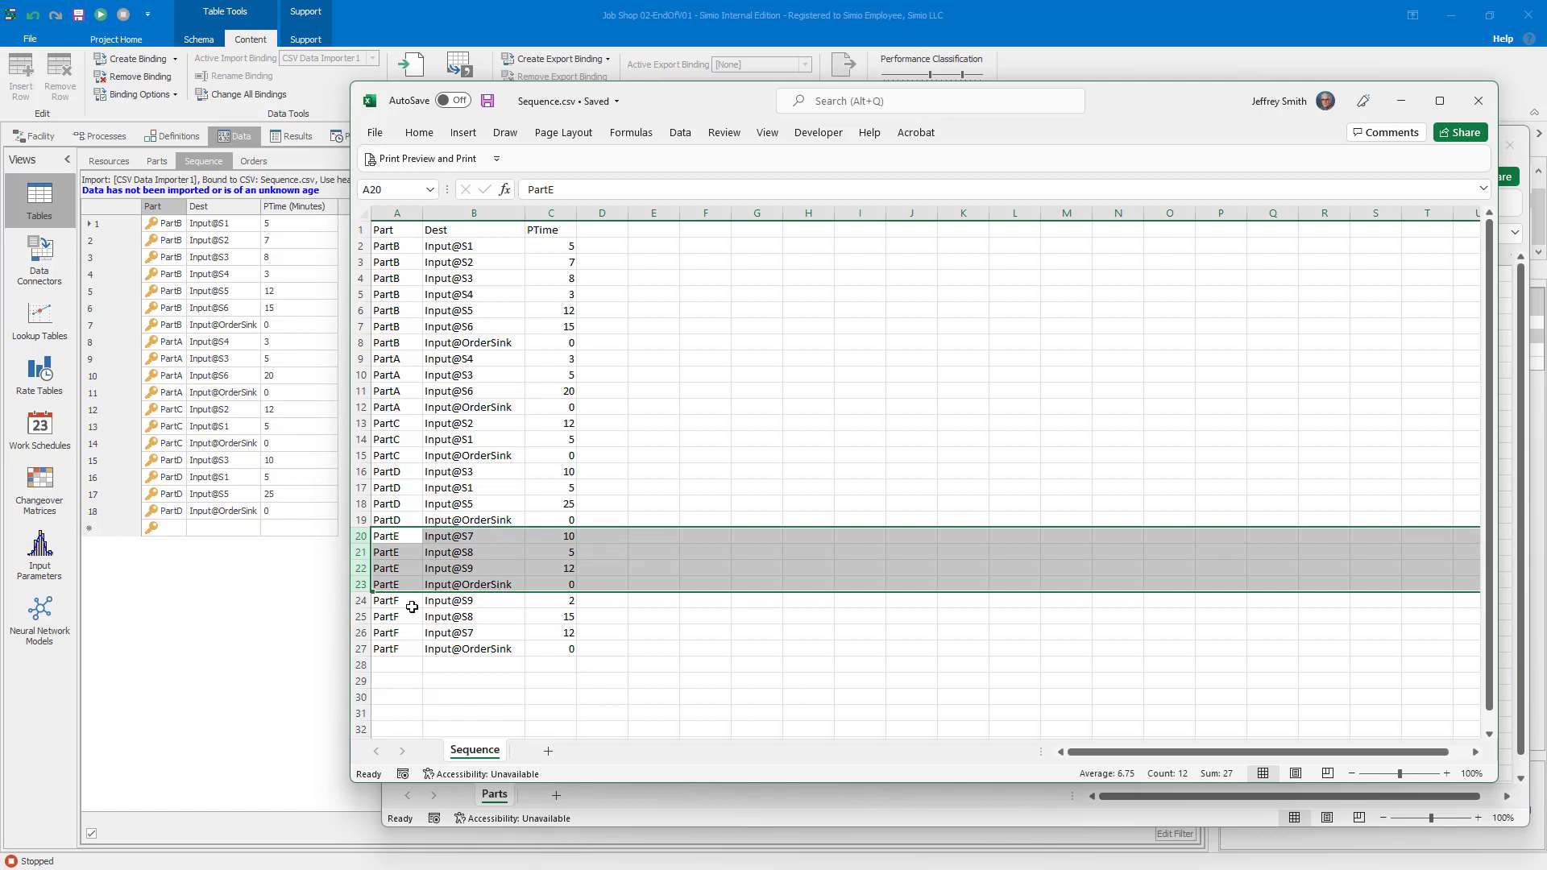
pyautogui.moveTo(356, 602); pyautogui.dragTo(360, 650)
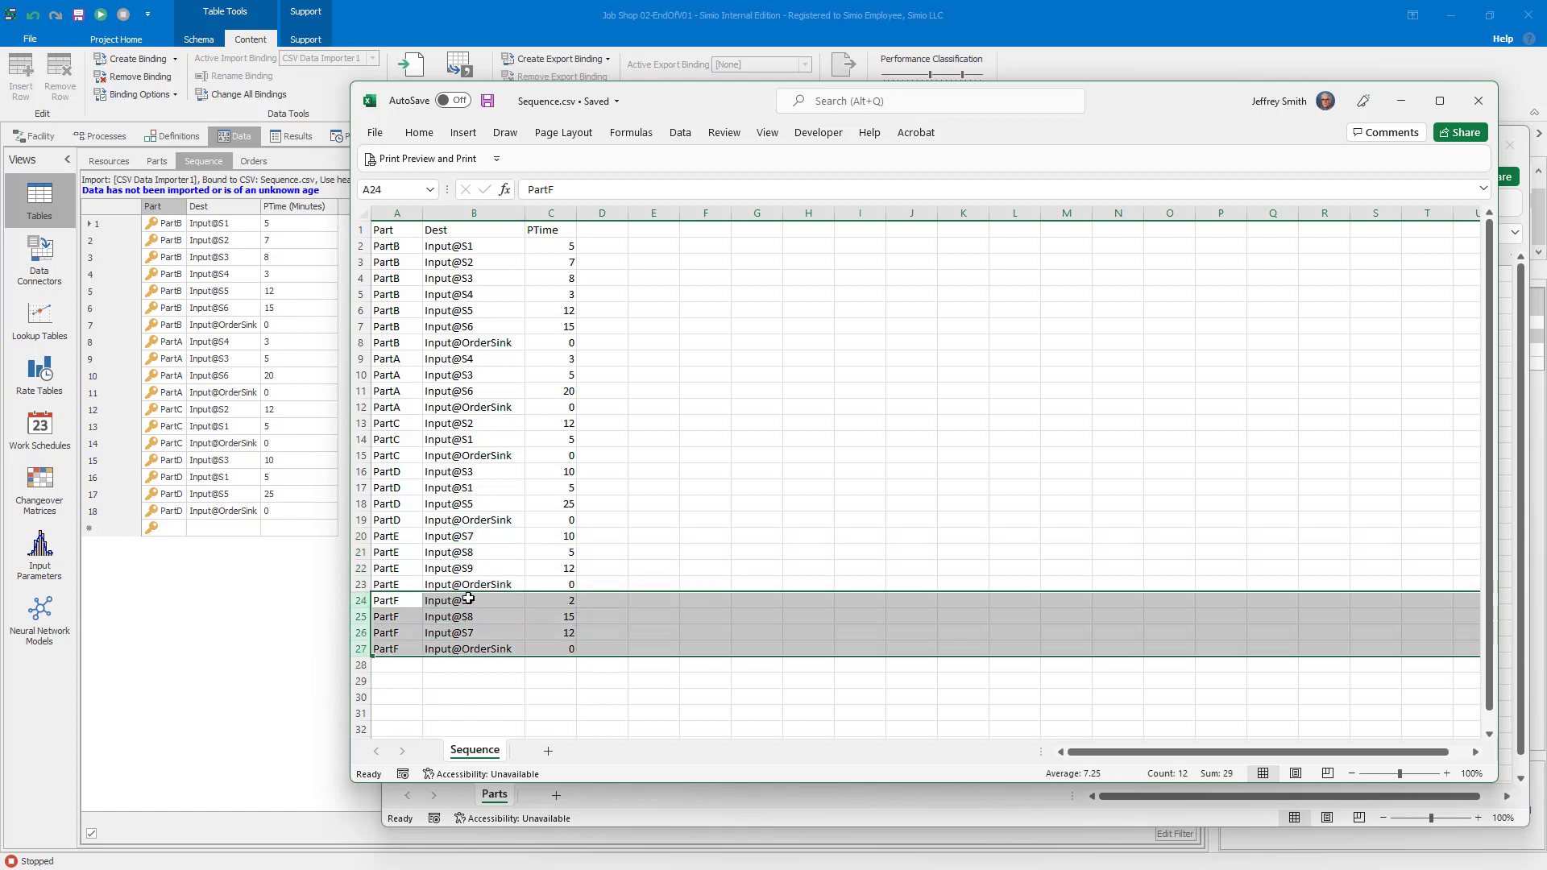
pyautogui.click(641, 697)
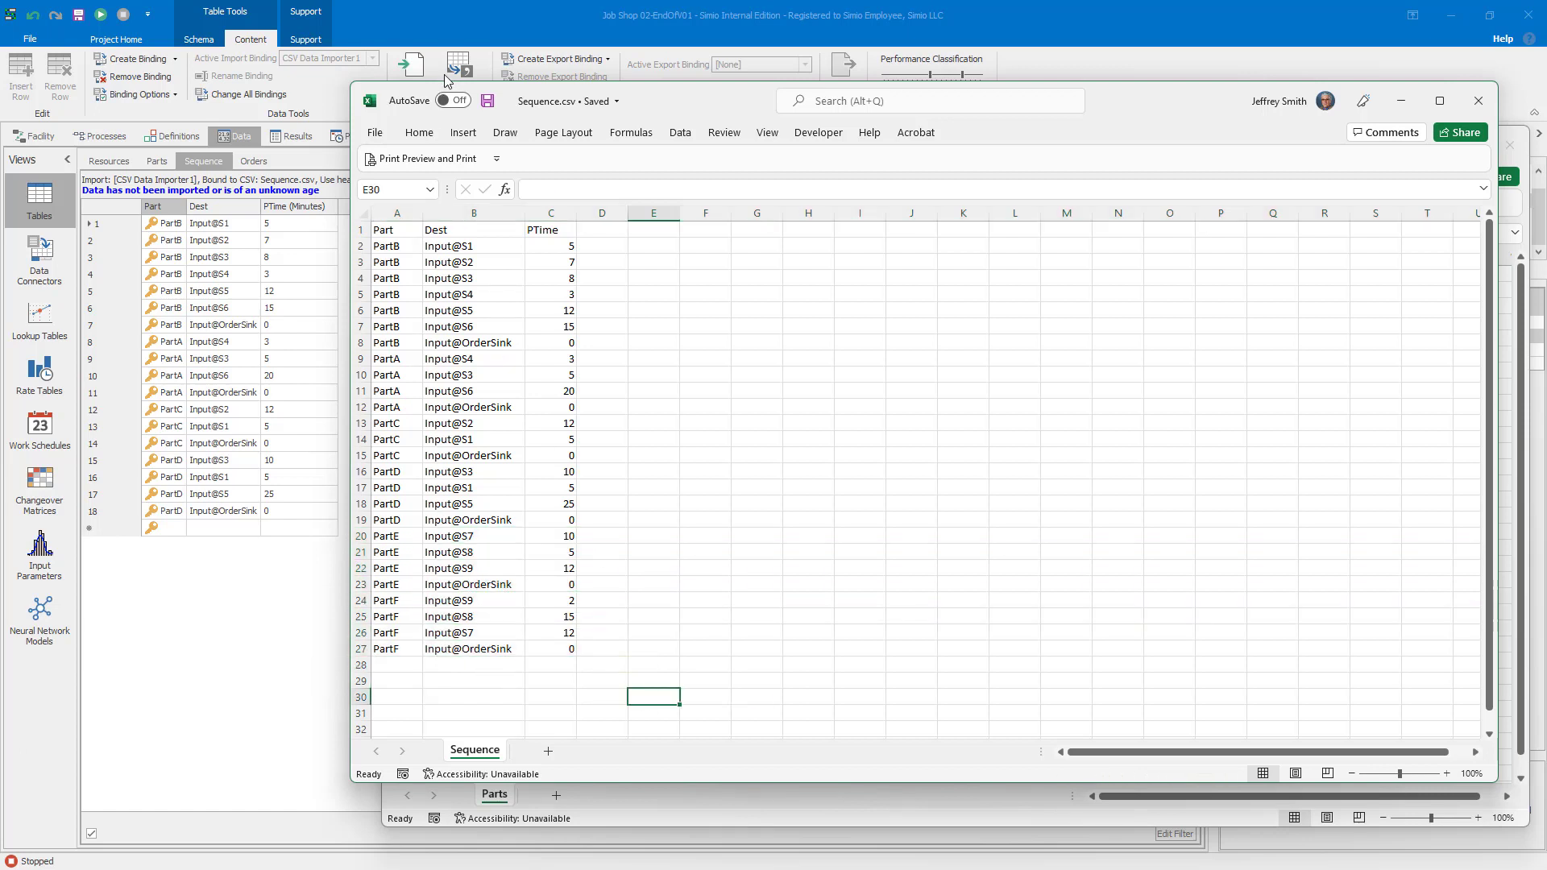
pyautogui.click(487, 101)
pyautogui.click(437, 15)
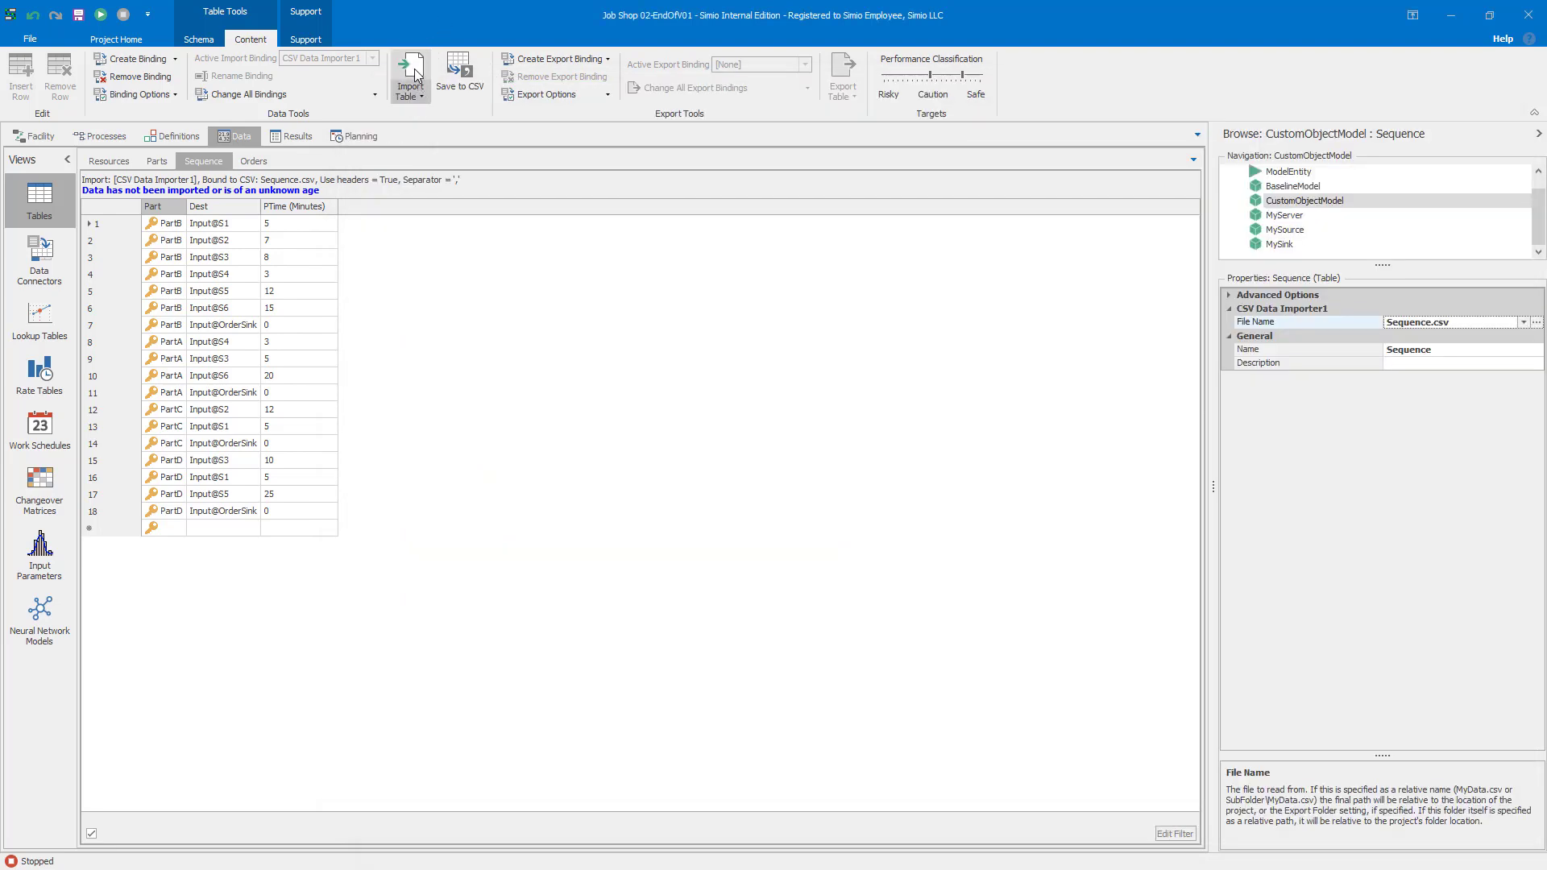
pyautogui.click(414, 70)
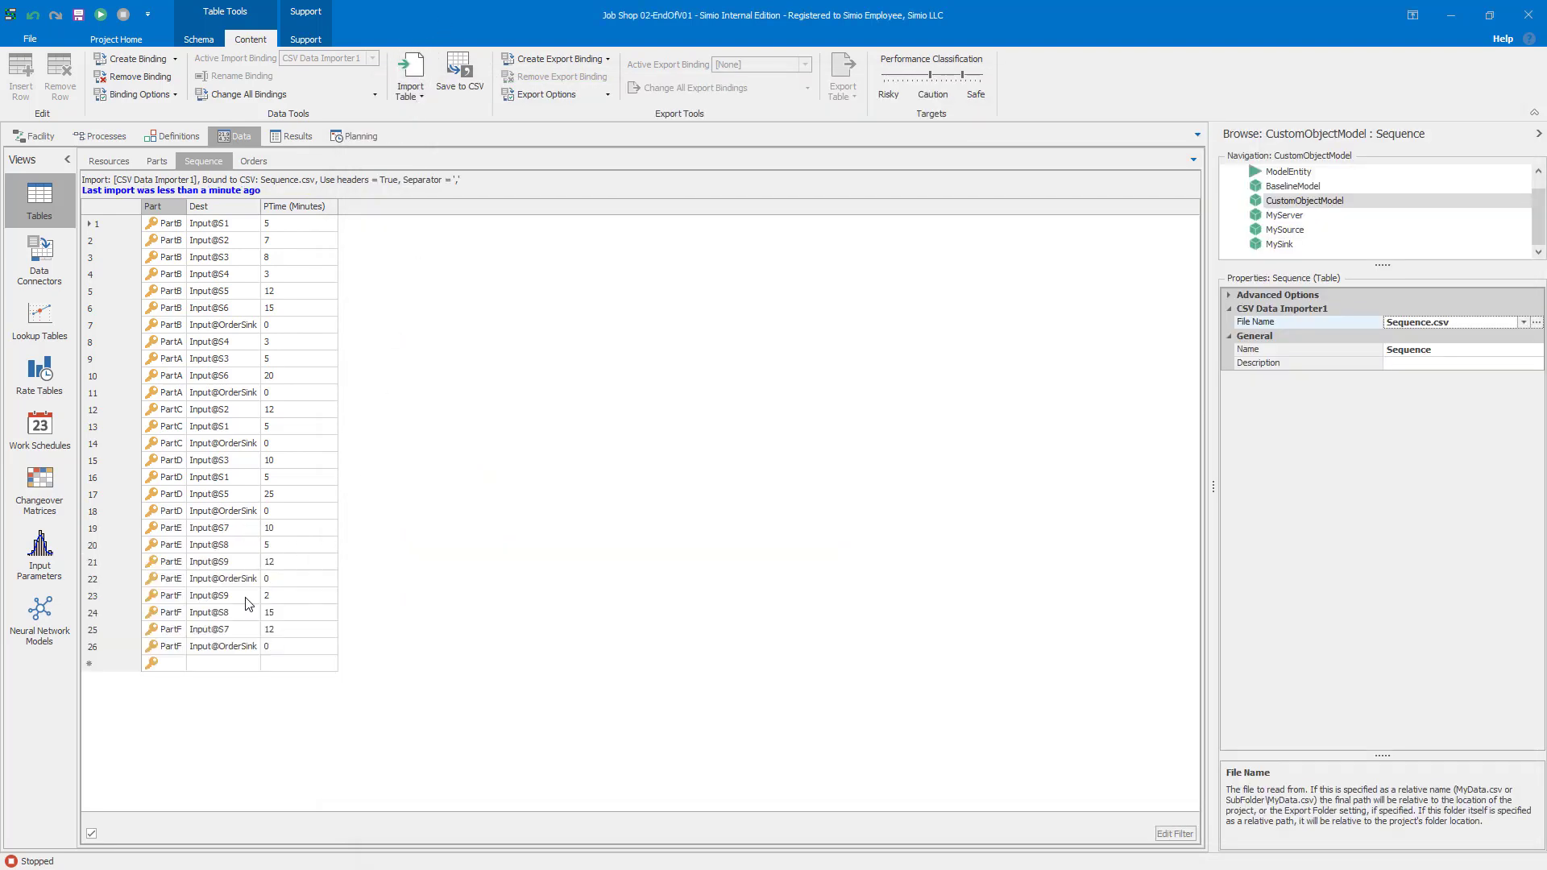
# Step: Examine the nested Sequence entries of PartE and PartF in the Parts table
pyautogui.click(157, 161)
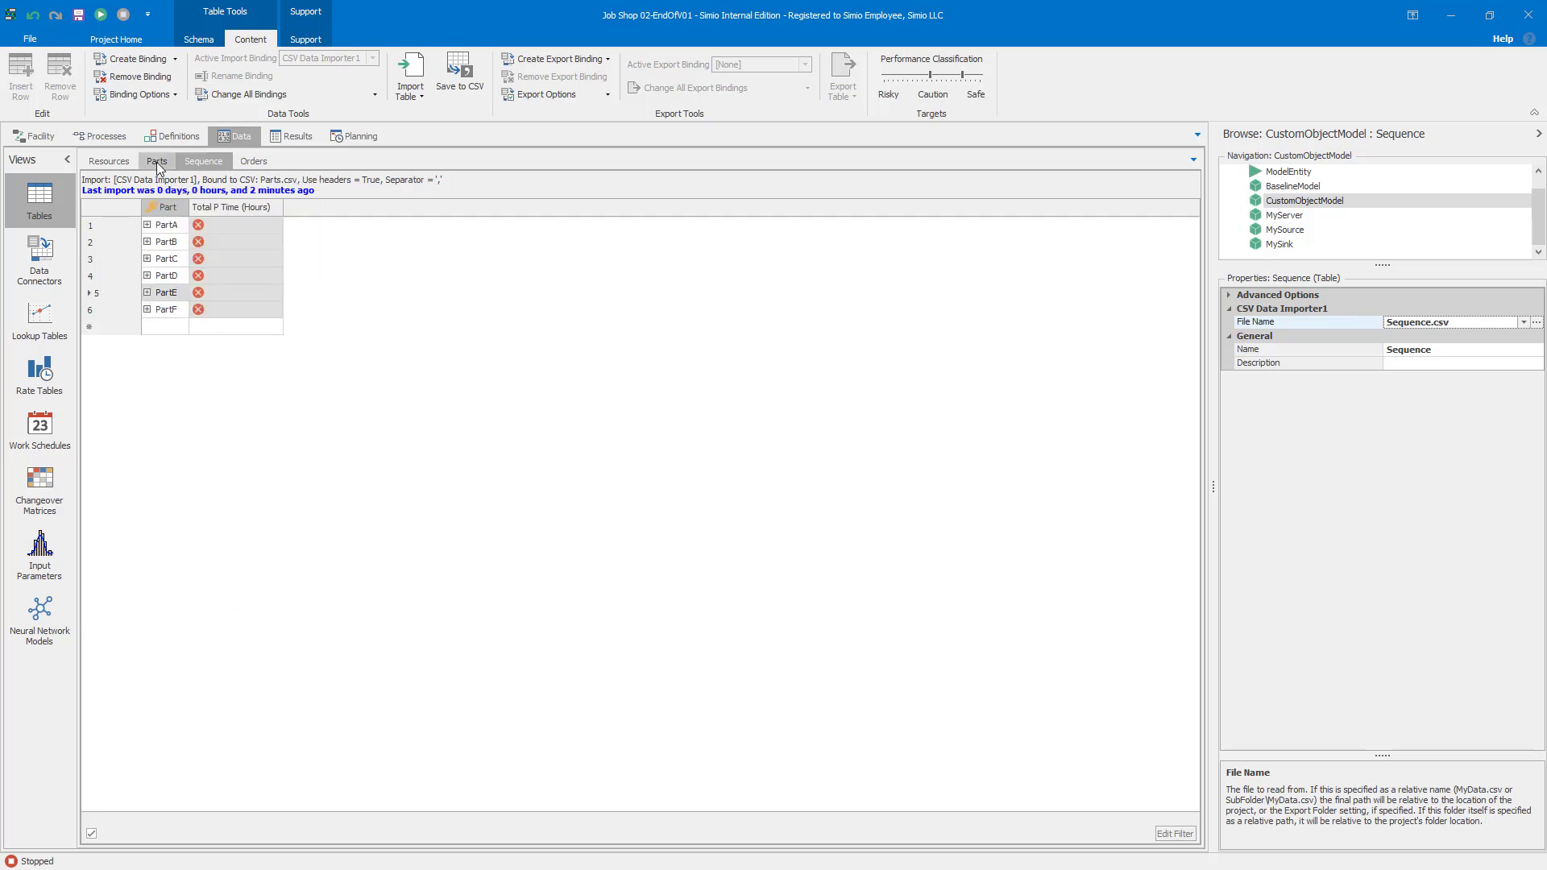
pyautogui.click(146, 293)
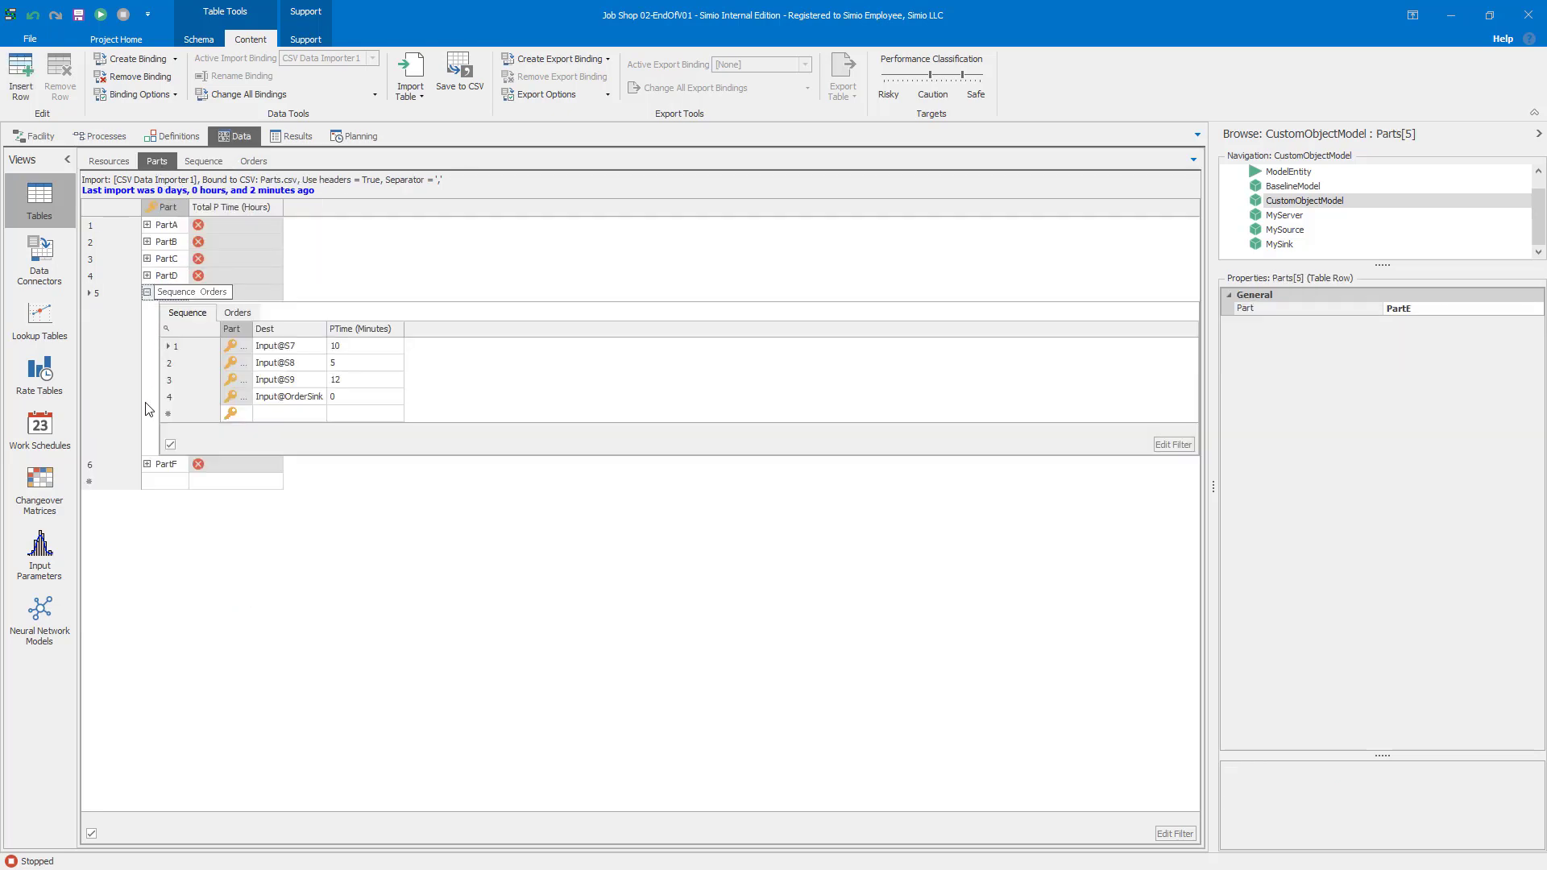
pyautogui.click(148, 464)
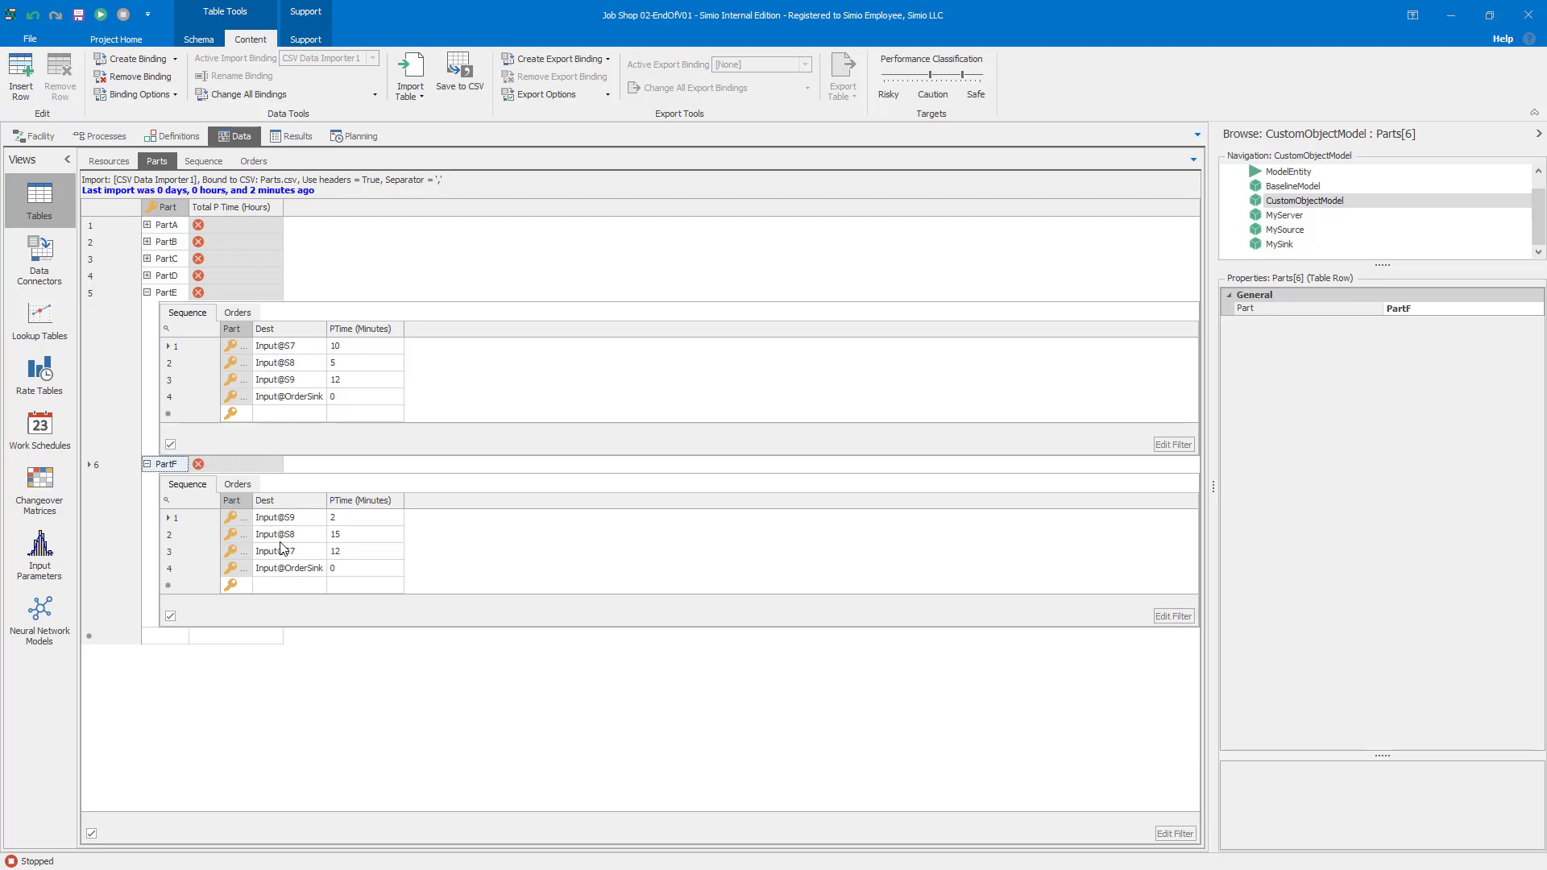
pyautogui.click(147, 293)
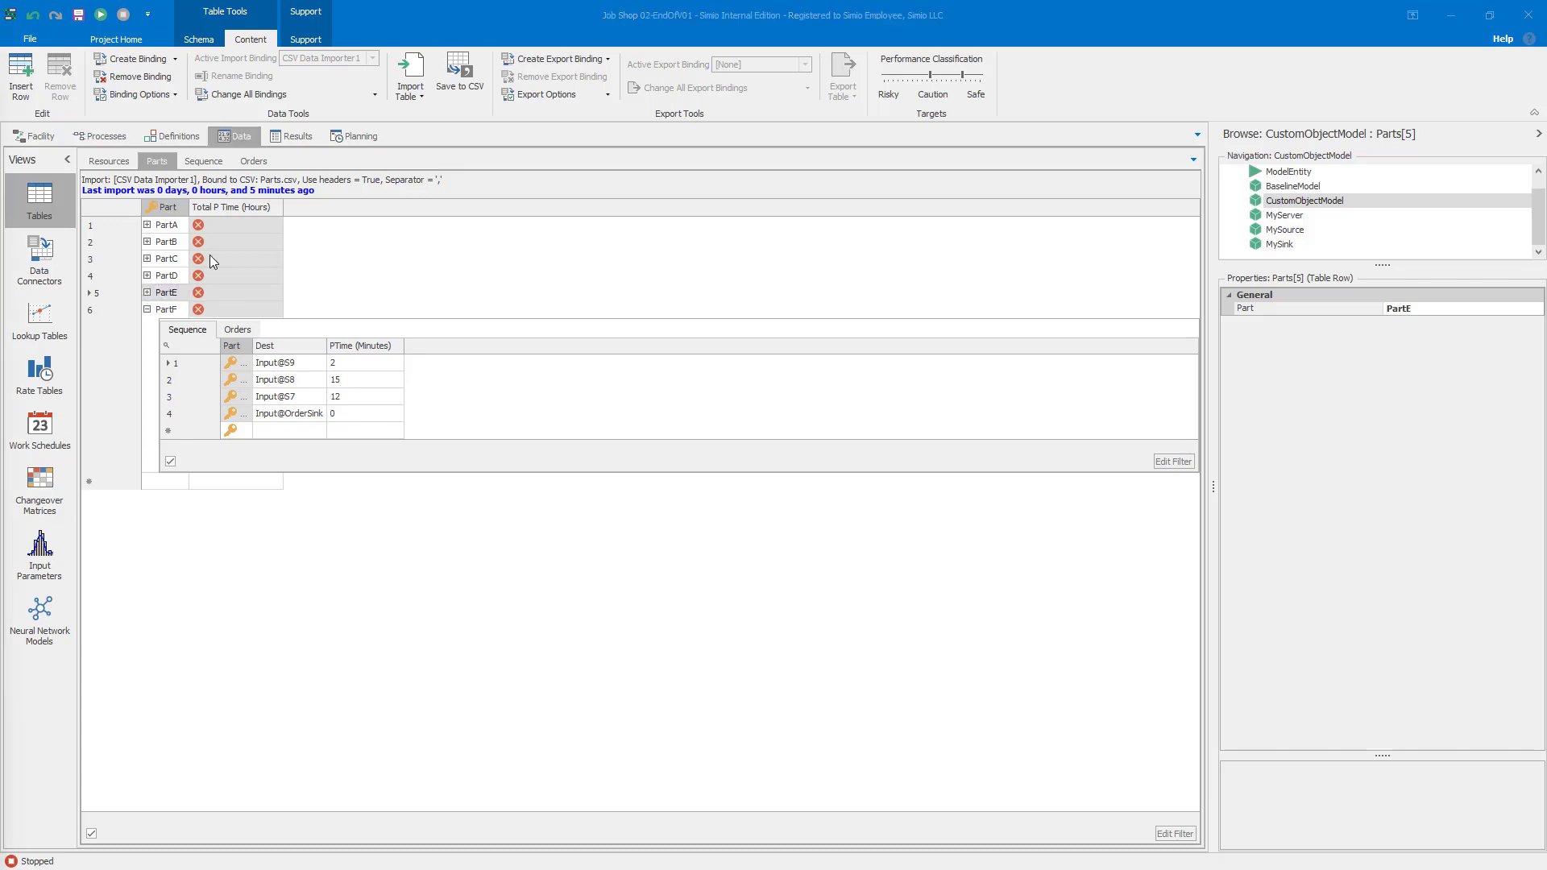
# Step: Save the Orders table to CSV as Orders.csv in the Job Shop 02 folder
pyautogui.click(252, 162)
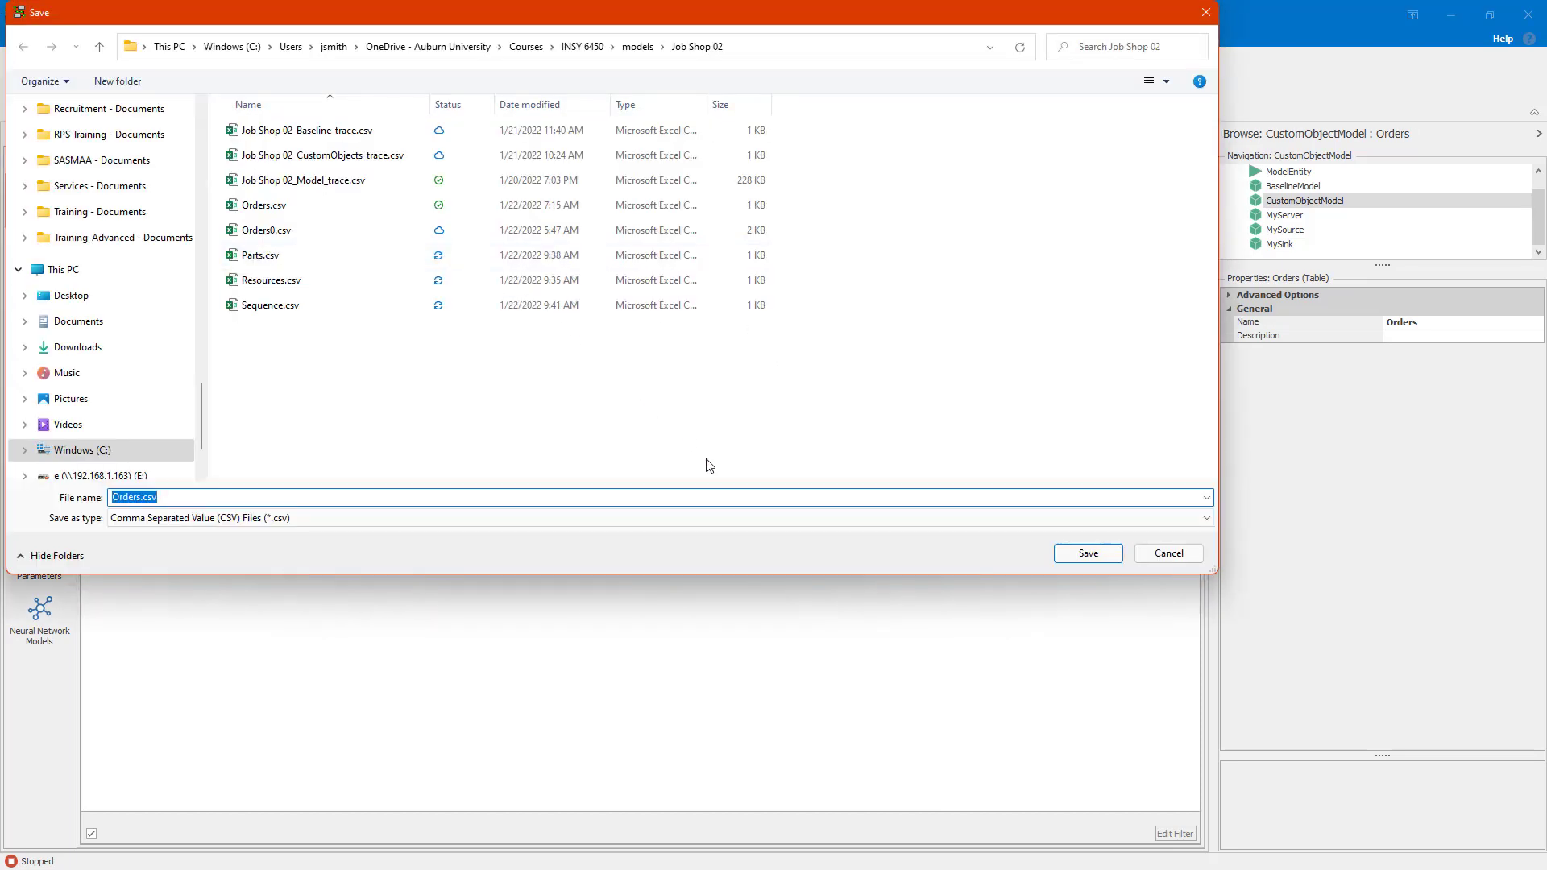
pyautogui.click(1093, 556)
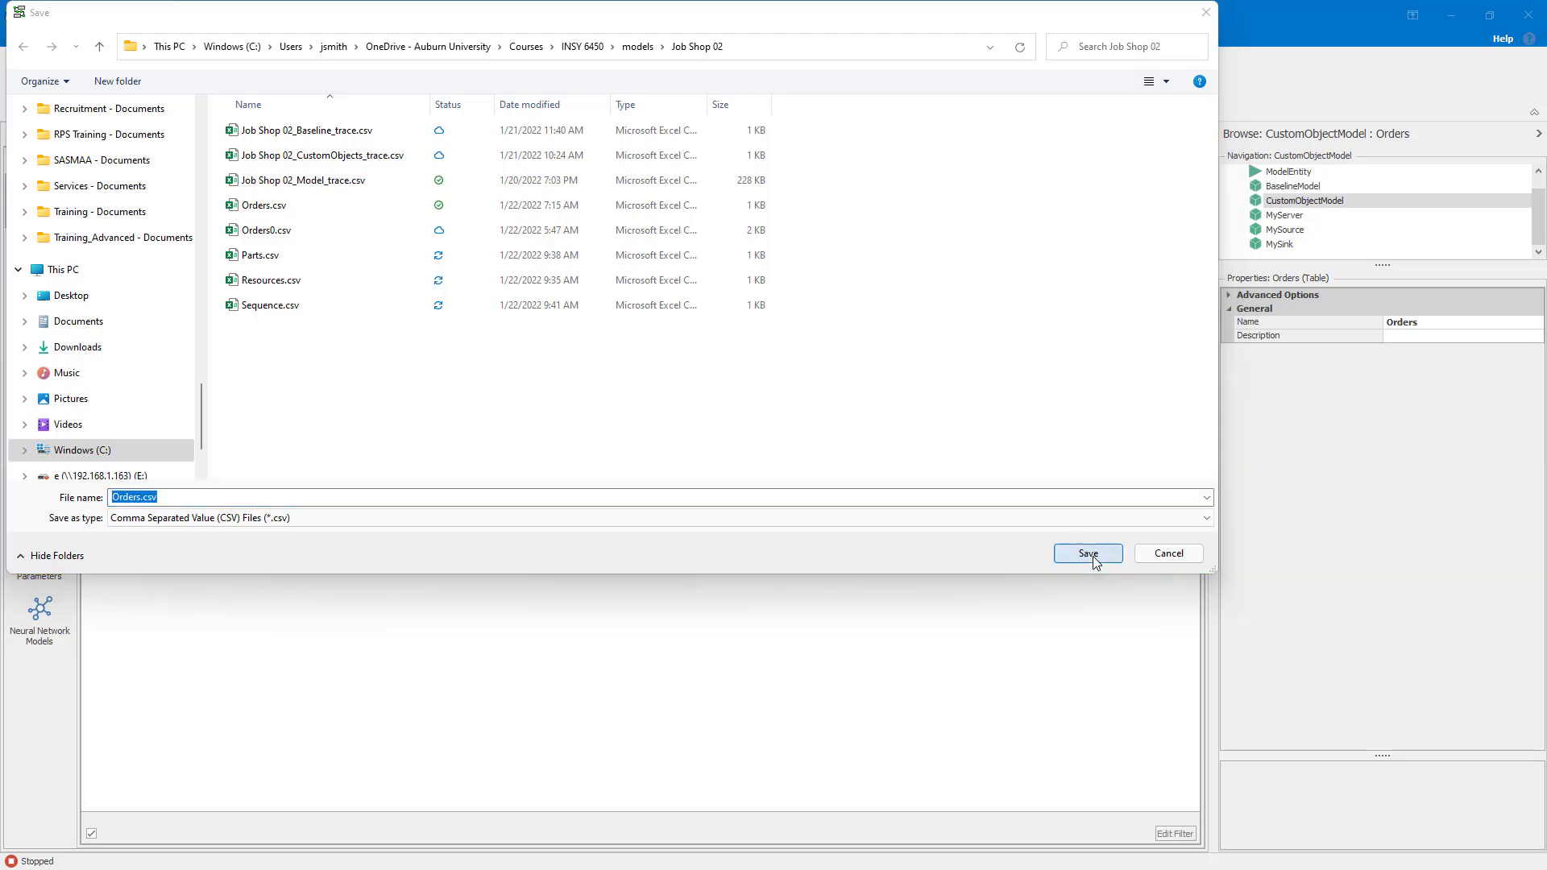
pyautogui.click(820, 448)
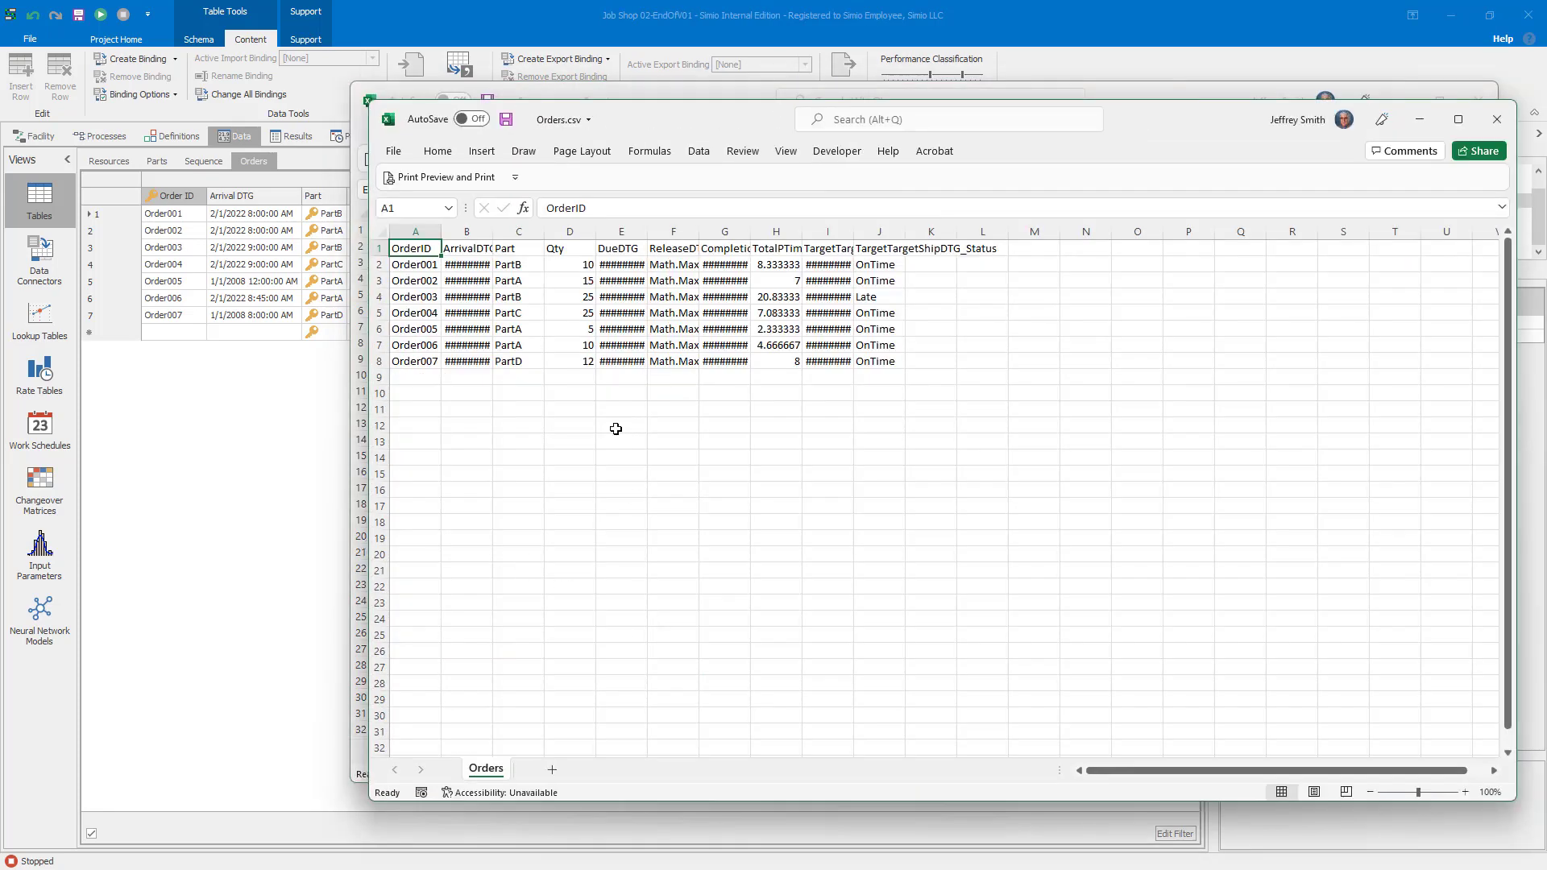
# Step: Autofit all column widths in the Orders.csv worksheet in Excel
pyautogui.click(381, 231)
pyautogui.doubleClick(441, 231)
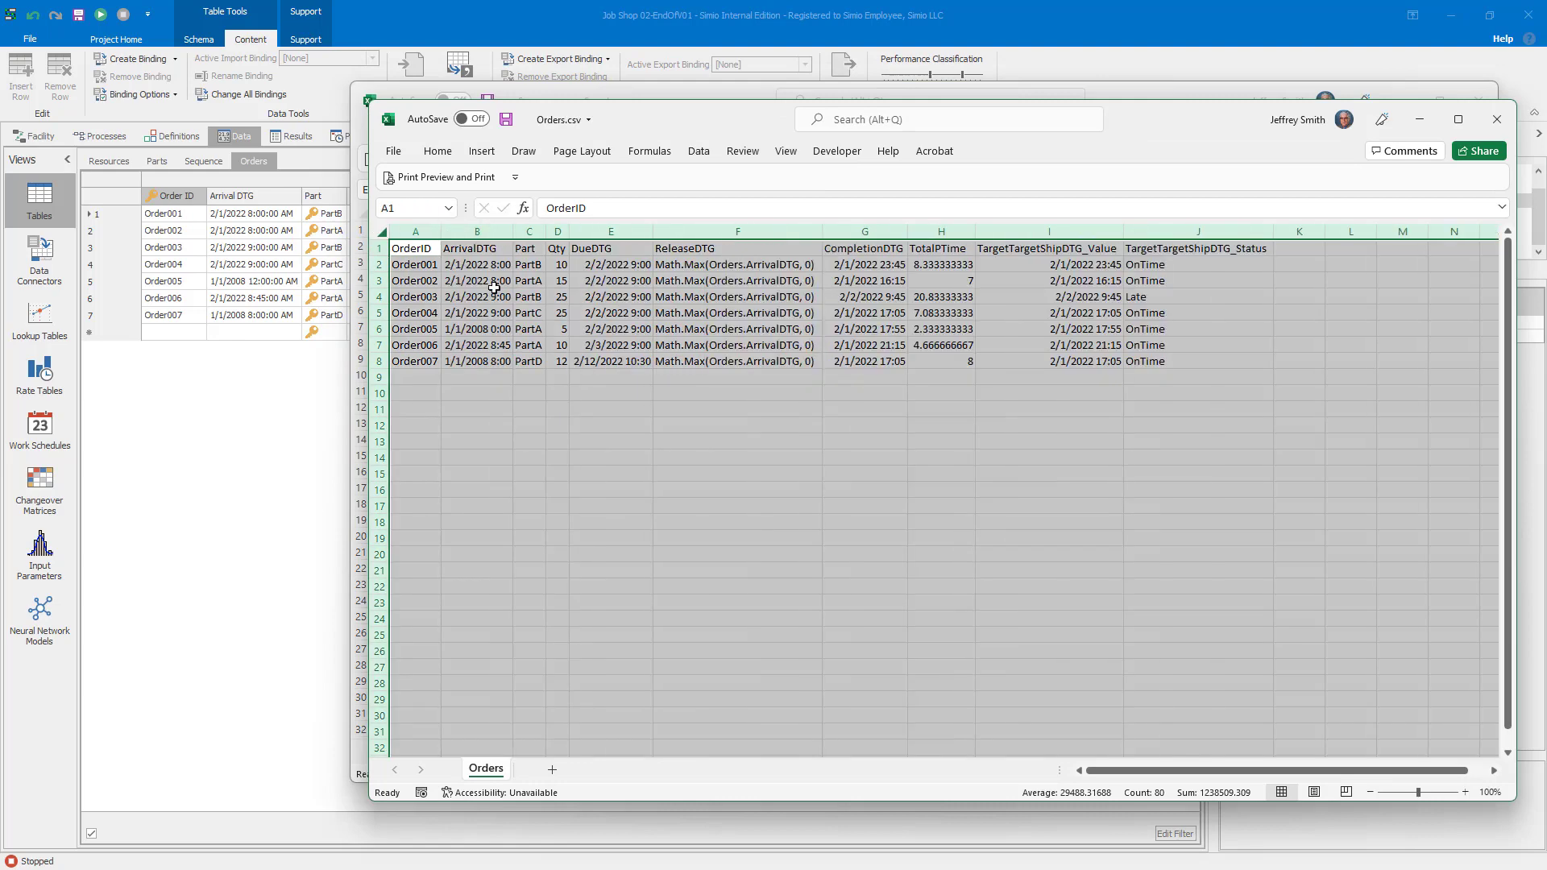
pyautogui.click(597, 439)
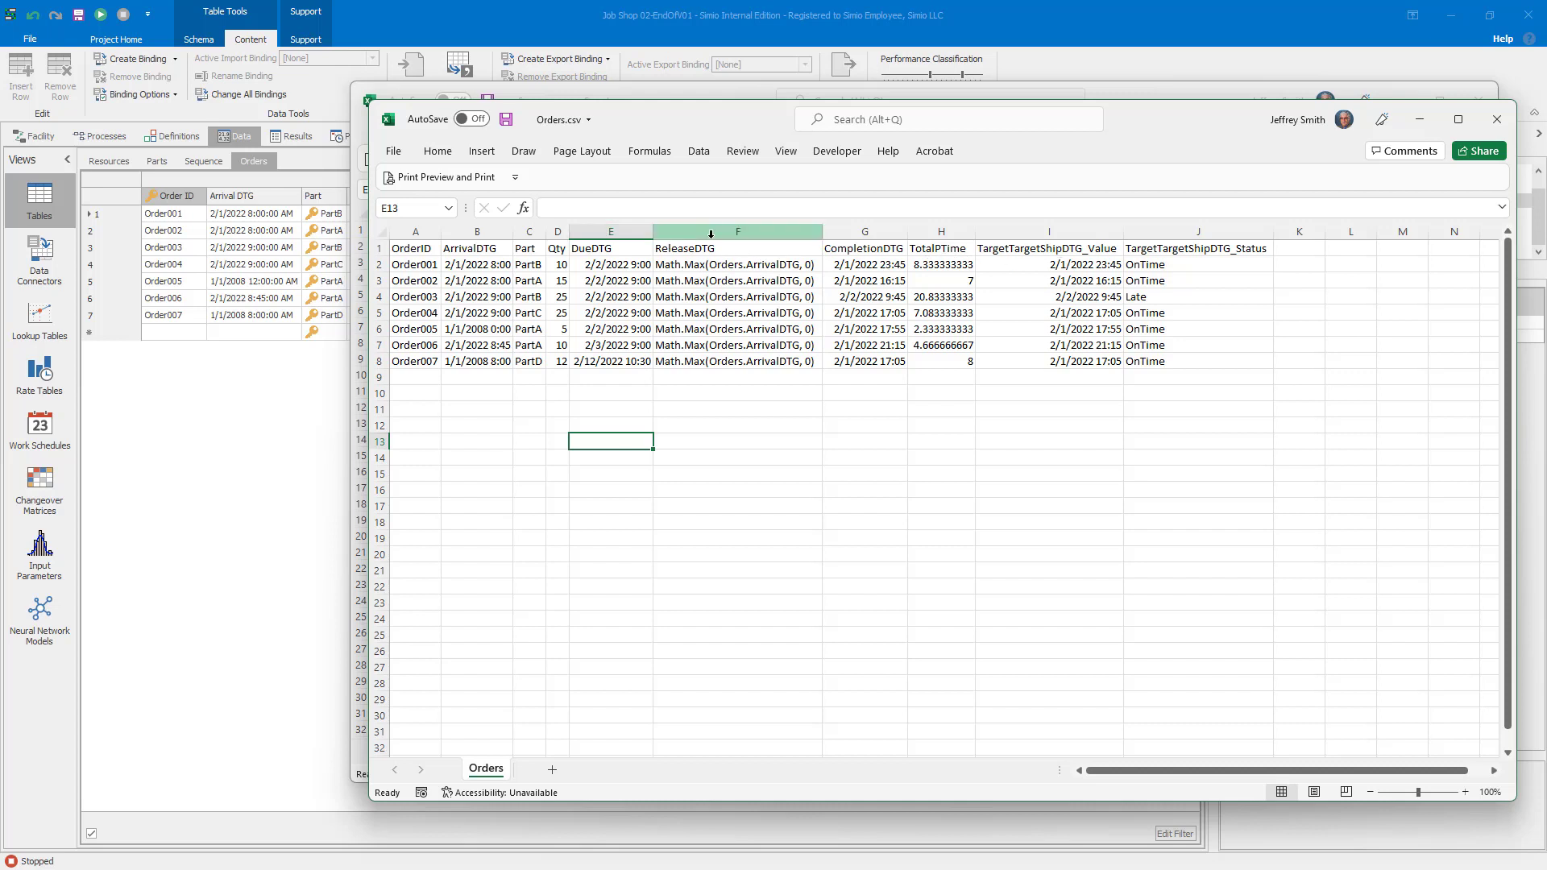
# Step: Delete columns F to J, ReleaseDTG through TargetTargetShipDTG_Status, from Orders.csv
pyautogui.moveTo(729, 232); pyautogui.dragTo(1209, 232)
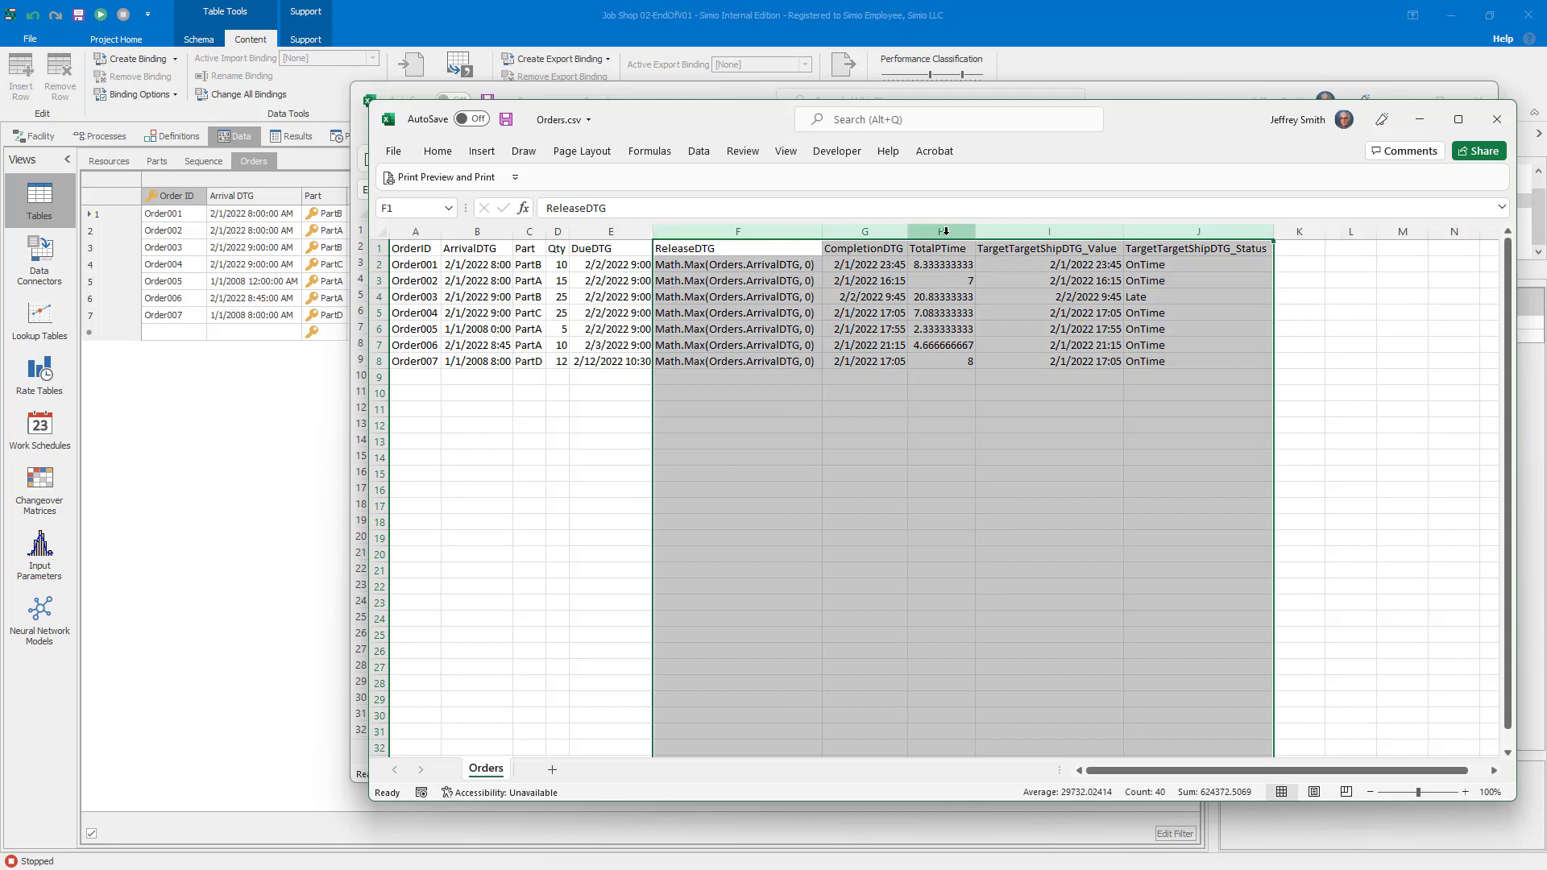
pyautogui.rightClick(951, 235)
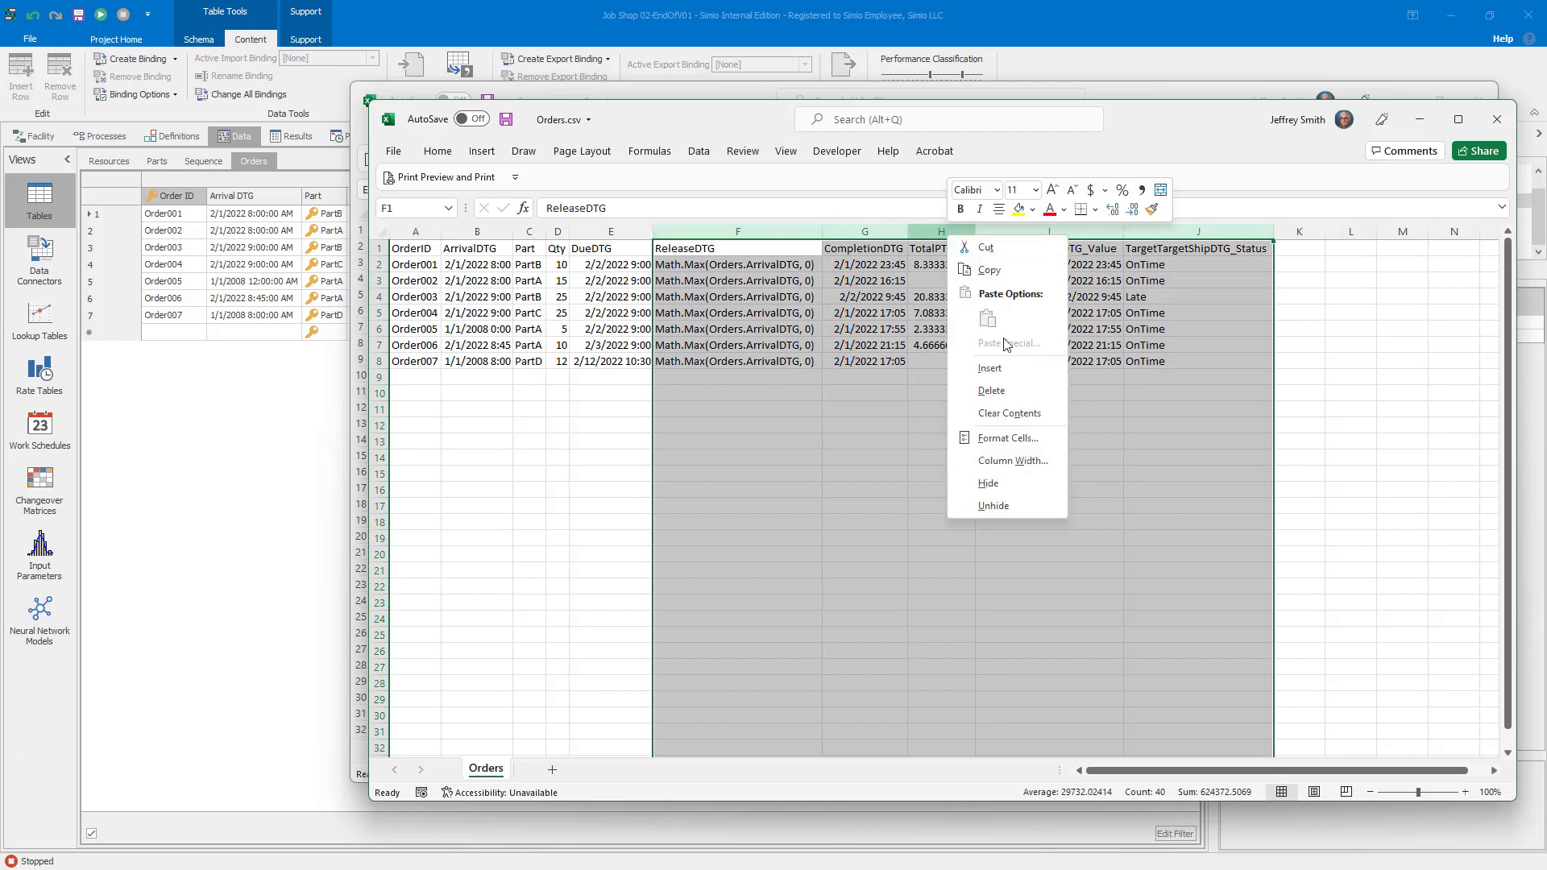
pyautogui.click(999, 390)
pyautogui.click(596, 426)
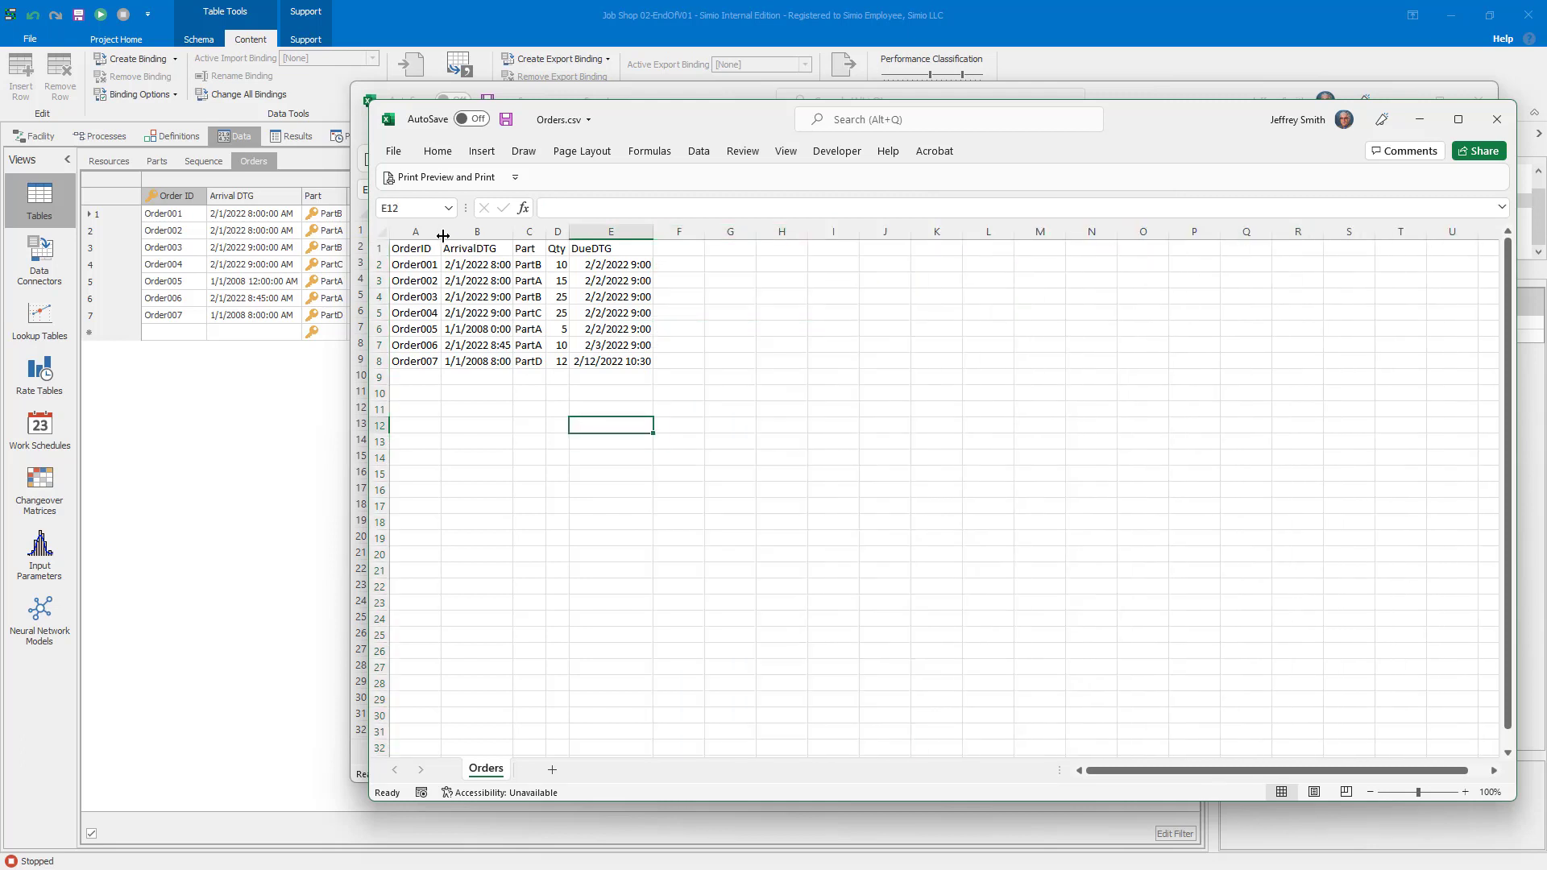
# Step: Widen the remaining columns, including OrderID and DueDTG, and save Orders.csv
pyautogui.moveTo(442, 231); pyautogui.dragTo(582, 232)
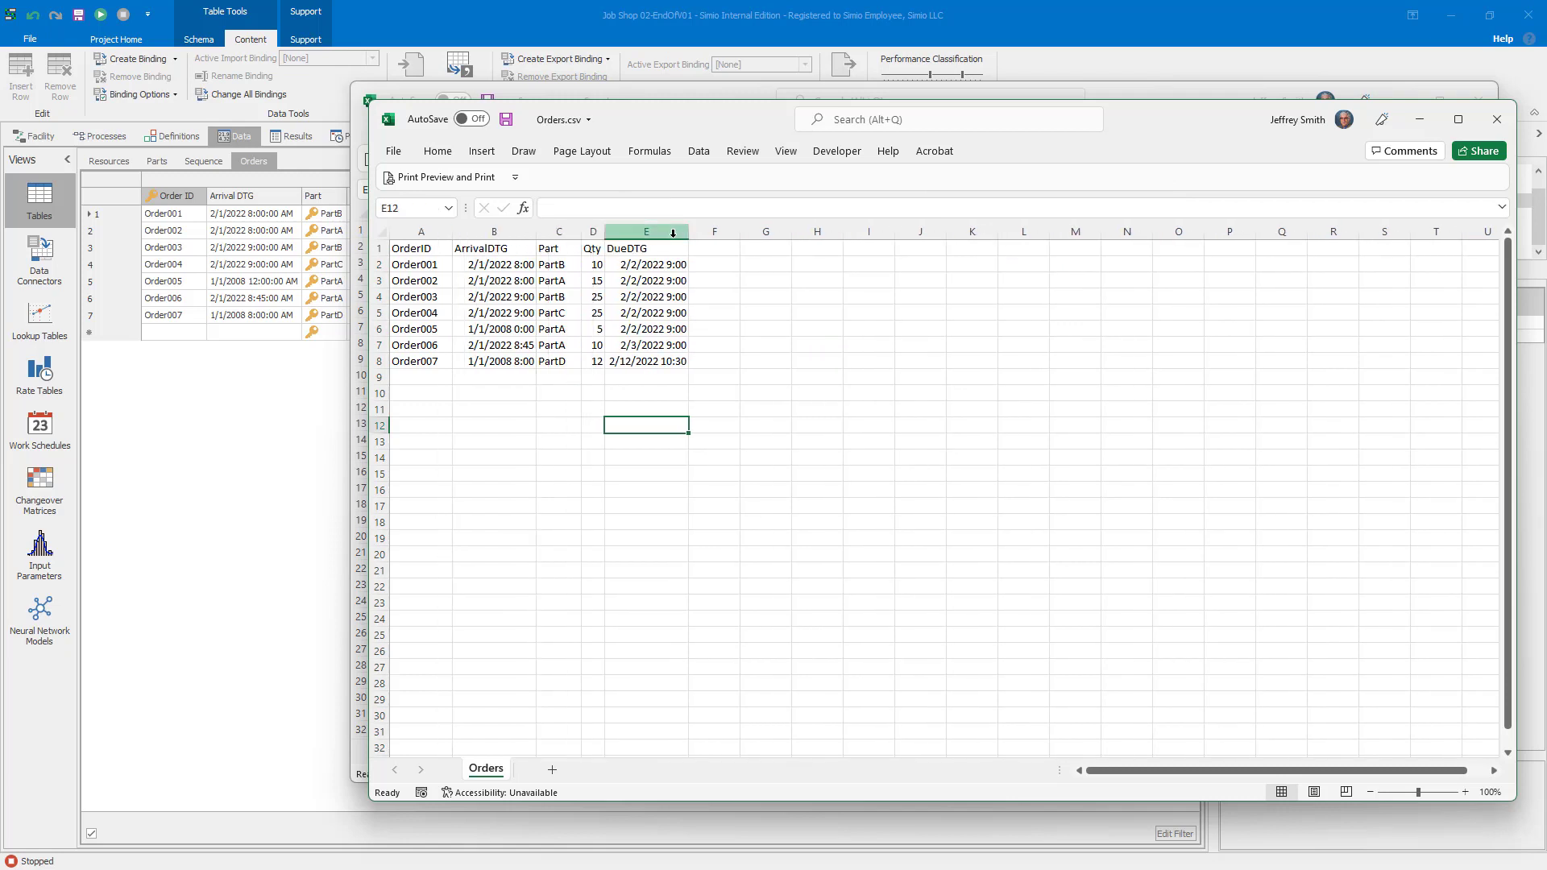
pyautogui.moveTo(689, 232); pyautogui.dragTo(712, 232)
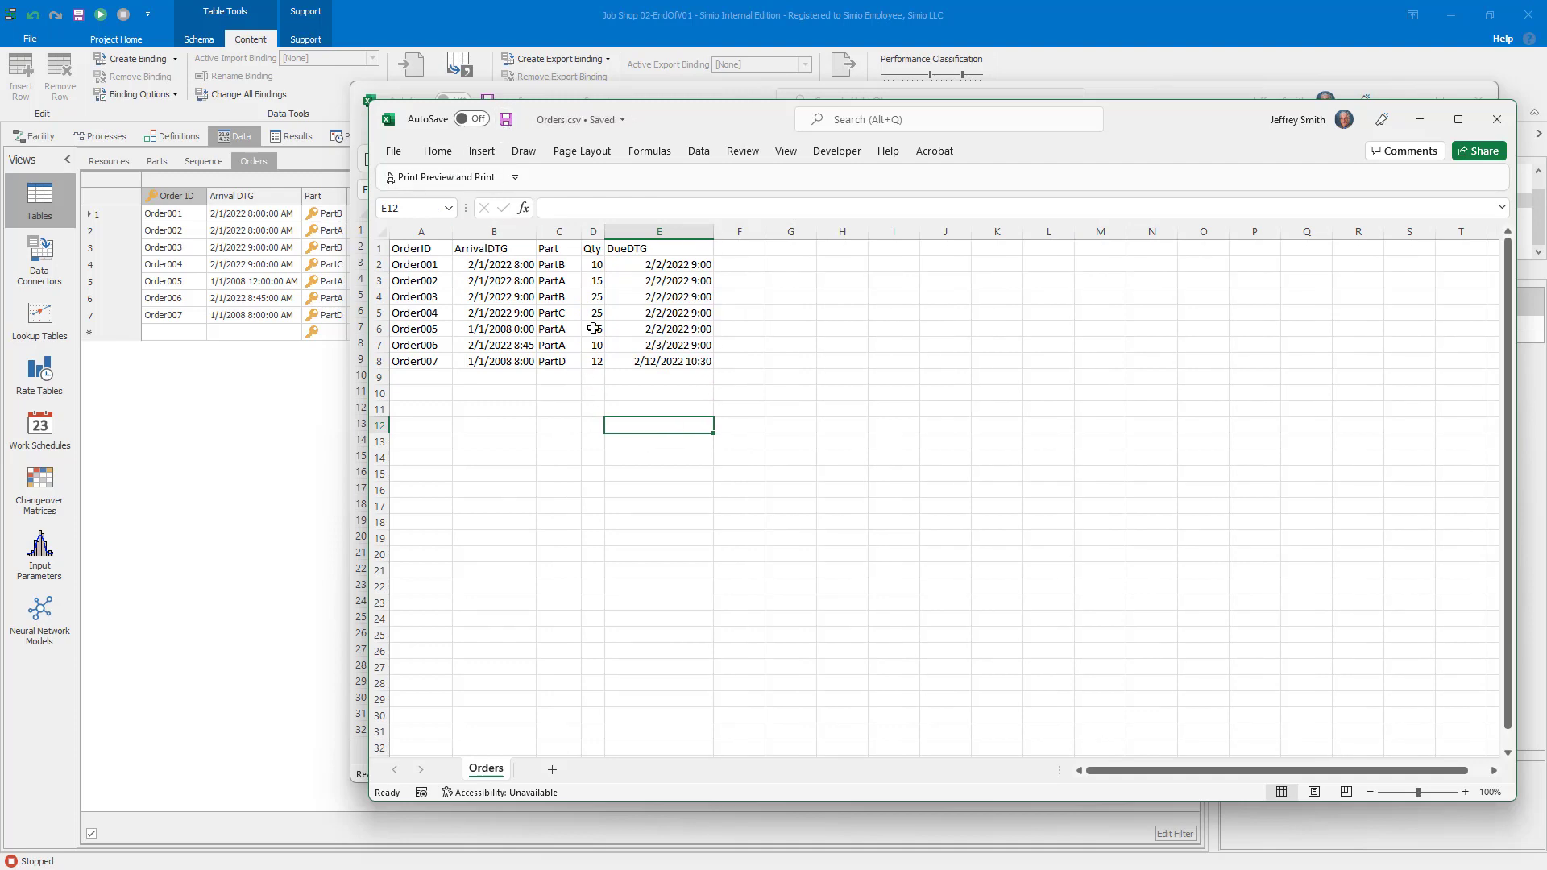
# Step: Switch to Simio and bind the Orders table to CSV Data Importer1 with the file name Orders.csv
pyautogui.click(487, 21)
pyautogui.click(175, 59)
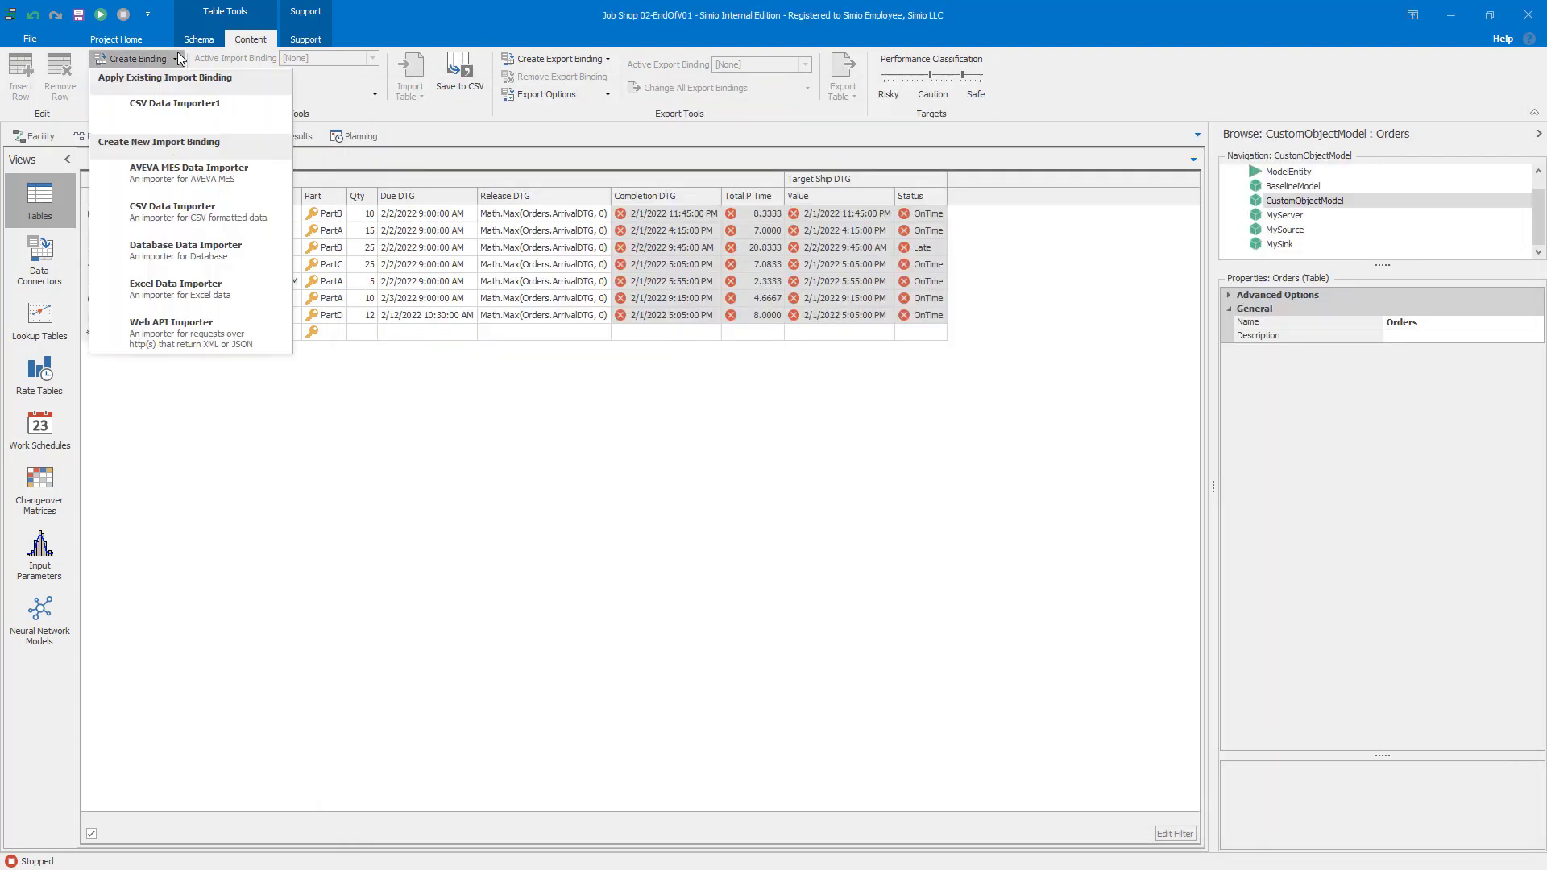
pyautogui.click(180, 106)
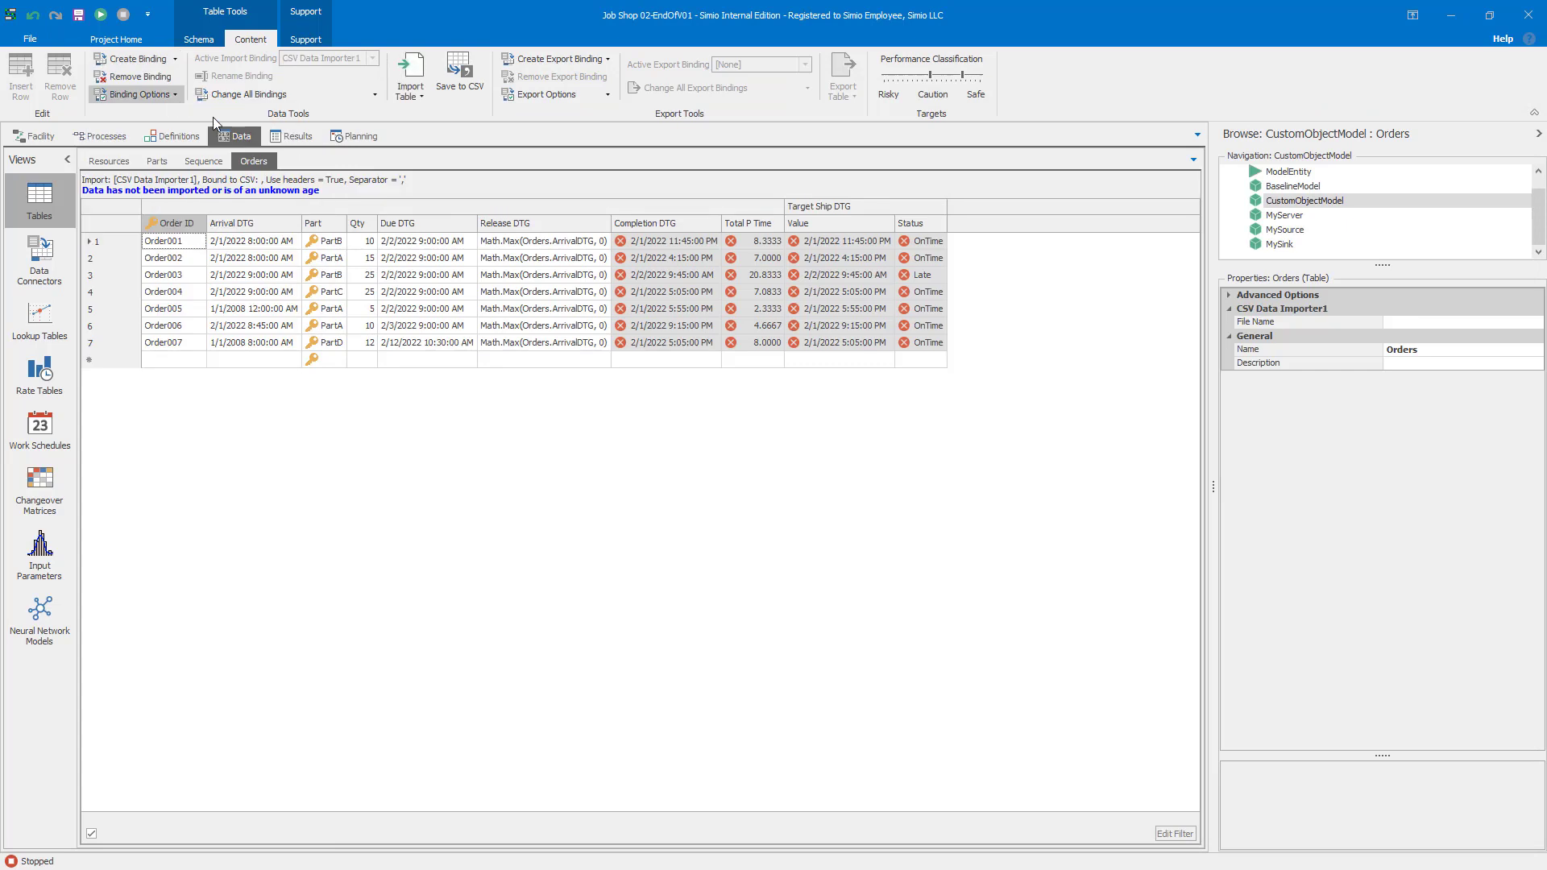
pyautogui.click(1405, 321)
pyautogui.write('Orders.csv')
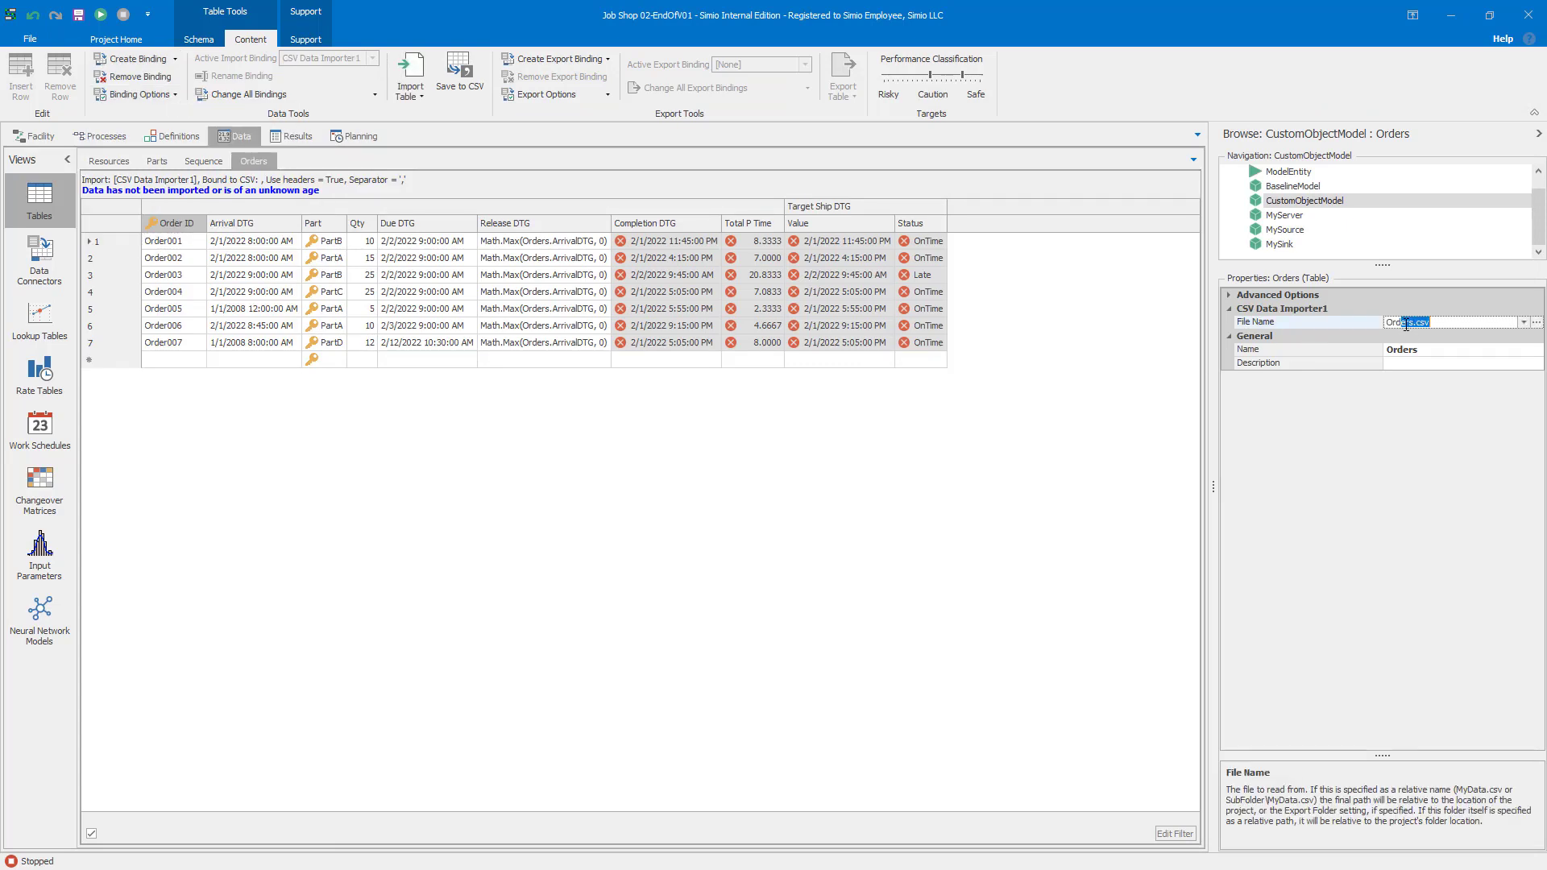
pyautogui.press('Return')
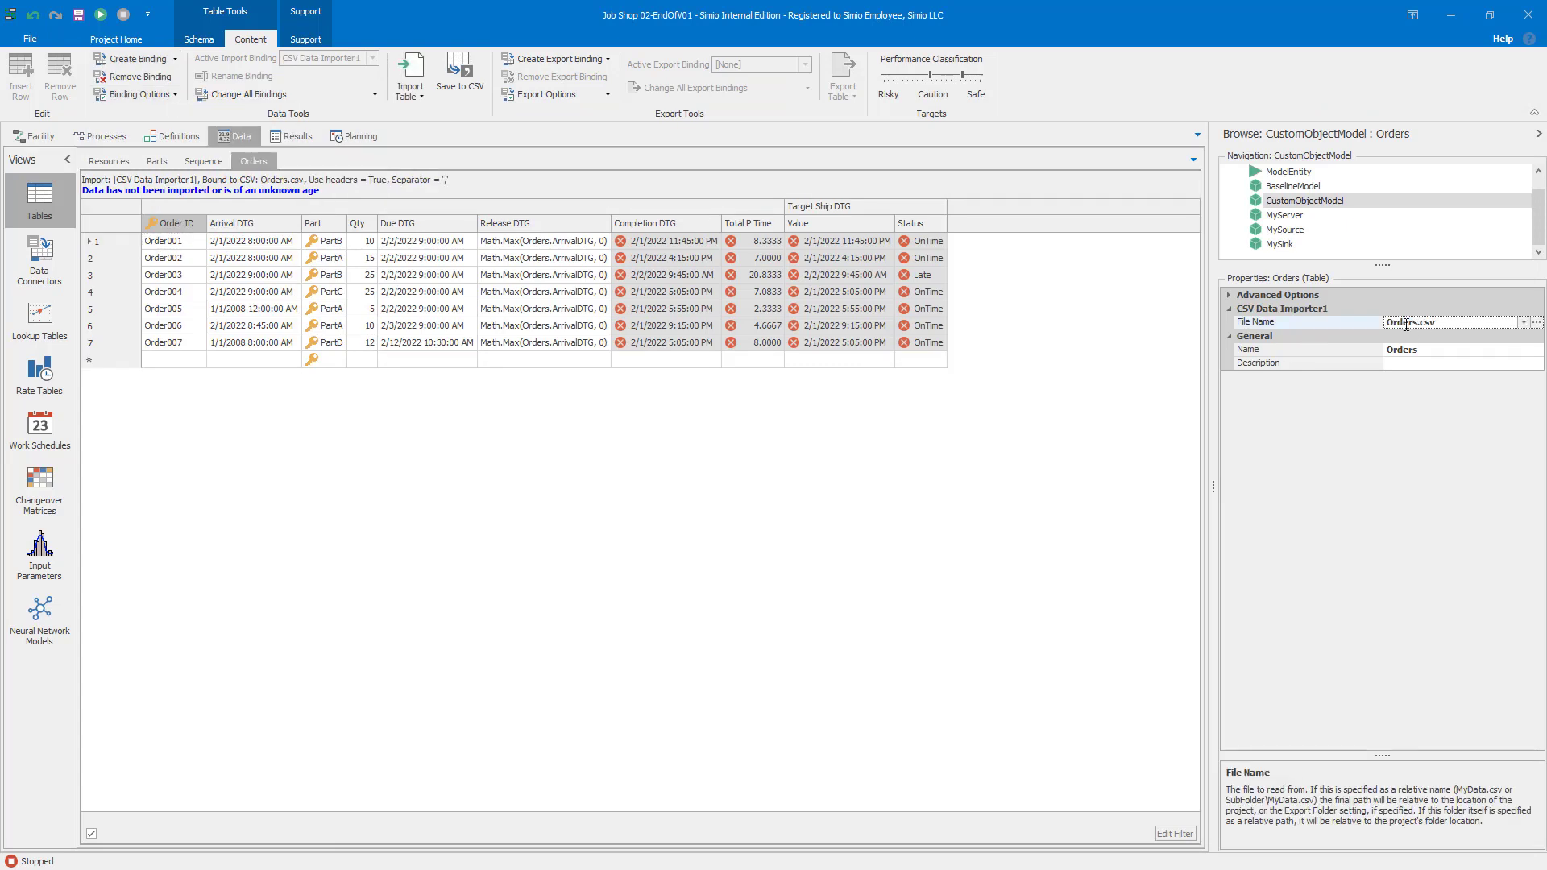
# Step: Import the data from Orders.csv into the Orders table
pyautogui.click(166, 96)
pyautogui.click(149, 153)
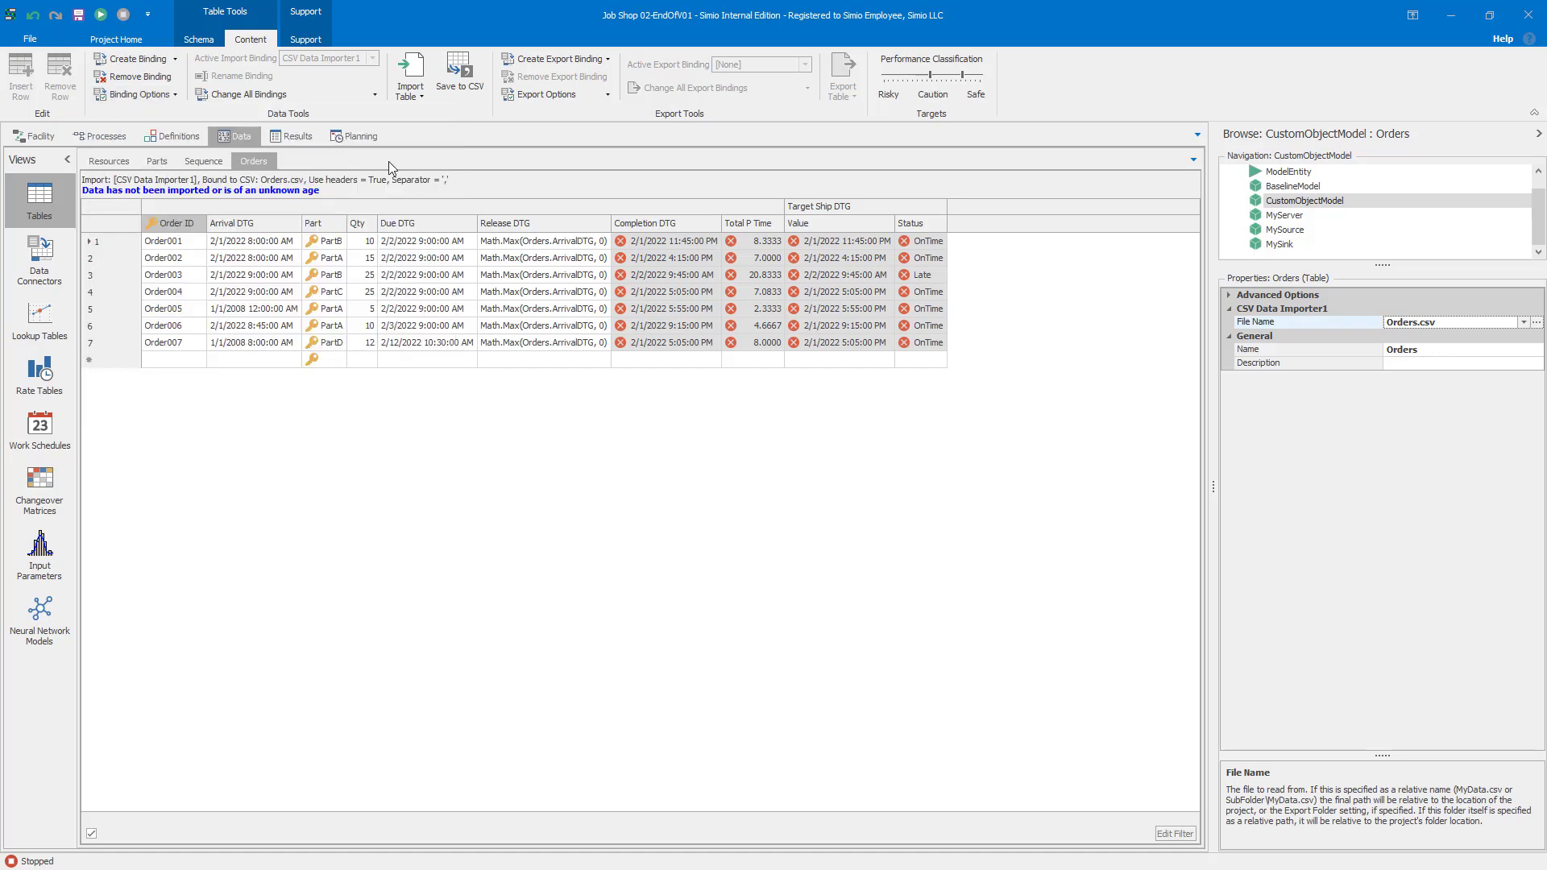
pyautogui.click(408, 77)
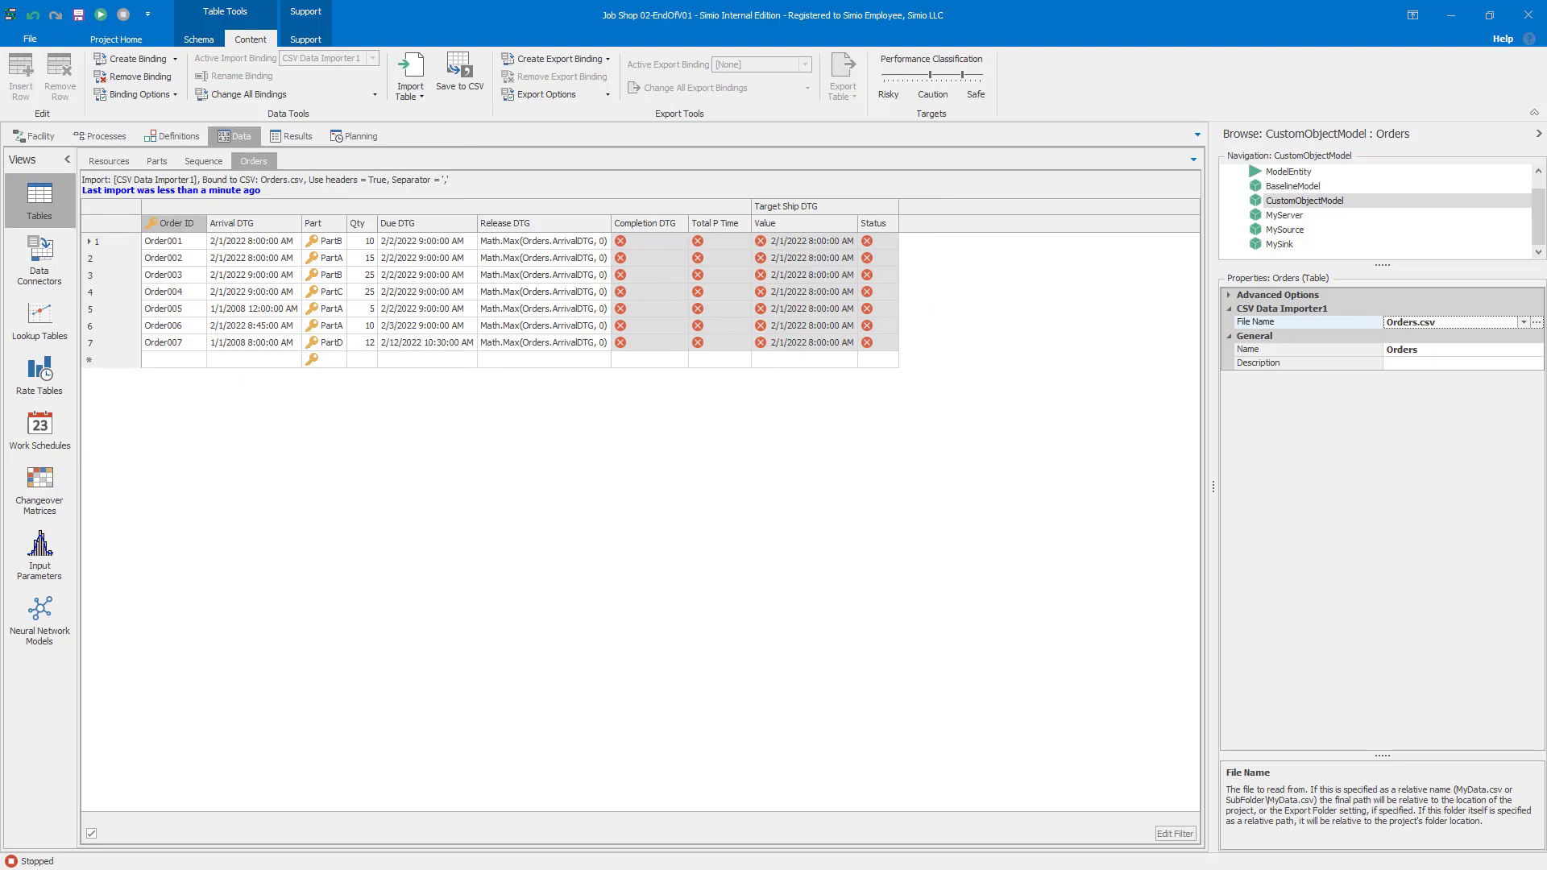
# Step: Switch to Orders.csv in Excel and extend the OrderID column with Order008 and Order009
pyautogui.hotkey('alt', 'Tab')
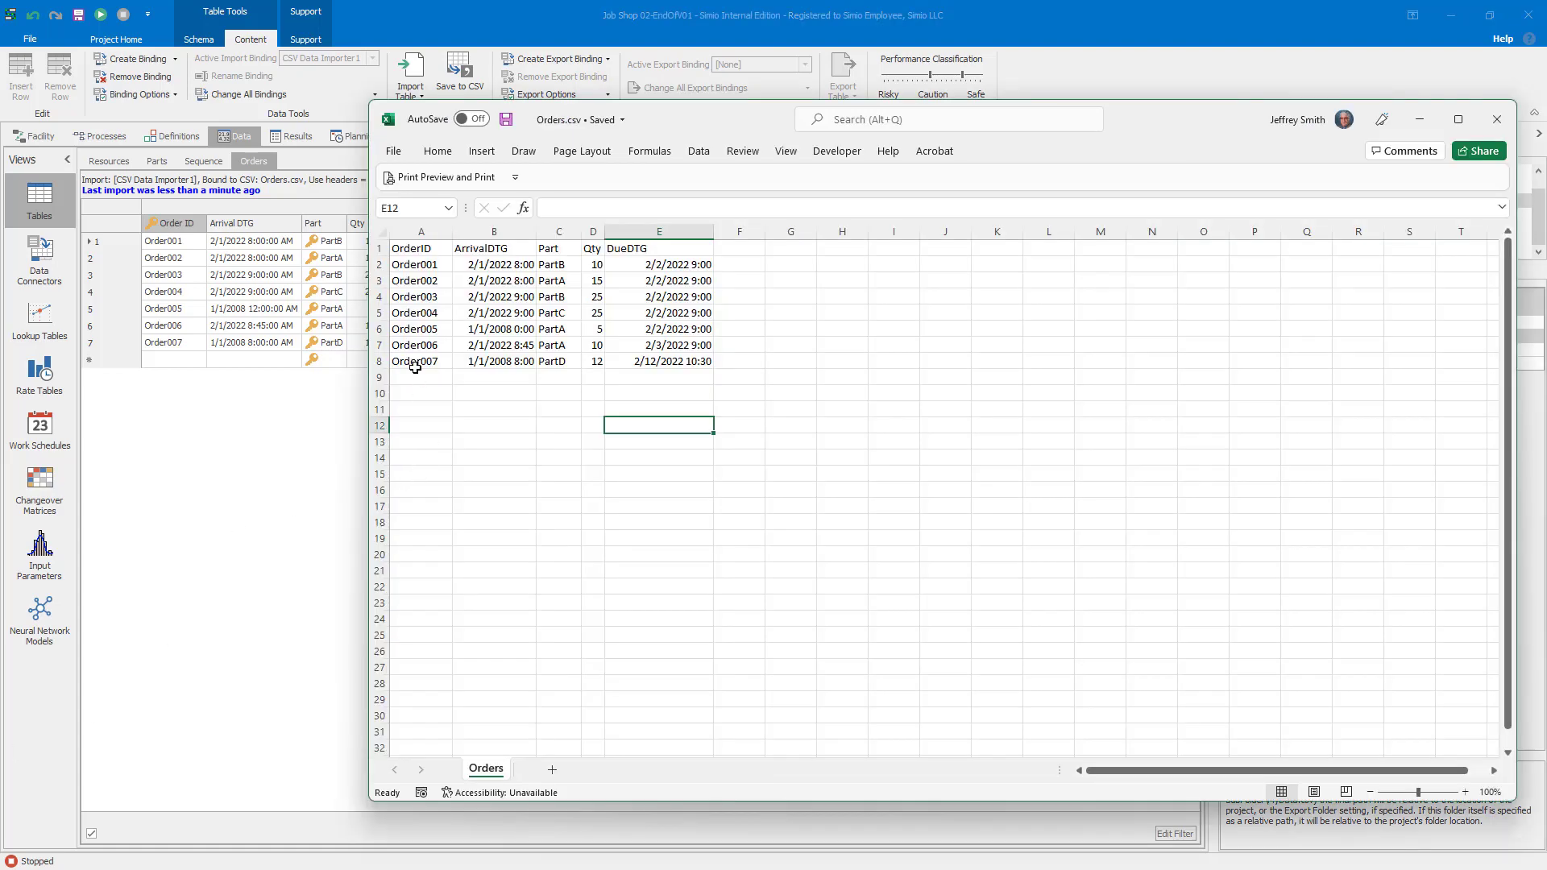
pyautogui.click(415, 374)
pyautogui.moveTo(415, 329); pyautogui.dragTo(458, 401)
pyautogui.click(513, 501)
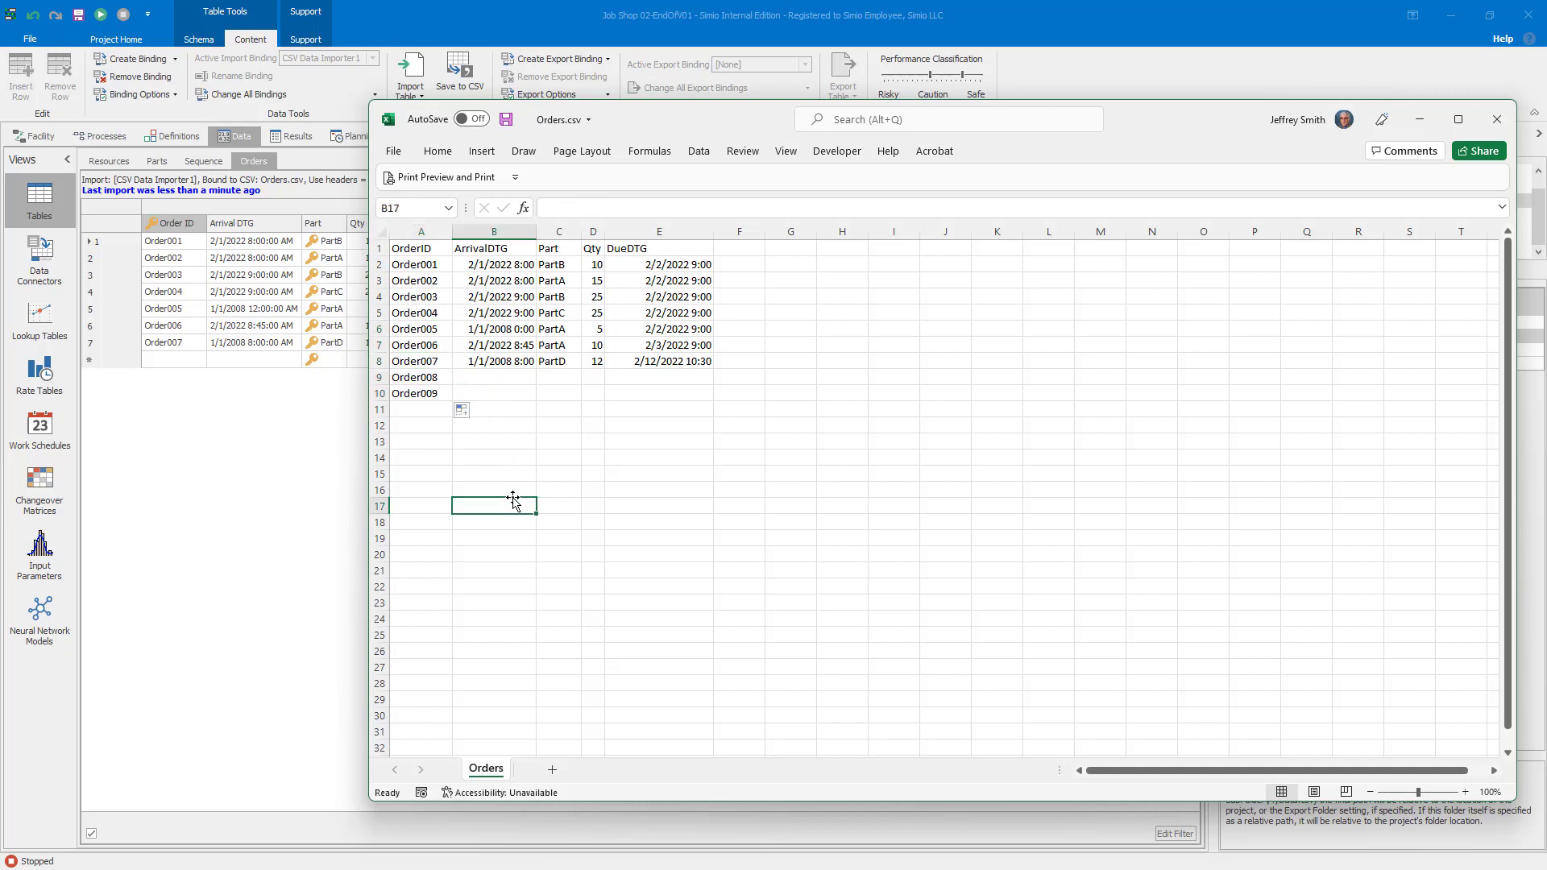
# Step: Copy Order007's ArrivalDTG of 1/1/2008 8:00 to Order008 and Order009
pyautogui.click(488, 362)
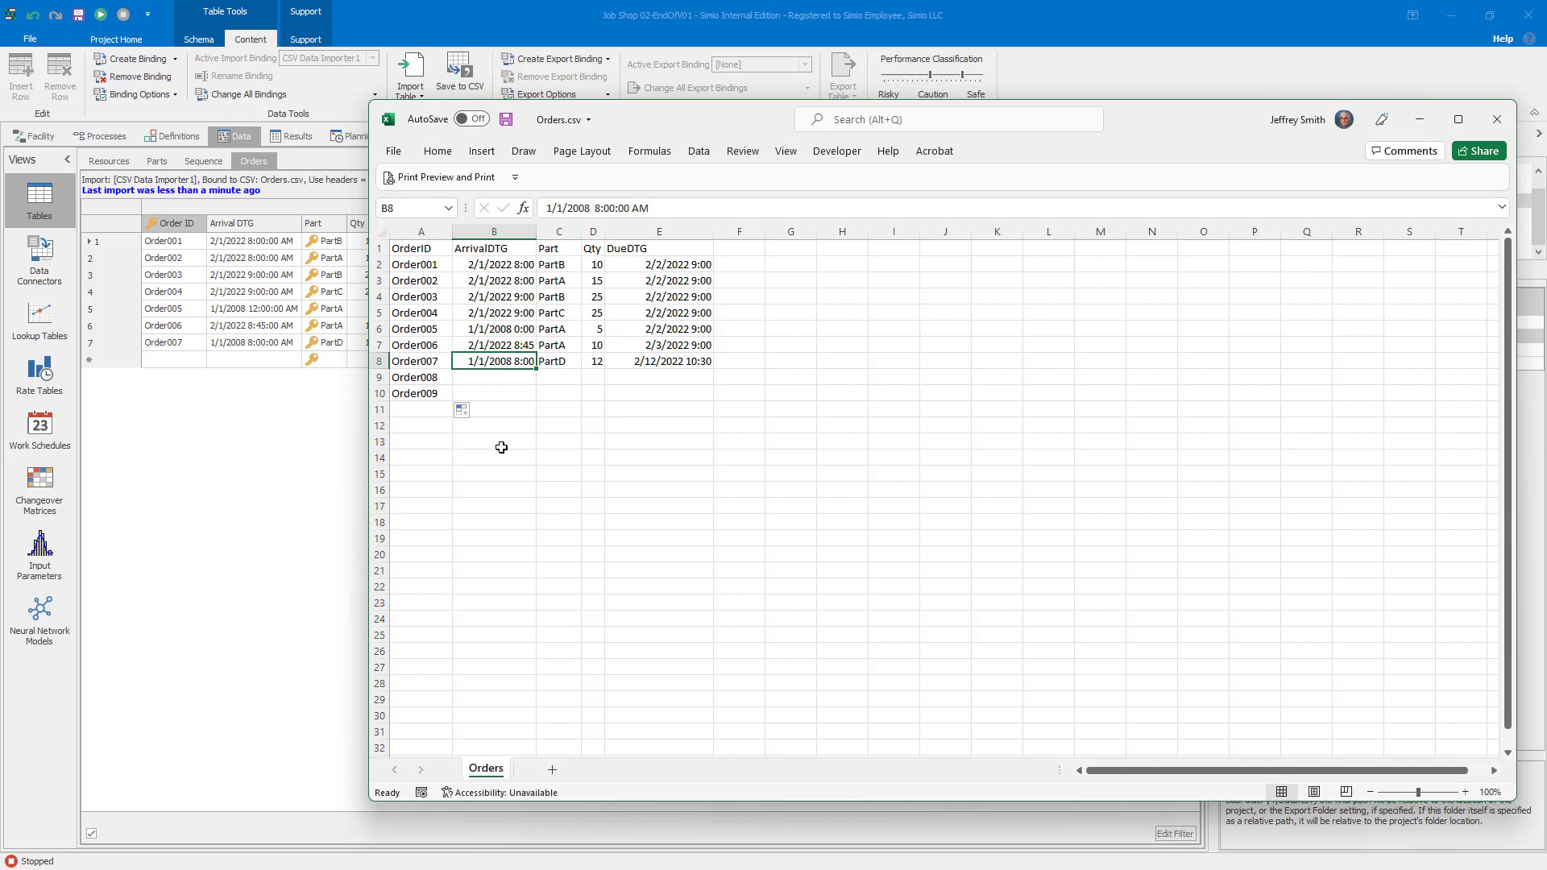
pyautogui.hotkey('ctrl', 'c')
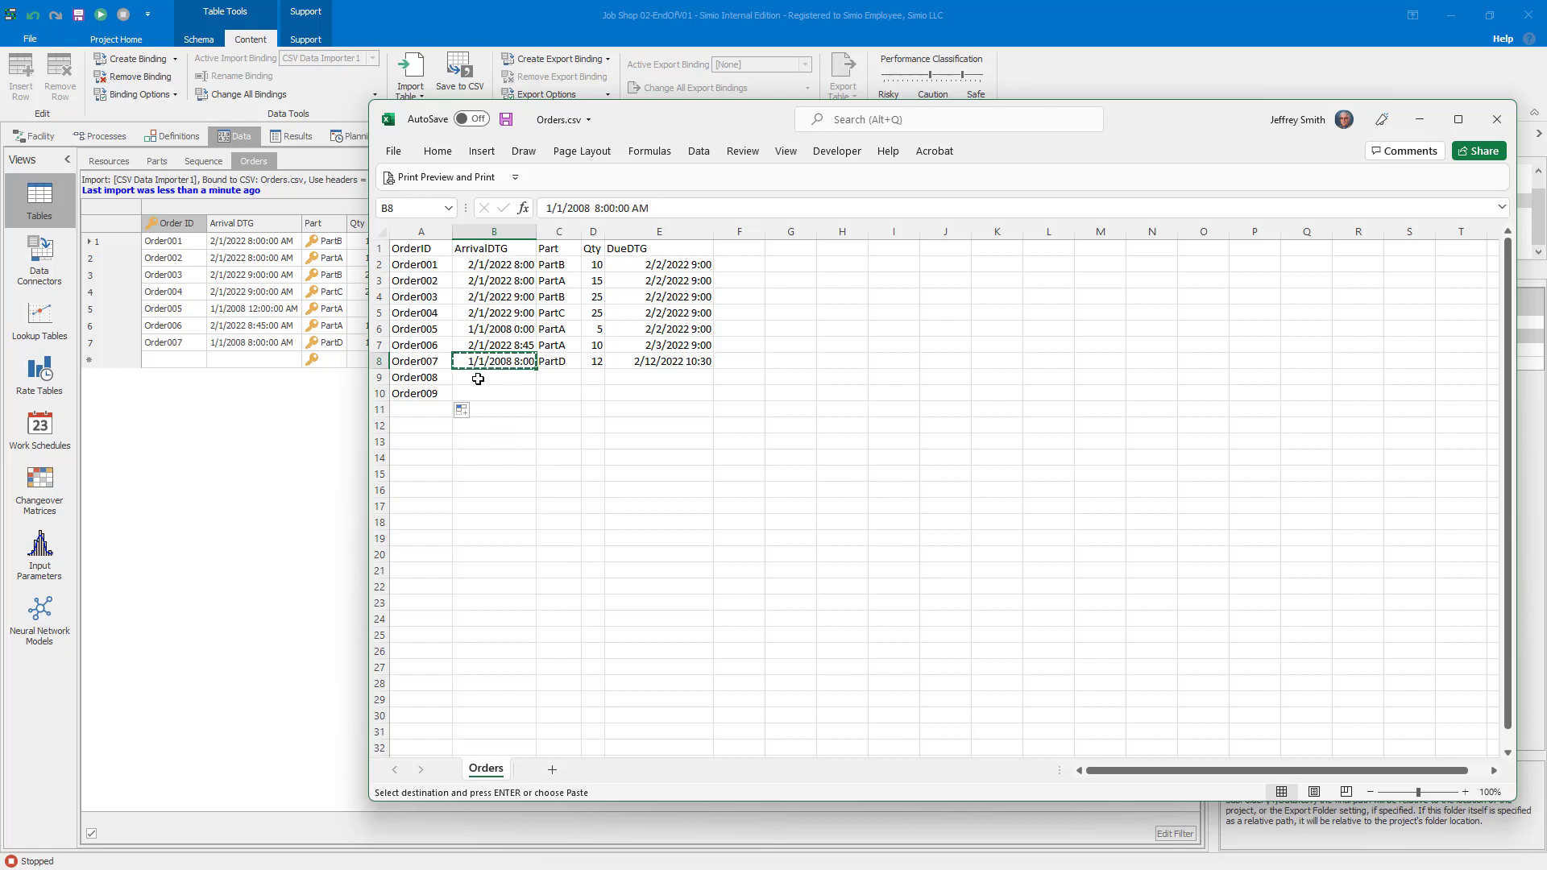
pyautogui.moveTo(478, 378); pyautogui.dragTo(479, 394)
pyautogui.hotkey('ctrl', 'v')
pyautogui.click(681, 488)
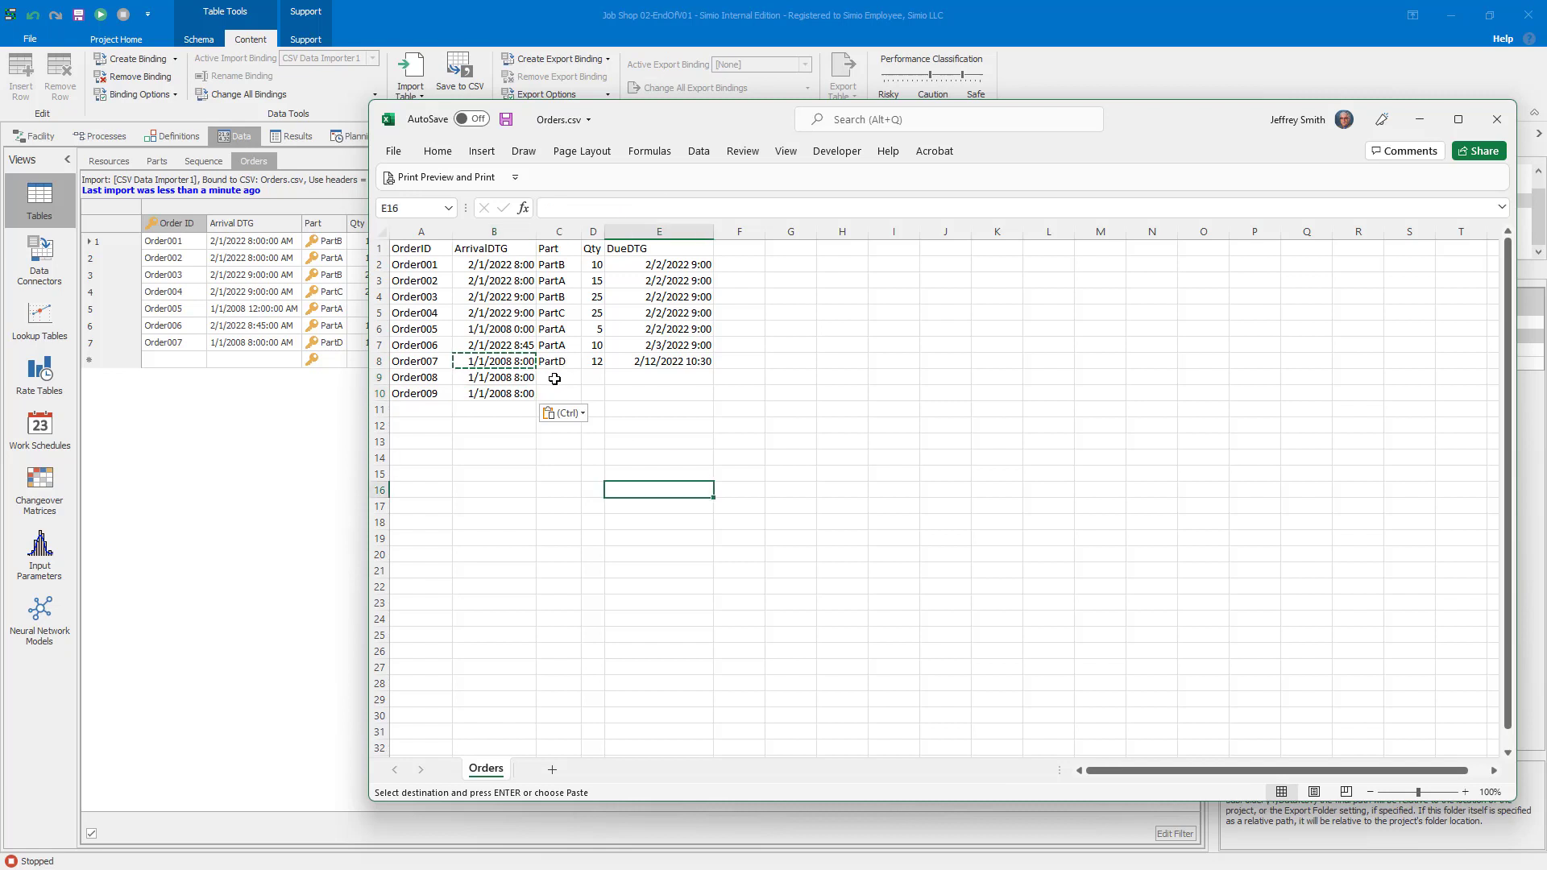
# Step: Enter PartE with quantity 20 for Order008 and PartF with quantity 50 for Order009
pyautogui.click(555, 378)
pyautogui.write('PartE')
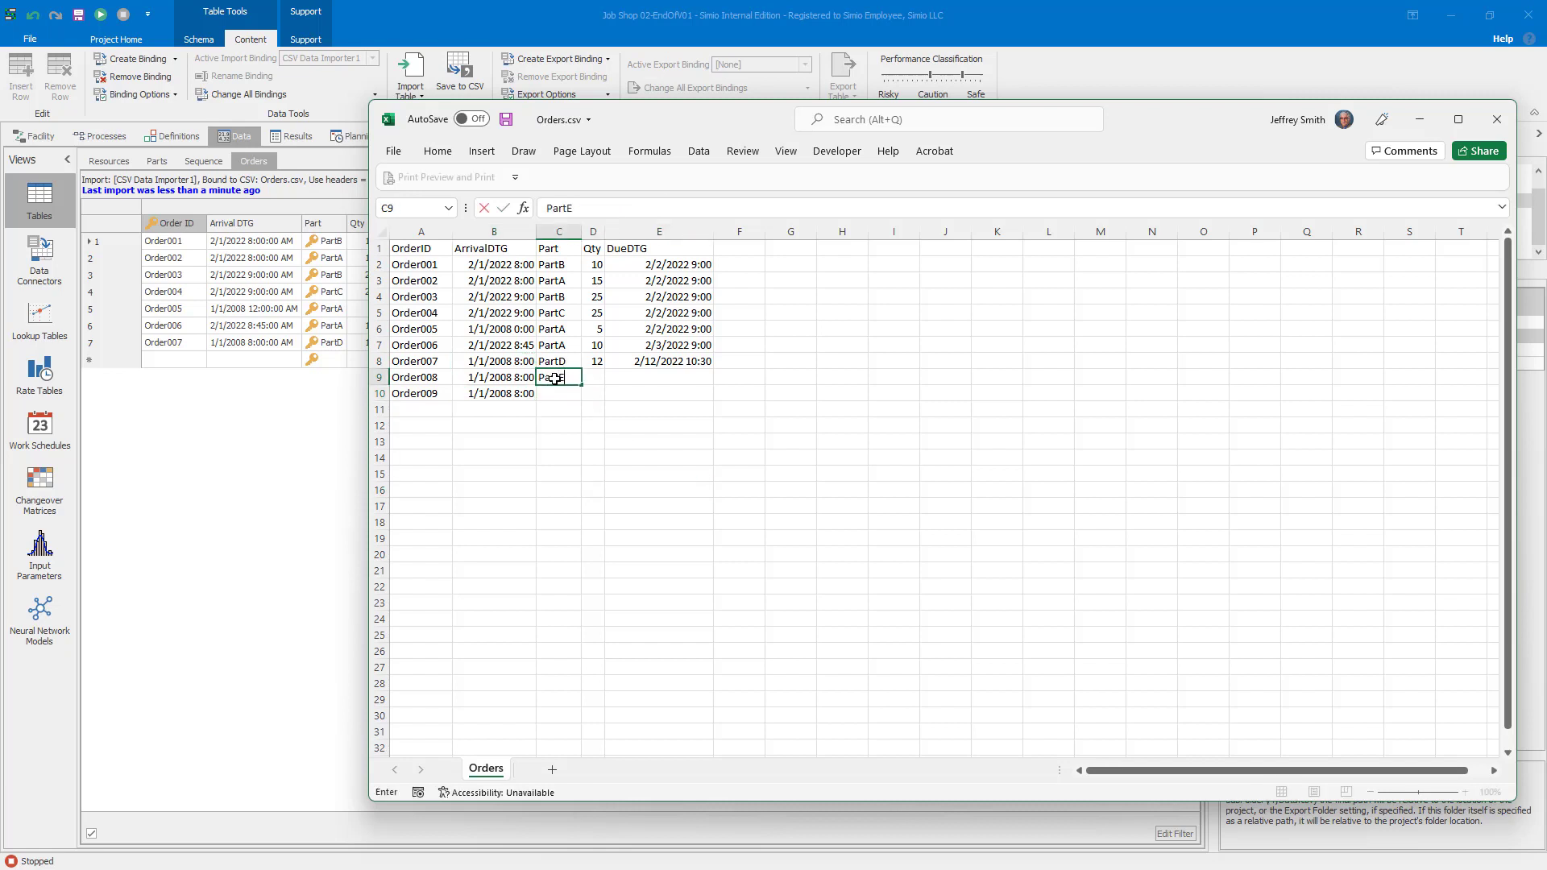
pyautogui.press('Tab')
pyautogui.write('2')
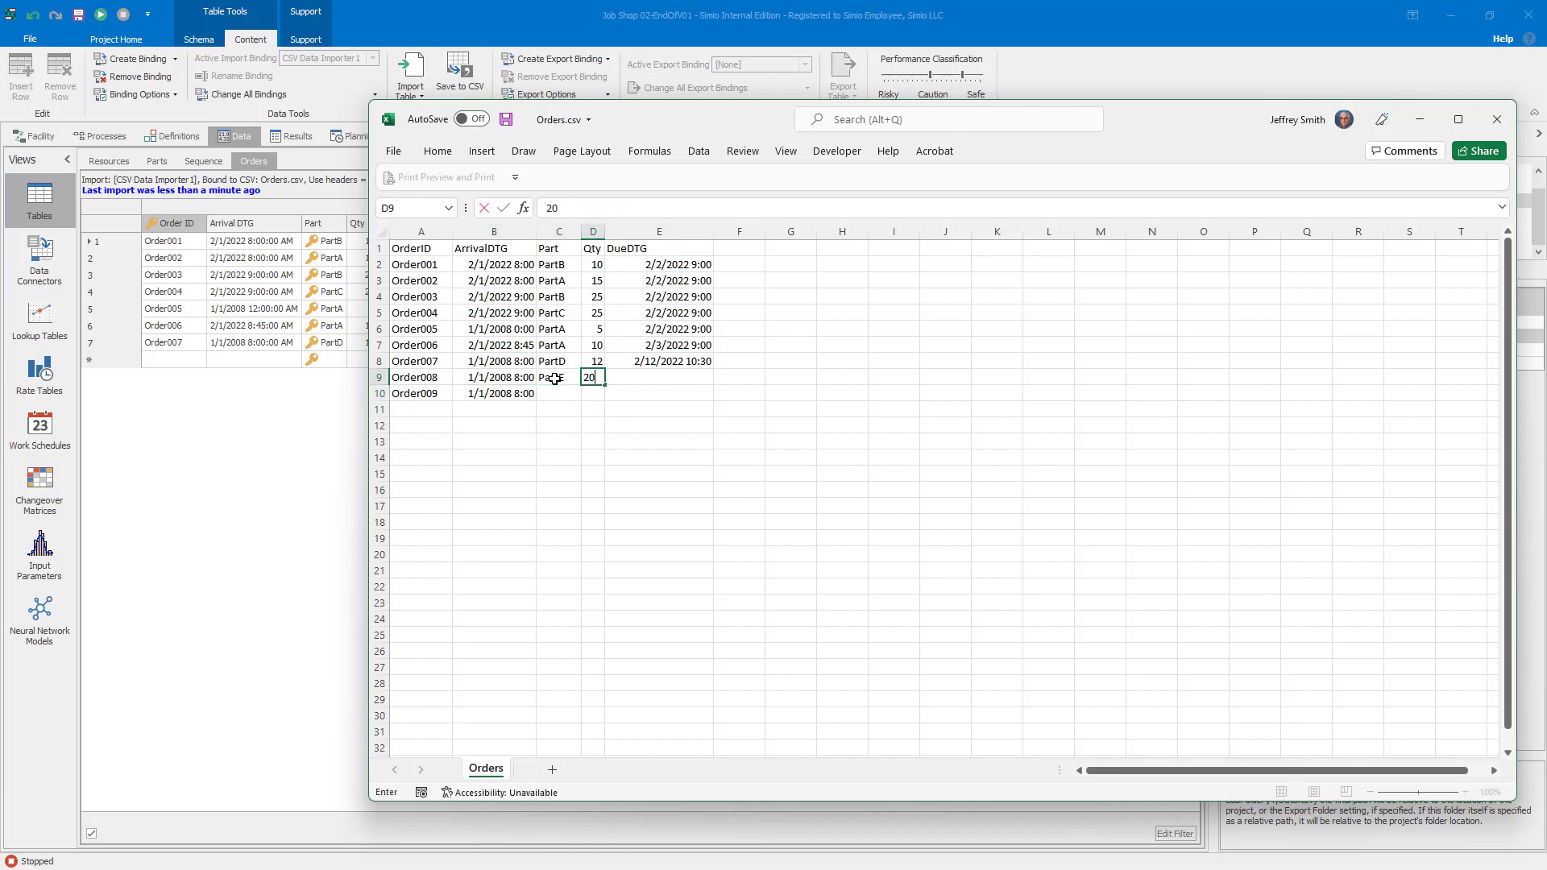
pyautogui.press('Return')
pyautogui.write('Part')
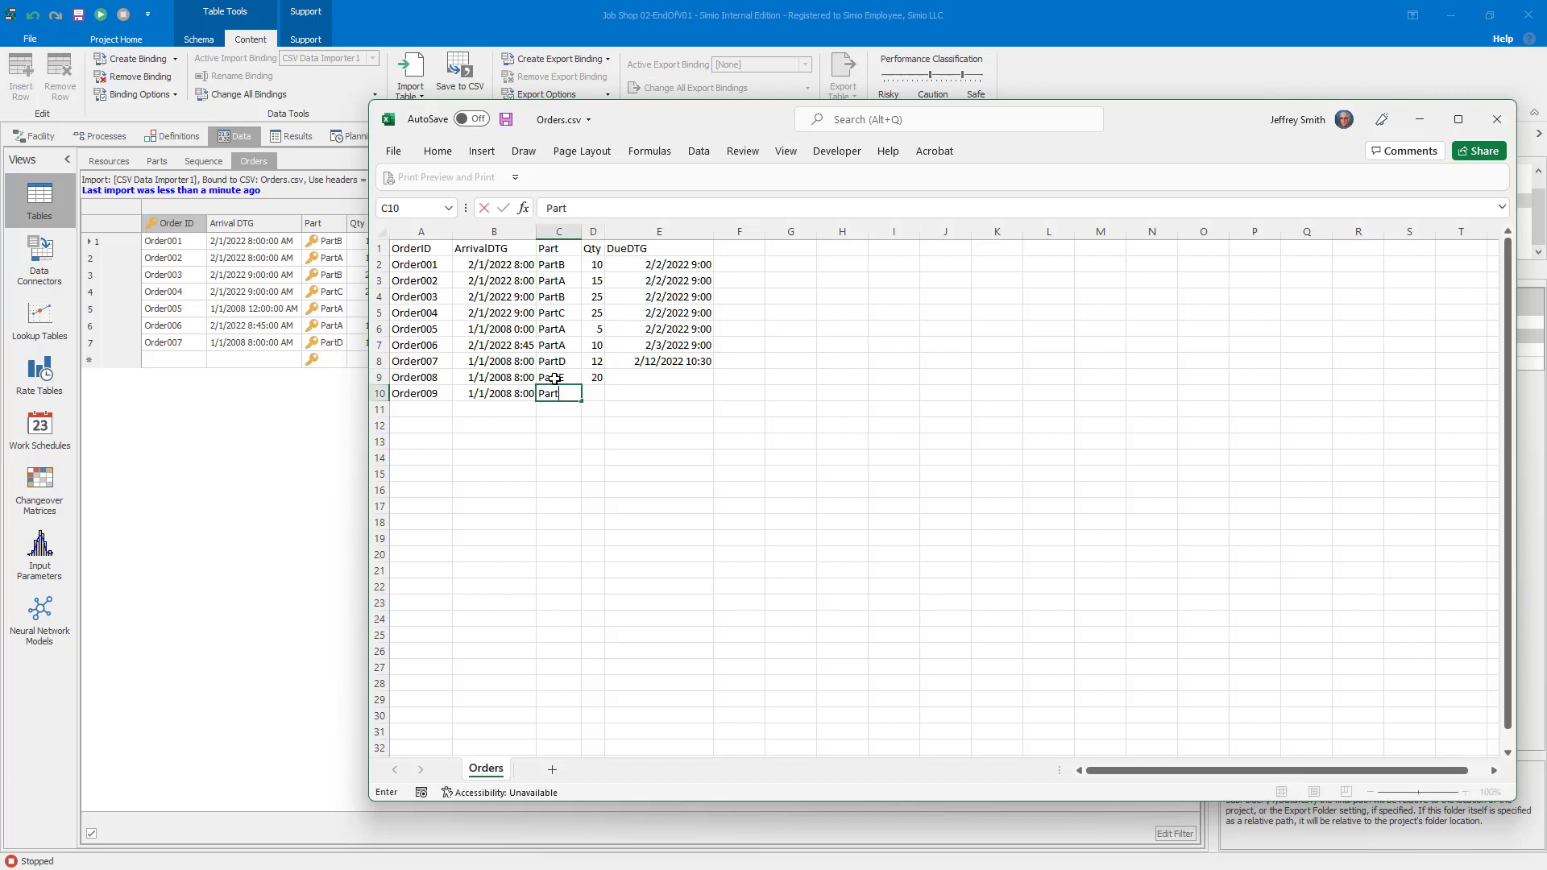
pyautogui.write('F')
pyautogui.press('Tab')
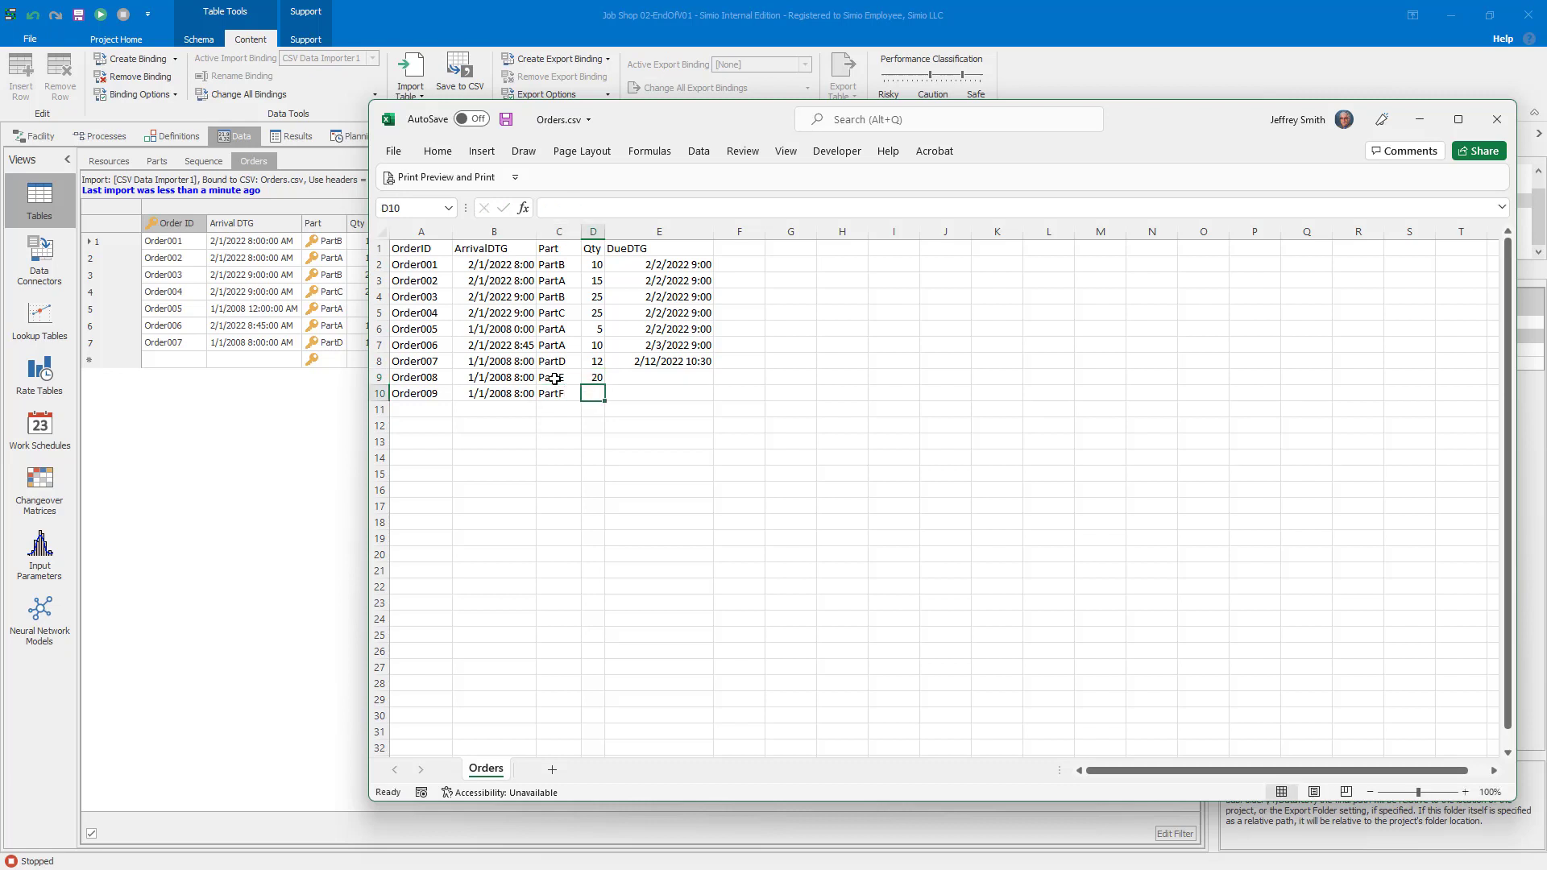
pyautogui.write('40')
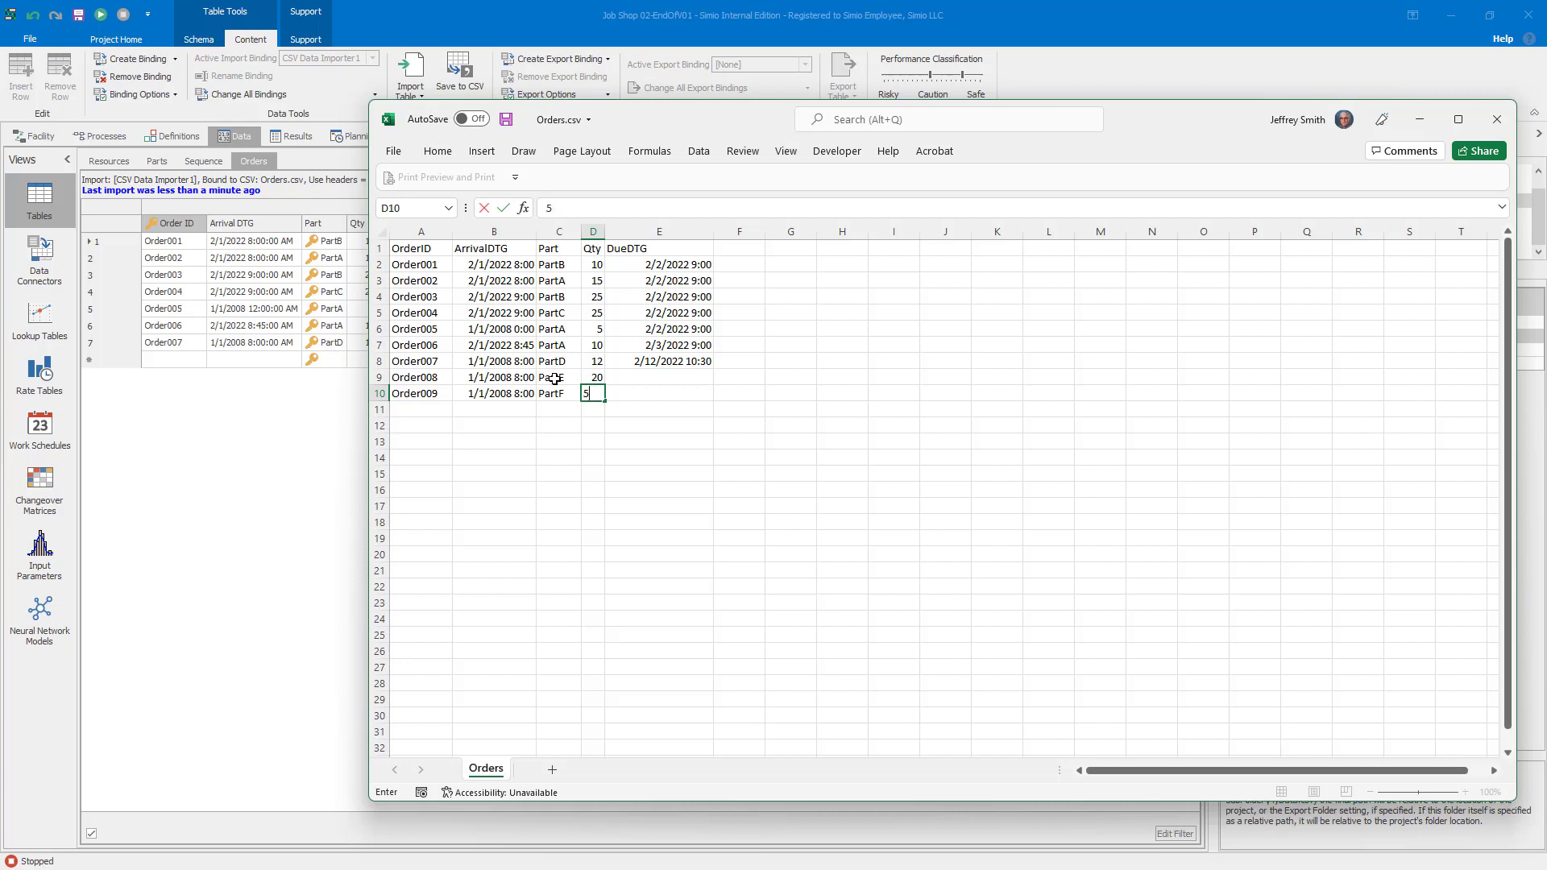
pyautogui.press('Tab')
pyautogui.rightClick(1144, 27)
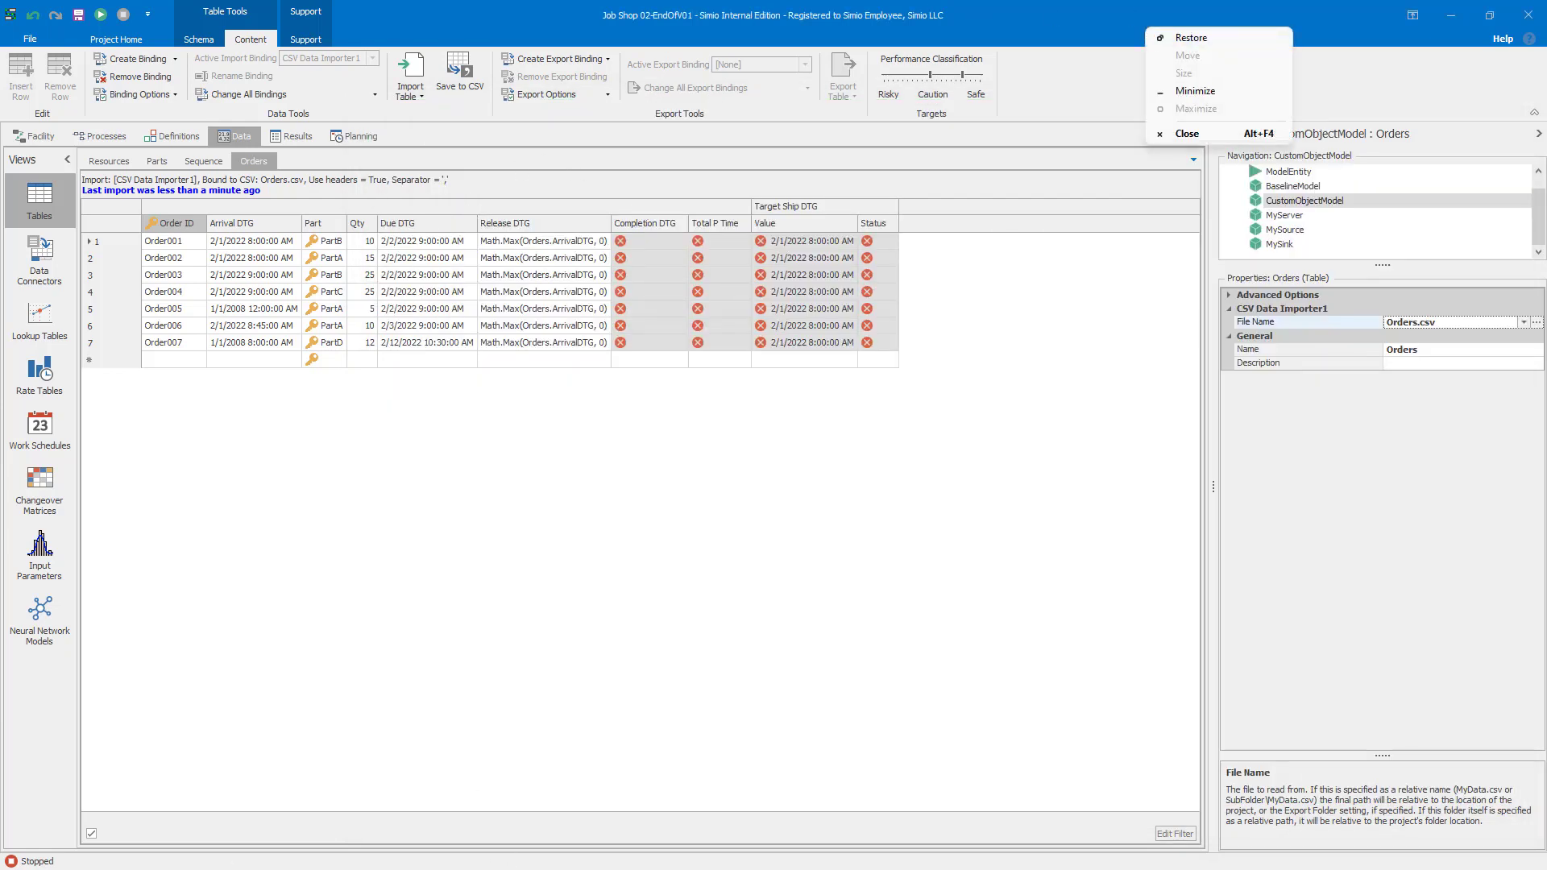
pyautogui.hotkey('alt', 'Tab')
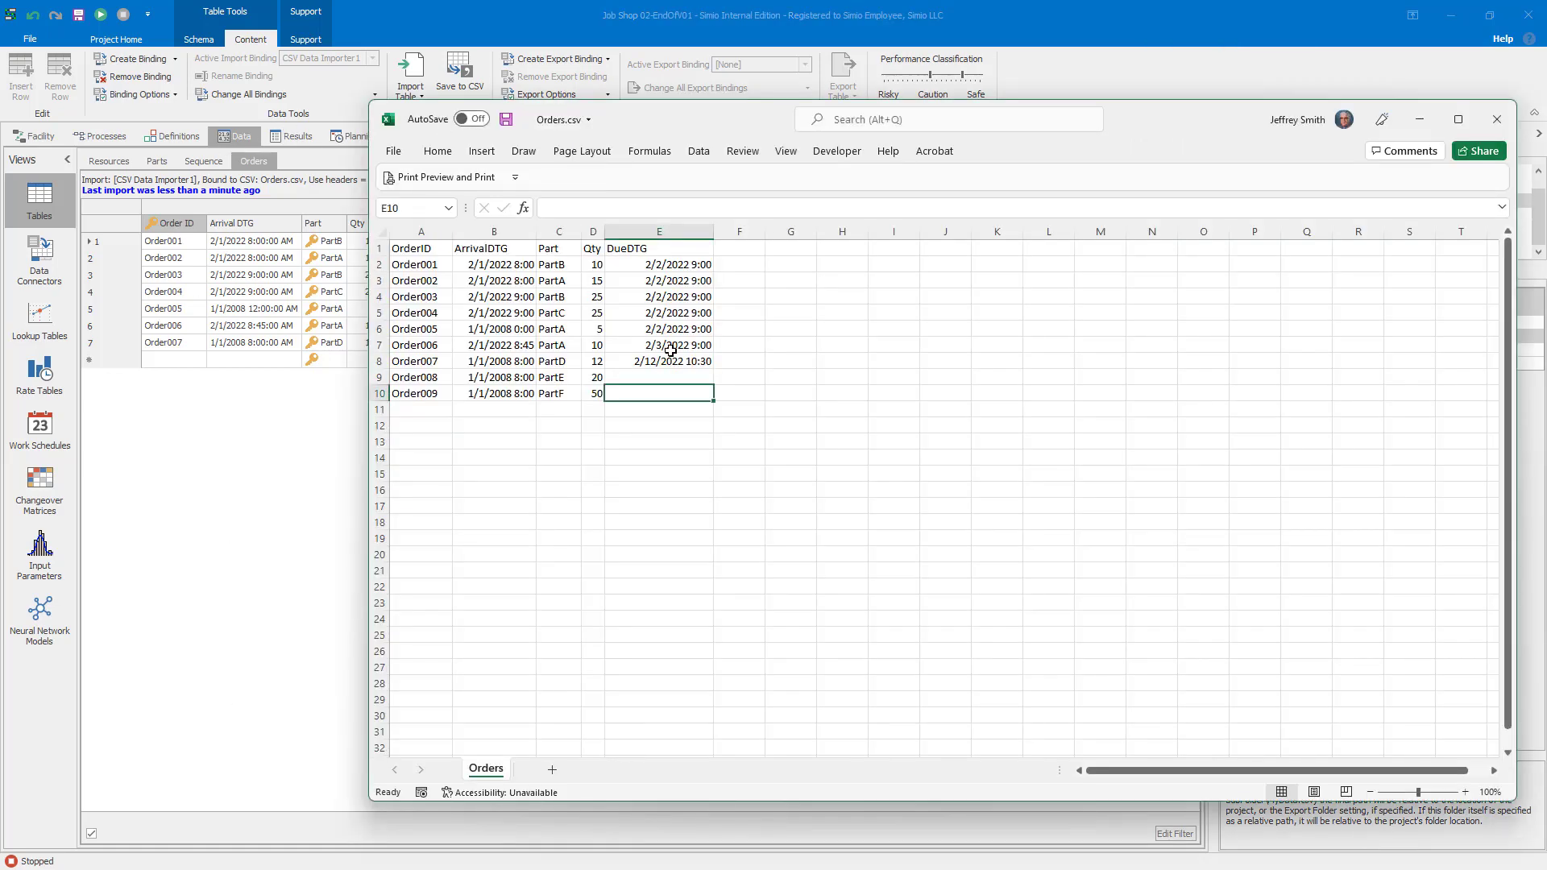
# Step: Copy Order001's DueDTG of 2/2/2022 9:00 to Order008 and Order009, and save Orders.csv
pyautogui.click(667, 266)
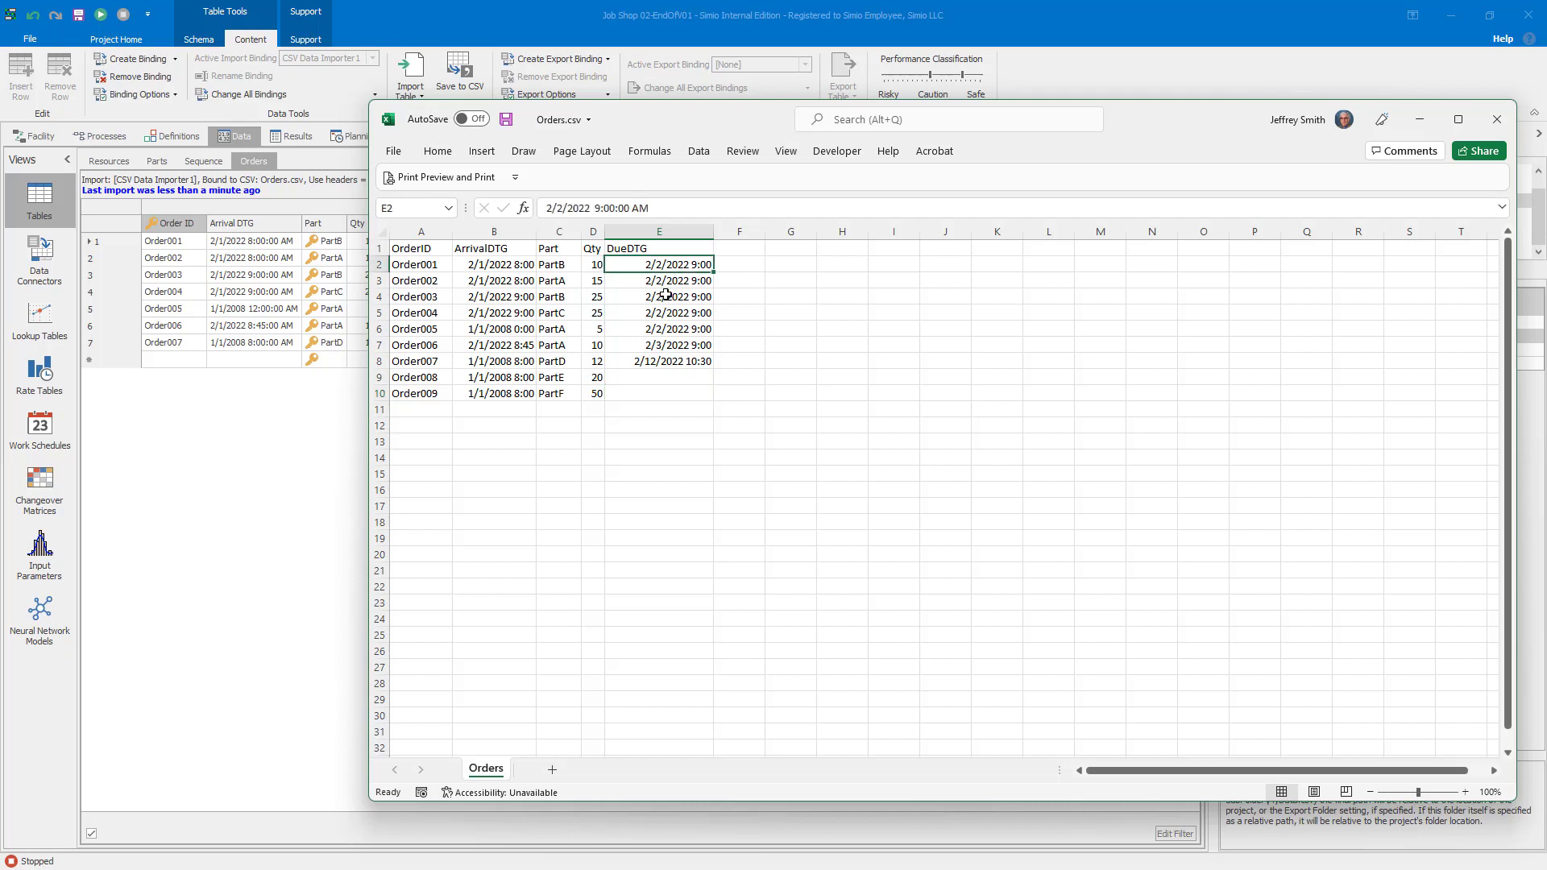
pyautogui.hotkey('ctrl', 'c')
pyautogui.moveTo(656, 379); pyautogui.dragTo(665, 395)
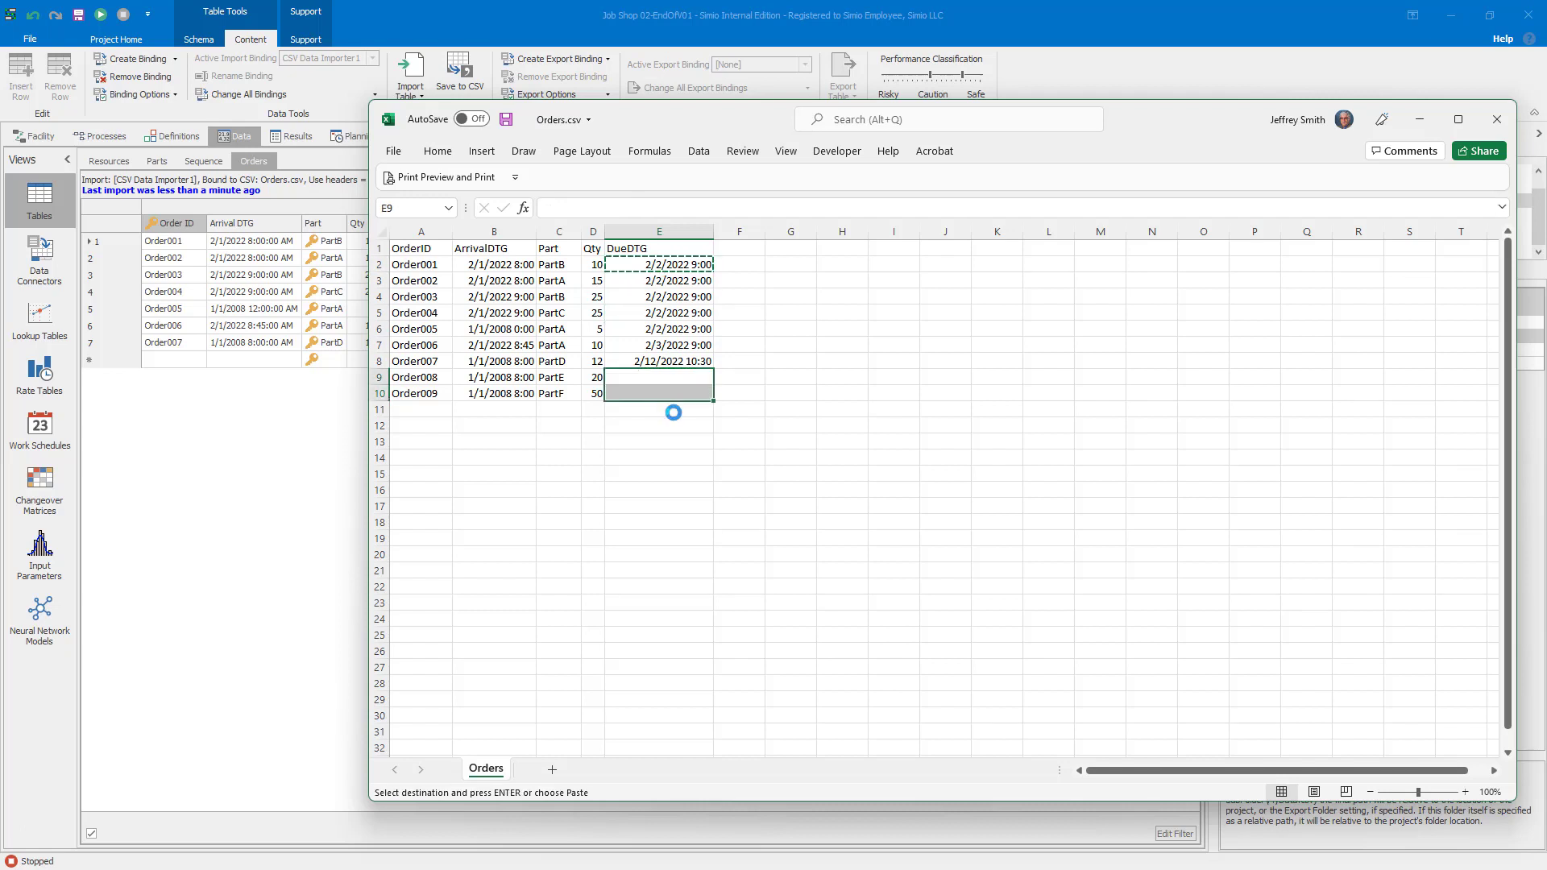
pyautogui.hotkey('ctrl', 'v')
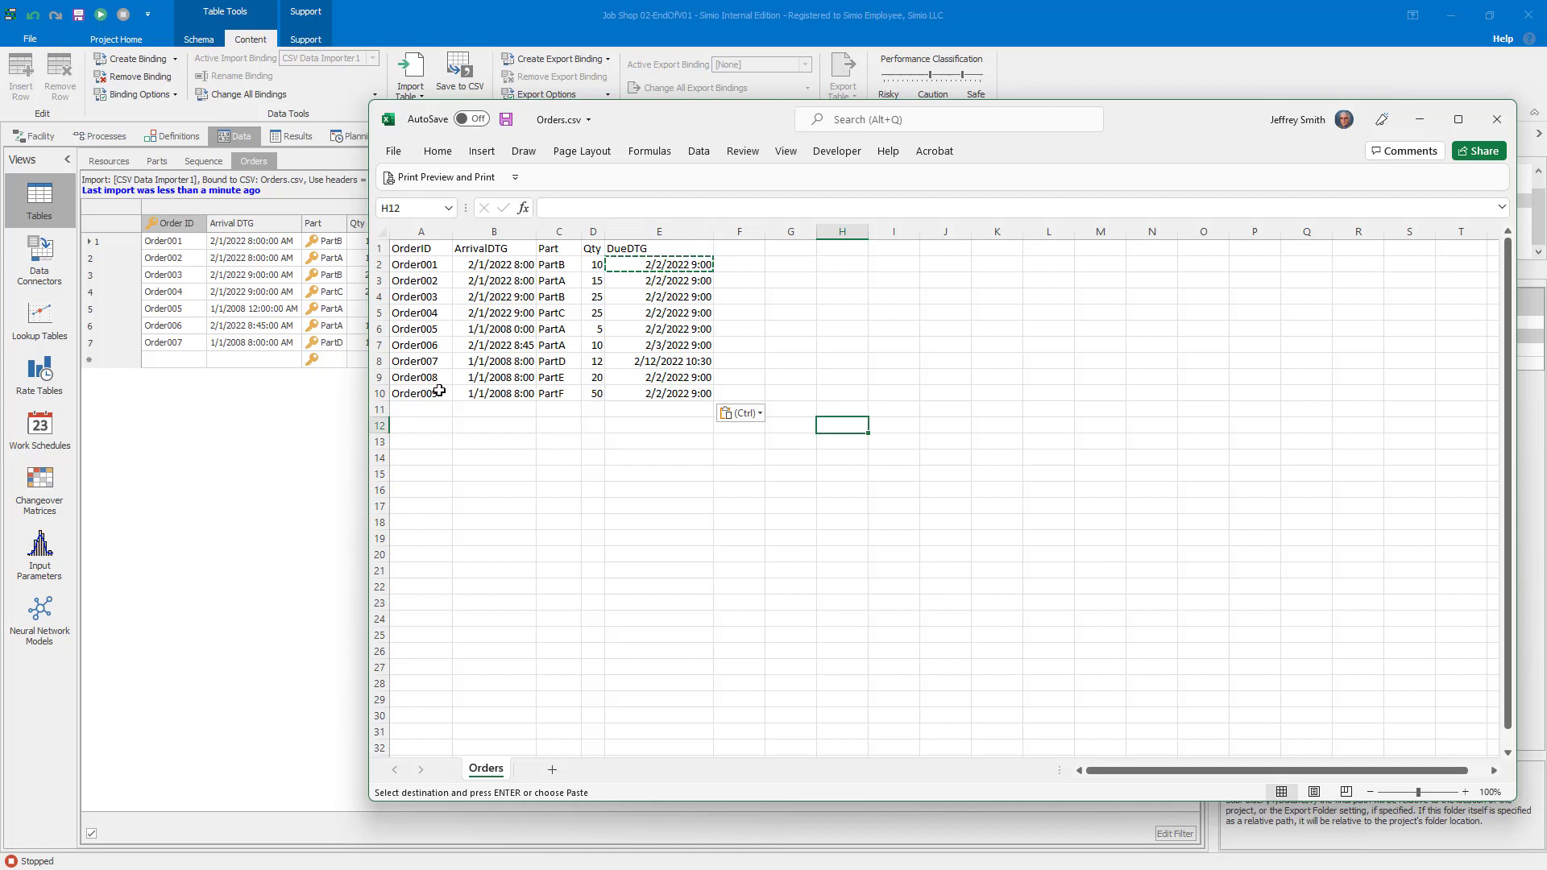
pyautogui.click(565, 455)
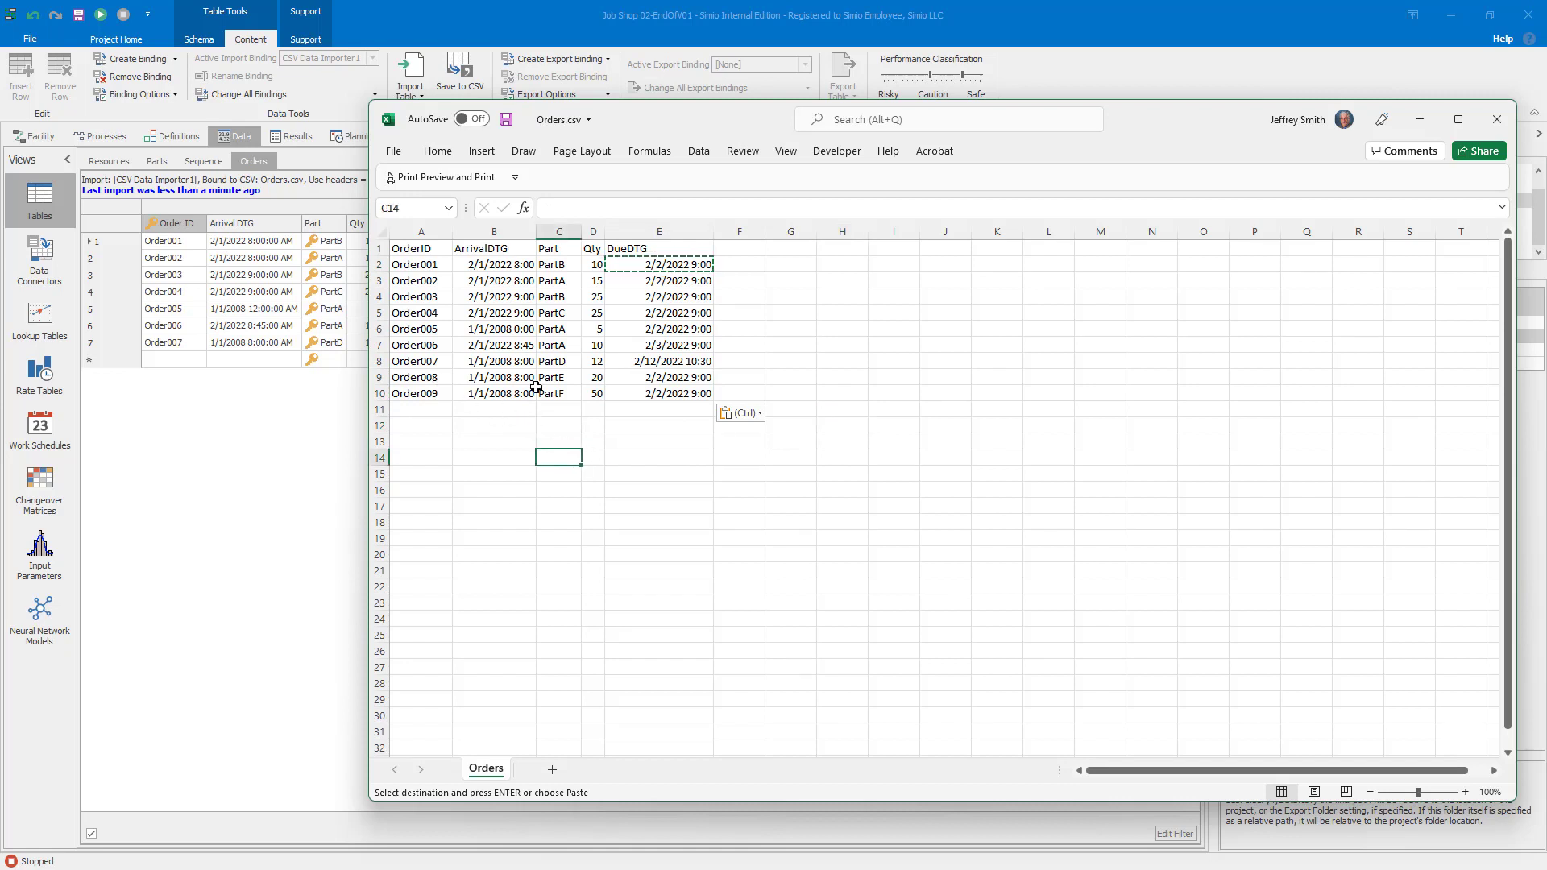
pyautogui.hotkey('ctrl', 's')
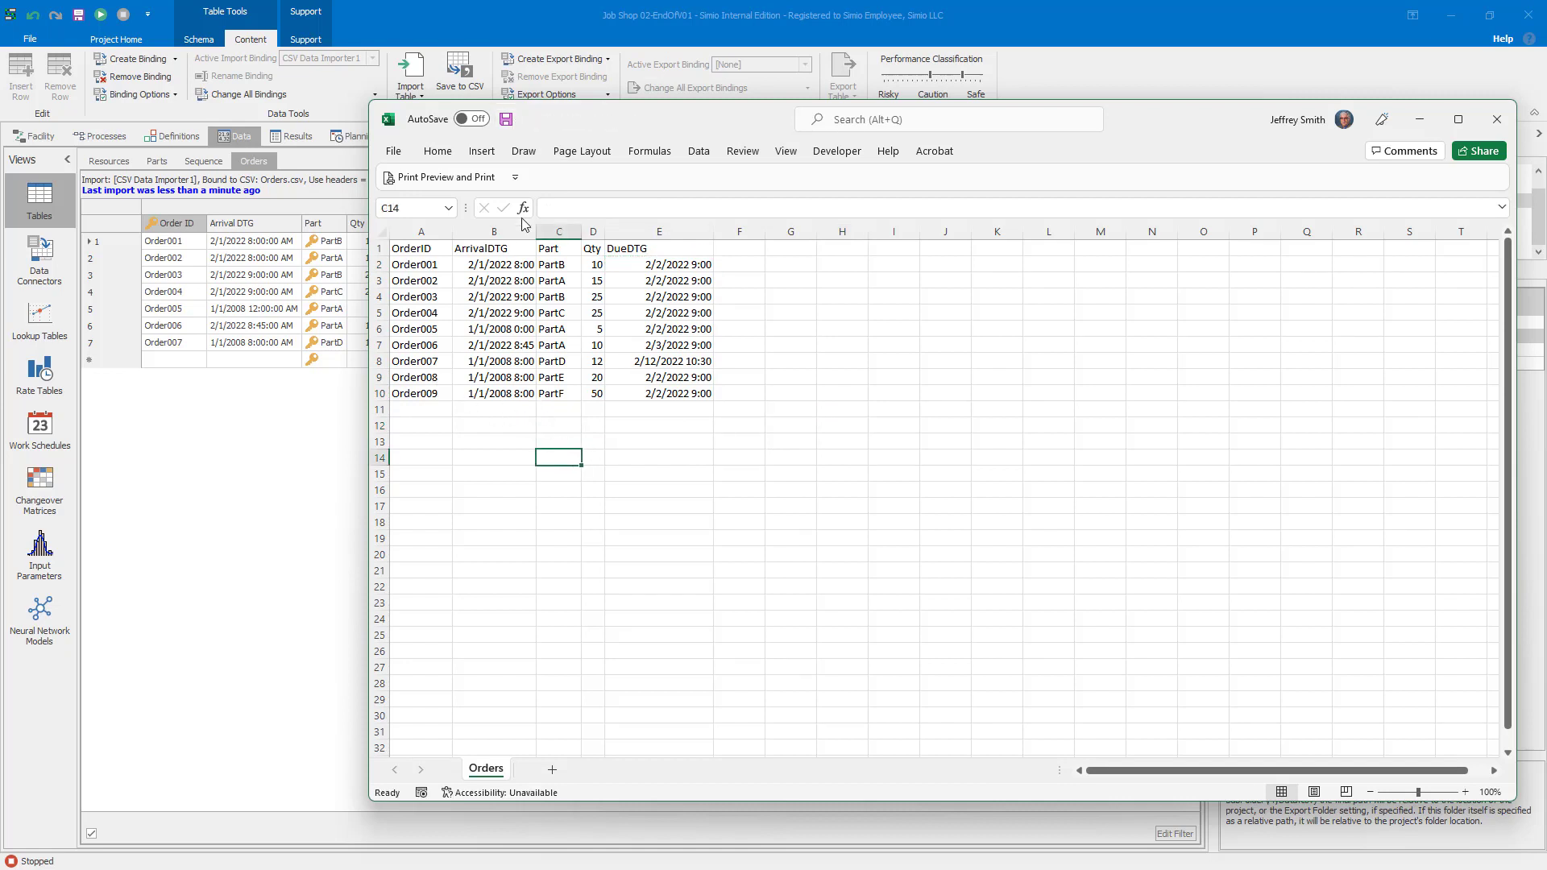
# Step: Switch to Simio and re-import the edited Orders.csv into the Orders table
pyautogui.click(590, 10)
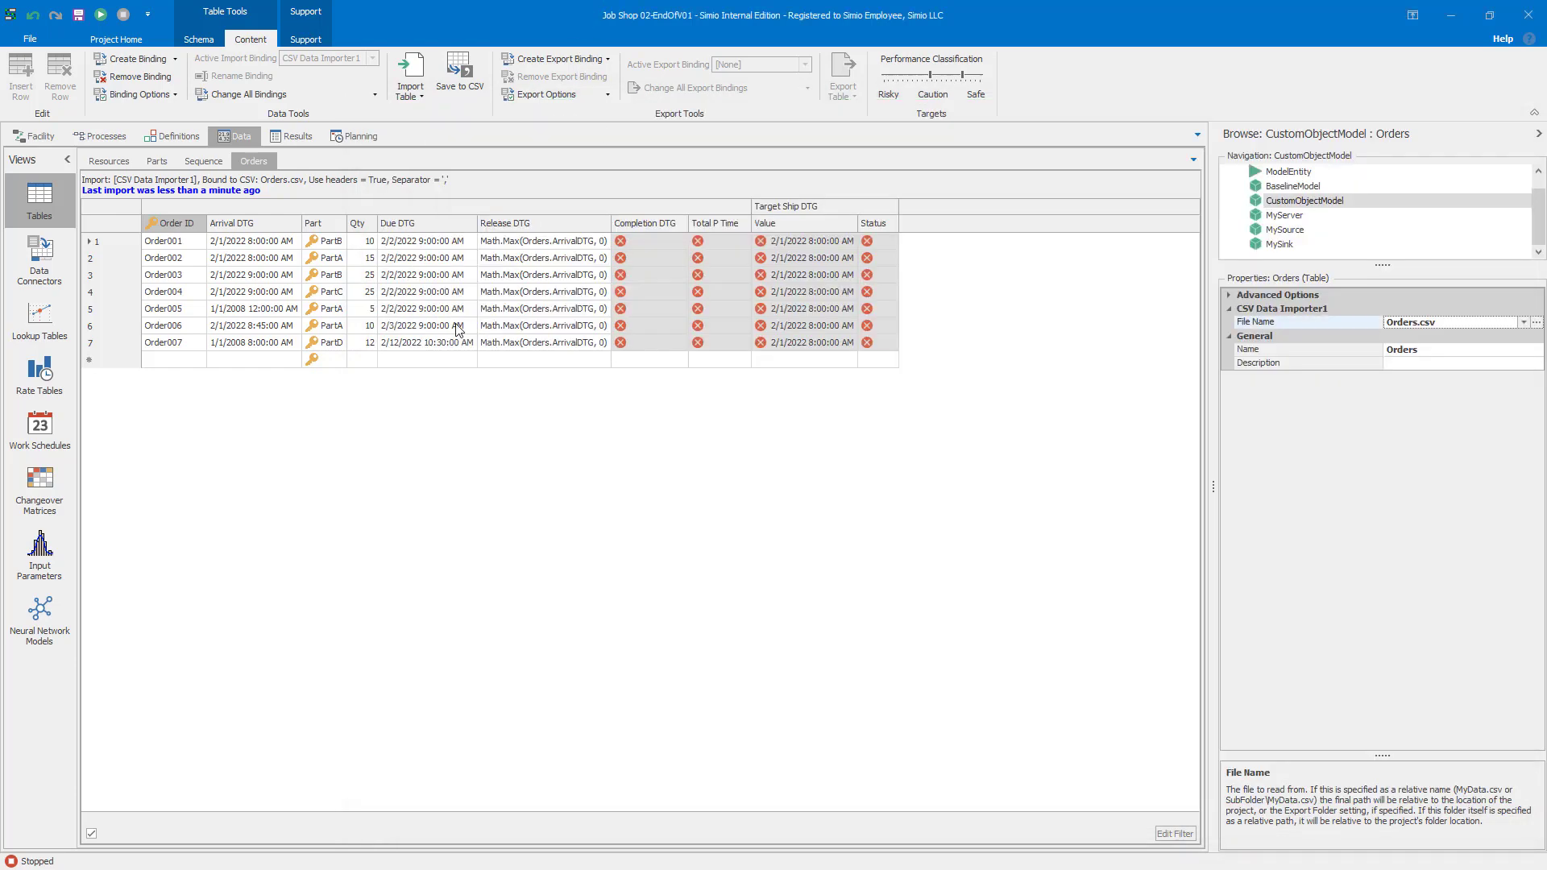
pyautogui.click(424, 67)
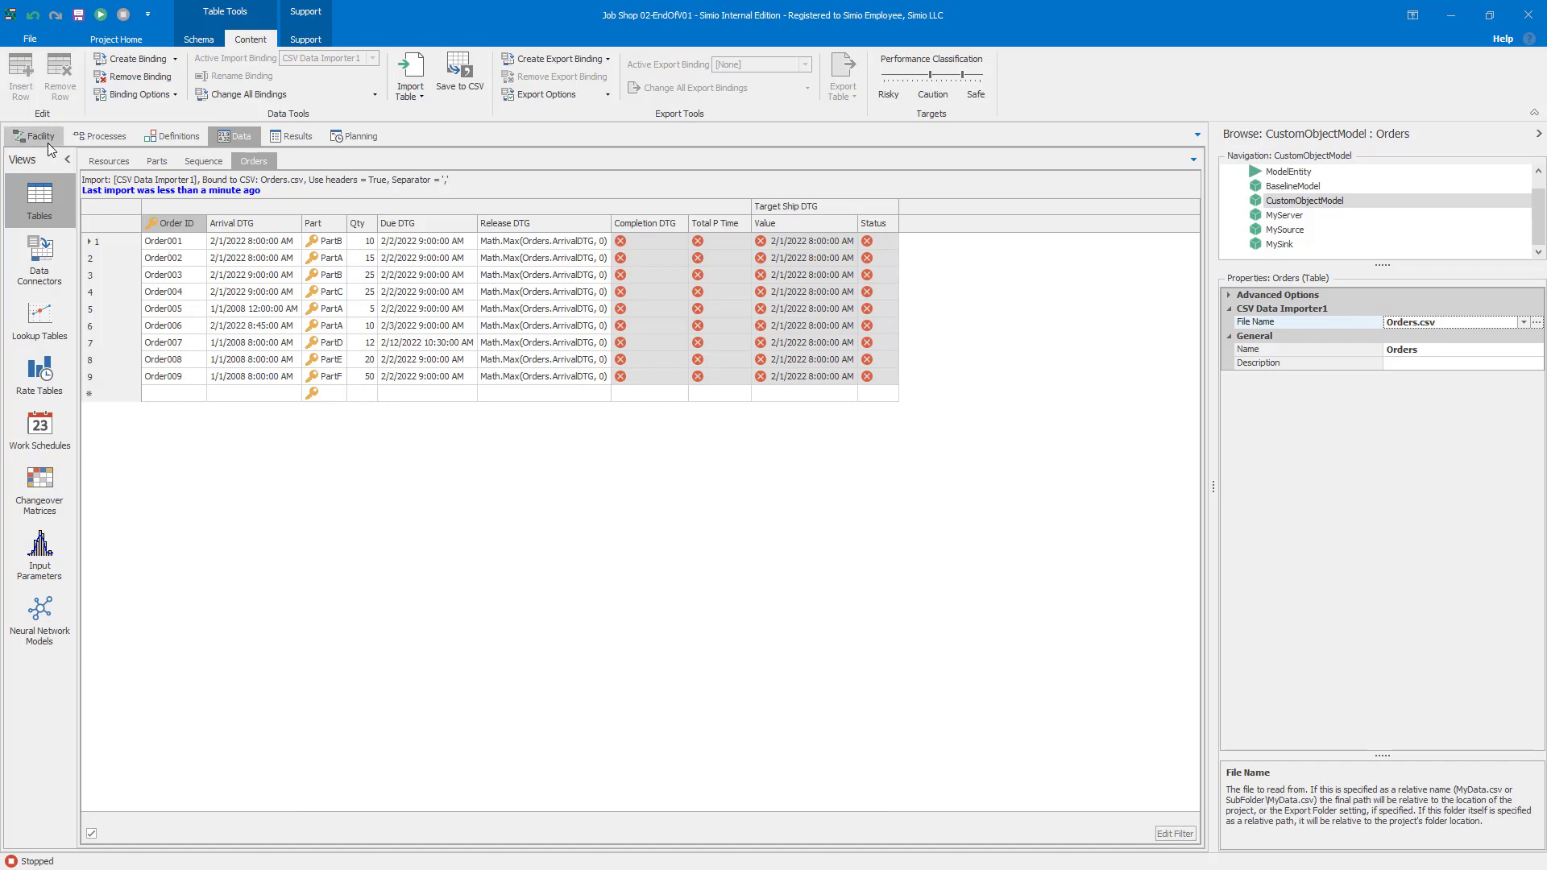
# Step: Reset and re-create the operational plan, and show its Entity Workflow Gantt chart
pyautogui.click(355, 137)
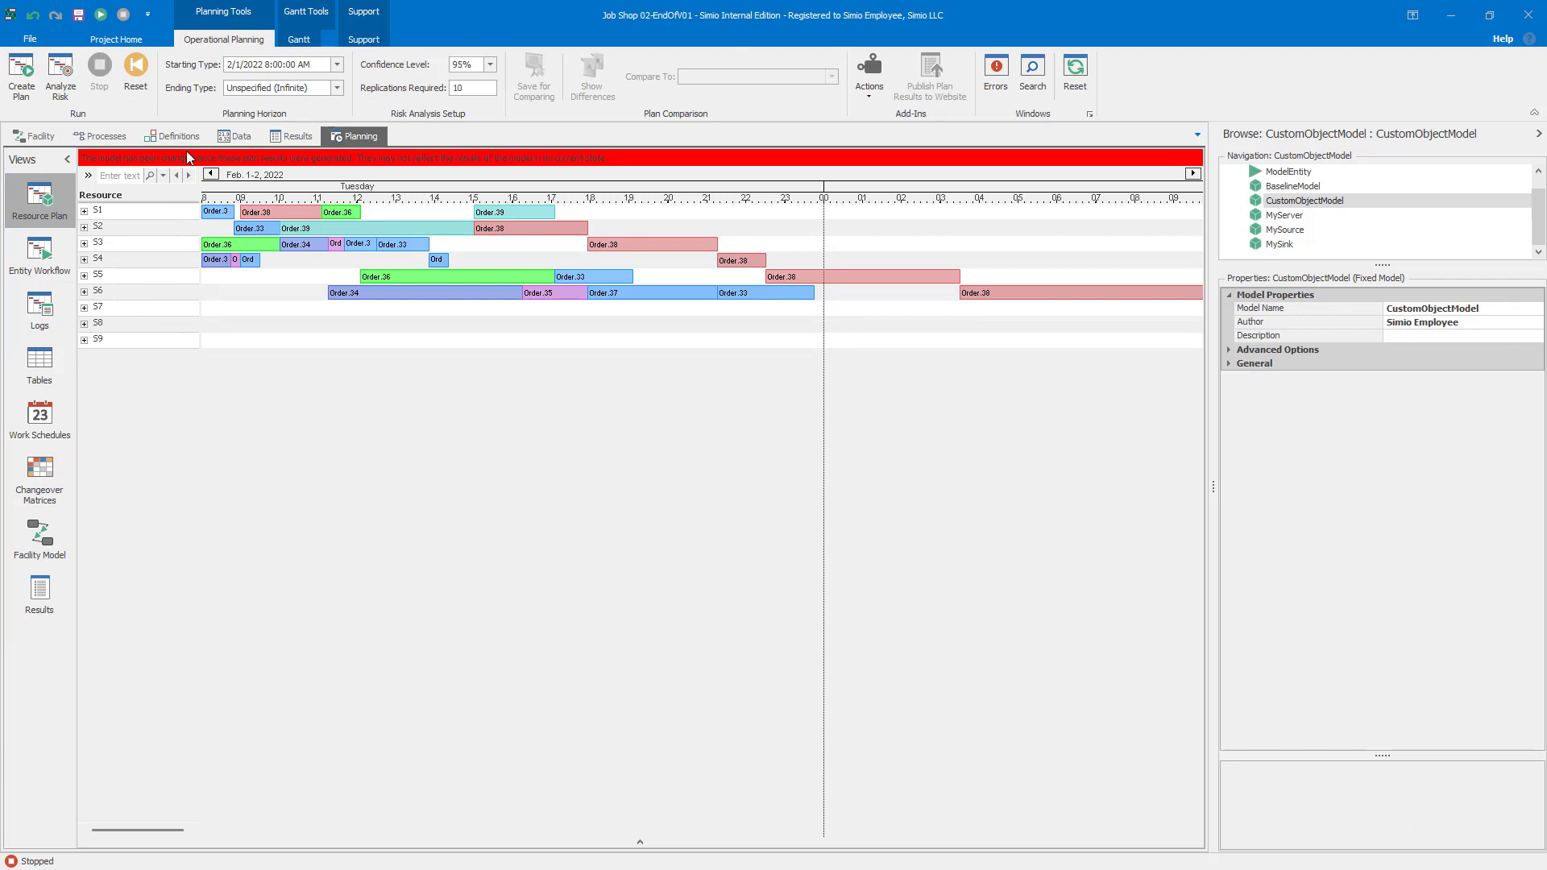
pyautogui.click(135, 70)
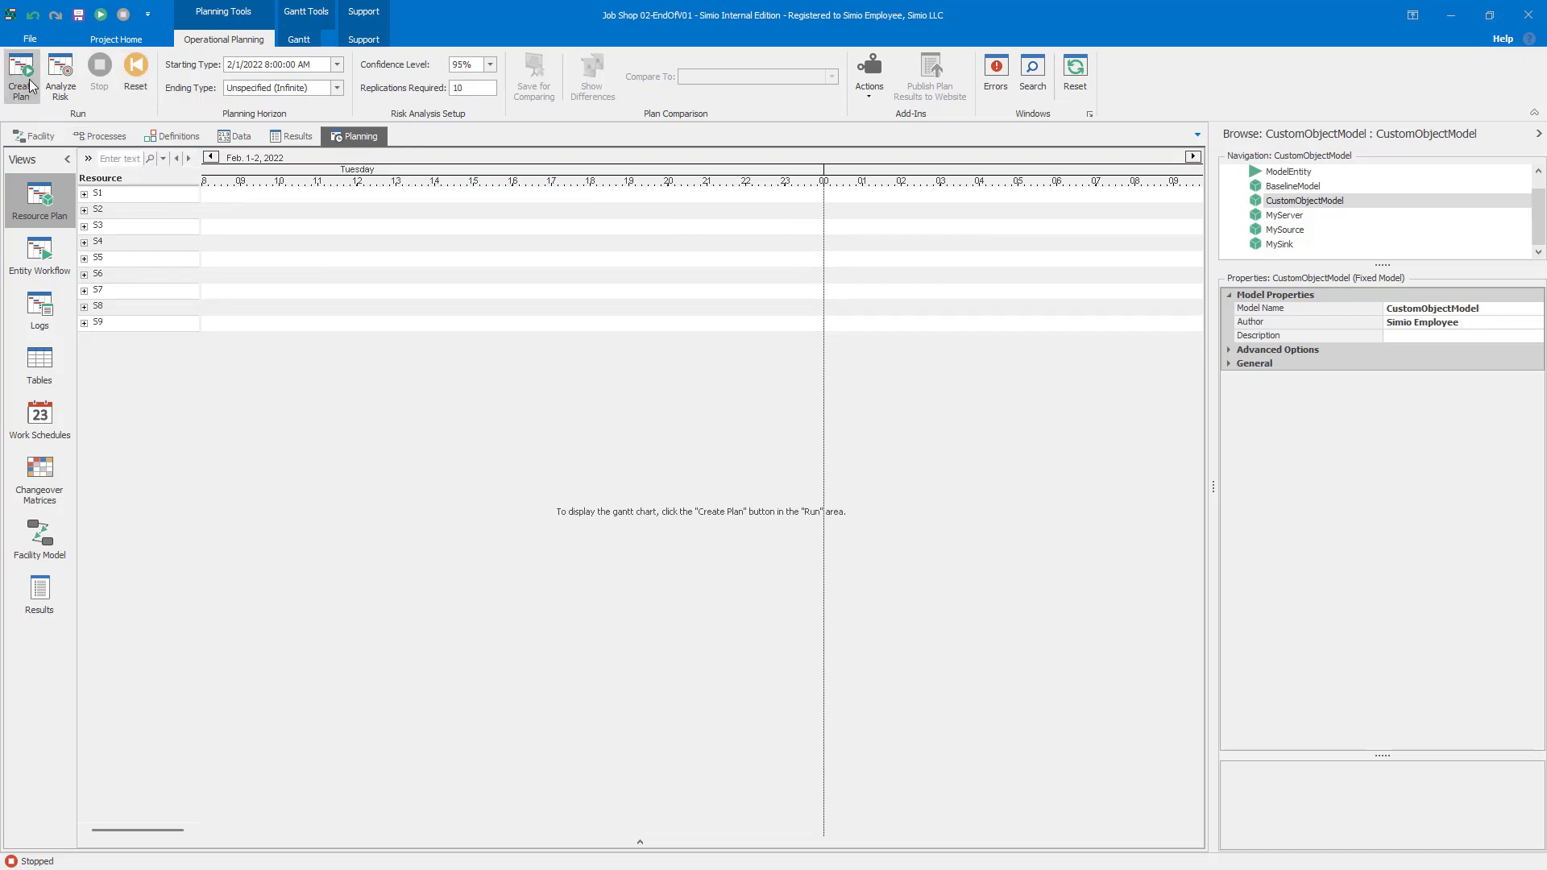
pyautogui.click(28, 78)
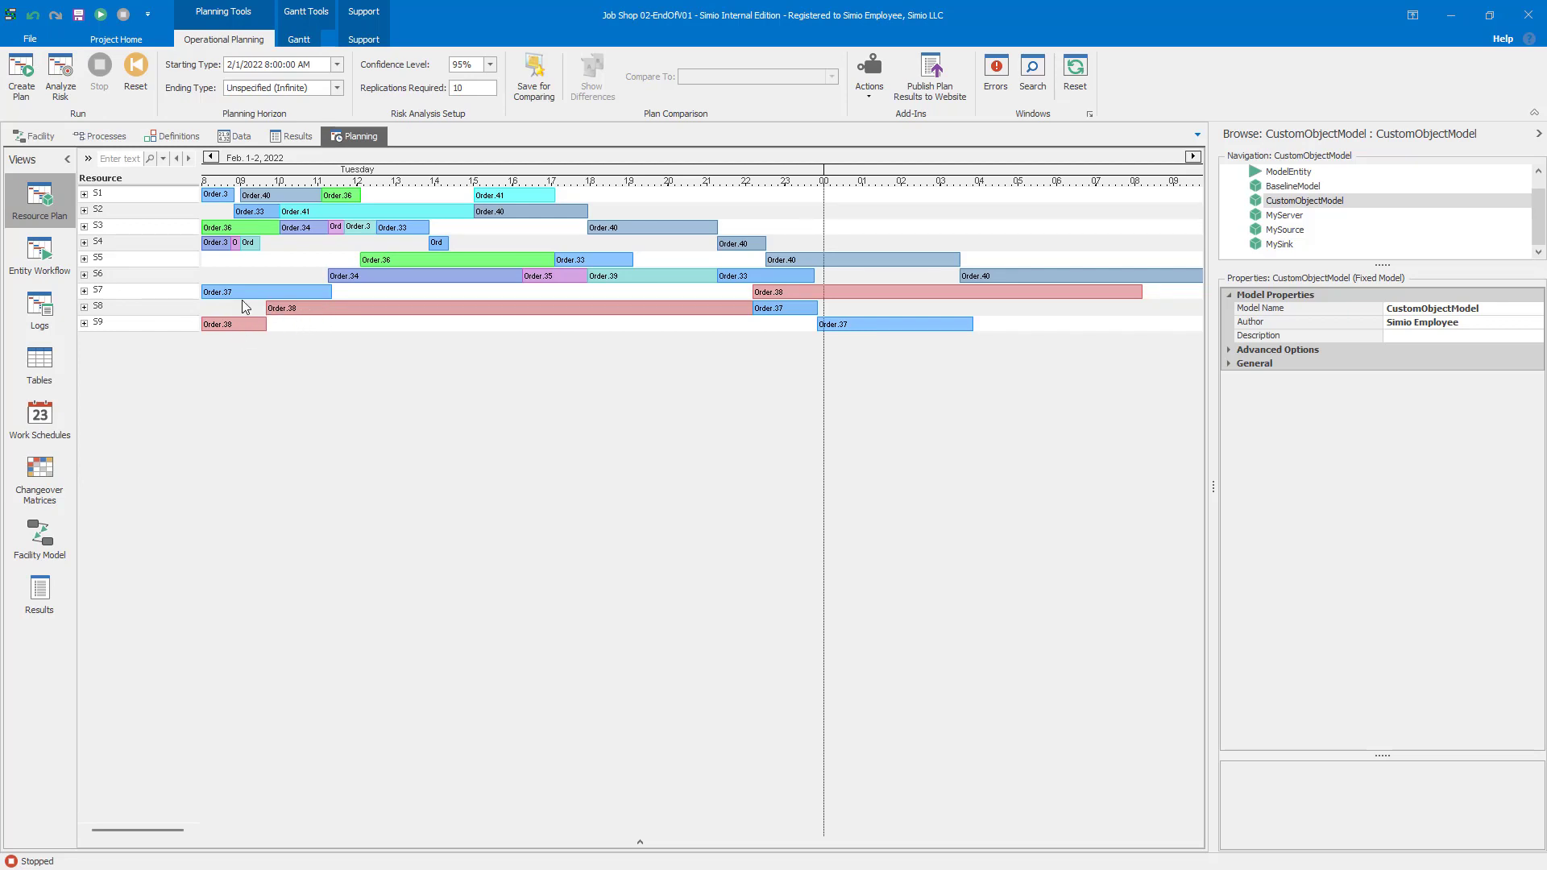
pyautogui.click(42, 254)
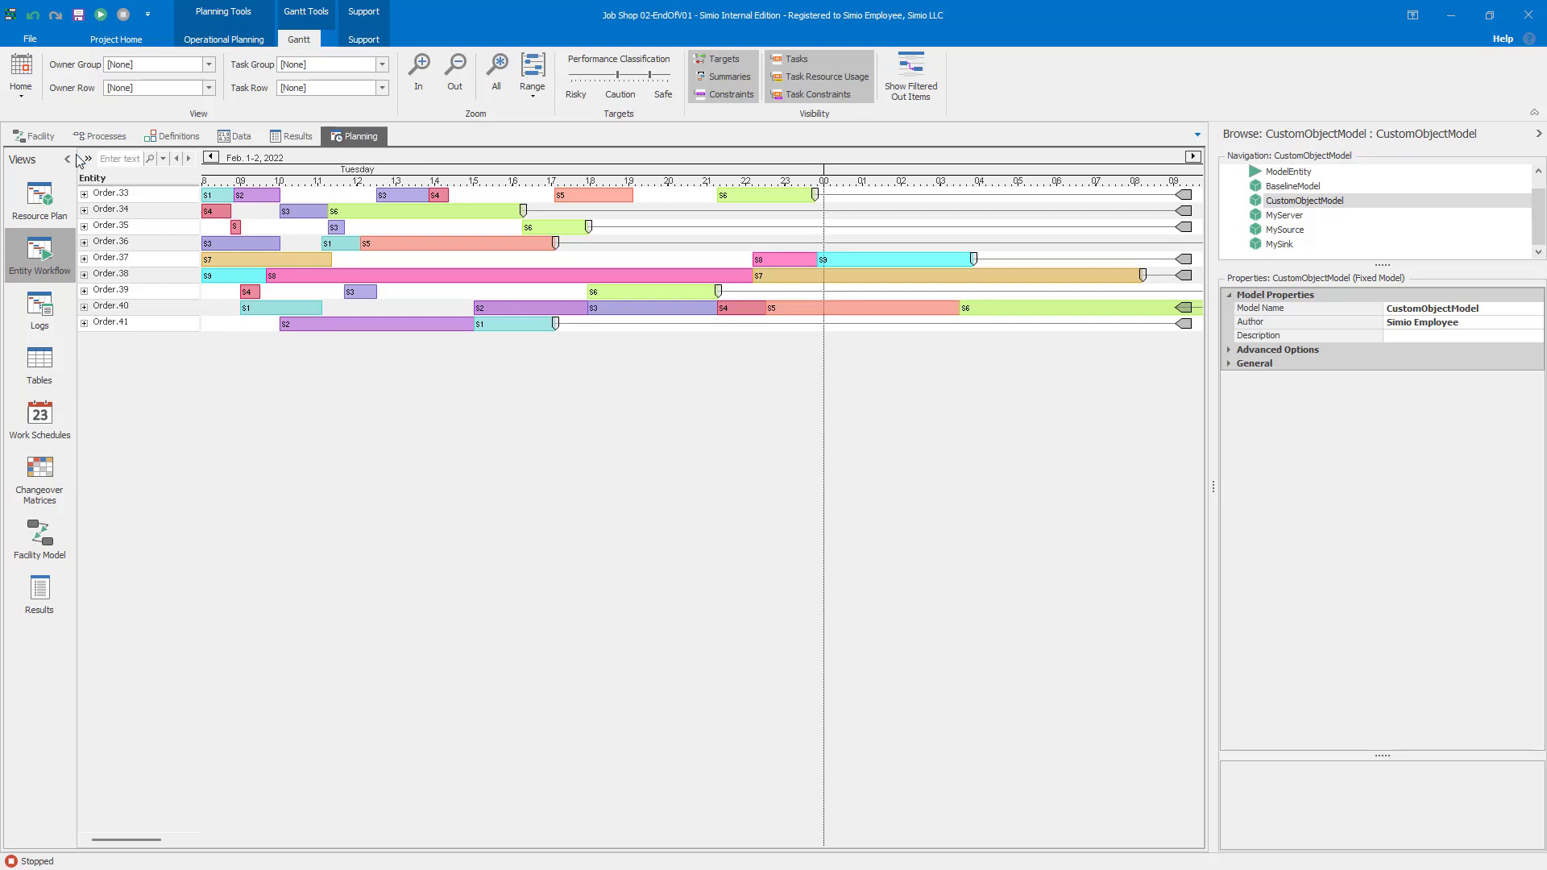
# Step: Set the Dynamic Label Text of the Order entity in the Facility view to Orders.OrderID
pyautogui.click(37, 137)
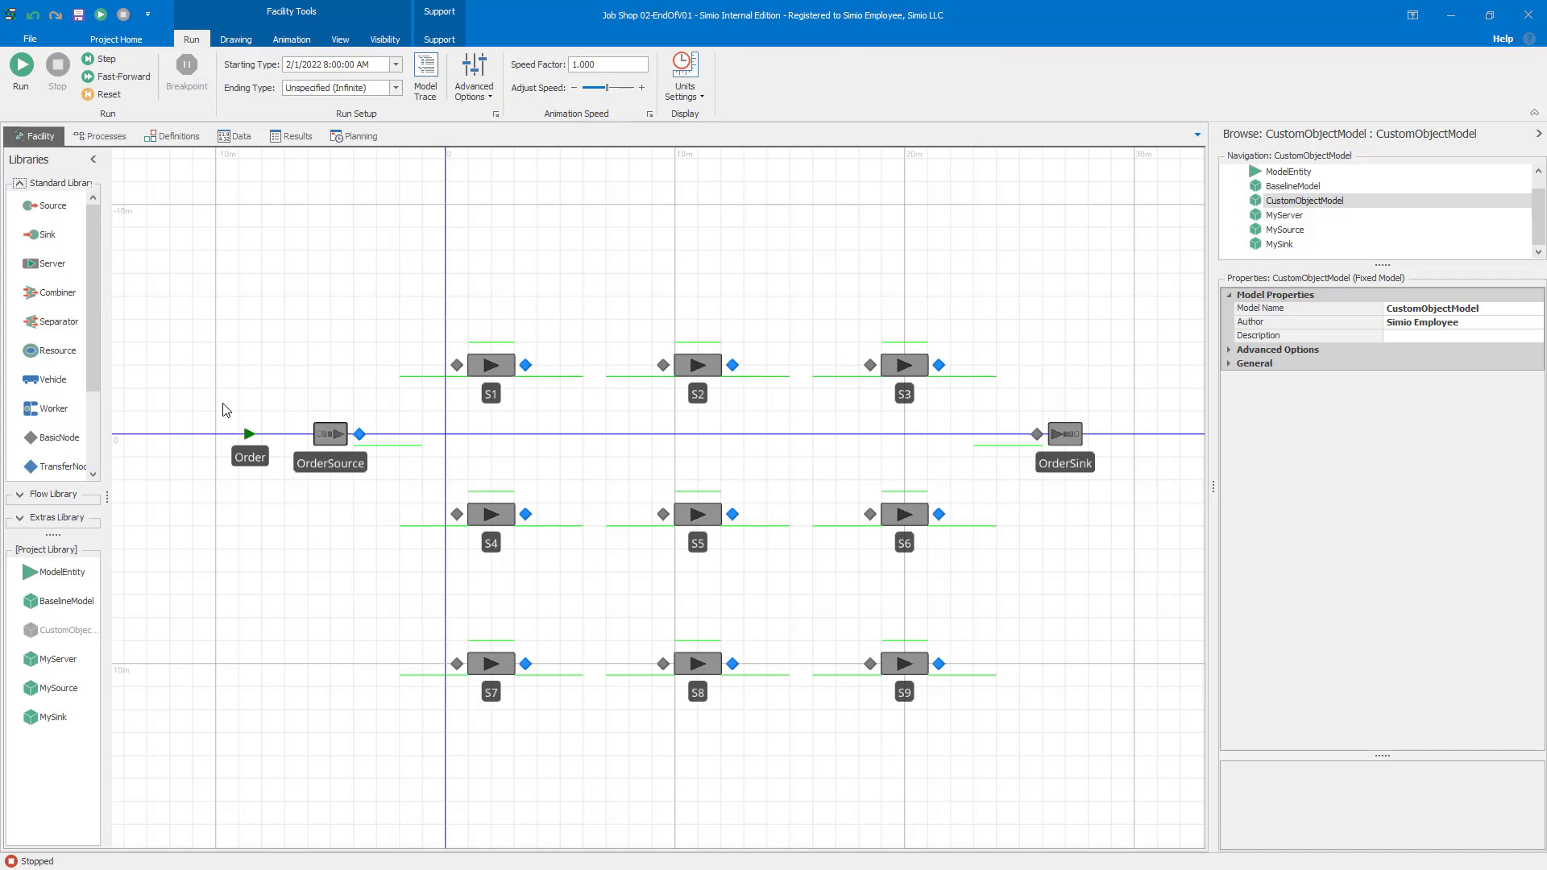
pyautogui.click(249, 435)
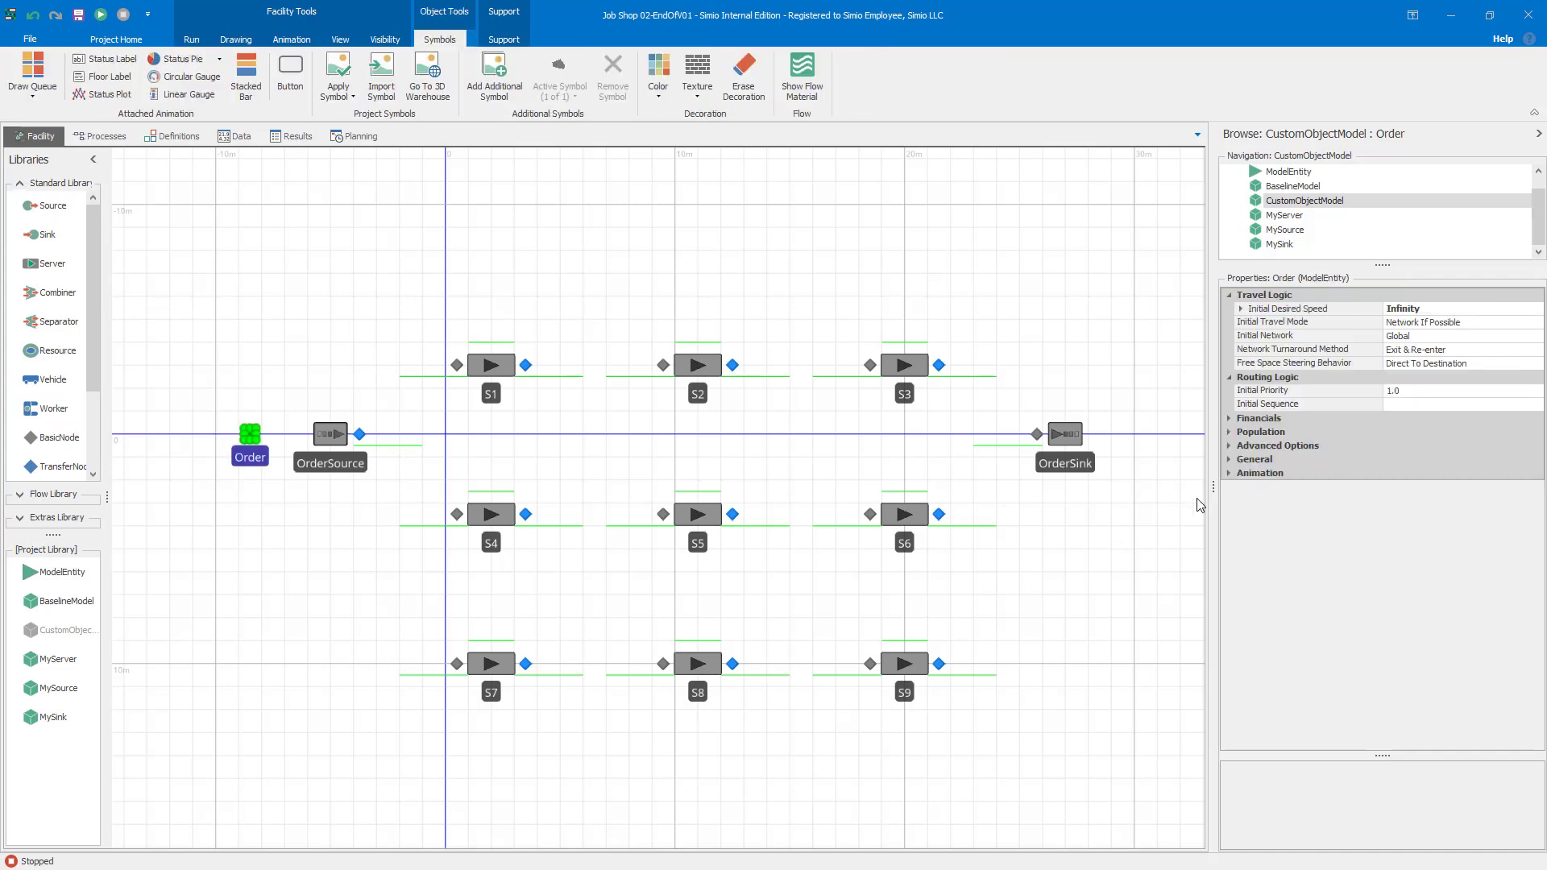
pyautogui.click(1228, 473)
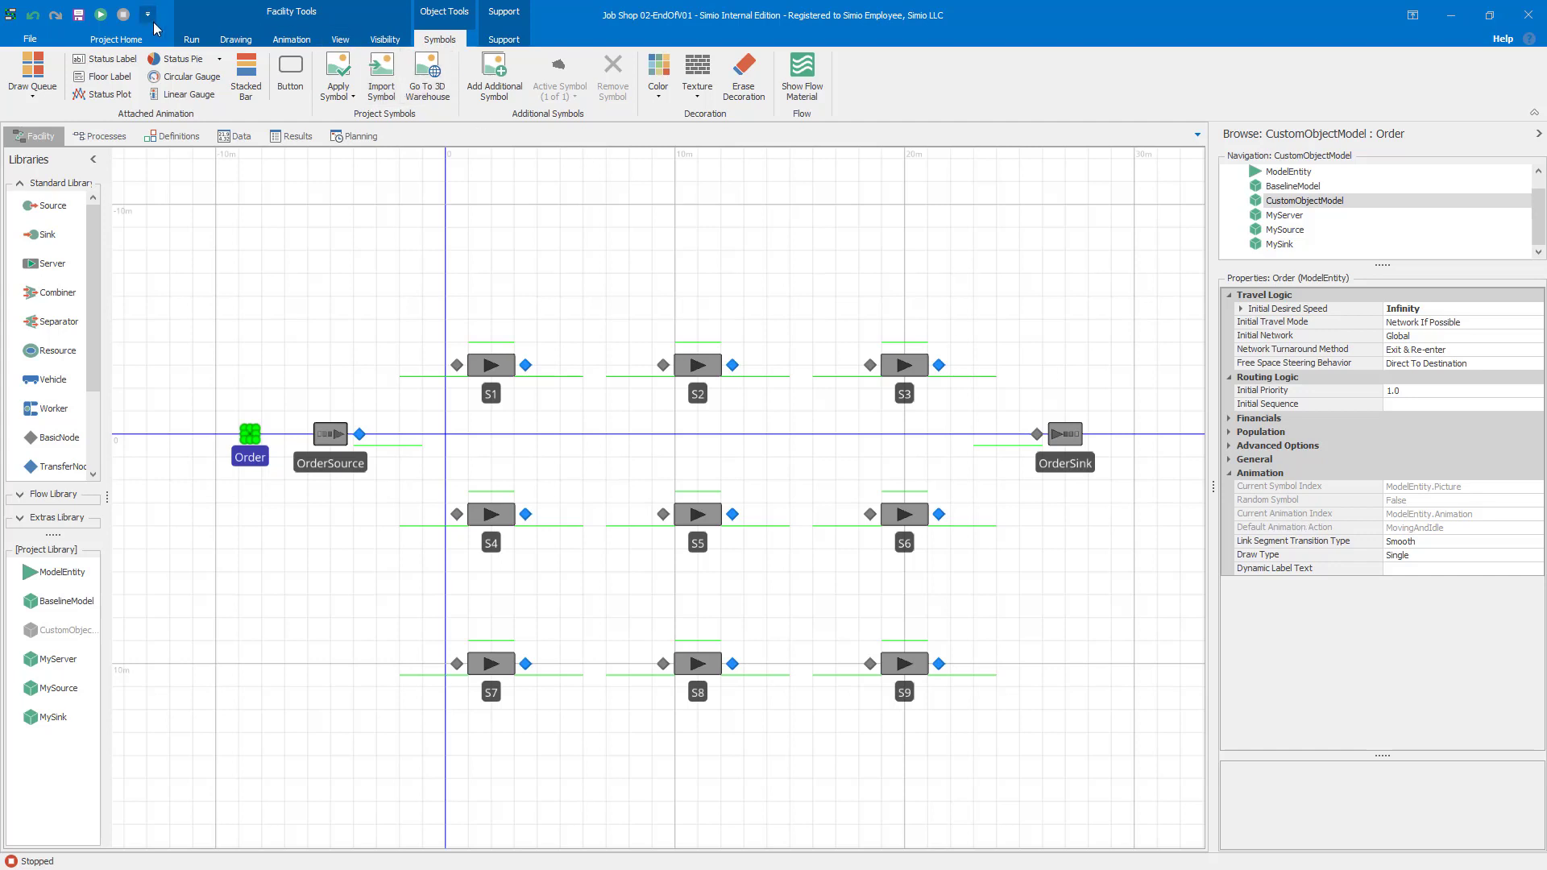
pyautogui.click(1419, 569)
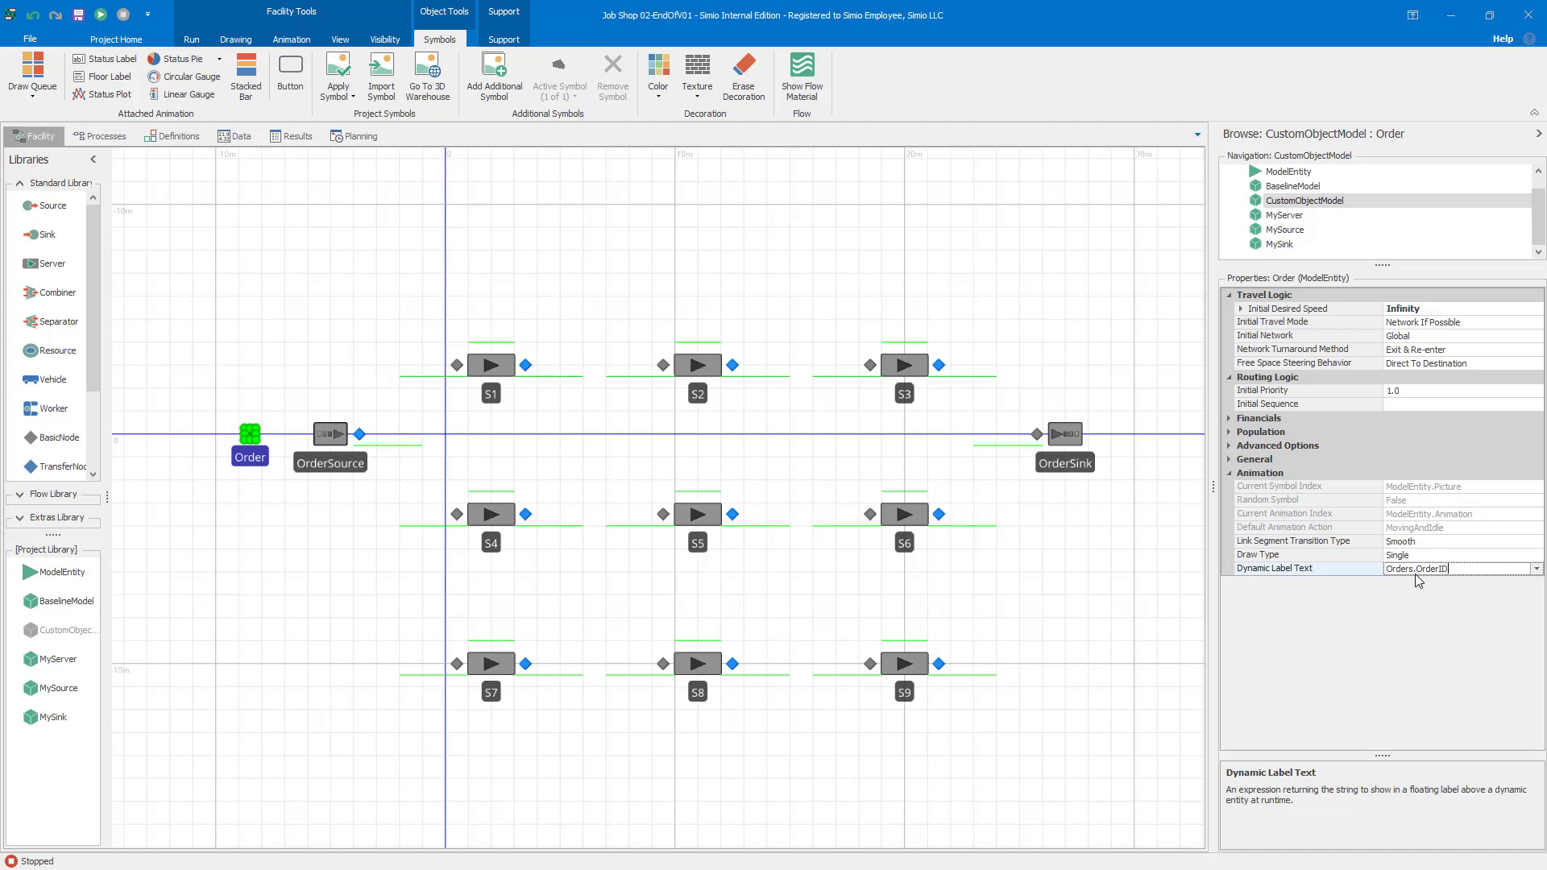
pyautogui.press('Return')
# Step: Set the Order entity's Display Name under Advanced Options to Orders.OrderID
pyautogui.click(1231, 447)
pyautogui.click(1390, 459)
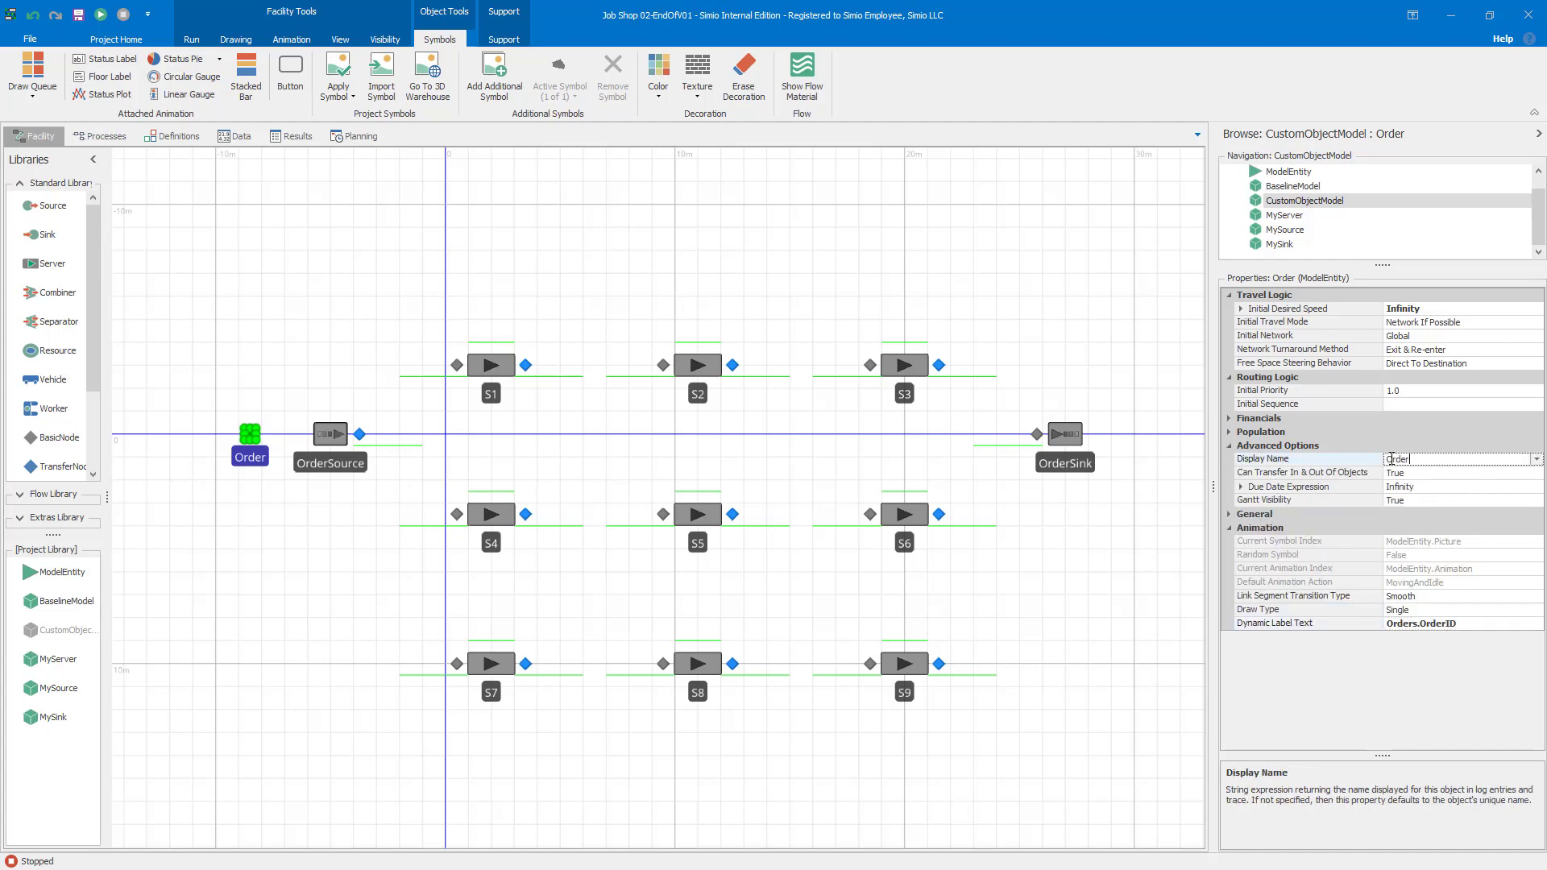
pyautogui.write('Orders.OrderID')
pyautogui.press('Return')
# Step: Run the model to check the order labels in the facility, and stop the run
pyautogui.click(102, 16)
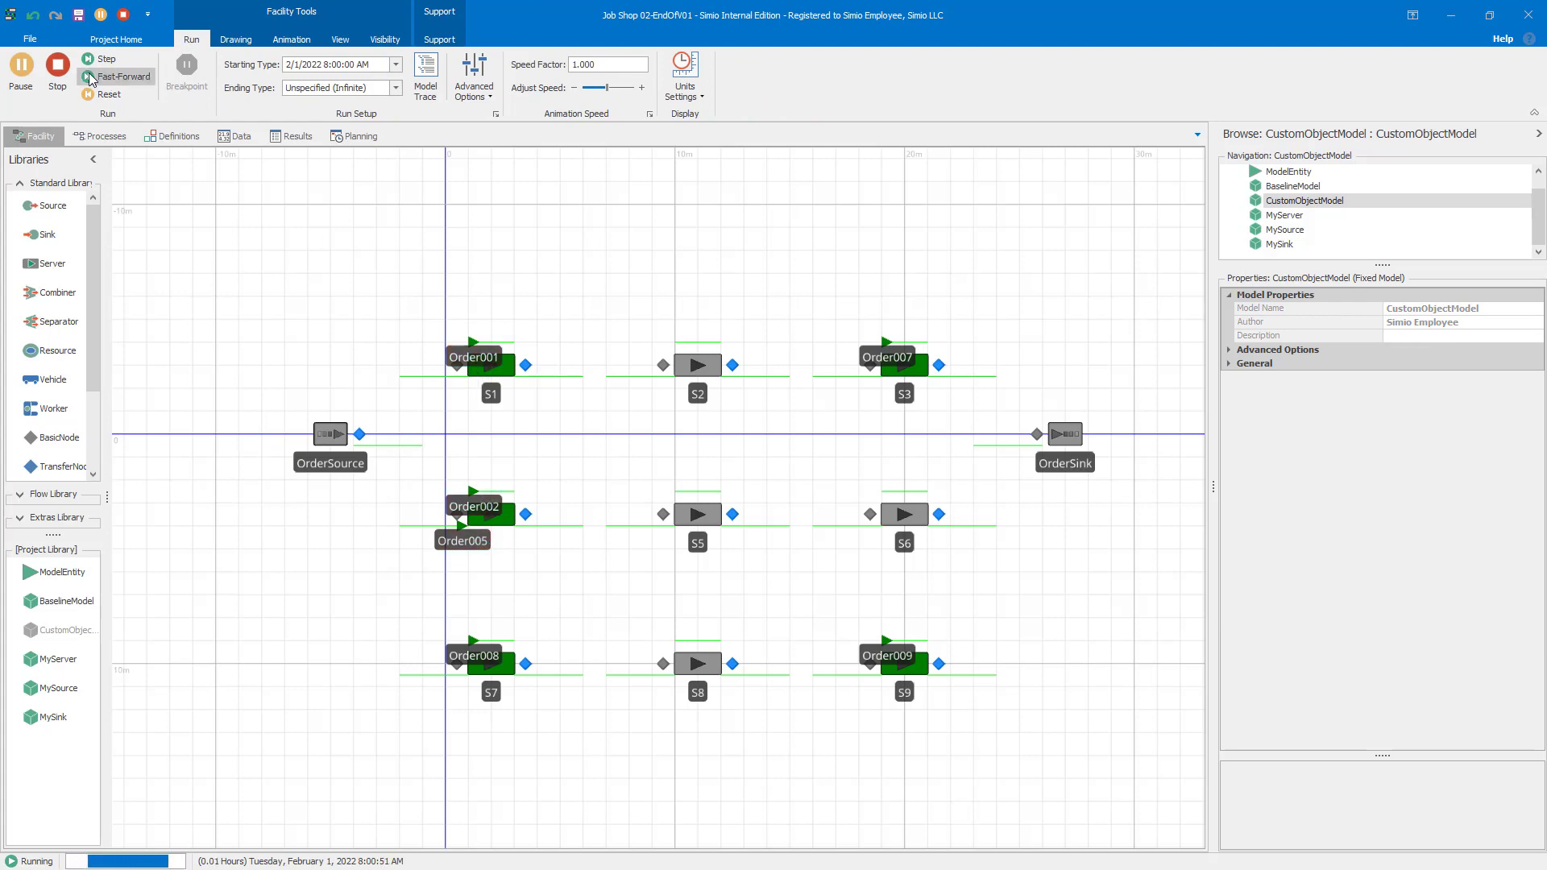
pyautogui.click(57, 73)
# Step: Create the plan again with the new order names and show the Resource Plan Gantt chart
pyautogui.click(358, 137)
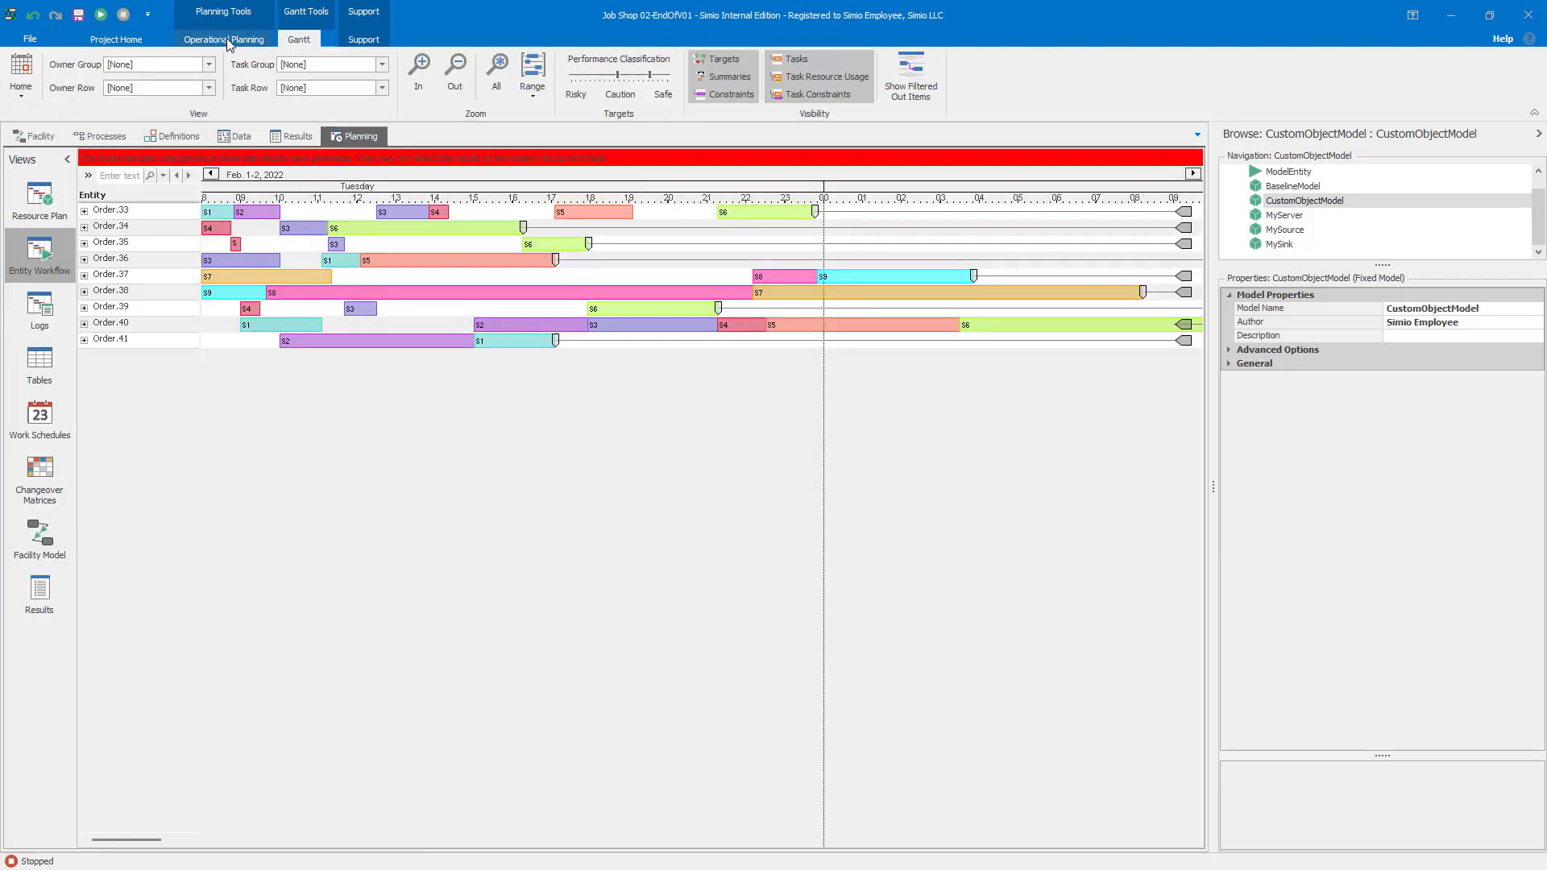
pyautogui.click(224, 40)
pyautogui.click(21, 74)
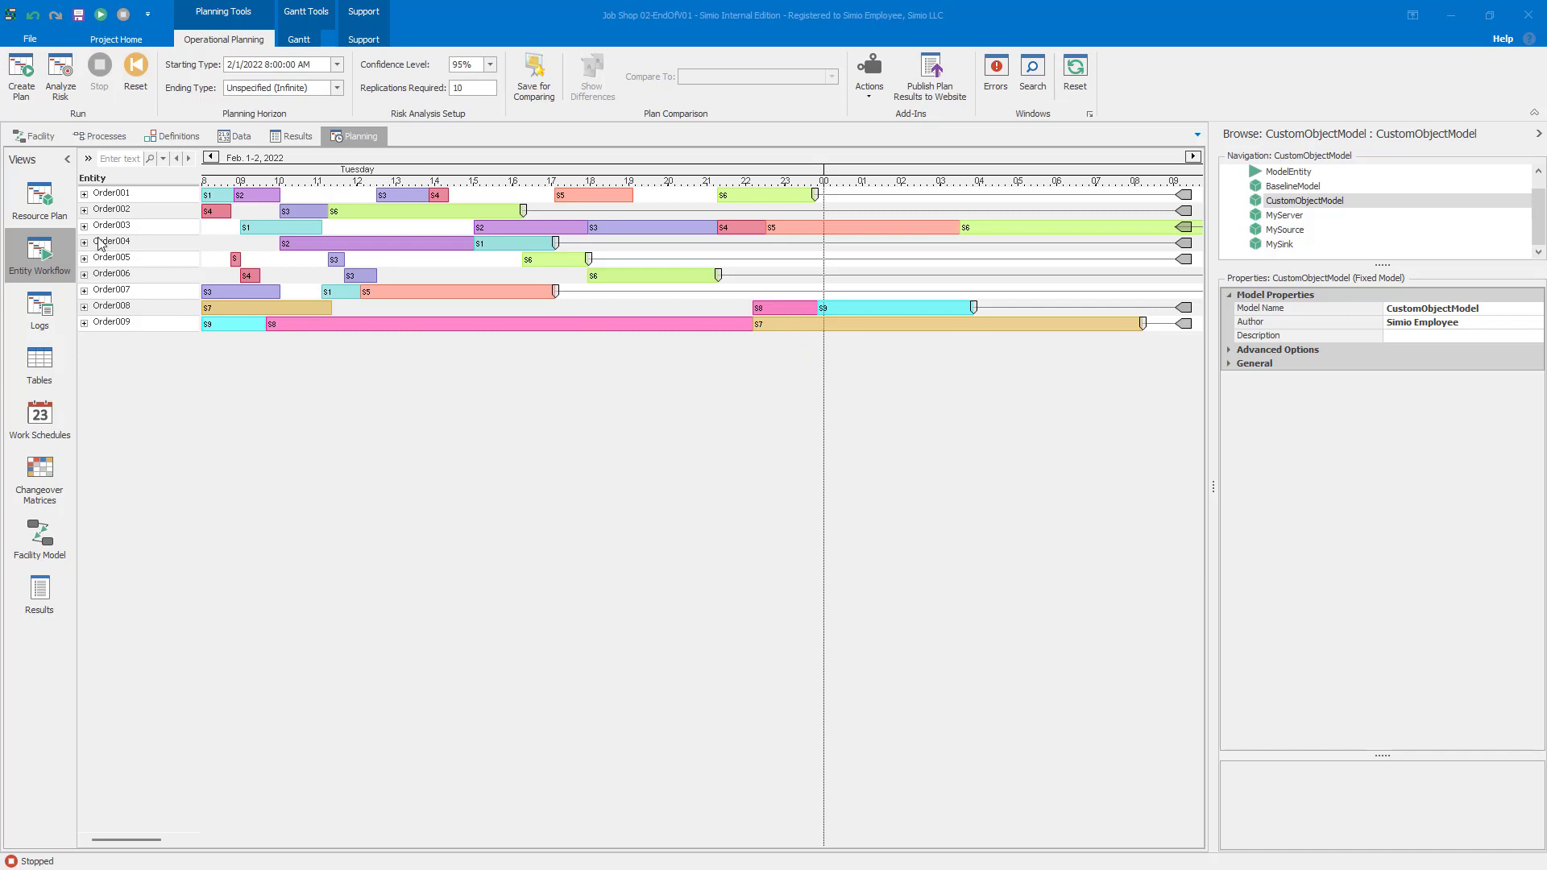
pyautogui.click(39, 200)
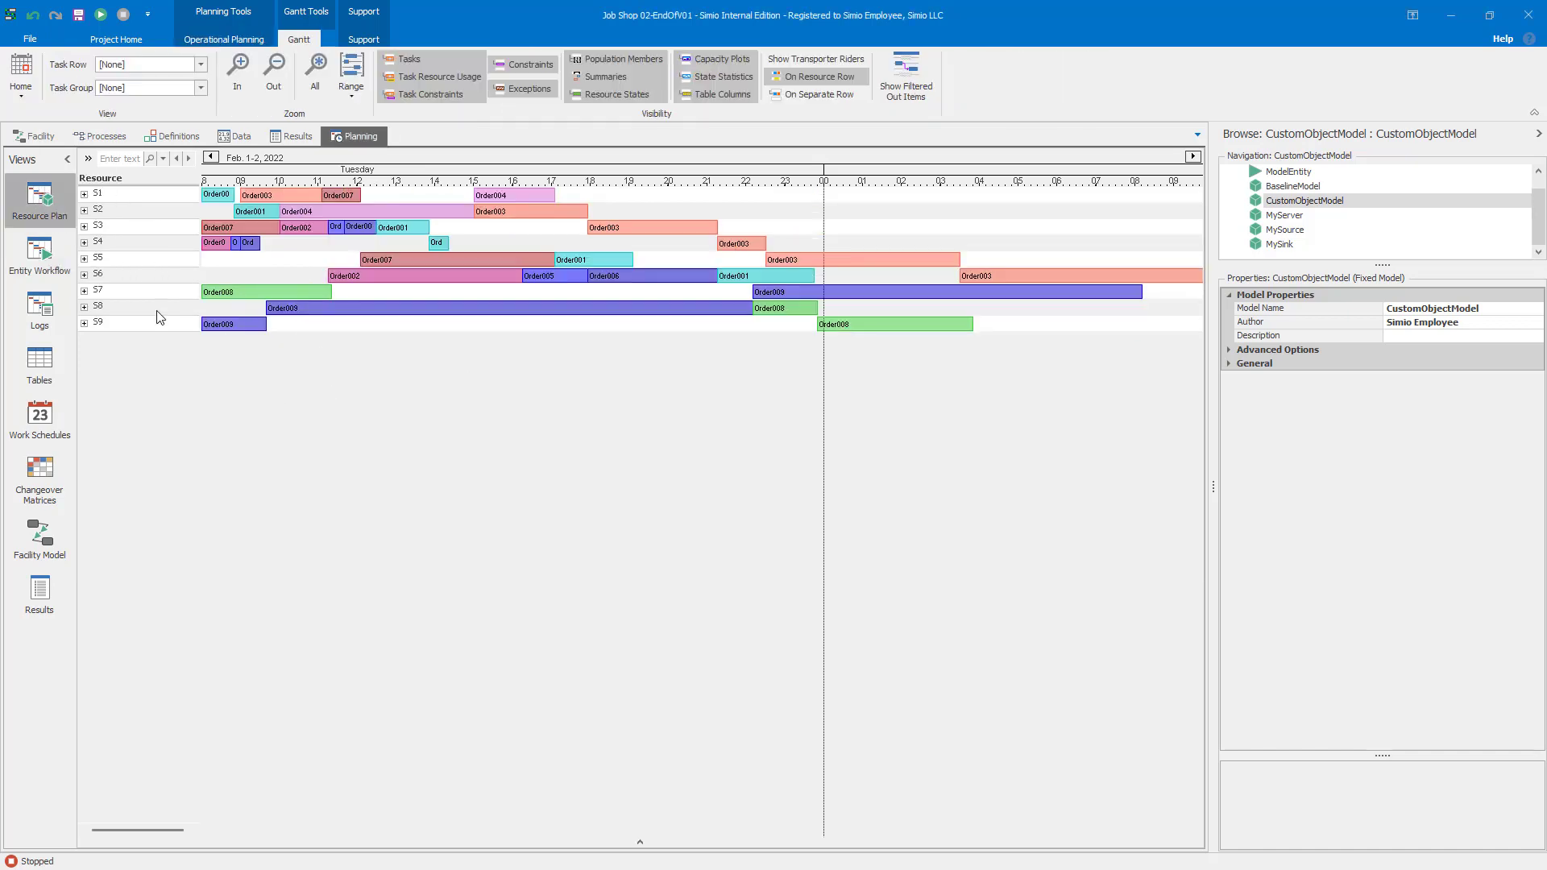
# Step: Review the imported contents of the Resources, Parts, Sequence and Orders data tables
pyautogui.moveTo(220, 303)
pyautogui.click(225, 139)
pyautogui.click(119, 162)
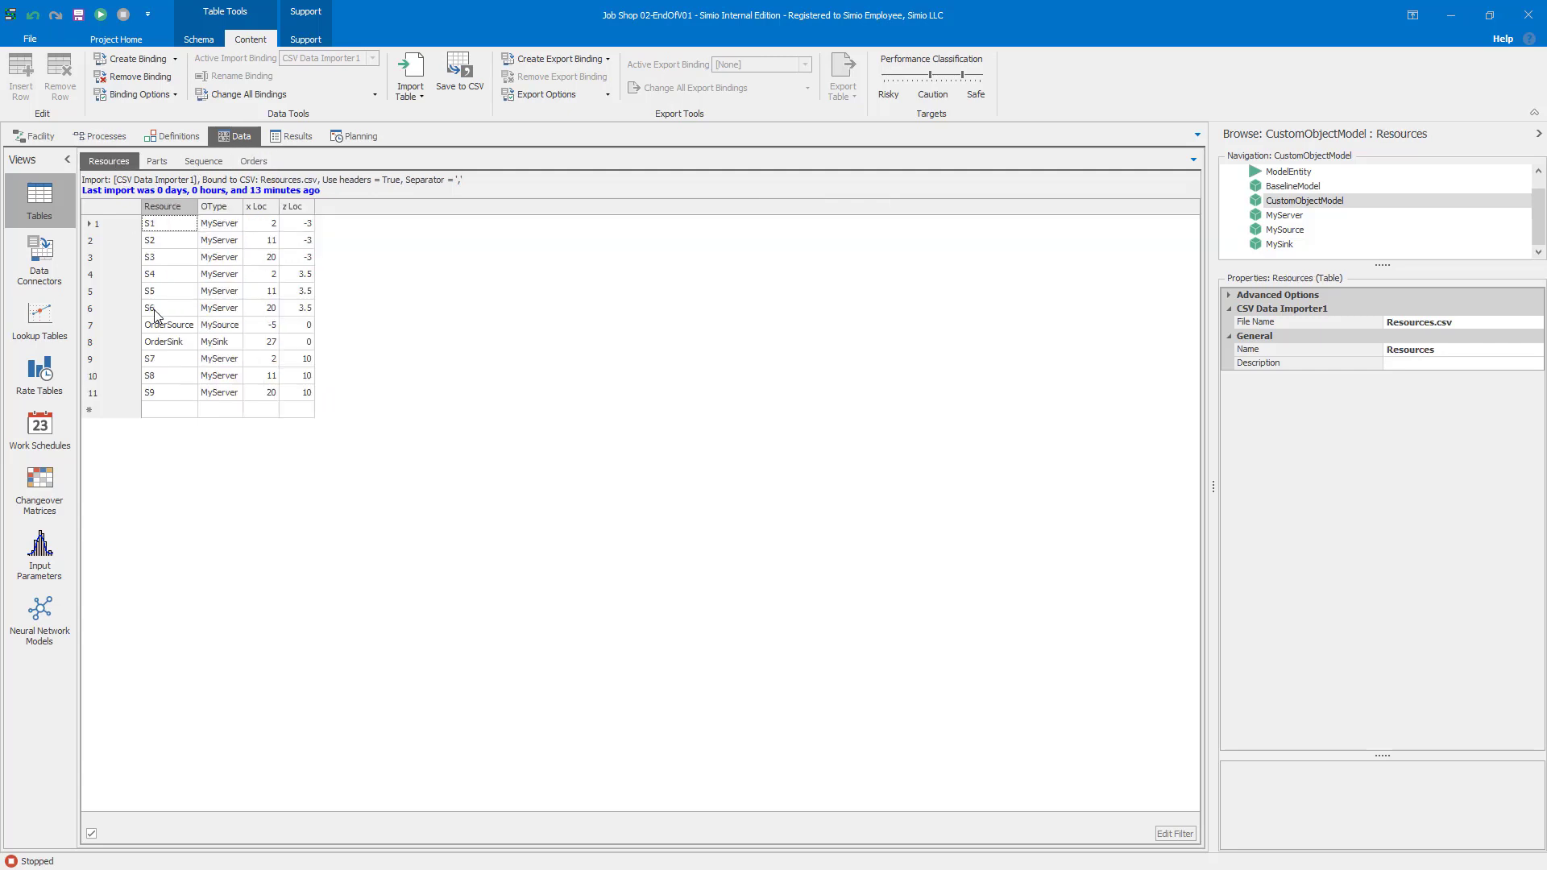
pyautogui.click(156, 162)
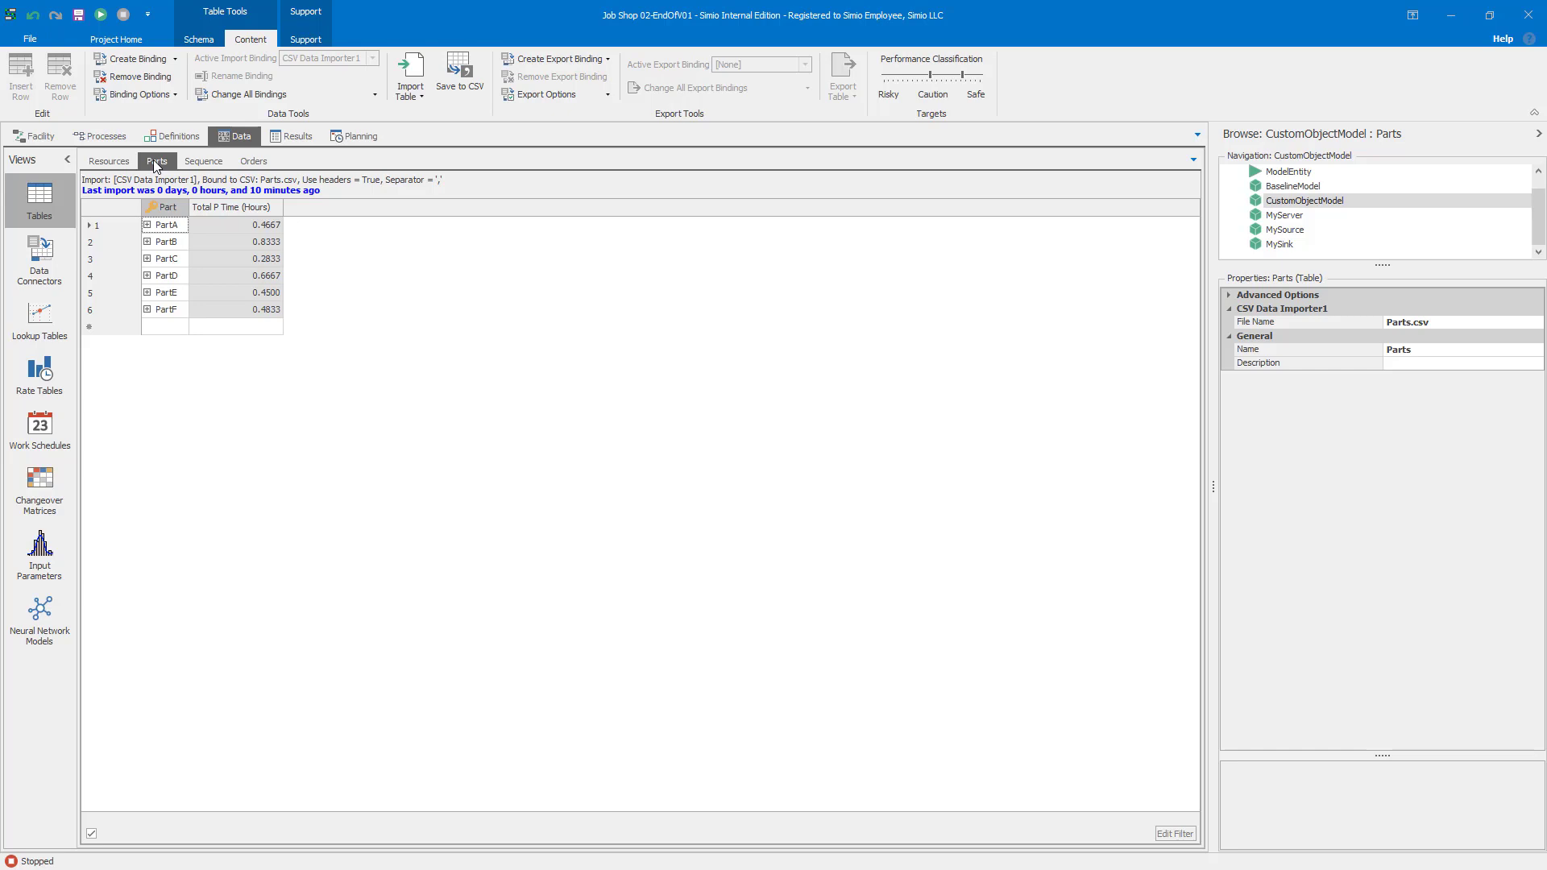
pyautogui.click(110, 162)
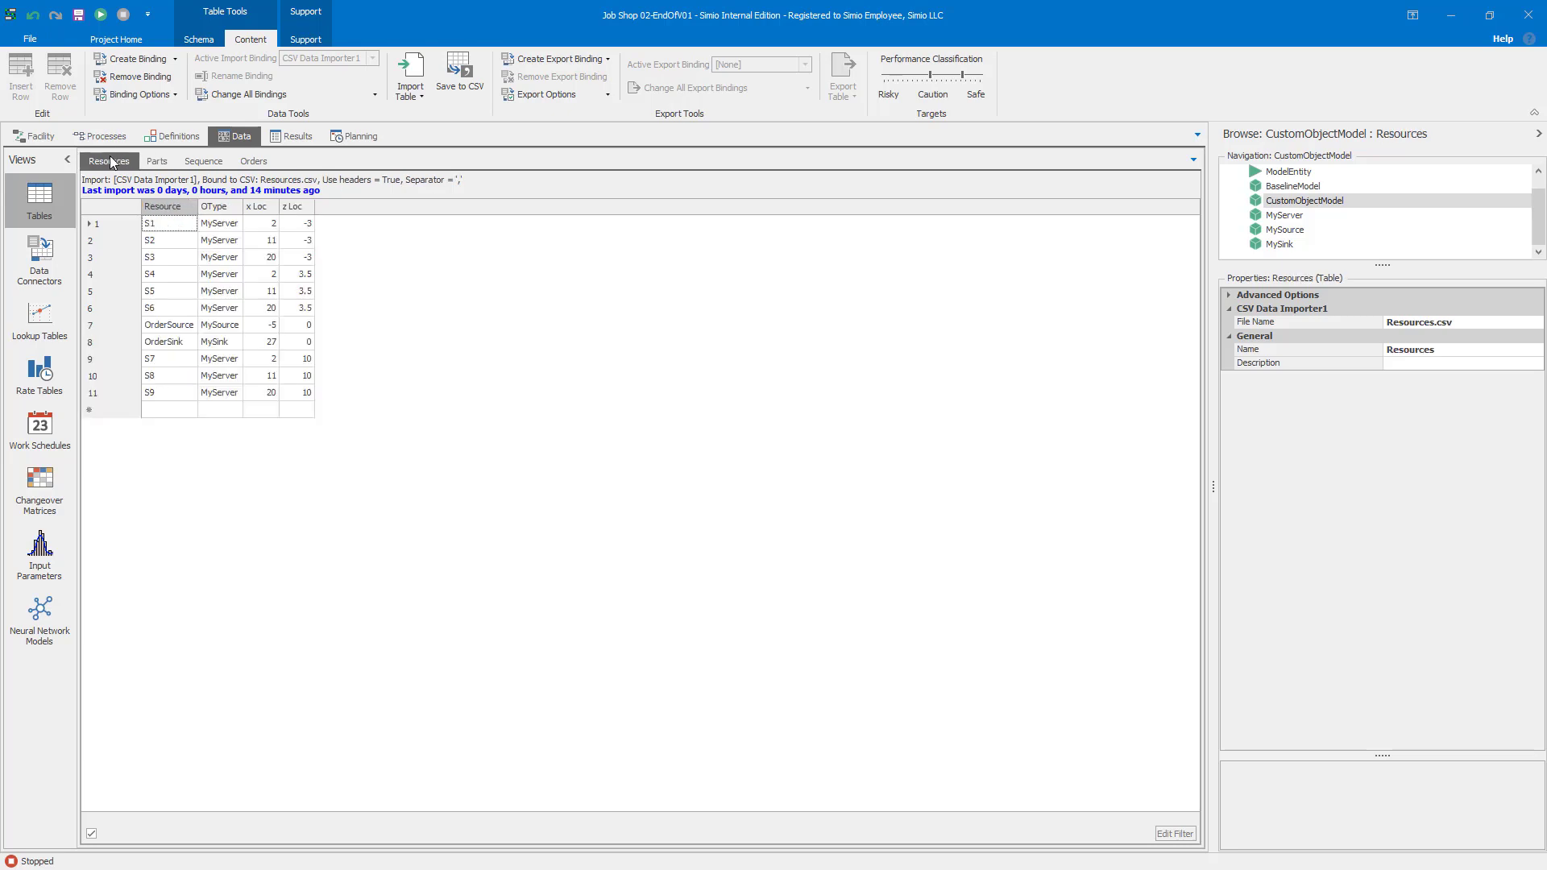
pyautogui.click(170, 162)
pyautogui.click(210, 163)
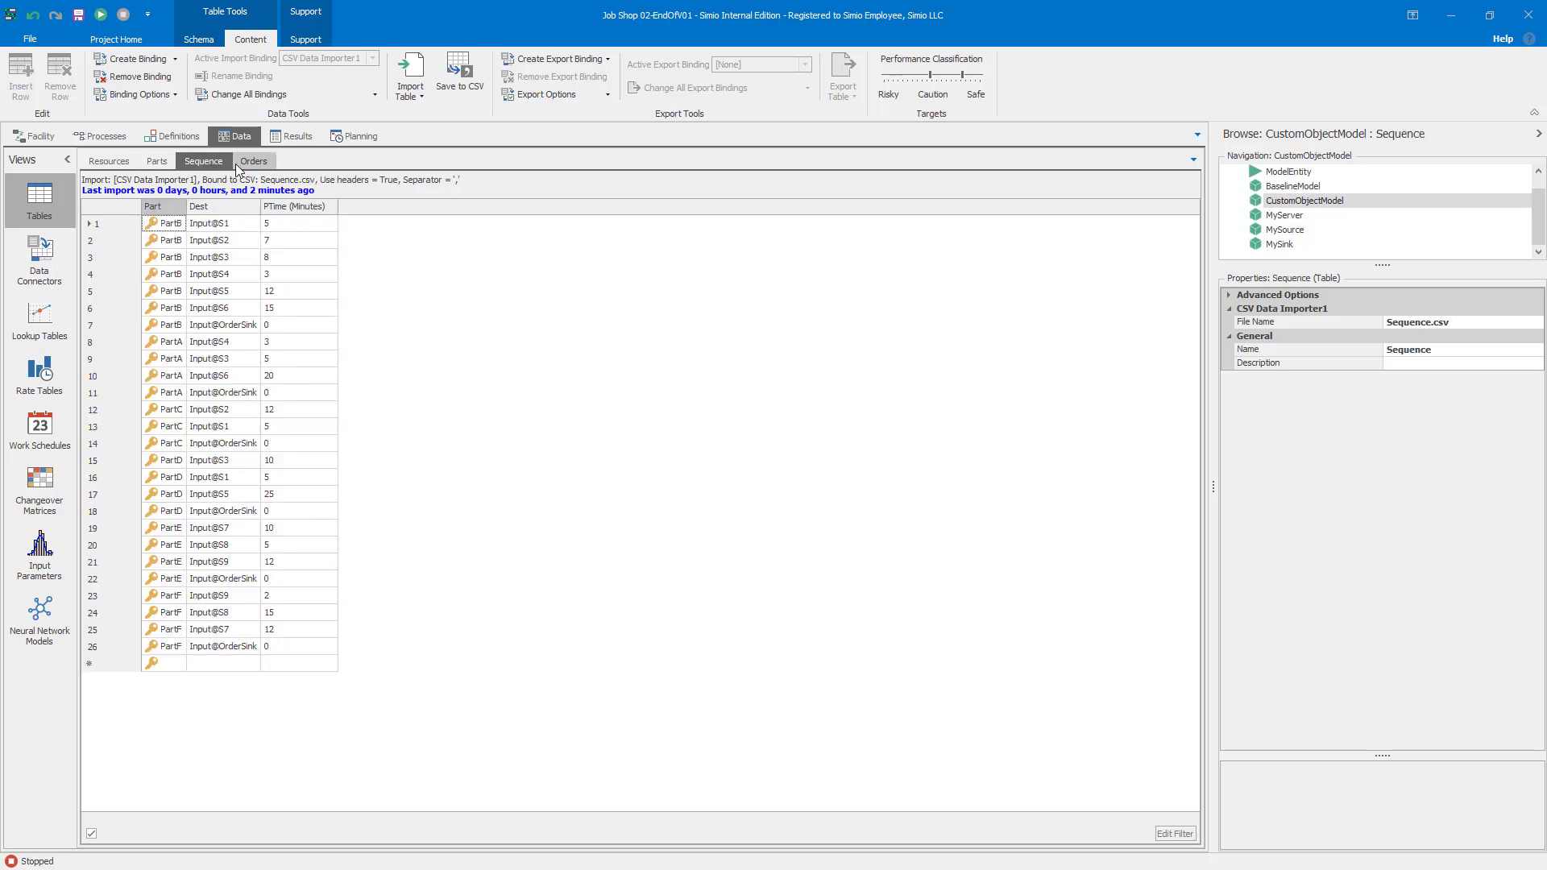
pyautogui.click(240, 163)
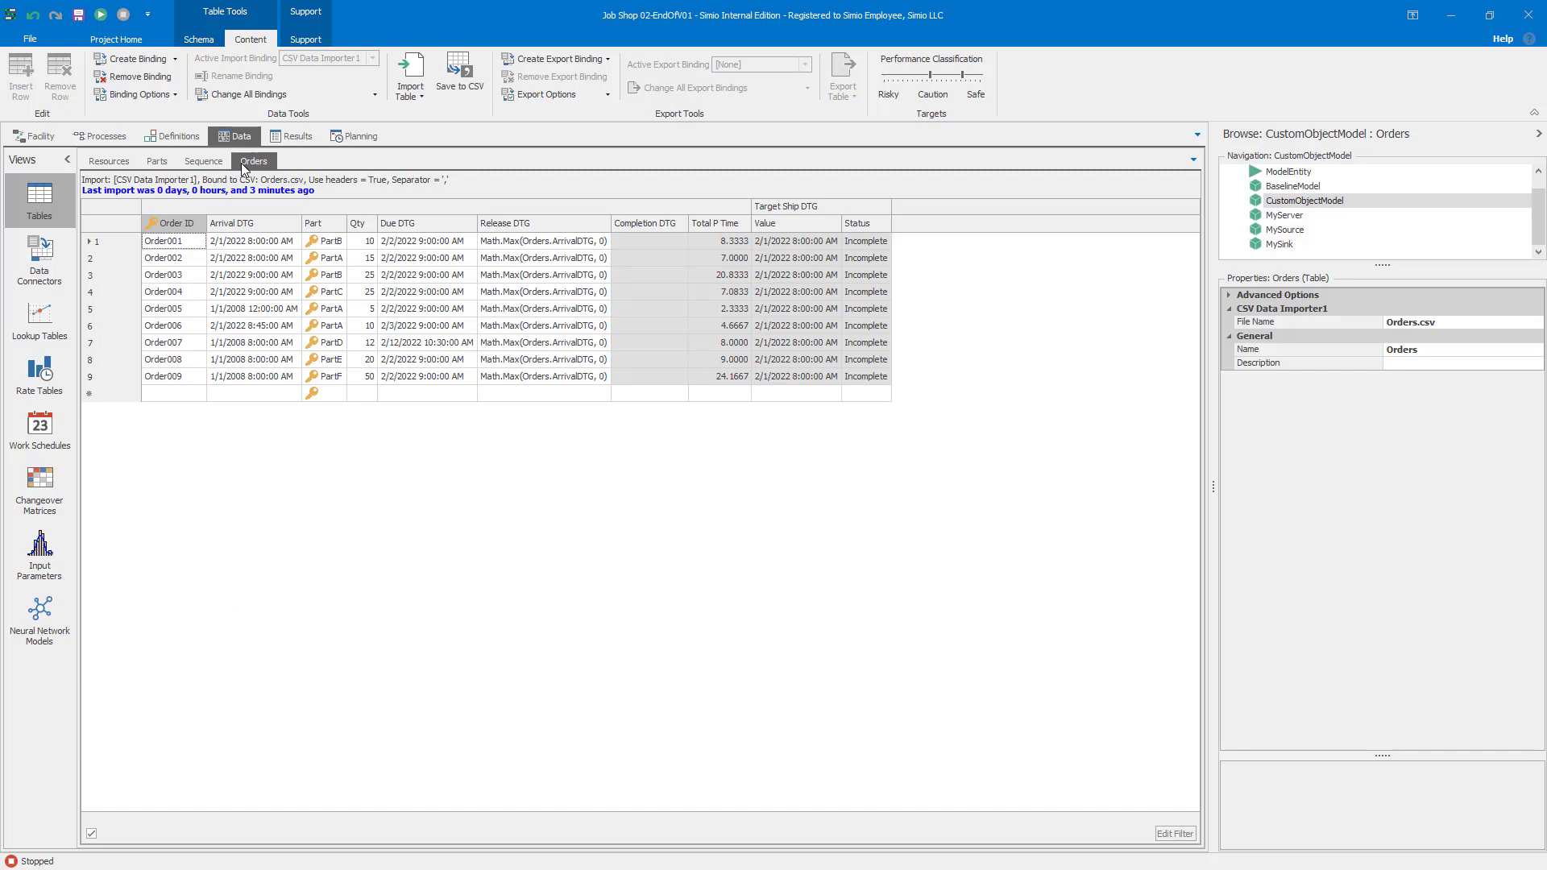
# Step: Open the facility layout of DispatchingModel
pyautogui.click(46, 138)
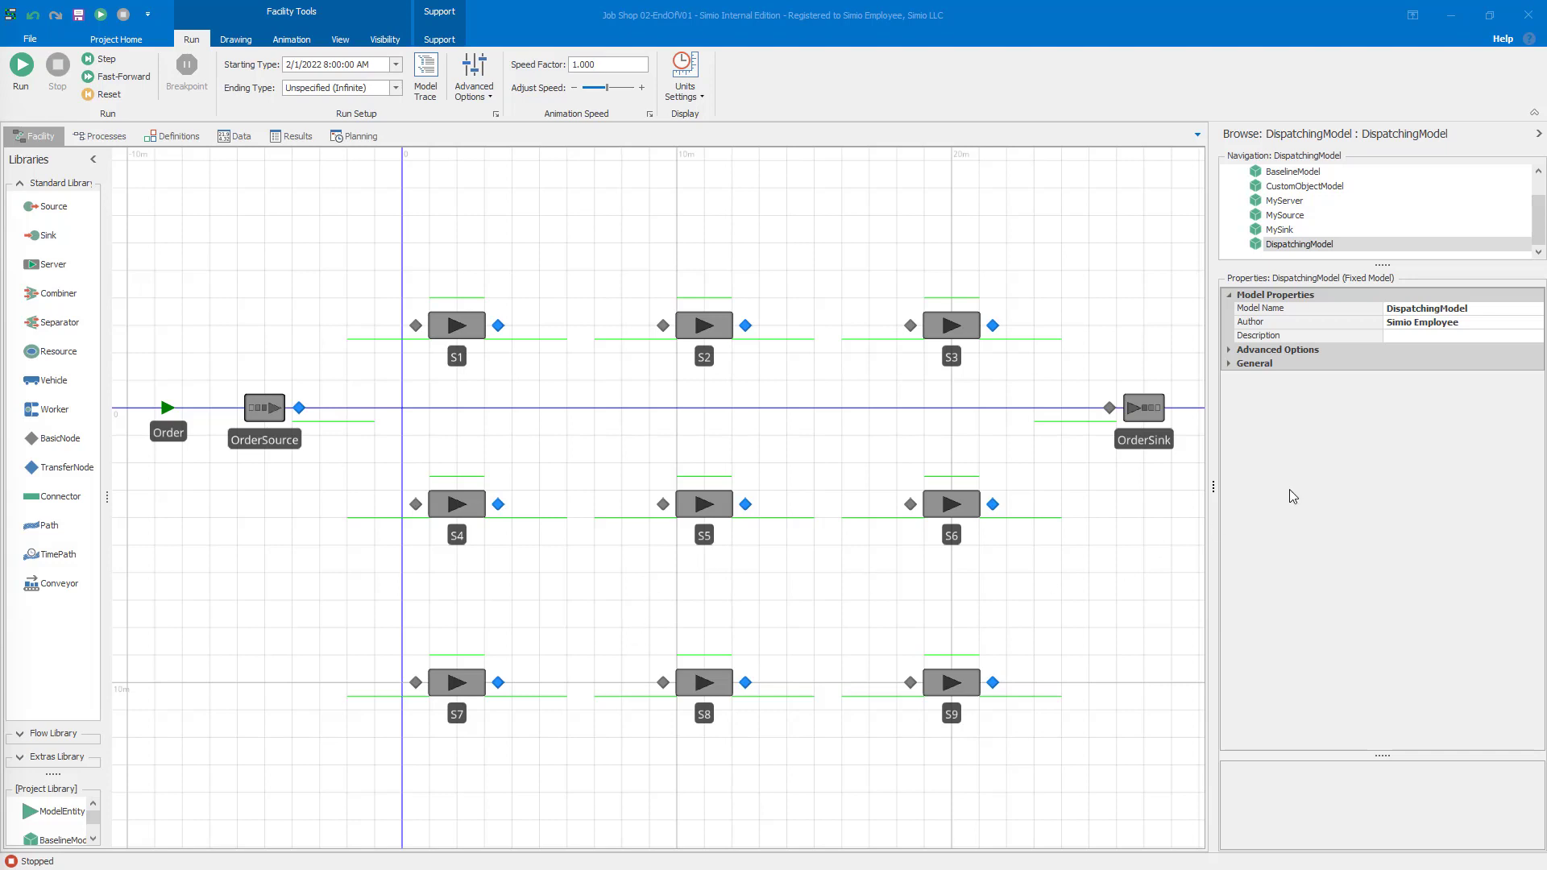
pyautogui.rightClick(1315, 189)
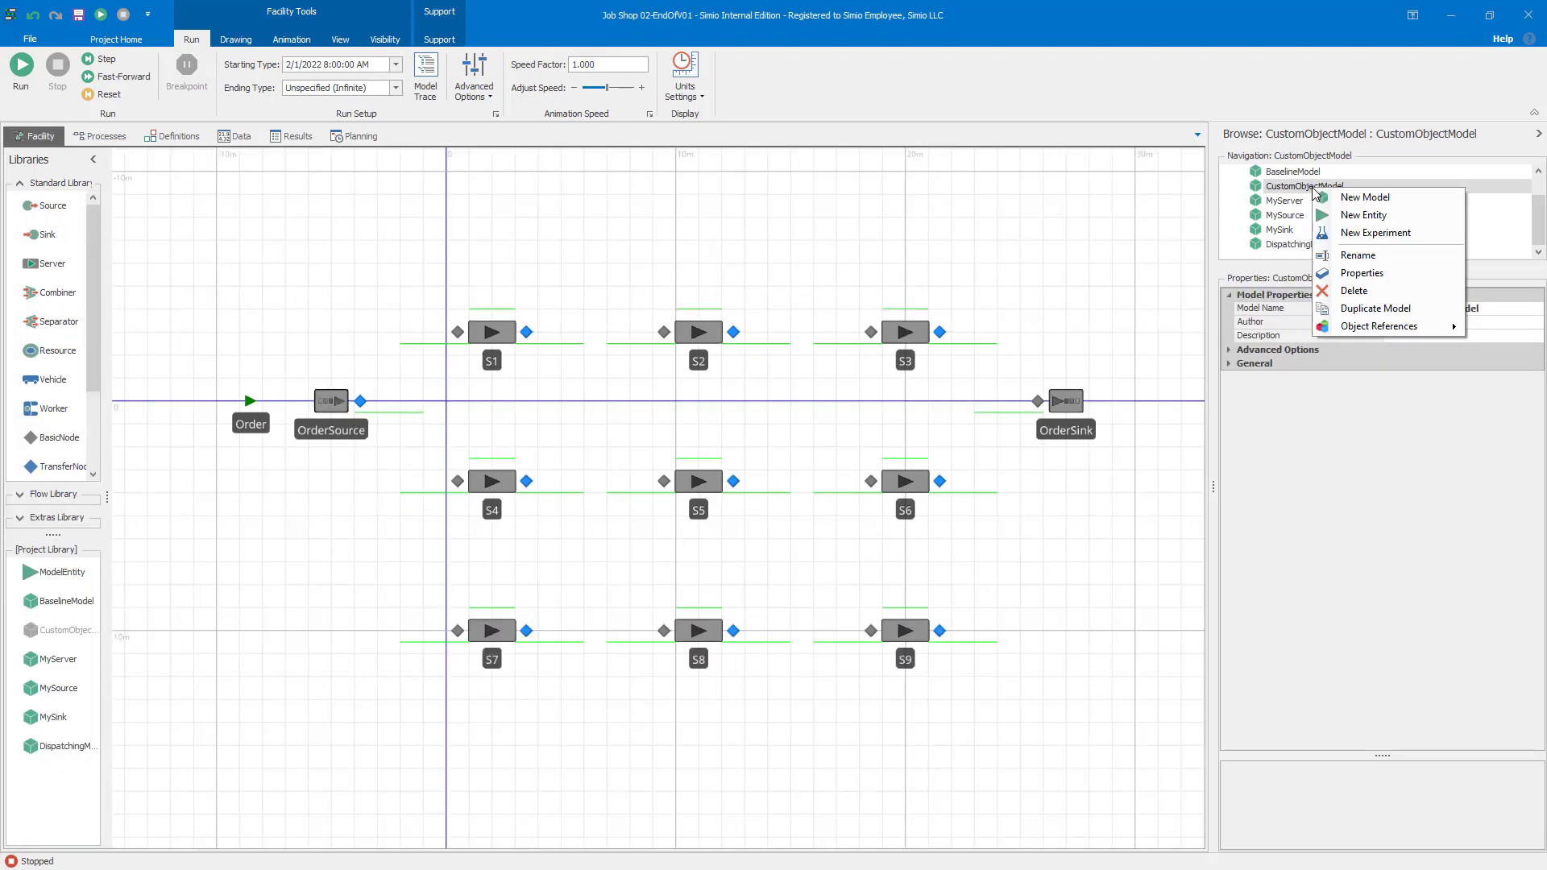
pyautogui.click(1126, 245)
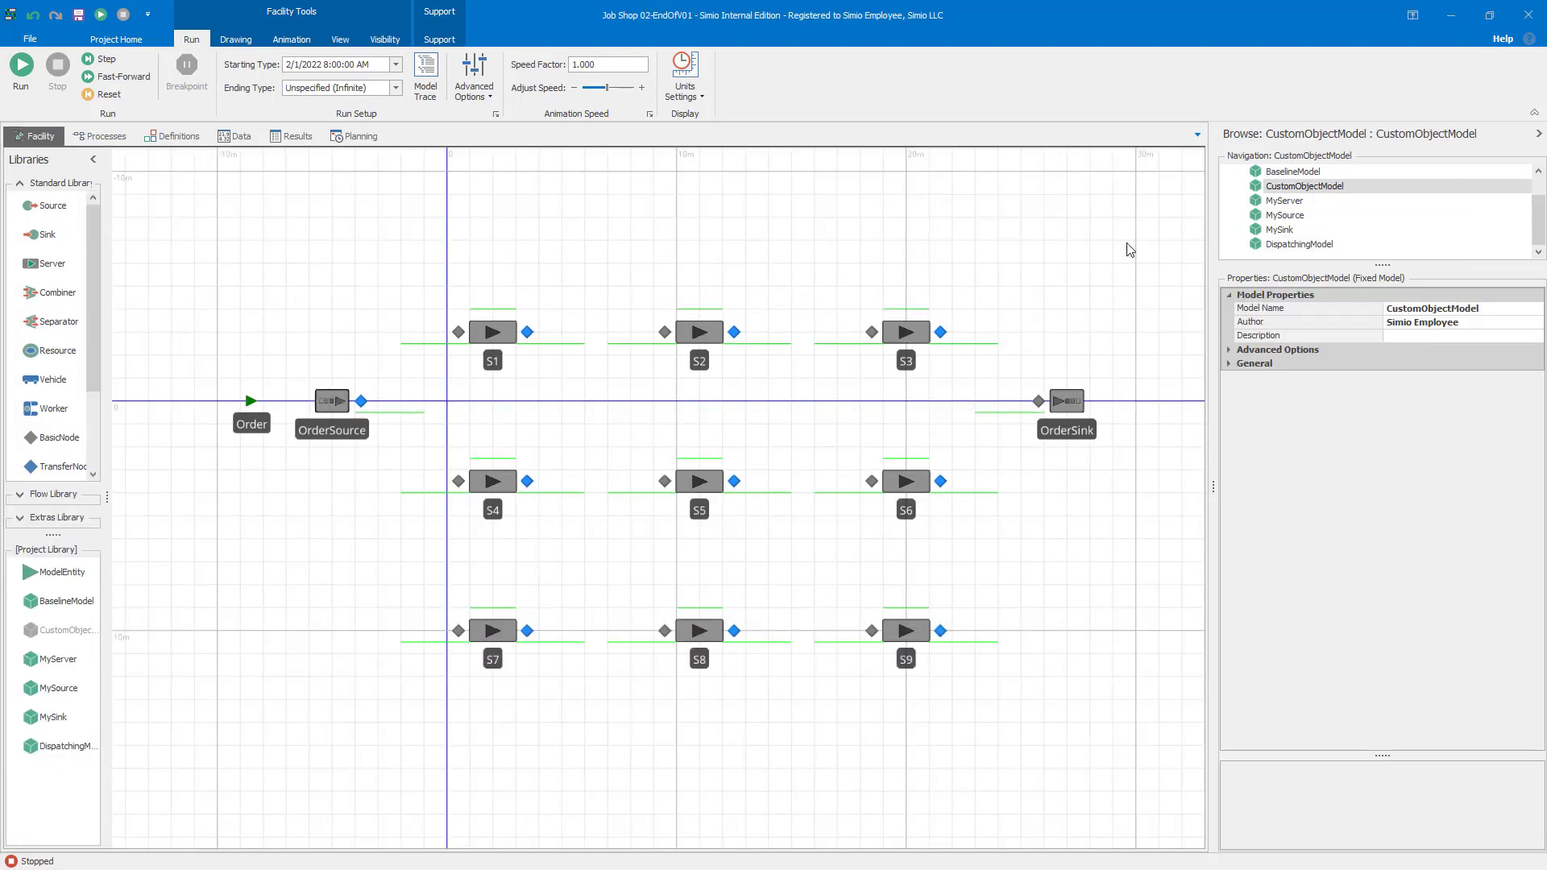
pyautogui.click(1284, 250)
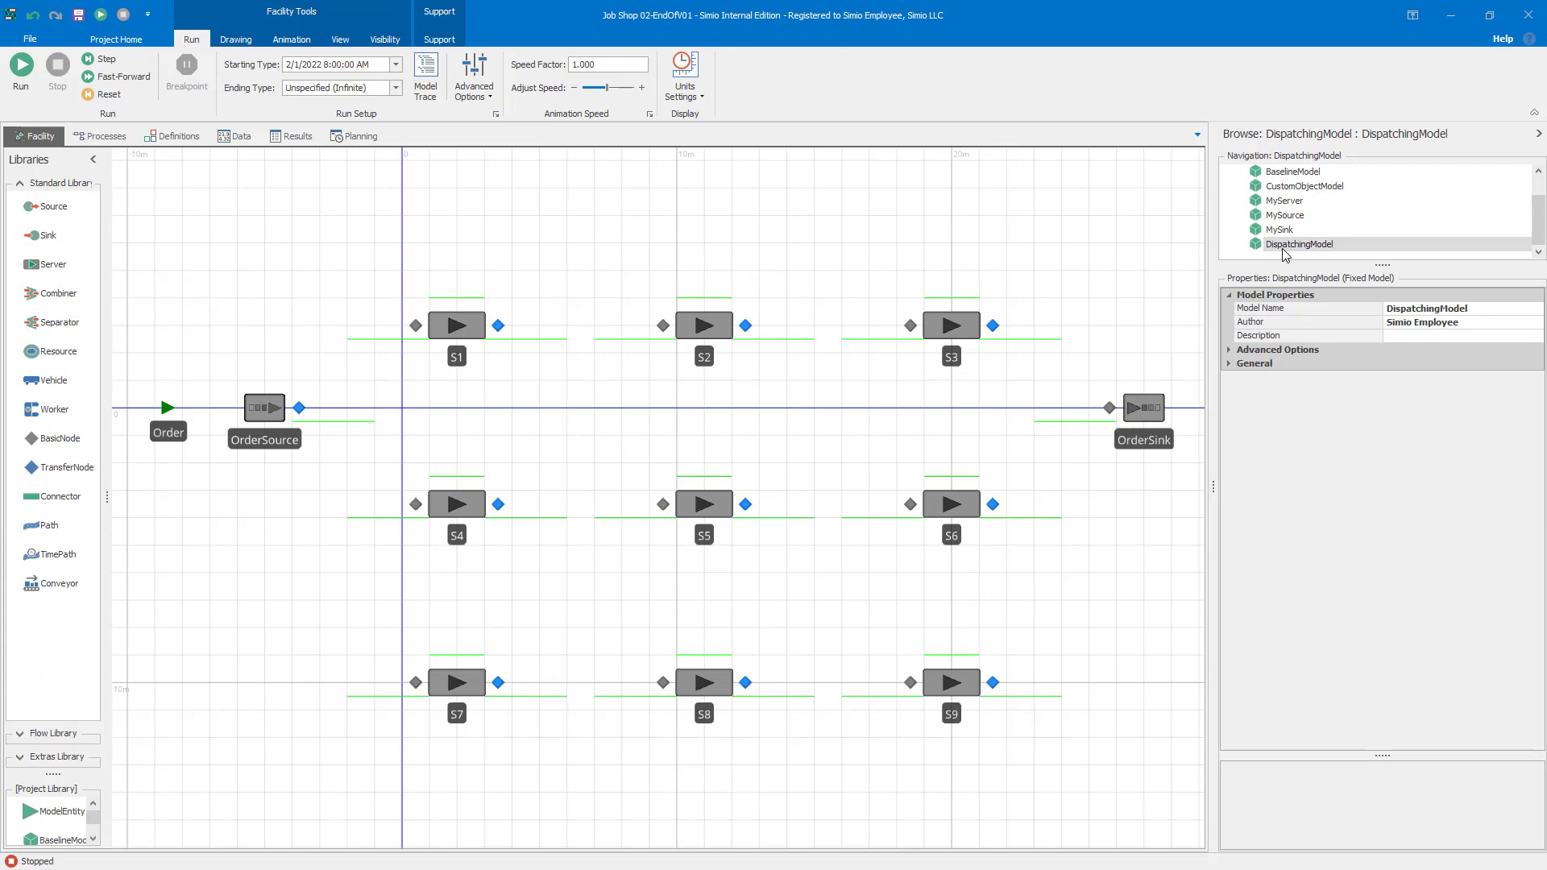
pyautogui.moveTo(1140, 317); pyautogui.dragTo(1133, 226)
pyautogui.moveTo(1129, 459); pyautogui.dragTo(1117, 474)
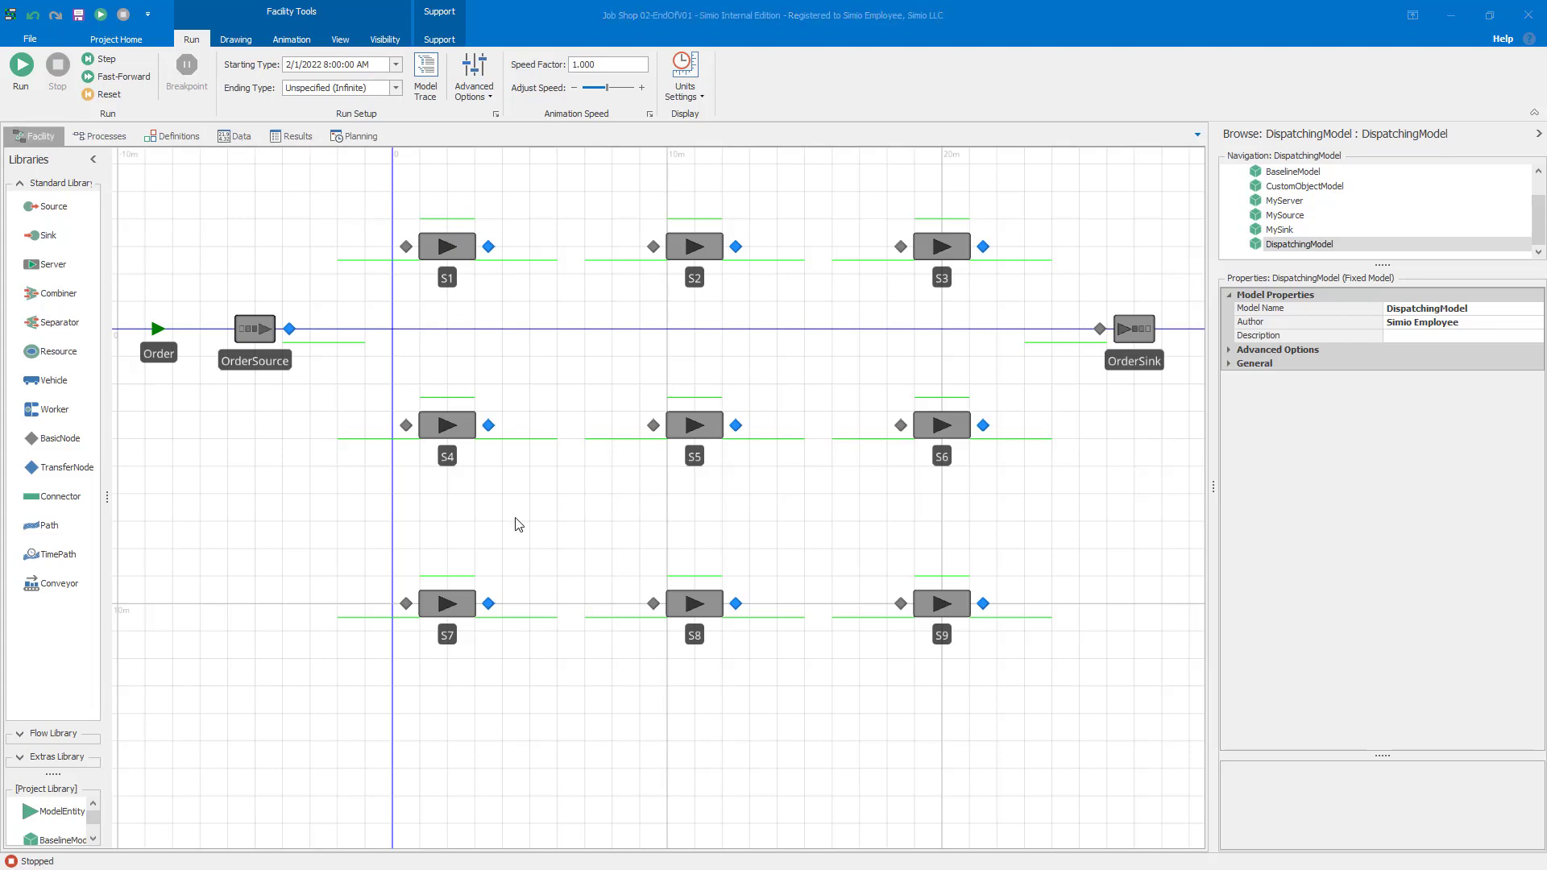
pyautogui.moveTo(518, 524); pyautogui.dragTo(521, 532)
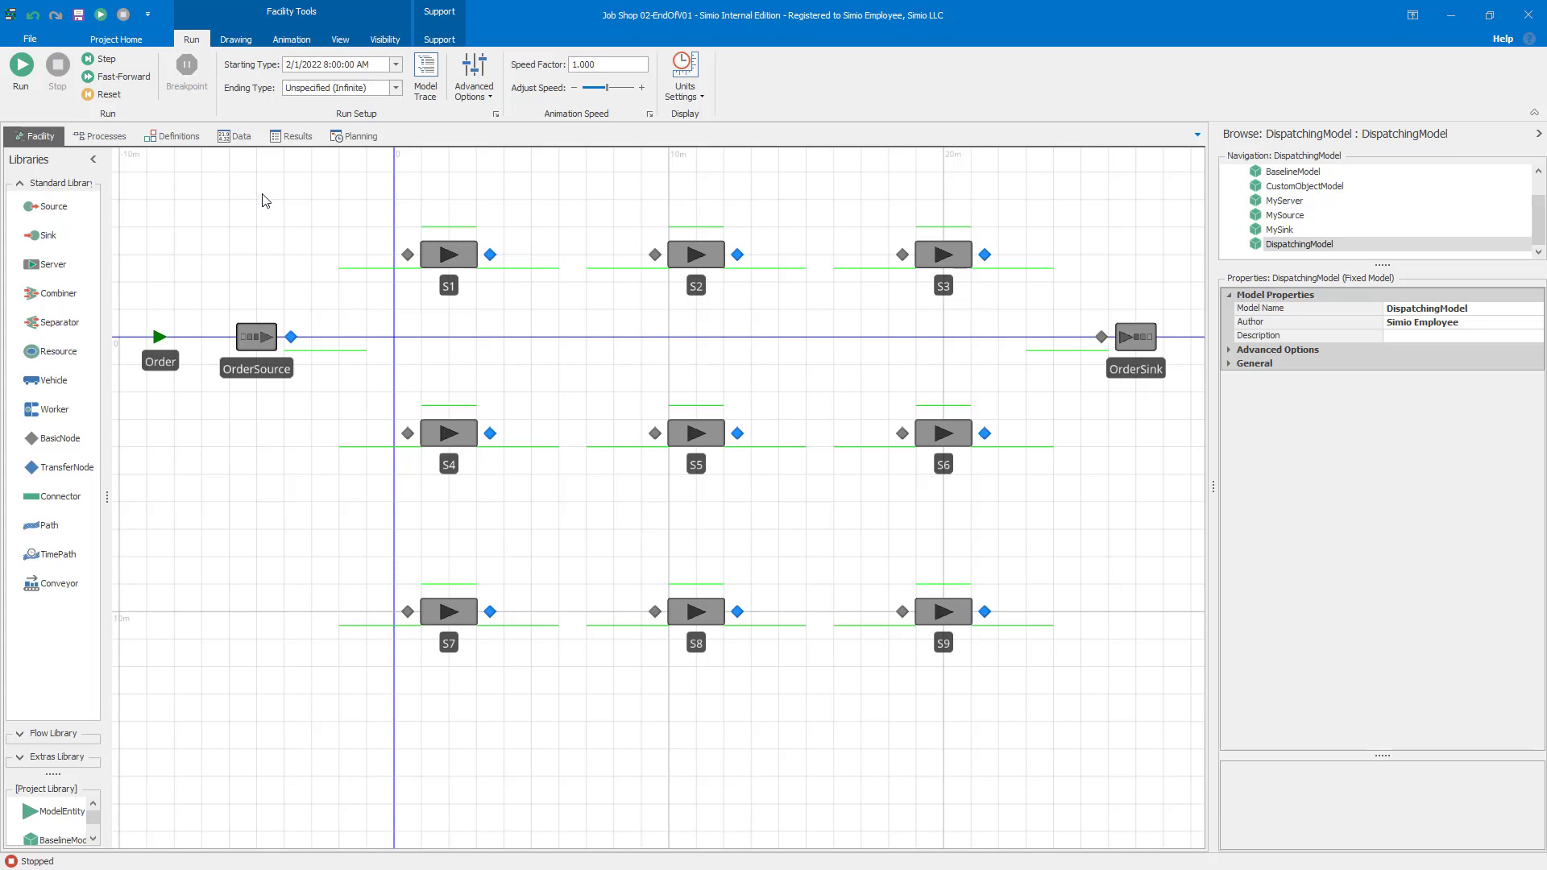
# Step: Import Makespan.xml as a dashboard report named Makespan in DispatchingModel's results
pyautogui.click(286, 137)
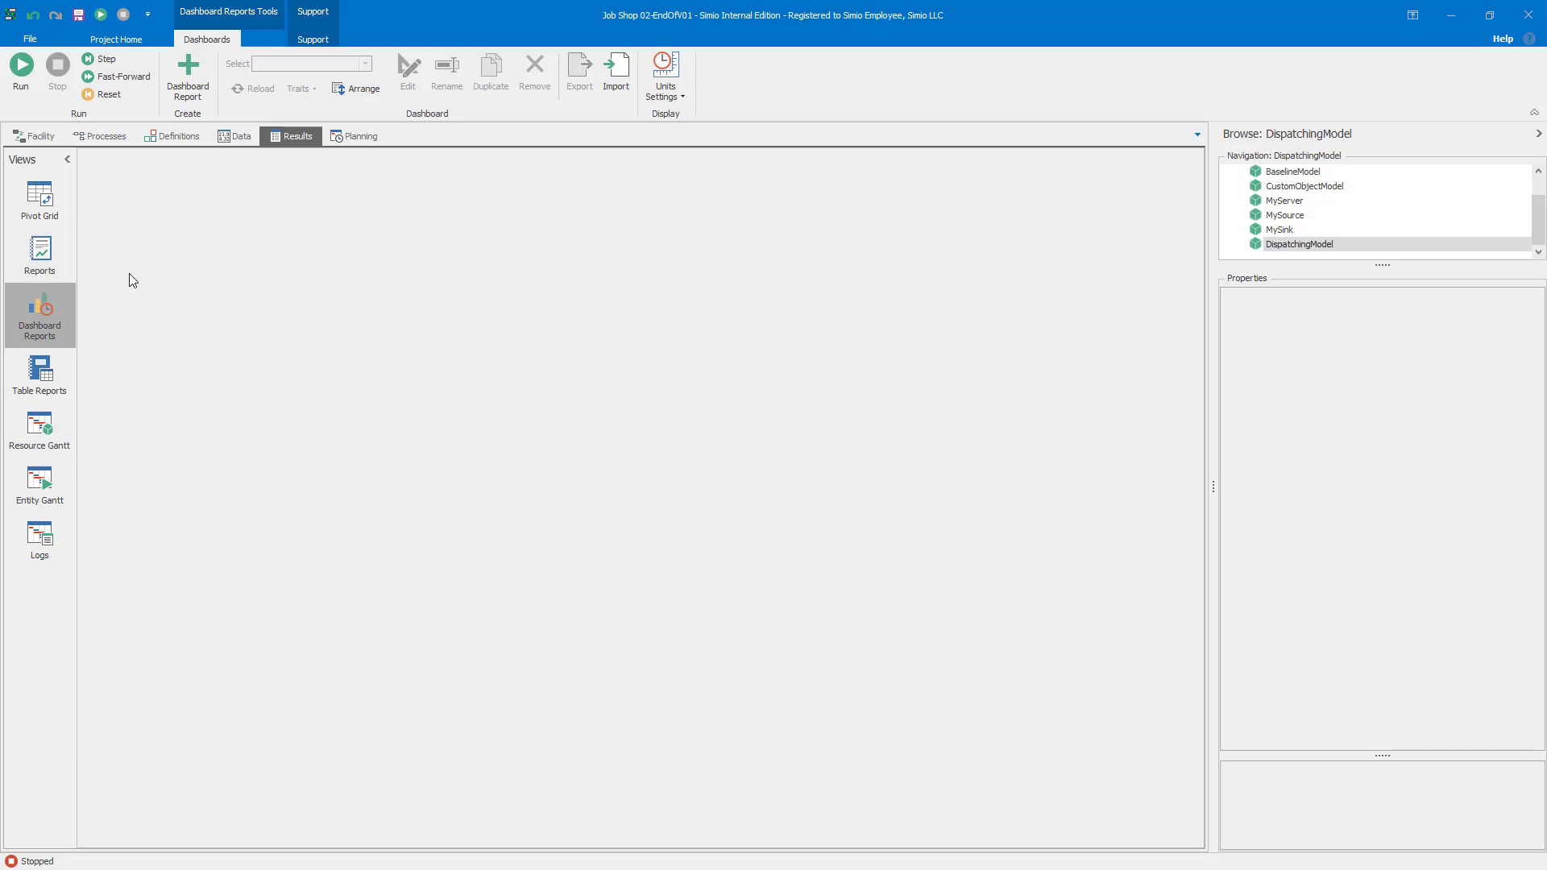
pyautogui.click(614, 69)
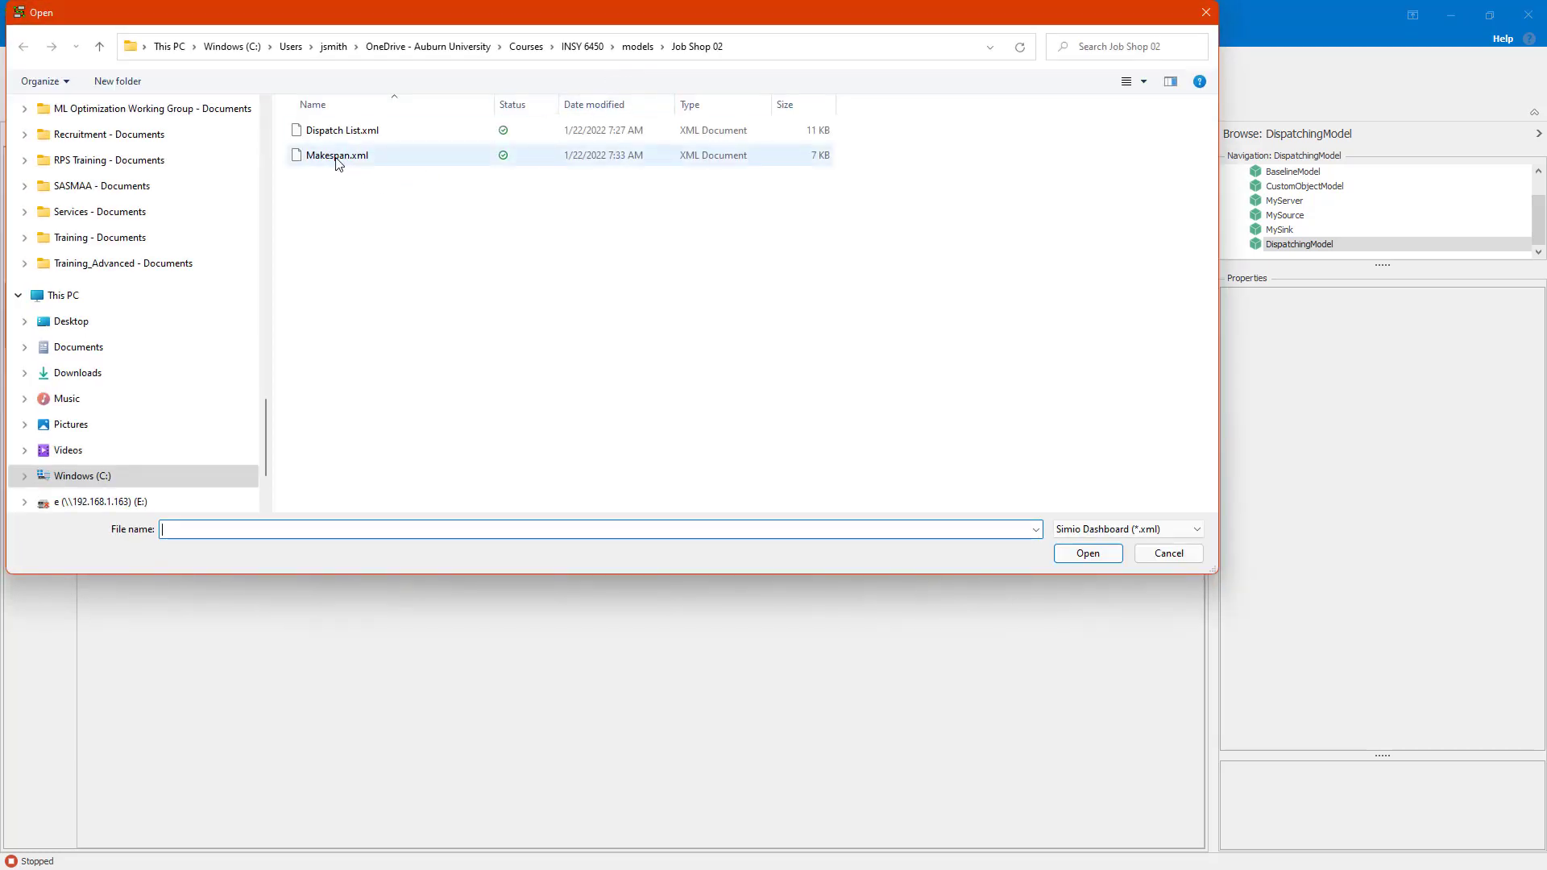
pyautogui.click(339, 162)
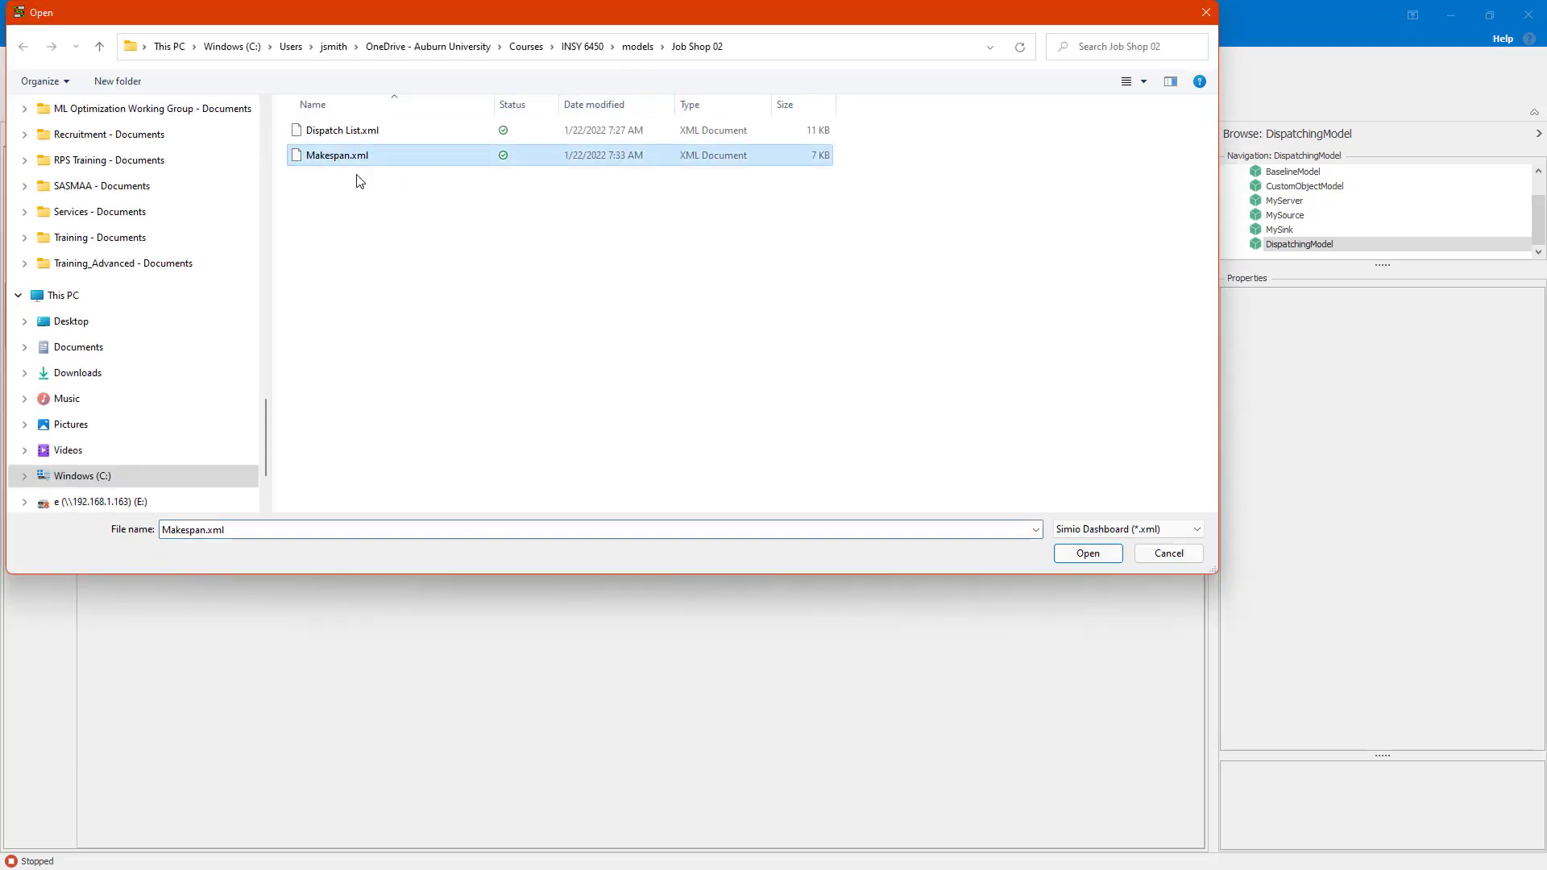
pyautogui.click(1088, 554)
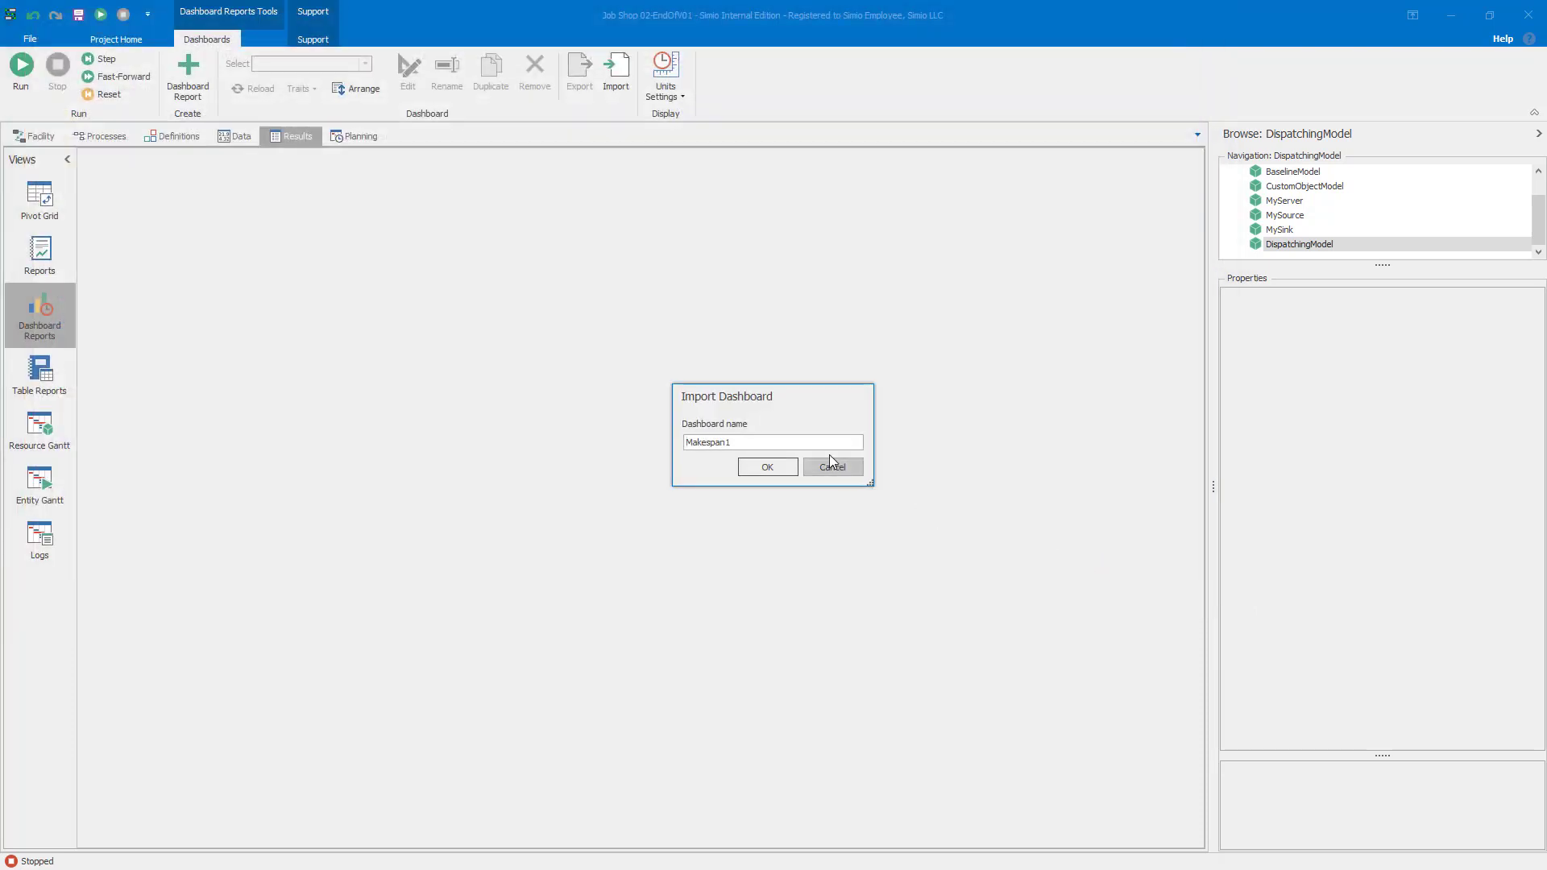
pyautogui.press('BackSpace')
pyautogui.press('Return')
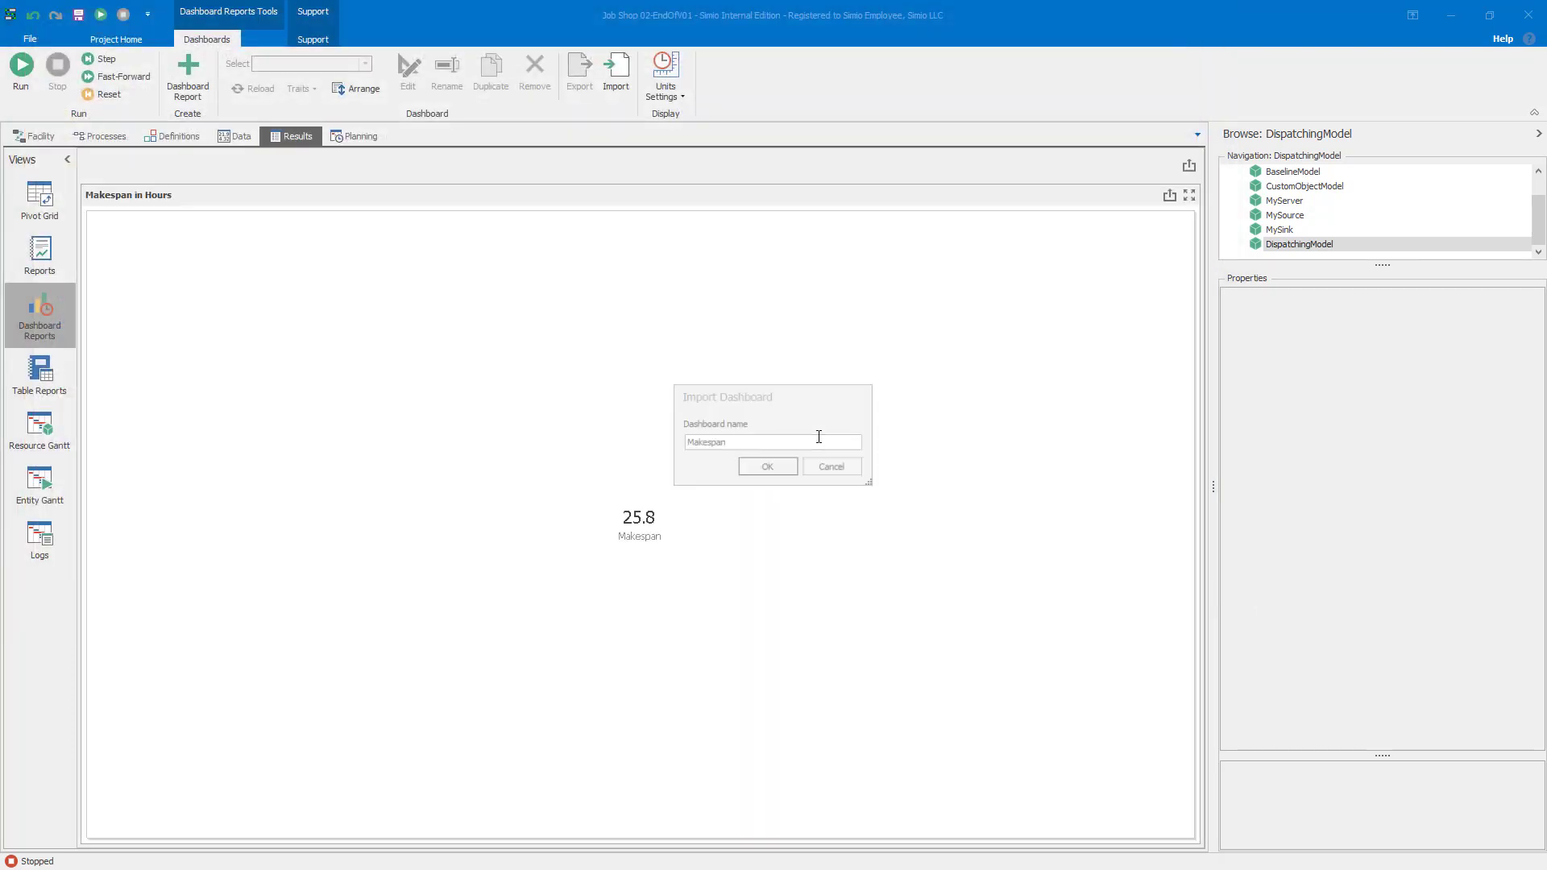
# Step: Fast-forward the DispatchingModel simulation to the end of the run and view the Makespan dashboard
pyautogui.click(42, 135)
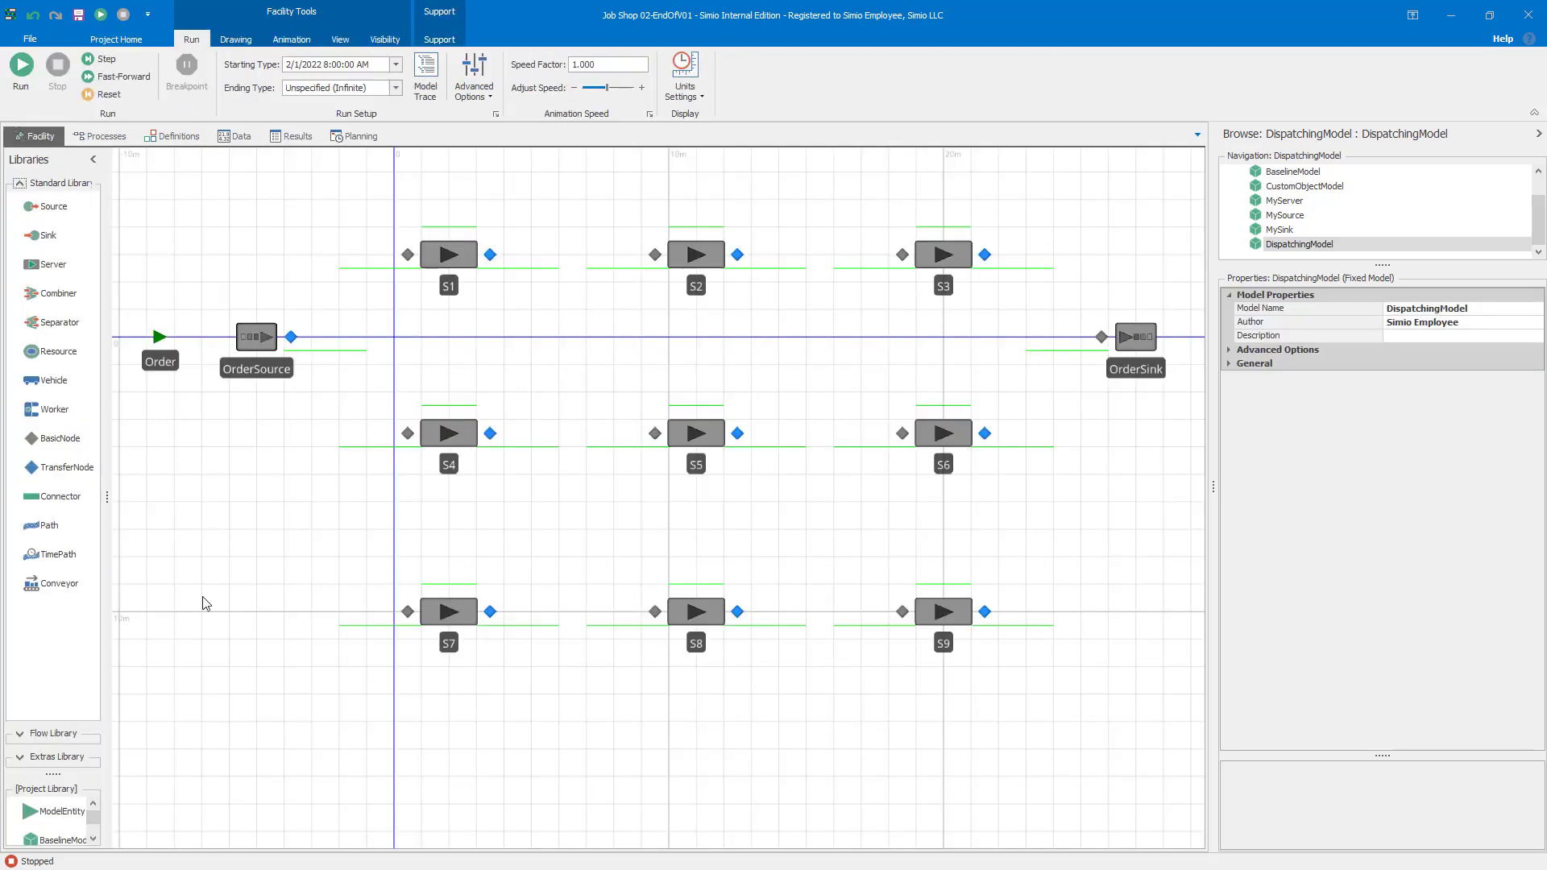
pyautogui.click(117, 76)
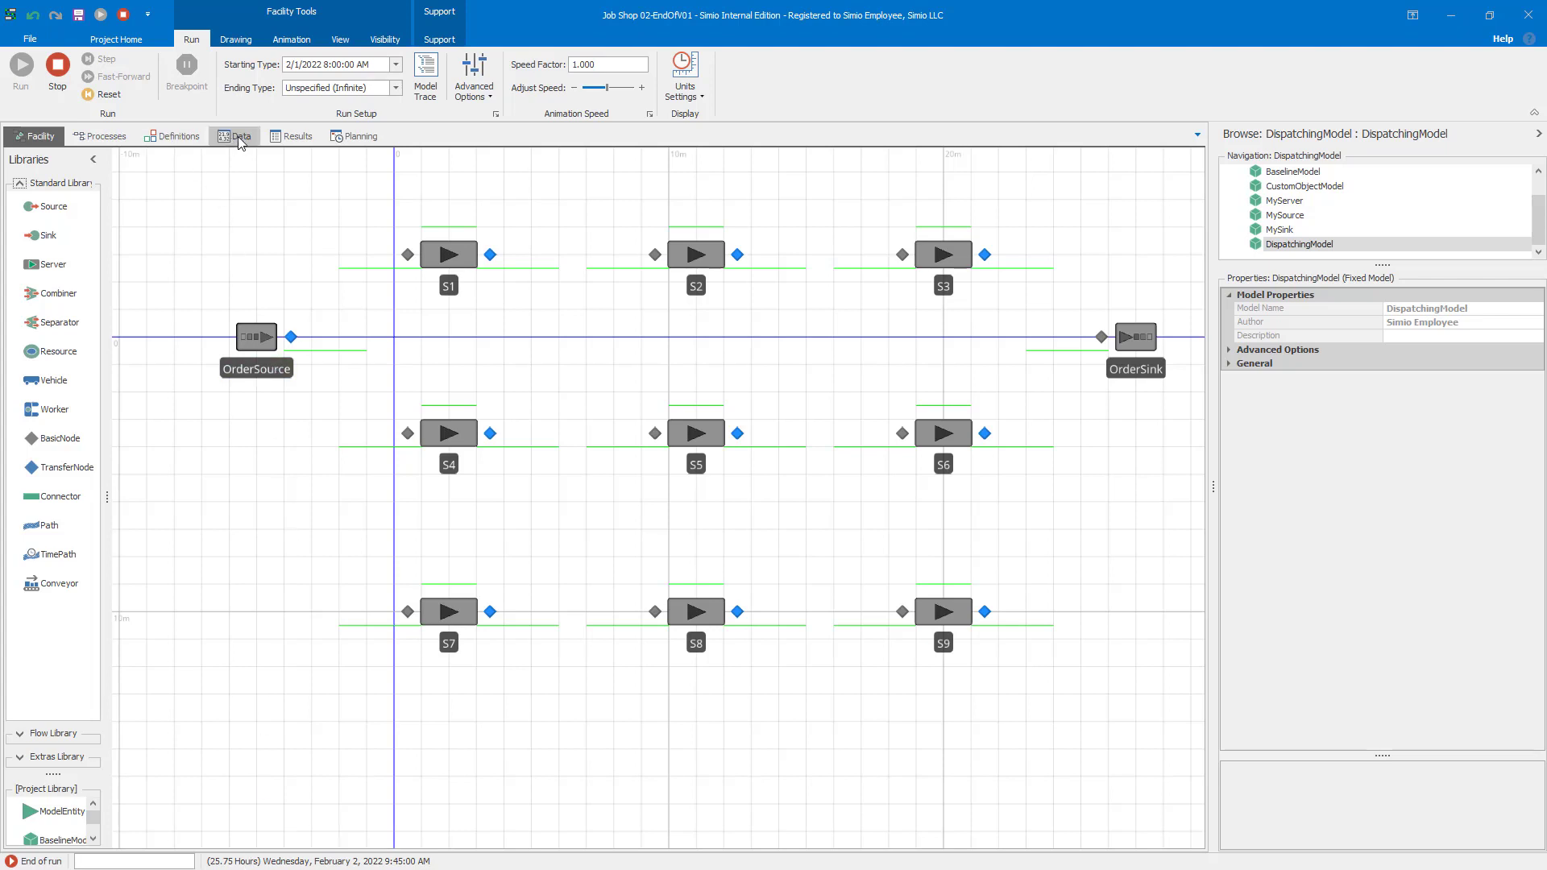
pyautogui.click(292, 137)
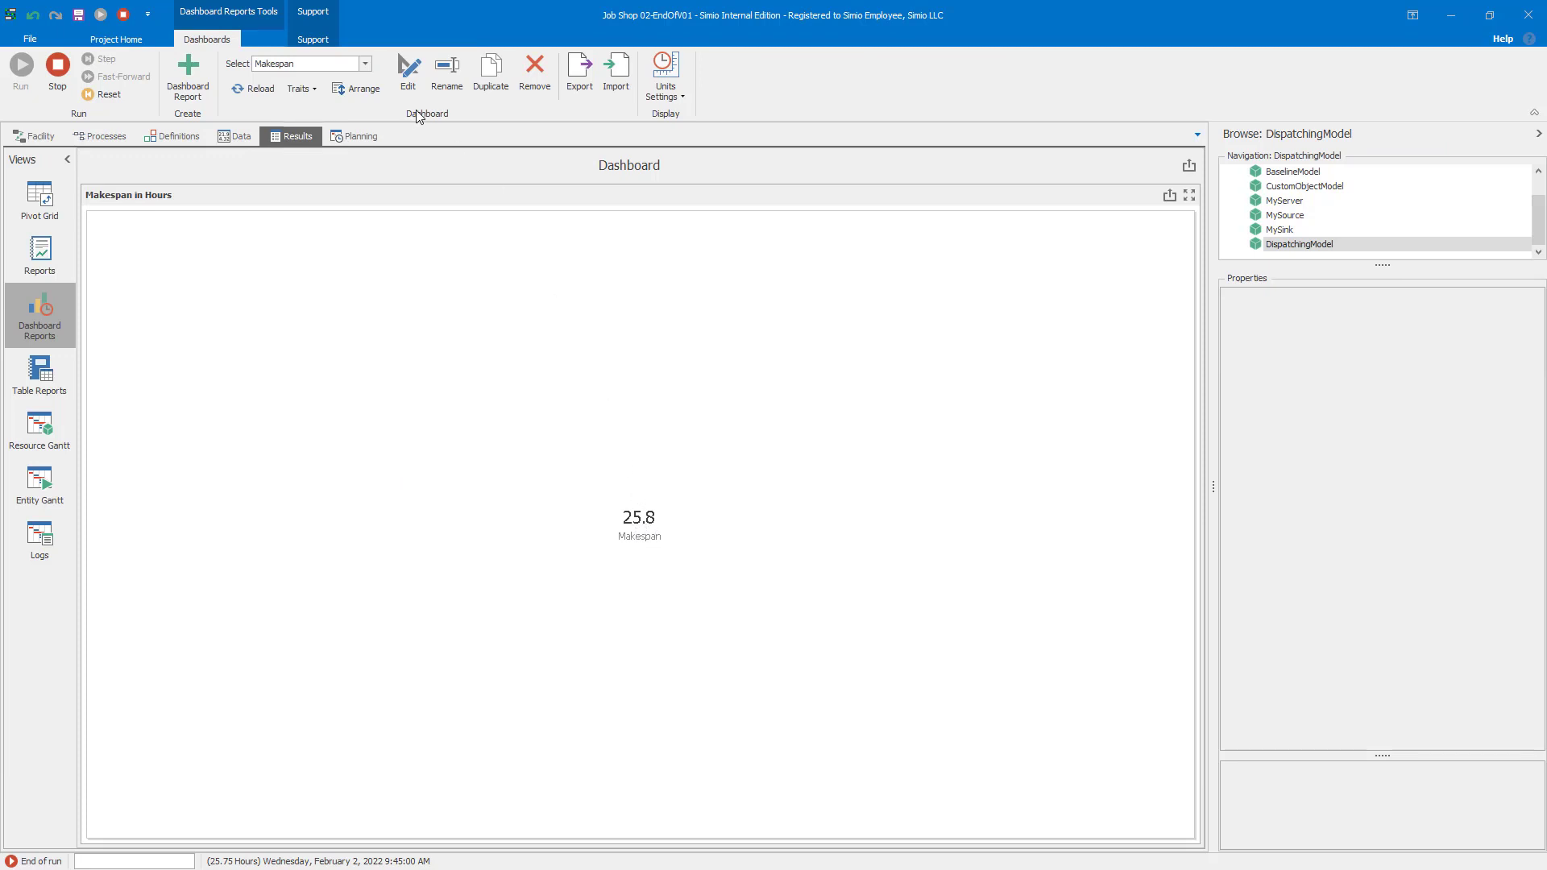
# Step: Import Dispatch List.xml as a second dashboard report named Dispatch List
pyautogui.click(615, 71)
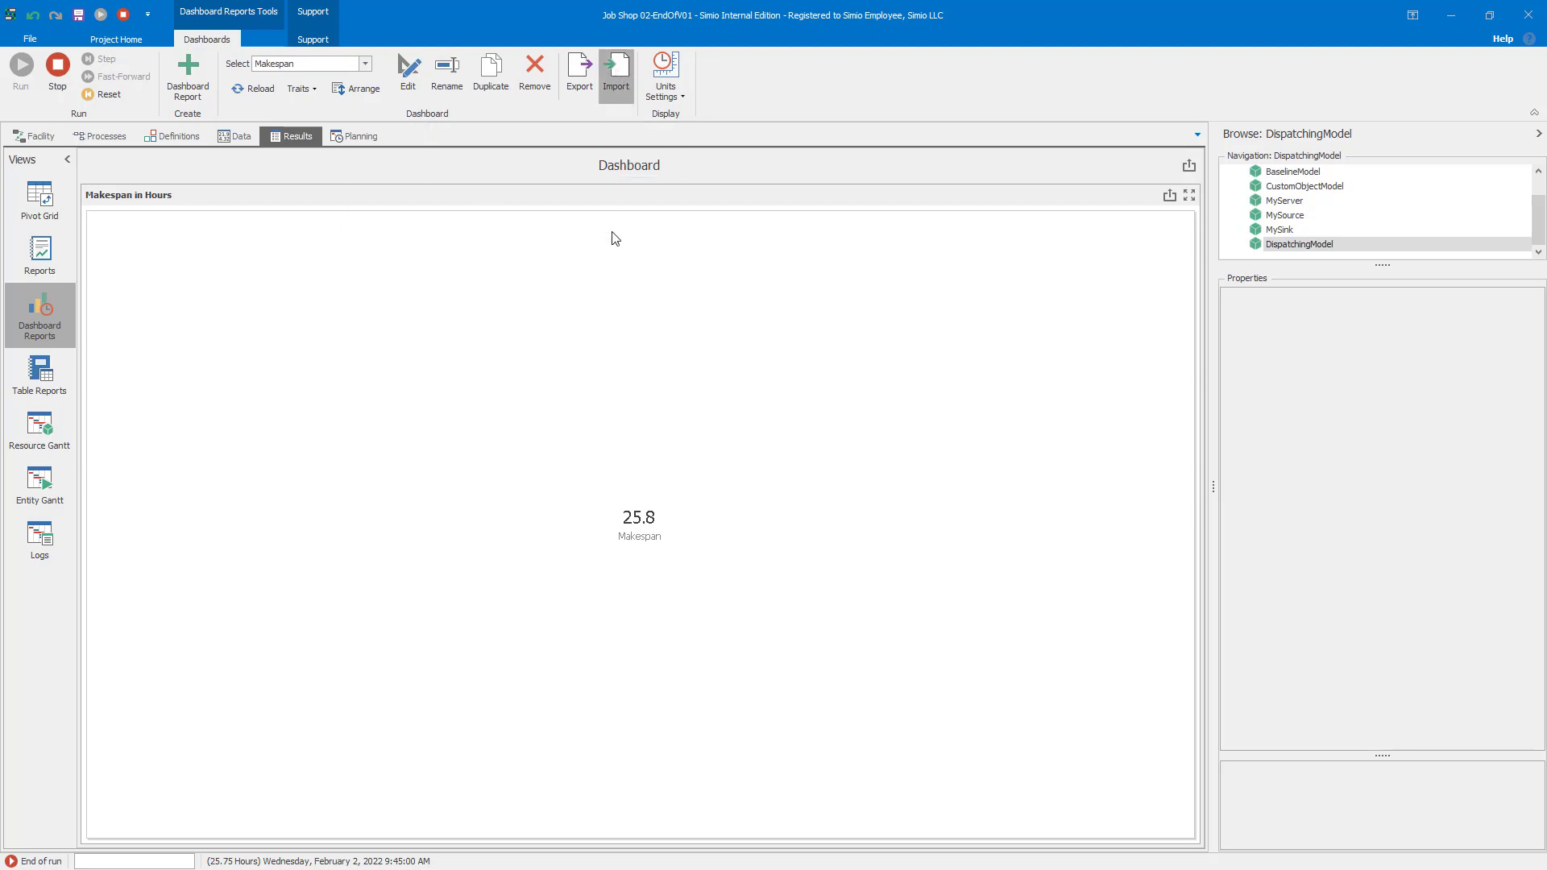
pyautogui.click(369, 131)
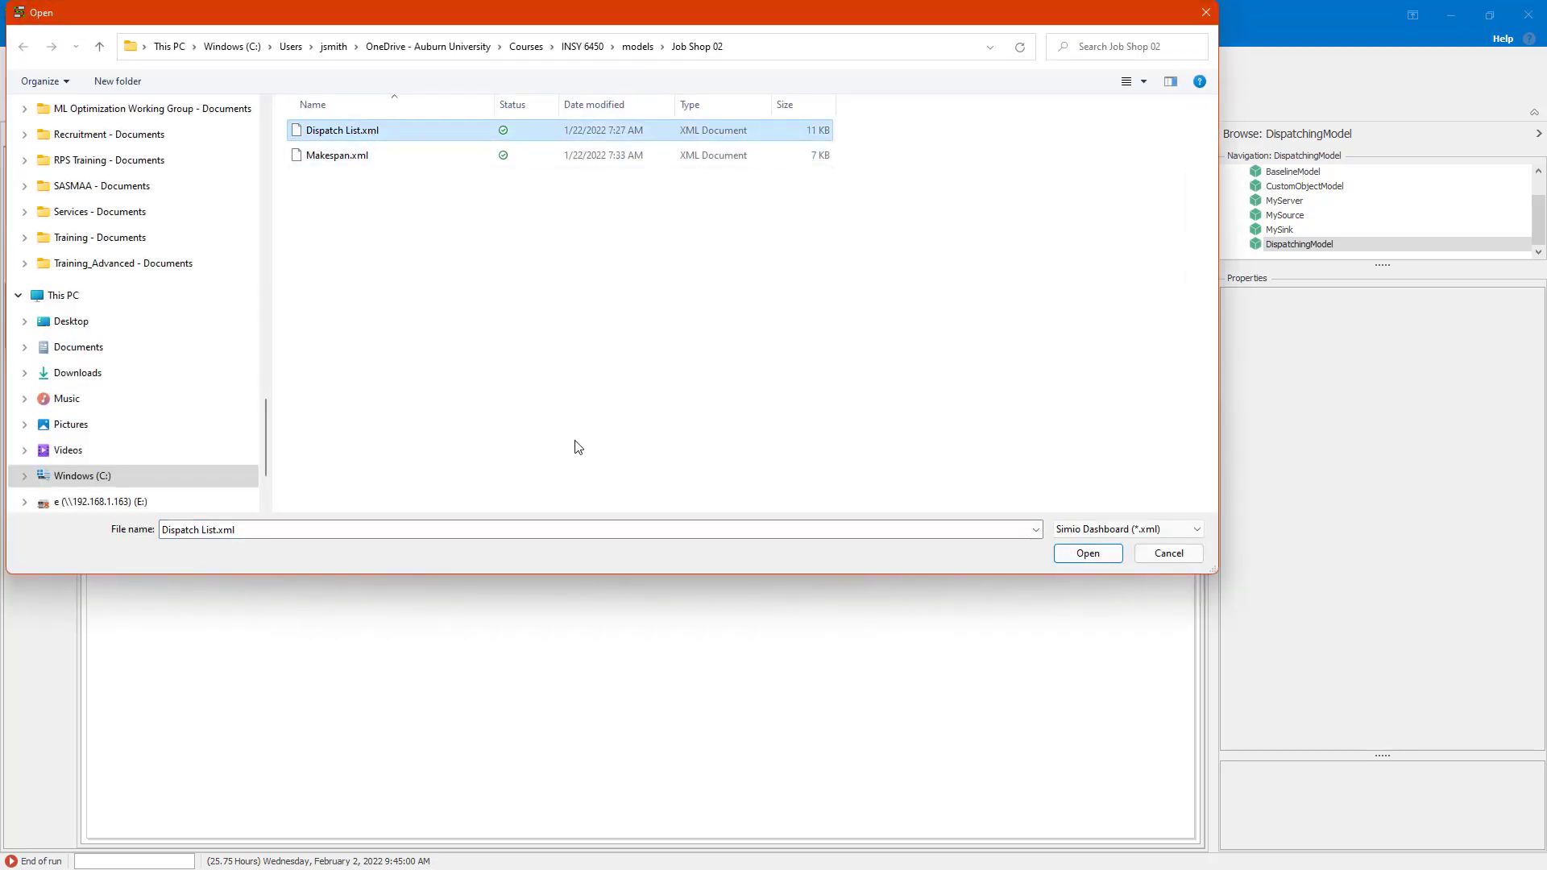
pyautogui.click(1087, 554)
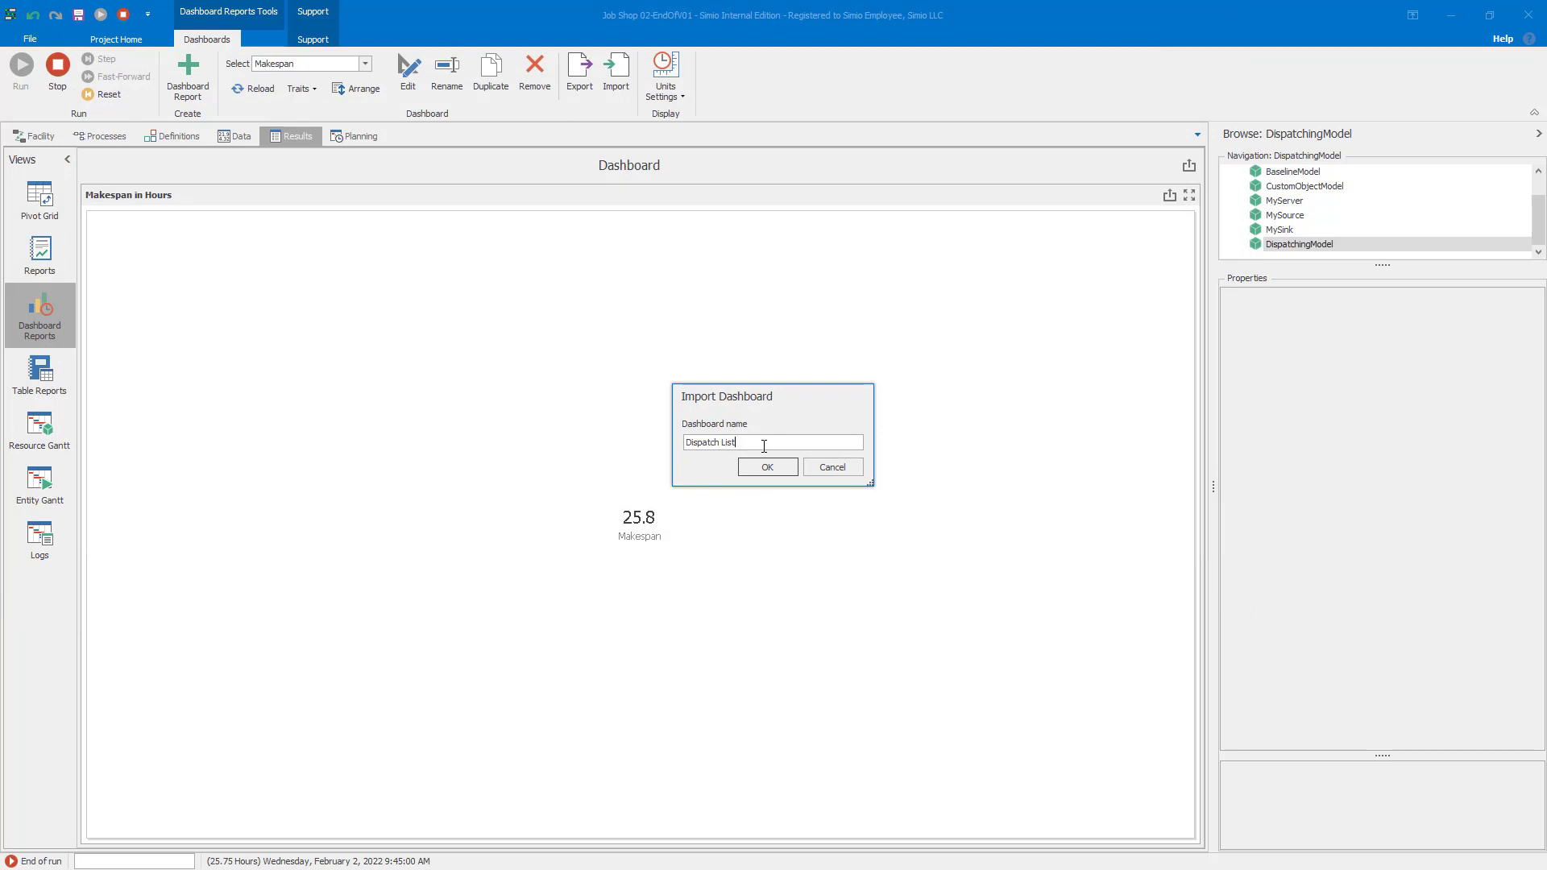
pyautogui.click(761, 468)
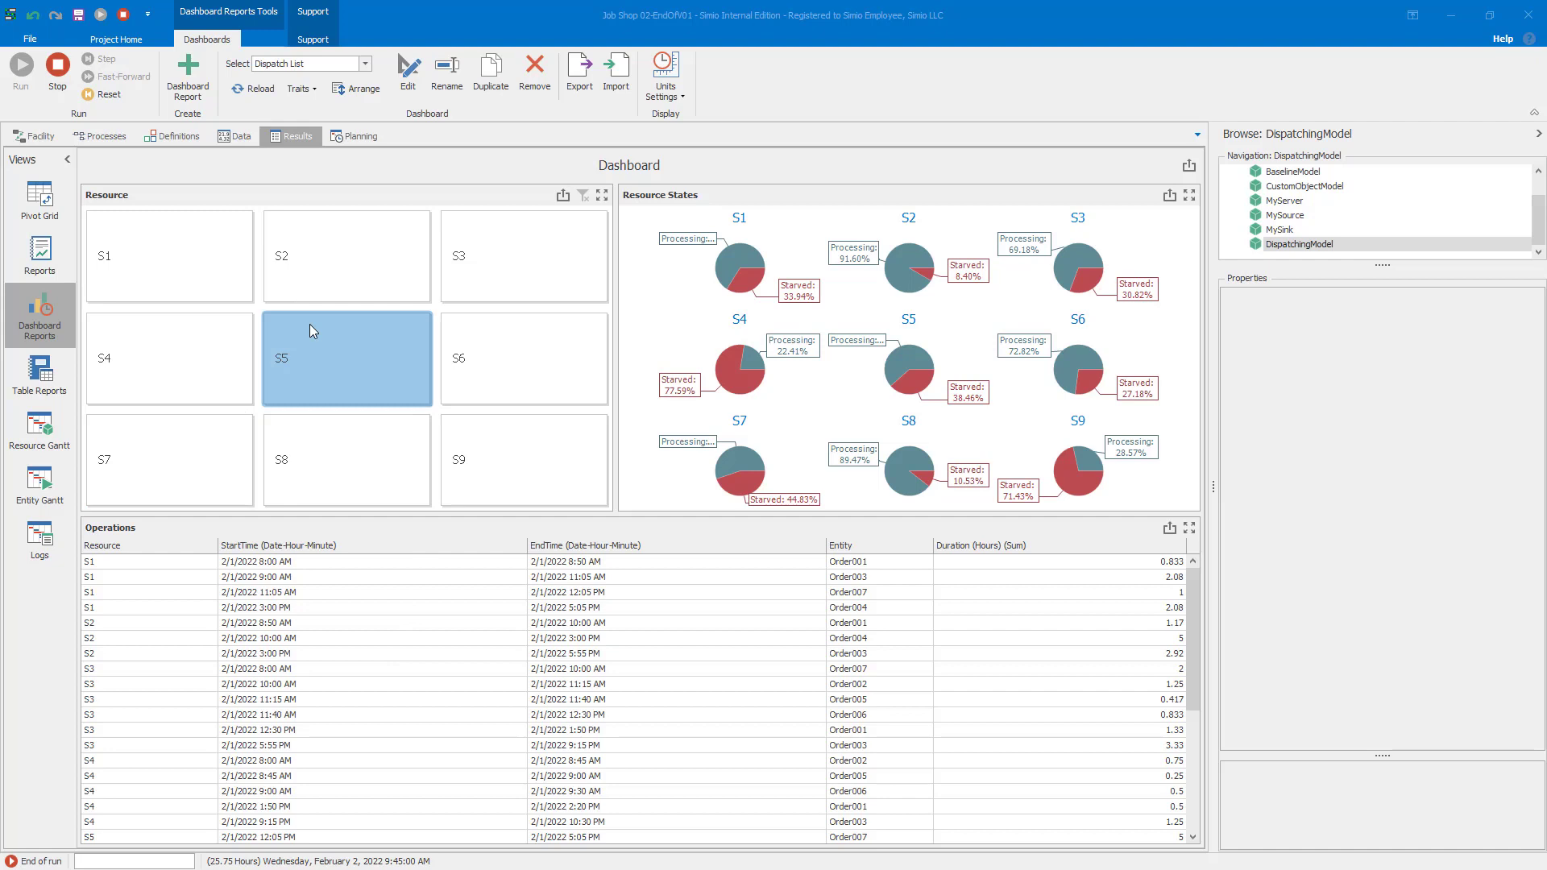
# Step: Filter the Dispatch List dashboard by resource S1 and then S9 to examine their states and operations
pyautogui.click(200, 268)
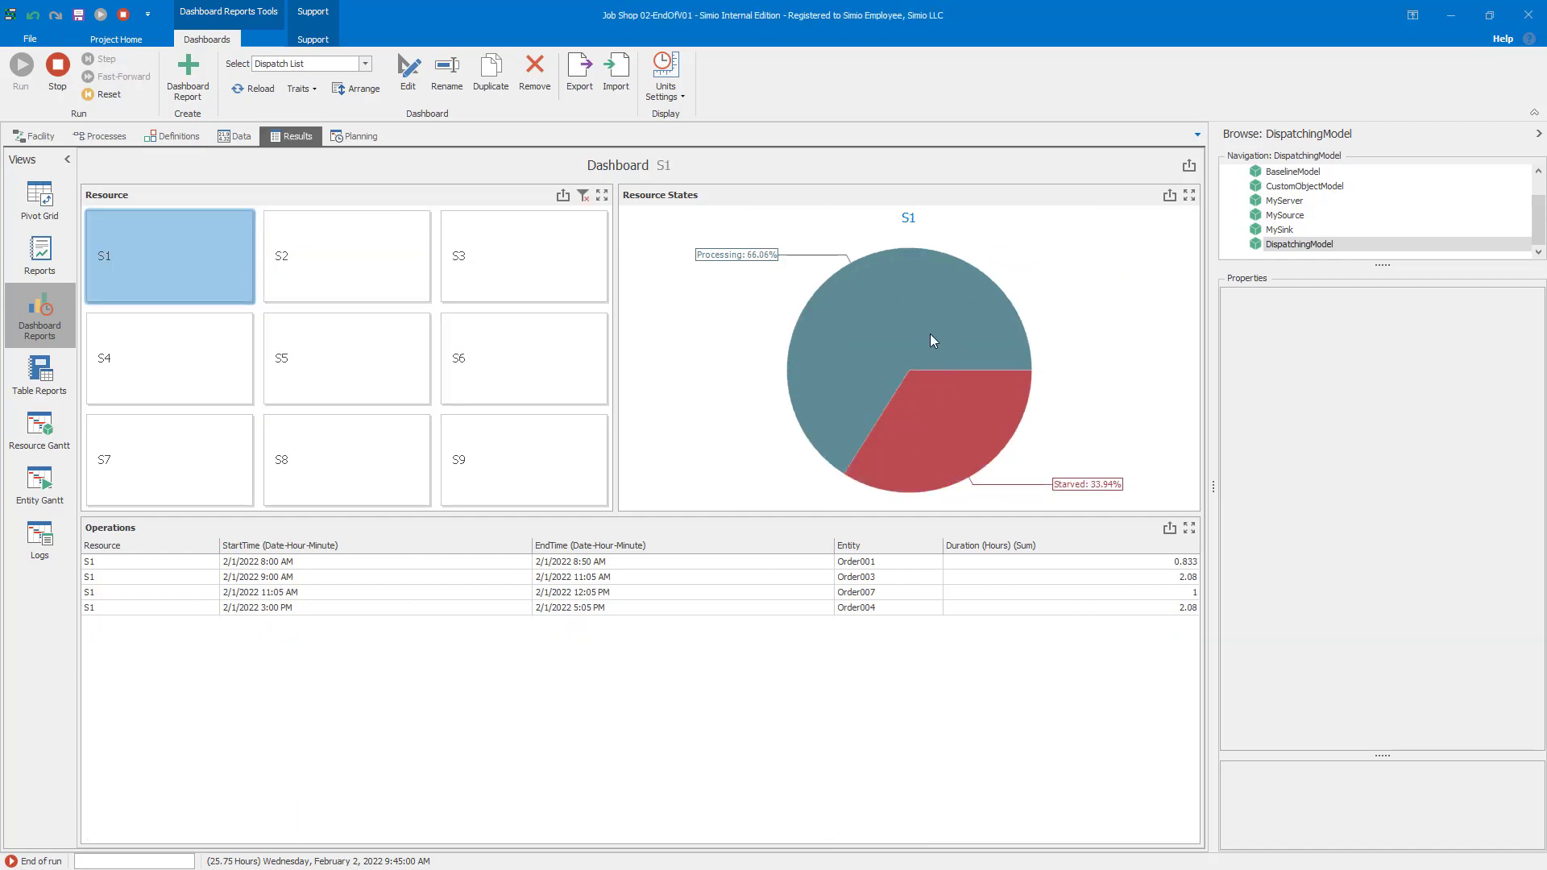
pyautogui.moveTo(846, 322)
pyautogui.click(519, 465)
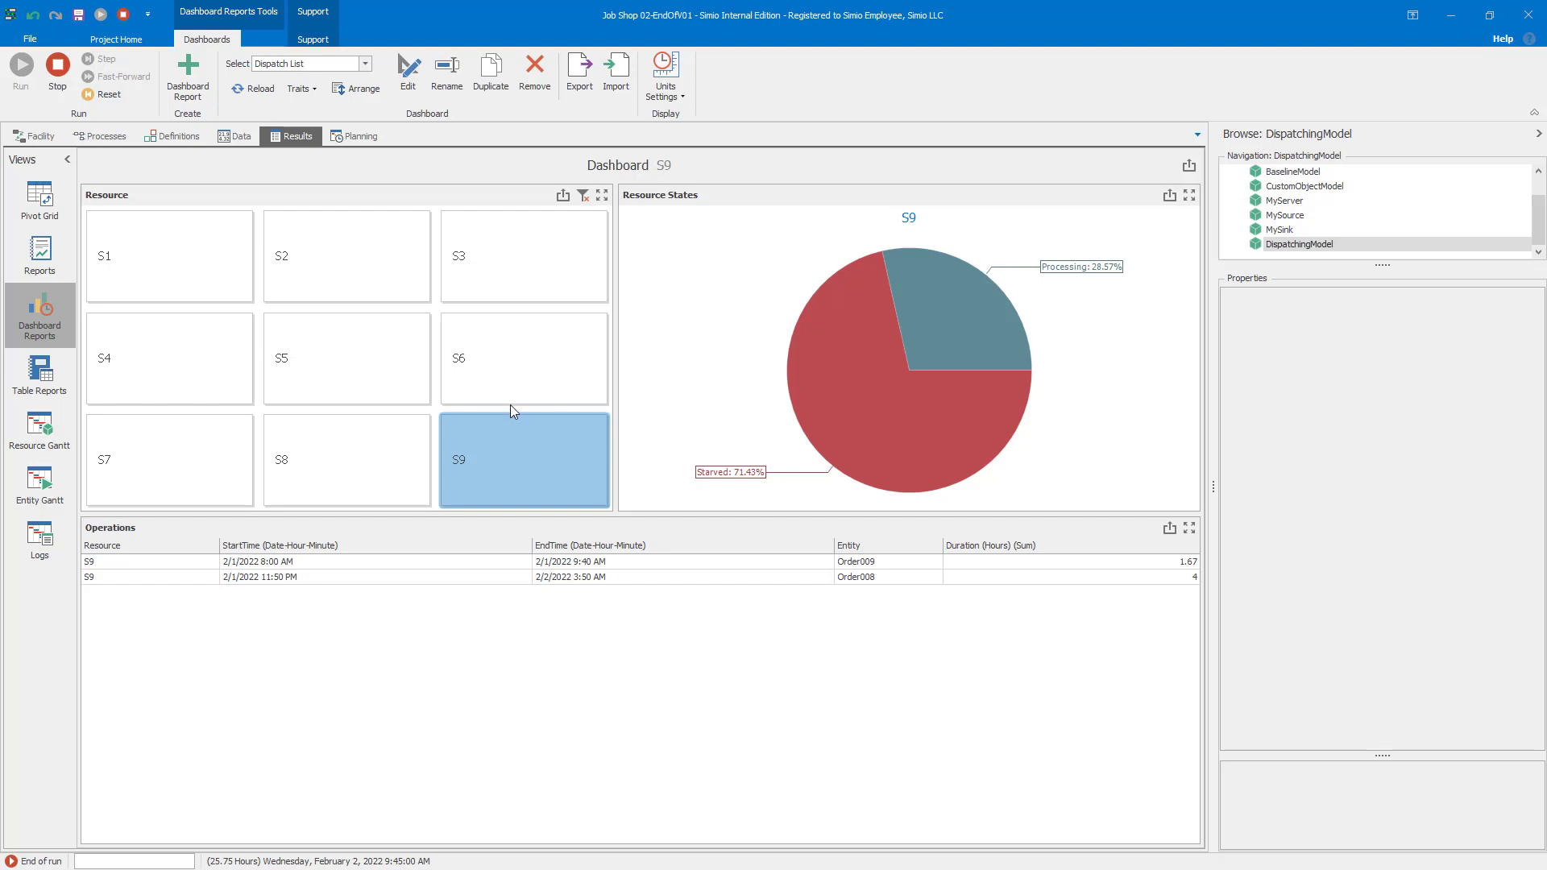
pyautogui.keyDown('ctrl'); pyautogui.click(453, 291); pyautogui.keyUp('ctrl')
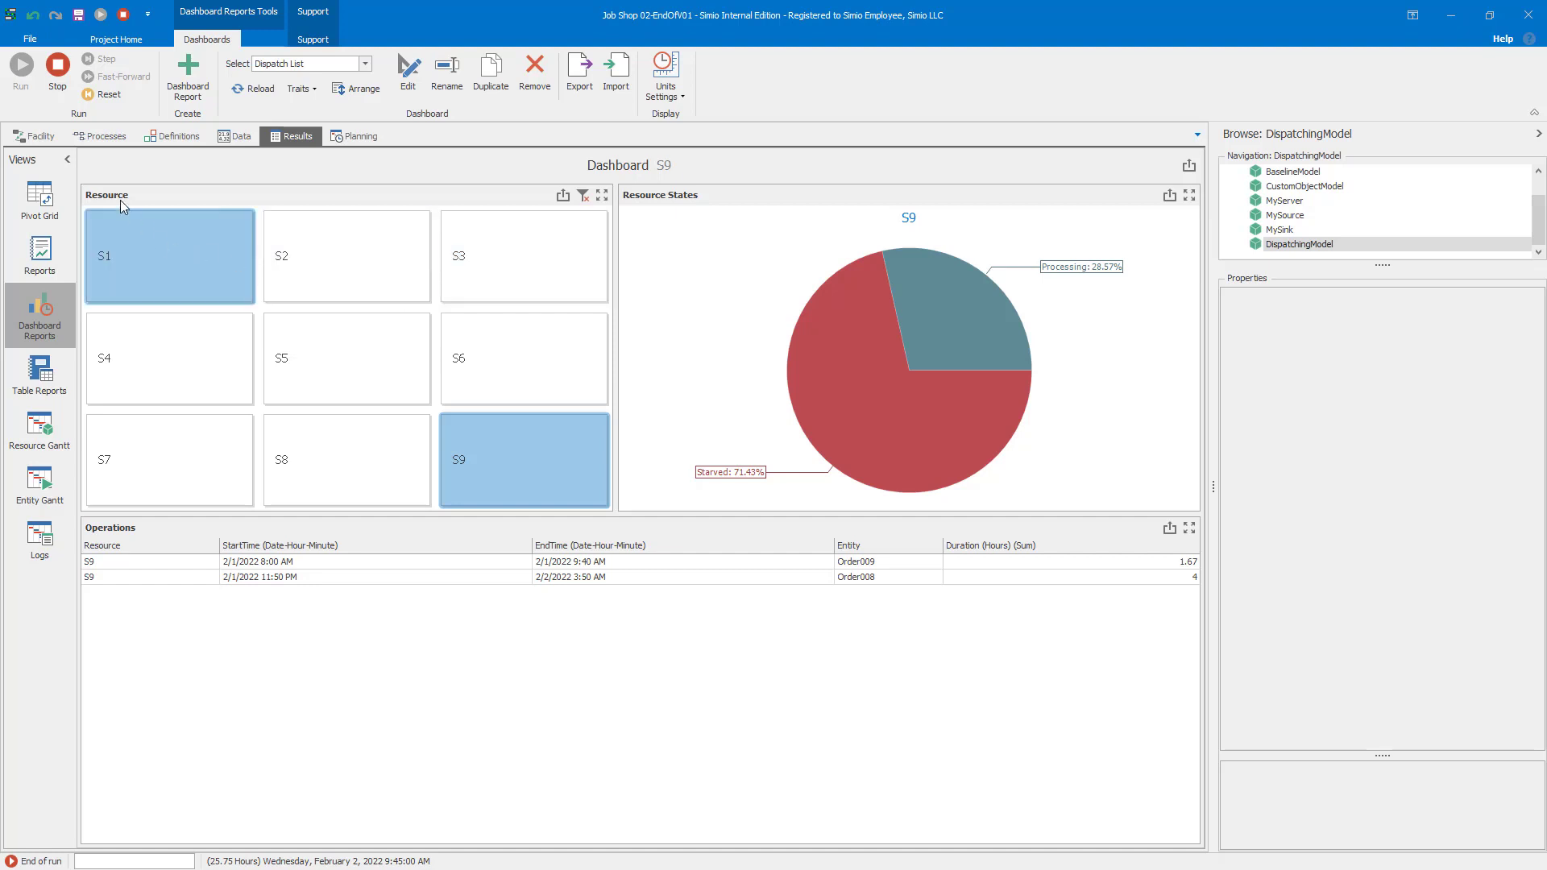
# Step: Stop the finished run and return to the Dispatch List dashboard by way of the facility layout
pyautogui.click(59, 68)
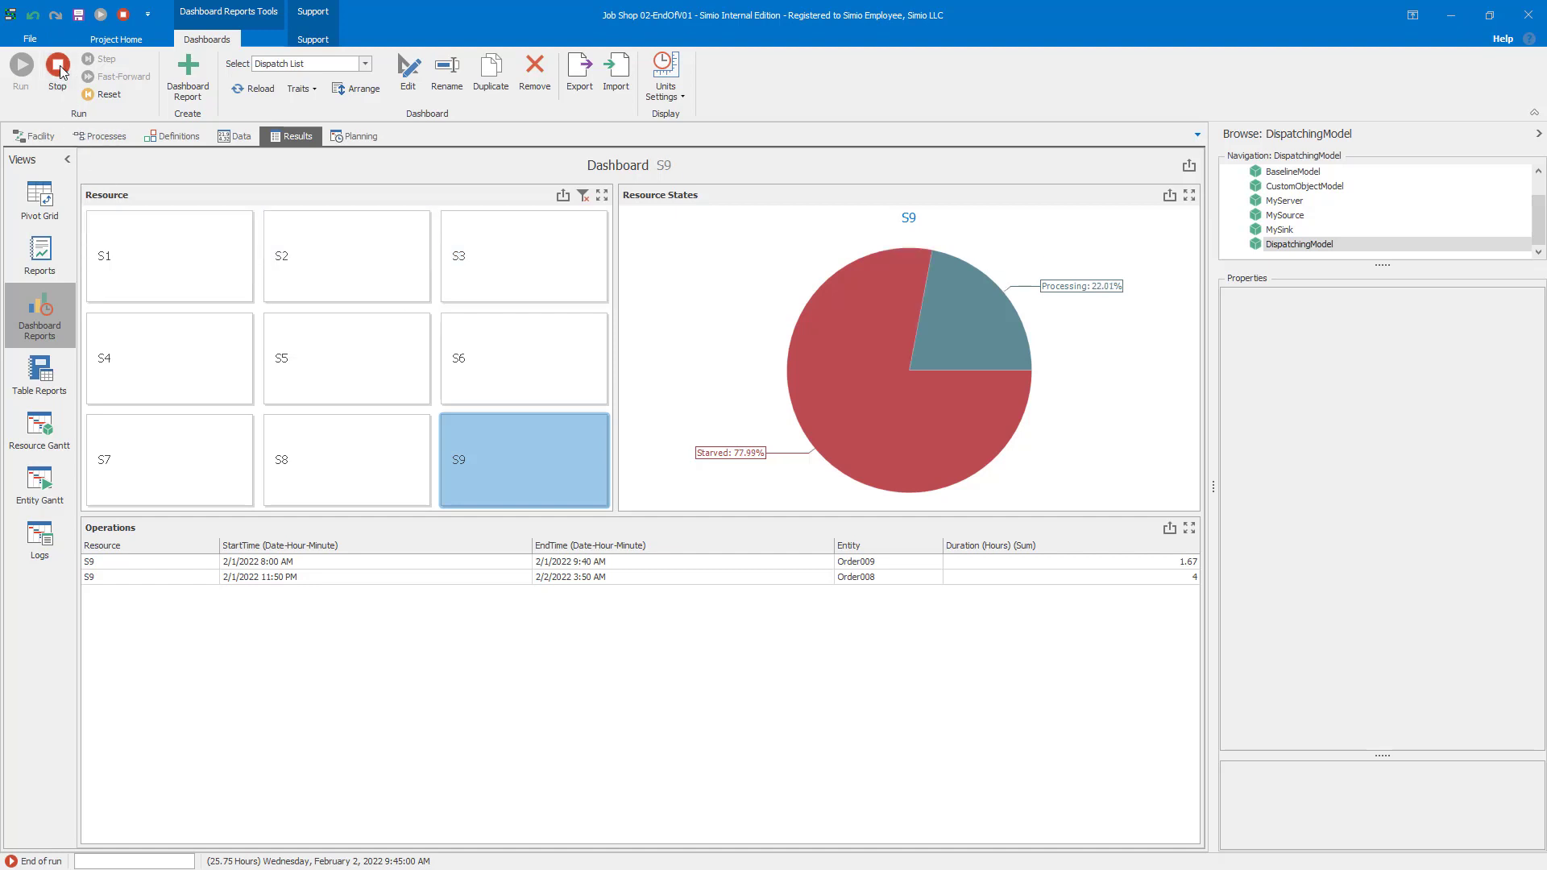
pyautogui.click(60, 68)
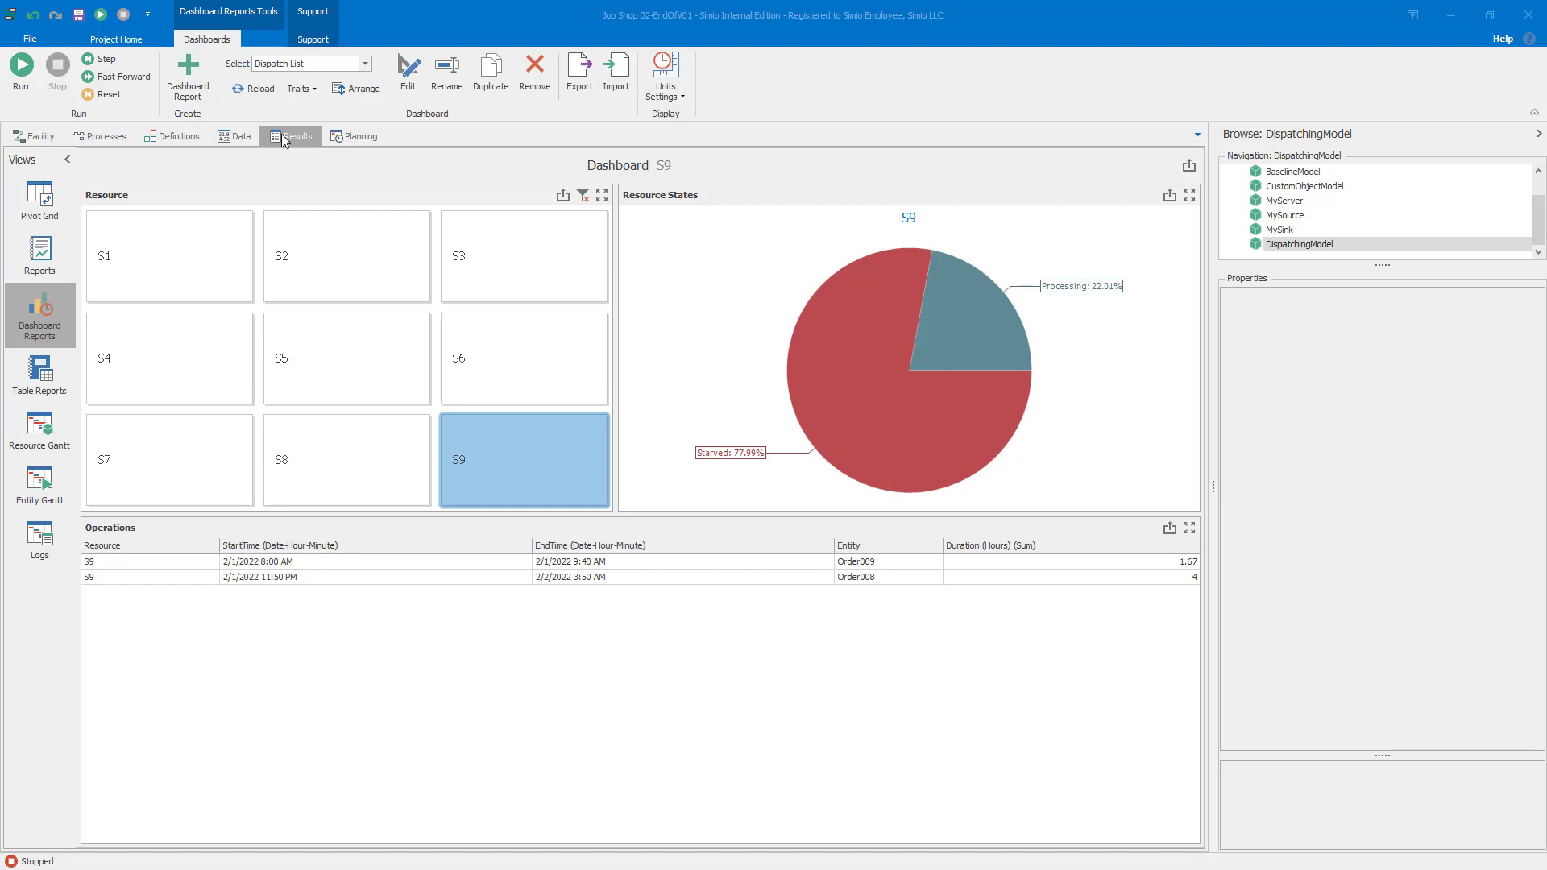
pyautogui.click(37, 136)
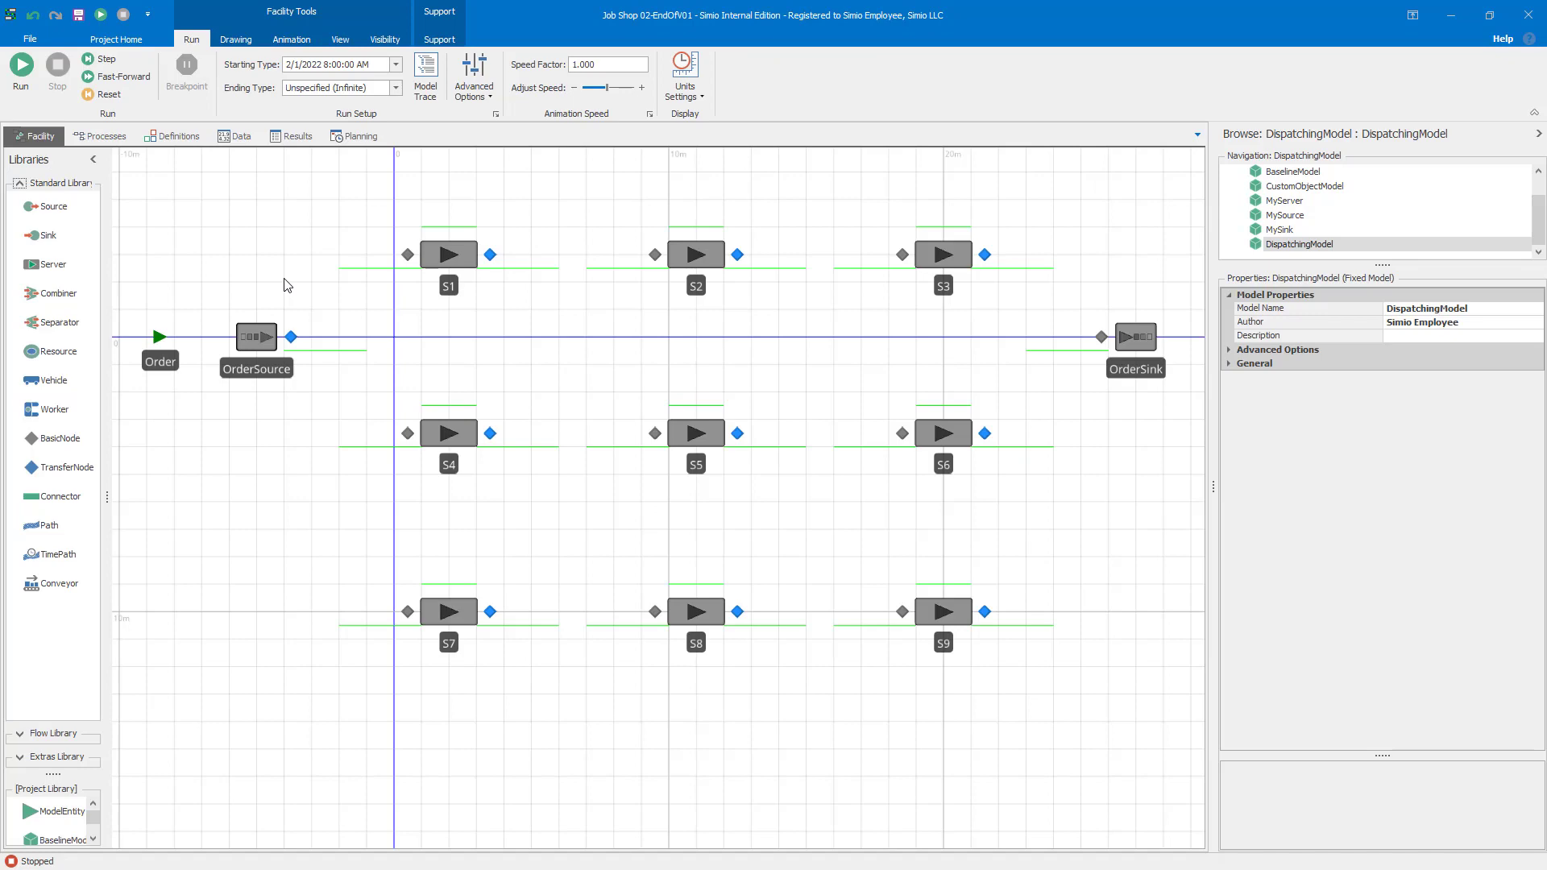
pyautogui.click(294, 137)
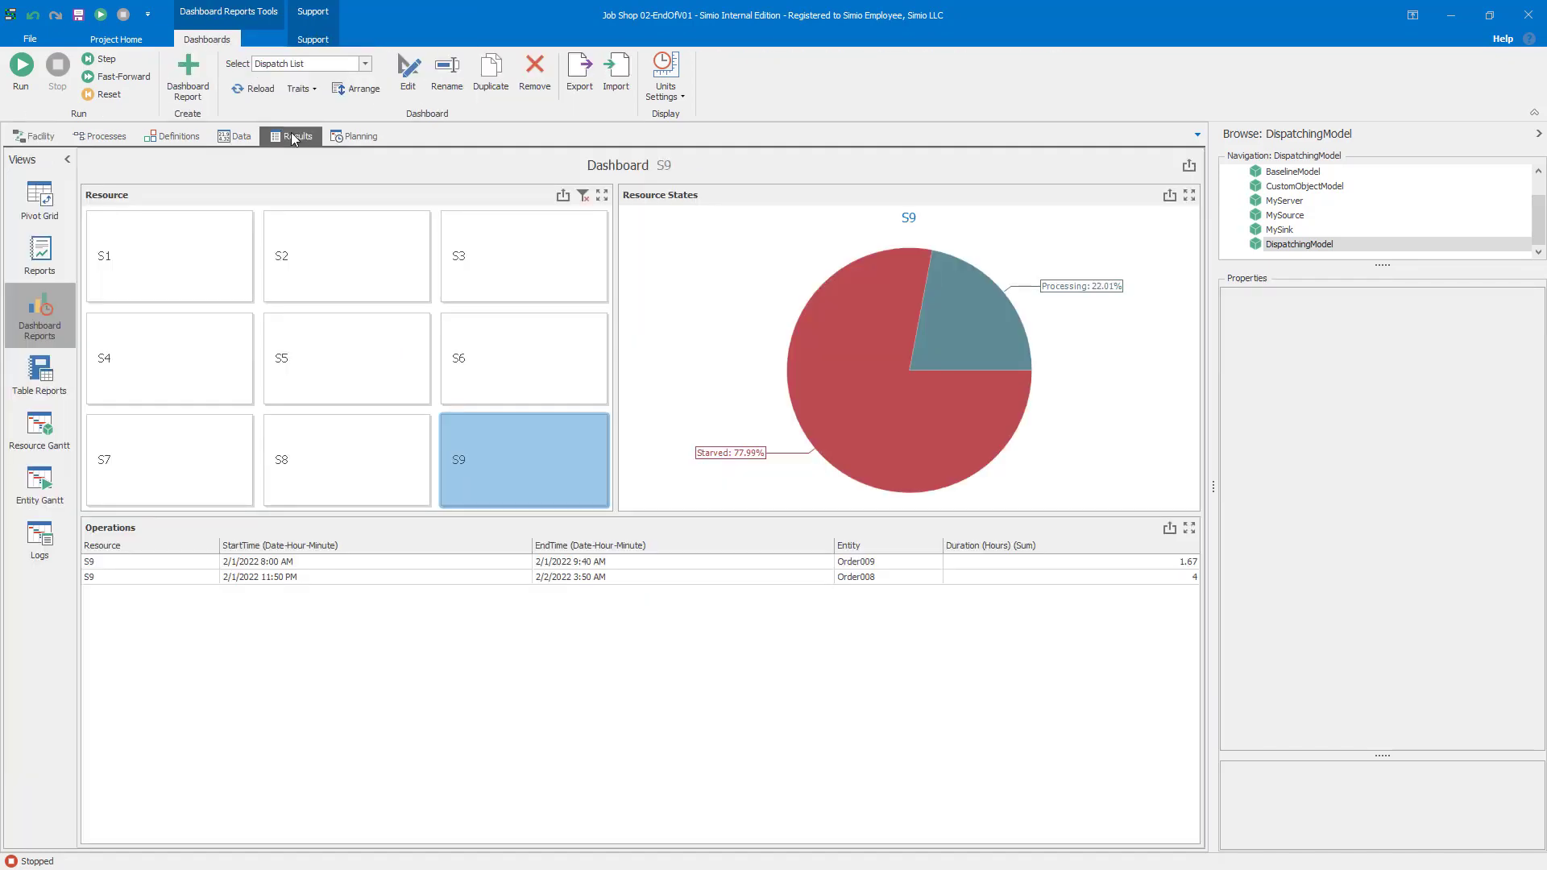
# Step: Show the resource plan Gantt in planning and reset the existing plan
pyautogui.click(352, 137)
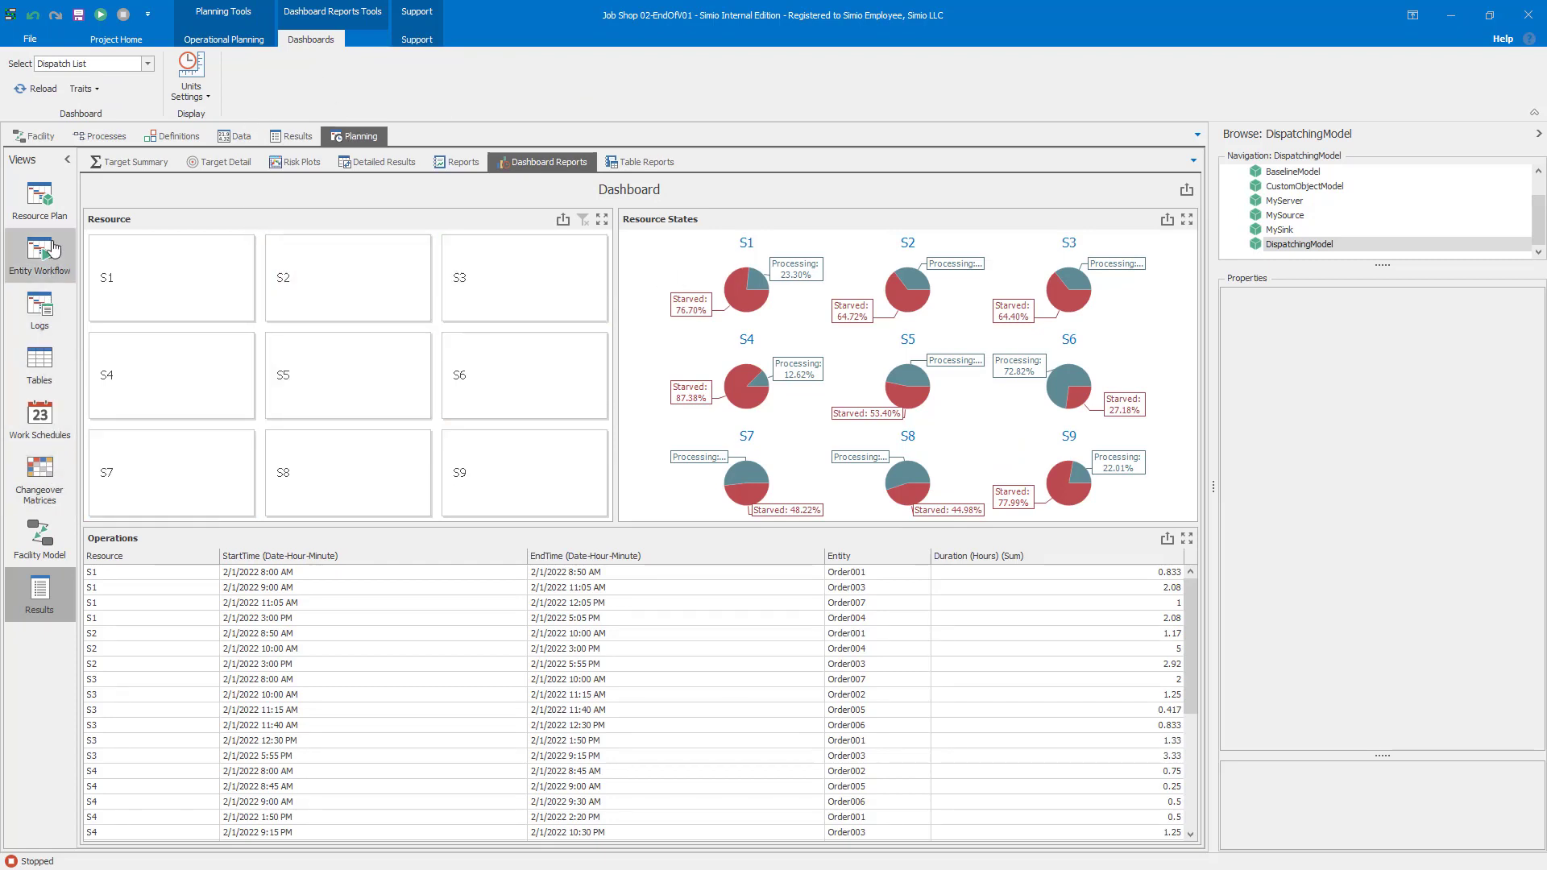
pyautogui.click(45, 201)
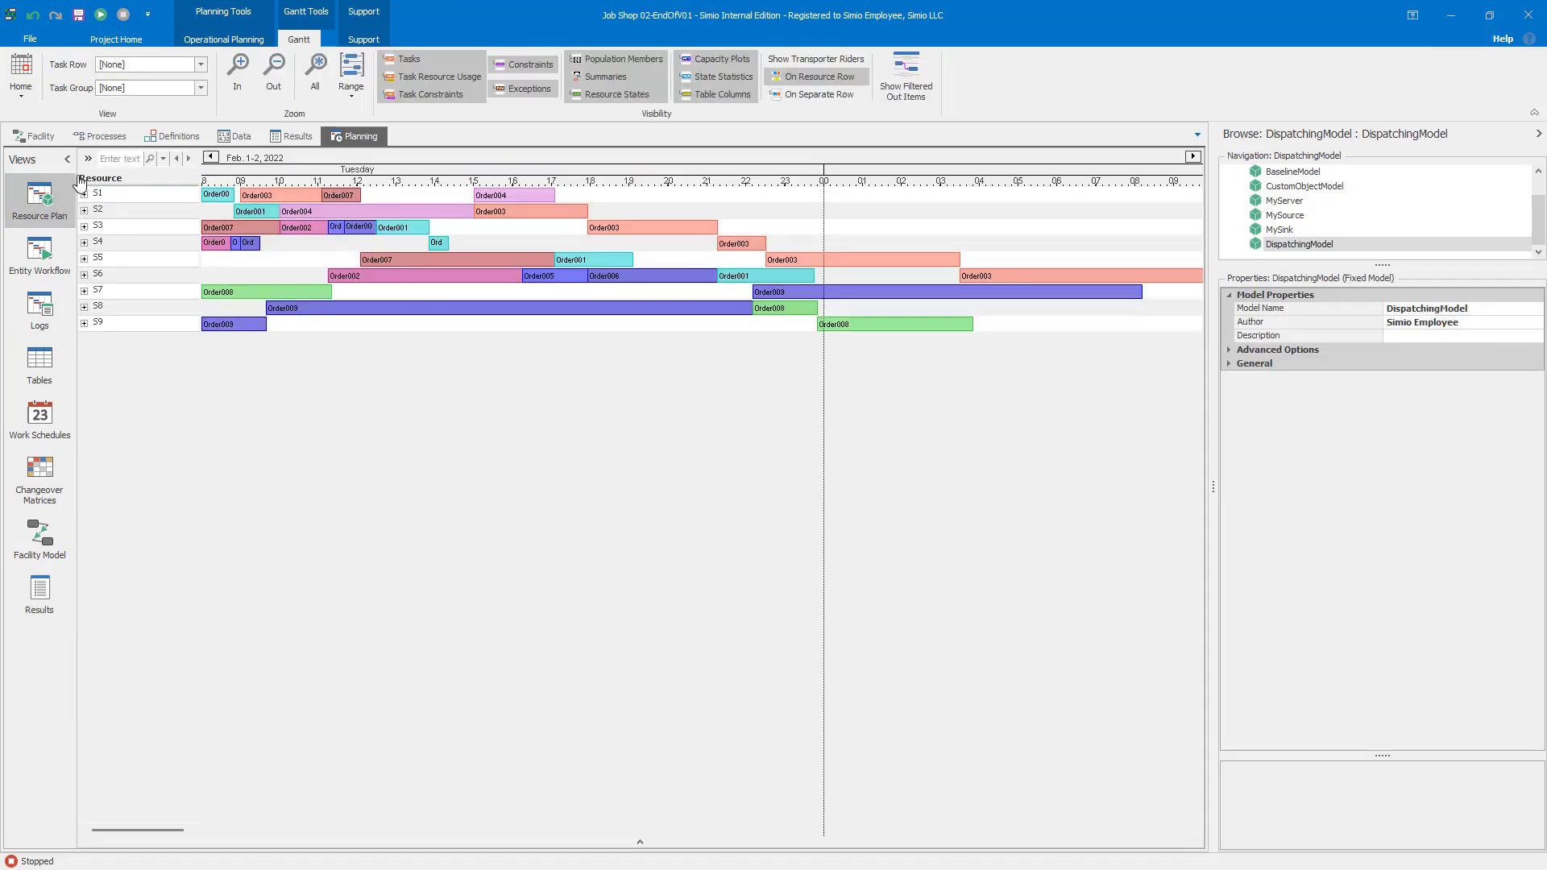
pyautogui.click(235, 41)
pyautogui.click(134, 77)
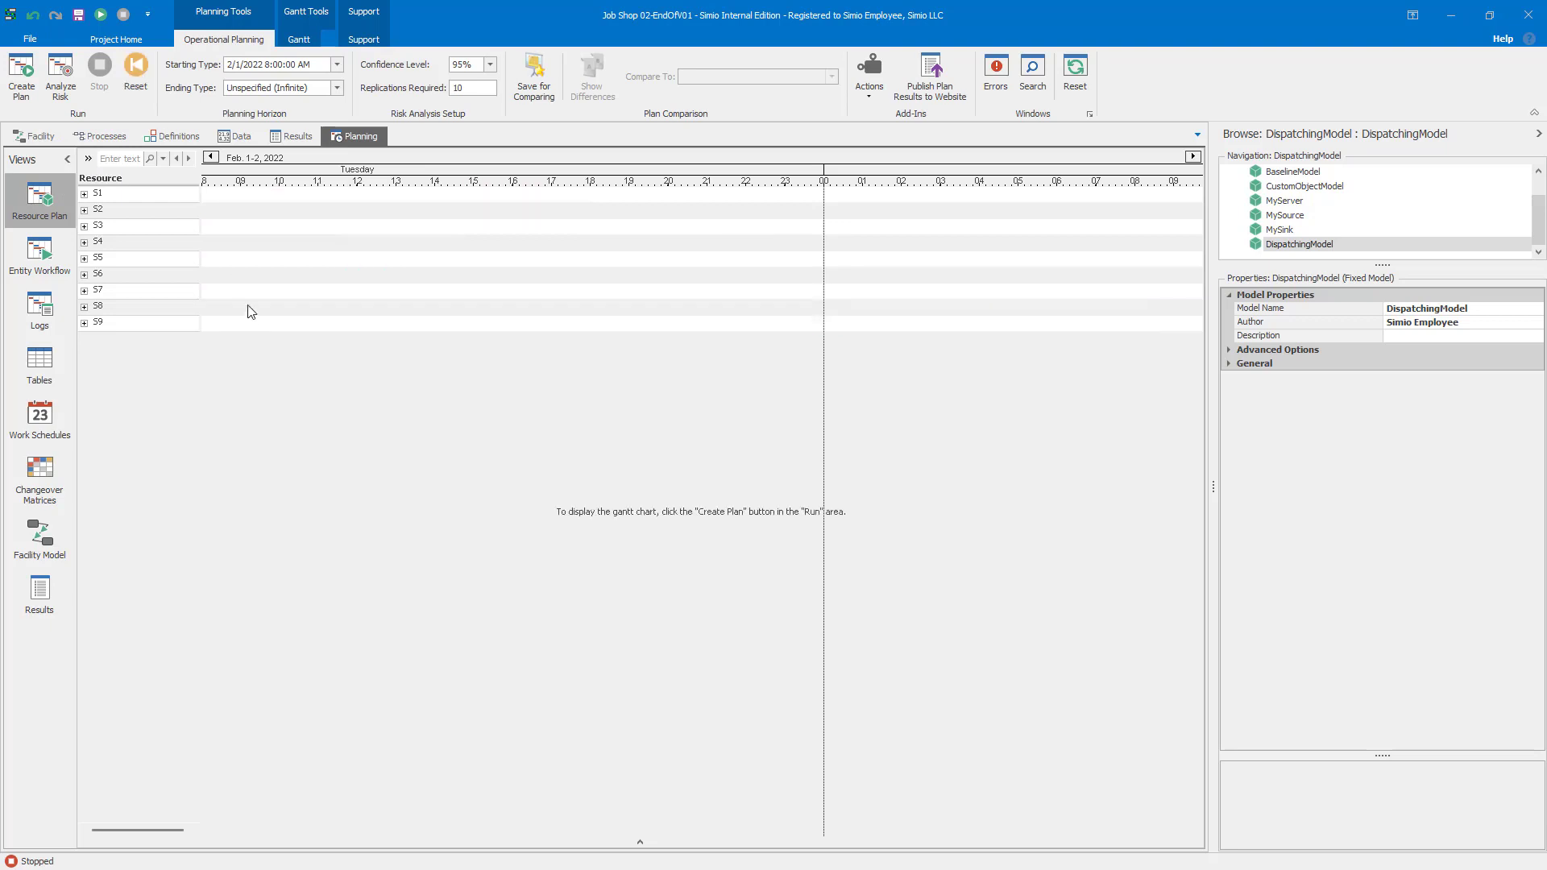
# Step: Reset the simulation from the facility layout and fast-forward it to the end of the run
pyautogui.click(40, 136)
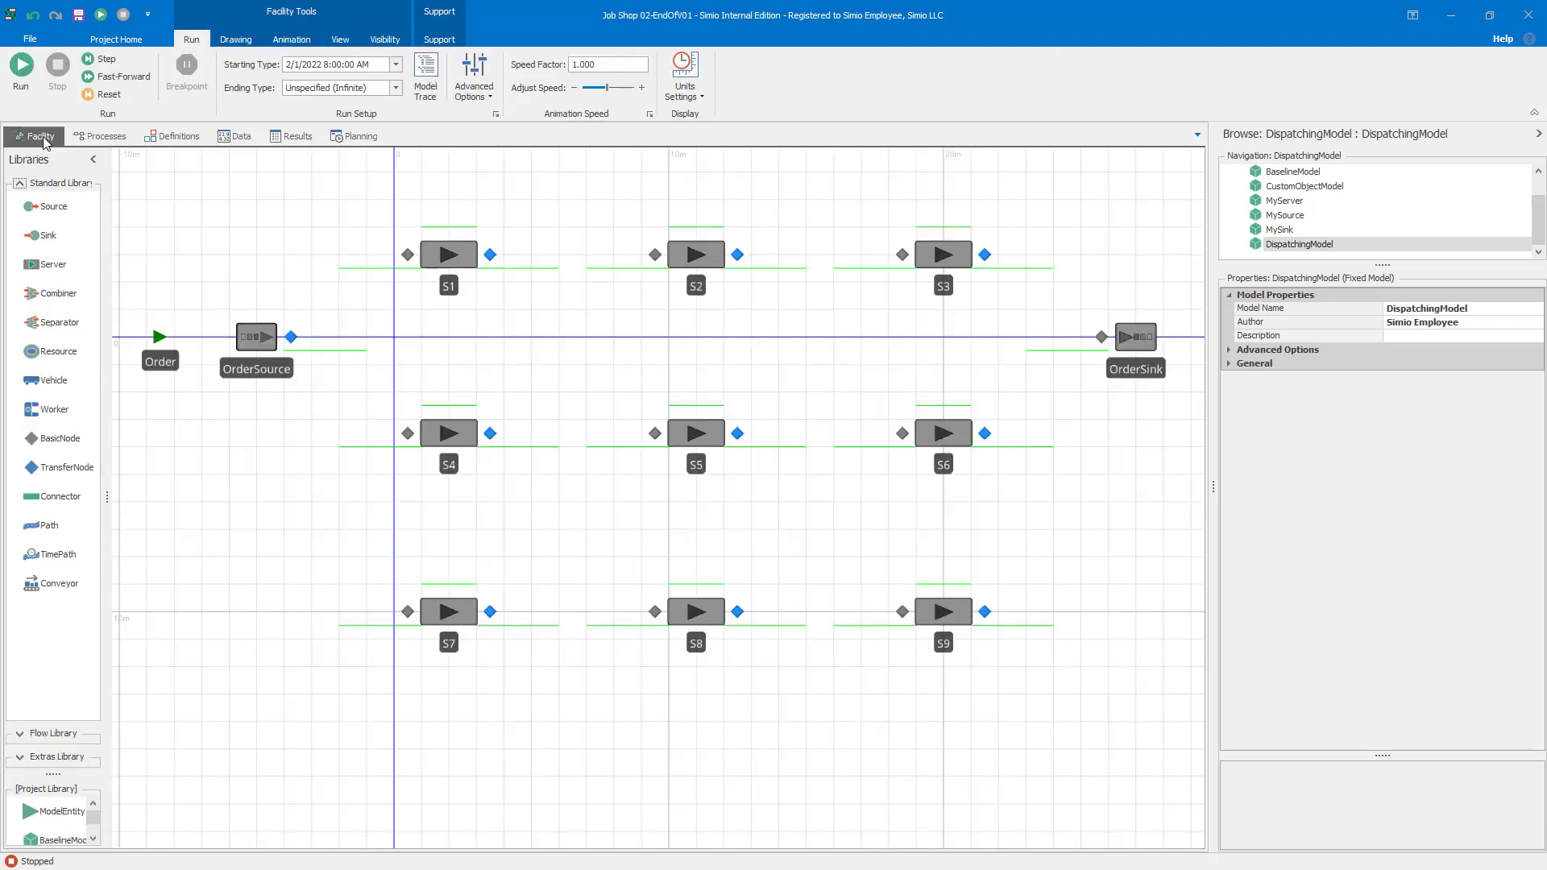
pyautogui.click(108, 95)
pyautogui.click(113, 77)
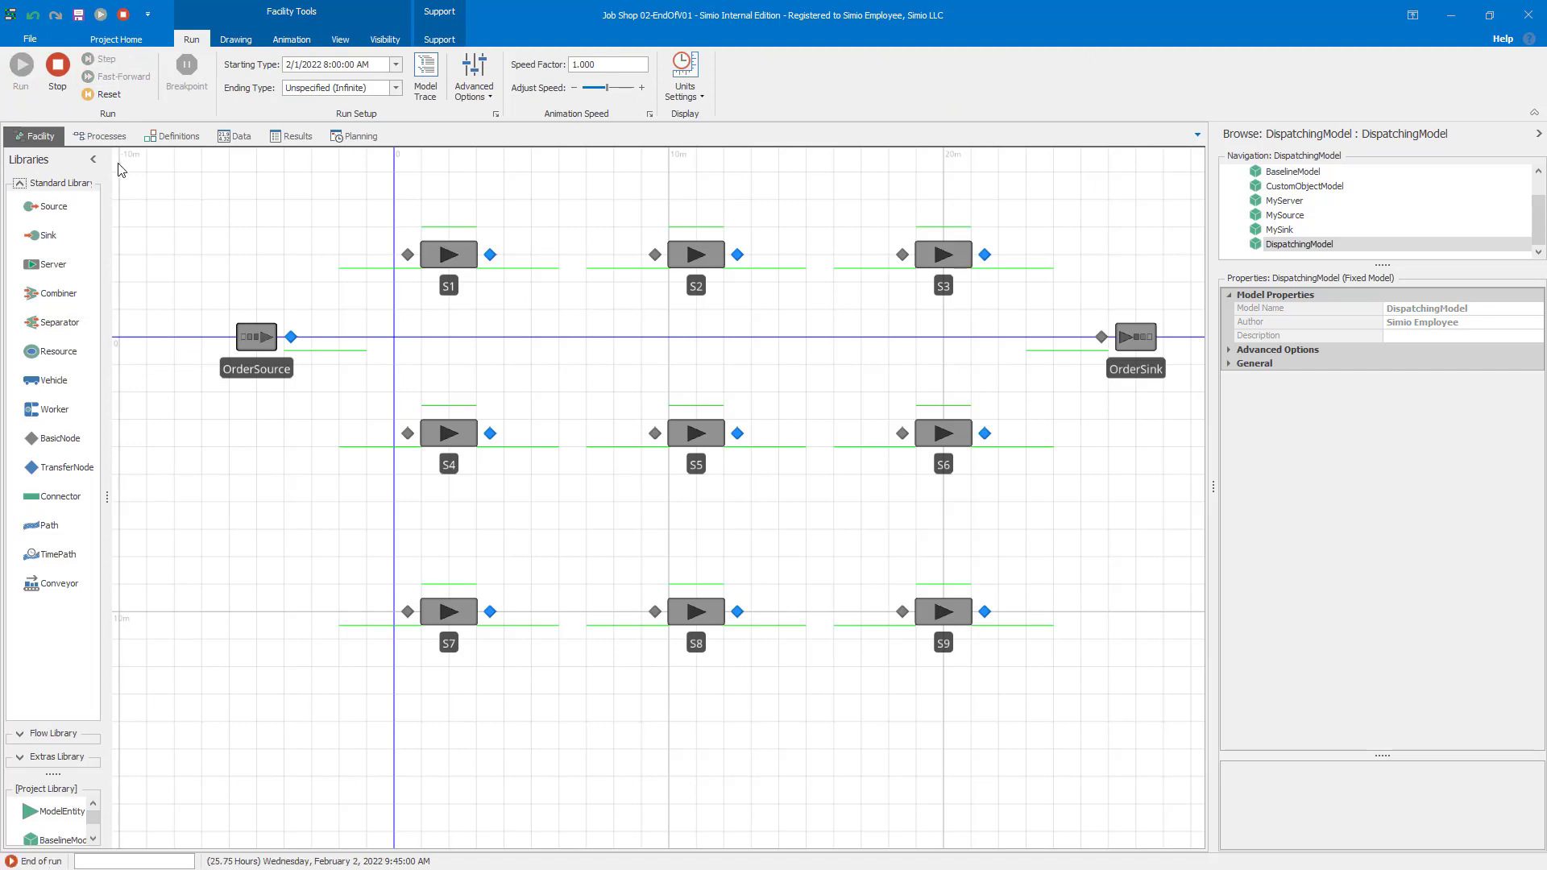
# Step: Examine the resource Gantt in the interactive run's results, adjusting its time scale
pyautogui.click(291, 137)
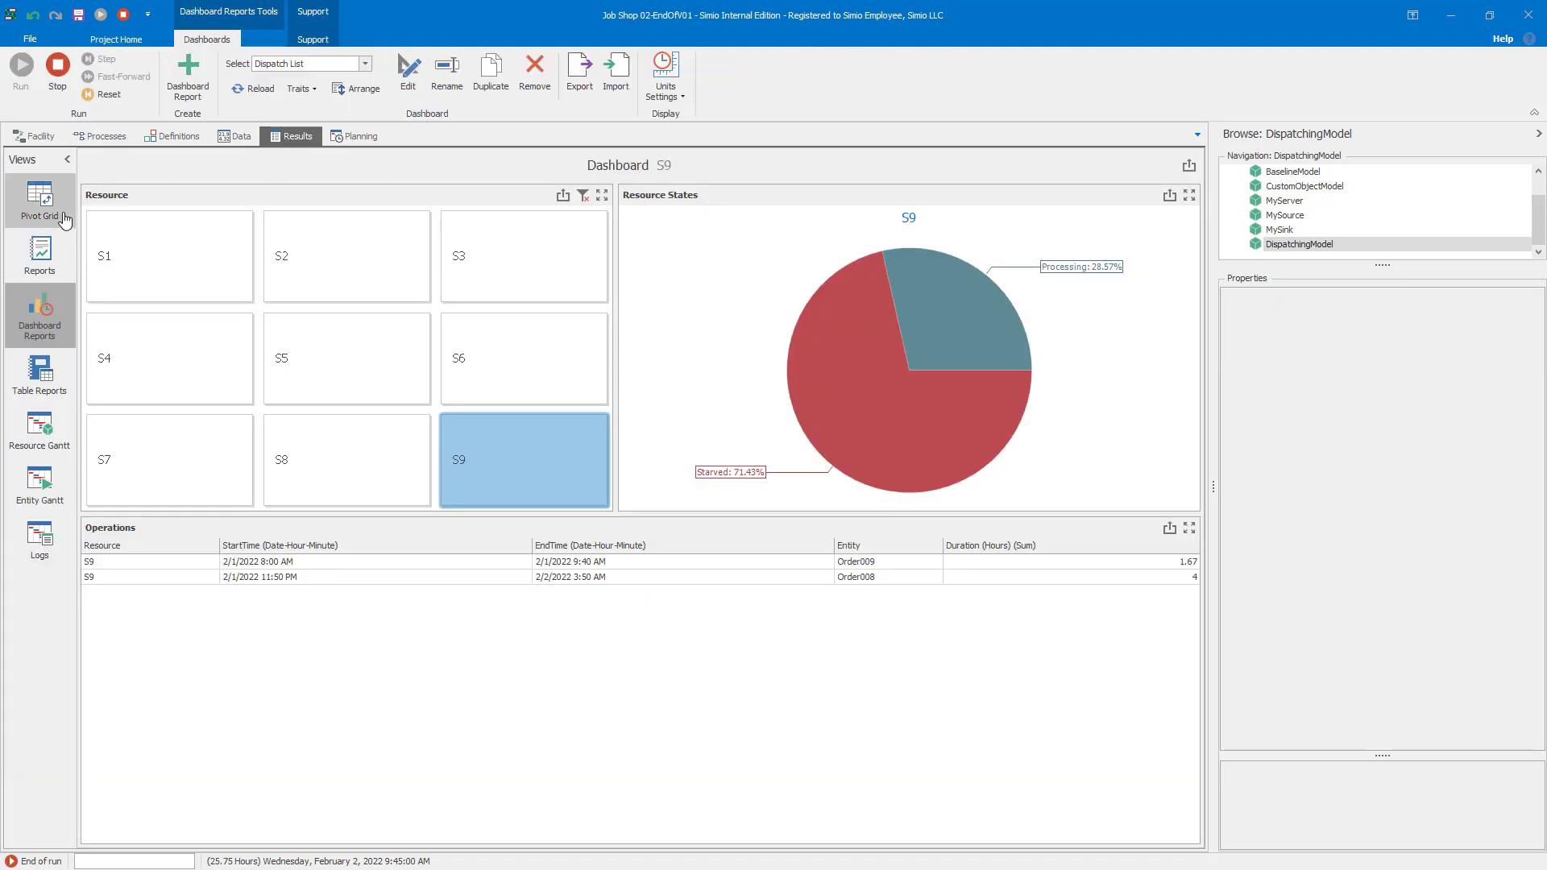
pyautogui.click(50, 430)
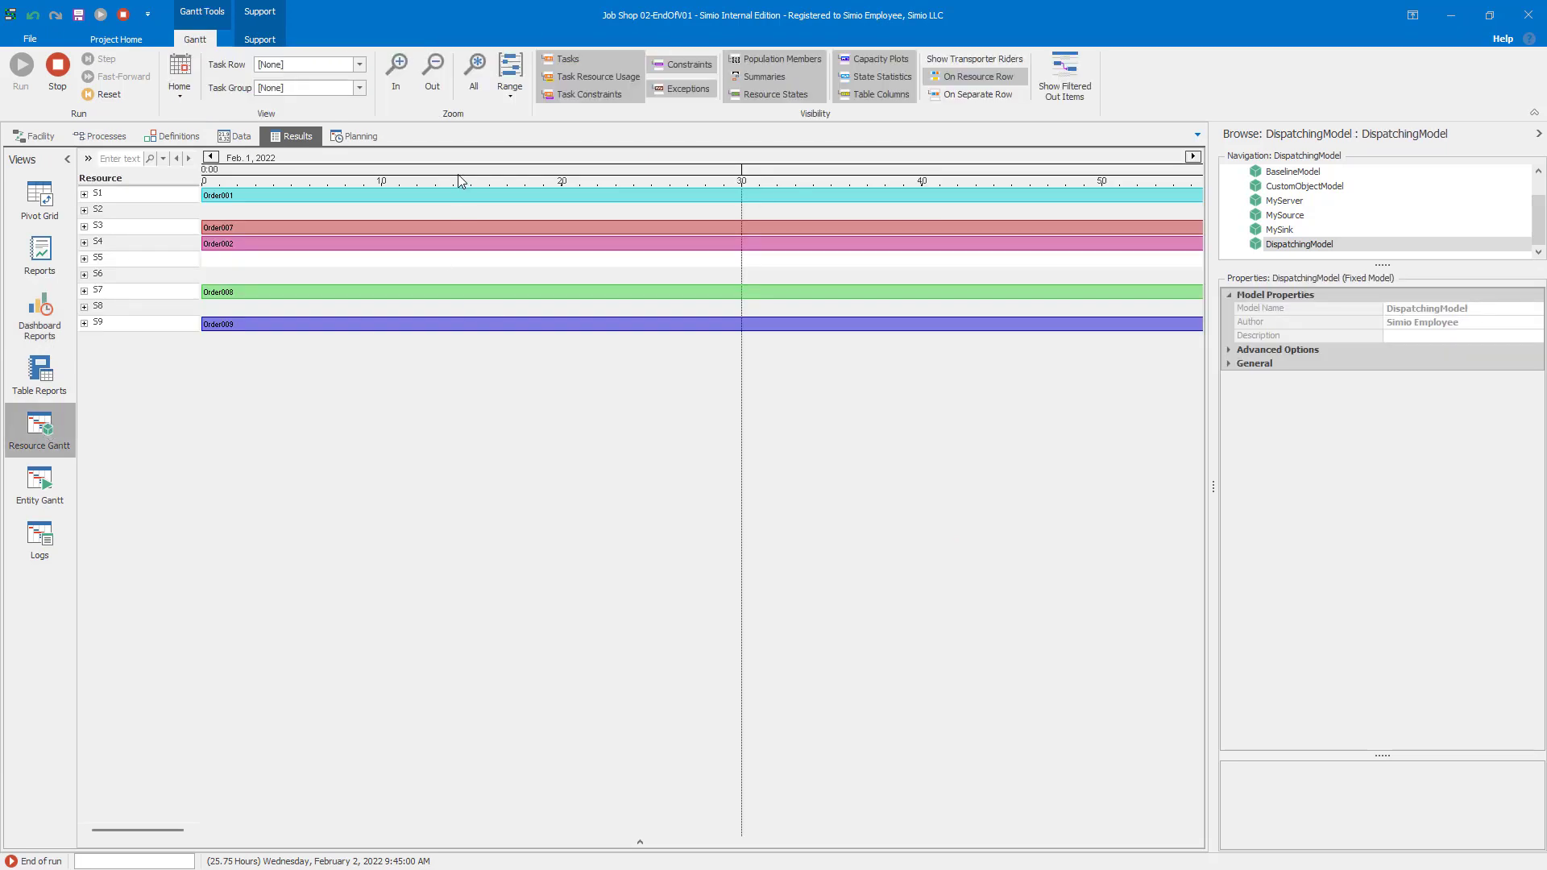
pyautogui.scroll(-3, 457, 174)
pyautogui.moveTo(621, 161); pyautogui.dragTo(461, 161)
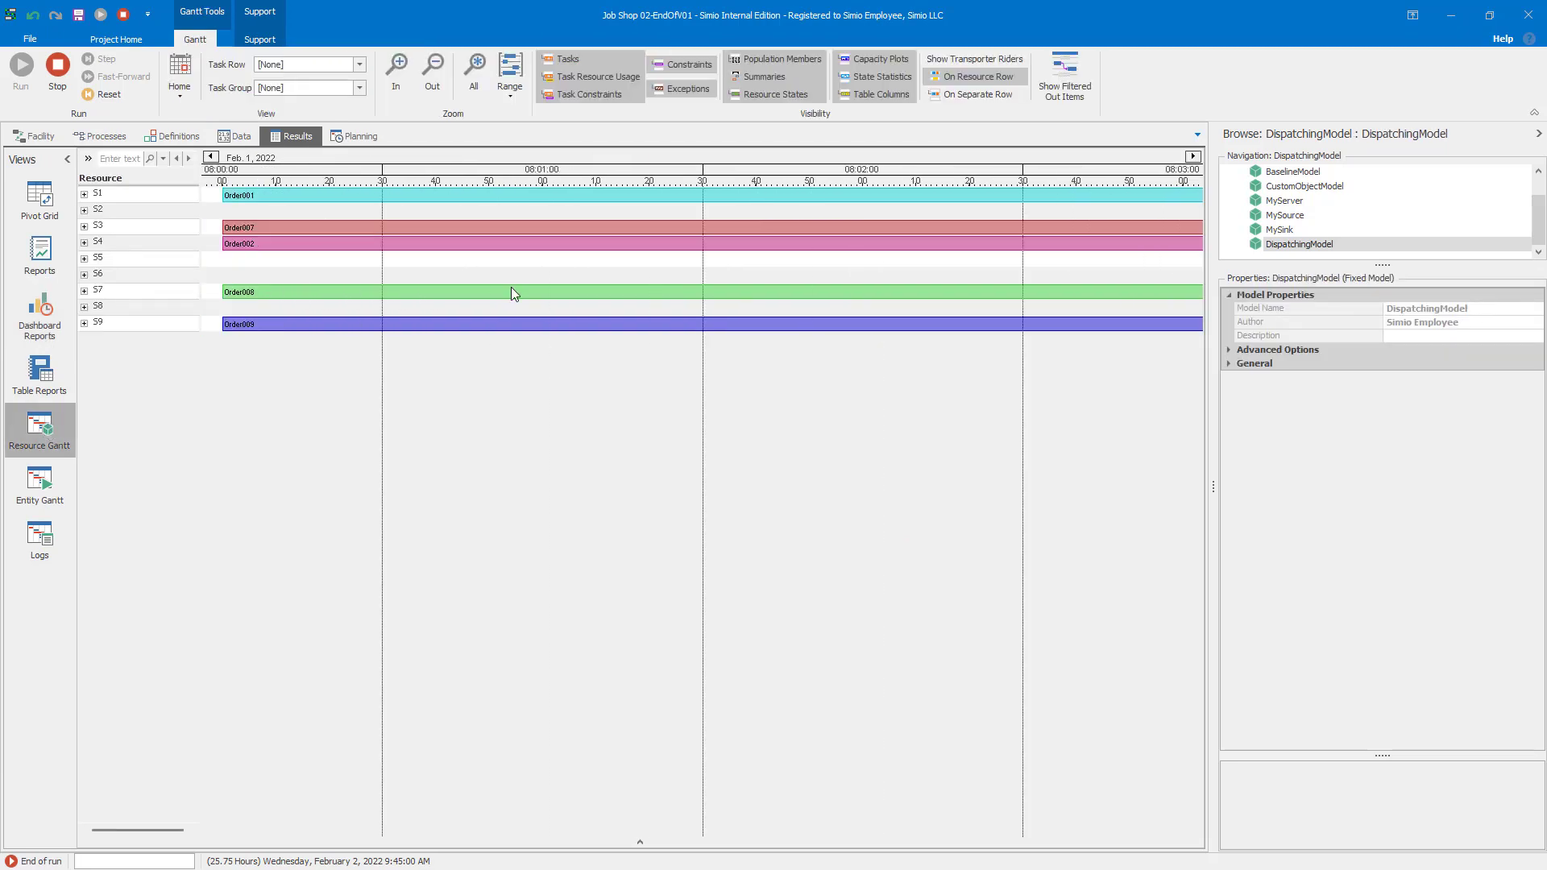
# Step: View the entity Gantt of the run and check the Dispatch List dashboard in the planning results
pyautogui.click(44, 488)
pyautogui.click(361, 137)
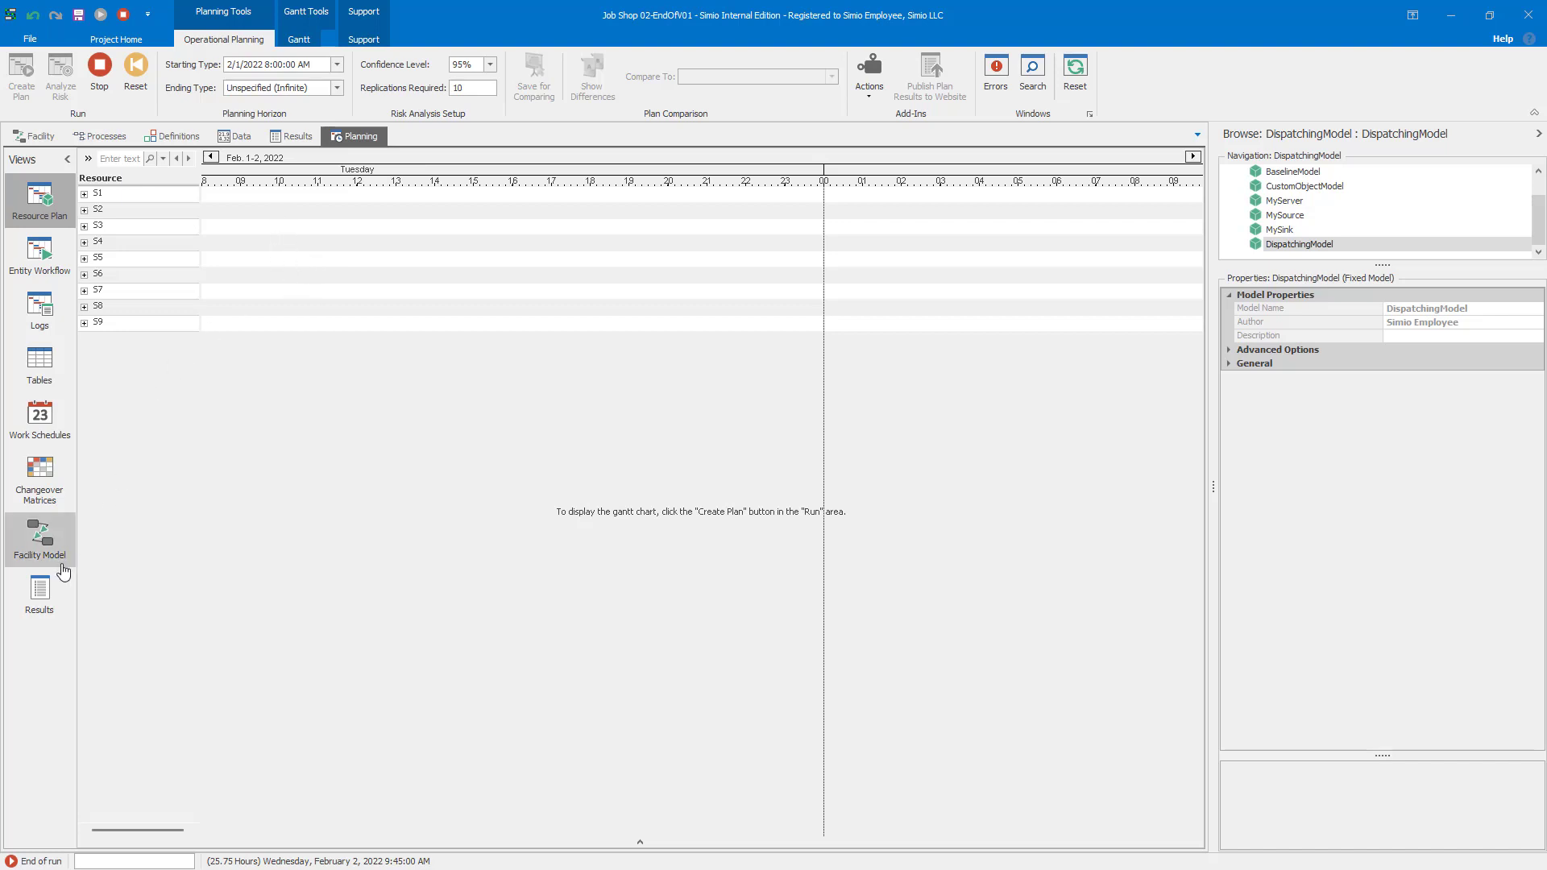
pyautogui.click(42, 593)
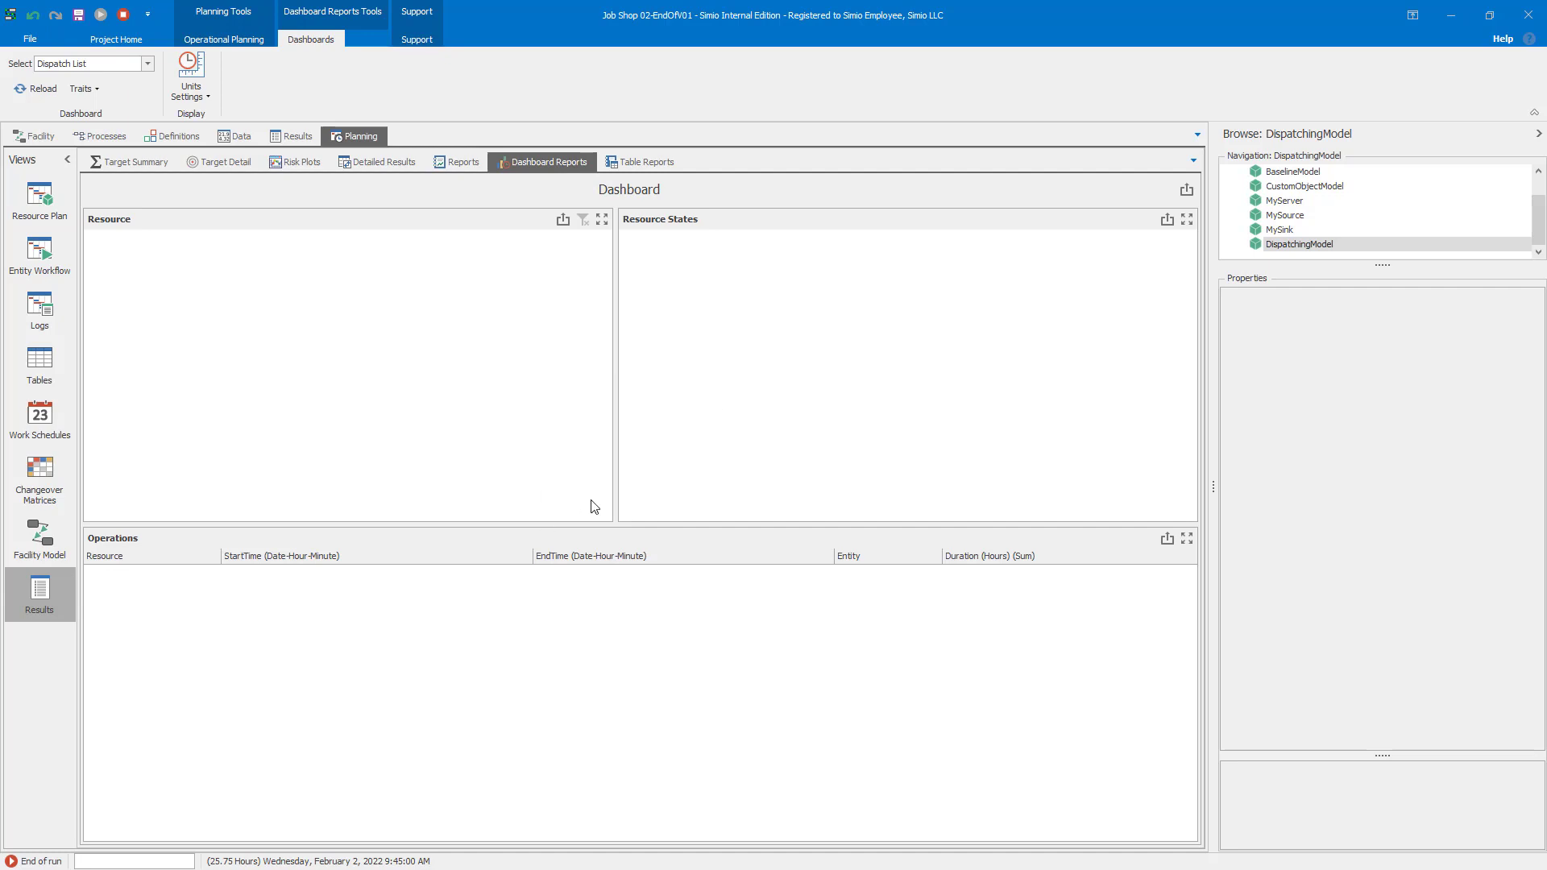
# Step: Stop the current interactive run and create a new plan shown in the resource plan Gantt
pyautogui.click(123, 15)
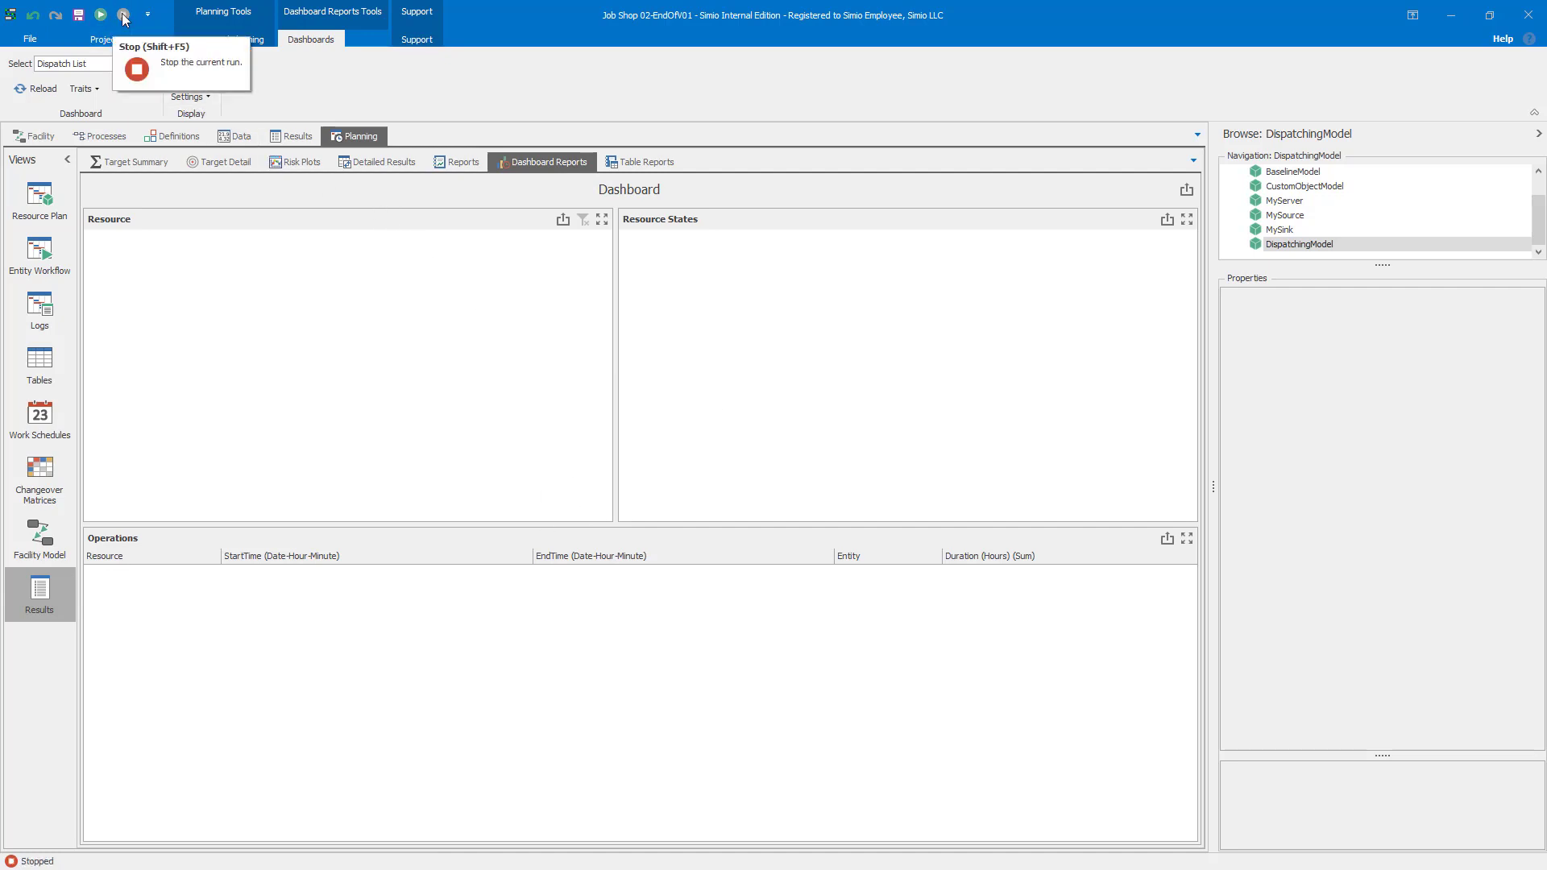
pyautogui.click(229, 39)
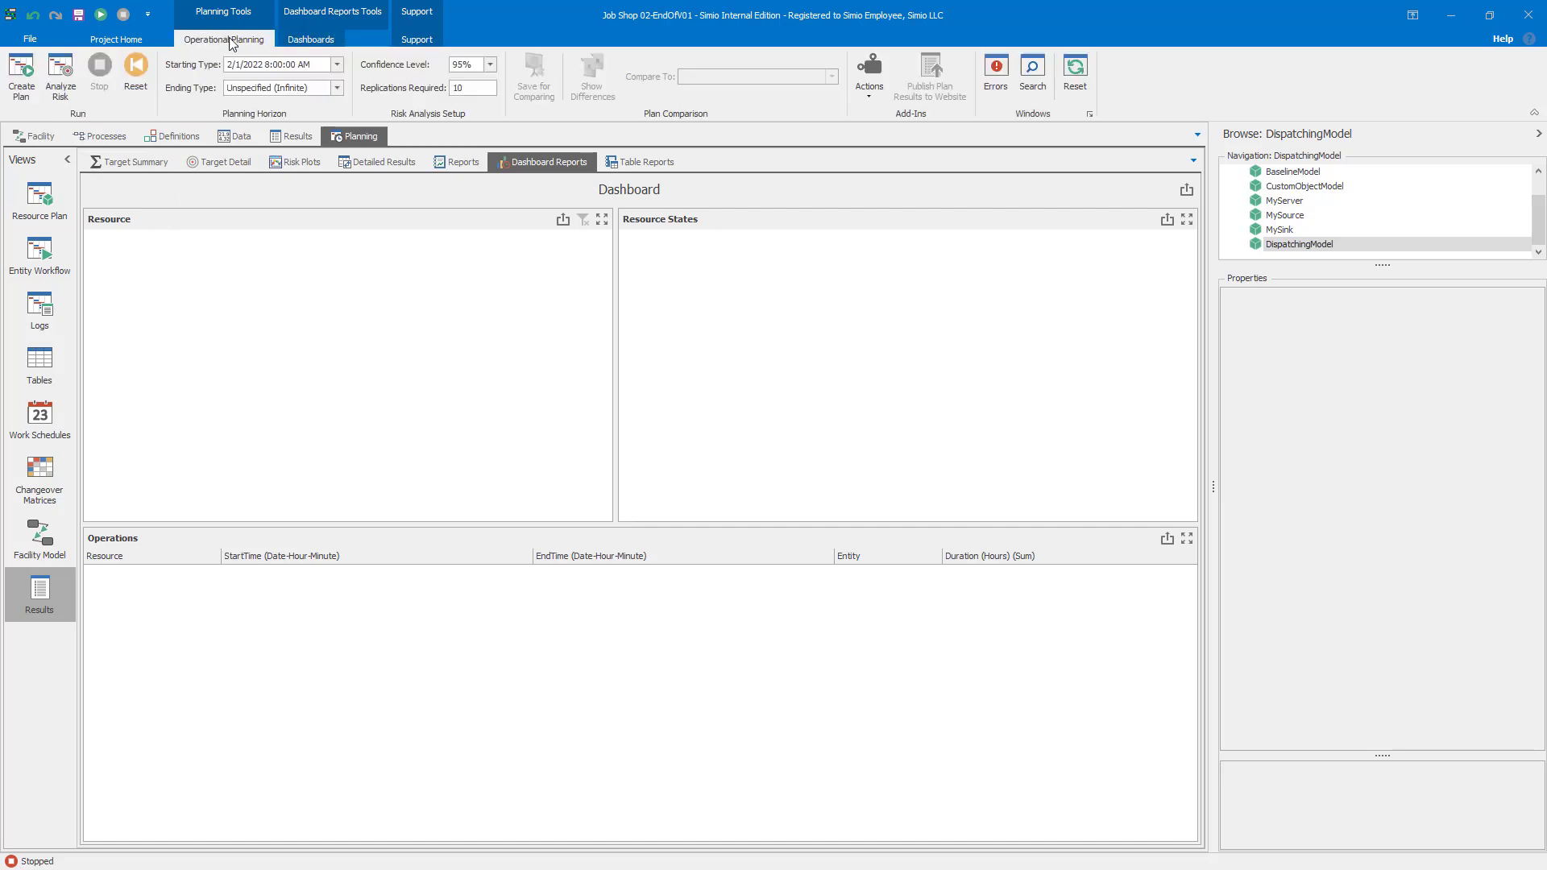
pyautogui.click(39, 200)
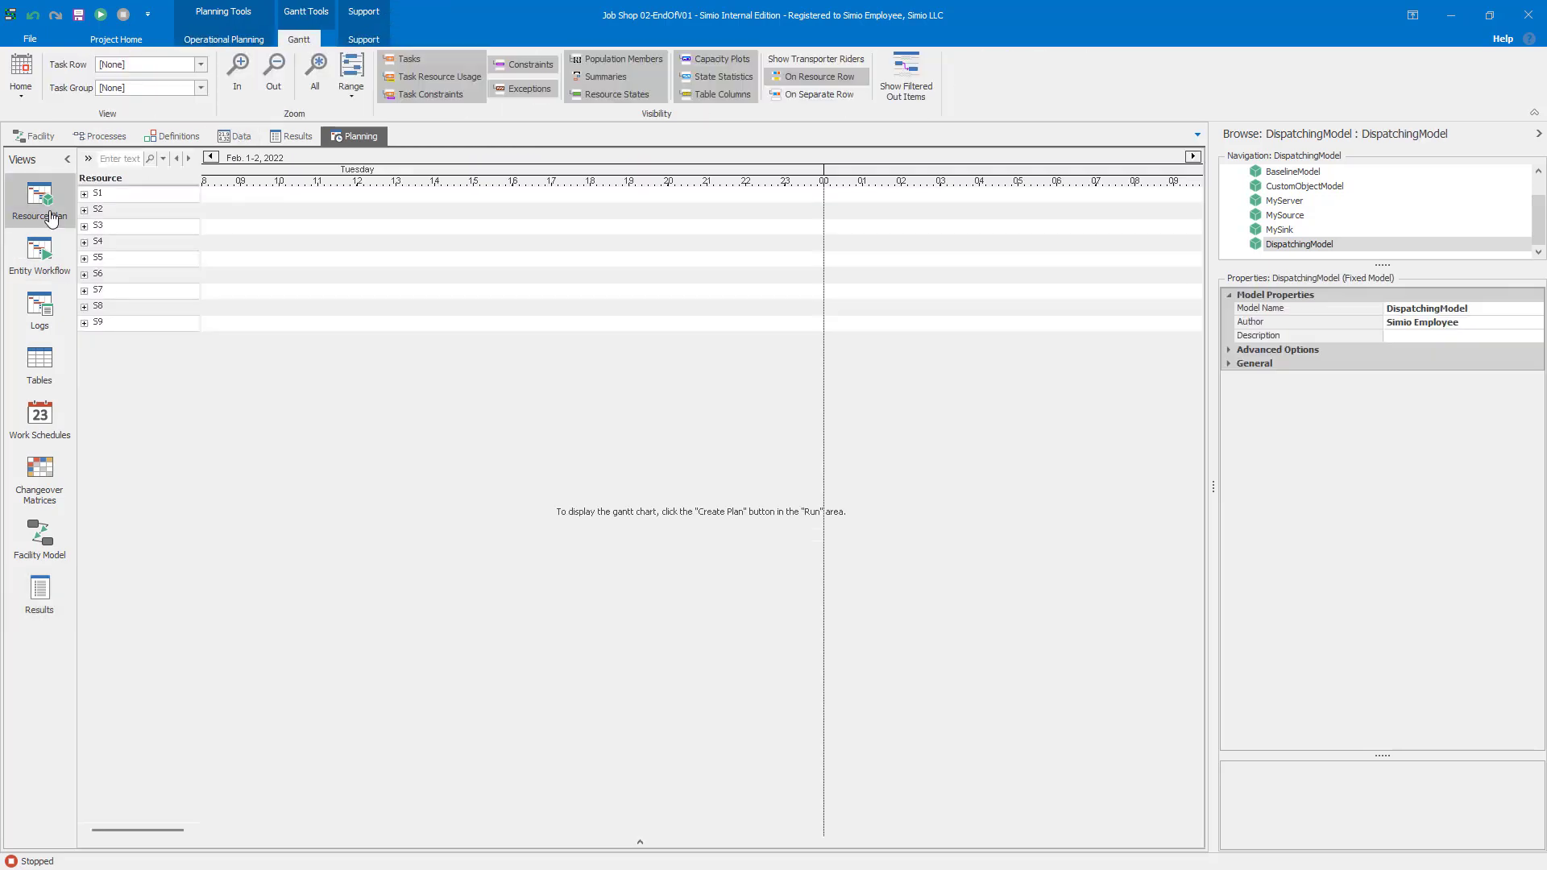
pyautogui.click(235, 39)
pyautogui.click(22, 81)
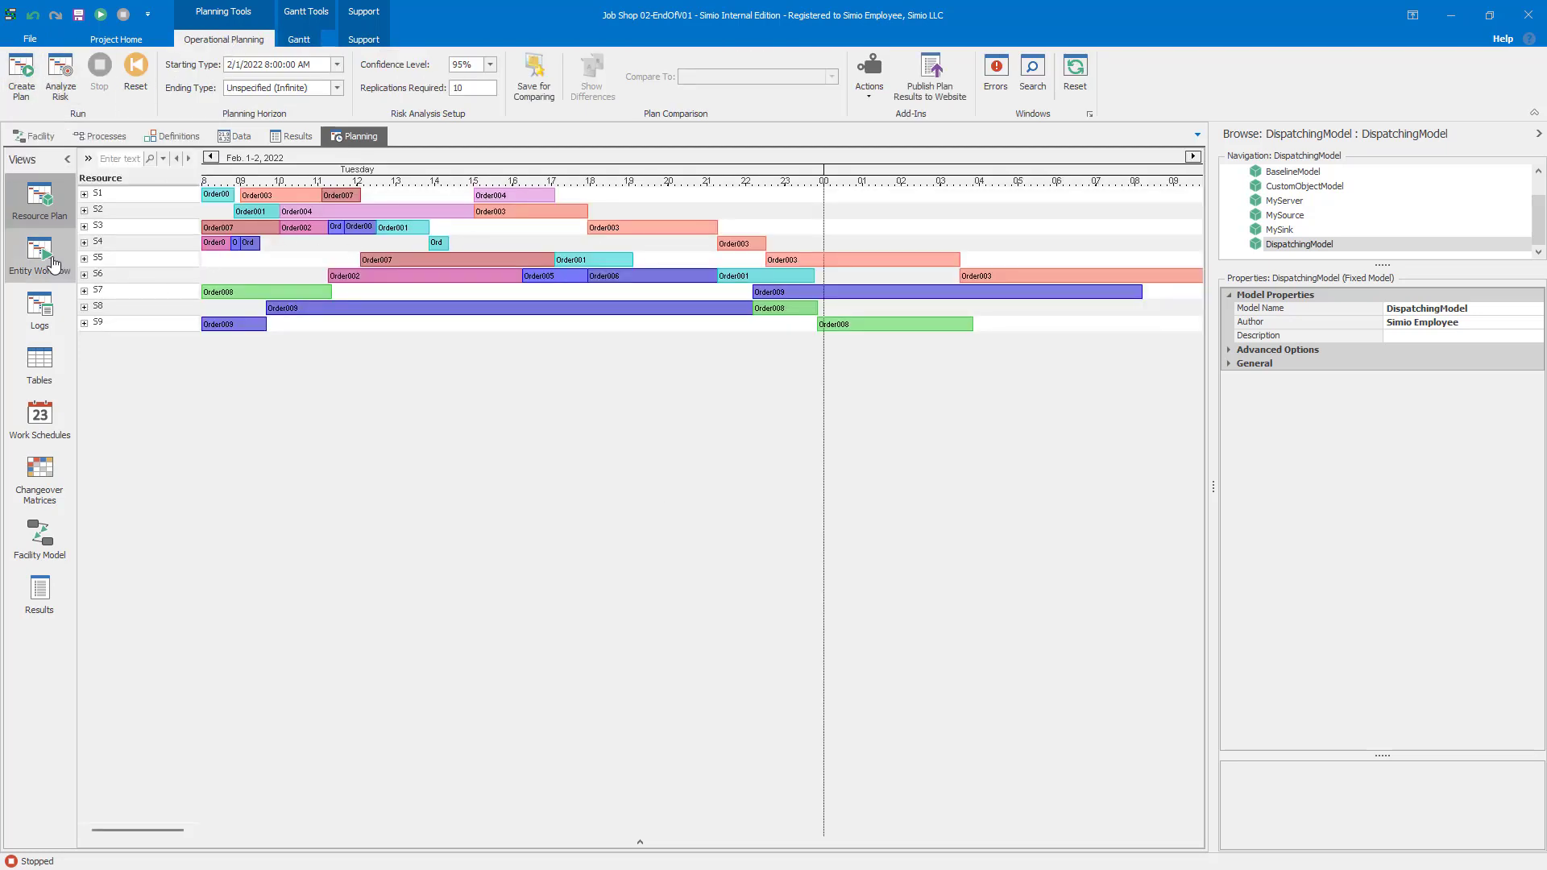
# Step: Review the plan's entity workflow, Dispatch List dashboard and resource plan, and compare them with the interactive run's Gantts
pyautogui.click(40, 254)
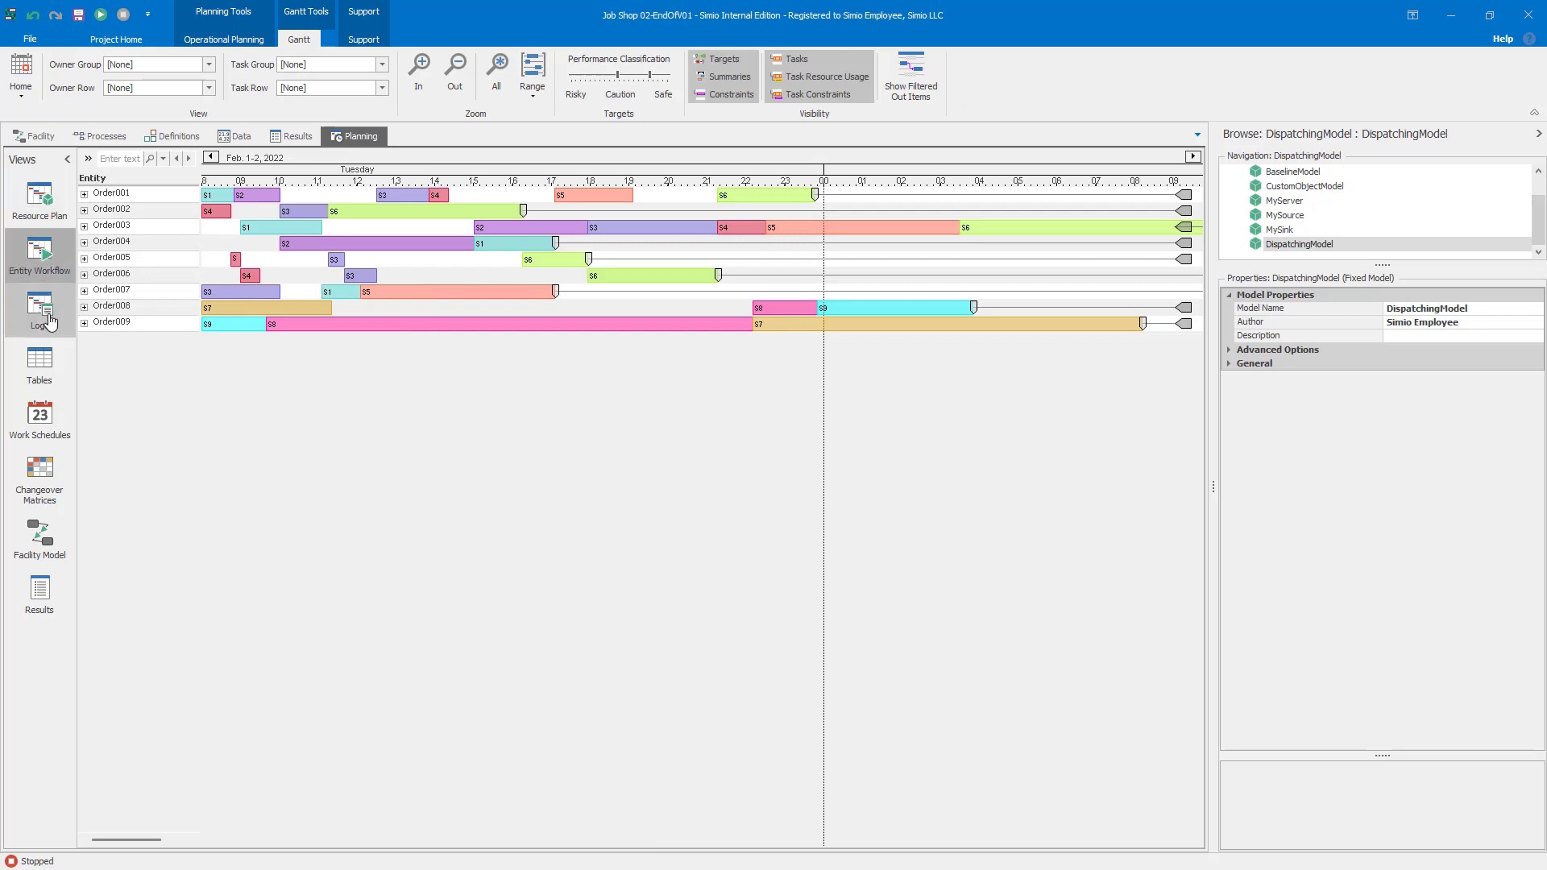
pyautogui.click(40, 593)
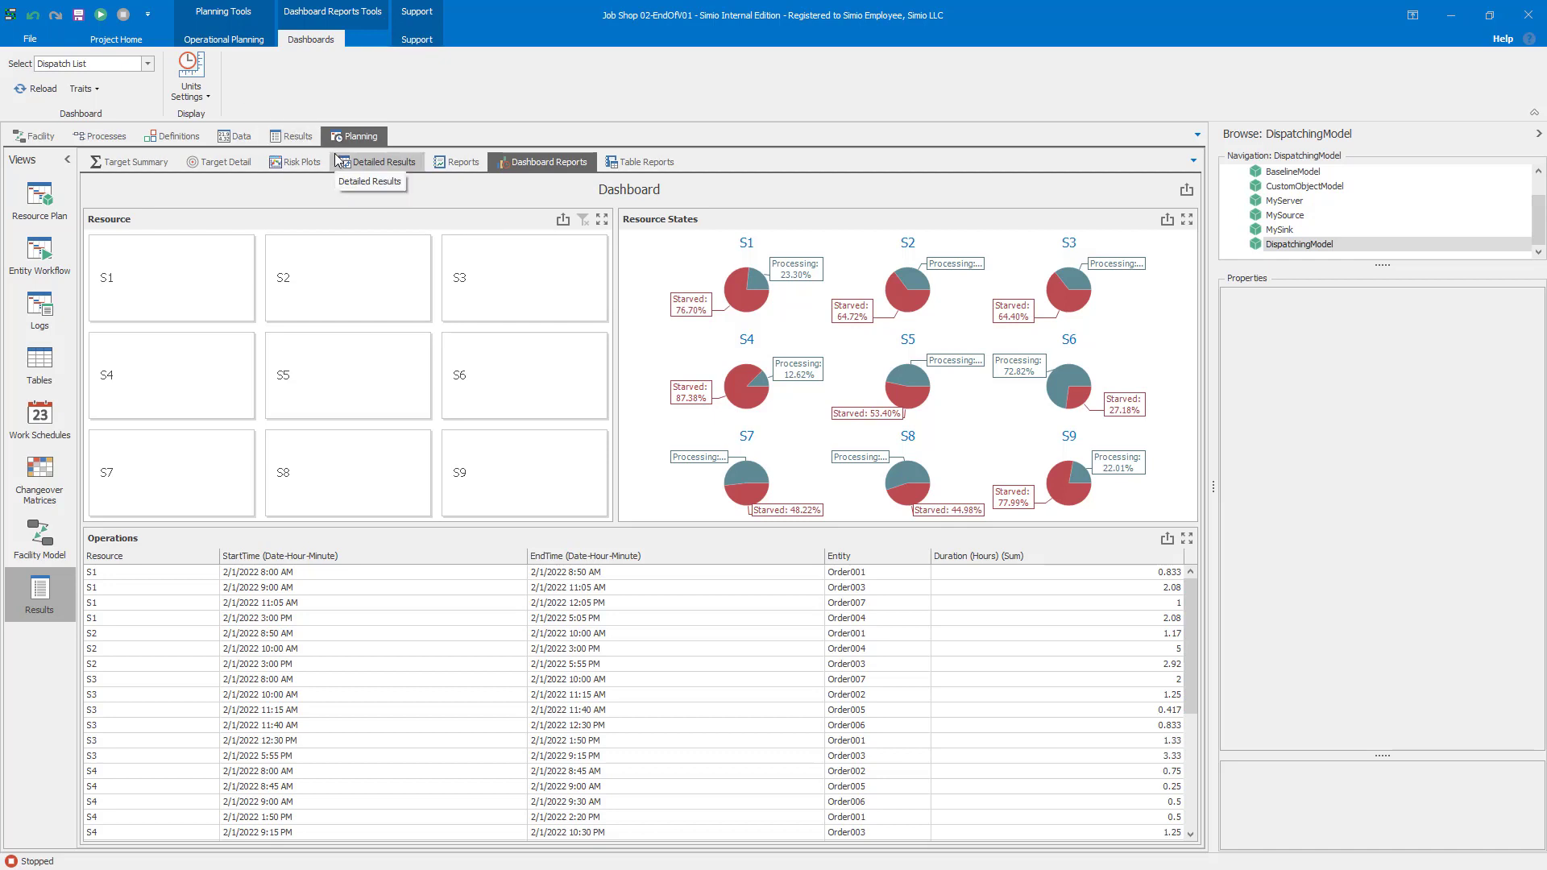
pyautogui.click(40, 201)
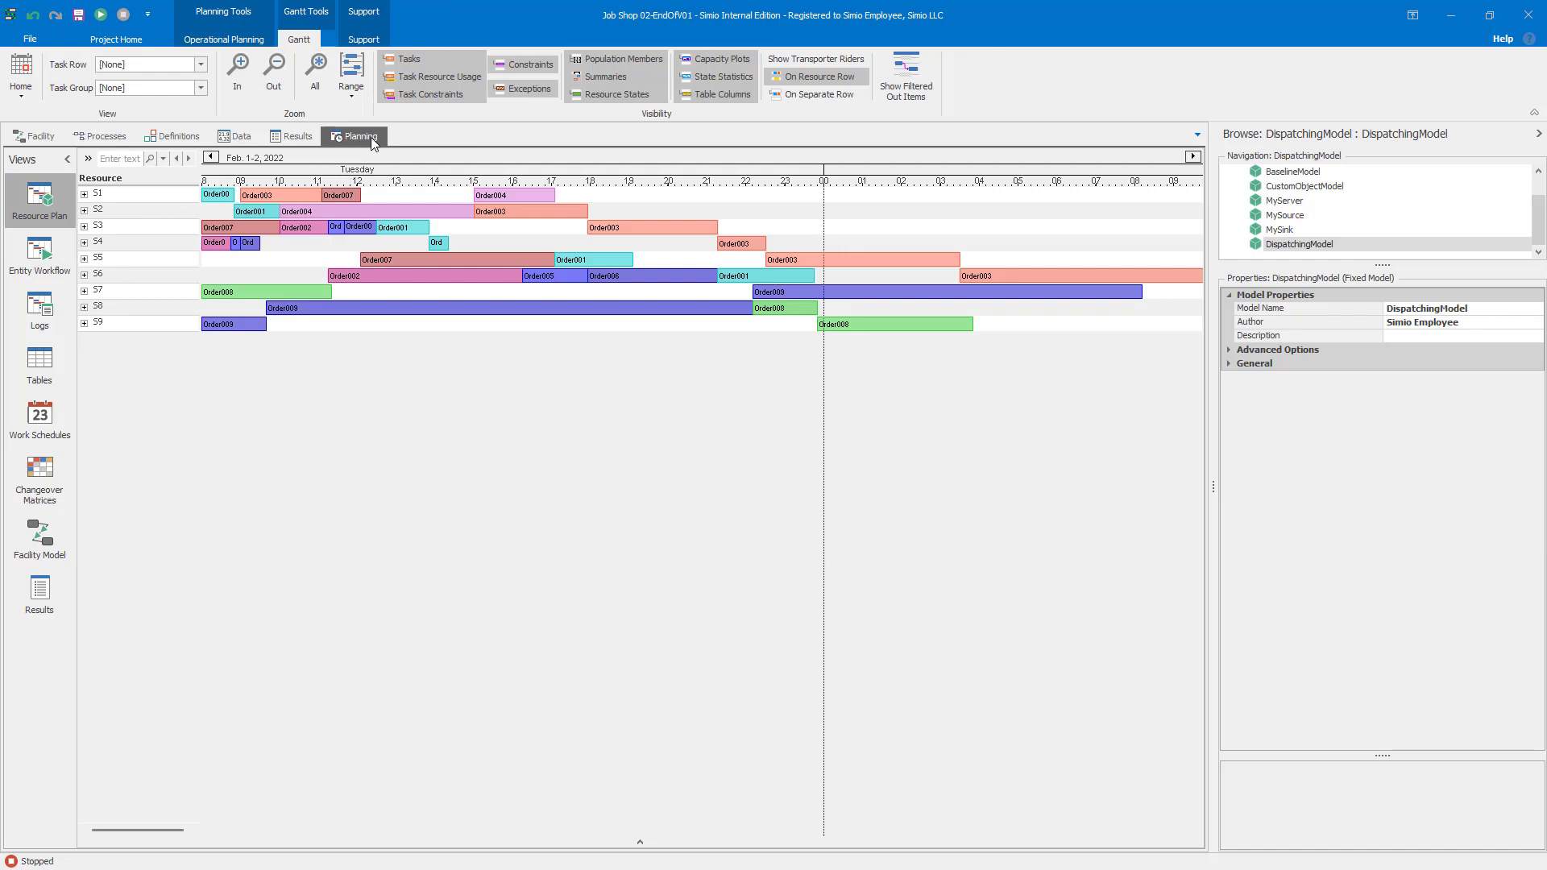
pyautogui.click(297, 138)
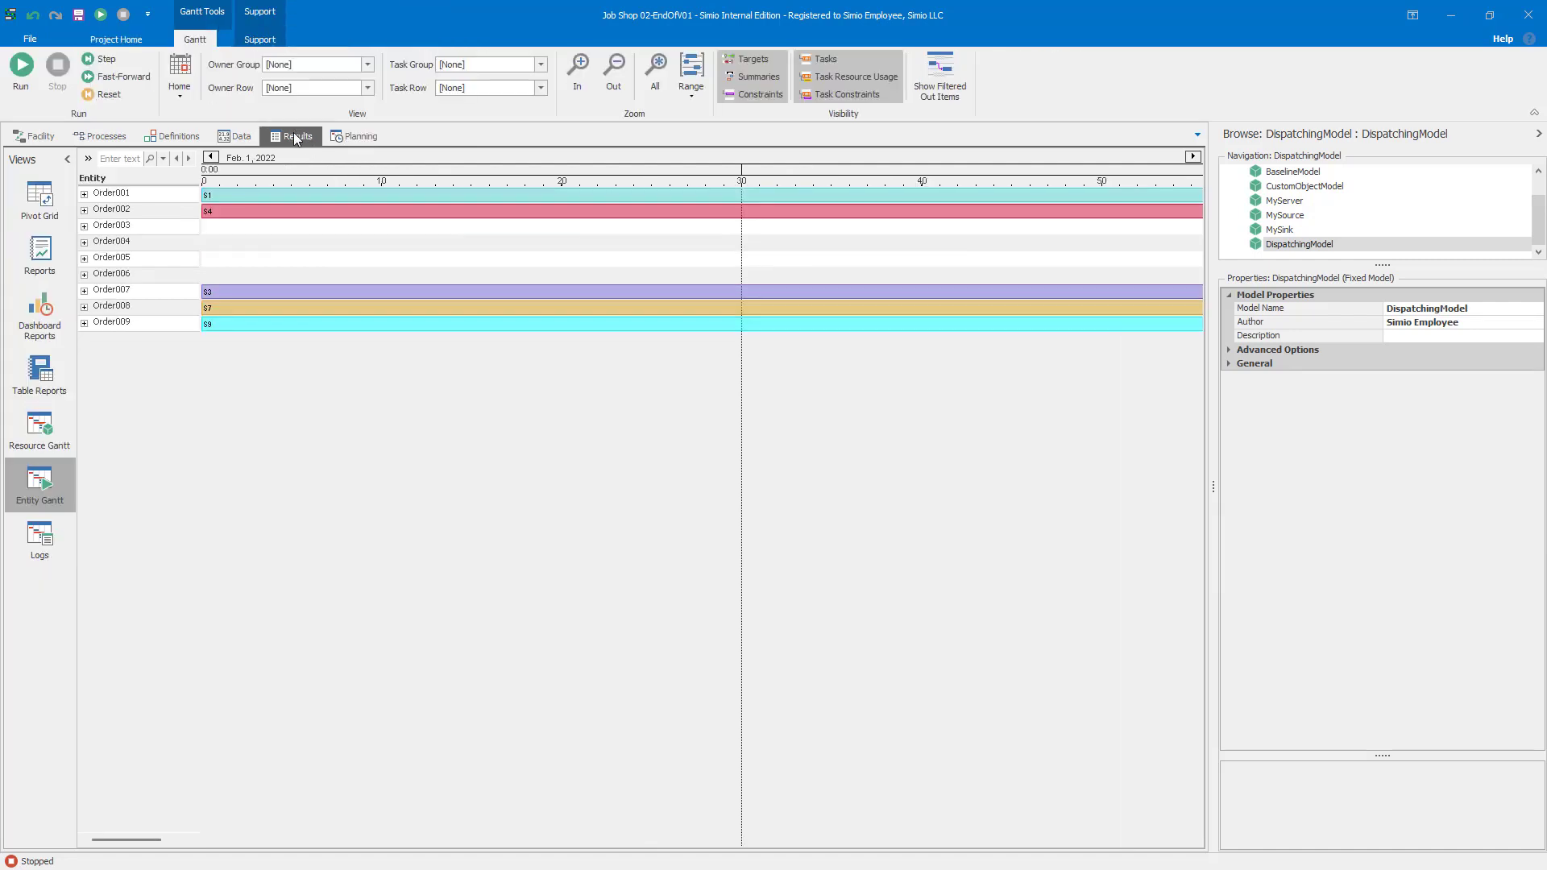
pyautogui.click(47, 425)
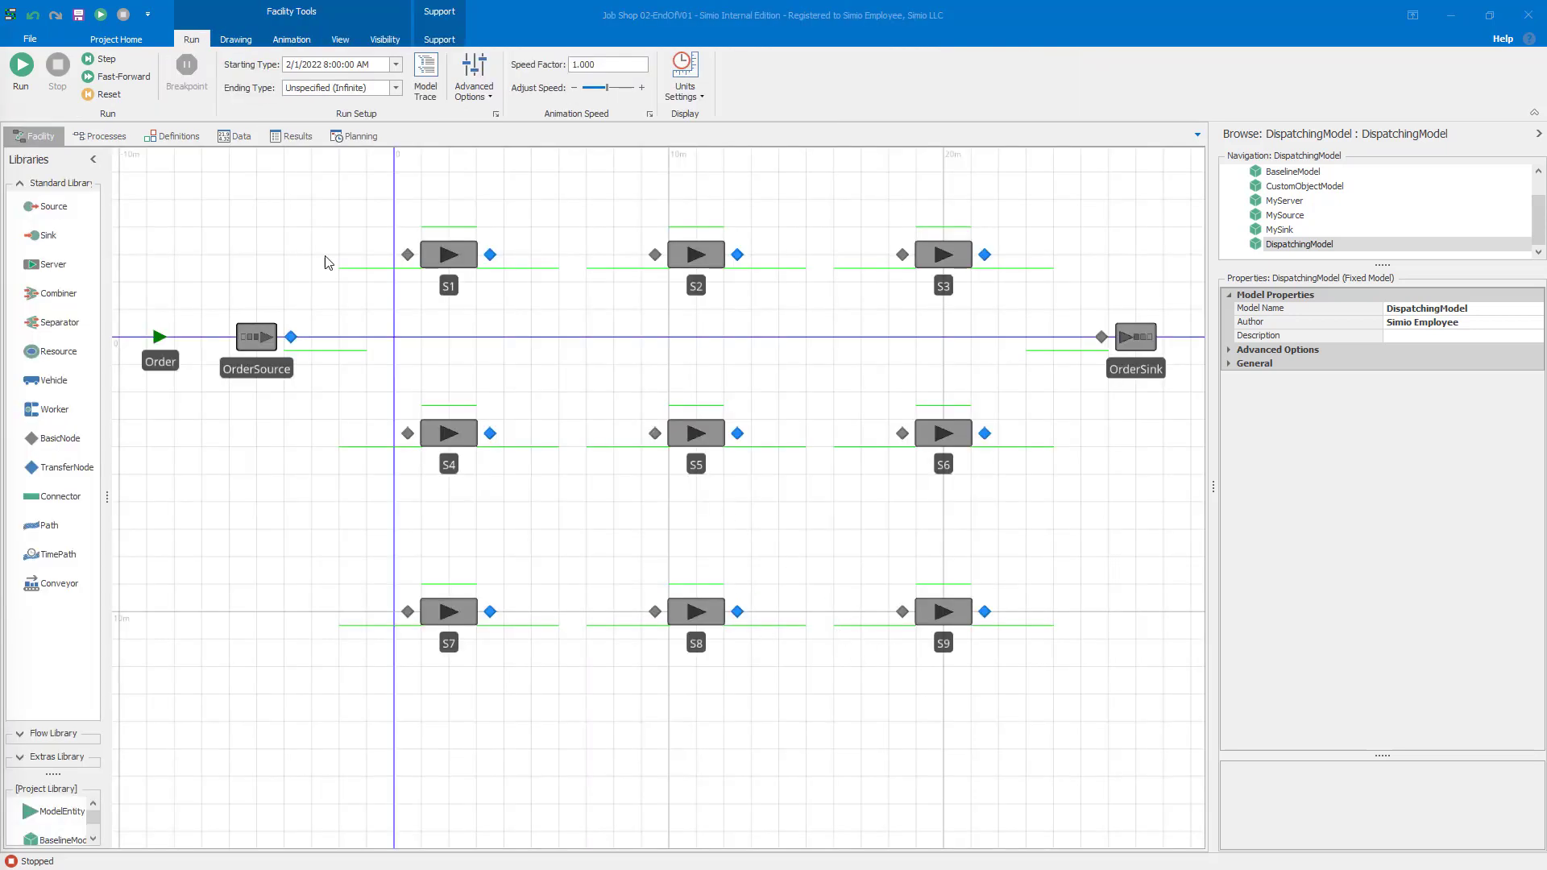
# Step: Switch from the Orders data table to Orders.csv in Excel and set ArrivalDTG to 2/1/2022 8:00 for every order
pyautogui.click(240, 137)
pyautogui.click(256, 161)
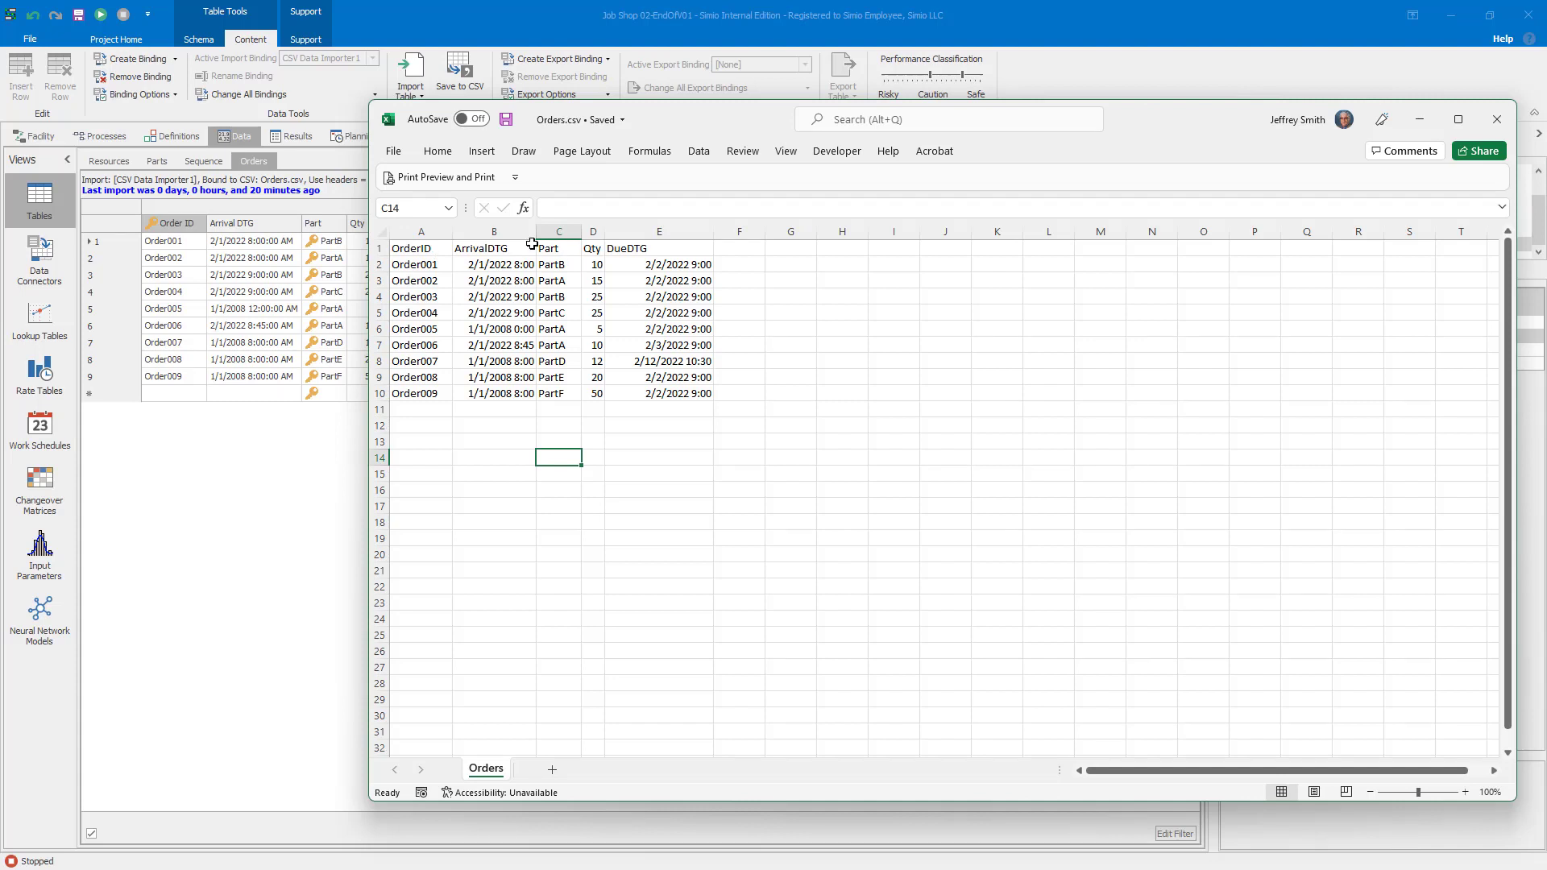
pyautogui.moveTo(536, 231); pyautogui.dragTo(550, 232)
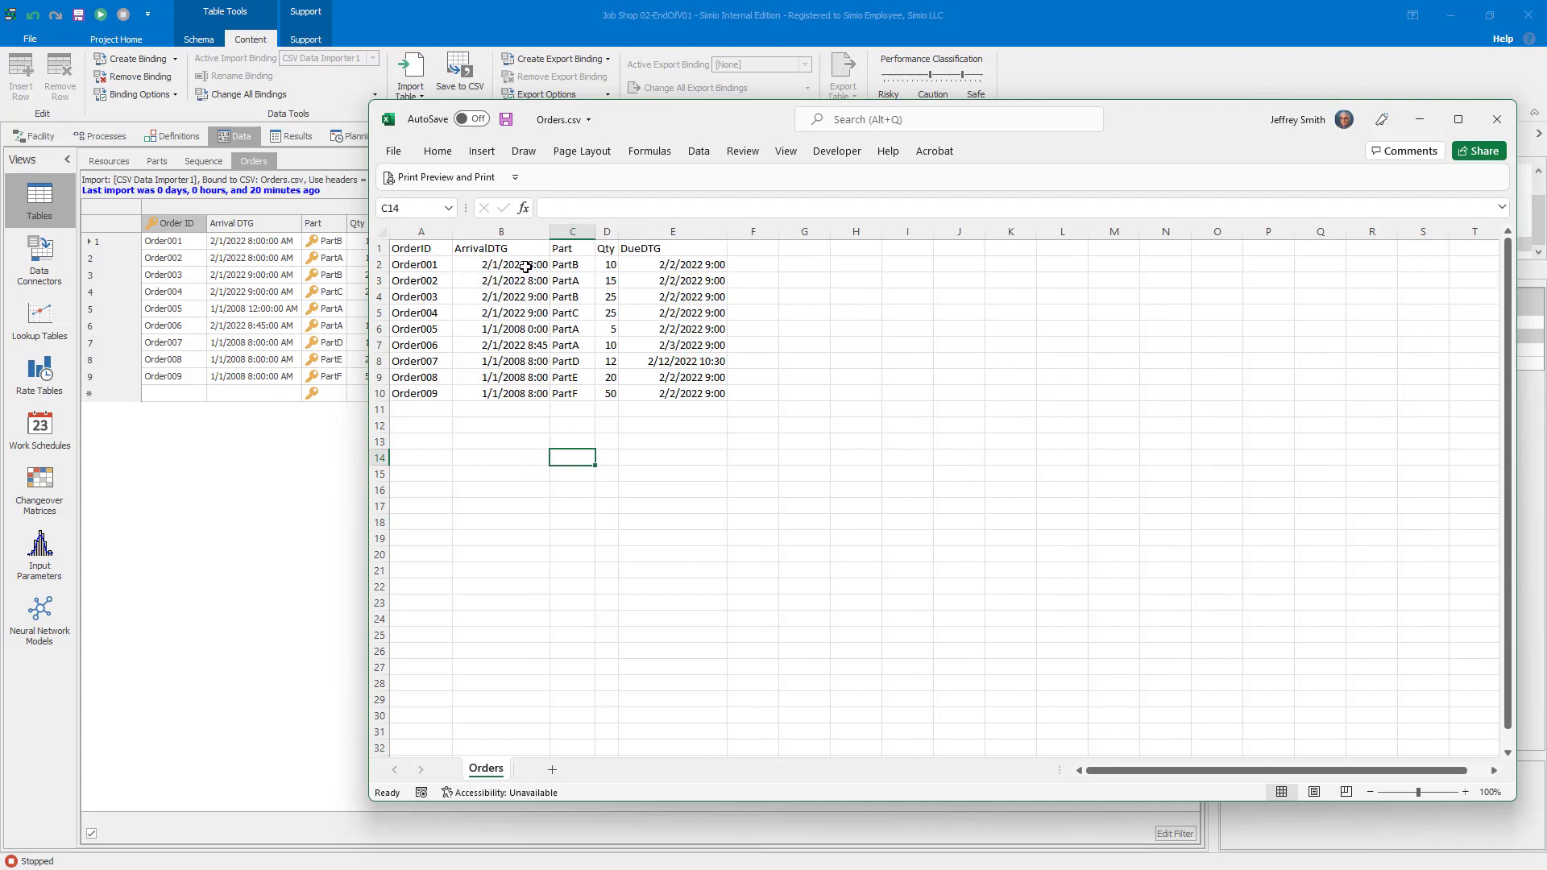
pyautogui.click(525, 266)
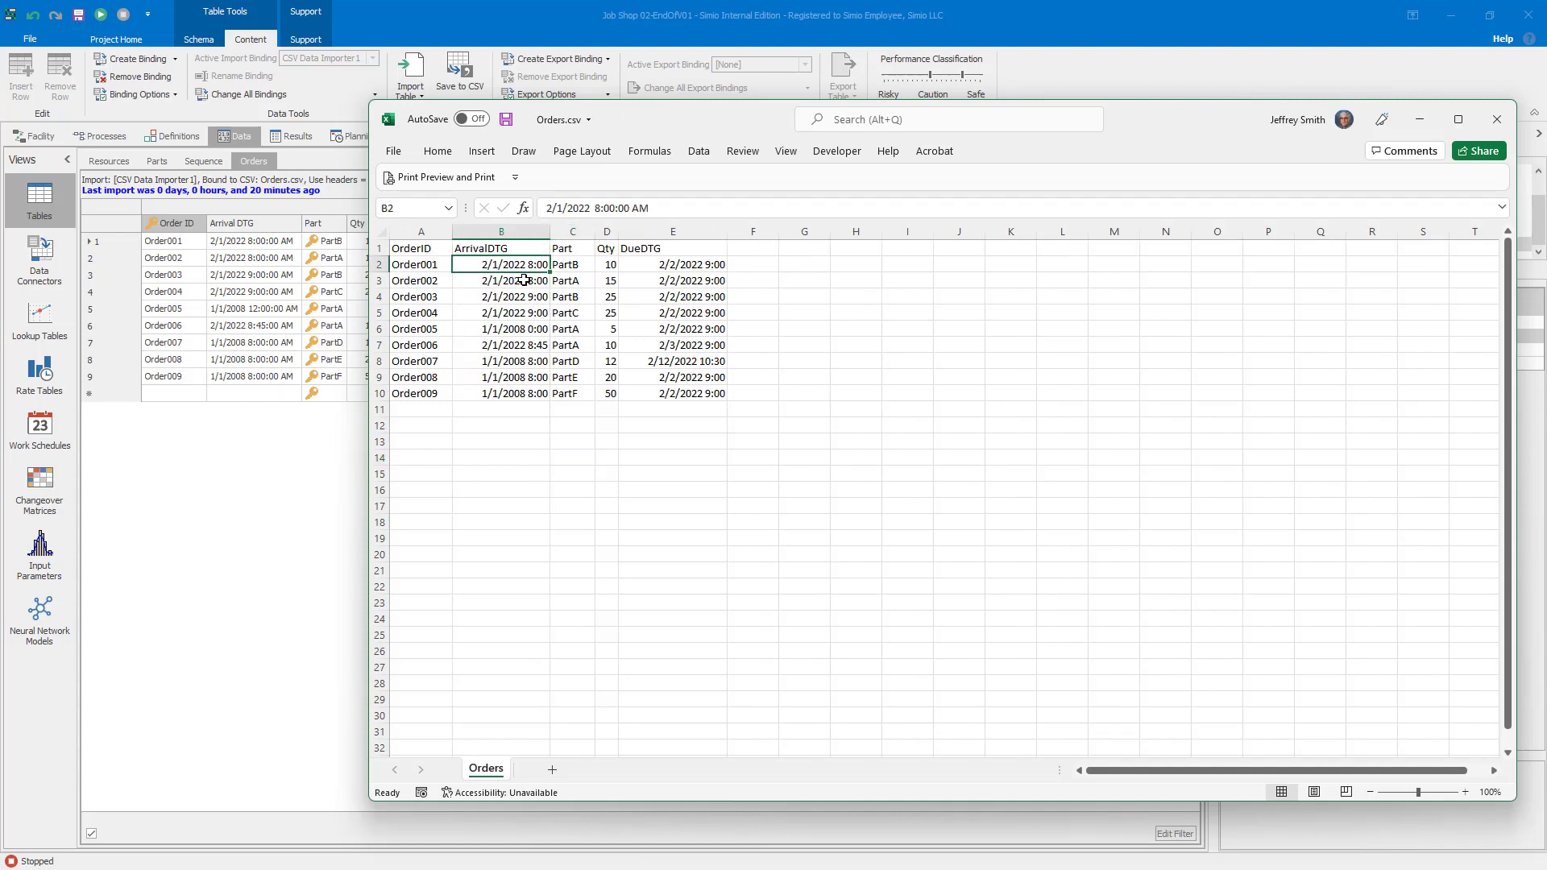
pyautogui.hotkey('ctrl', 'c')
pyautogui.moveTo(524, 280); pyautogui.dragTo(514, 394)
pyautogui.hotkey('ctrl', 'v')
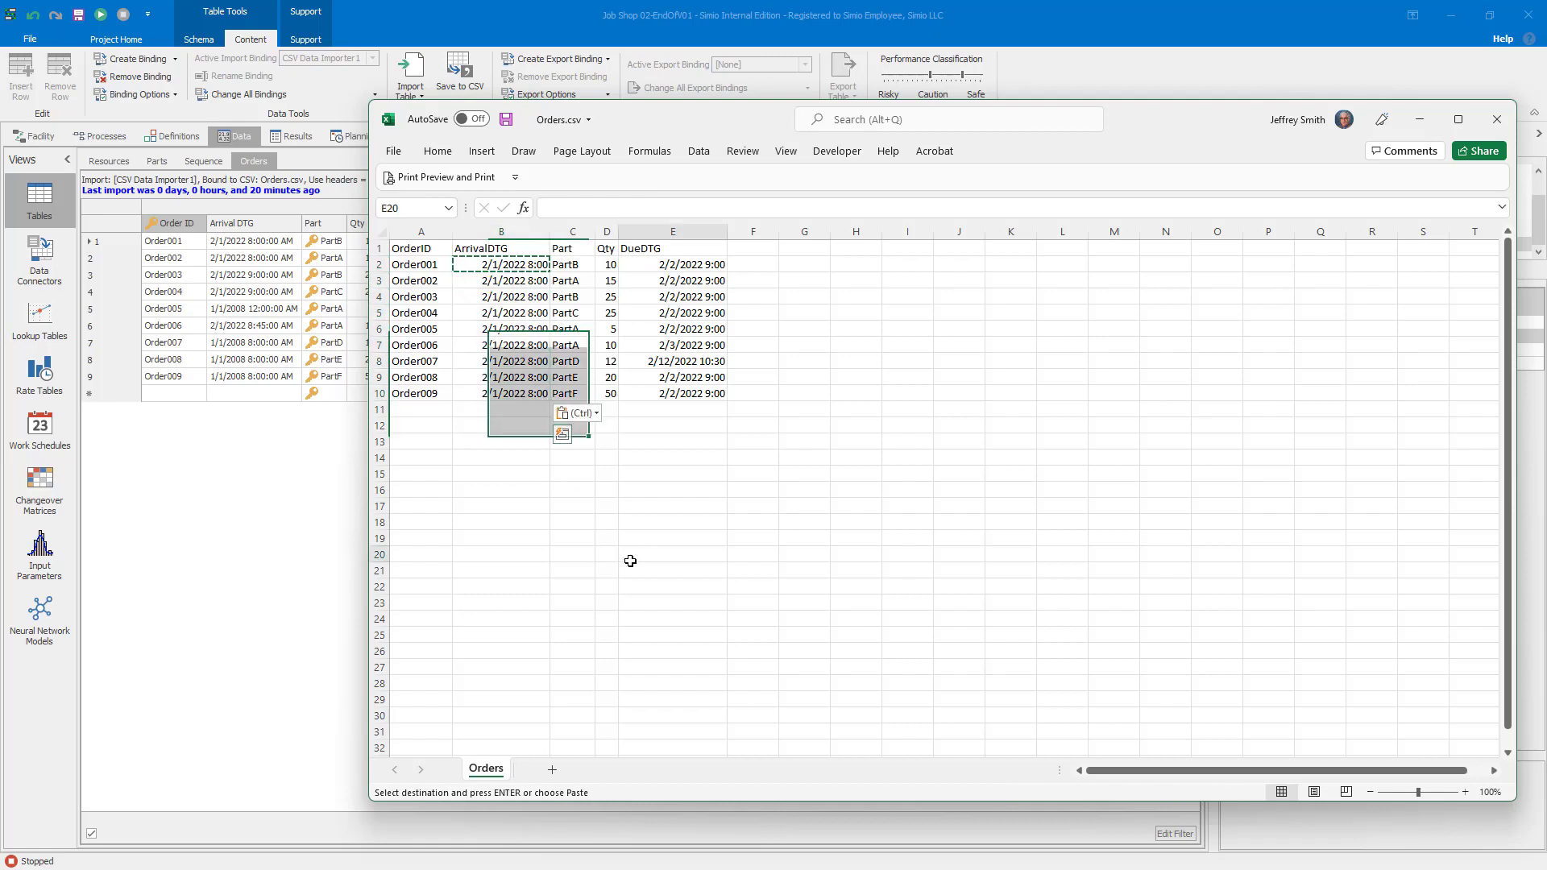
pyautogui.click(668, 555)
pyautogui.click(529, 466)
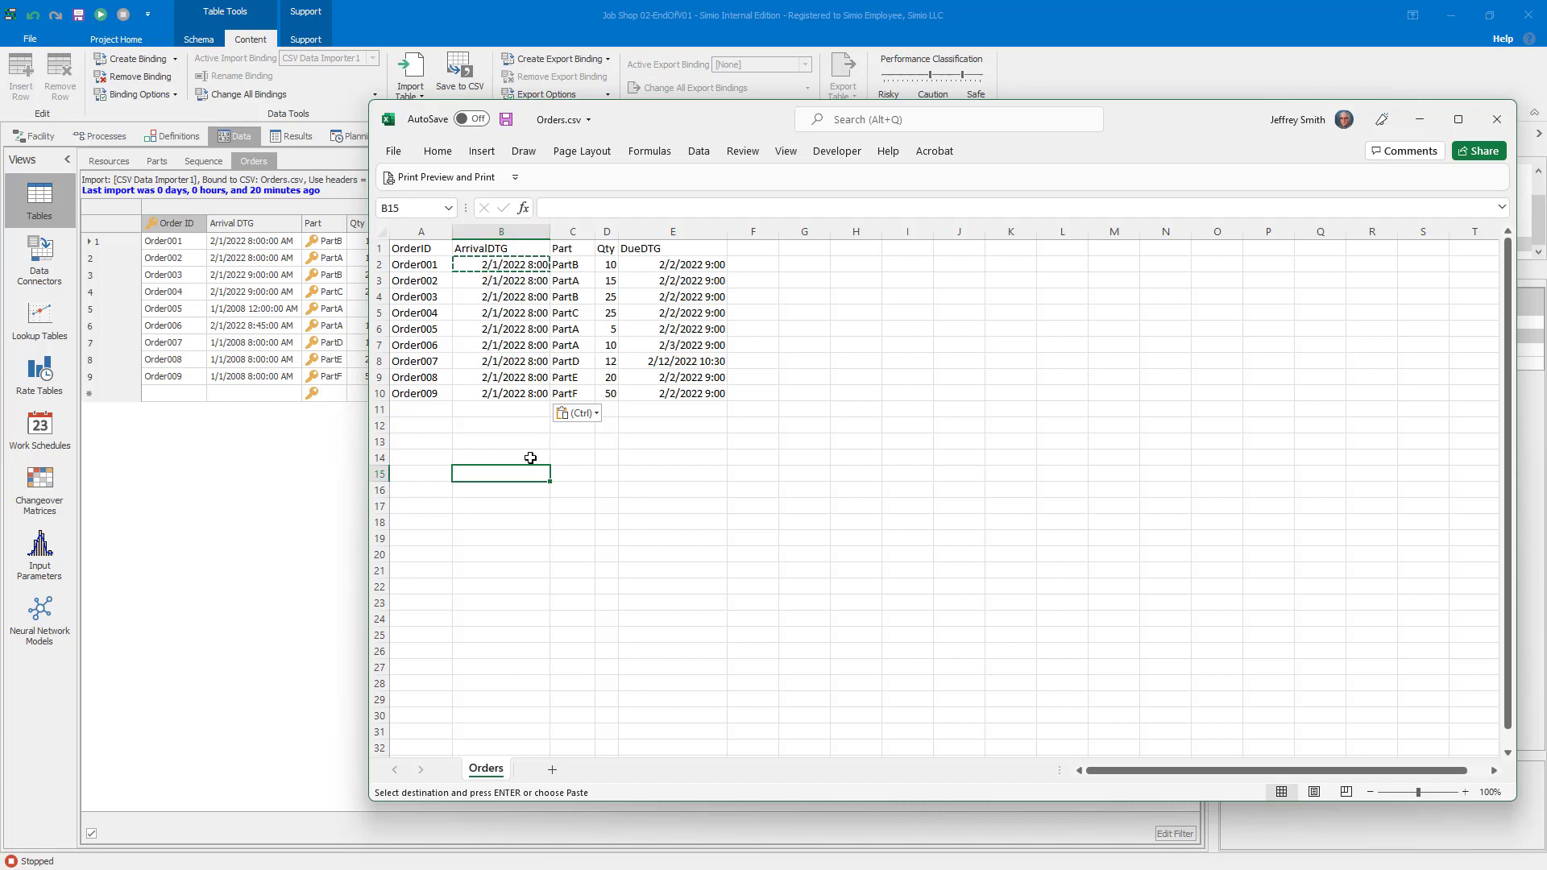
pyautogui.click(686, 519)
# Step: Save and close Orders.csv, and reimport it into the Orders table in Simio
pyautogui.click(506, 119)
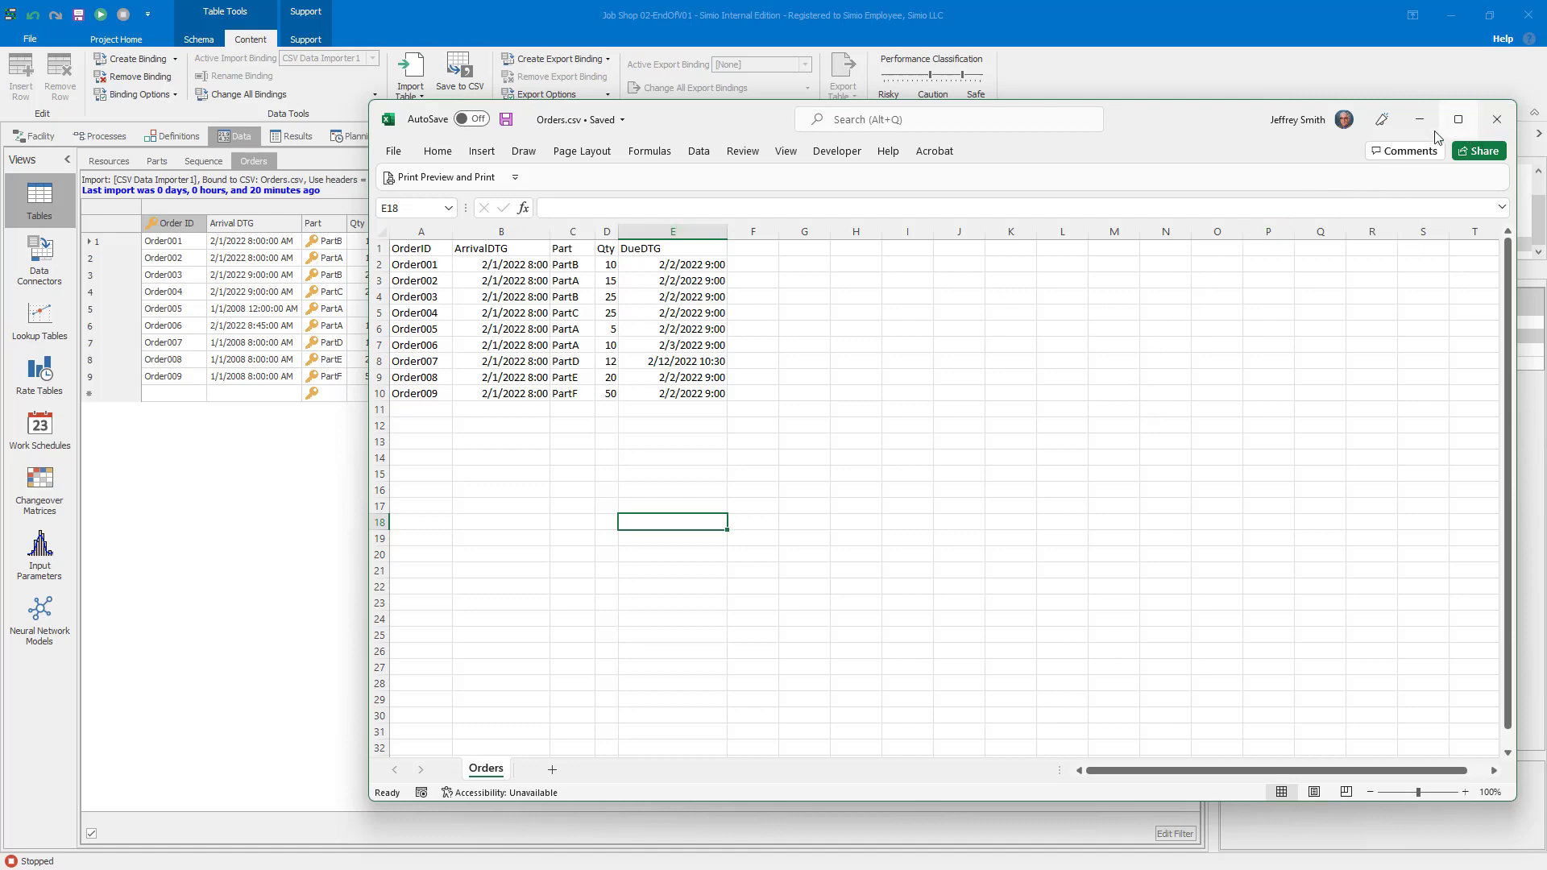
pyautogui.click(1497, 119)
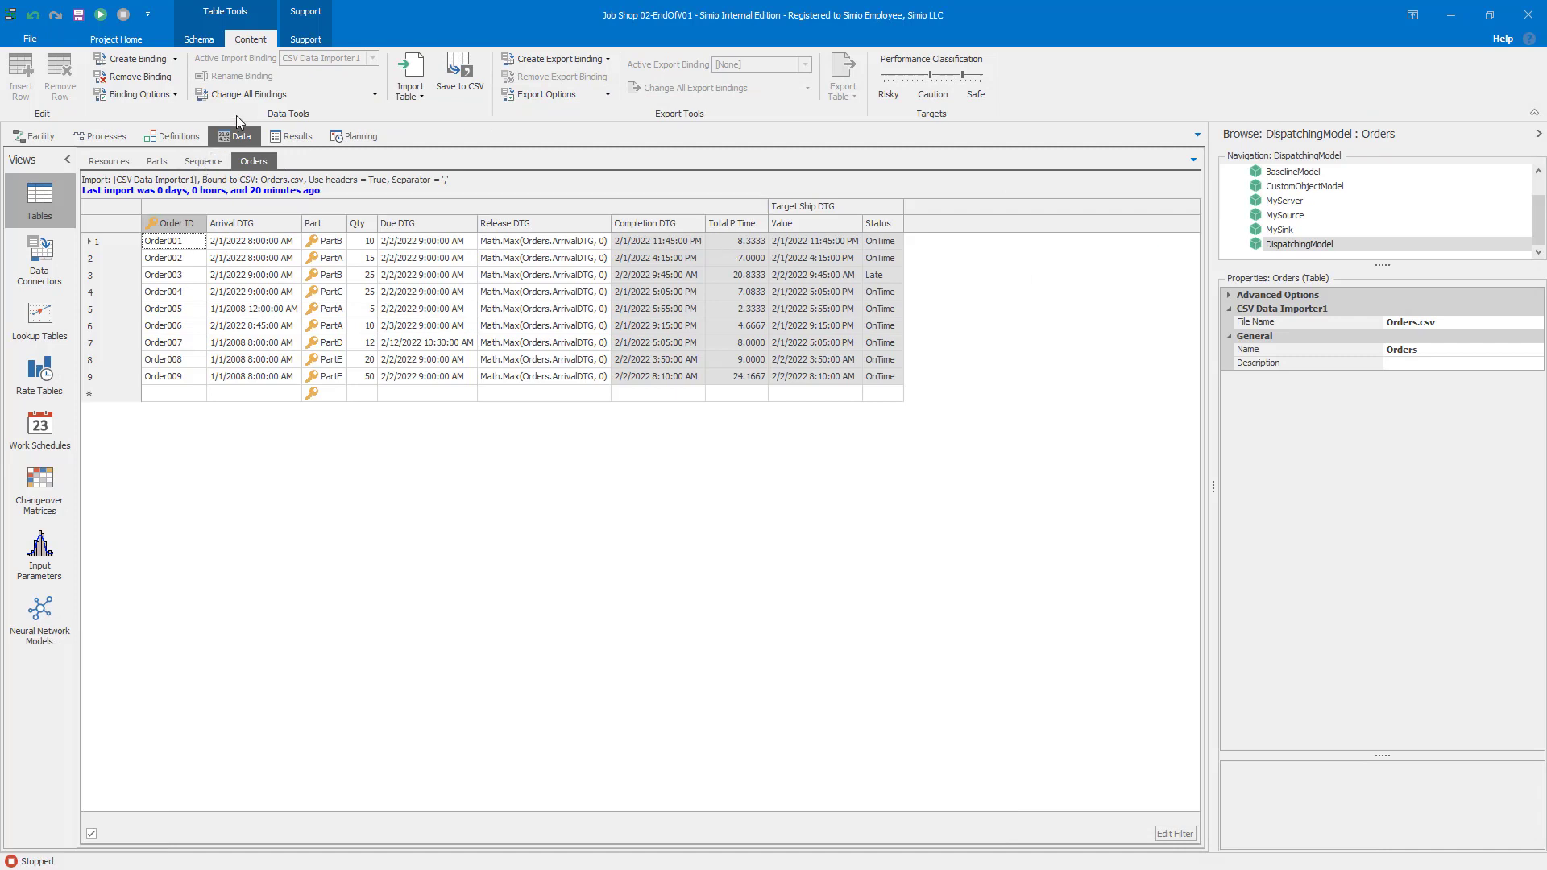
pyautogui.click(411, 66)
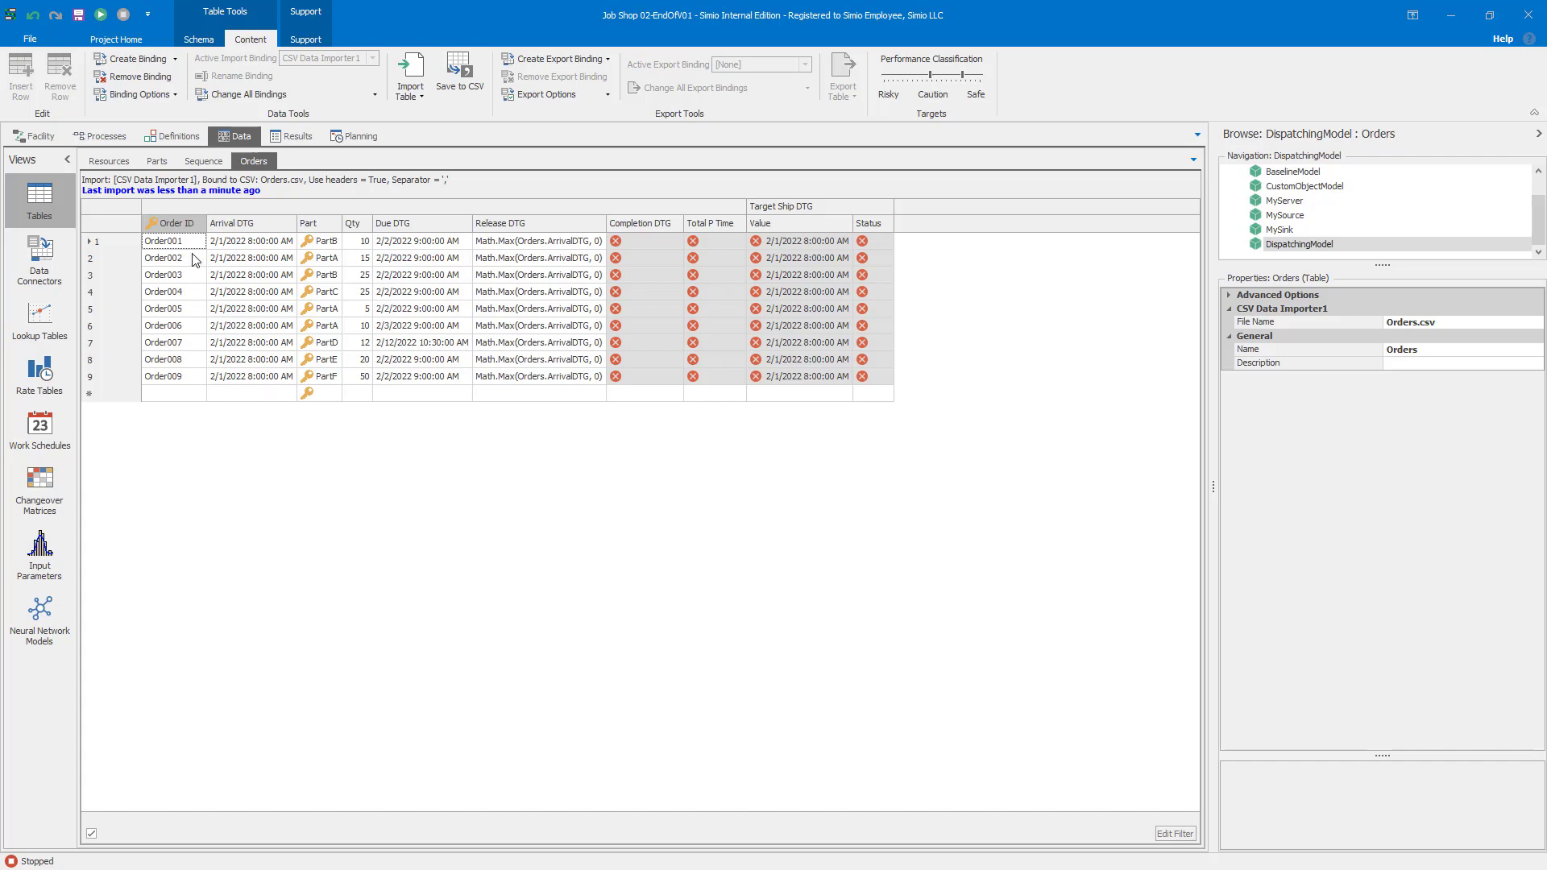
# Step: Examine the process logic properties of server S1 in the facility layout
pyautogui.click(53, 137)
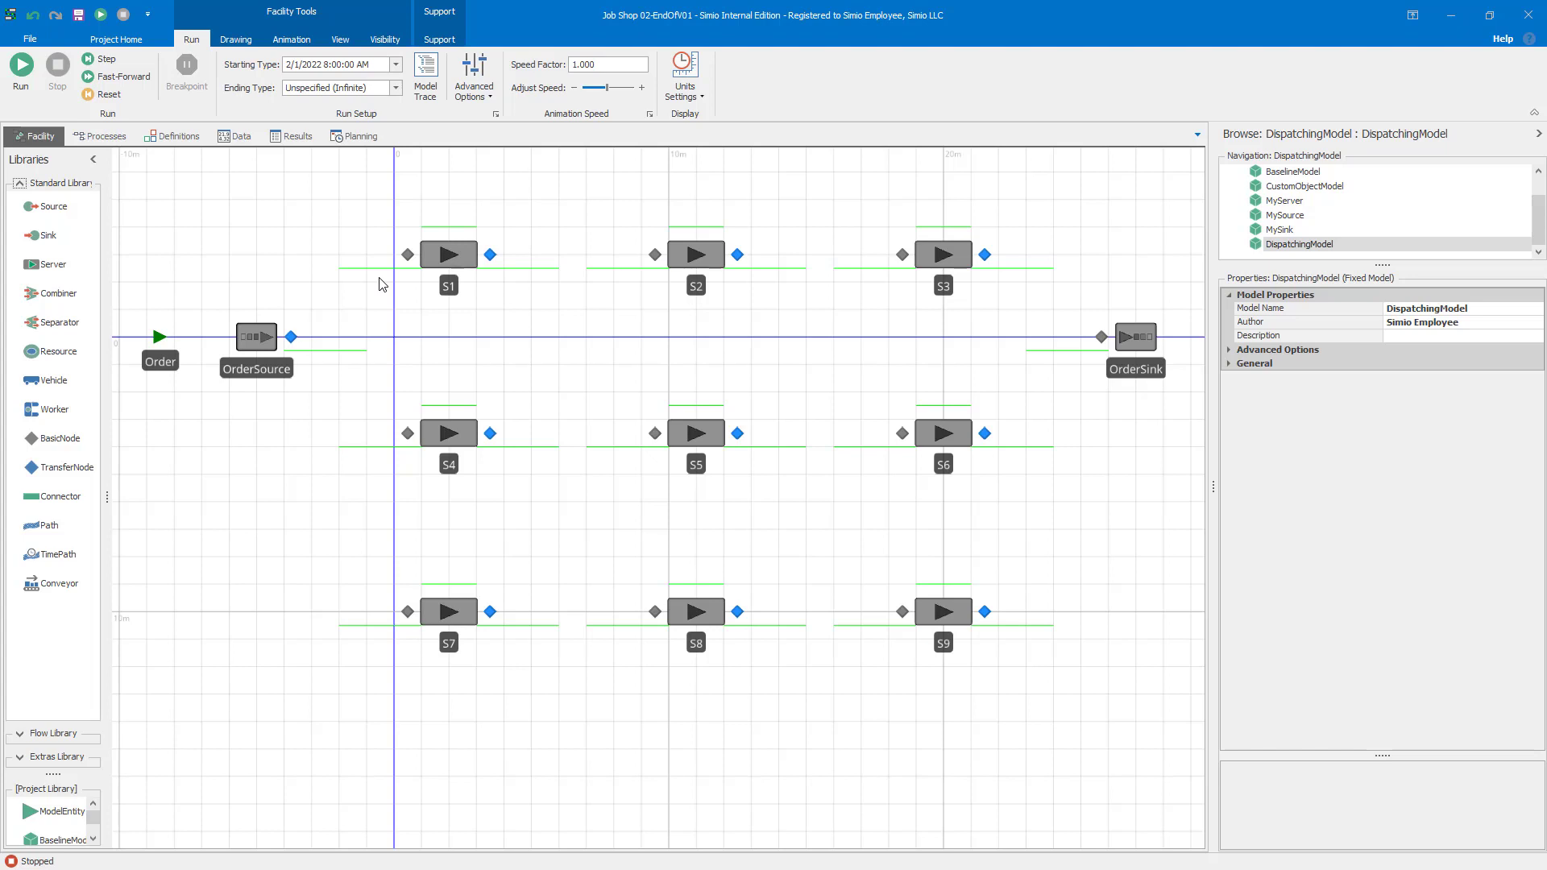
pyautogui.click(459, 262)
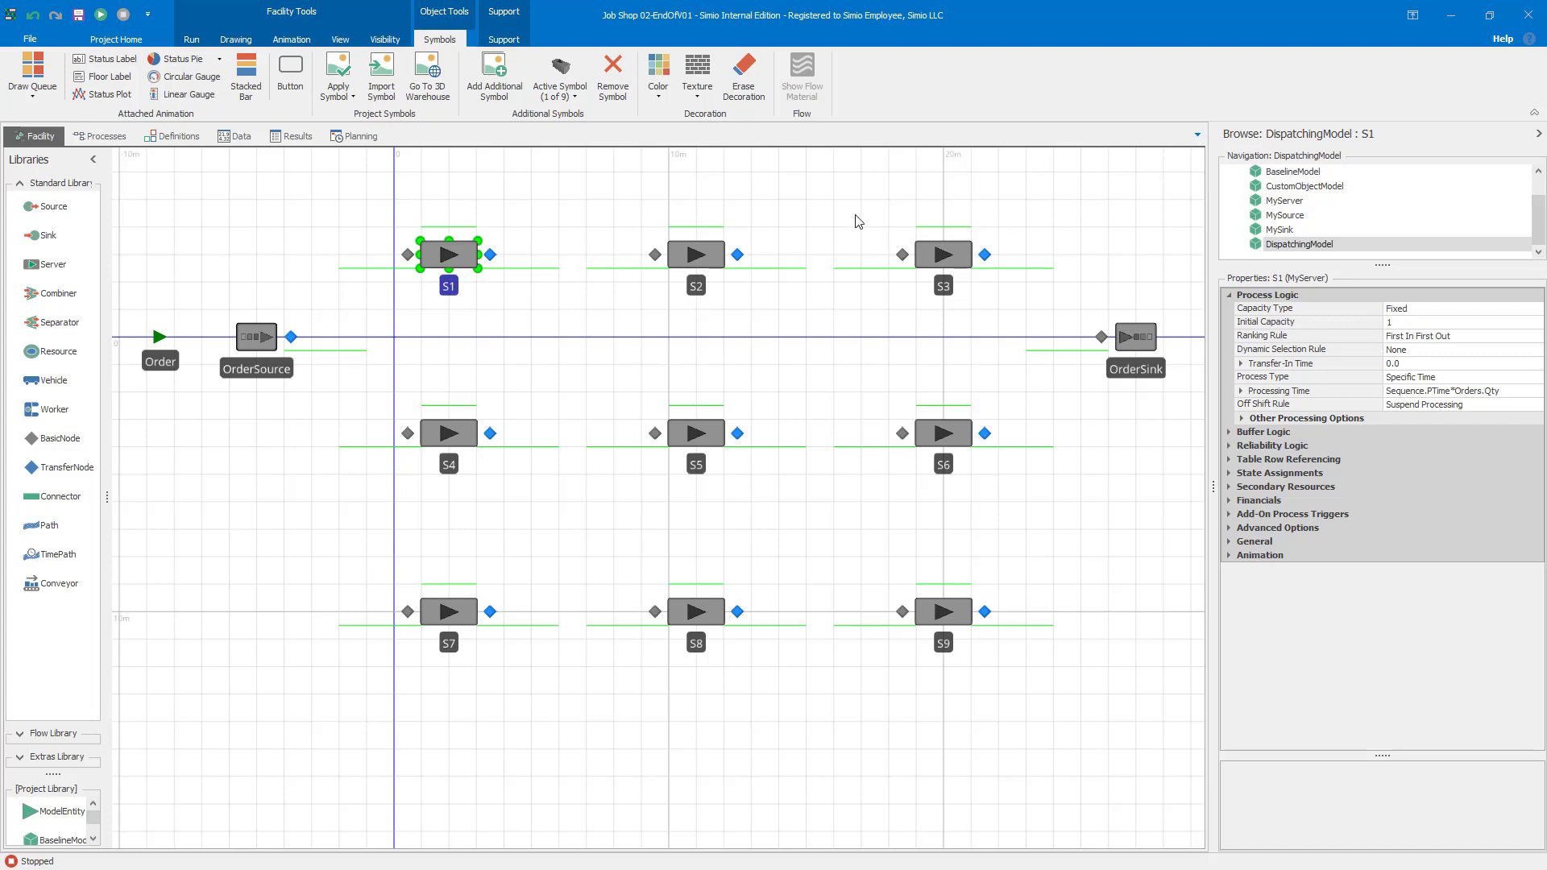
pyautogui.moveTo(840, 206); pyautogui.dragTo(846, 228)
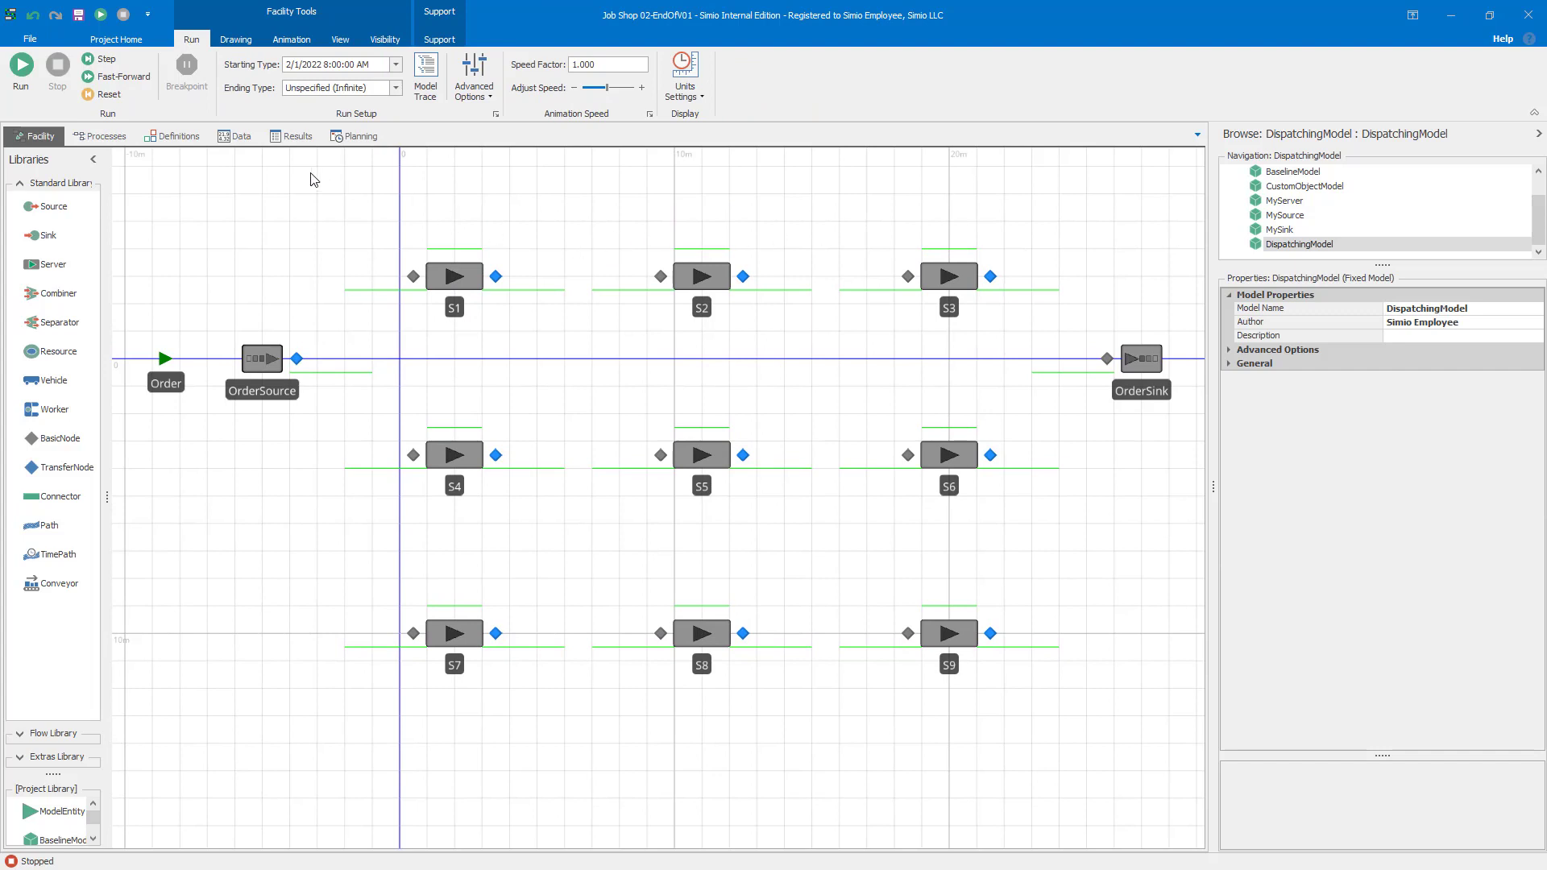
# Step: Create the operational plan again from the updated order arrivals
pyautogui.click(359, 139)
pyautogui.click(223, 39)
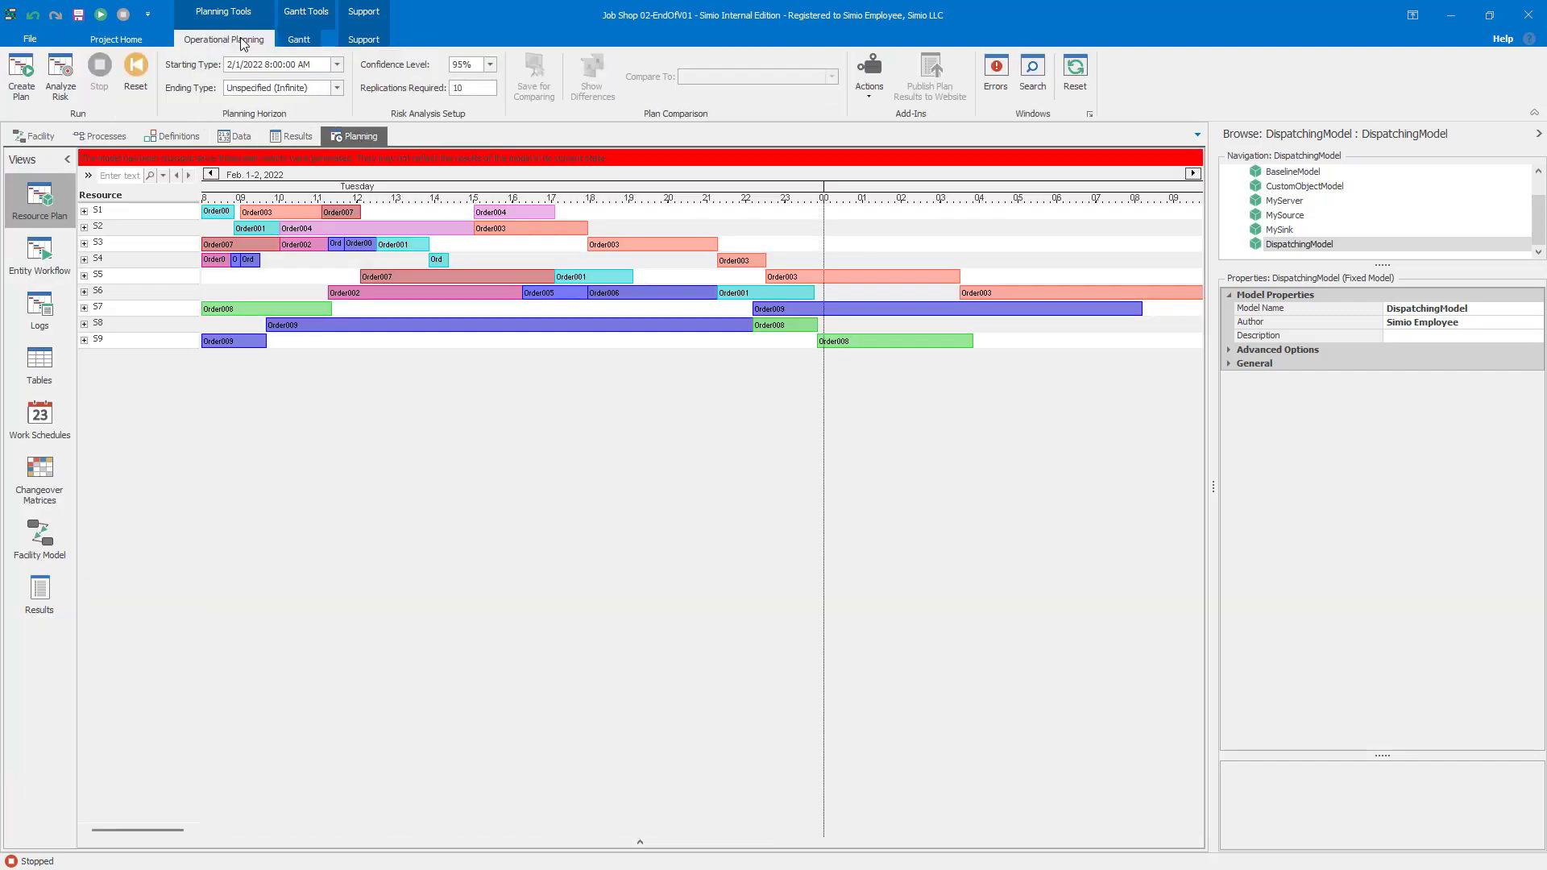
pyautogui.click(25, 81)
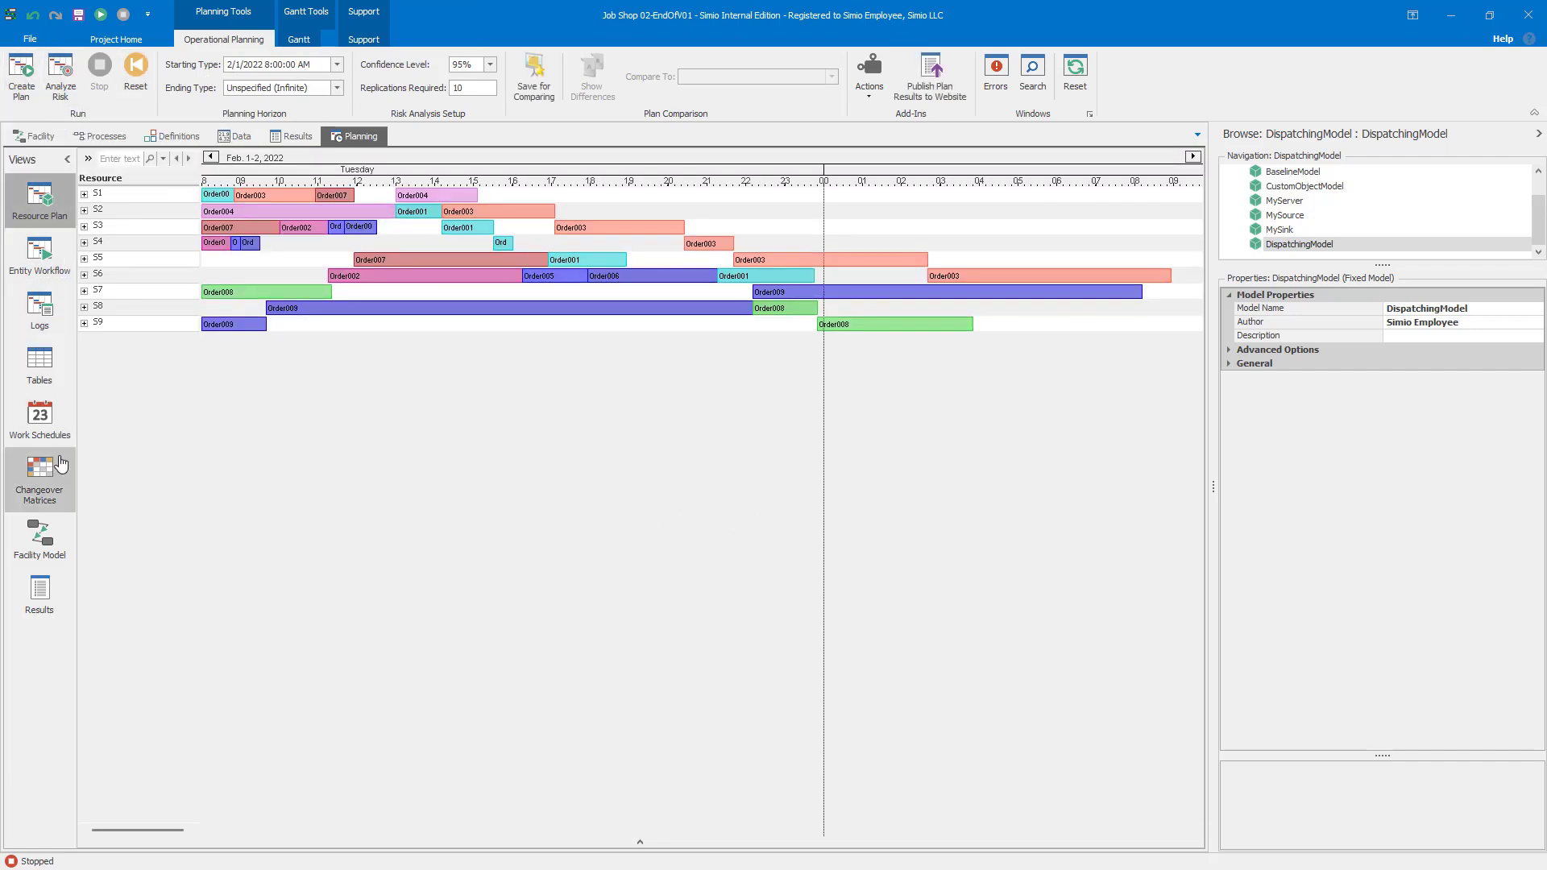
# Step: Check the new plan's Dispatch List dashboard in the planning results and switch to the Makespan dashboard
pyautogui.click(39, 595)
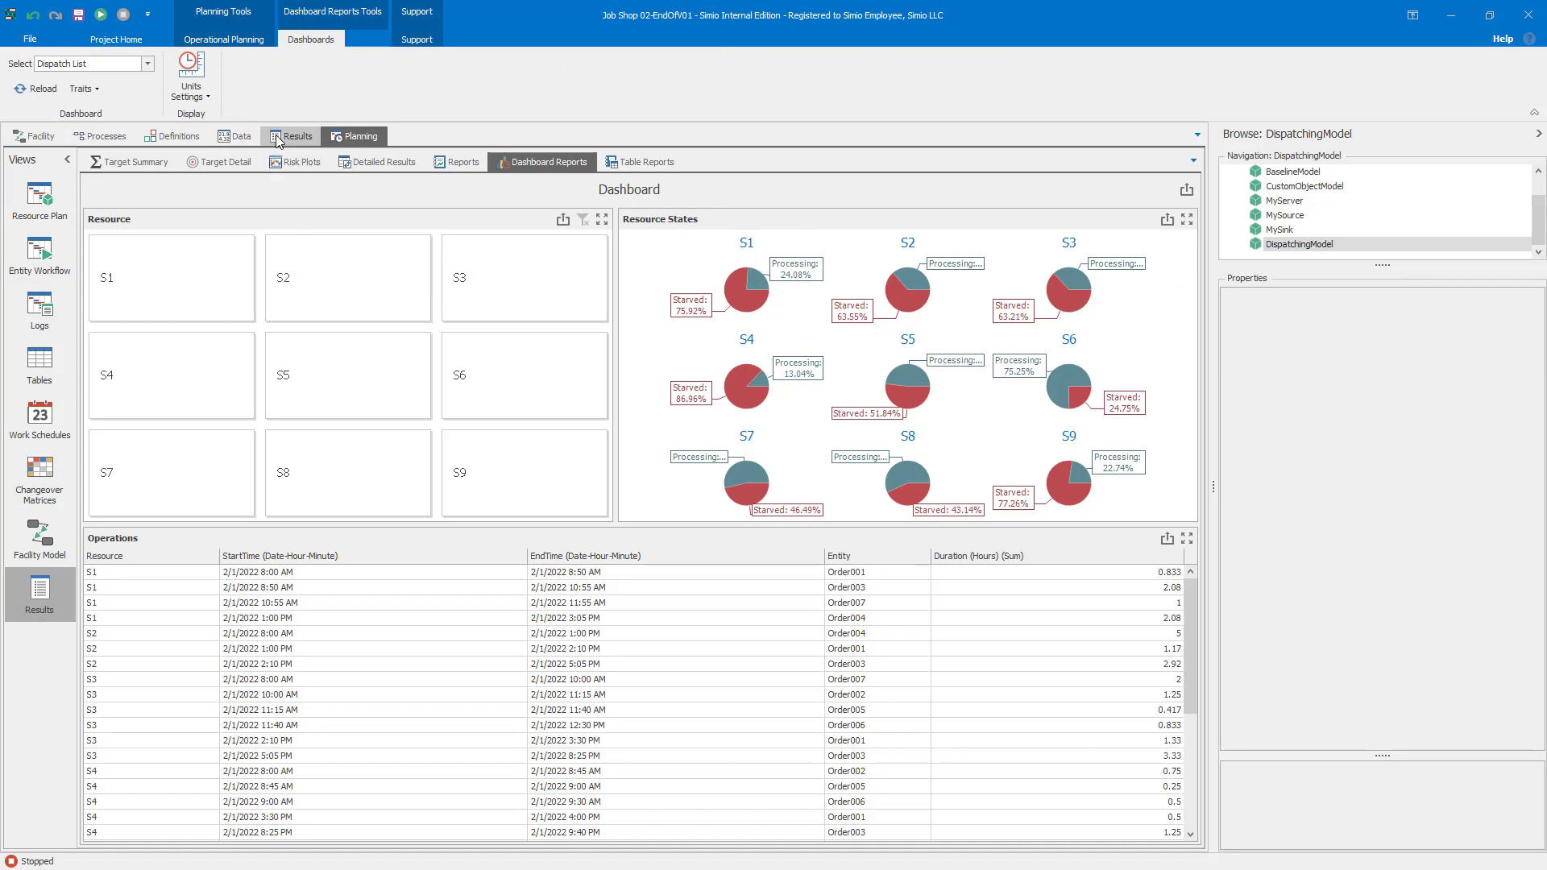
pyautogui.click(147, 67)
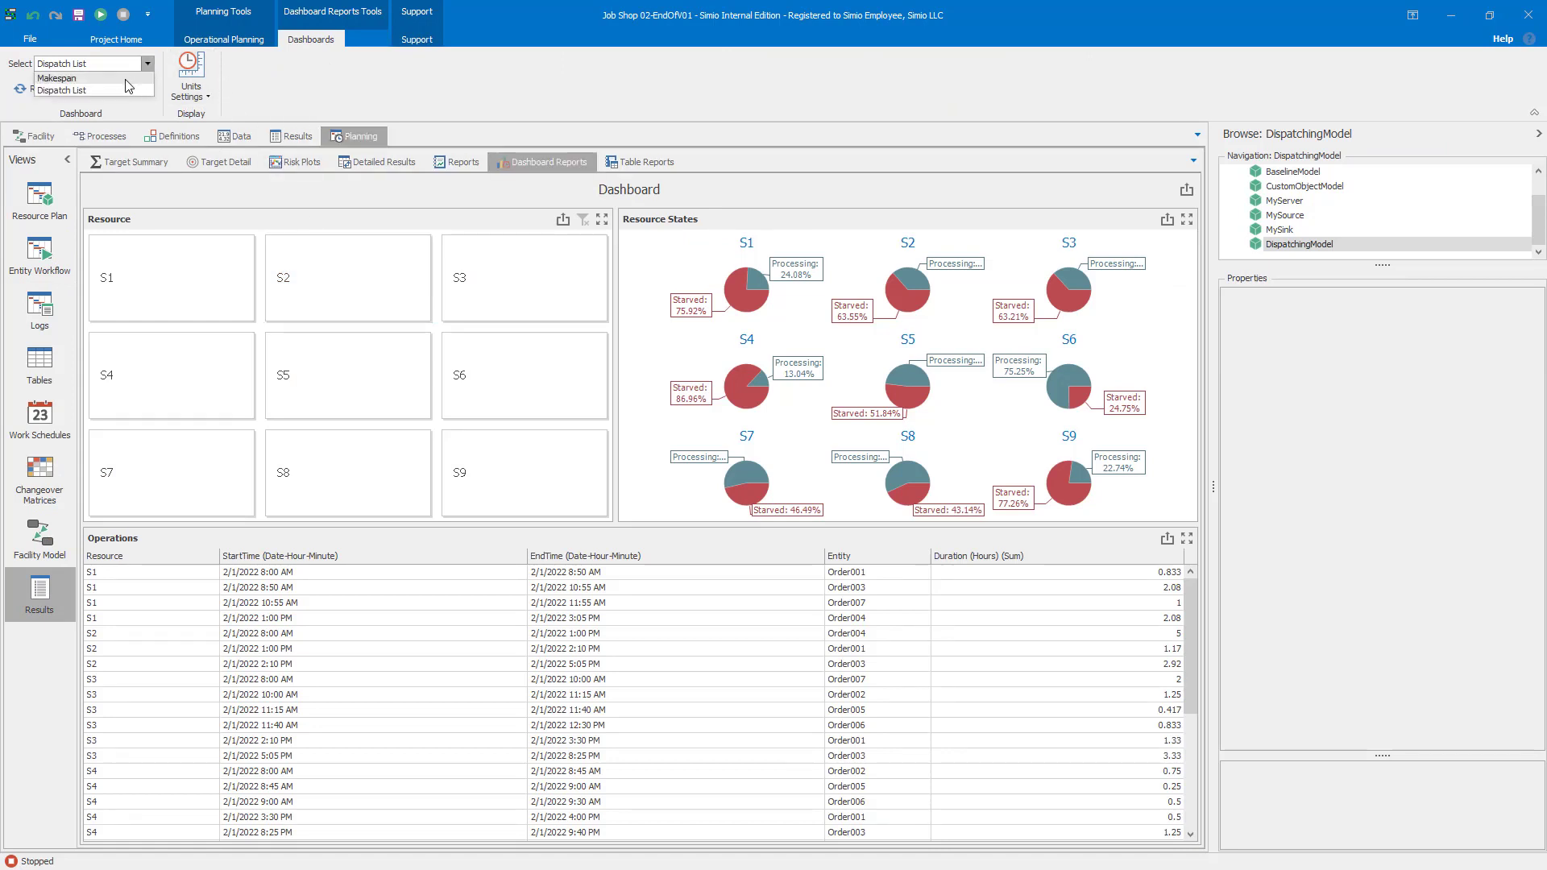
pyautogui.click(129, 84)
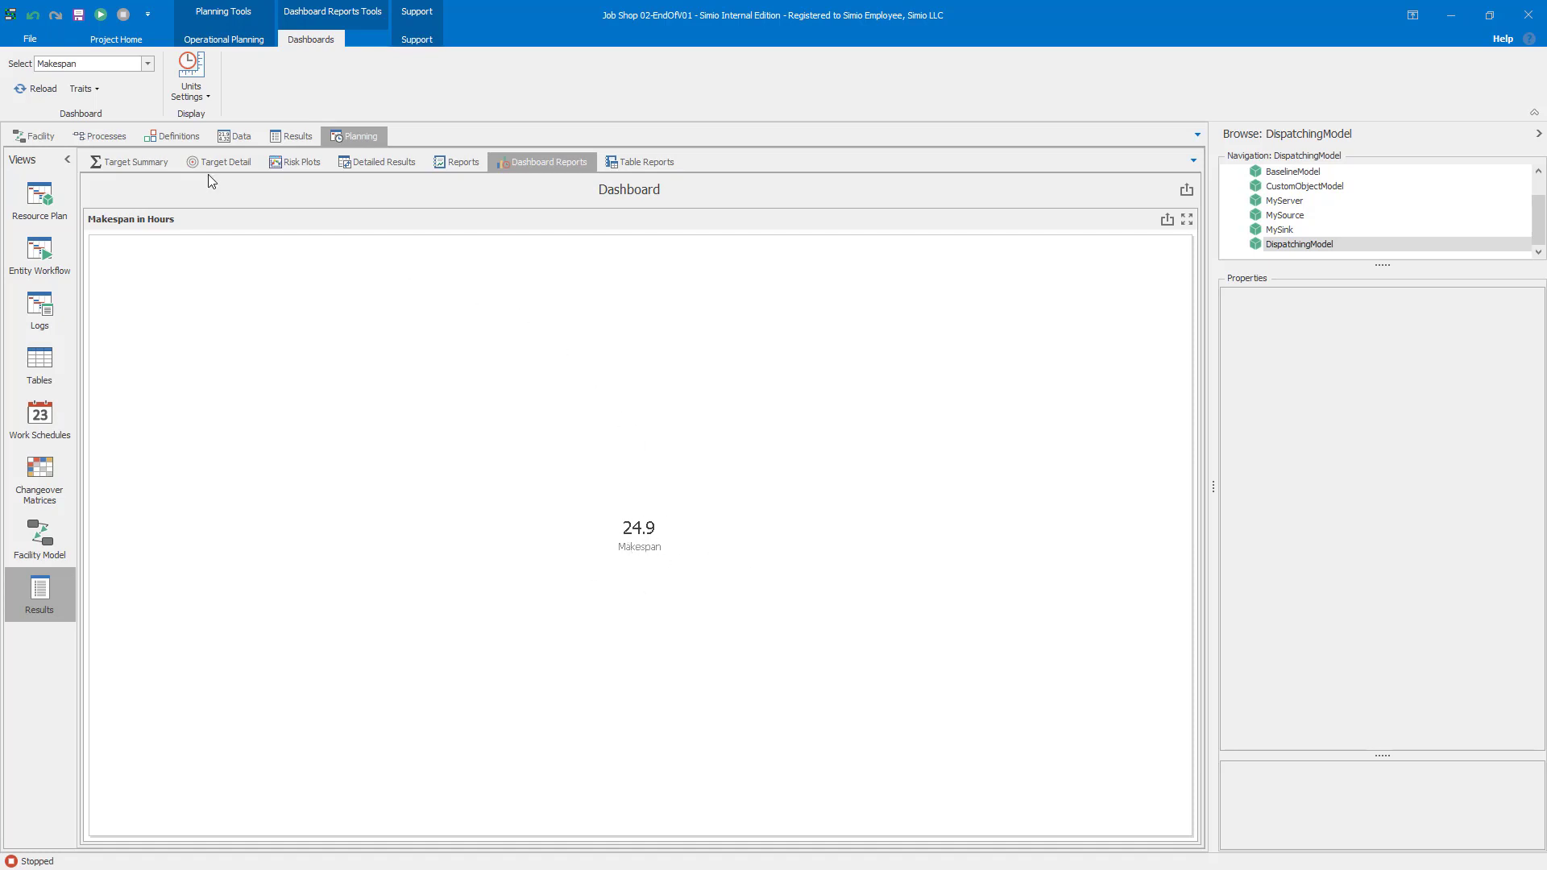
# Step: Examine server S1's properties alongside the Orders and Parts tables for data usable in a ranking rule
pyautogui.click(36, 136)
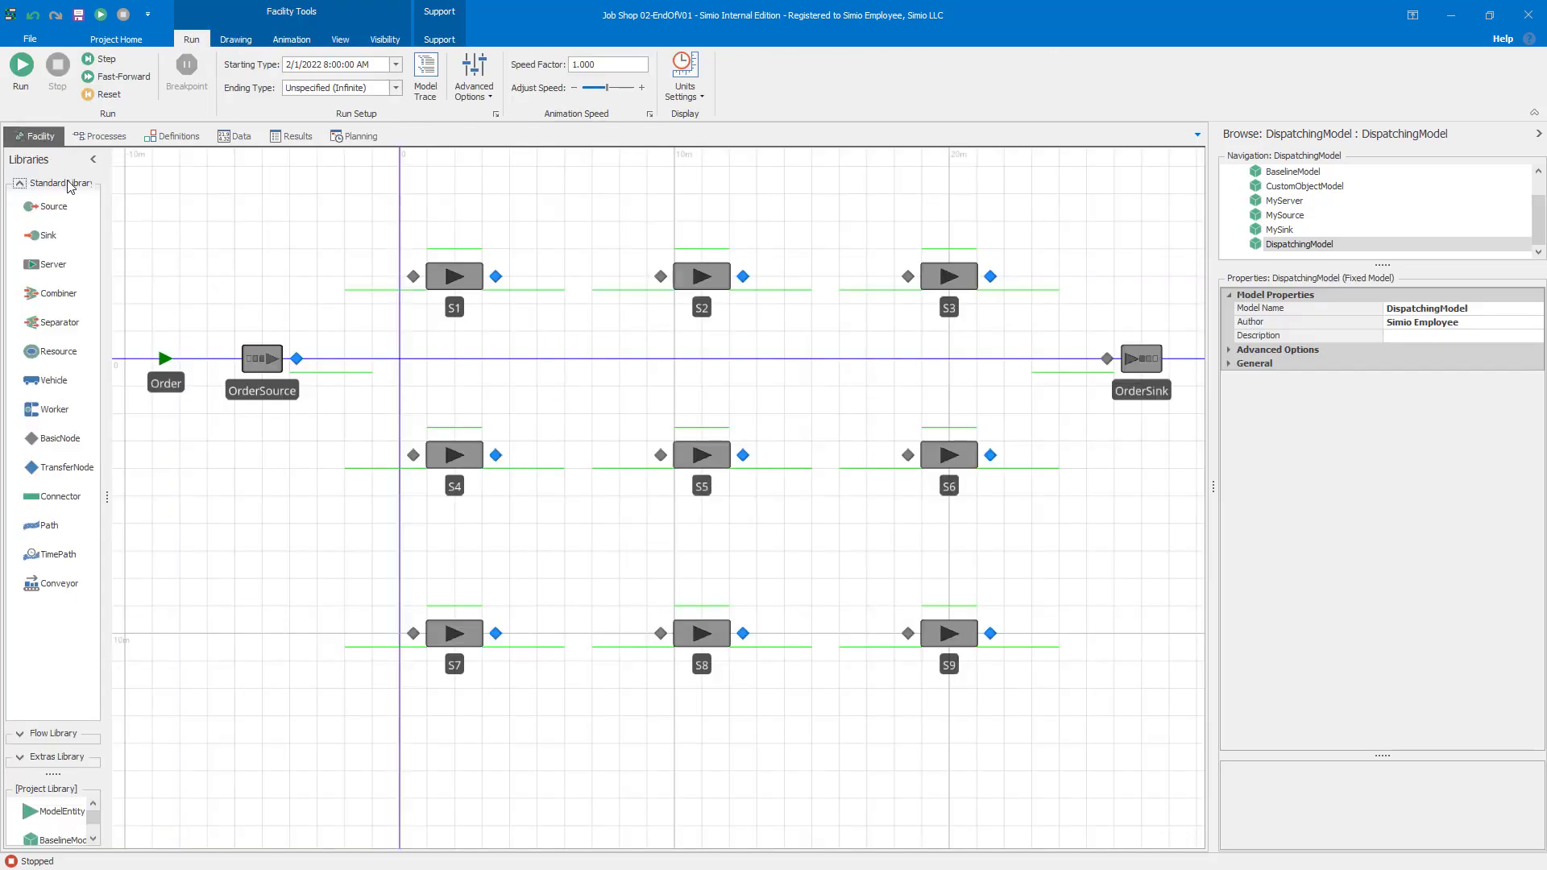
pyautogui.click(457, 283)
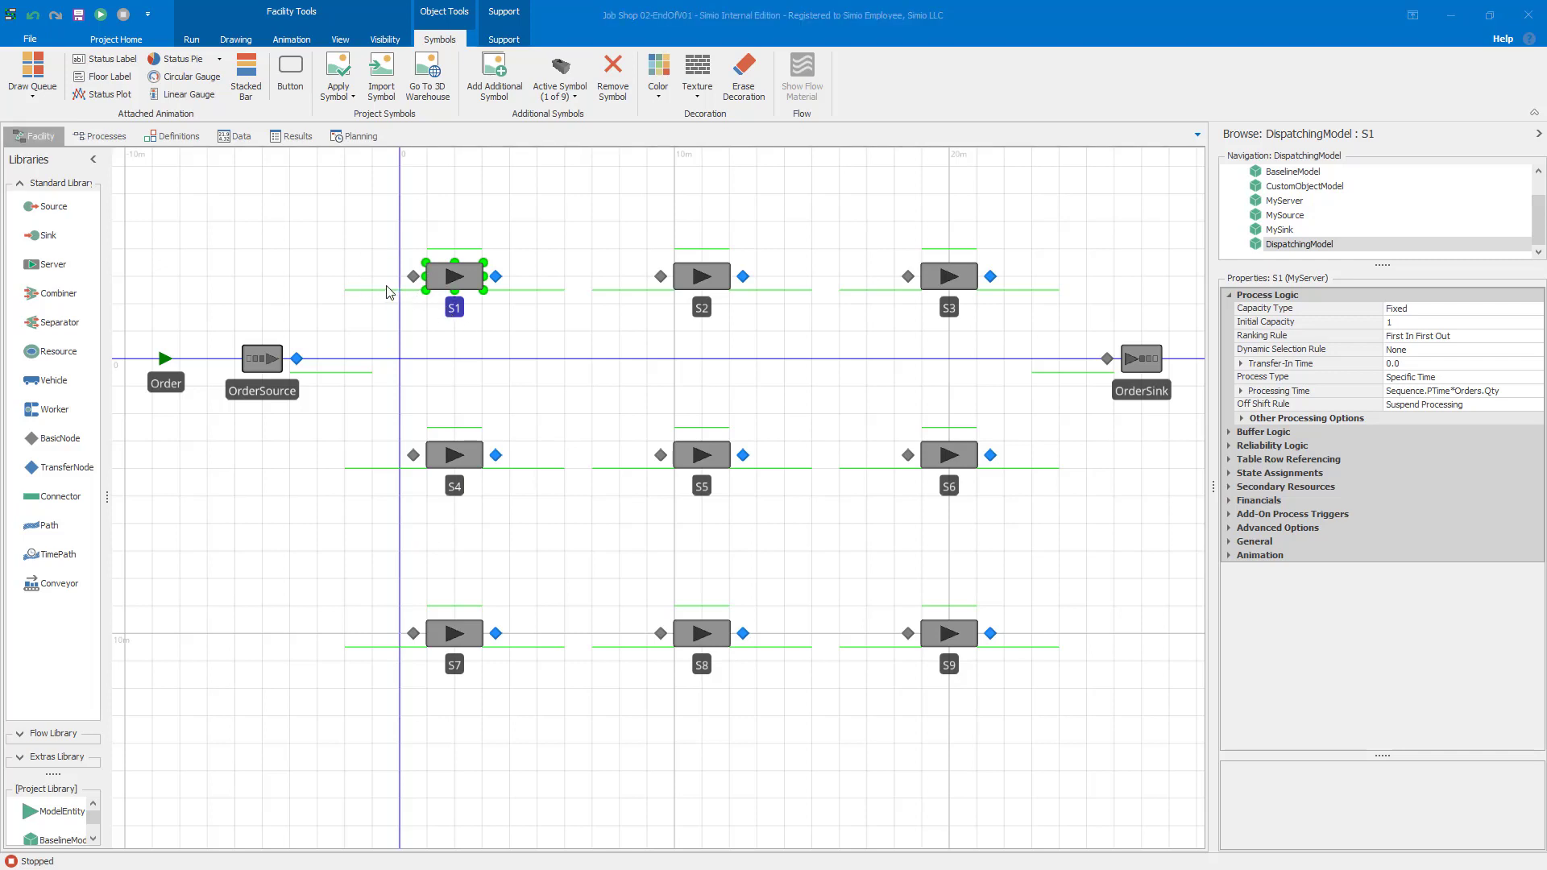
pyautogui.click(236, 135)
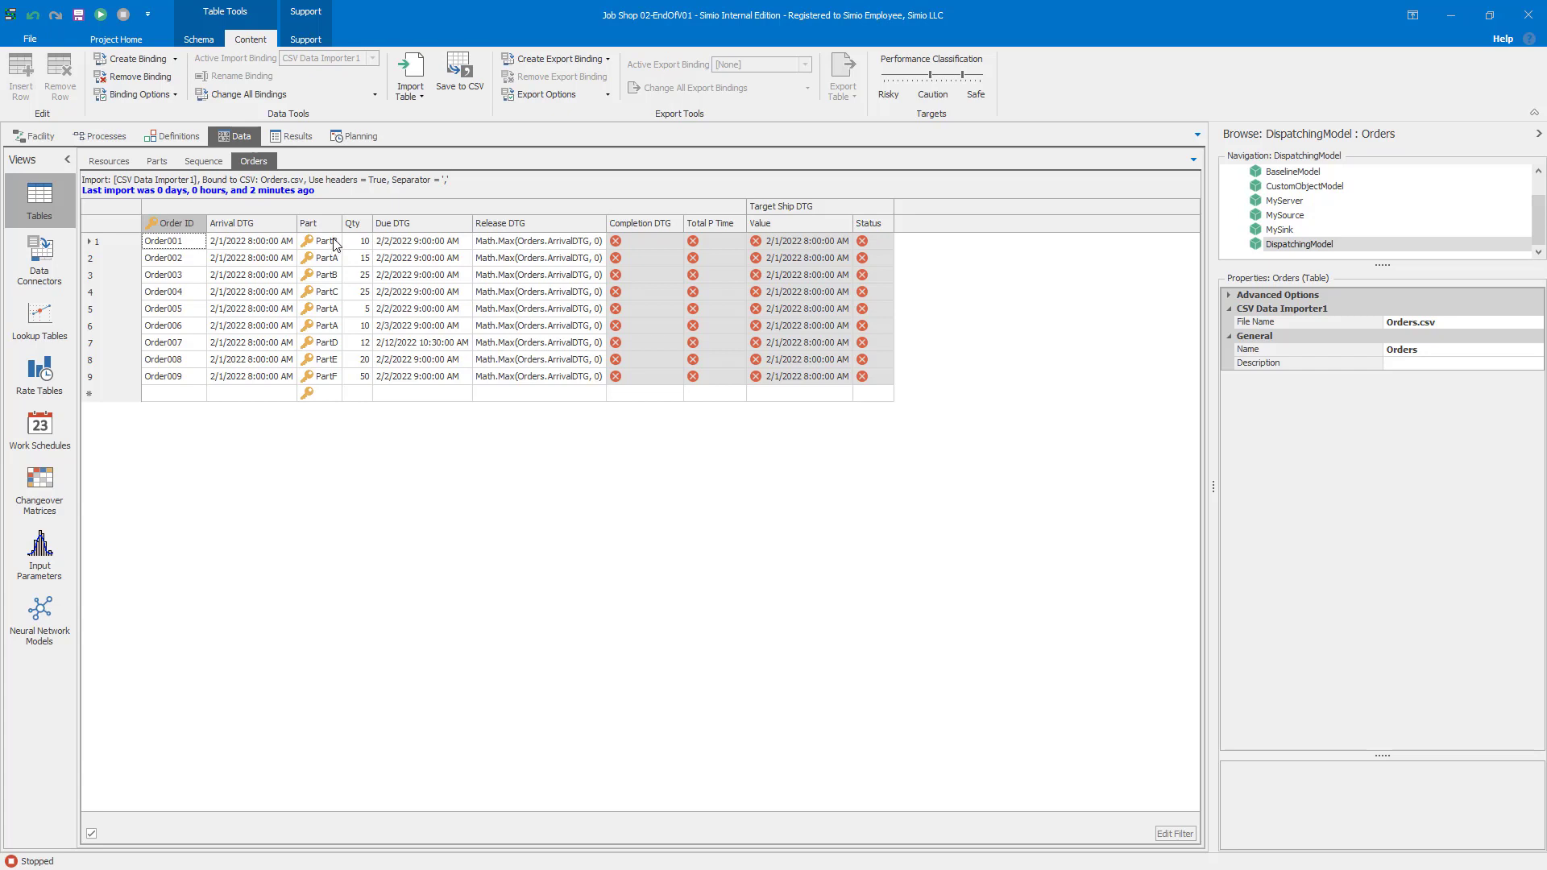
pyautogui.click(159, 161)
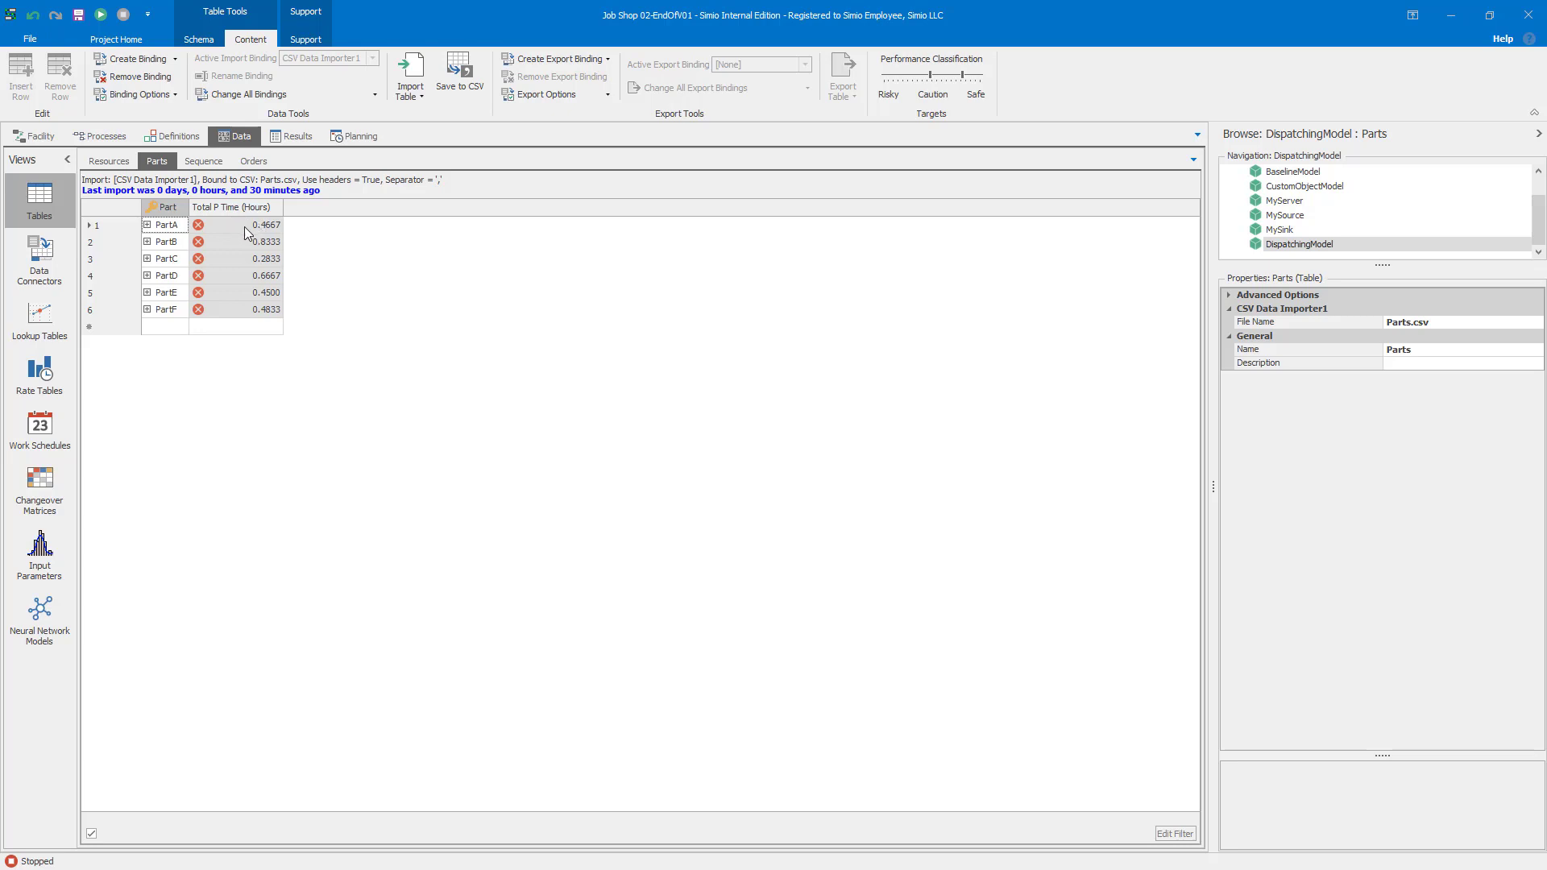
pyautogui.click(248, 163)
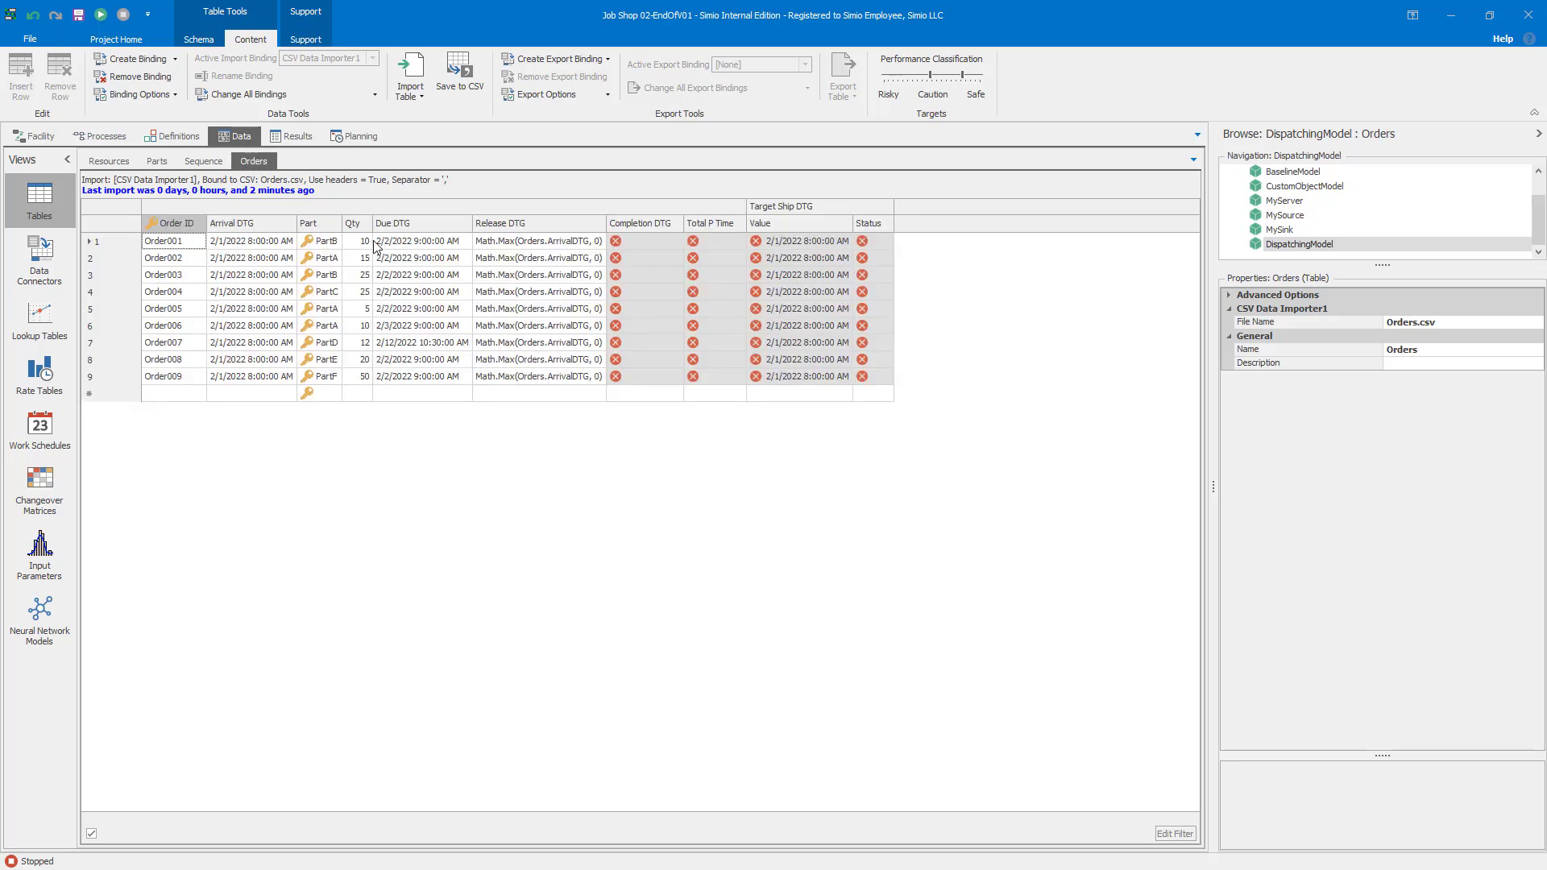
pyautogui.click(46, 138)
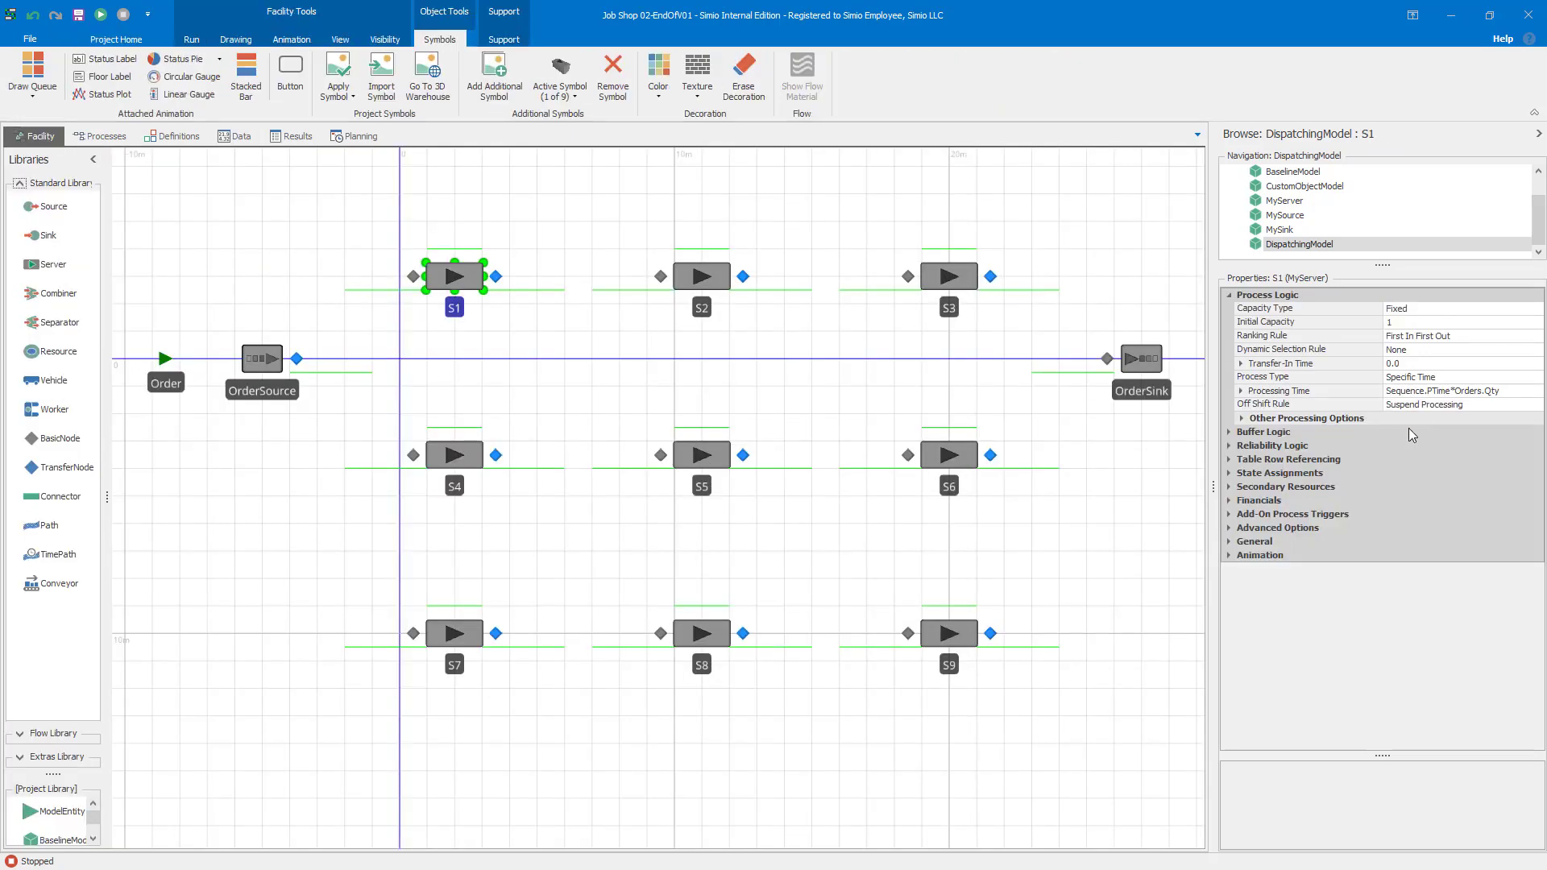
# Step: Set server S1's Ranking Rule to Smallest Value First
pyautogui.click(1288, 337)
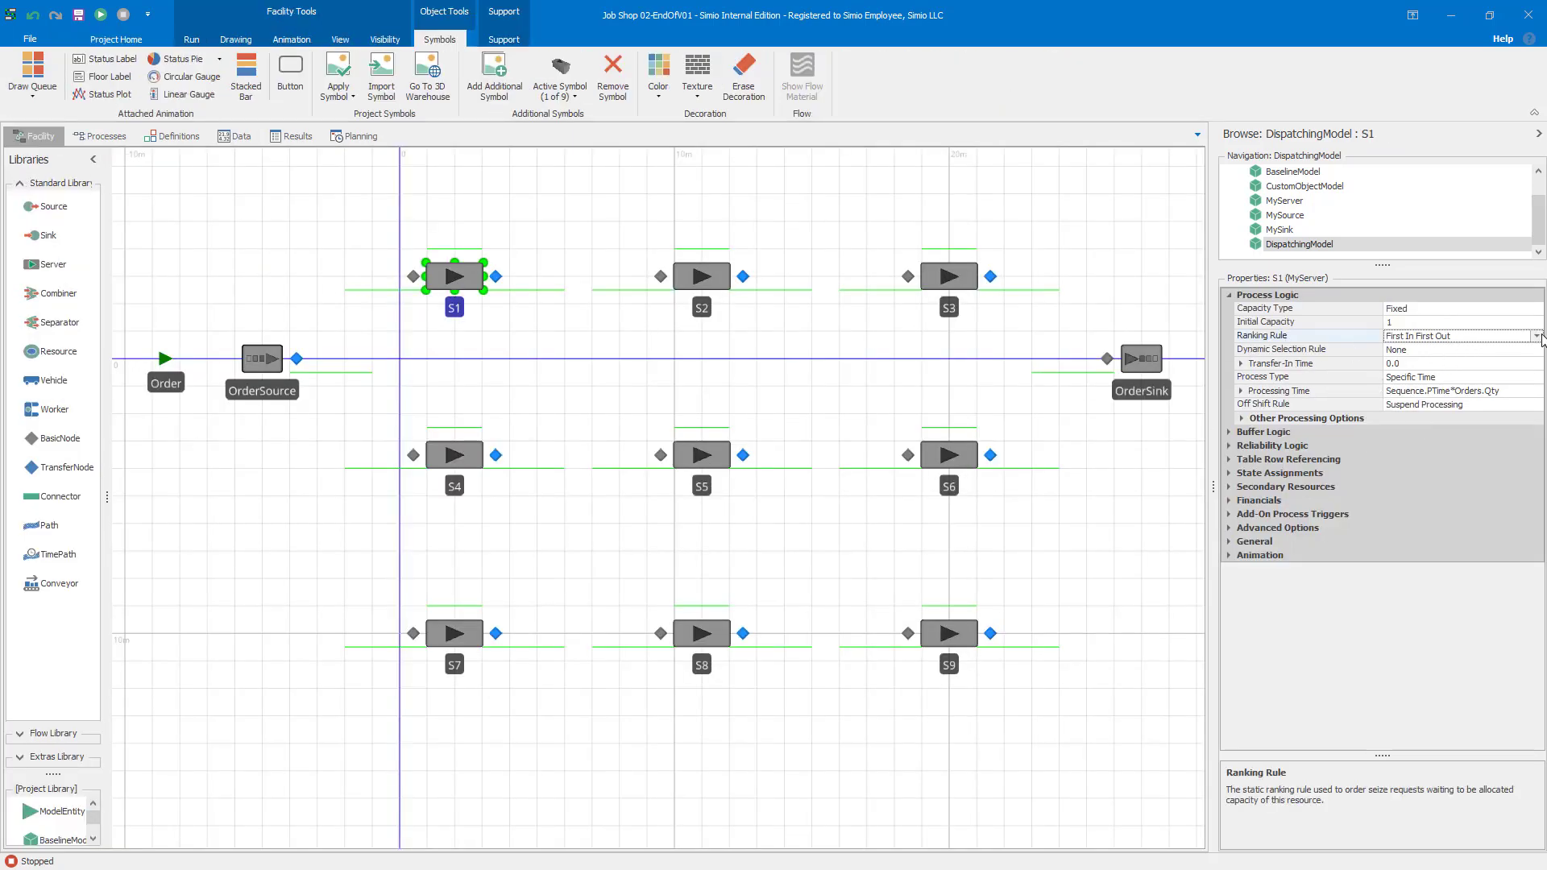
pyautogui.click(1538, 337)
pyautogui.click(1462, 376)
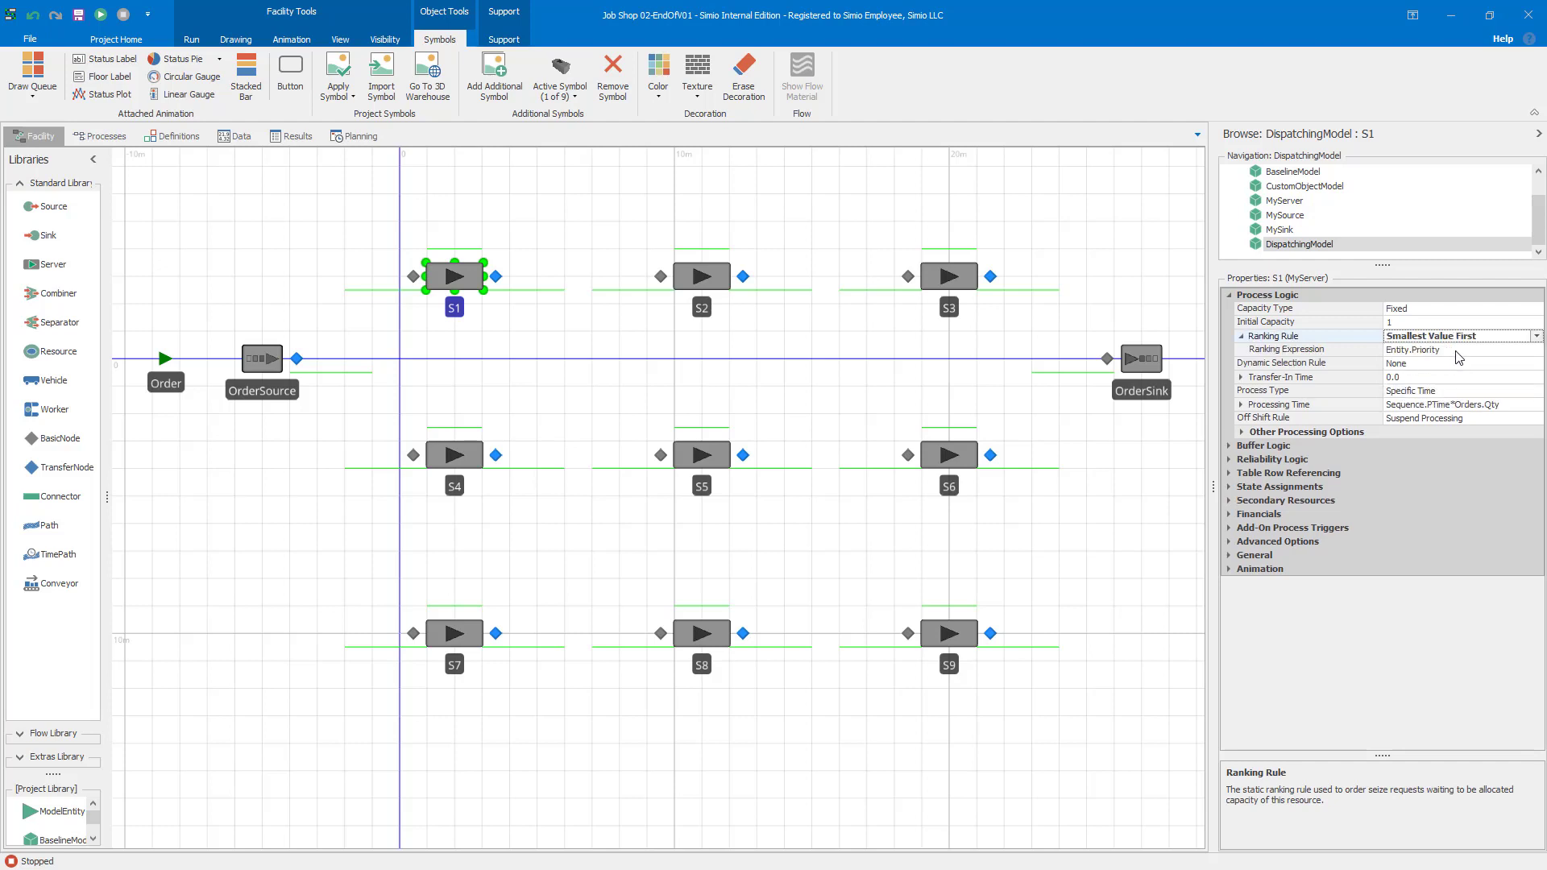
pyautogui.click(1458, 350)
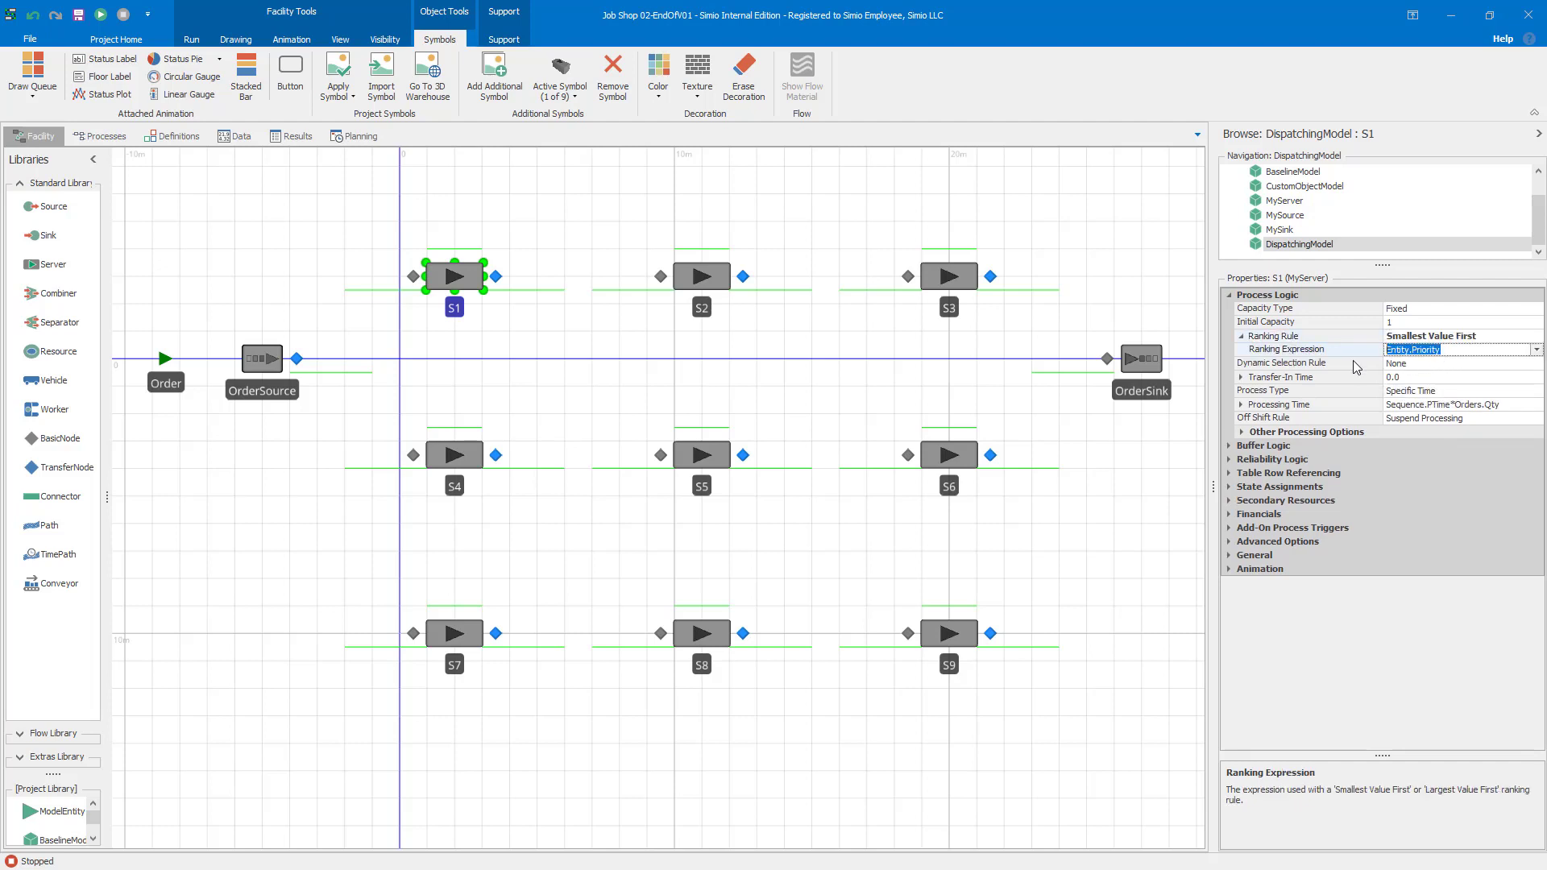
pyautogui.write('S')
pyautogui.hotkey('ctrl', 'BackSpace')
pyautogui.hotkey('ctrl', 'BackSpace')
# Step: Examine the Orders, Parts, Sequence and Resources tables for processing time and quantity fields usable in S1's ranking expression
pyautogui.click(238, 136)
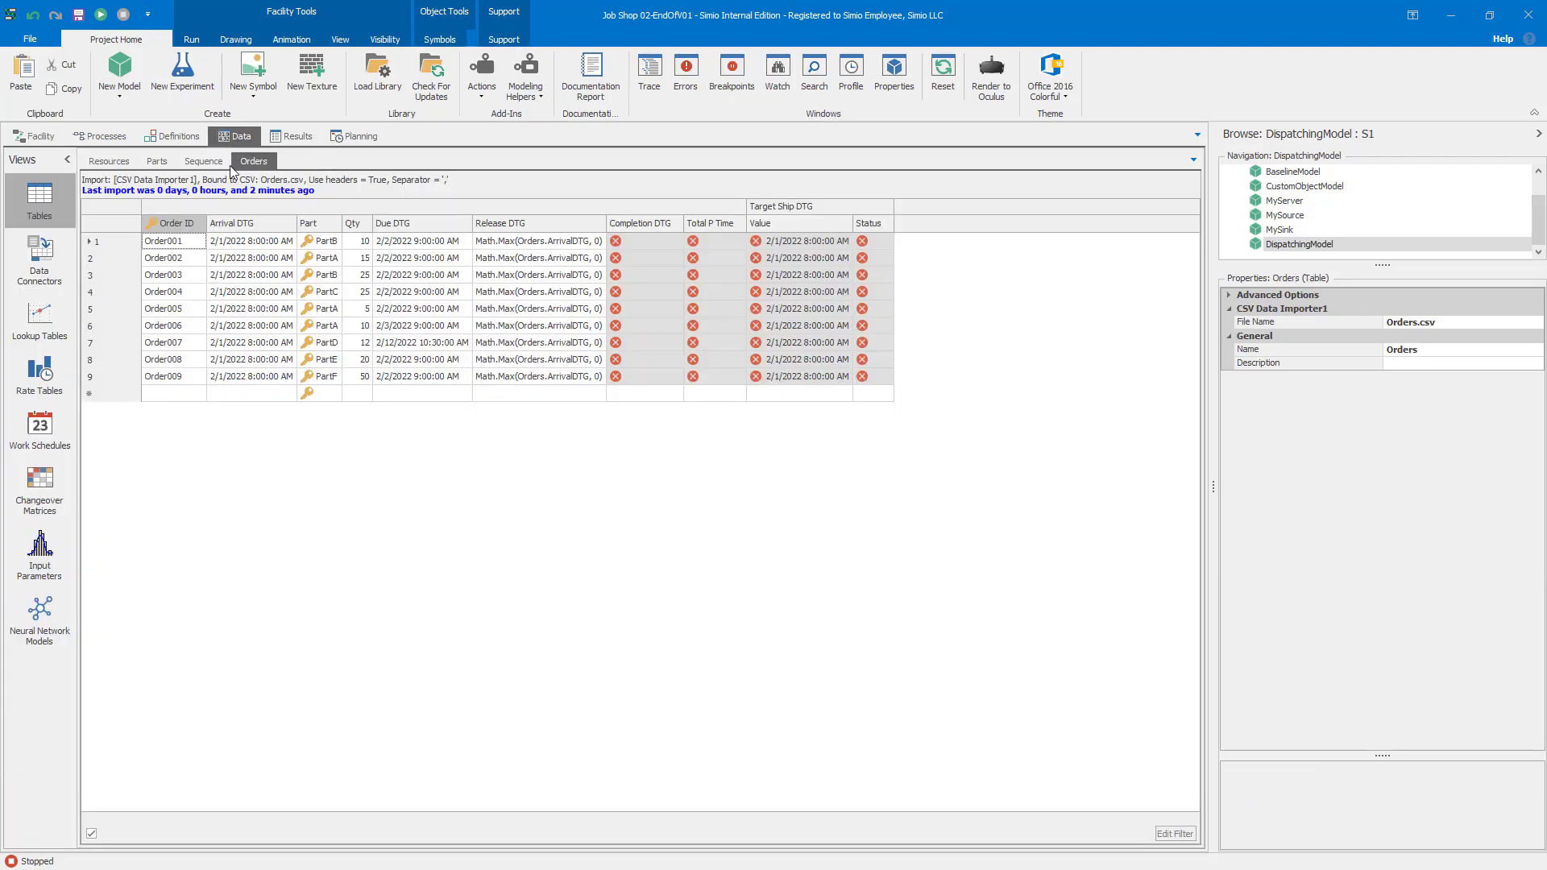
pyautogui.click(157, 161)
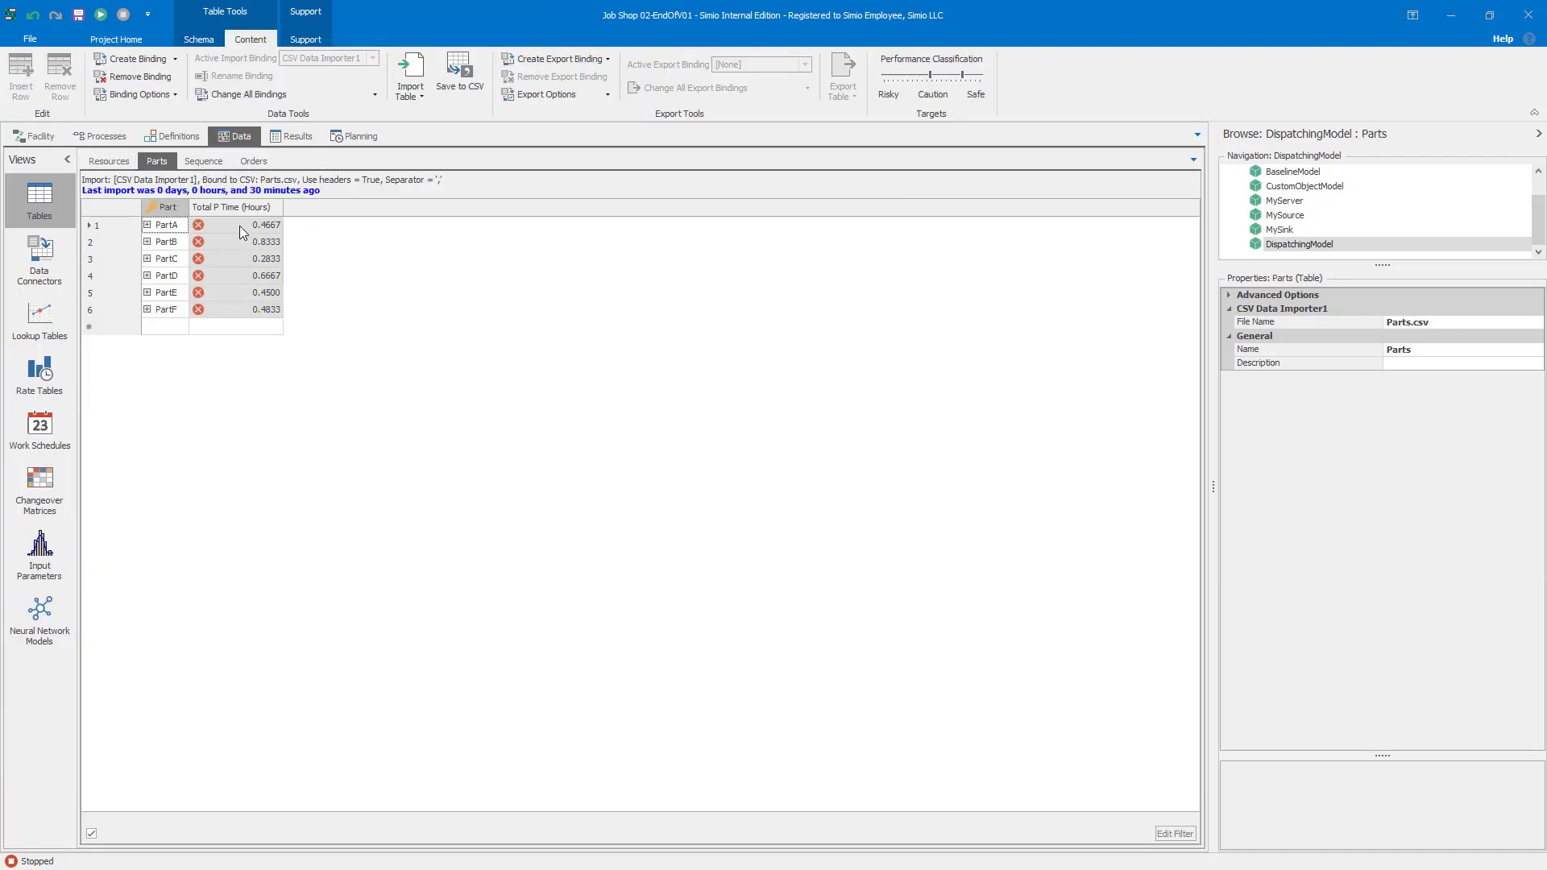
pyautogui.click(215, 164)
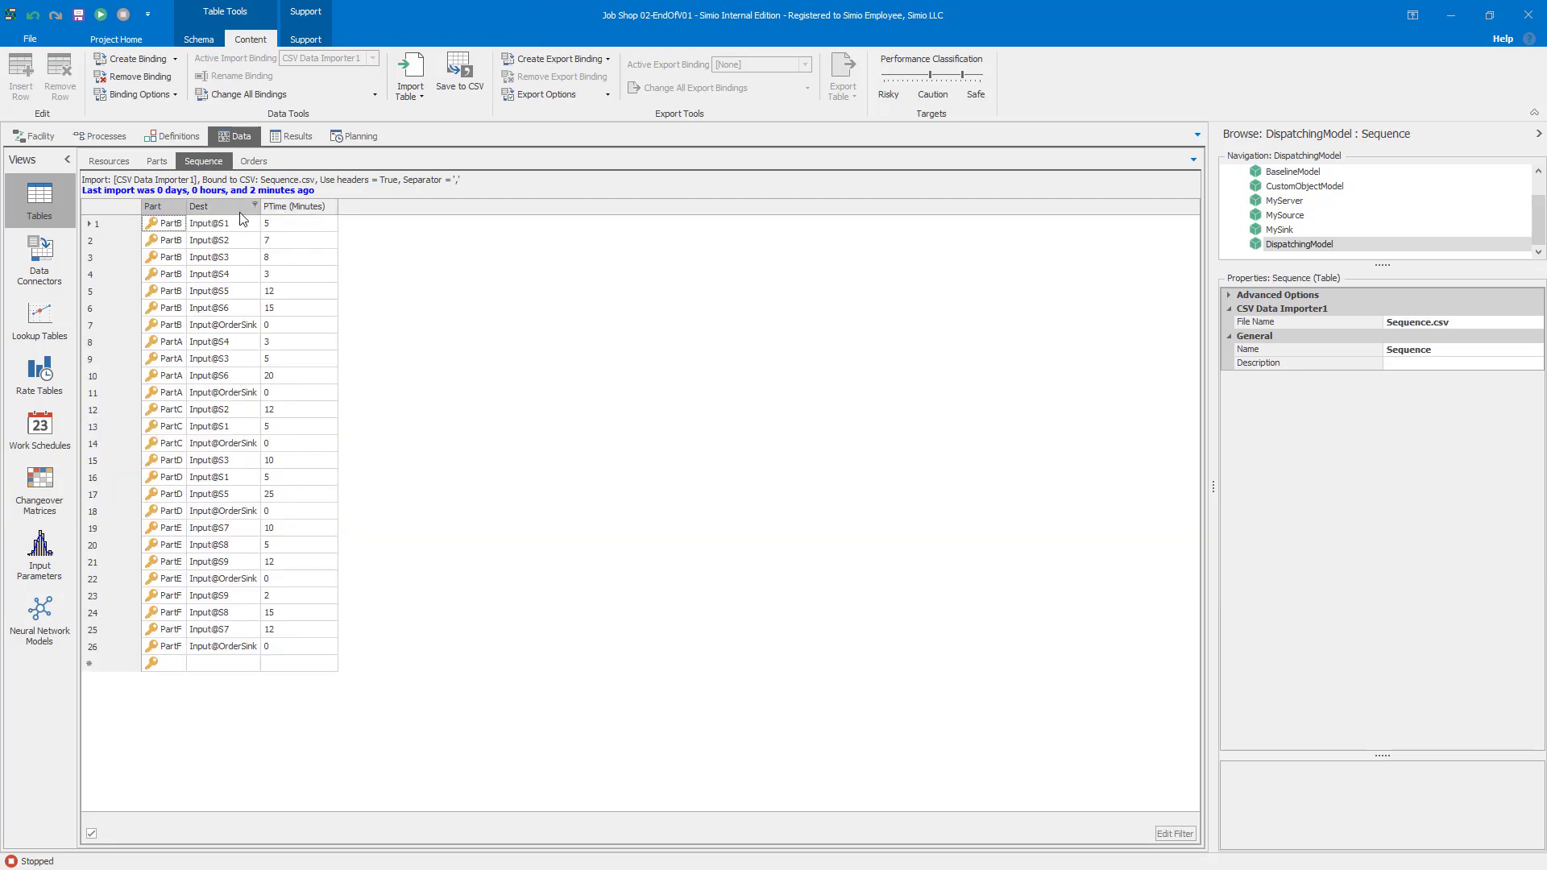
pyautogui.click(109, 161)
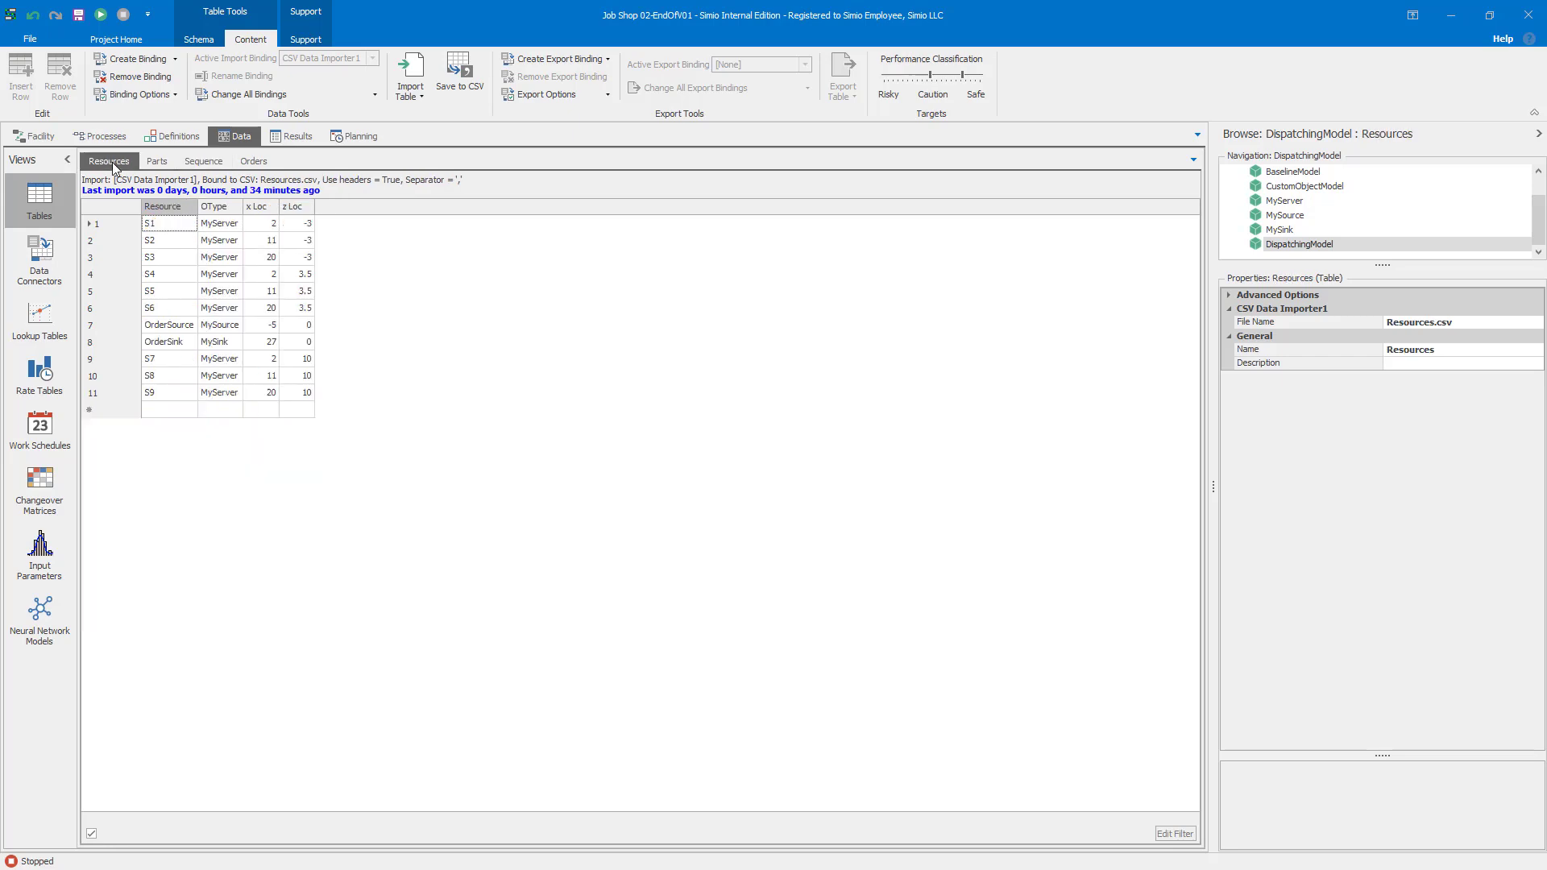
pyautogui.click(34, 135)
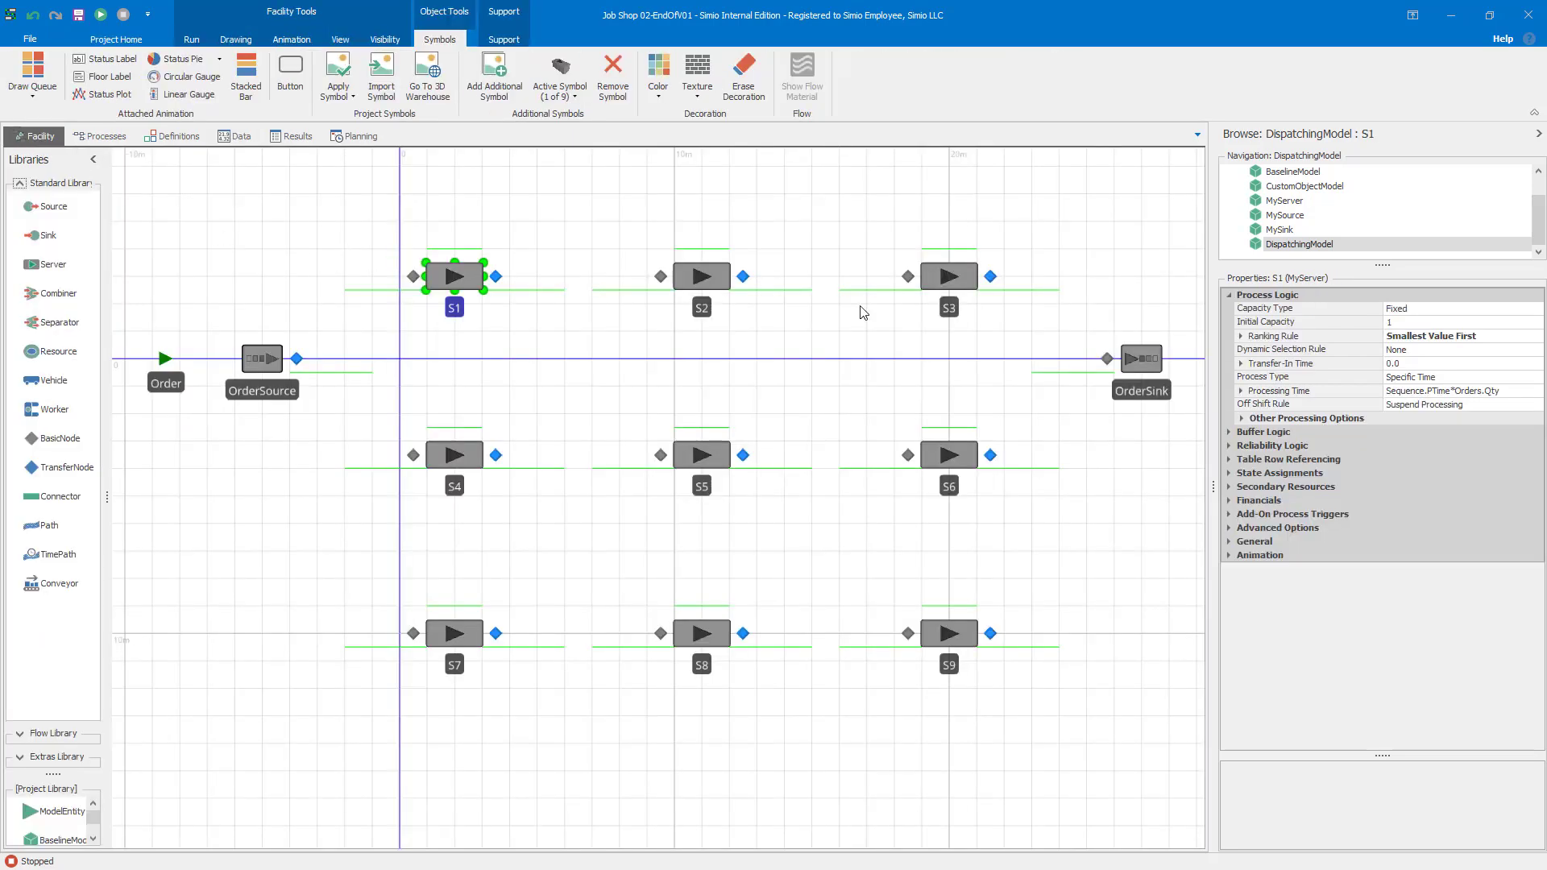
# Step: Try Sequence.PTime*OrdersQty as the Ranking Expression of server S1
pyautogui.click(1442, 351)
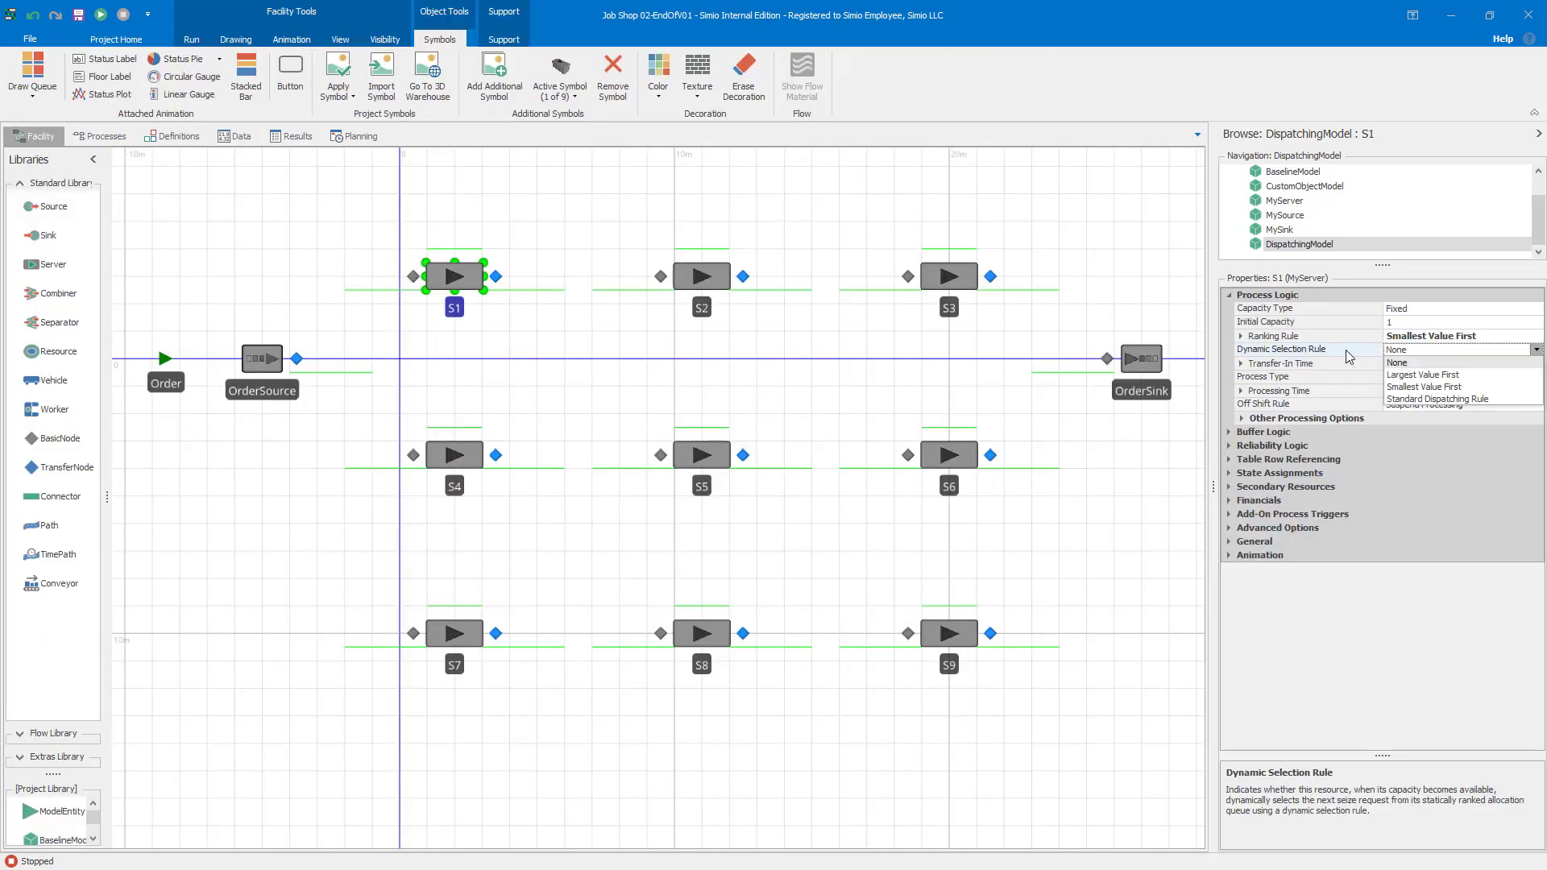
pyautogui.click(1418, 350)
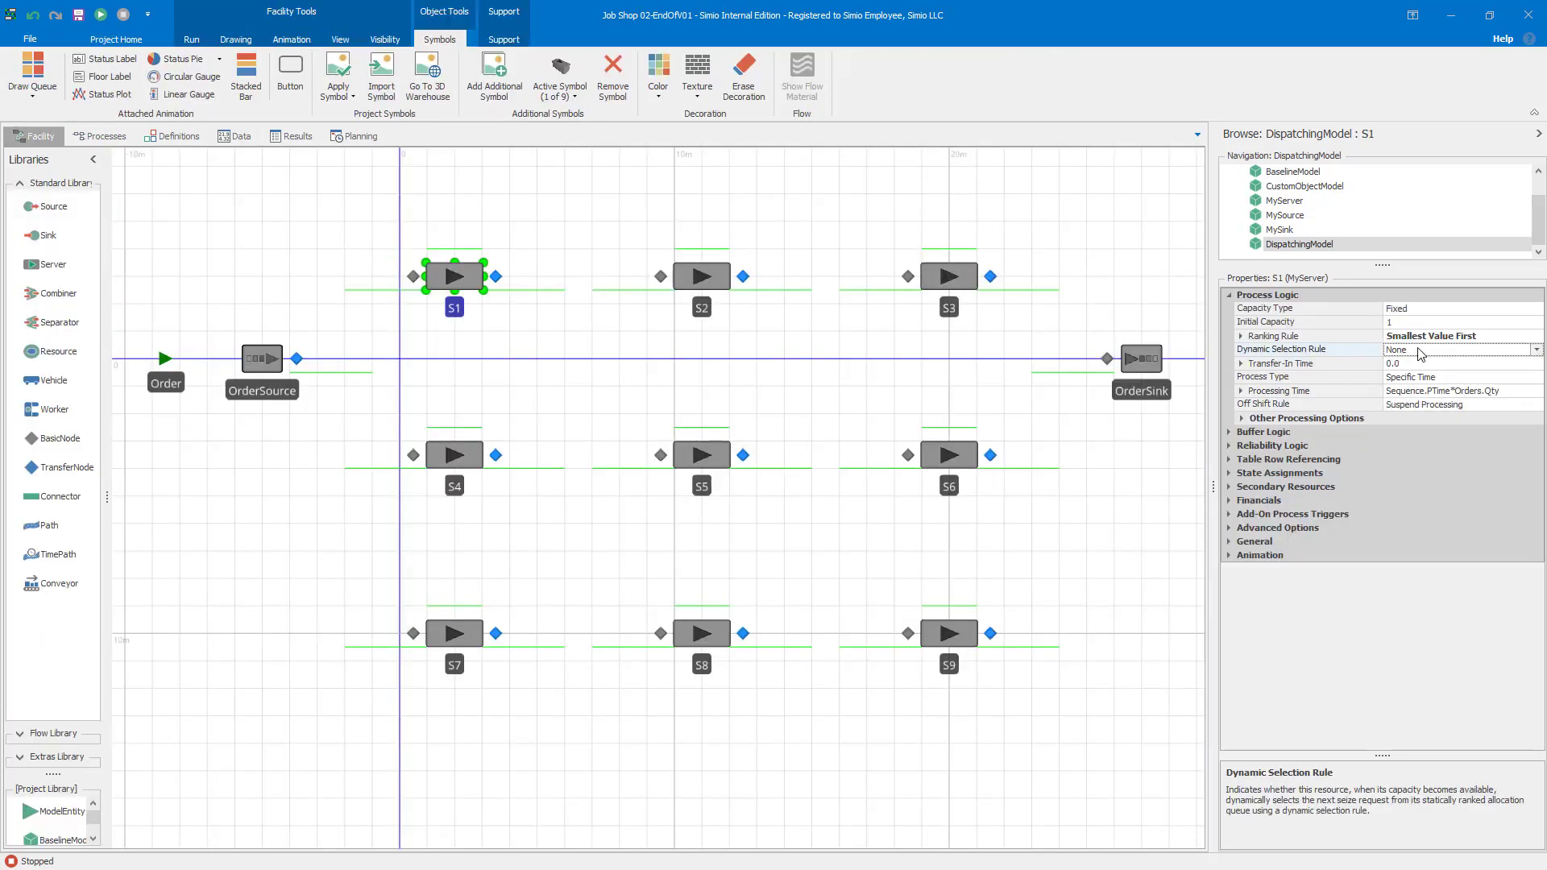
pyautogui.click(1241, 336)
pyautogui.click(1417, 351)
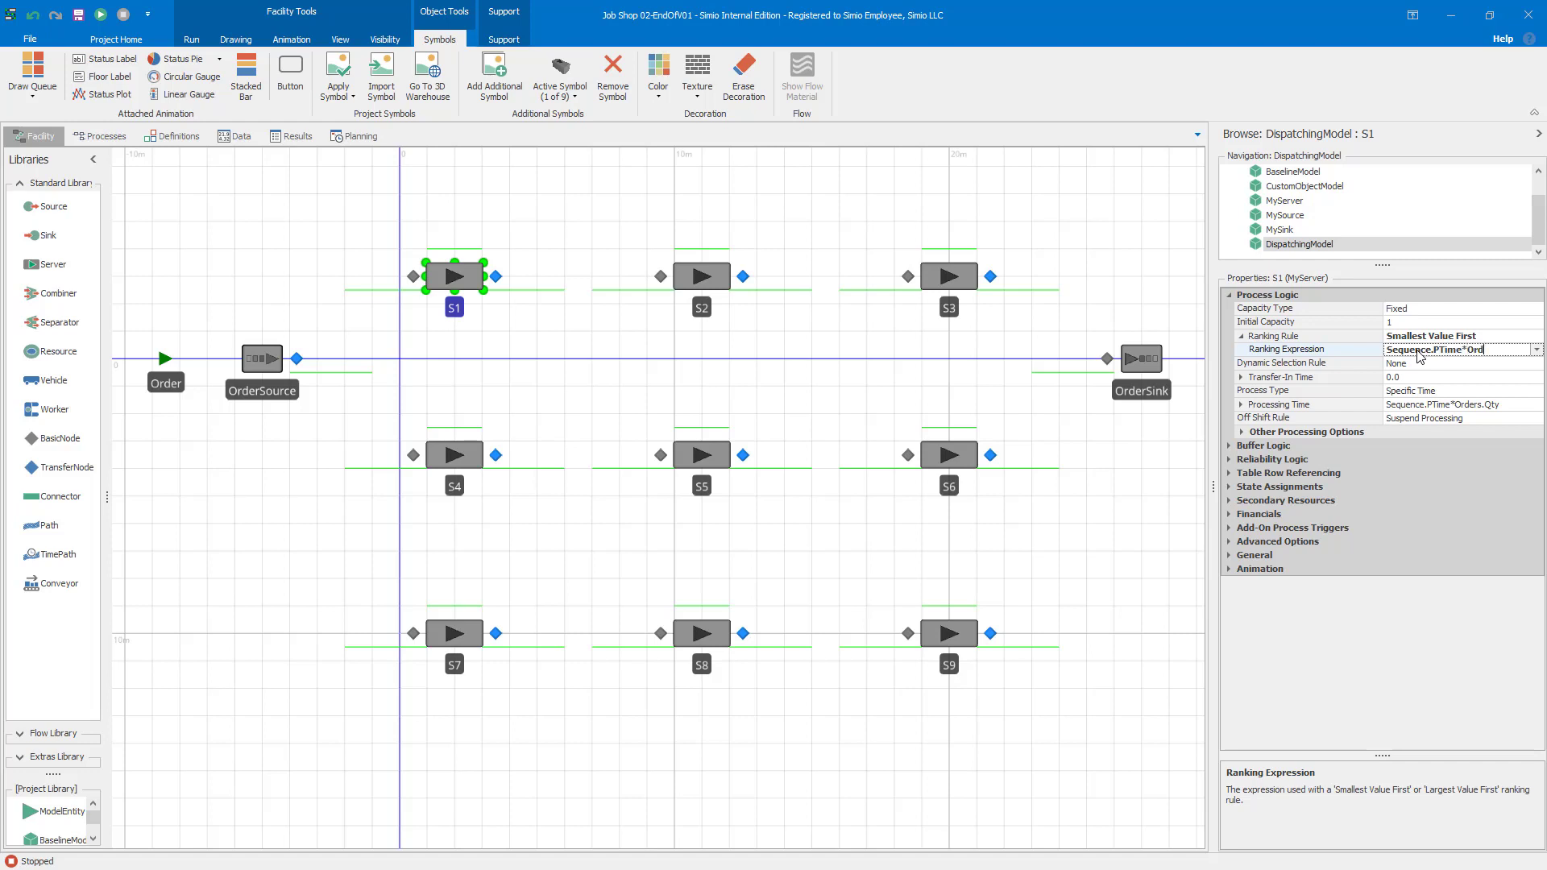
pyautogui.write('y')
pyautogui.press('Return')
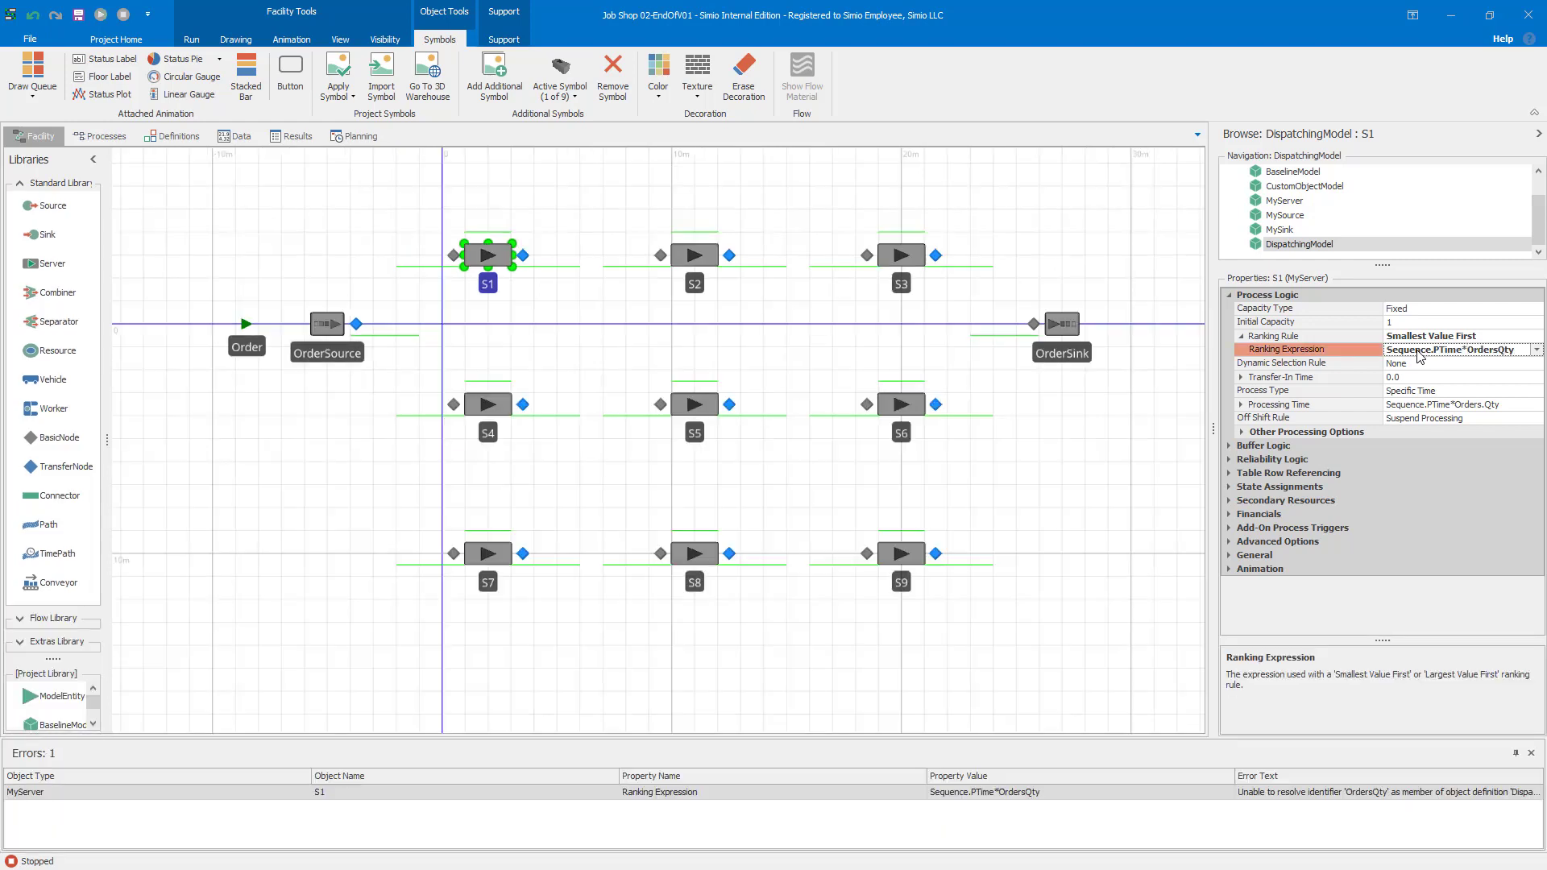
# Step: Correct server S1's Ranking Expression to Sequence.PTime * Orders.Qty
pyautogui.click(1537, 350)
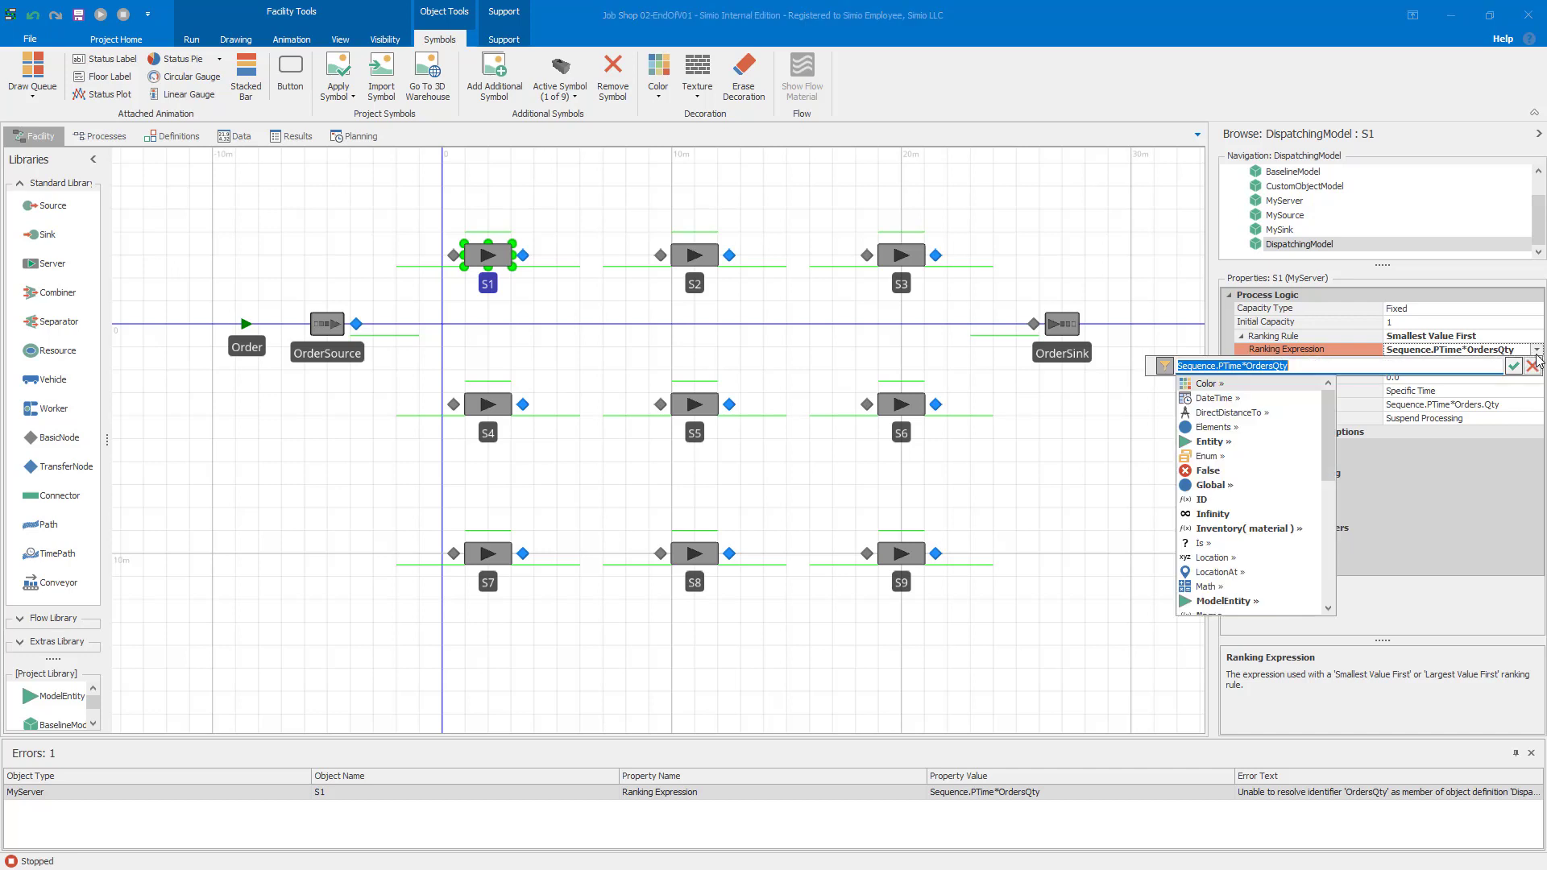
pyautogui.moveTo(1335, 369); pyautogui.dragTo(1144, 394)
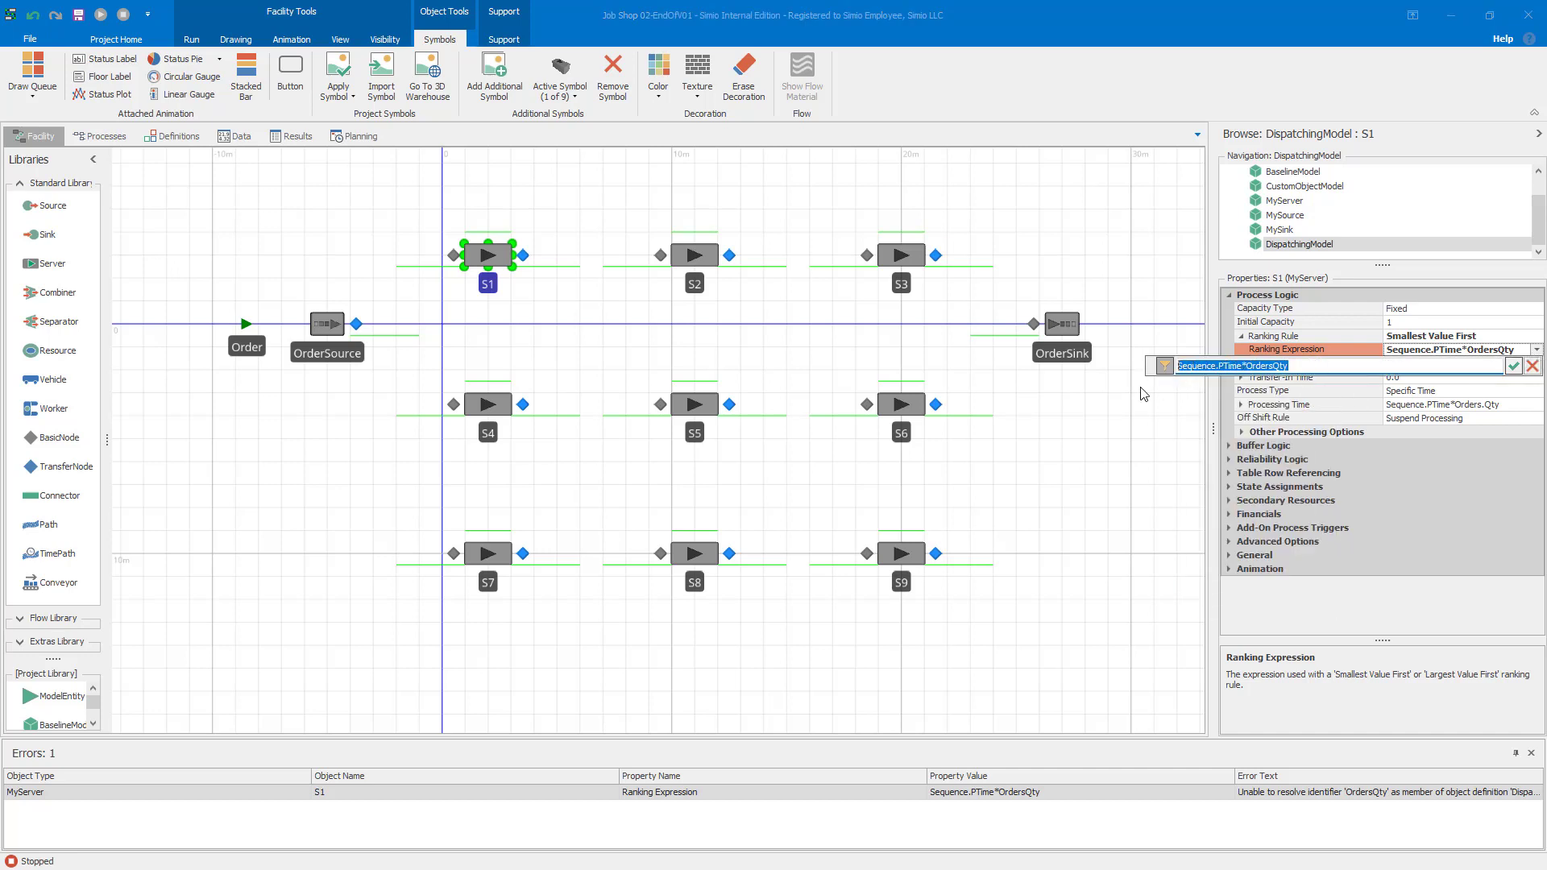
pyautogui.write('Sequence.')
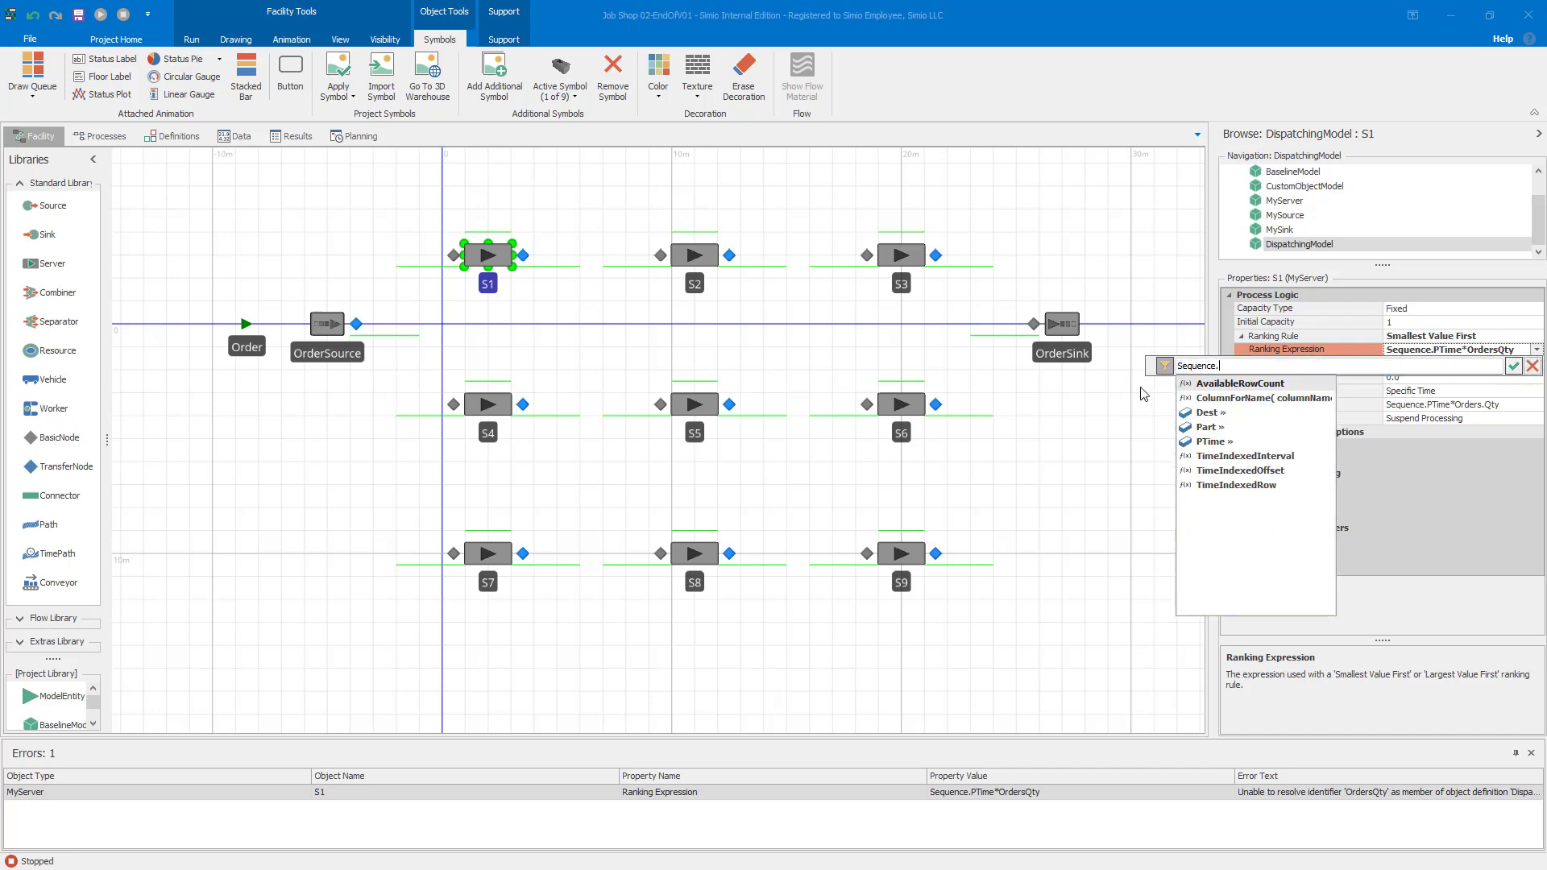
pyautogui.write('PT')
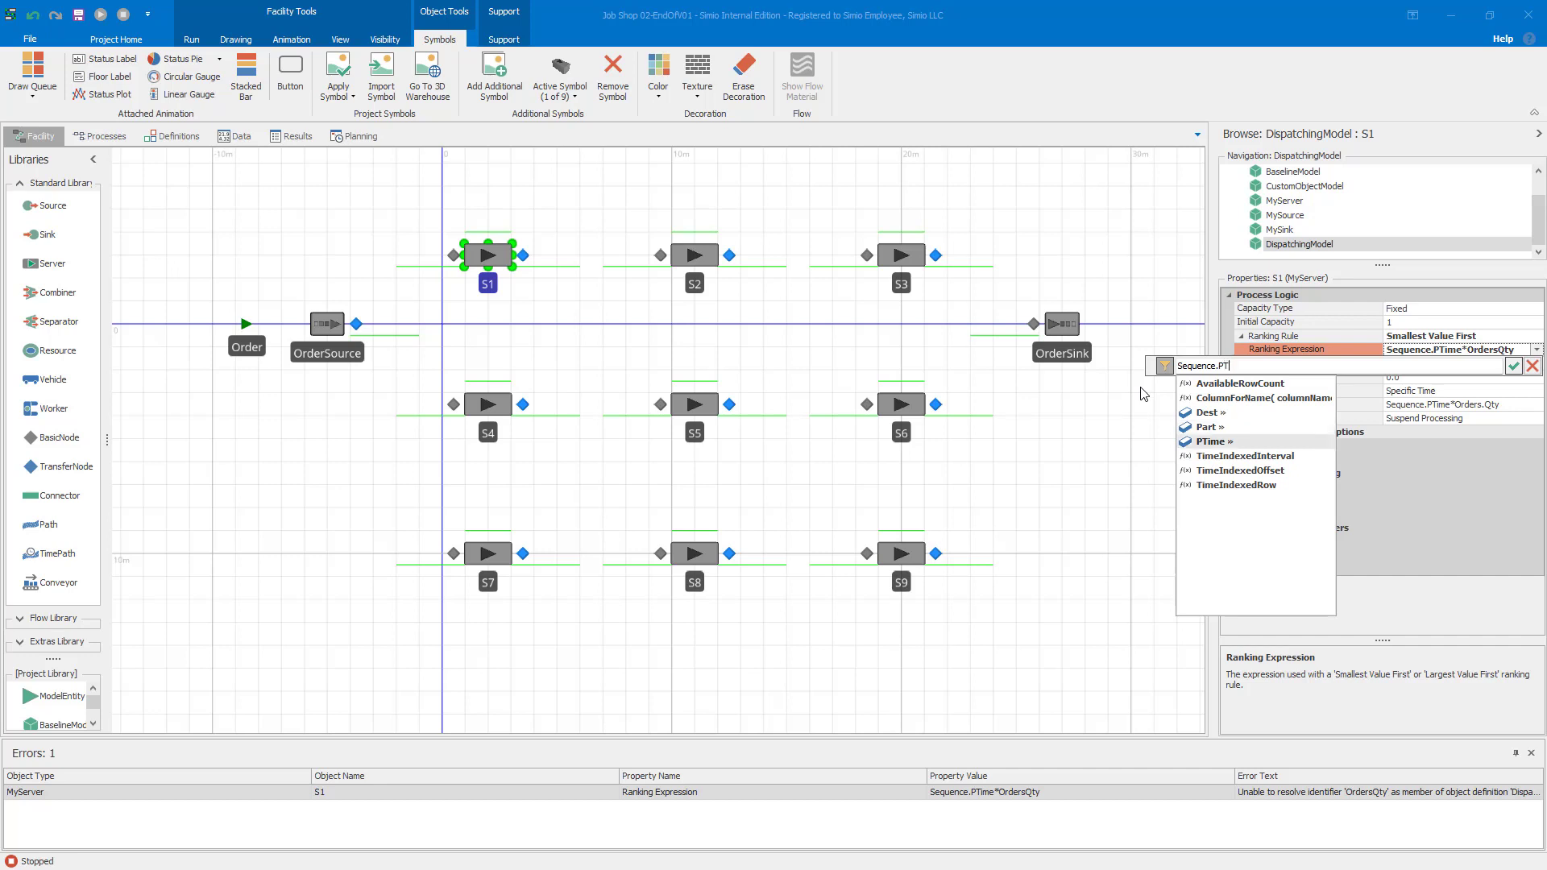
pyautogui.write('ime * ')
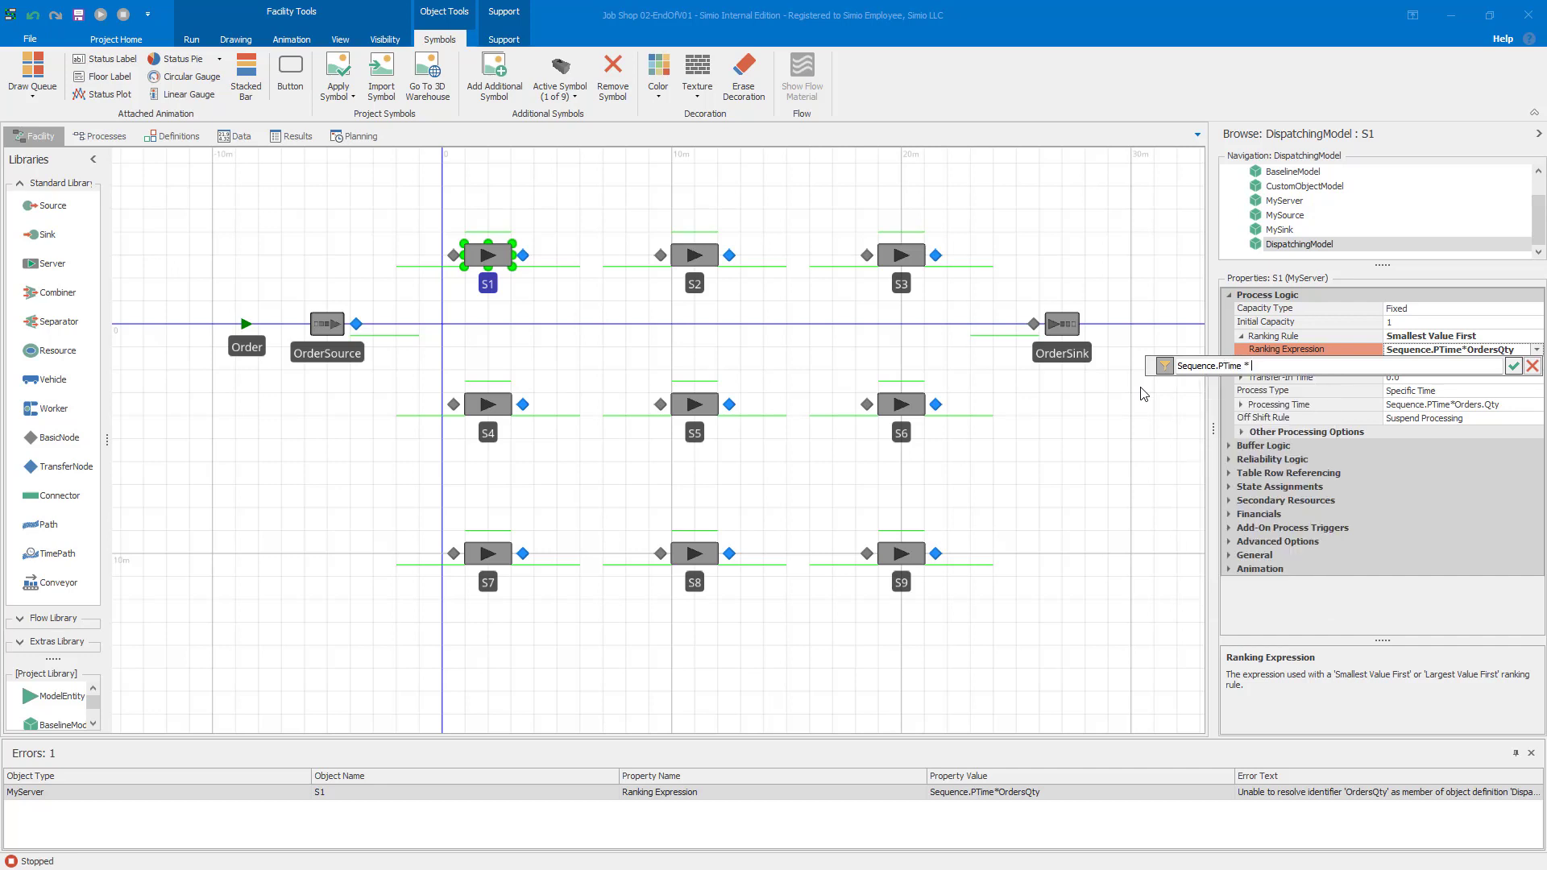
pyautogui.write('Orders.Qty')
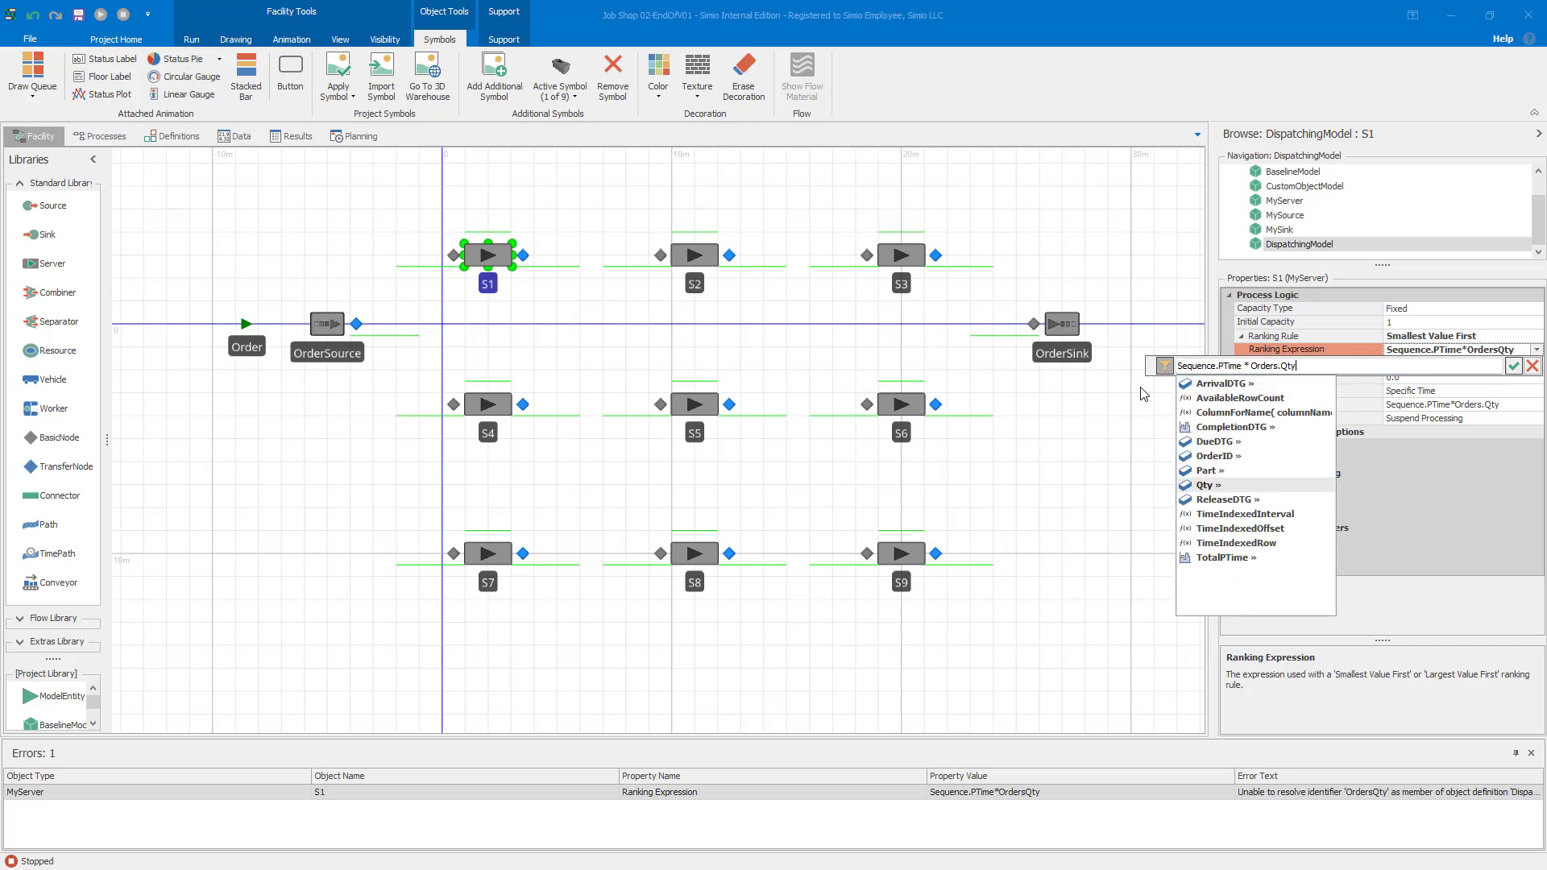
pyautogui.press('Return')
pyautogui.press('Return')
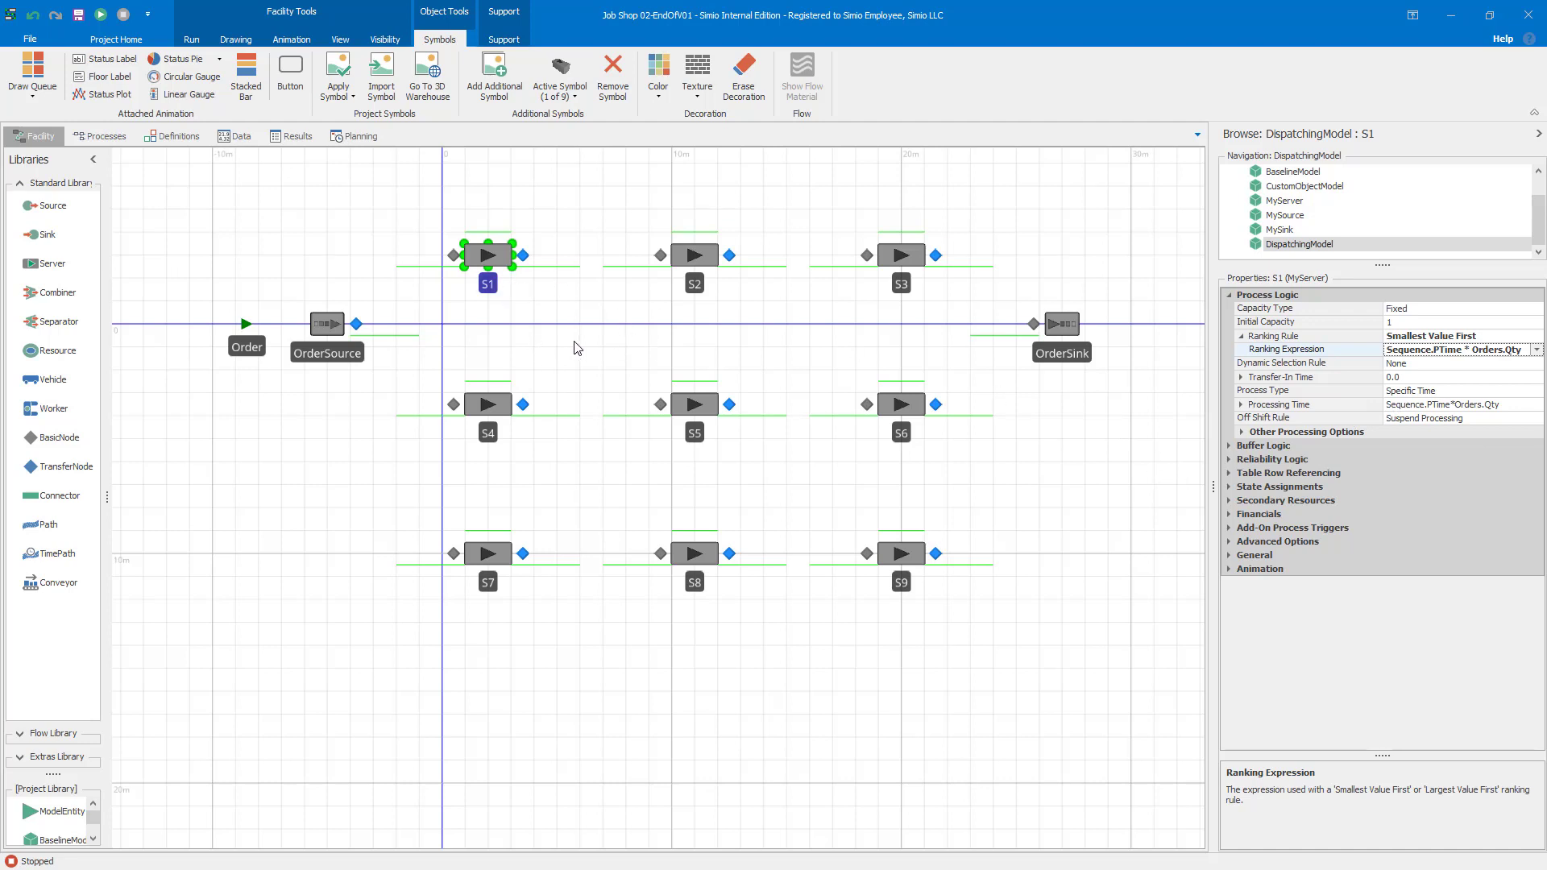
# Step: Create the operational plan again with S1's new ranking rule and check the Makespan dashboard in the planning results
pyautogui.click(339, 138)
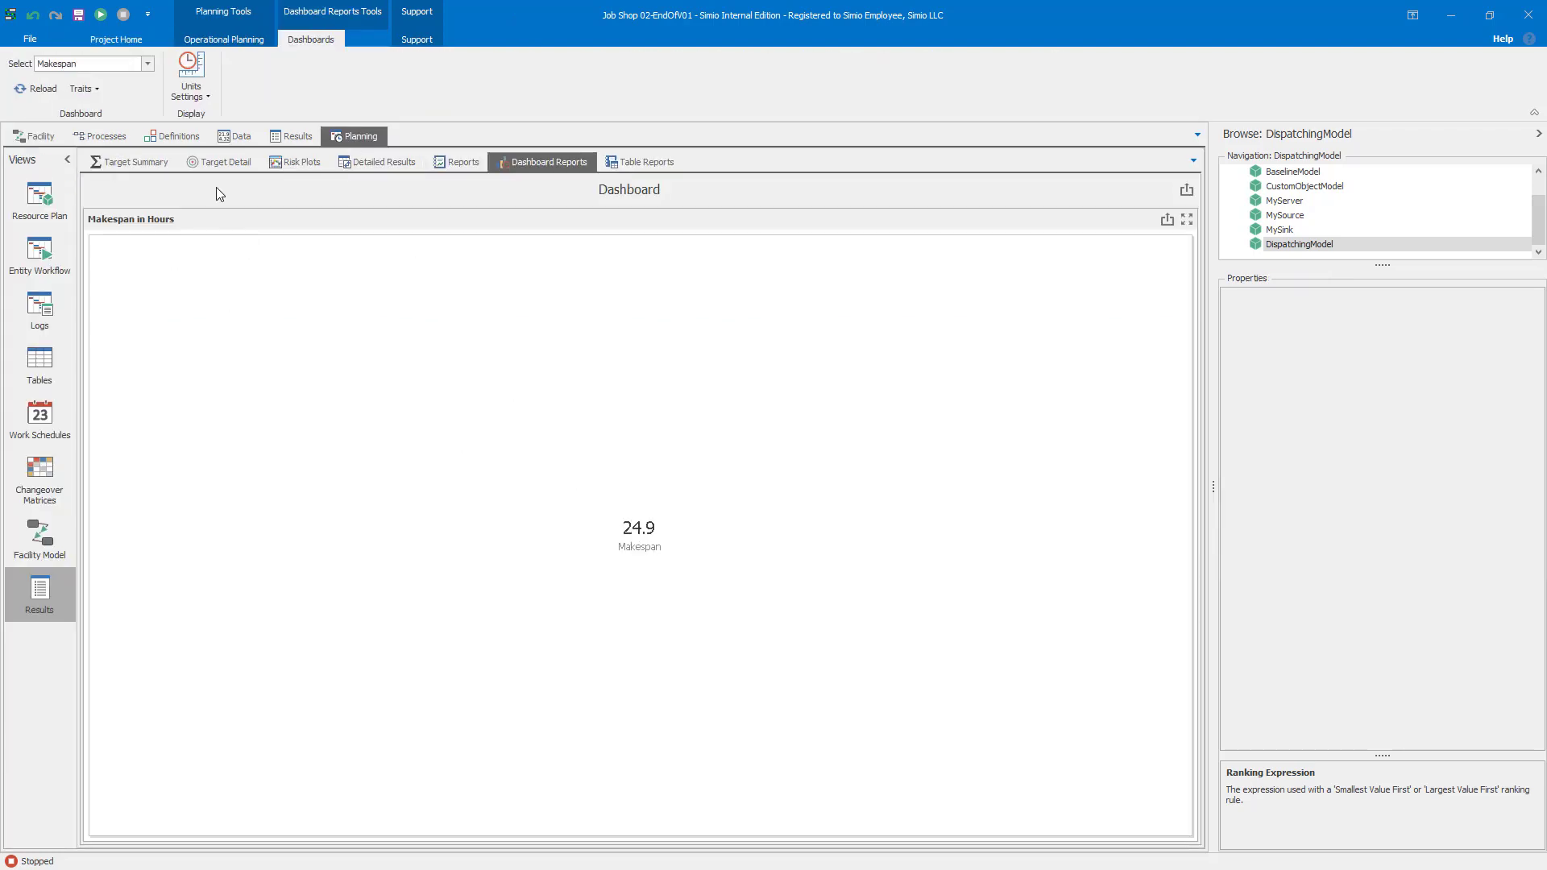
pyautogui.click(39, 201)
pyautogui.click(225, 41)
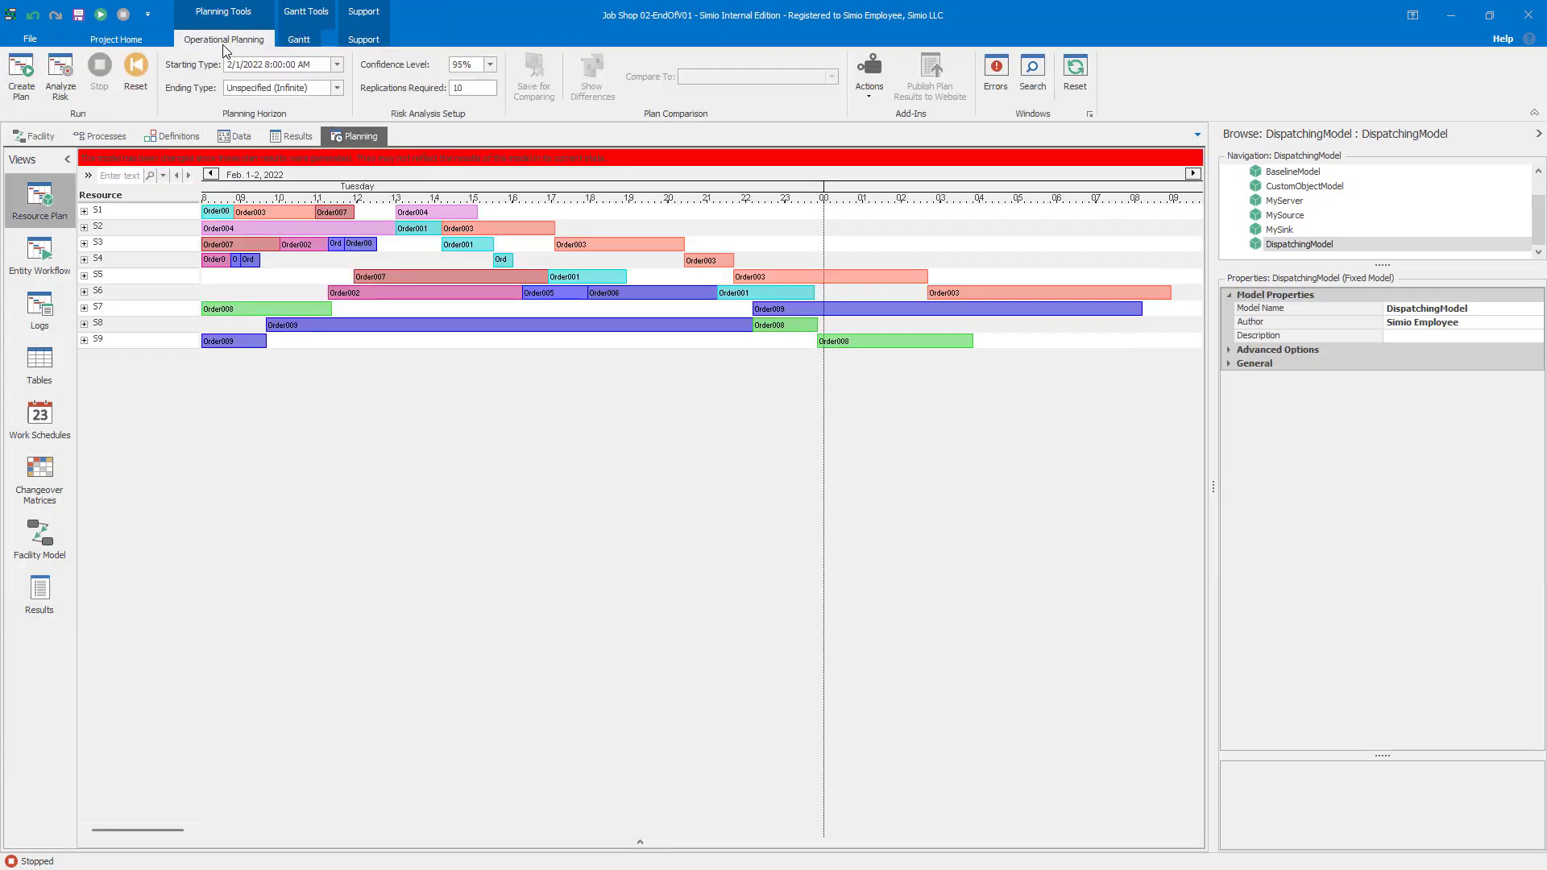
pyautogui.click(36, 87)
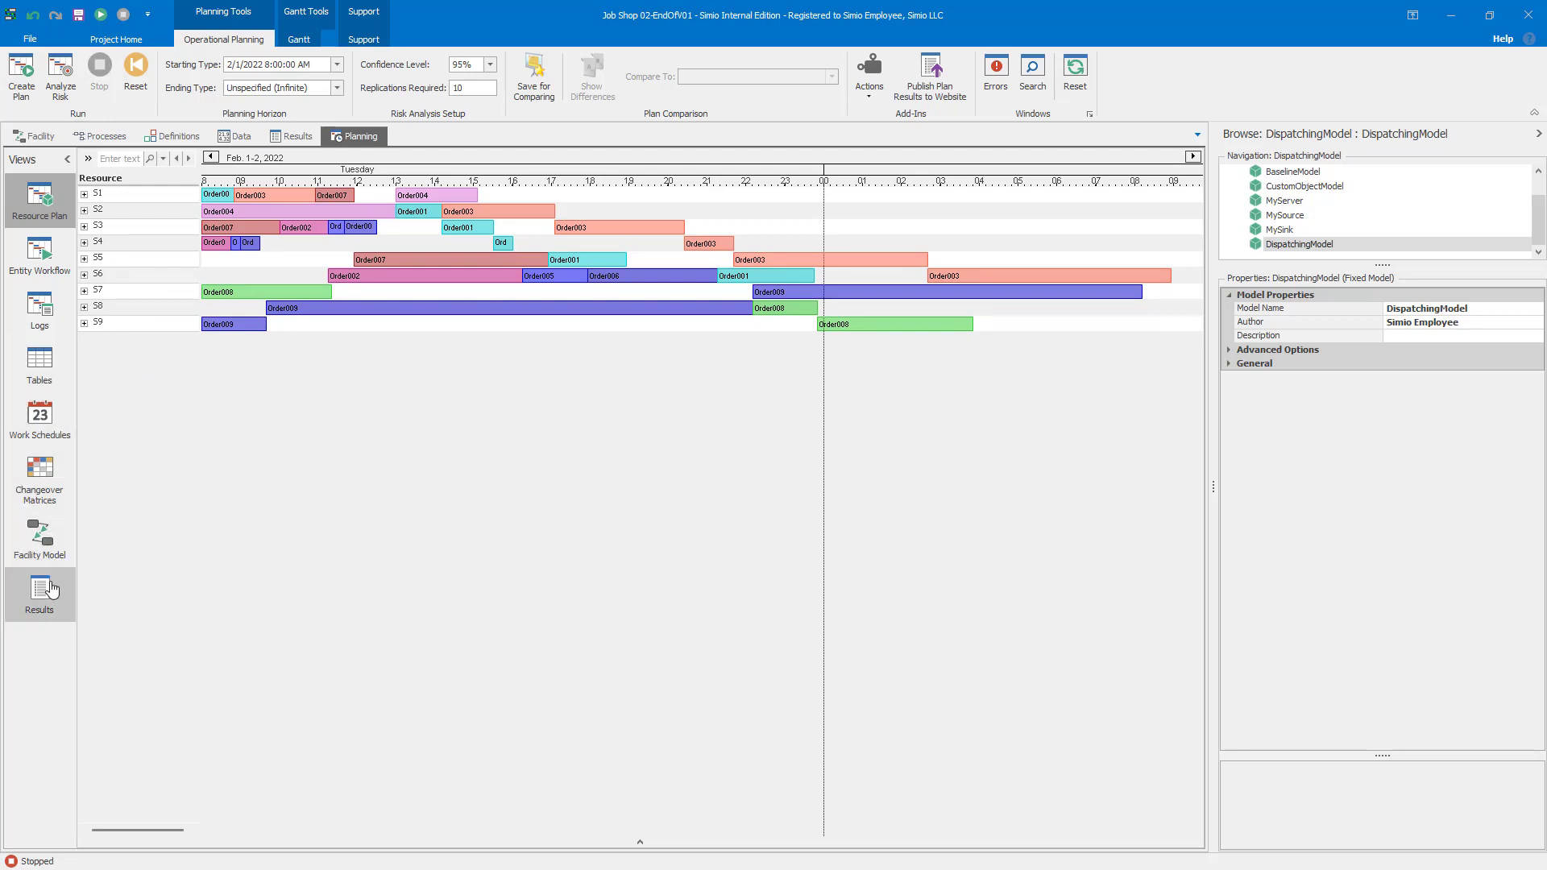
pyautogui.click(49, 590)
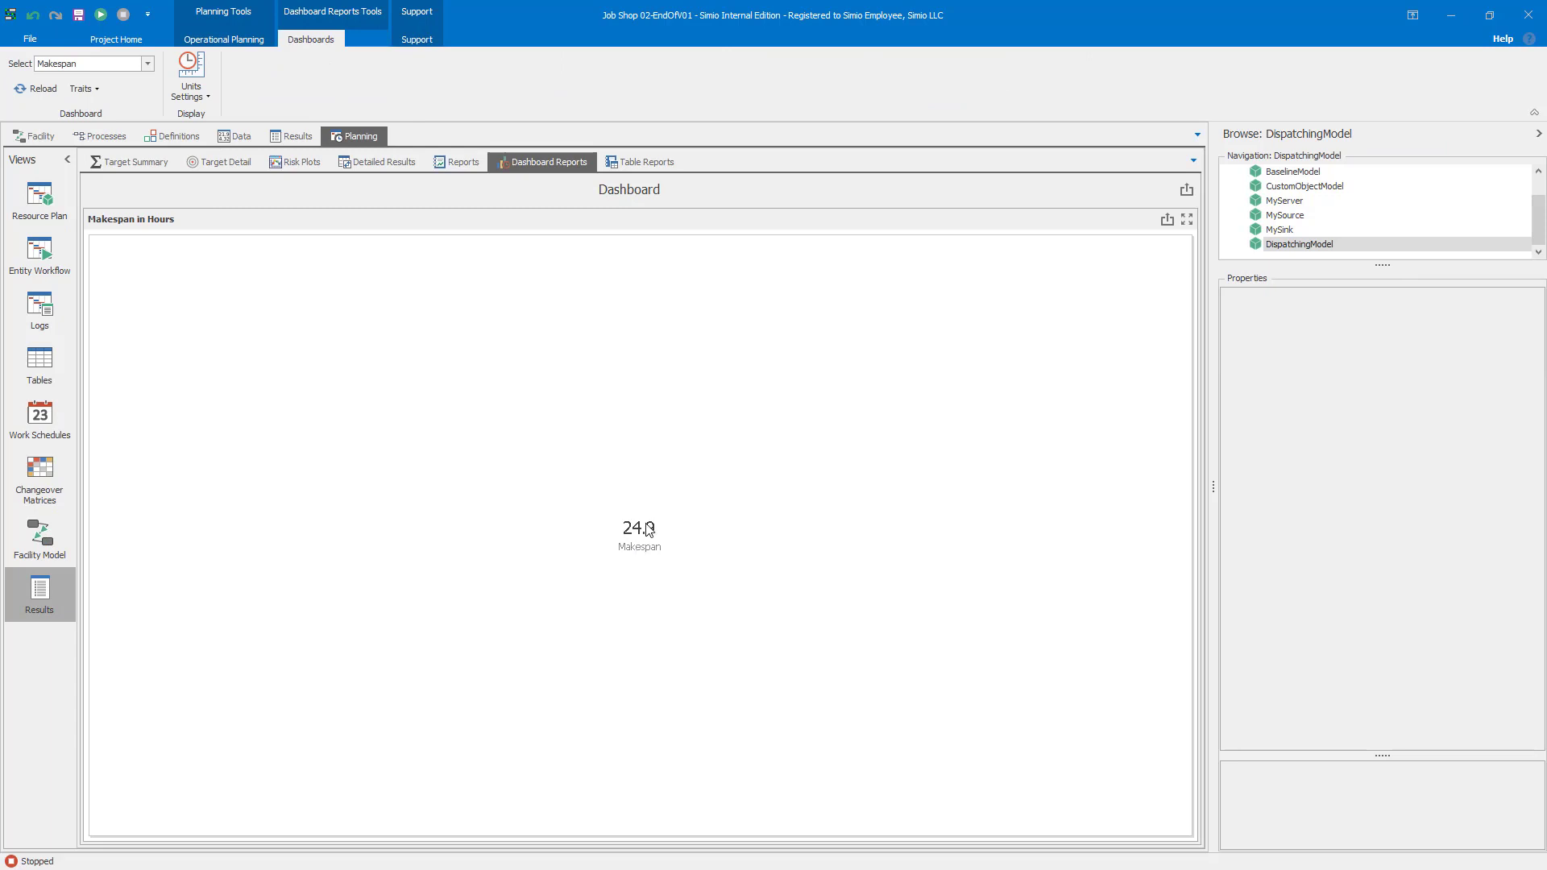
# Step: Check server S4's ranking rule in the facility, and update the MyServer property defaults from server S1
pyautogui.click(36, 136)
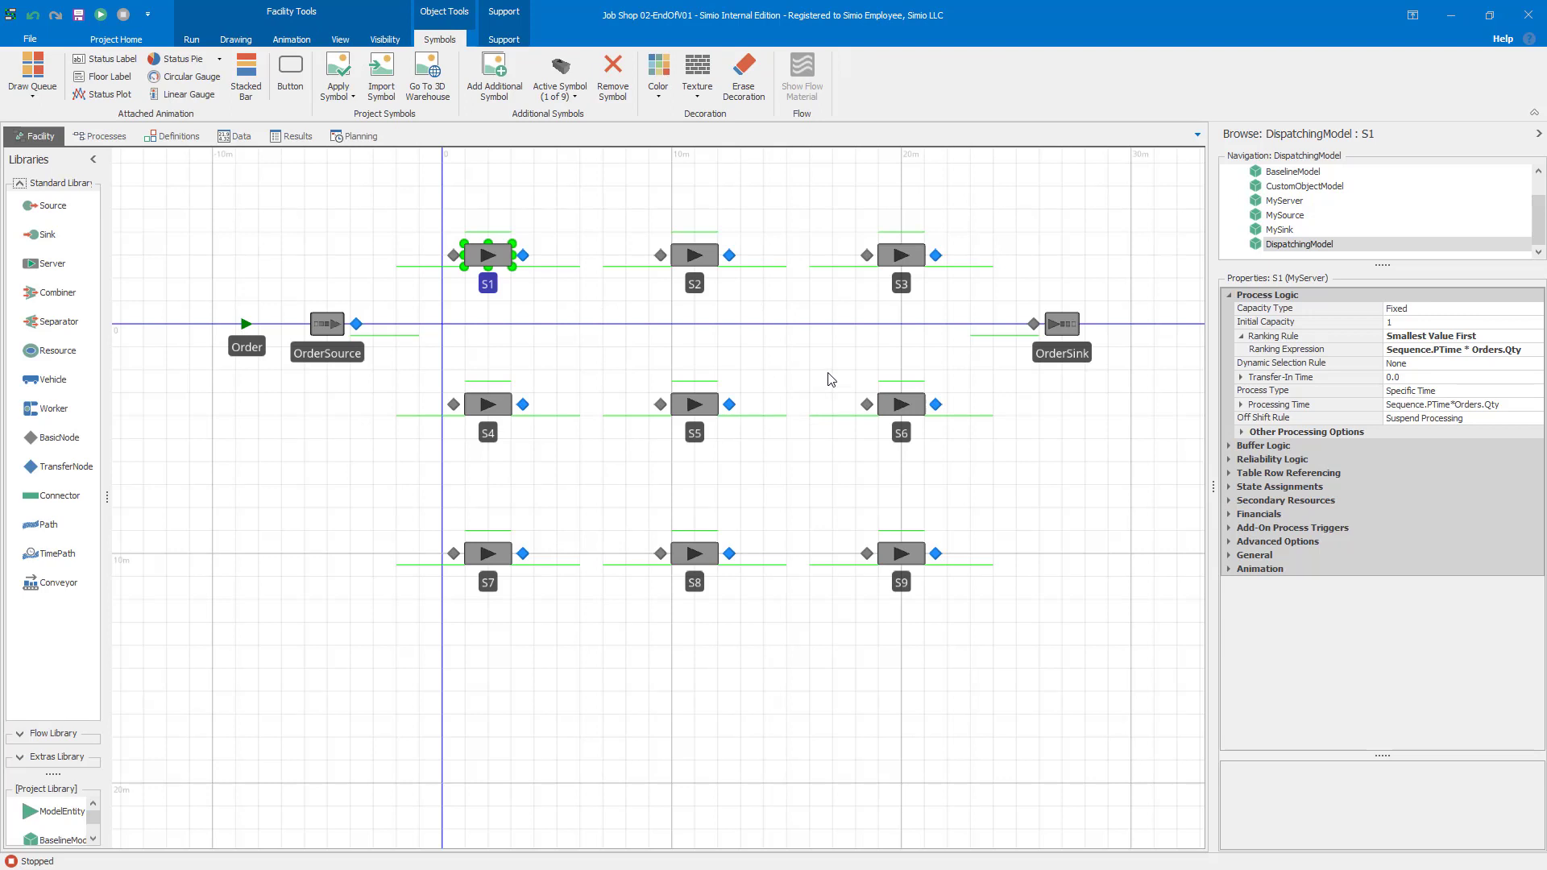
pyautogui.click(497, 401)
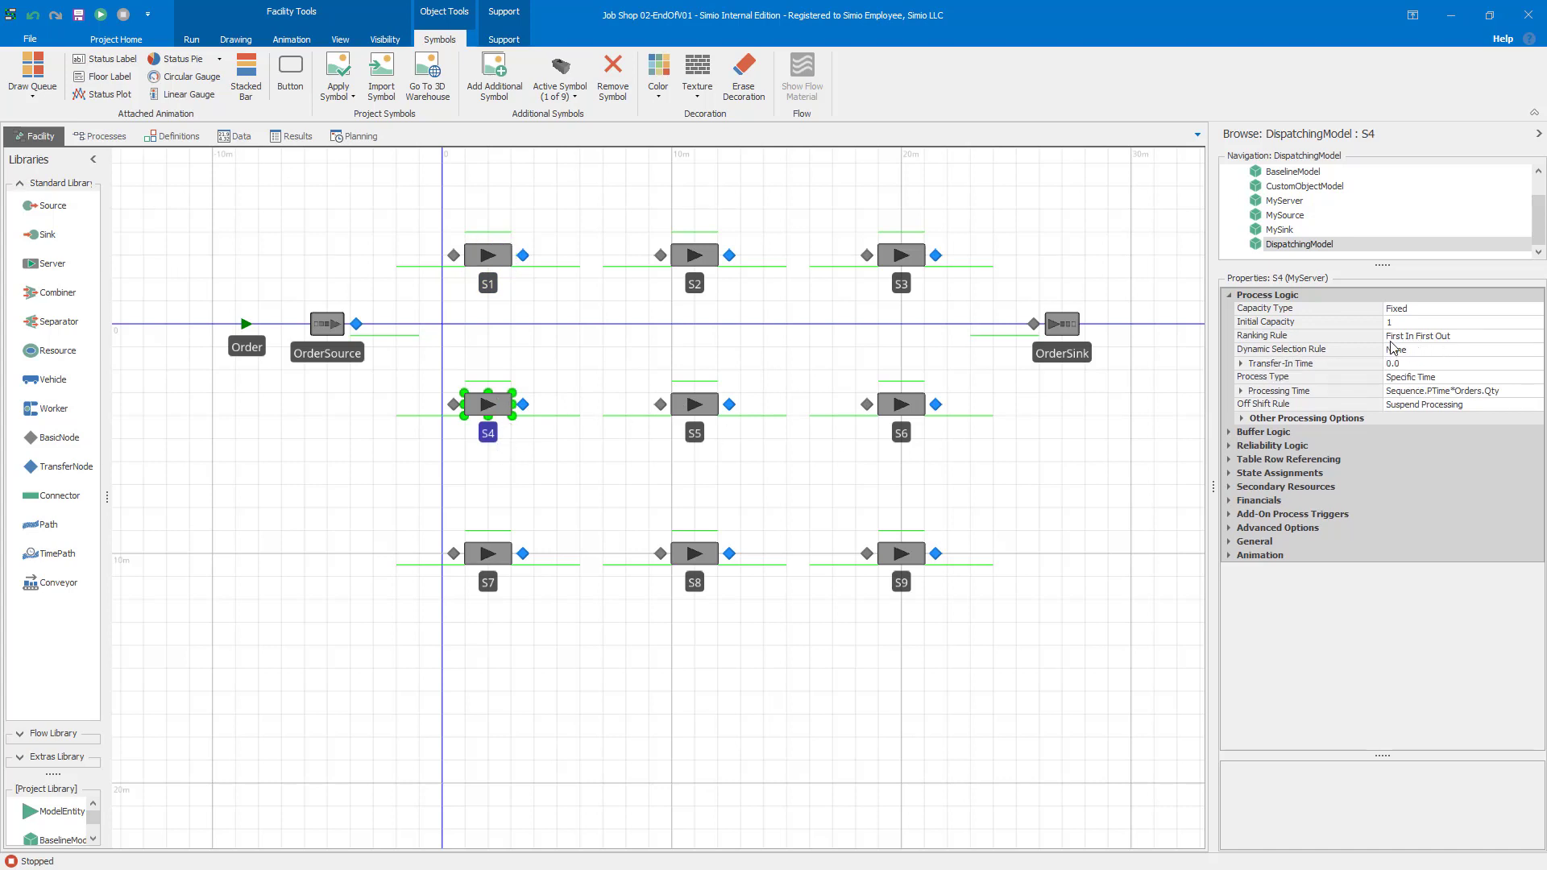
pyautogui.click(564, 323)
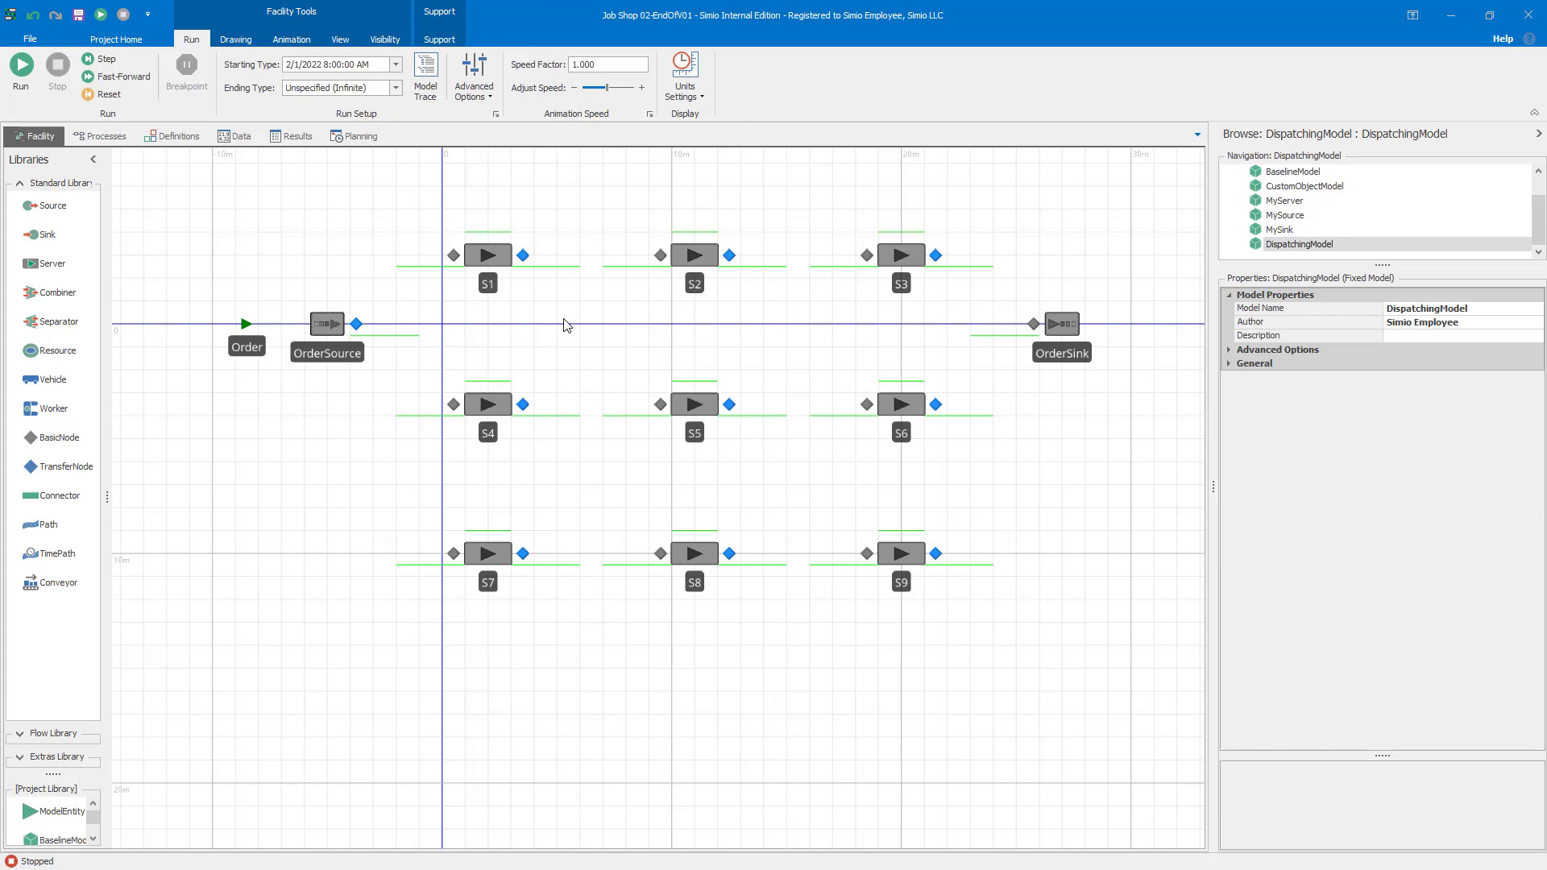
pyautogui.click(500, 266)
pyautogui.rightClick(500, 266)
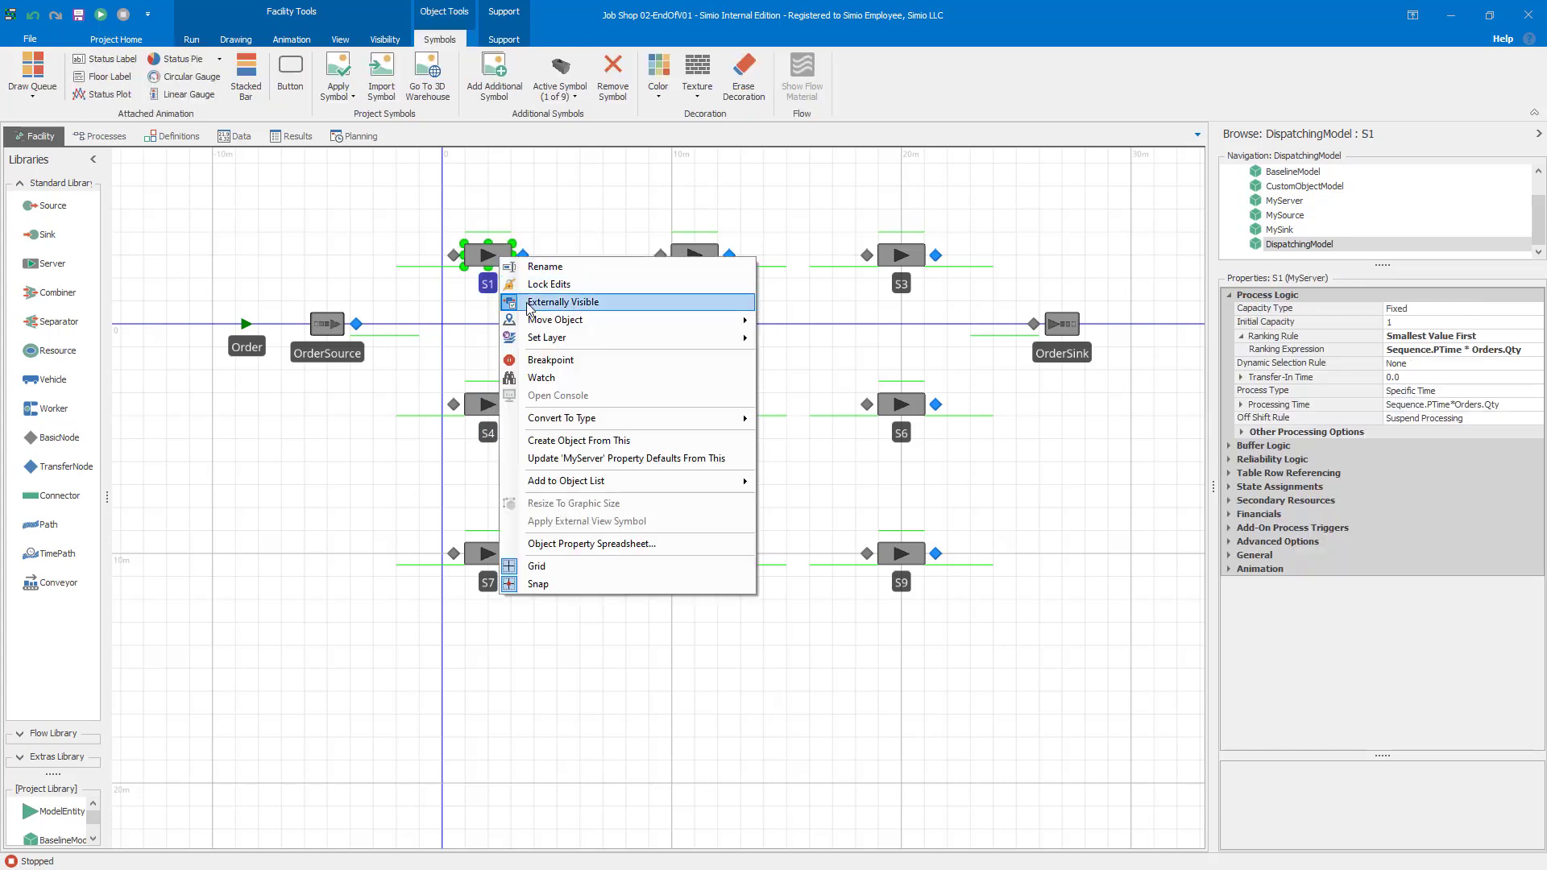
pyautogui.click(554, 460)
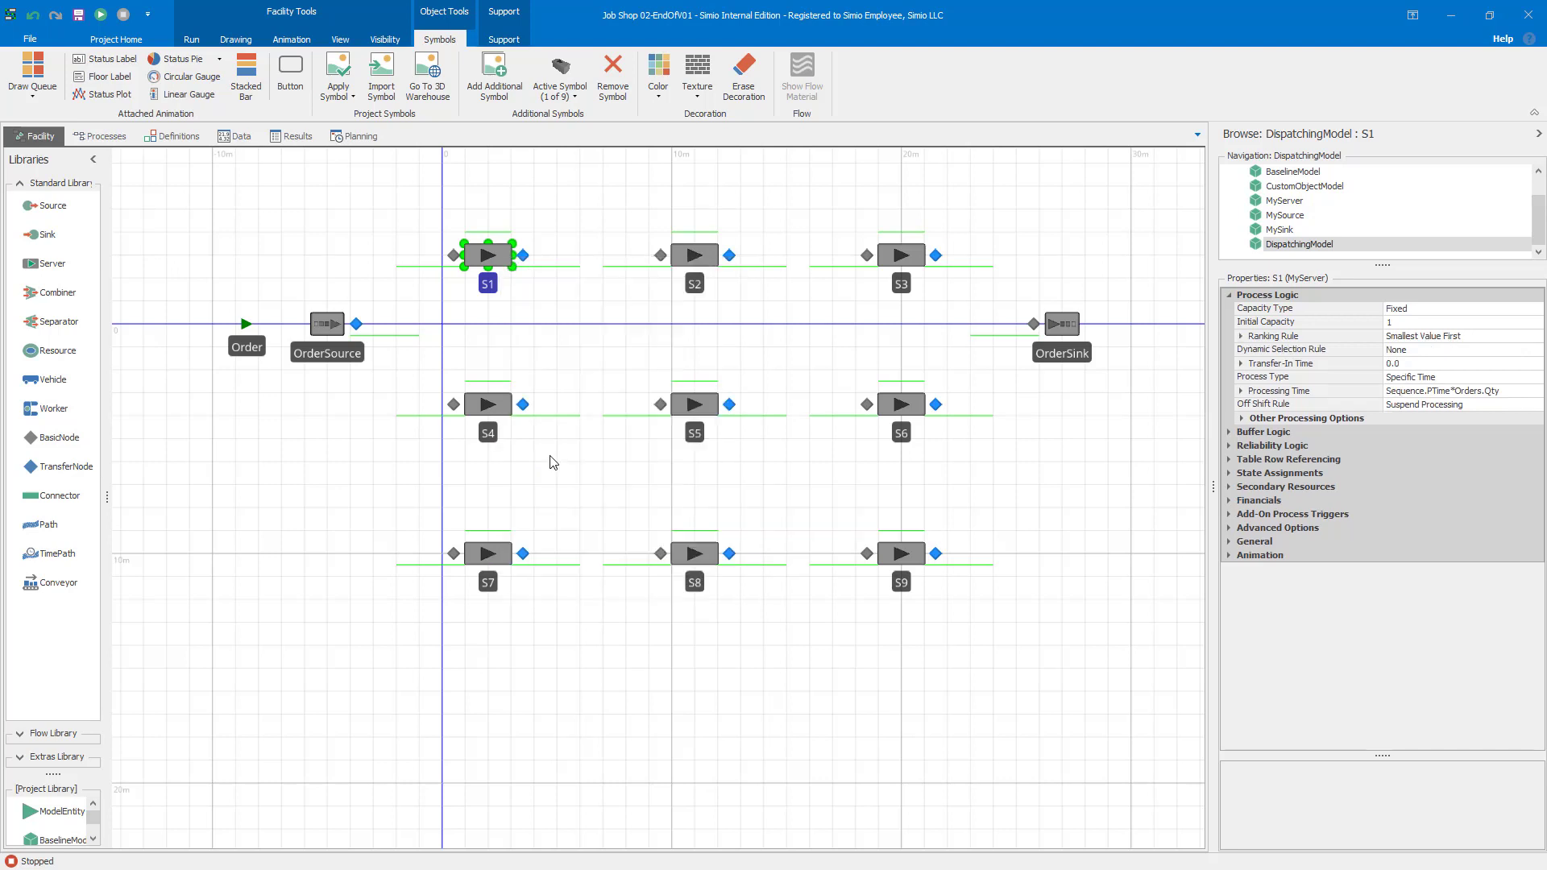
# Step: Check the Ranking Rule and Ranking Expression inherited by server S5
pyautogui.click(698, 410)
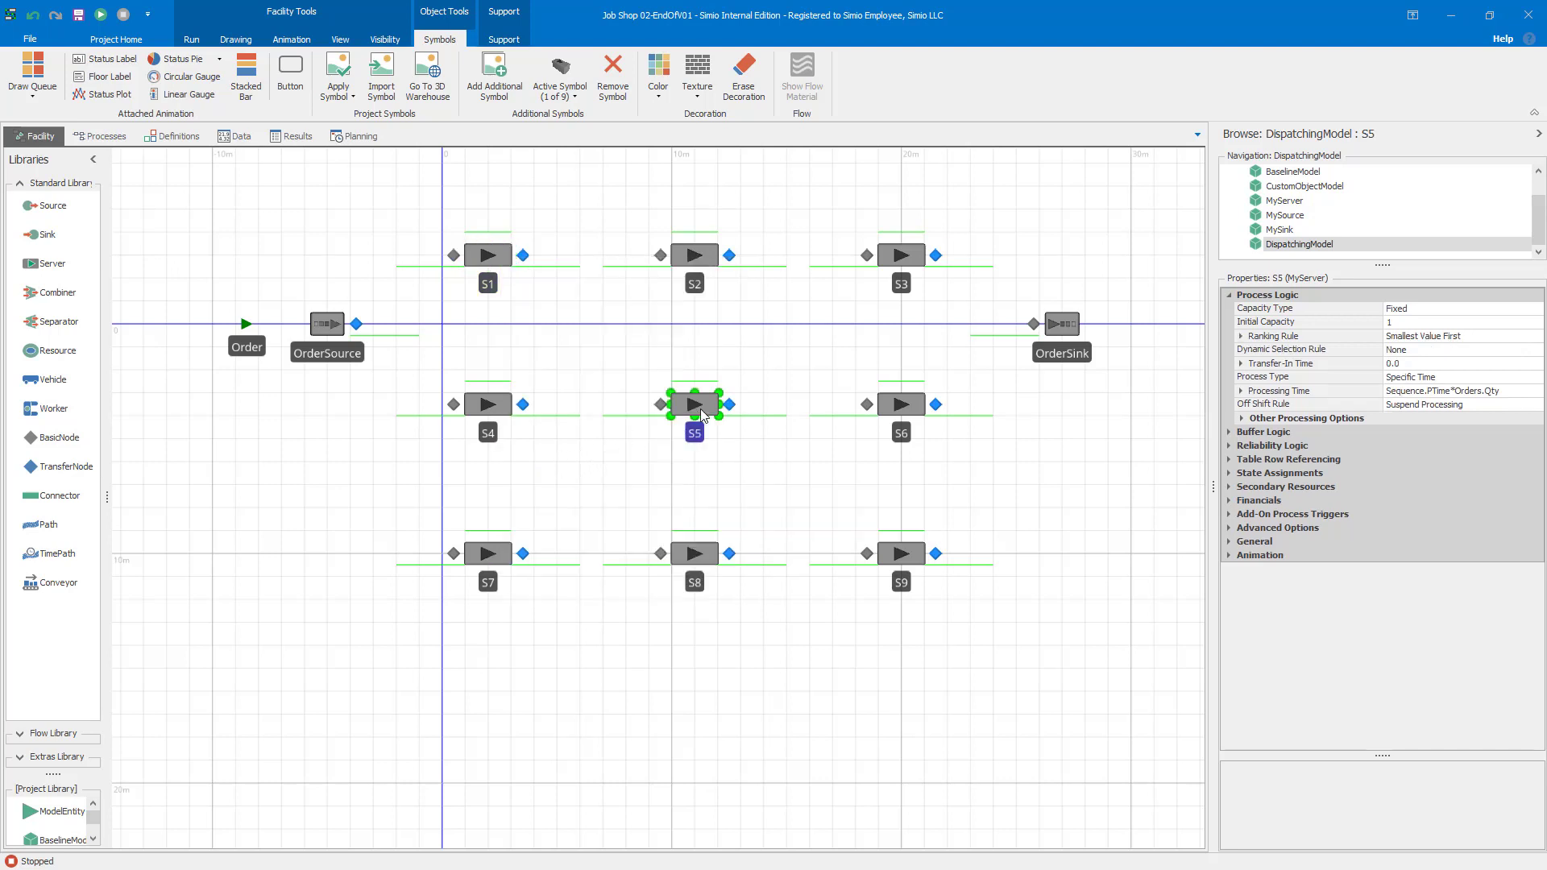
pyautogui.click(1241, 336)
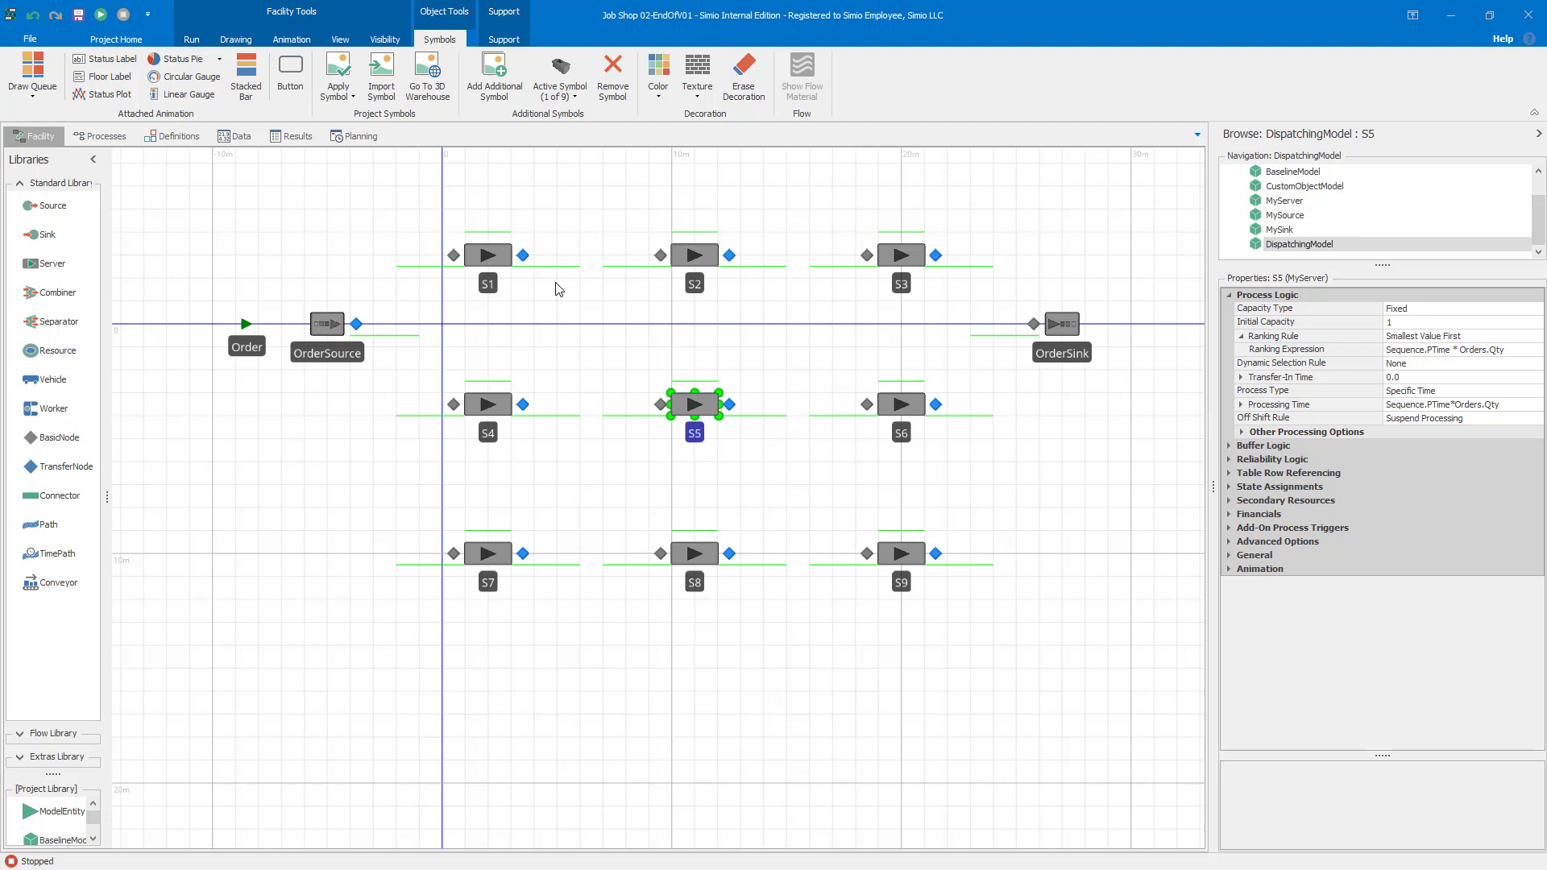
pyautogui.click(555, 332)
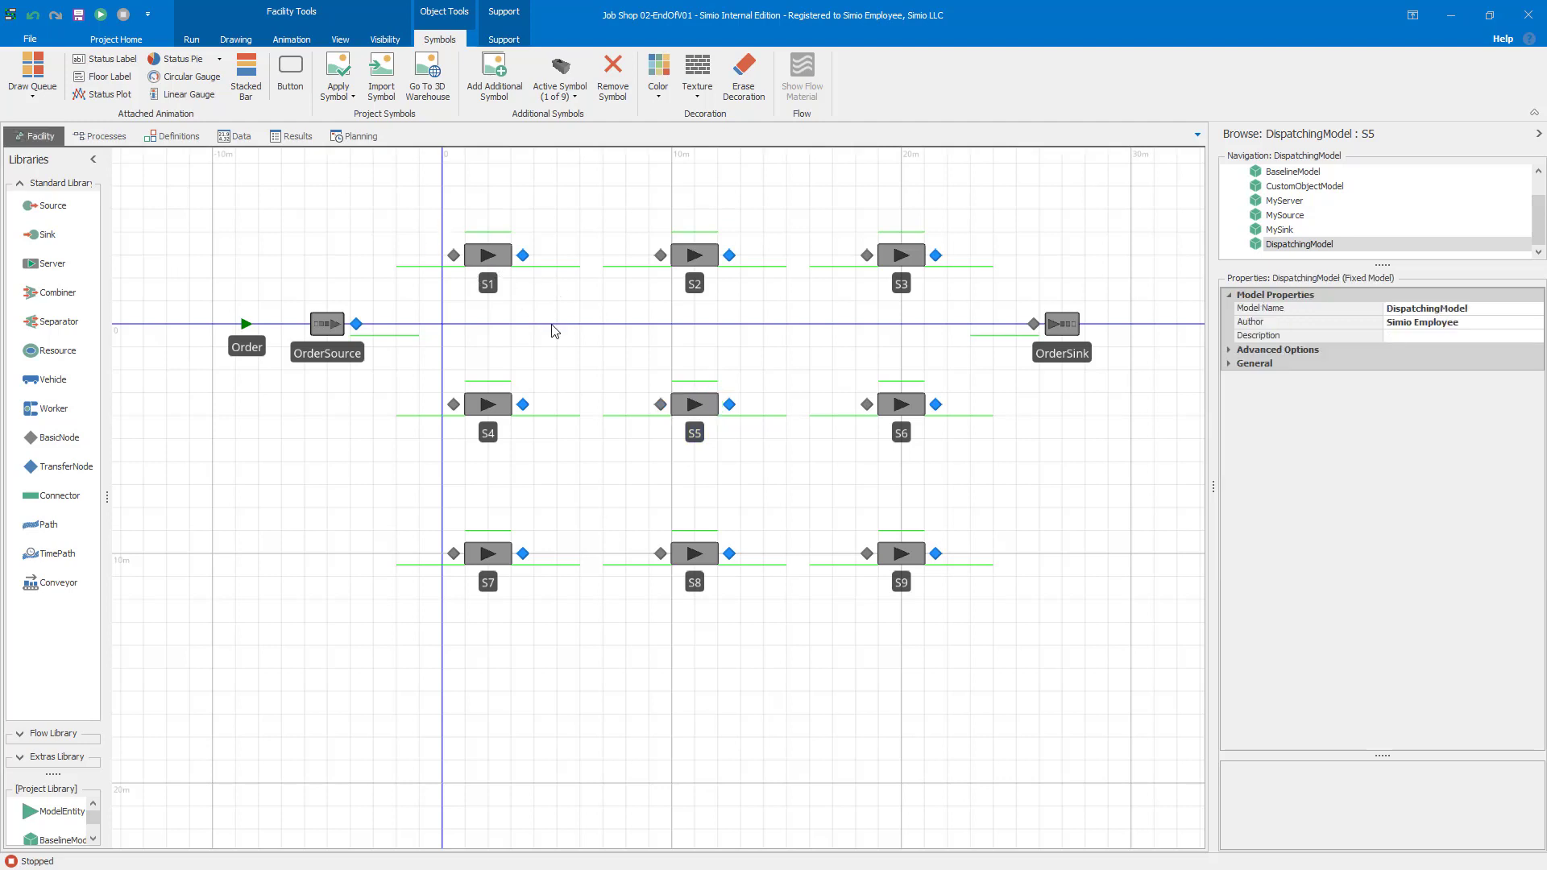
# Step: Reset and re-create the operational plan with the updated server defaults, check its Makespan dashboard, and return to the facility model
pyautogui.click(344, 139)
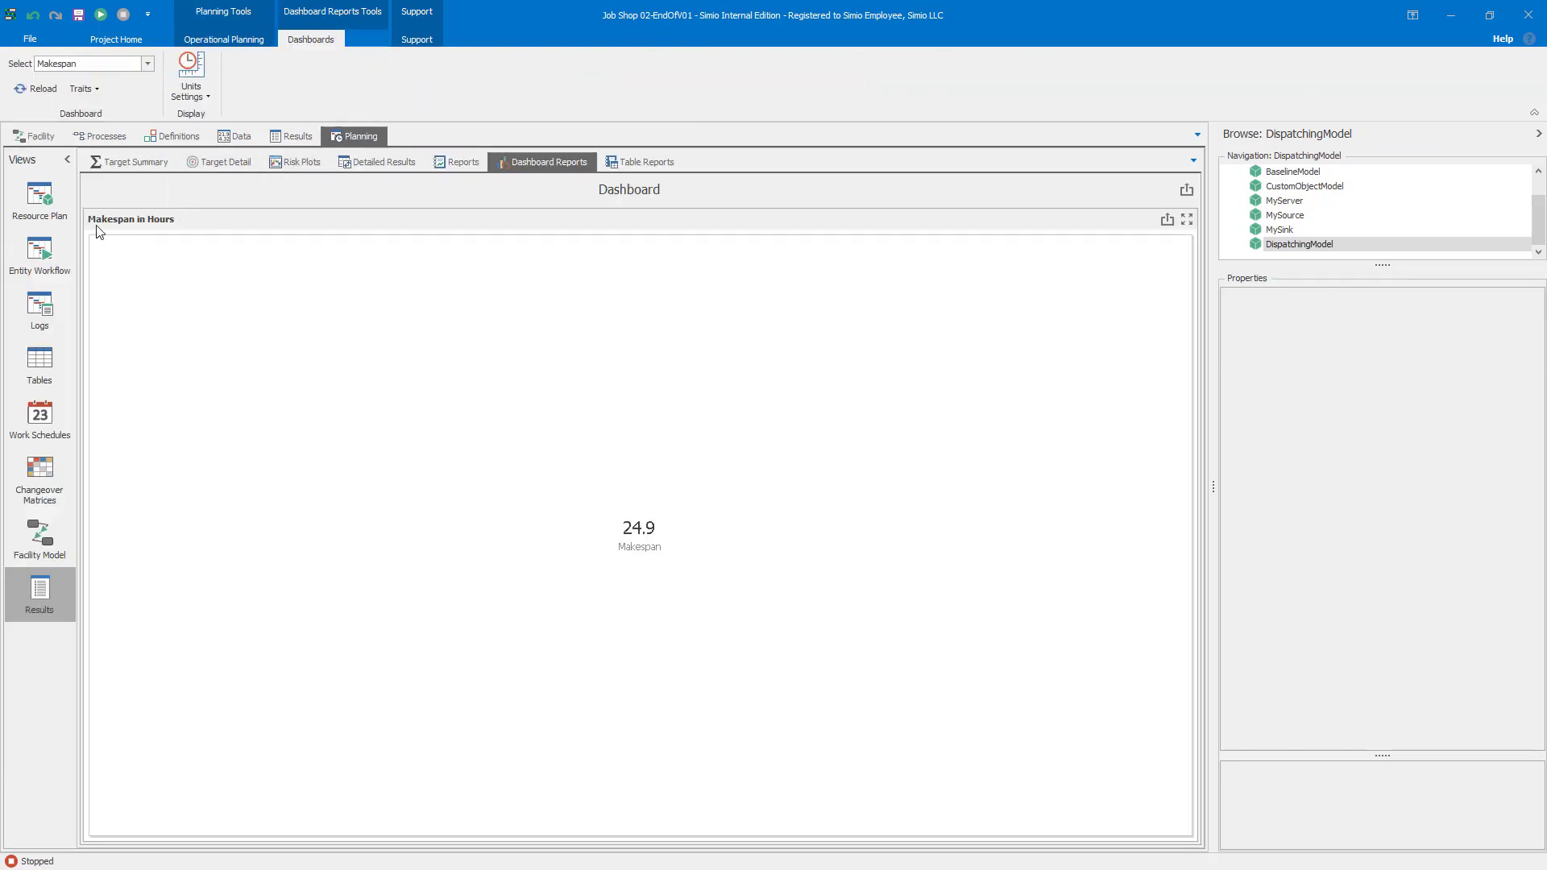
pyautogui.click(39, 200)
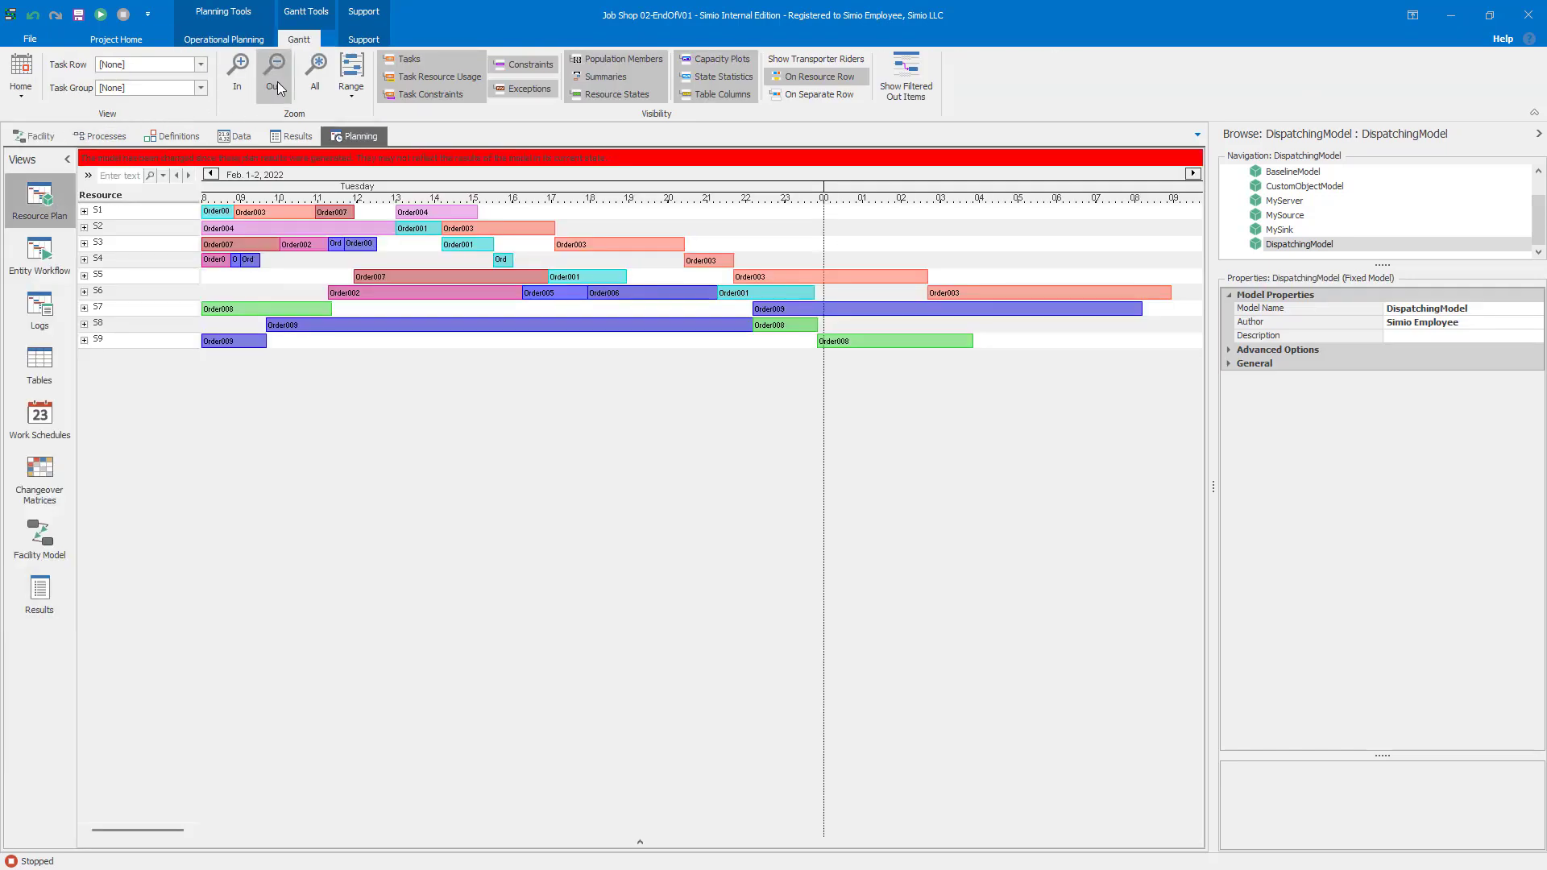
pyautogui.click(214, 39)
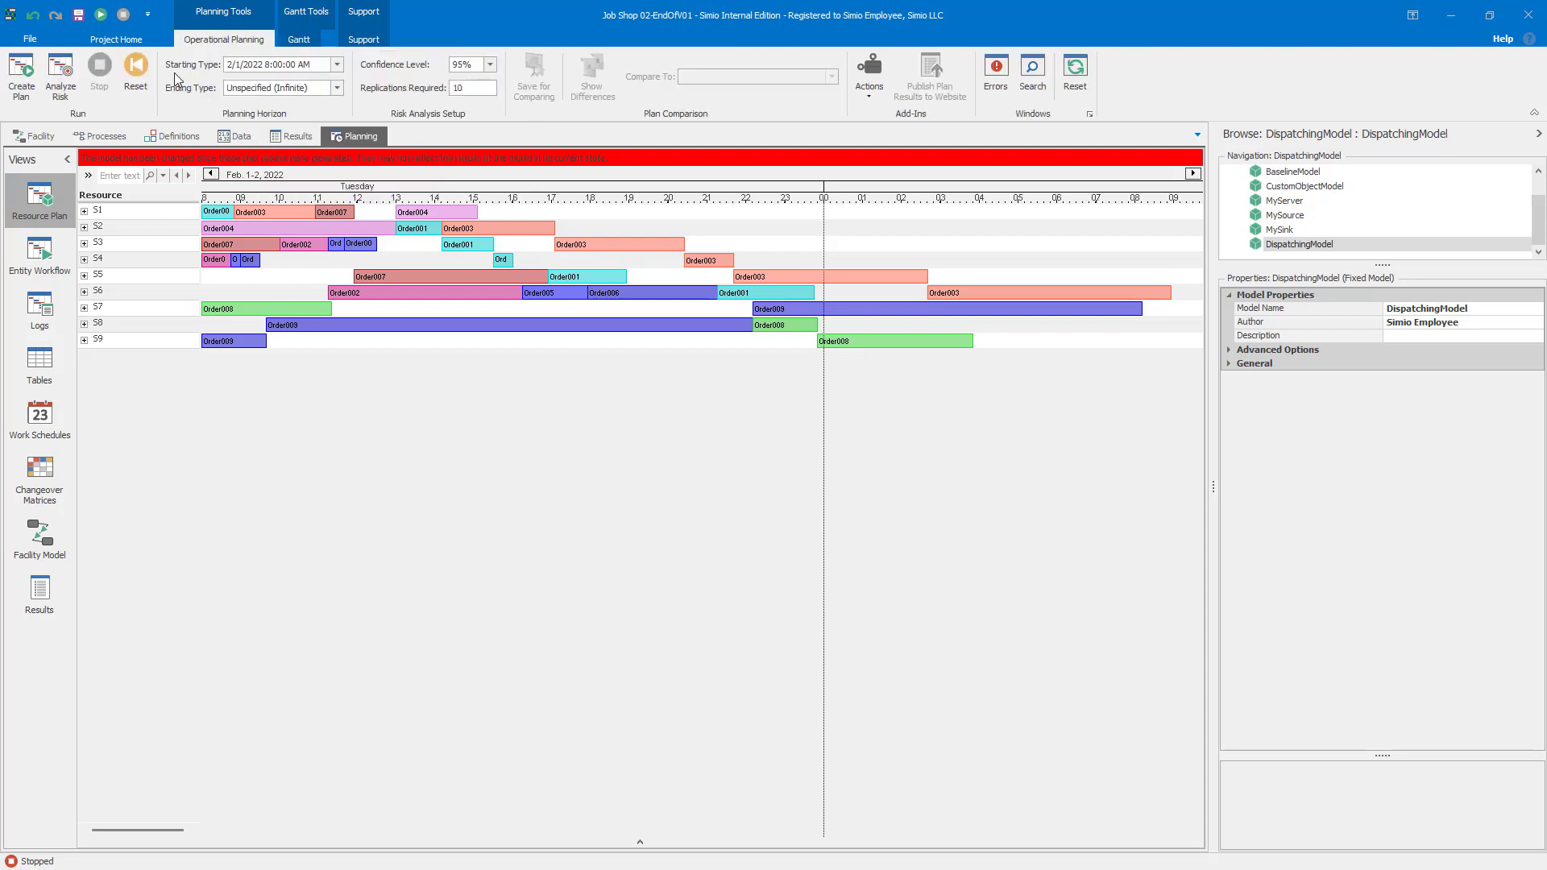
pyautogui.click(135, 68)
pyautogui.click(21, 74)
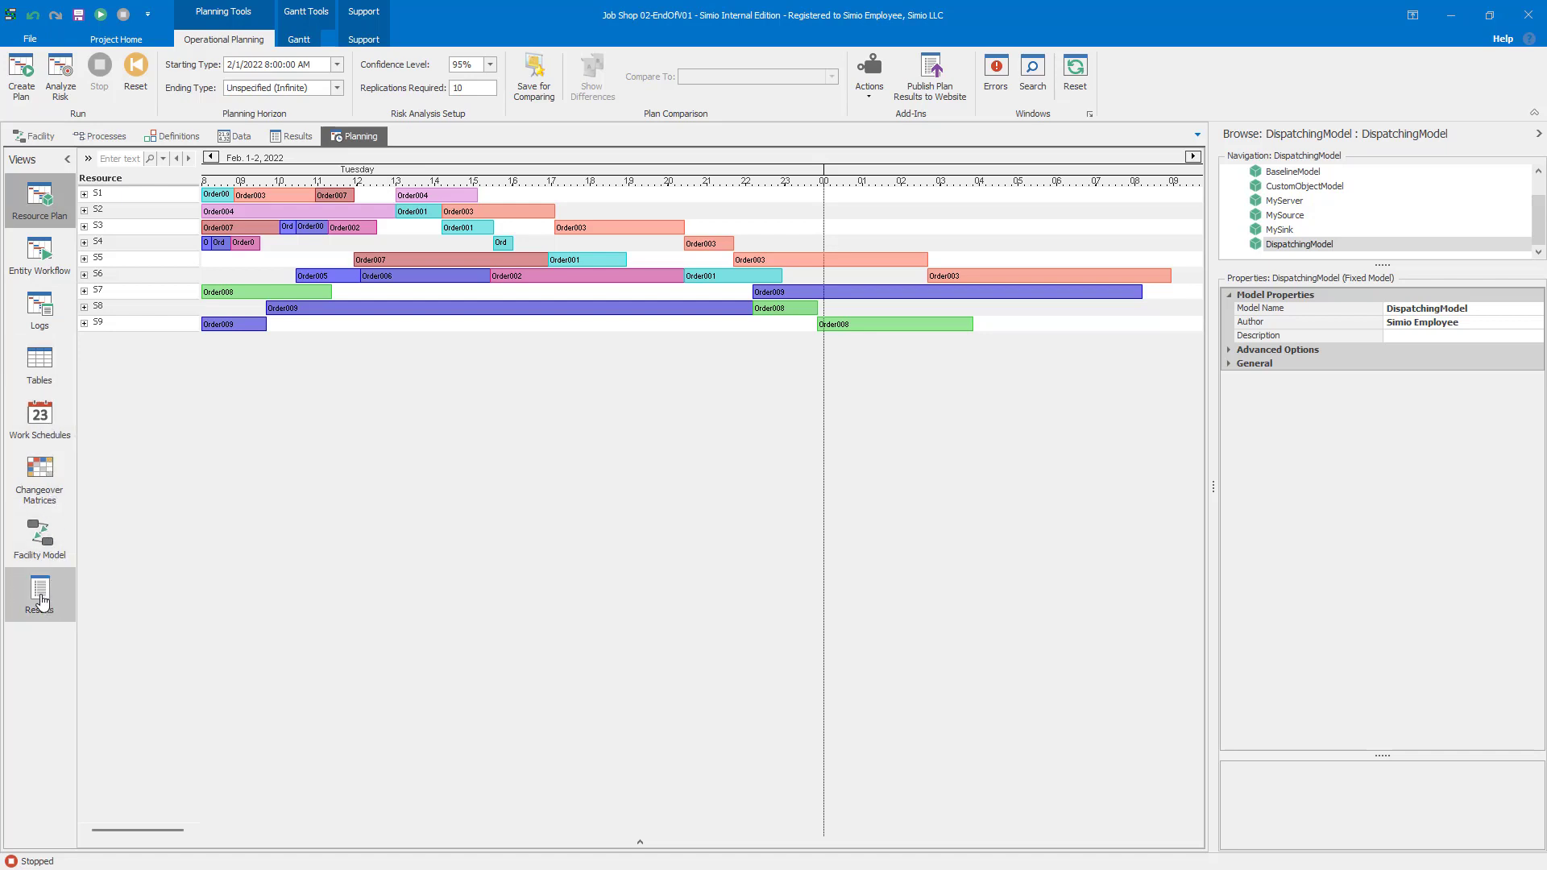
pyautogui.click(41, 598)
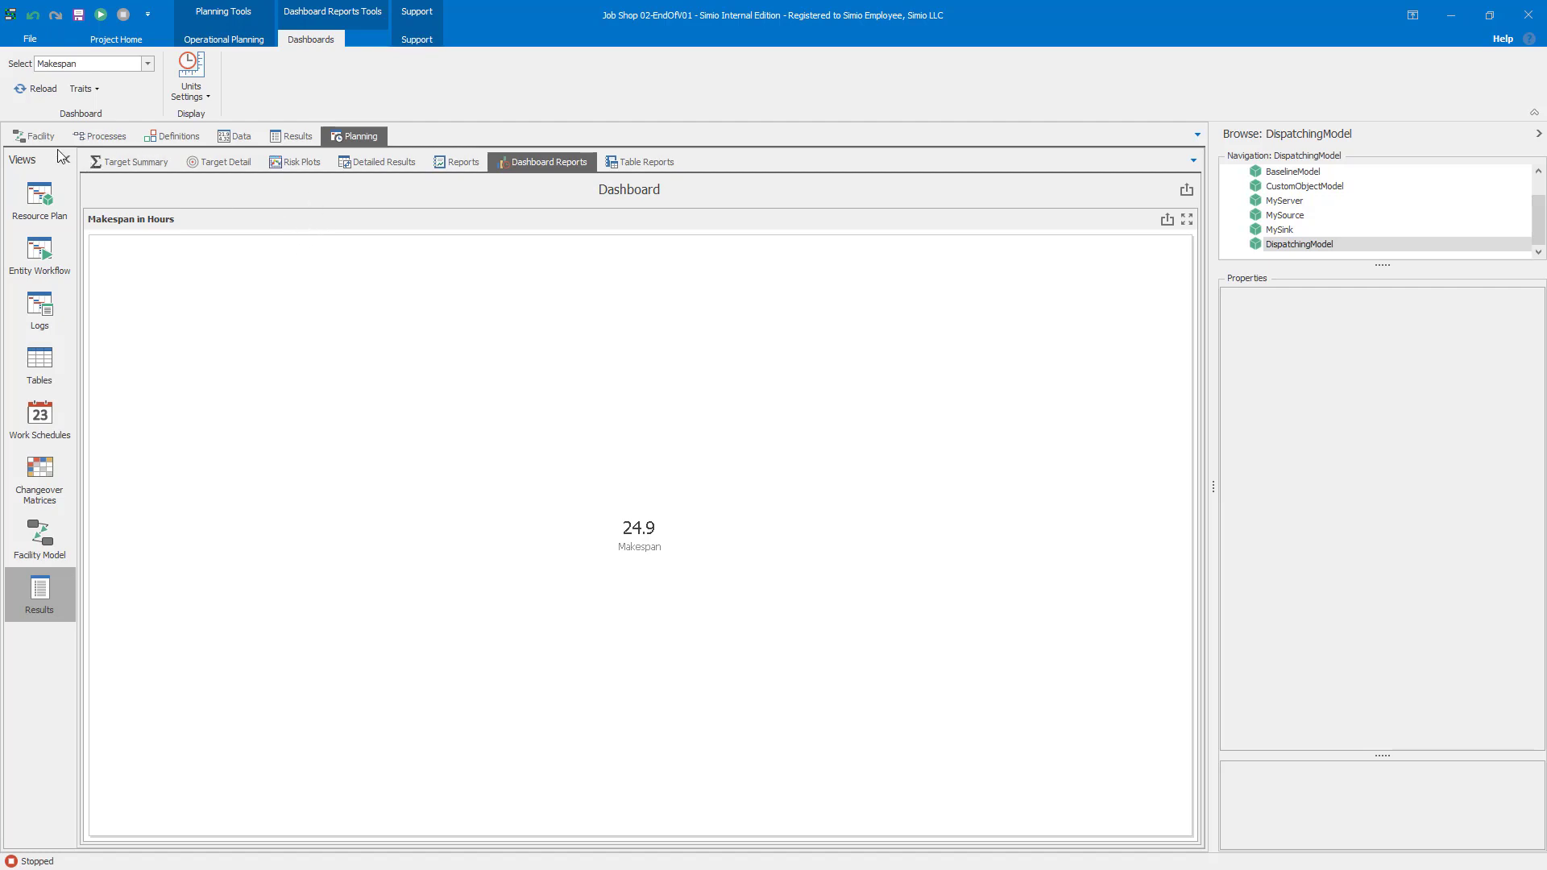
pyautogui.click(38, 137)
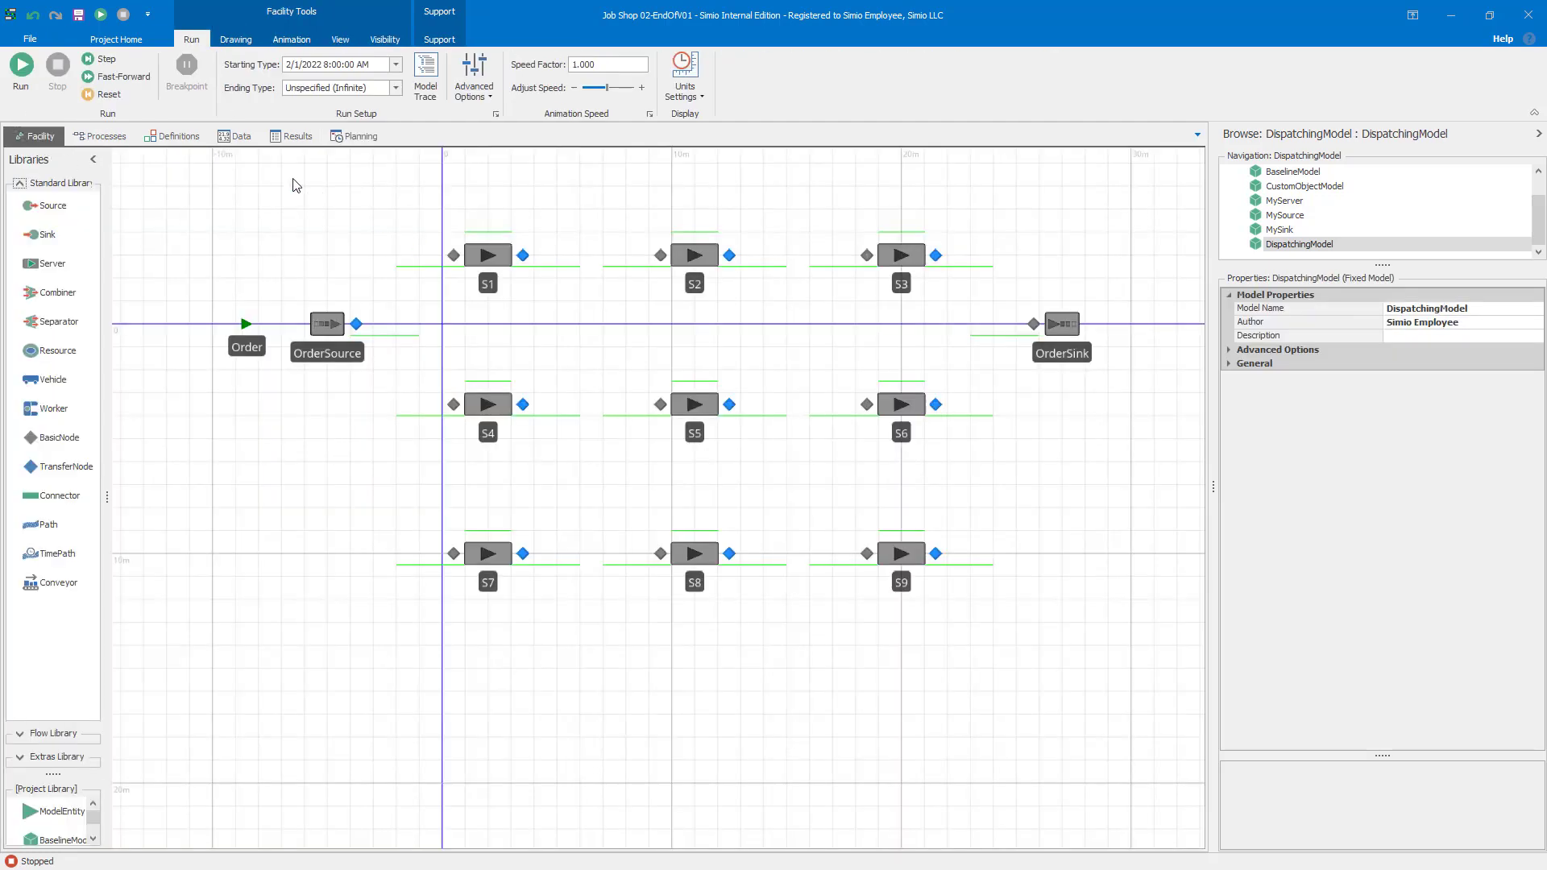
# Step: Examine PartB's destination sequence and processing times in the Parts table
pyautogui.click(235, 136)
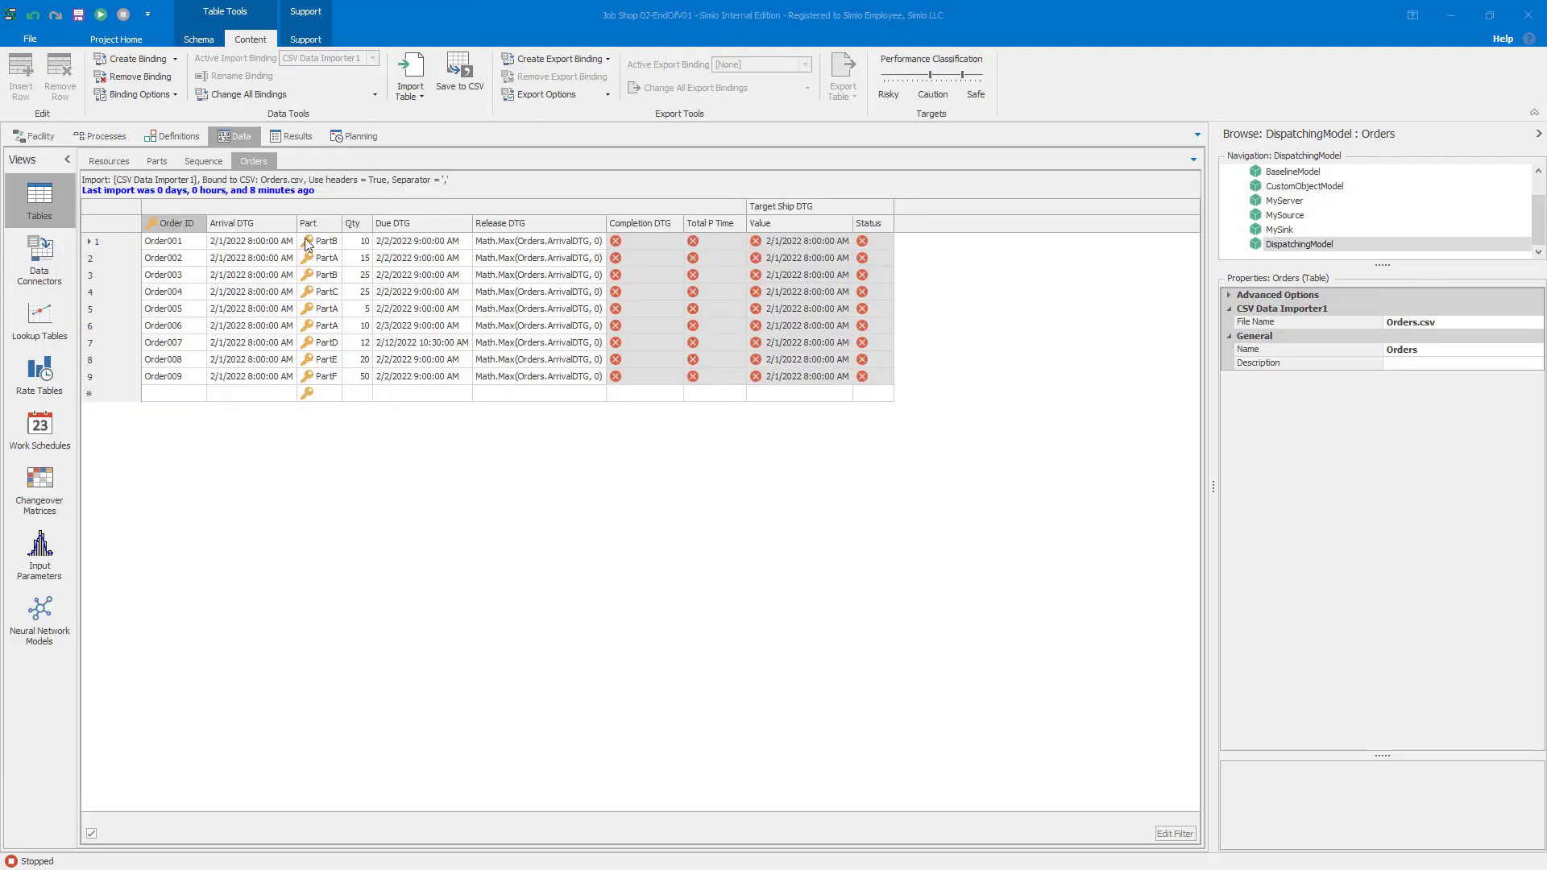
pyautogui.click(162, 161)
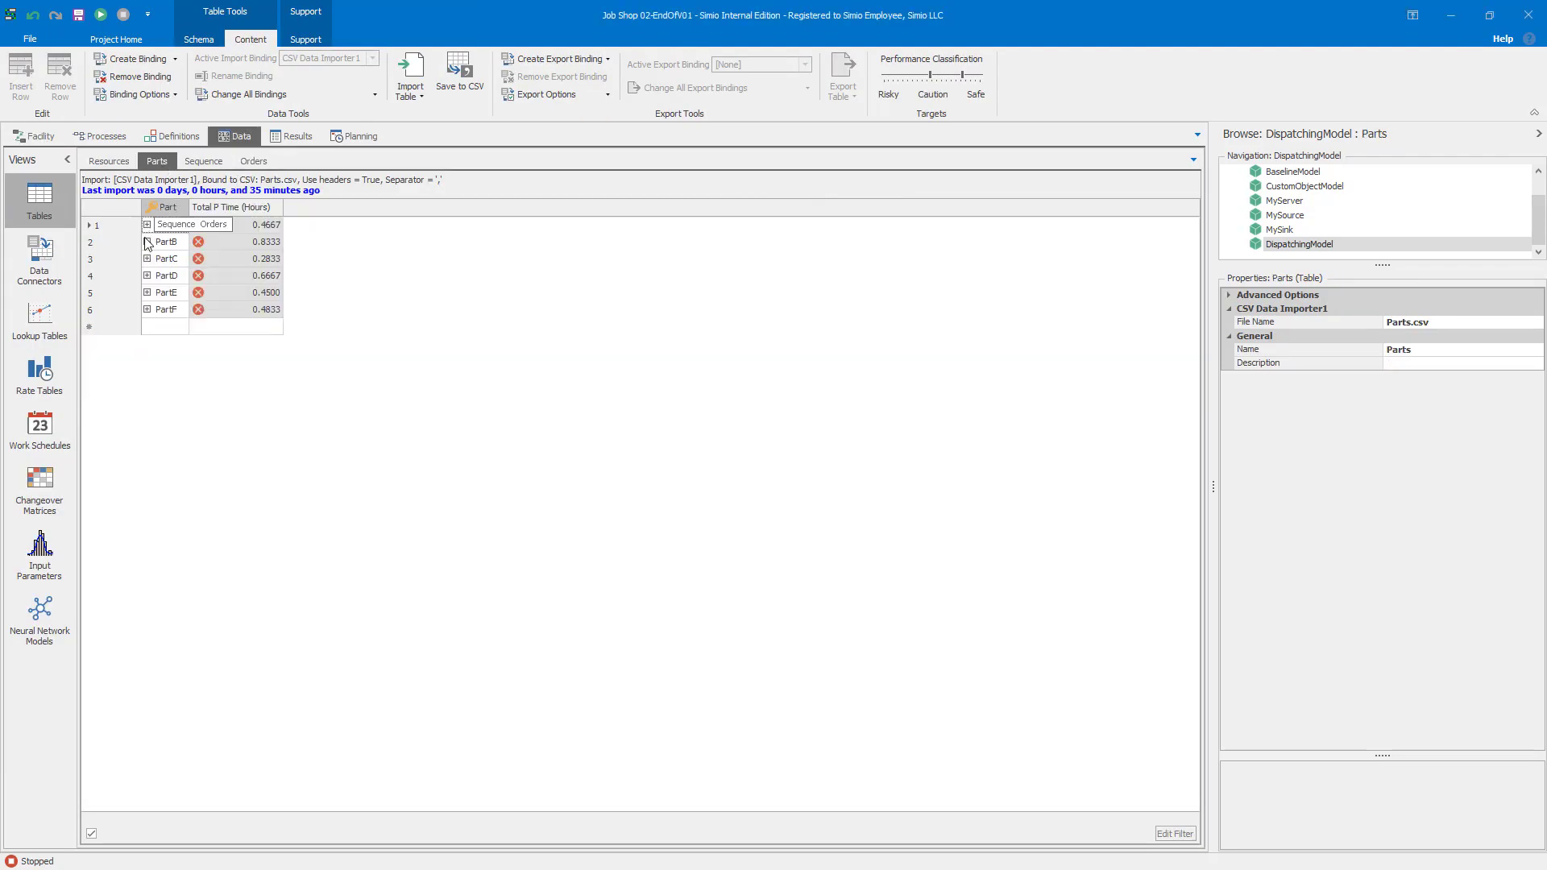
pyautogui.click(146, 241)
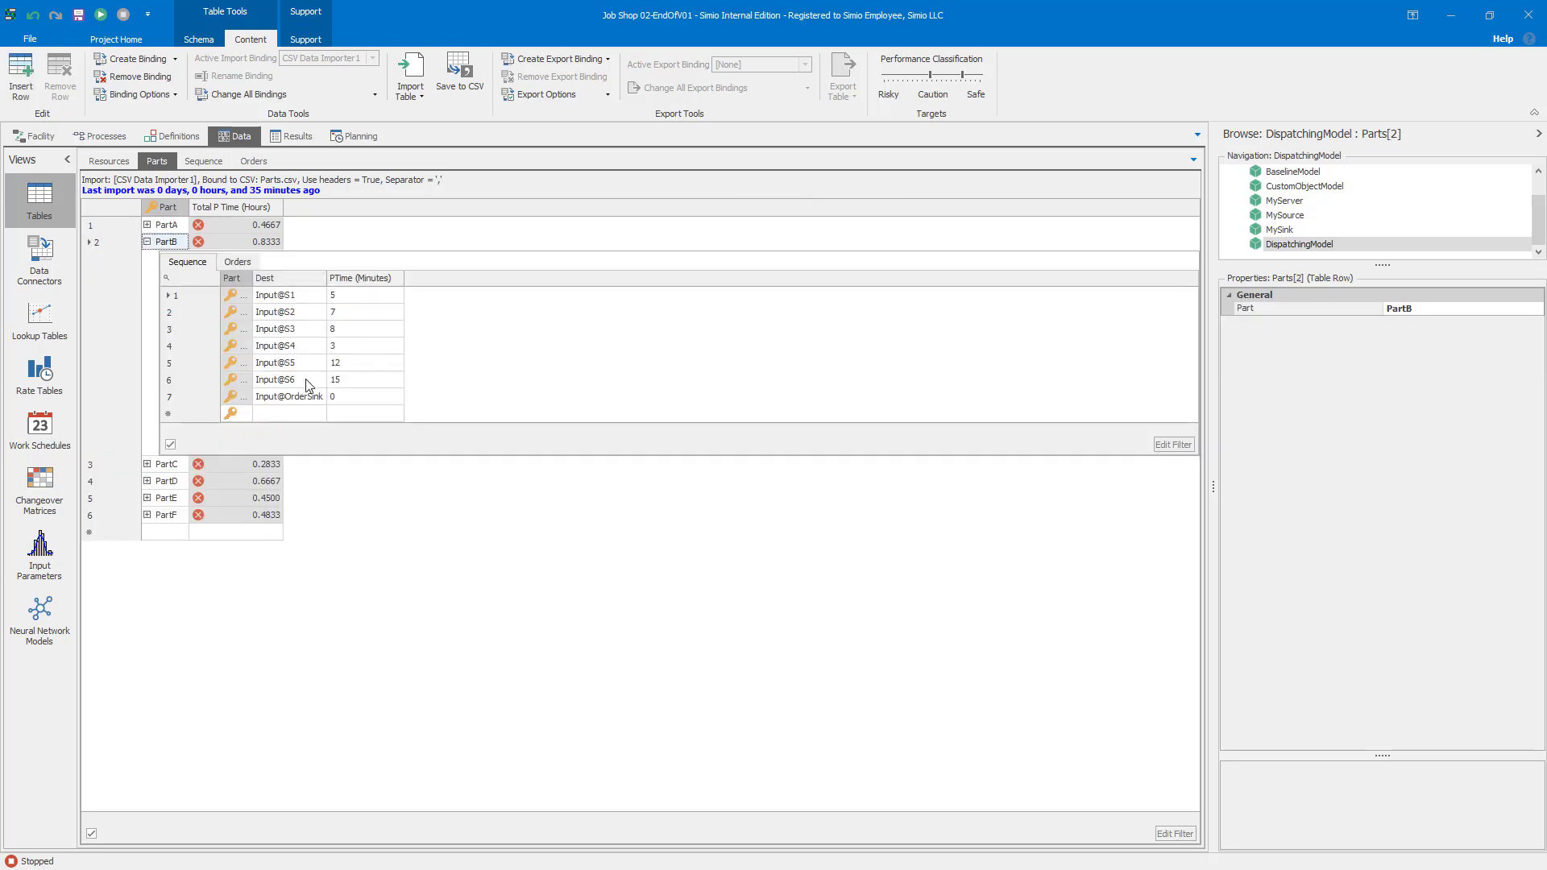
# Step: Set the quantity of Order001 to 50 and of Order003 to 10 in the Orders table
pyautogui.click(253, 163)
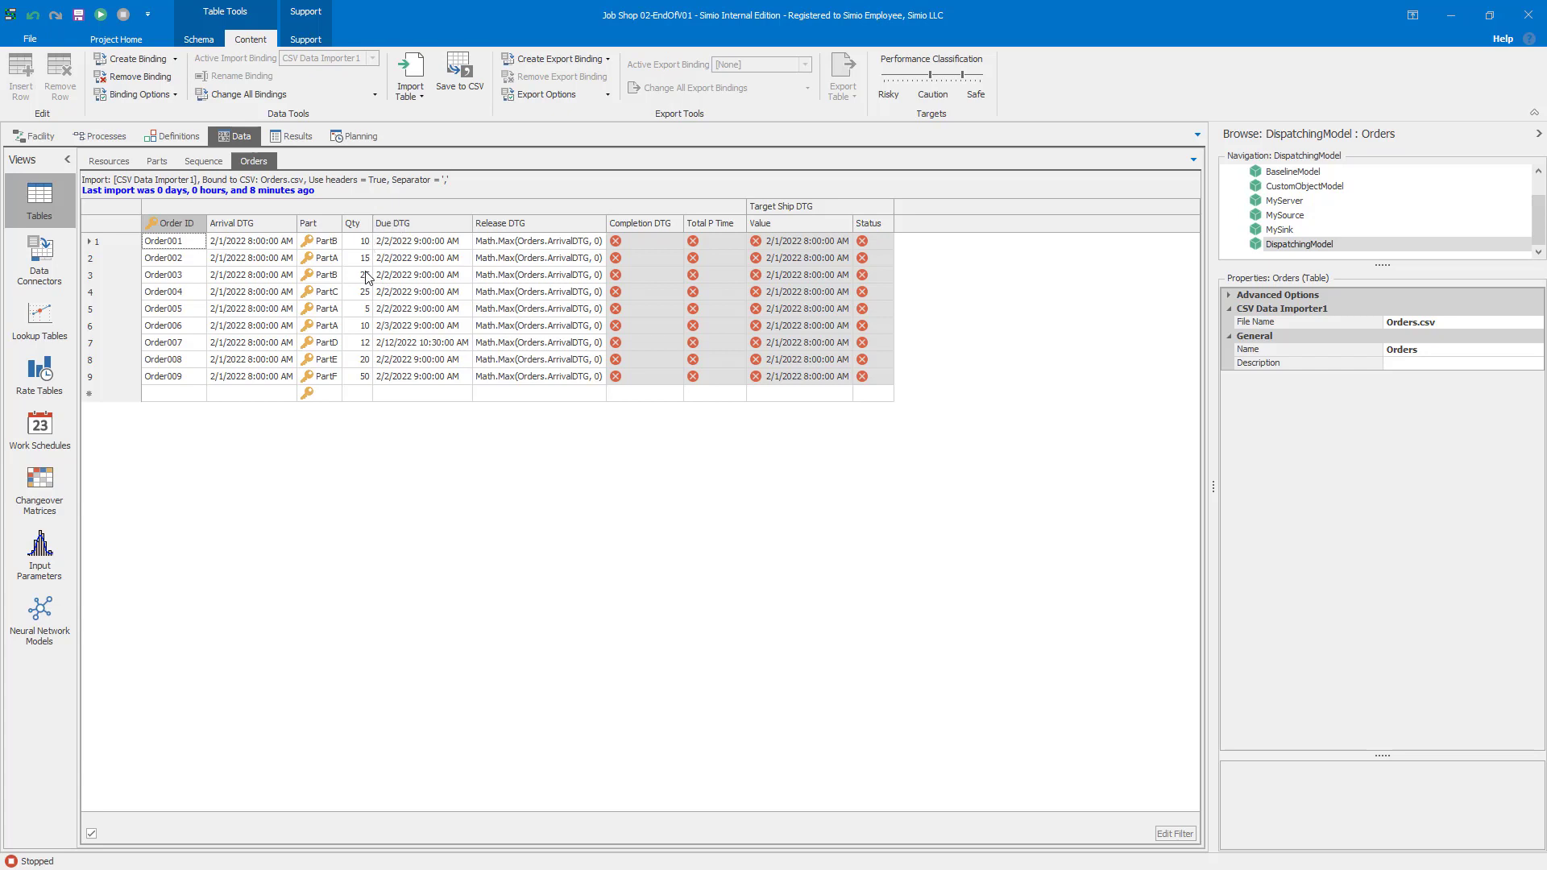
pyautogui.click(359, 245)
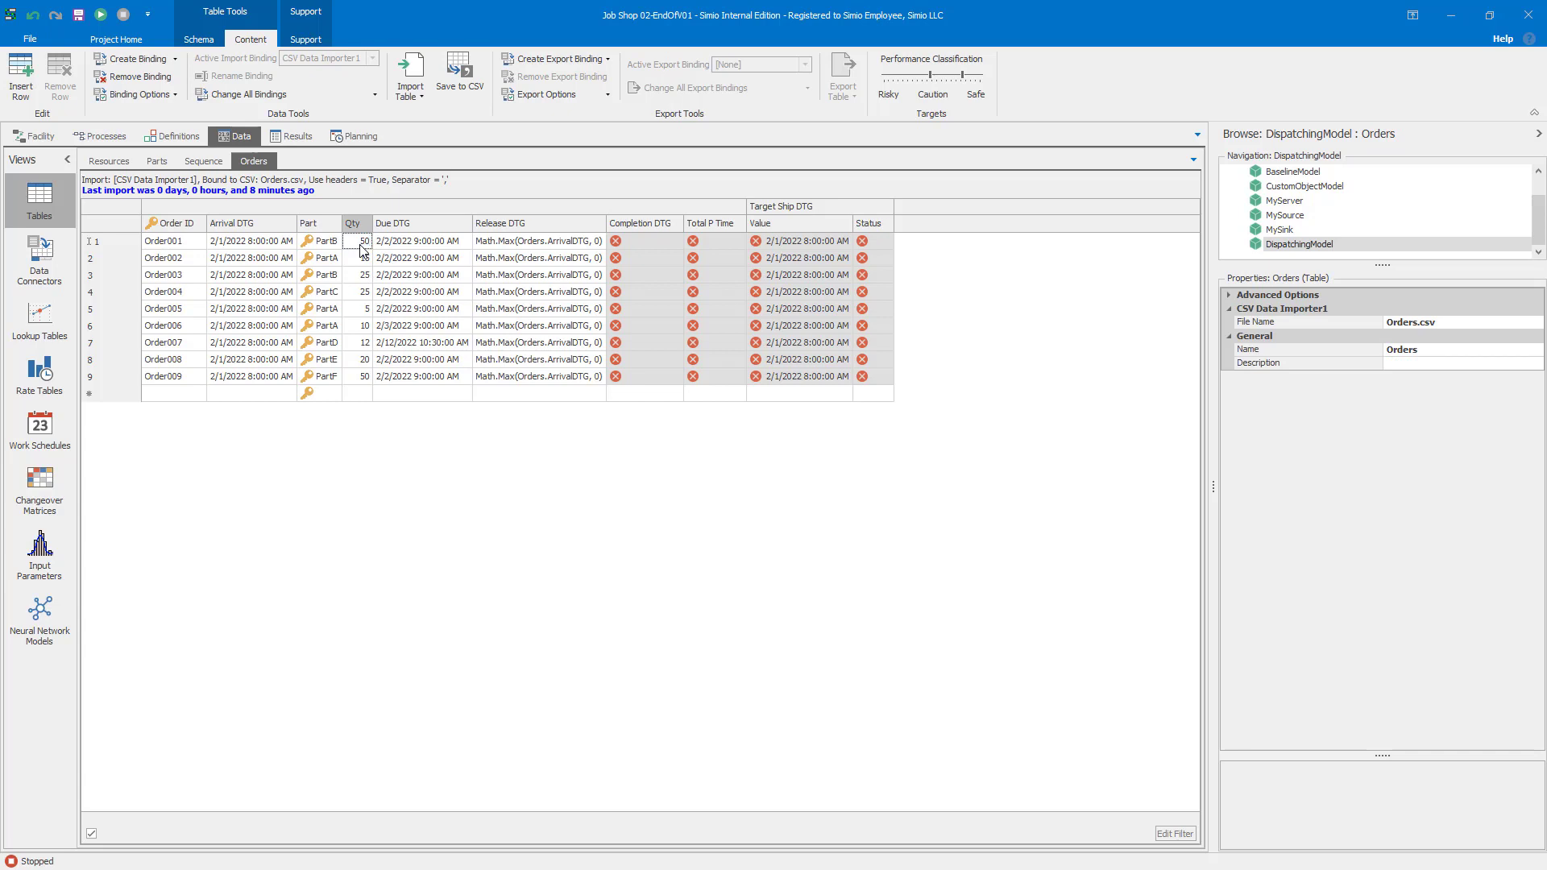
pyautogui.press('Return')
pyautogui.click(362, 276)
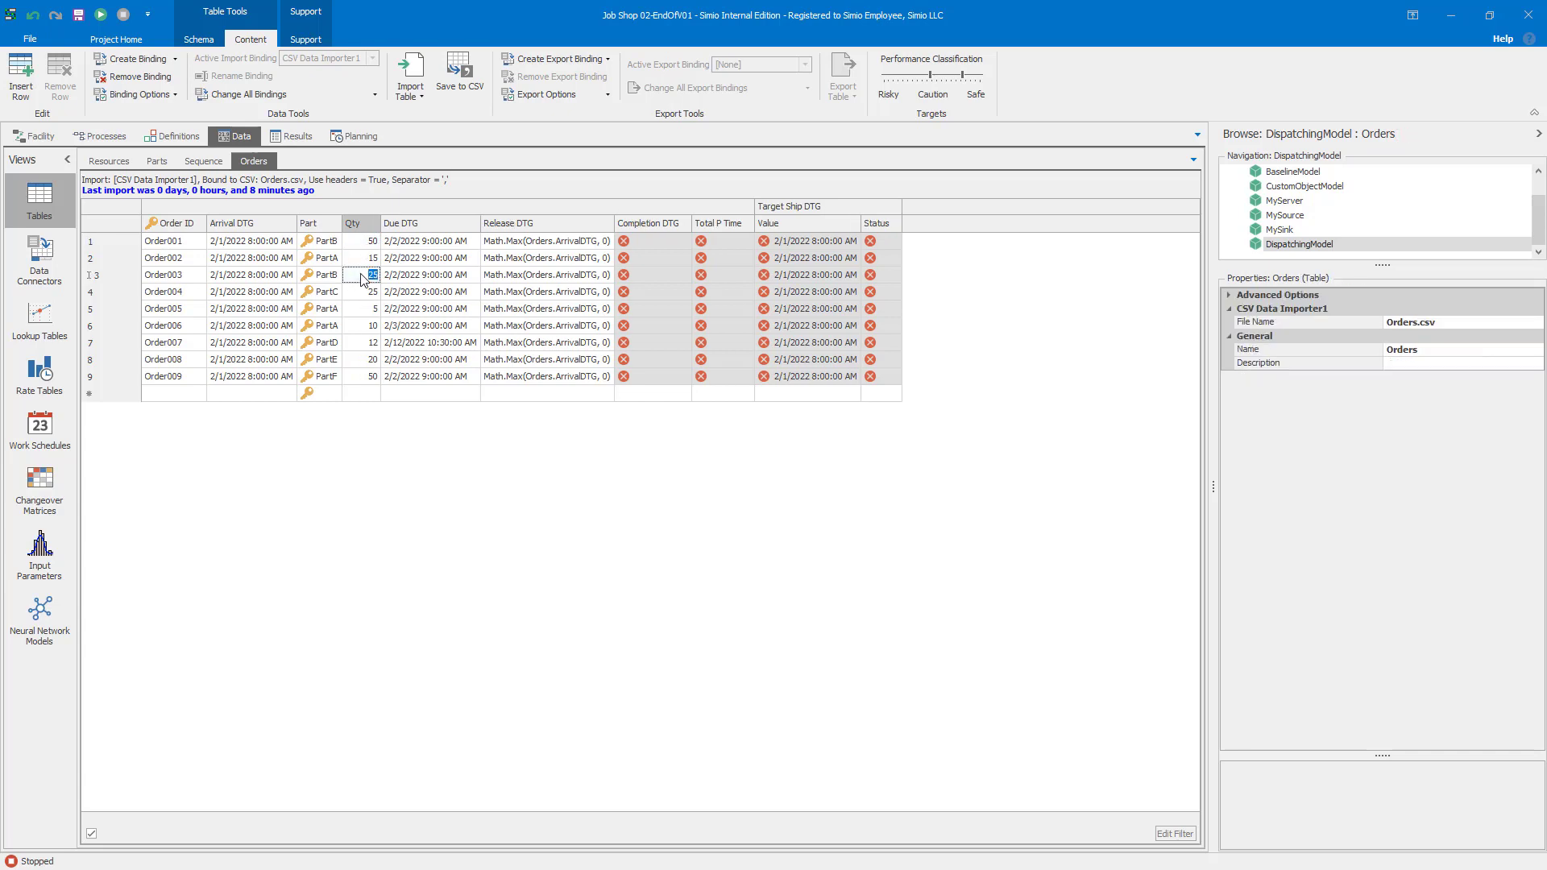
pyautogui.write('10')
pyautogui.press('Return')
# Step: Check server S1's ranking rule, and compare the Orders table with the processing order on S1 in the existing resource plan
pyautogui.click(55, 141)
pyautogui.click(472, 262)
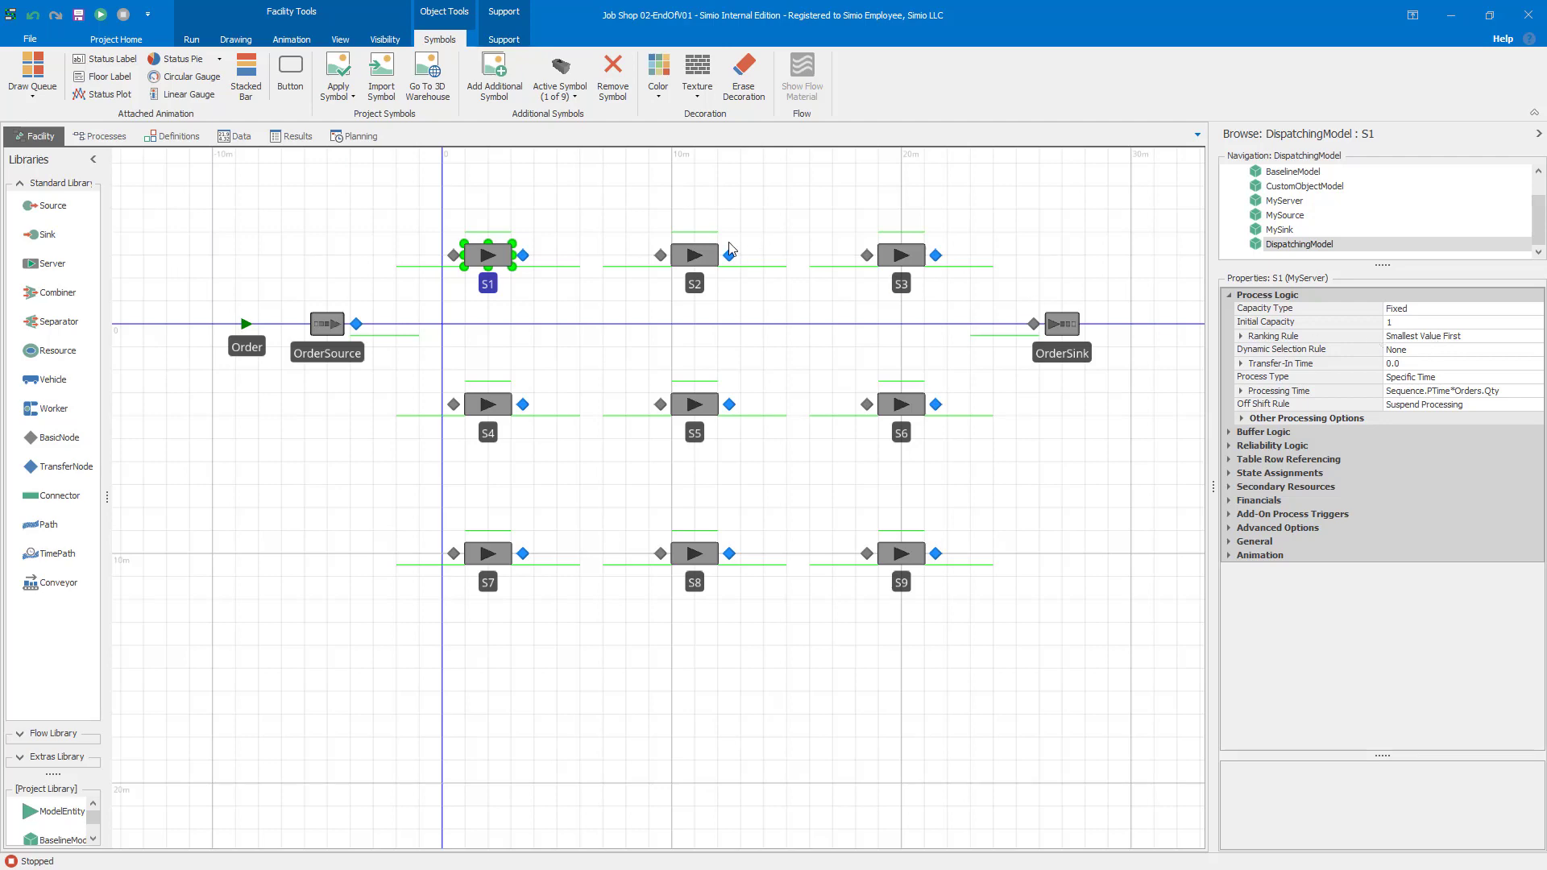
pyautogui.click(361, 137)
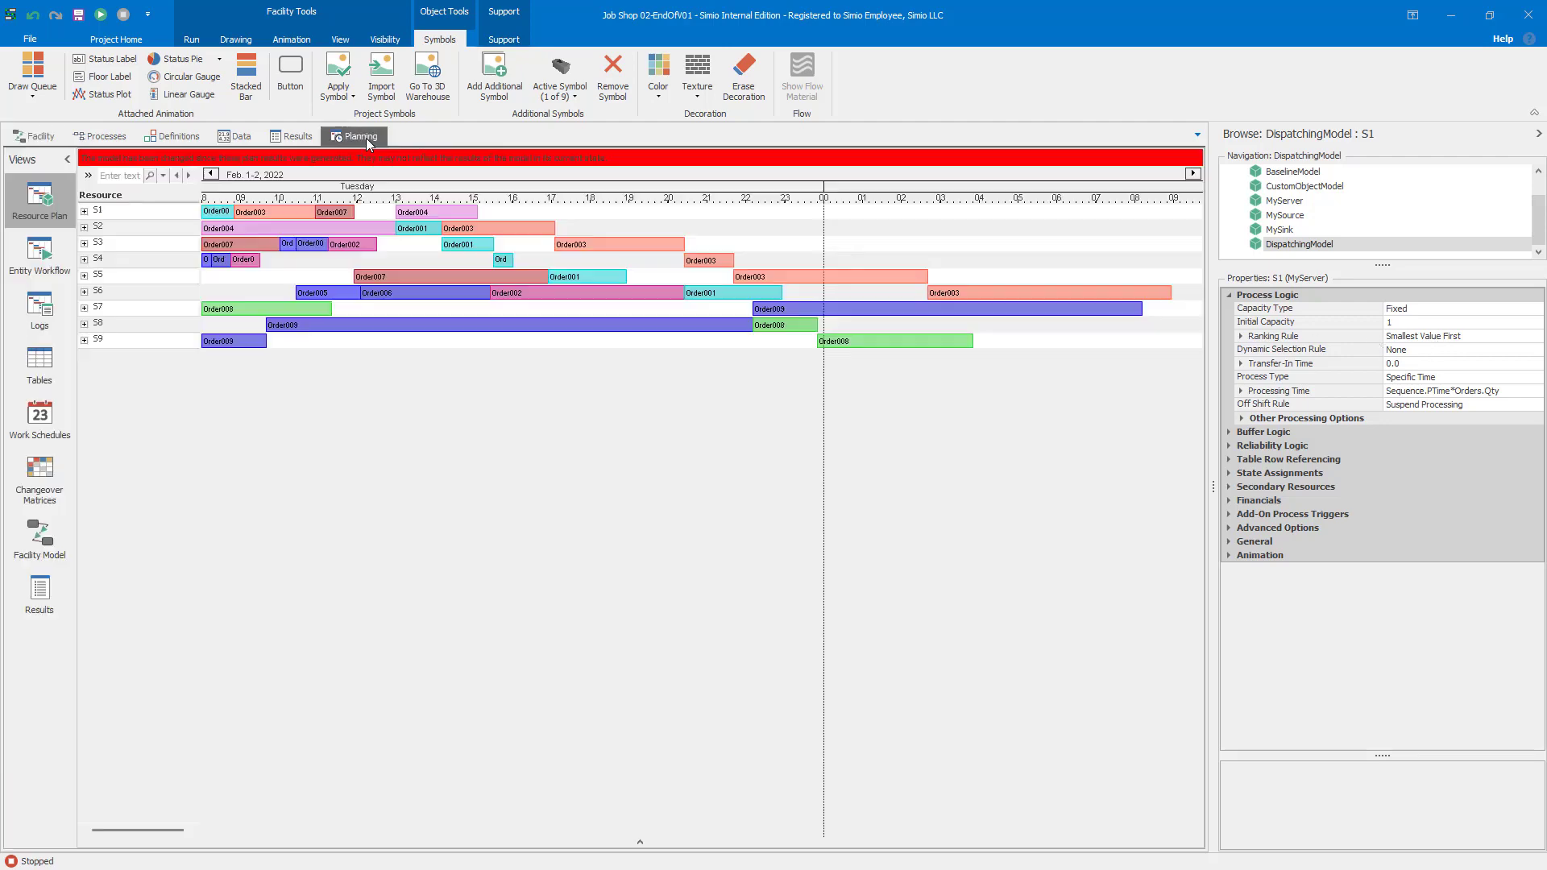
pyautogui.click(234, 137)
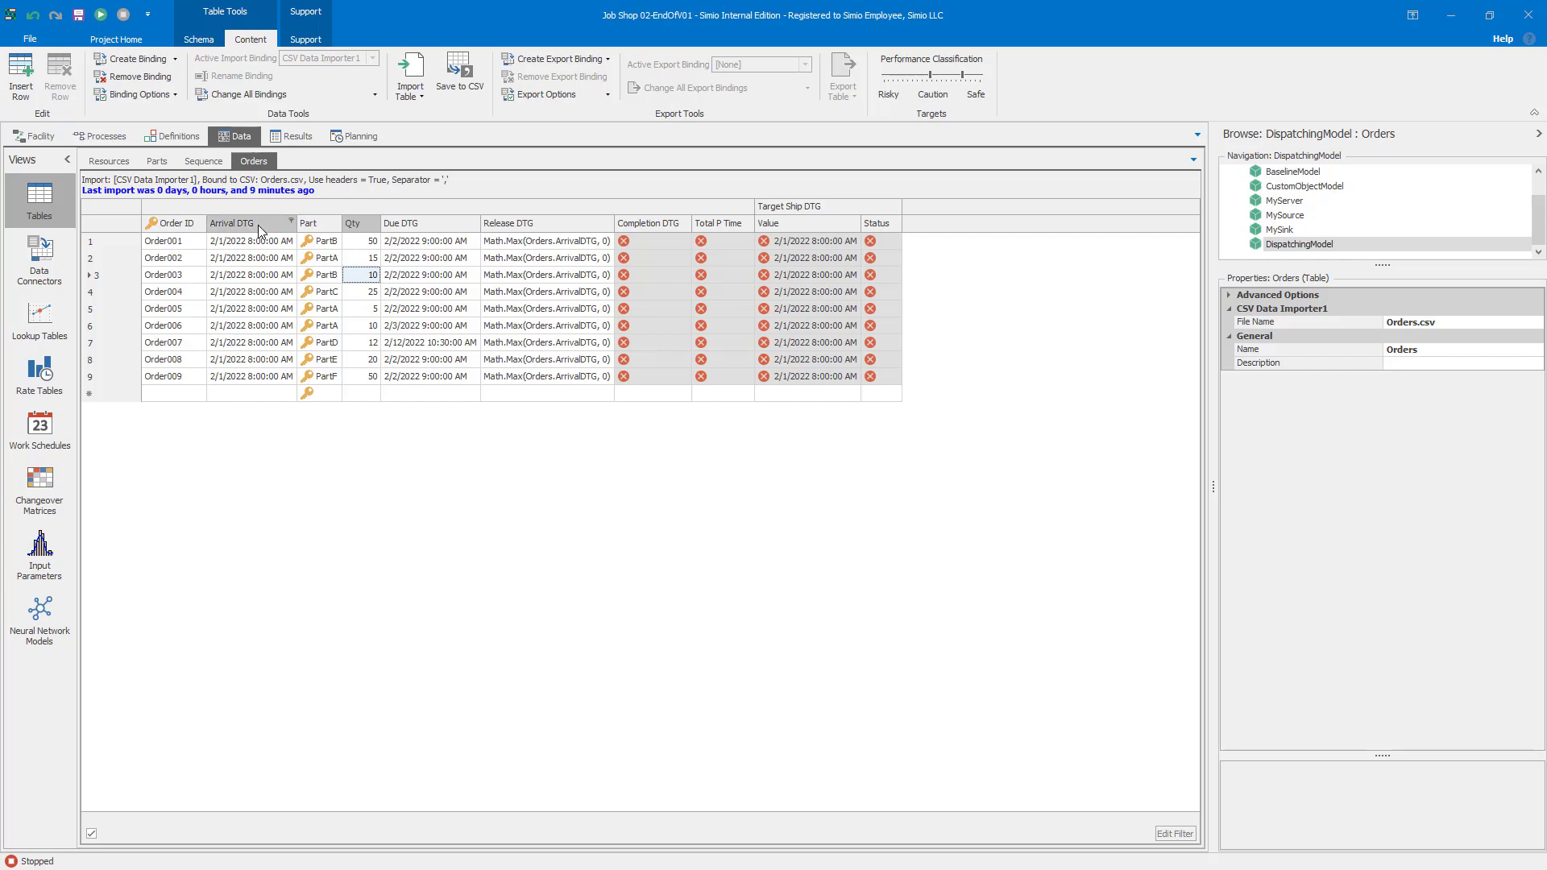
pyautogui.click(354, 137)
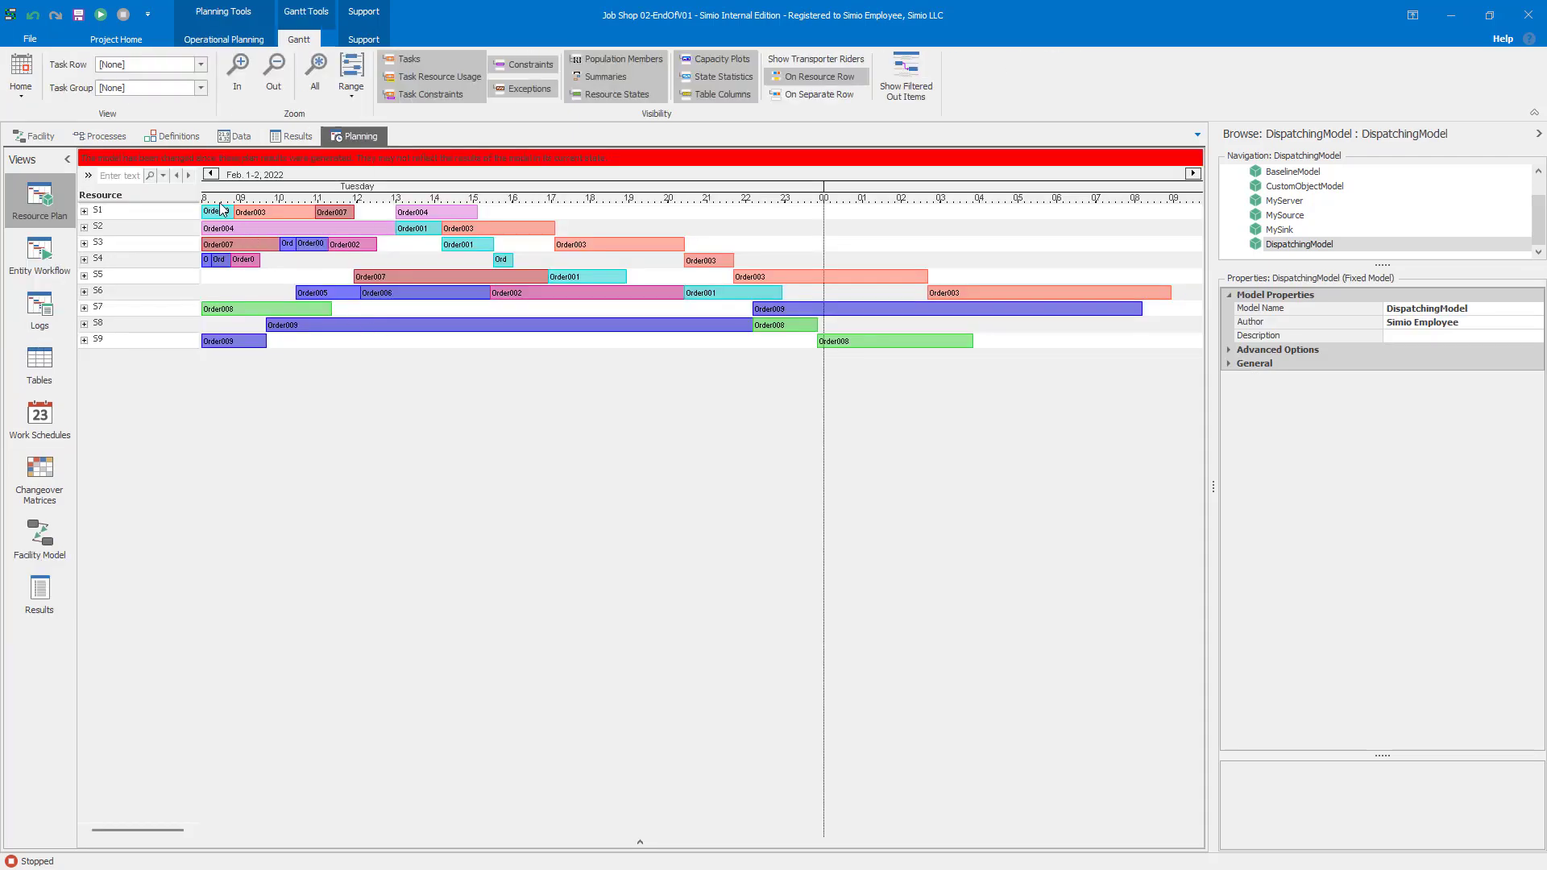
pyautogui.moveTo(264, 216)
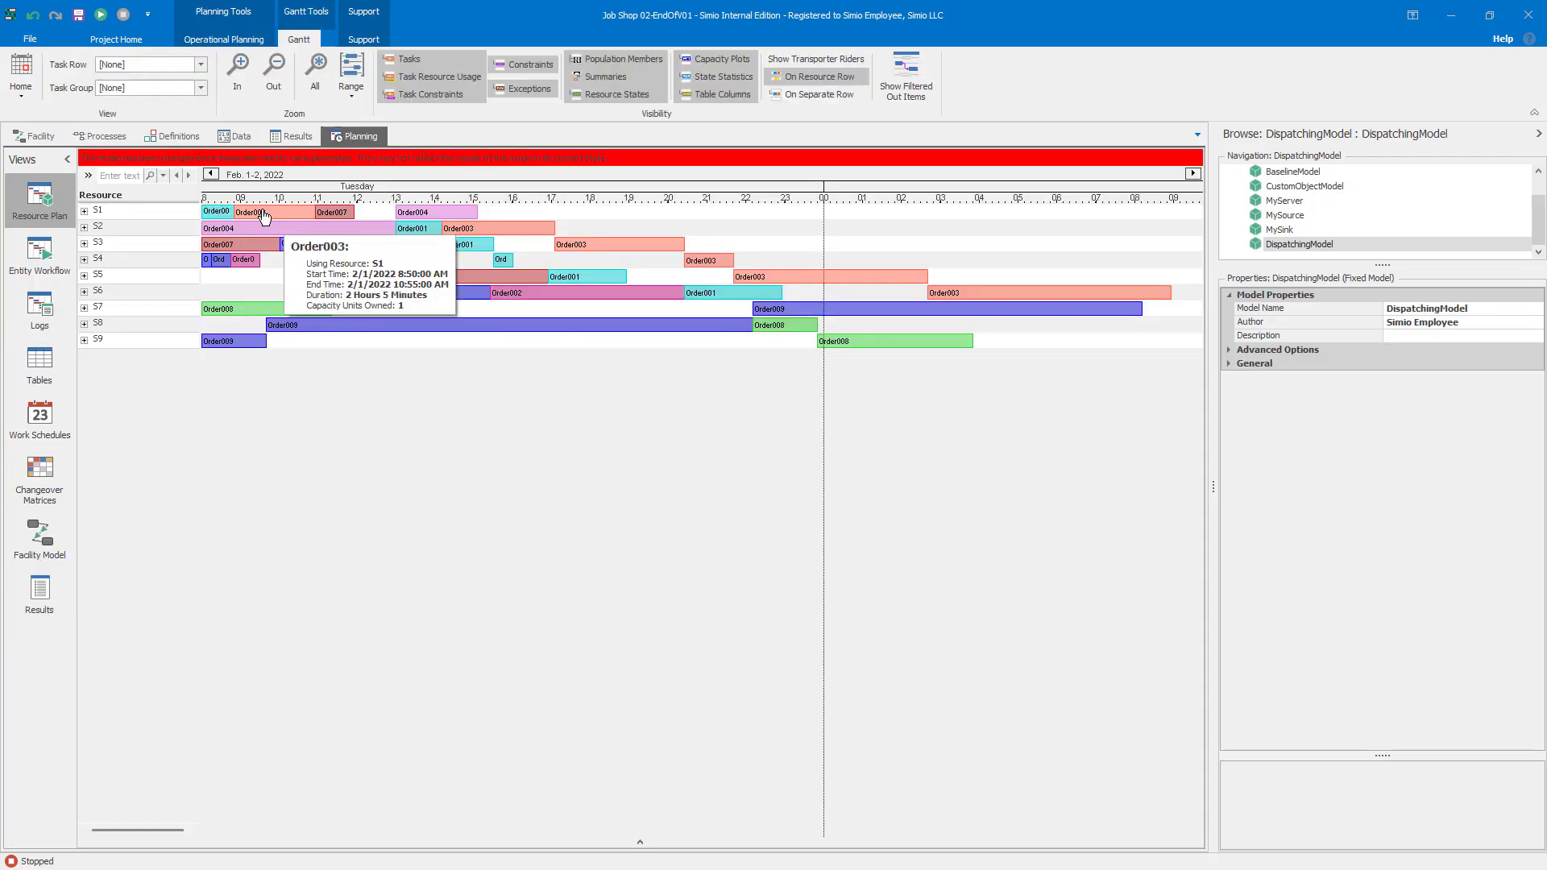
# Step: Create the operational plan with the changed order quantities, inspect S1's first orders, and check the Makespan dashboard
pyautogui.click(224, 39)
pyautogui.click(22, 76)
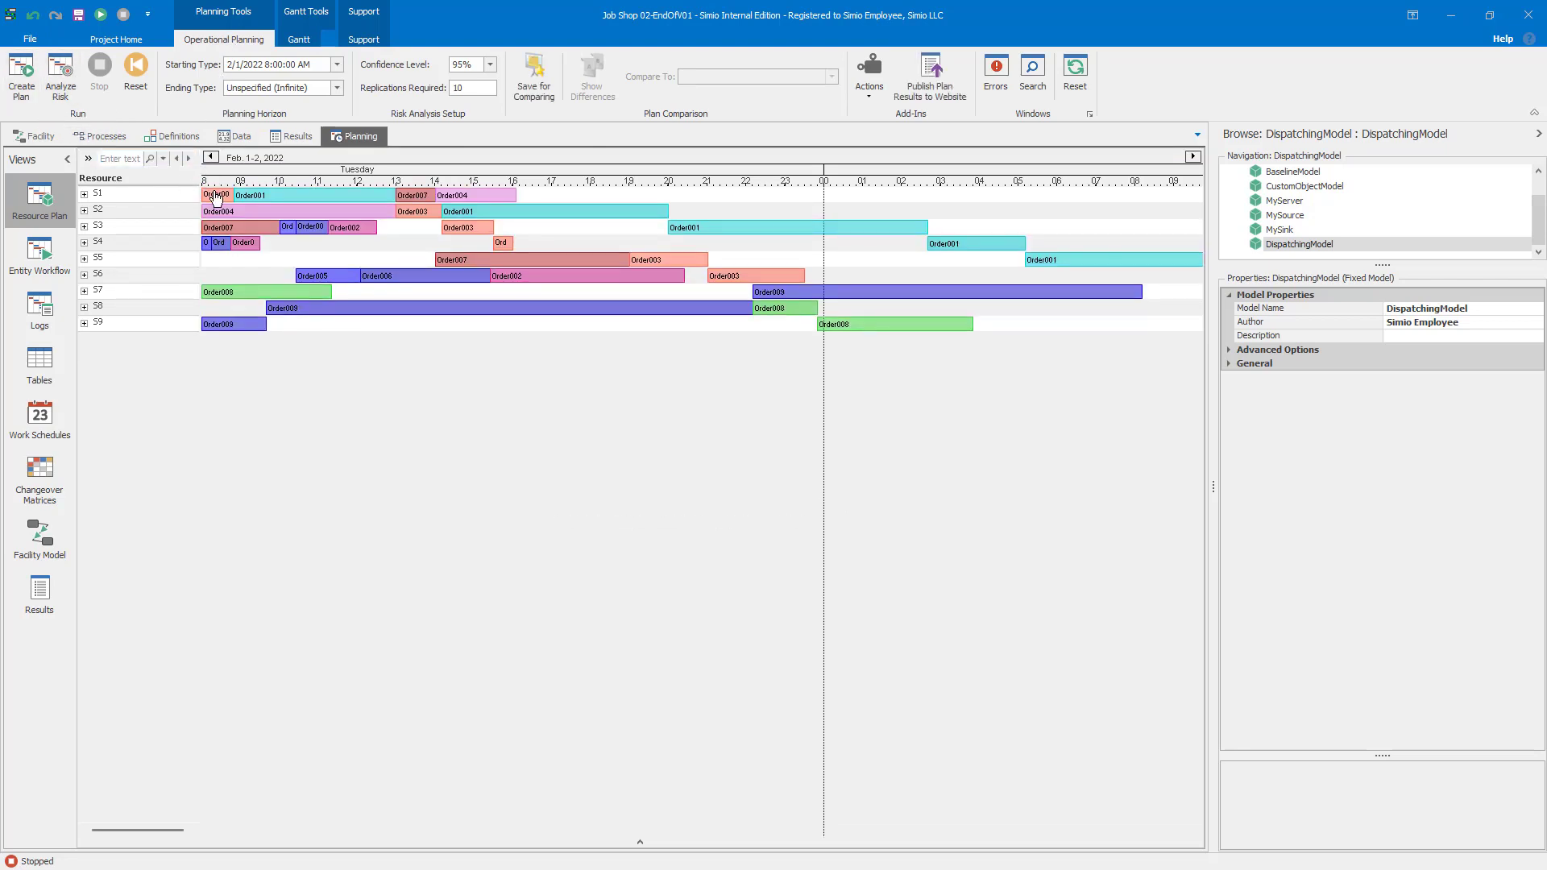
pyautogui.moveTo(216, 199)
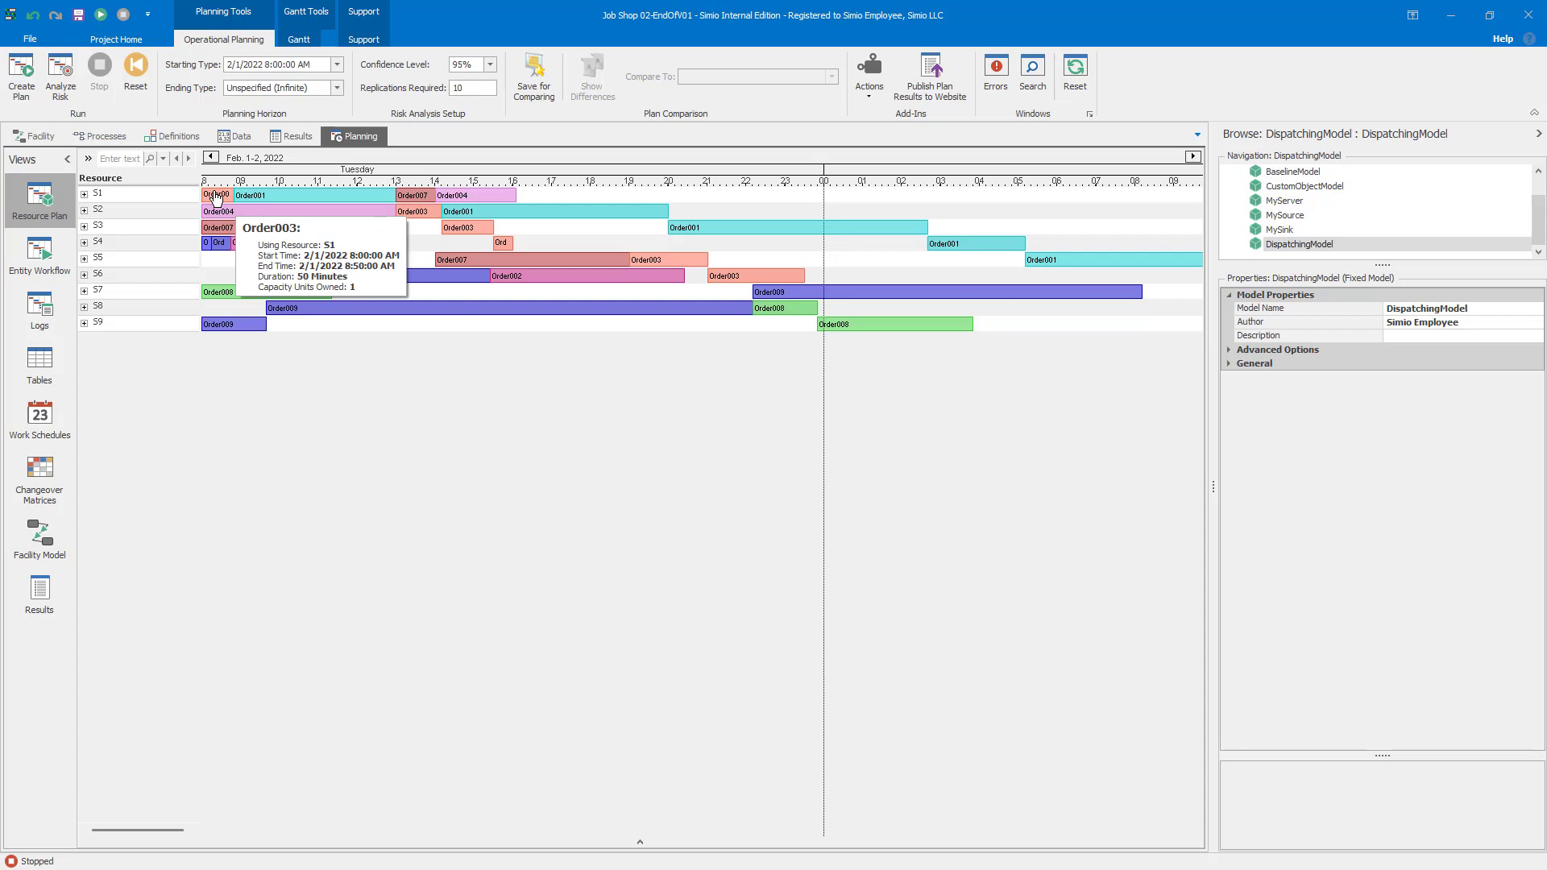
pyautogui.moveTo(264, 201)
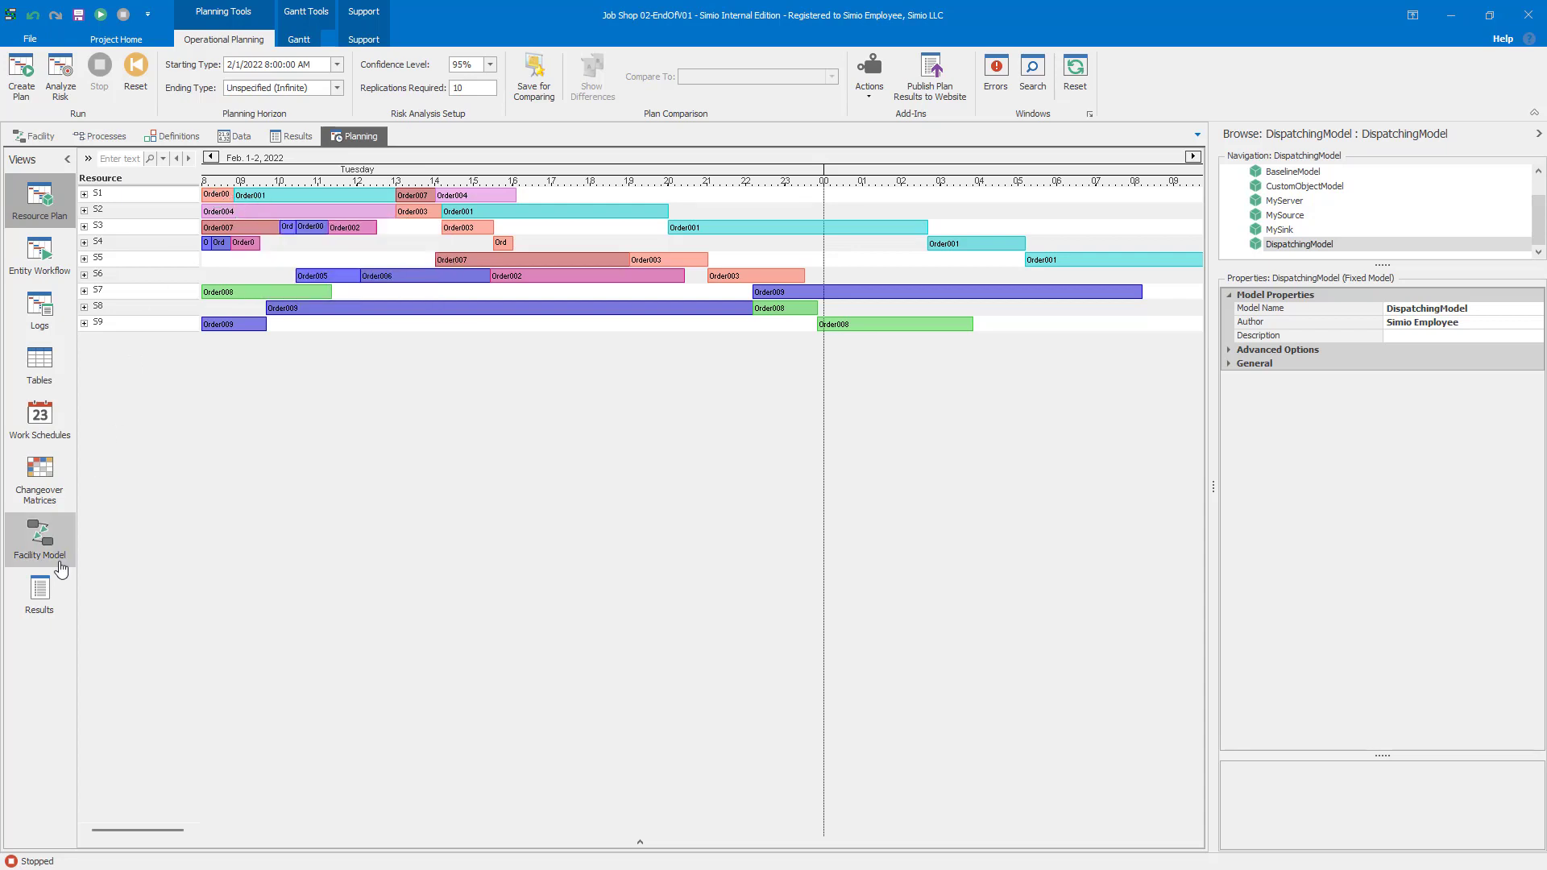
pyautogui.click(44, 603)
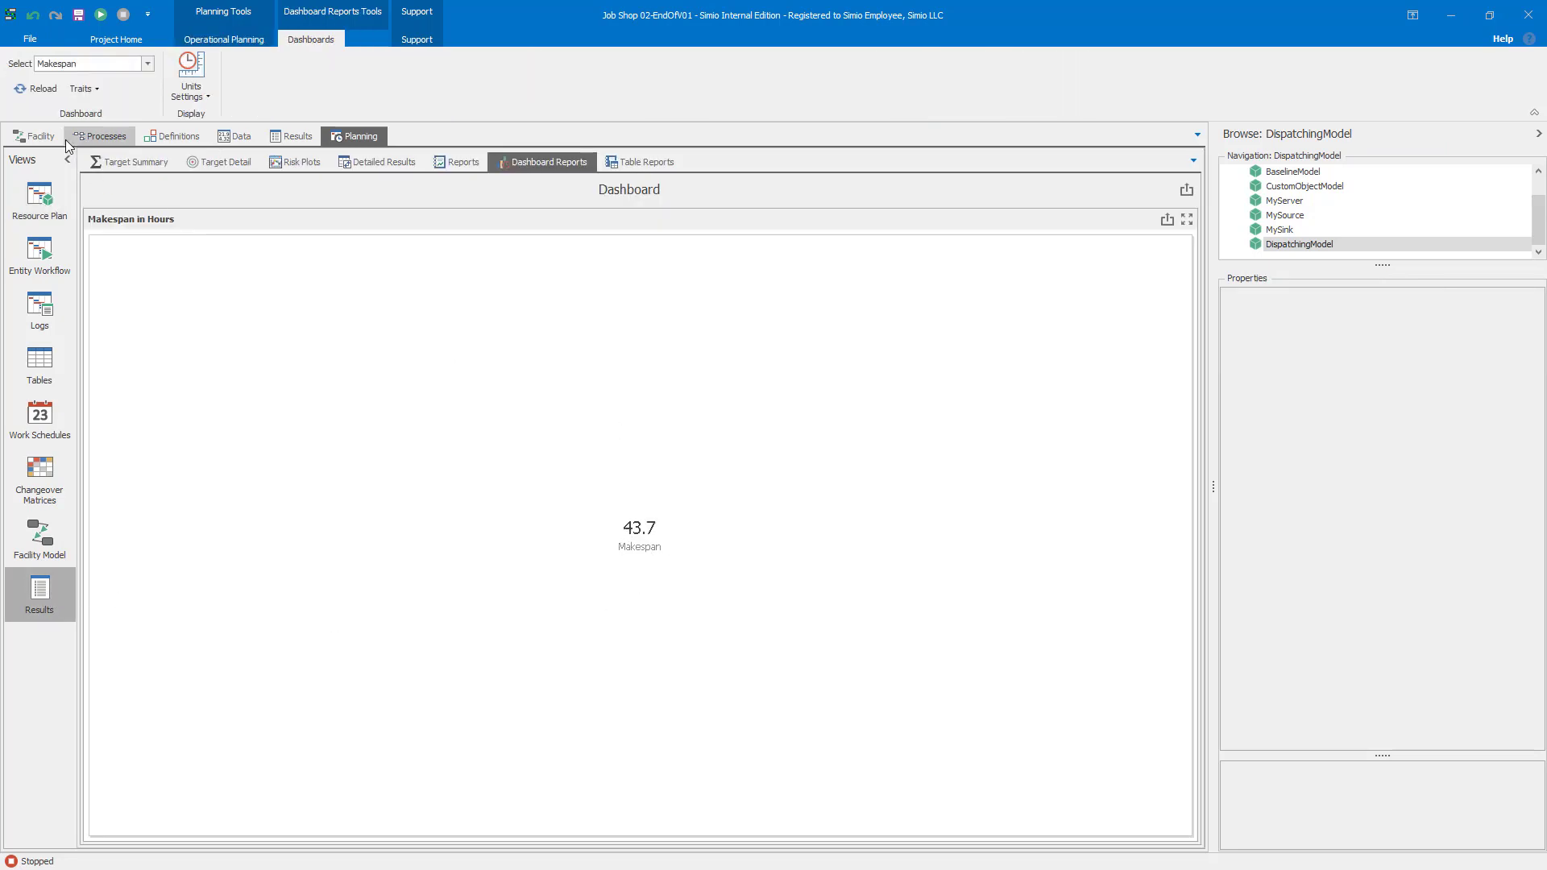
# Step: Set server S1's Ranking Rule to First In First Out in the facility model
pyautogui.click(38, 136)
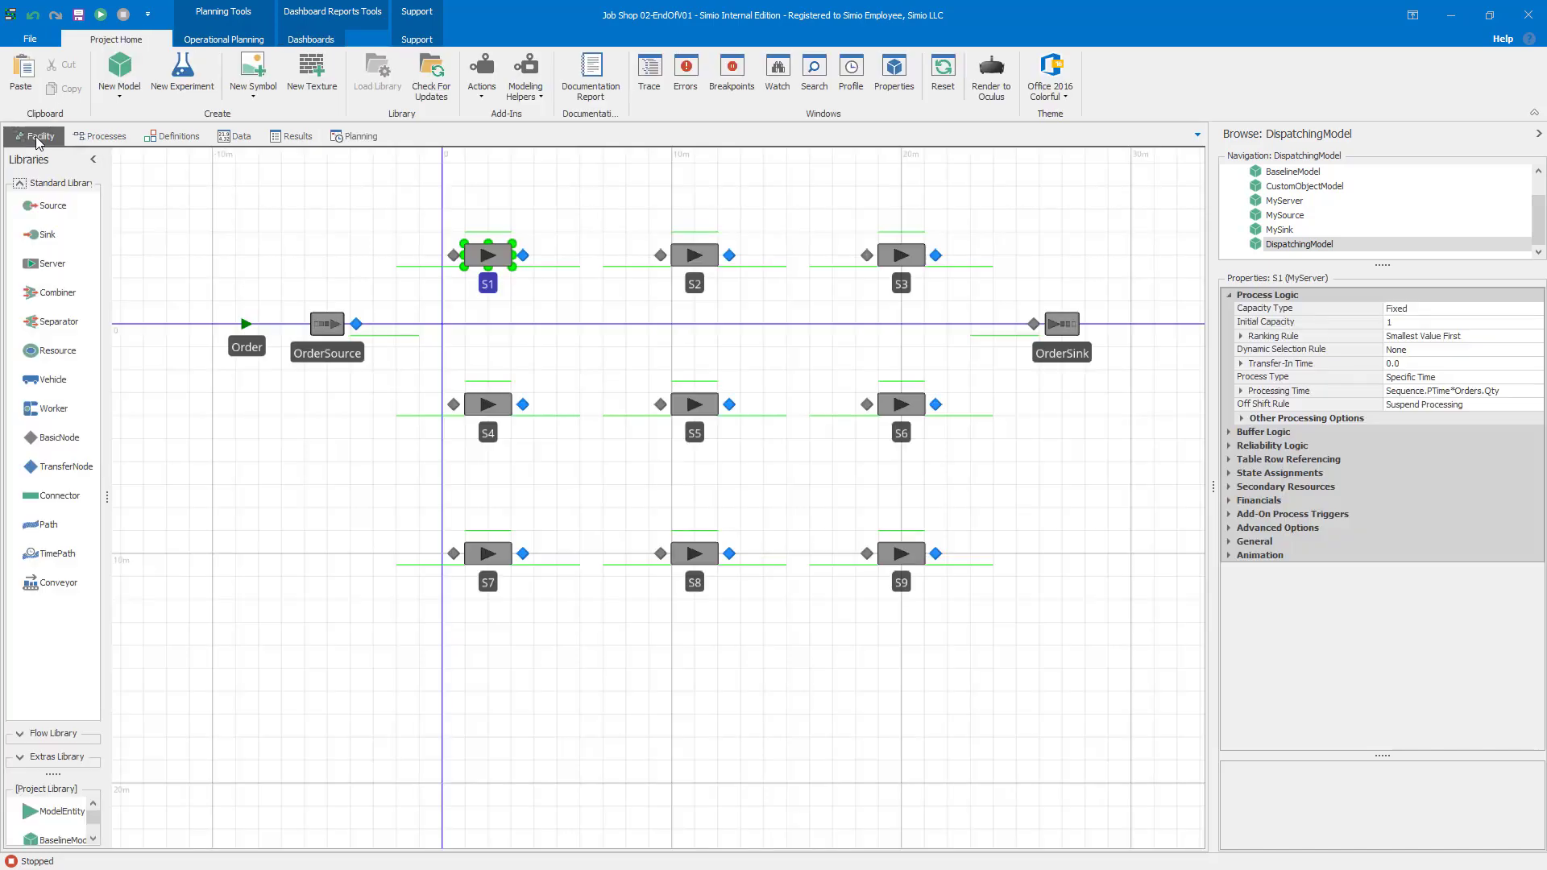
pyautogui.doubleClick(485, 255)
pyautogui.click(539, 352)
pyautogui.click(490, 282)
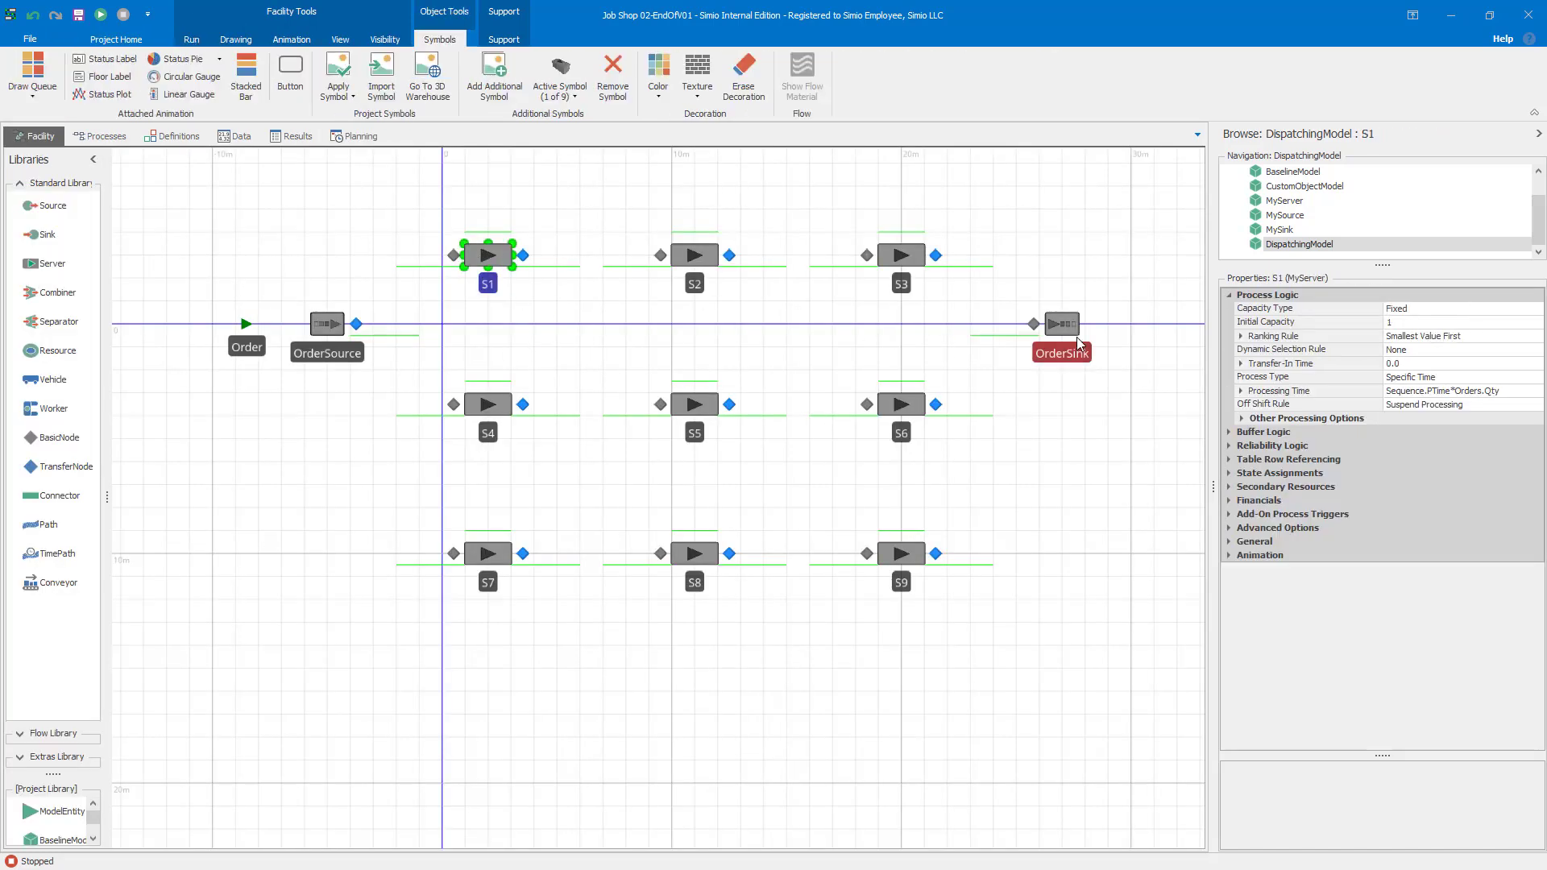
pyautogui.click(1240, 338)
pyautogui.rightClick(1292, 339)
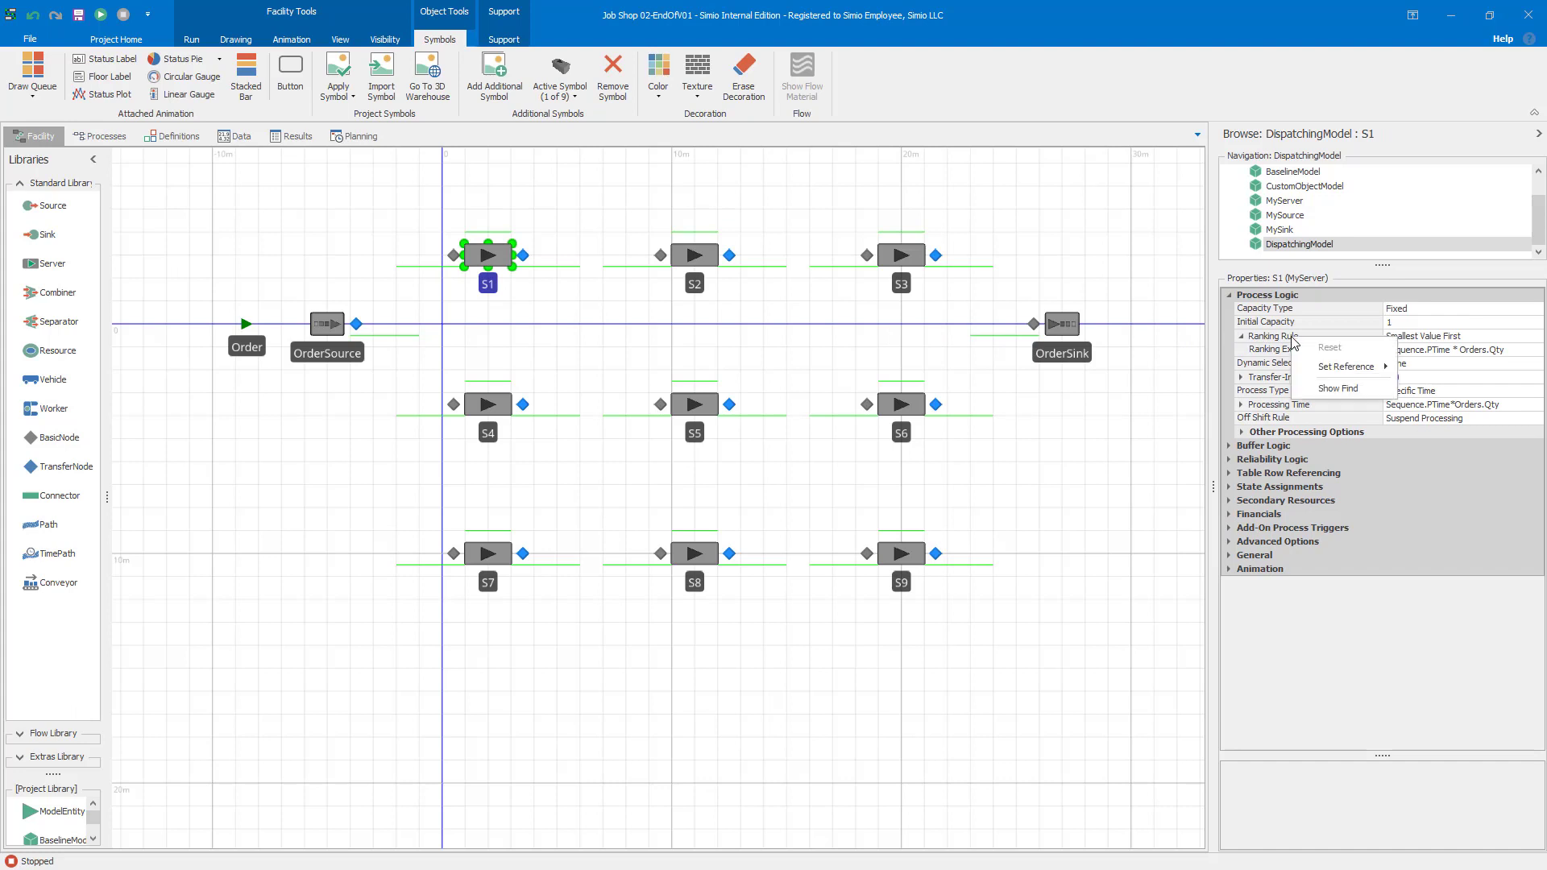
pyautogui.click(1274, 338)
pyautogui.rightClick(1273, 339)
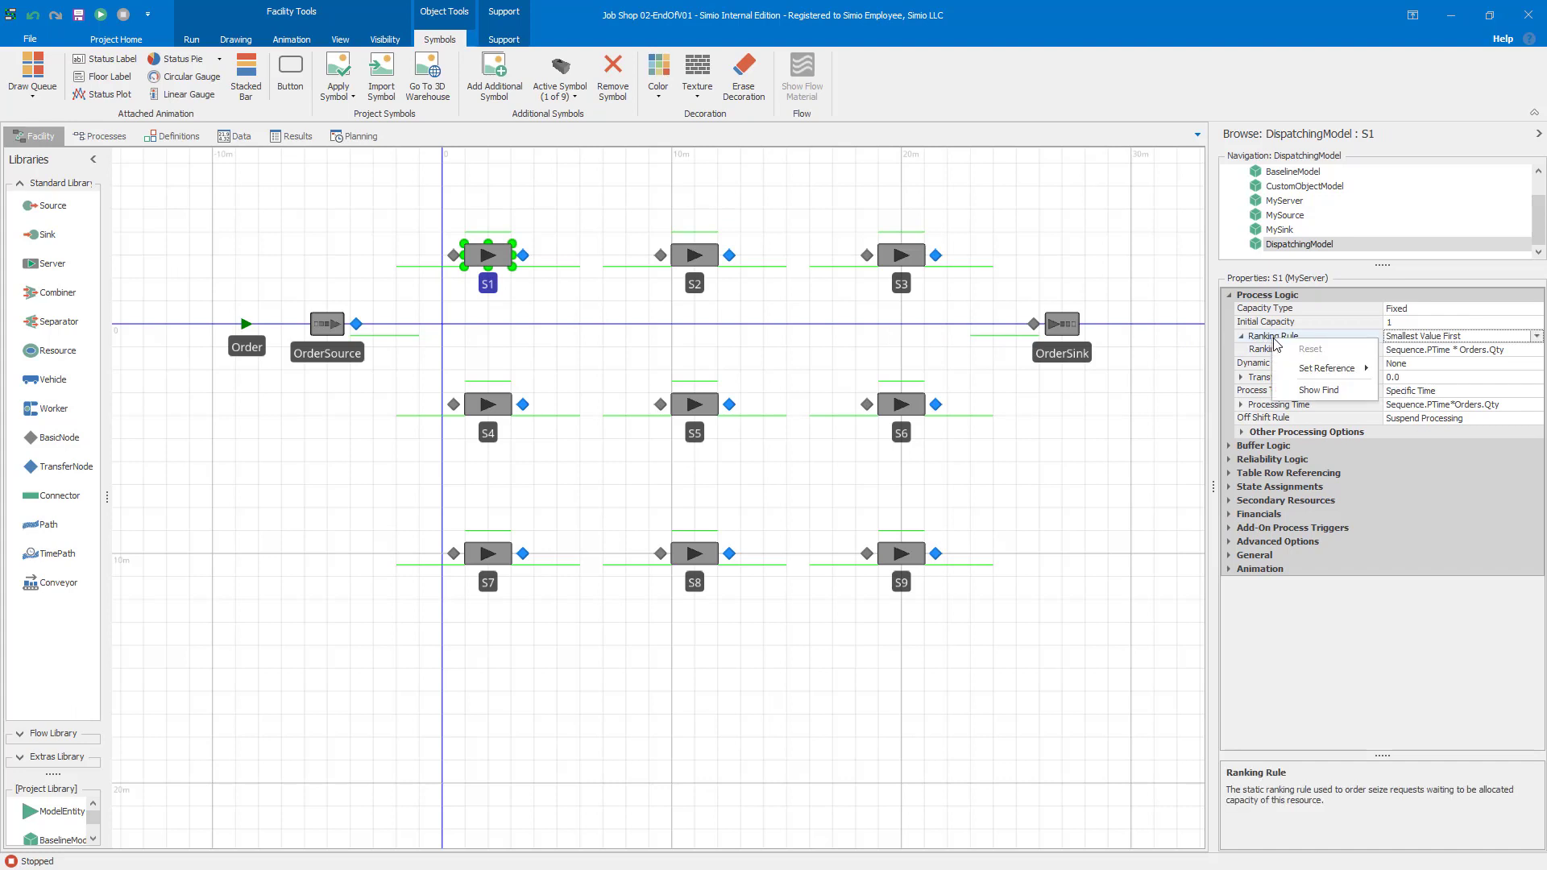
pyautogui.click(1533, 337)
pyautogui.click(1442, 350)
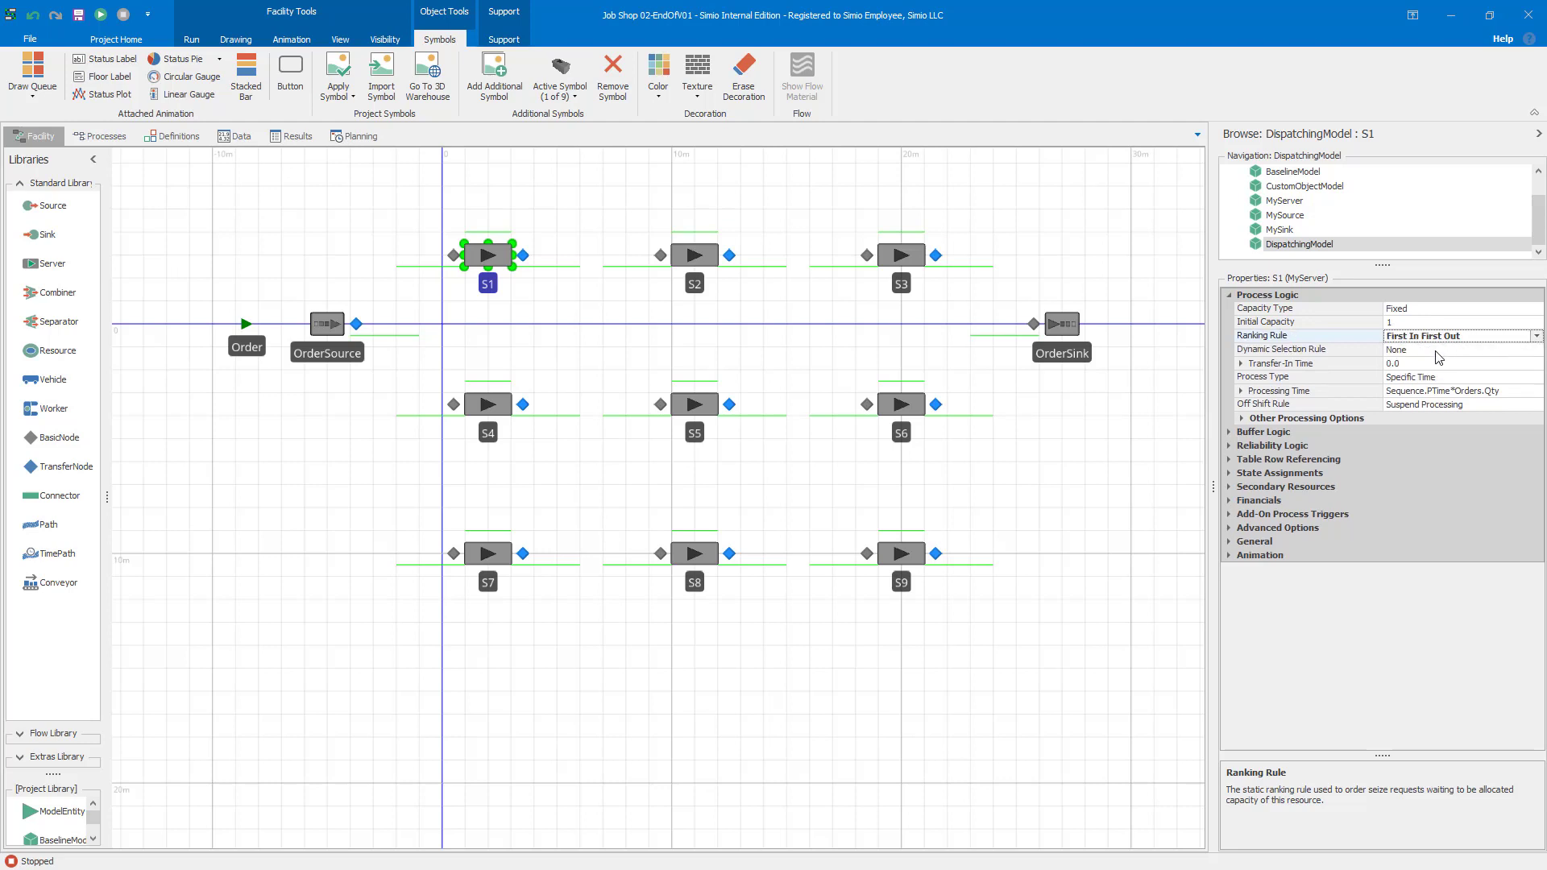
pyautogui.click(1536, 337)
pyautogui.click(1442, 350)
# Step: Update the MyServer property defaults from server S1, and check the ranking rule inherited by server S6
pyautogui.click(556, 232)
pyautogui.click(507, 263)
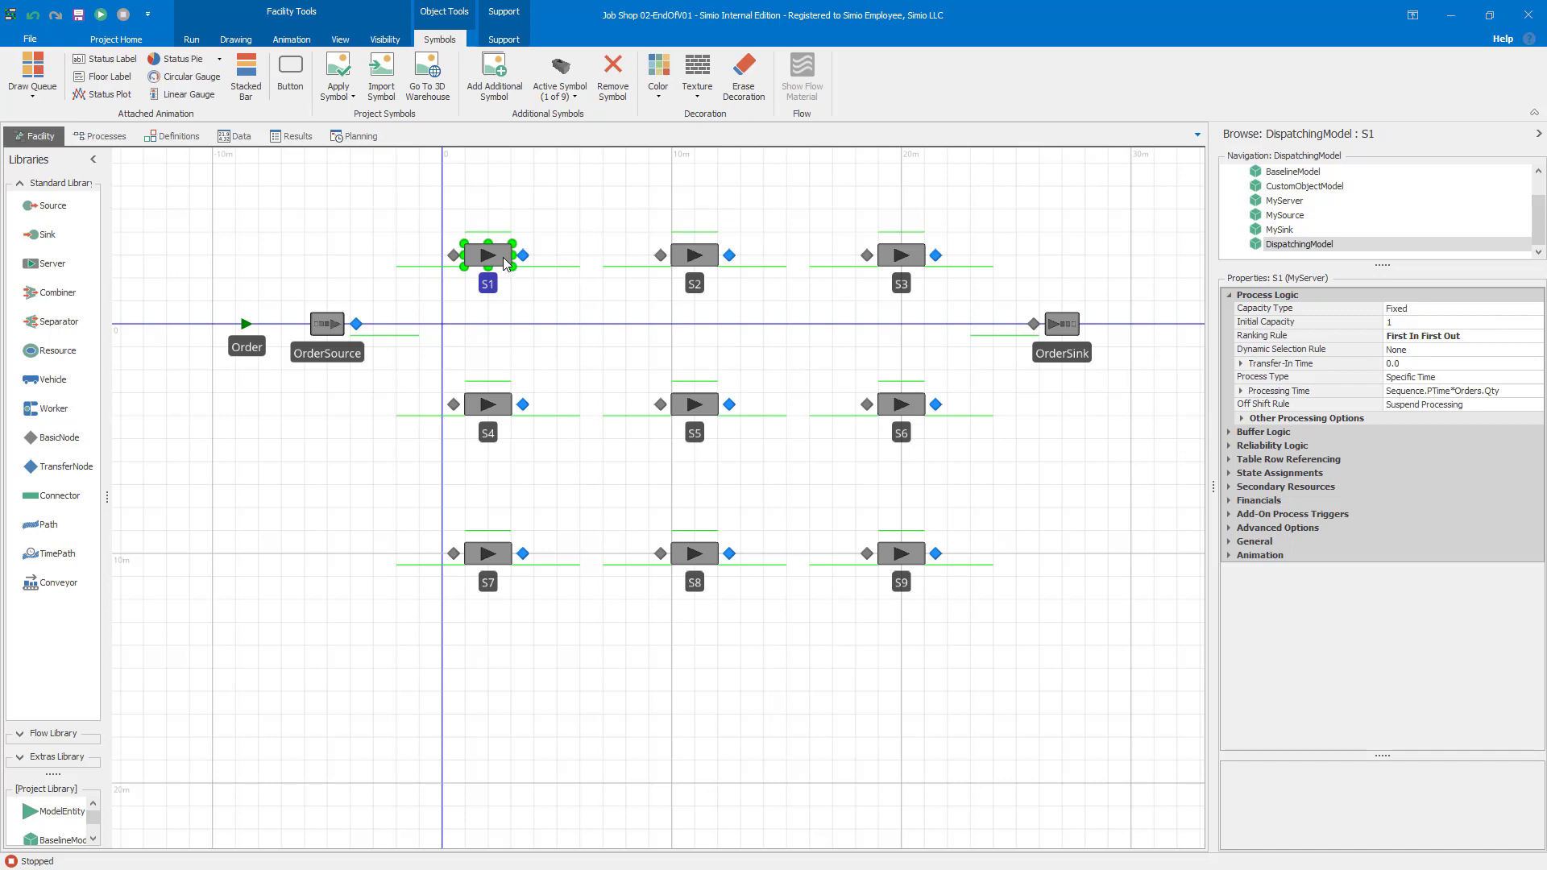
pyautogui.rightClick(506, 262)
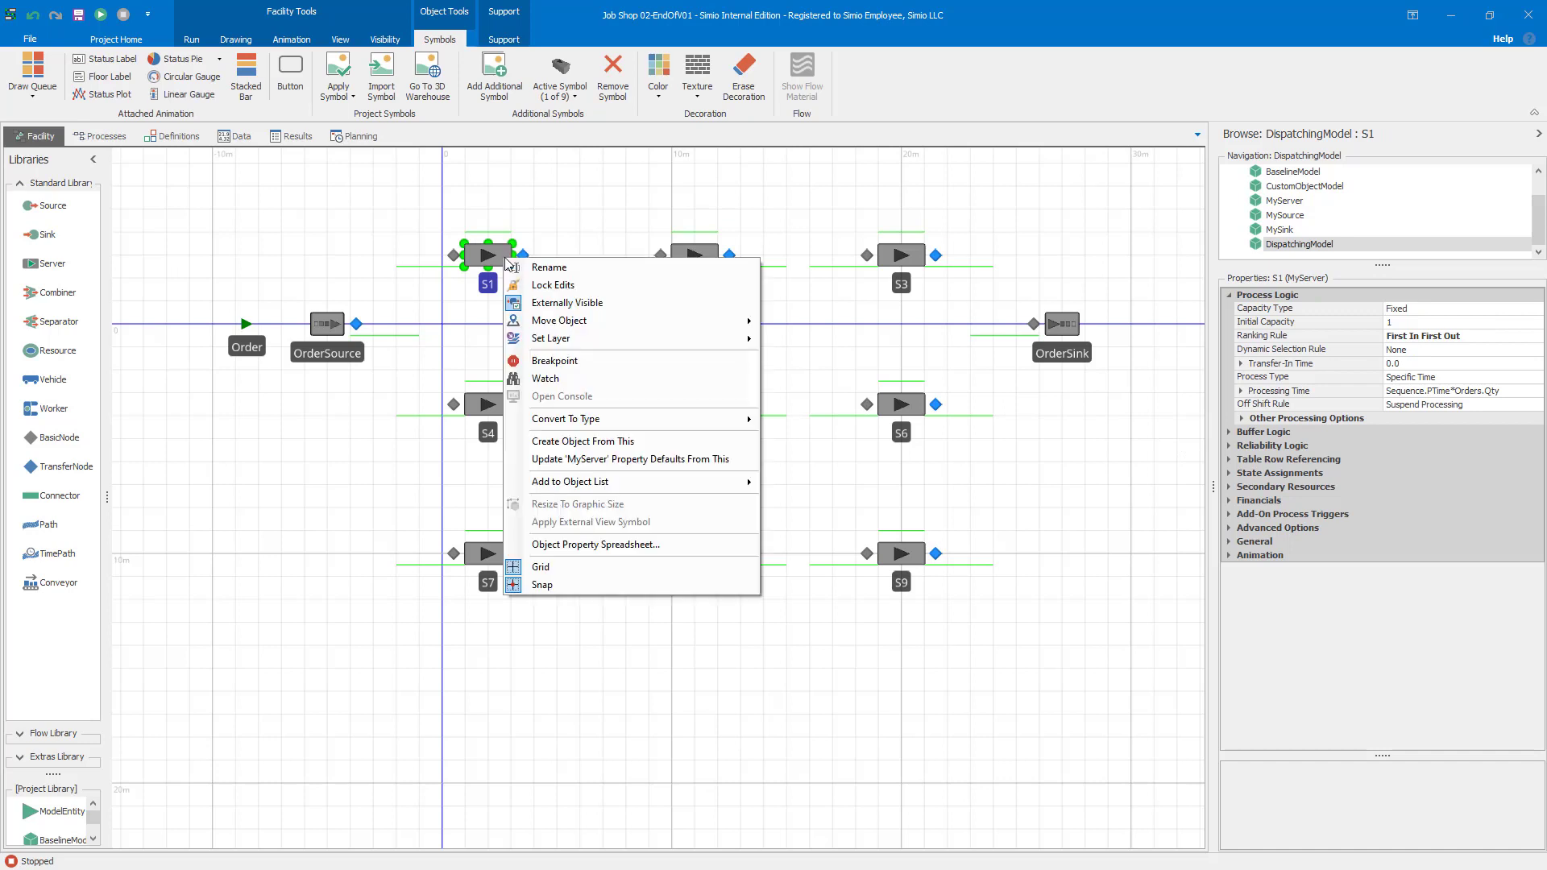
pyautogui.click(618, 459)
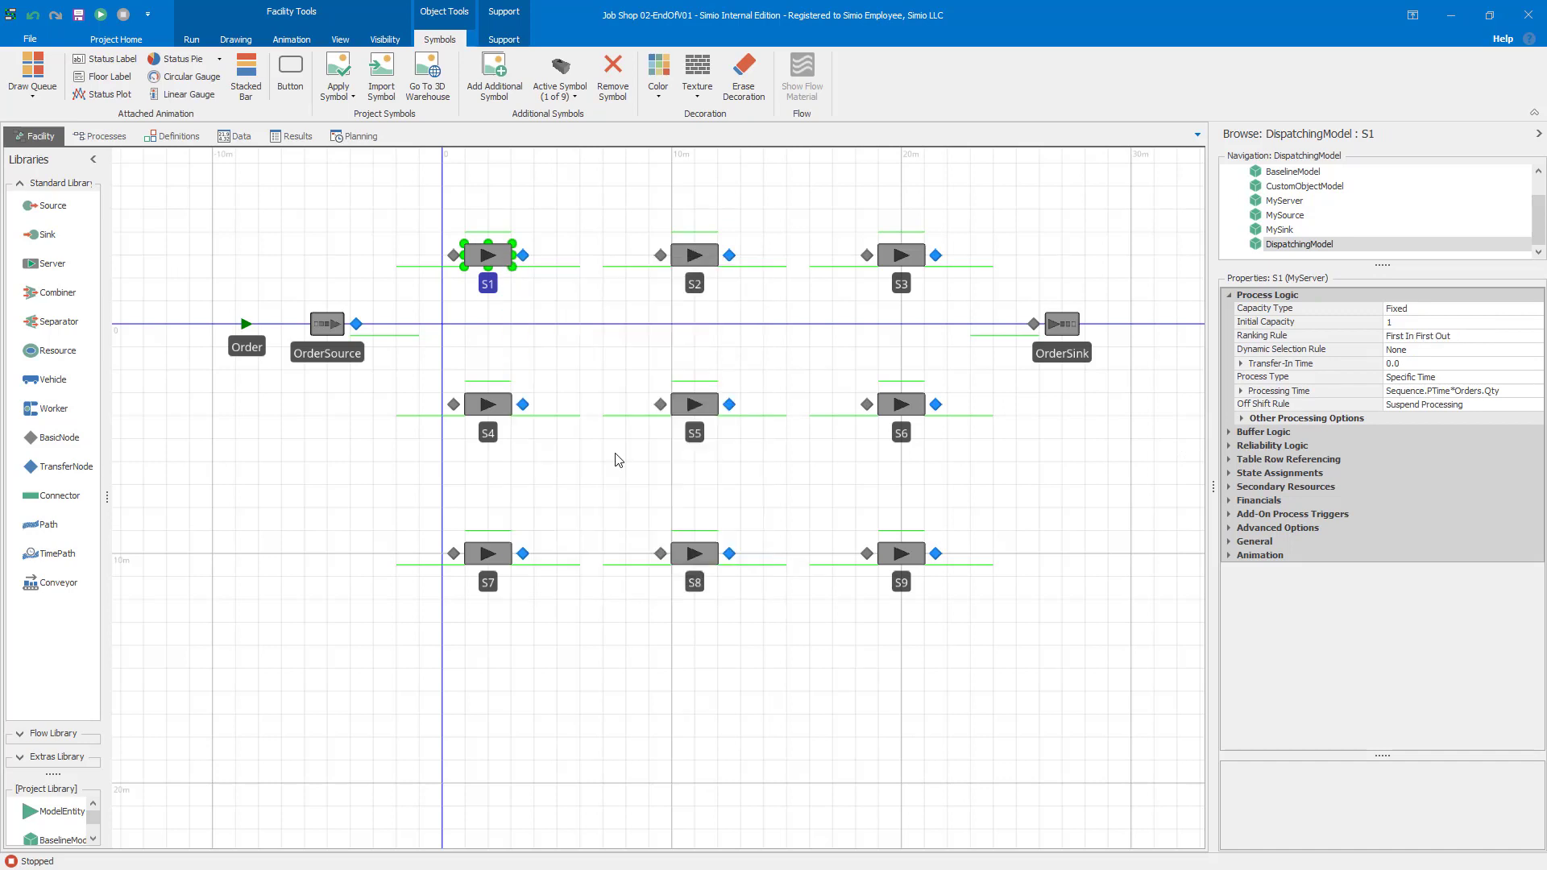
pyautogui.click(913, 408)
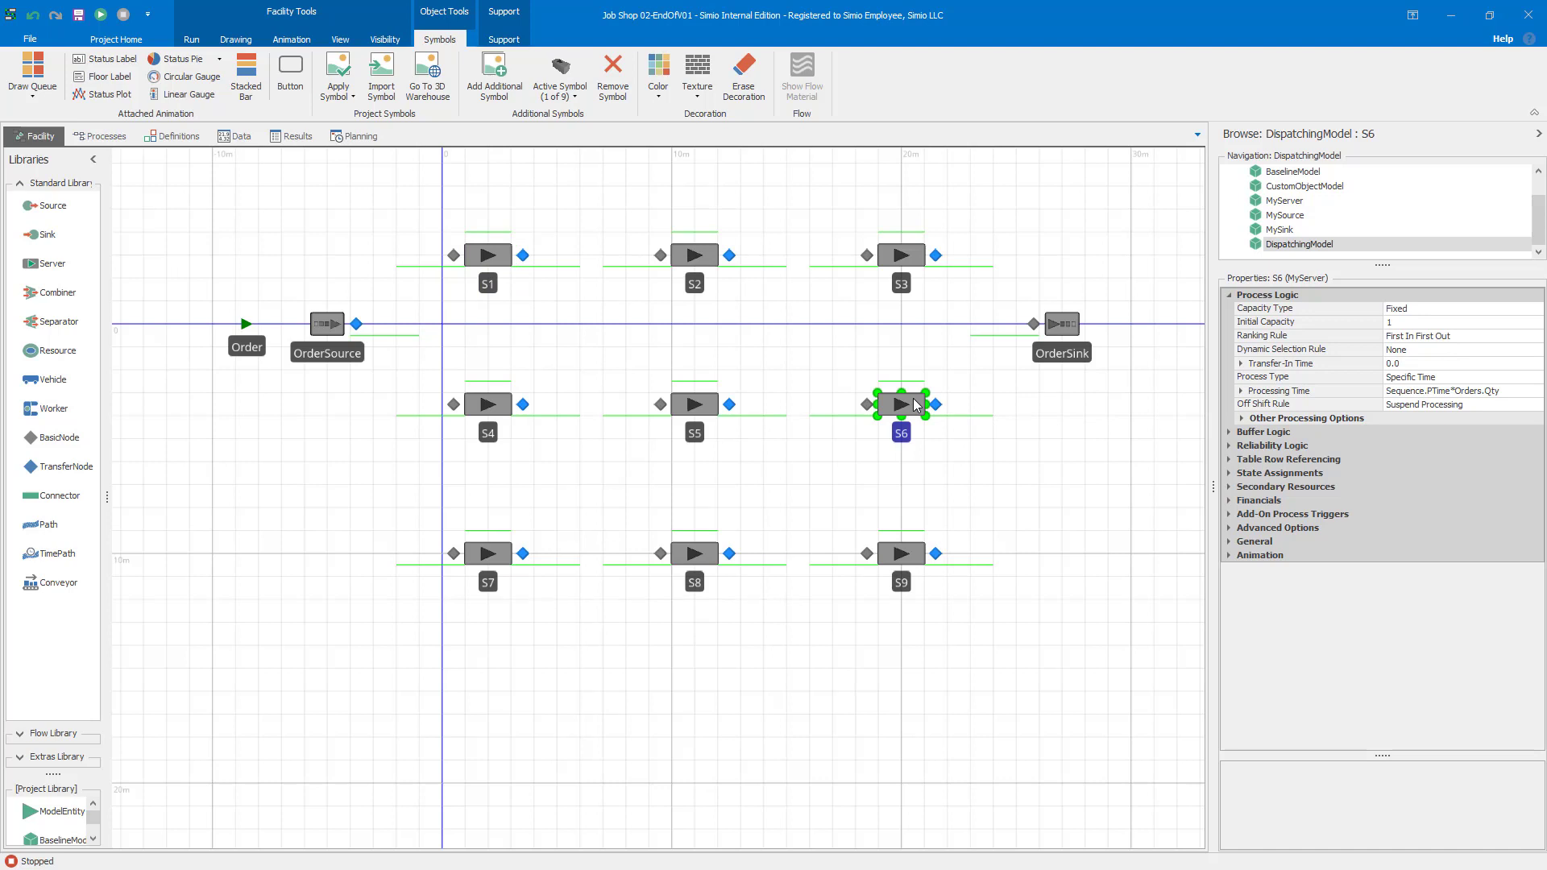
# Step: Re-create the operational plan with the First In First Out rule and check its Makespan dashboard
pyautogui.click(366, 136)
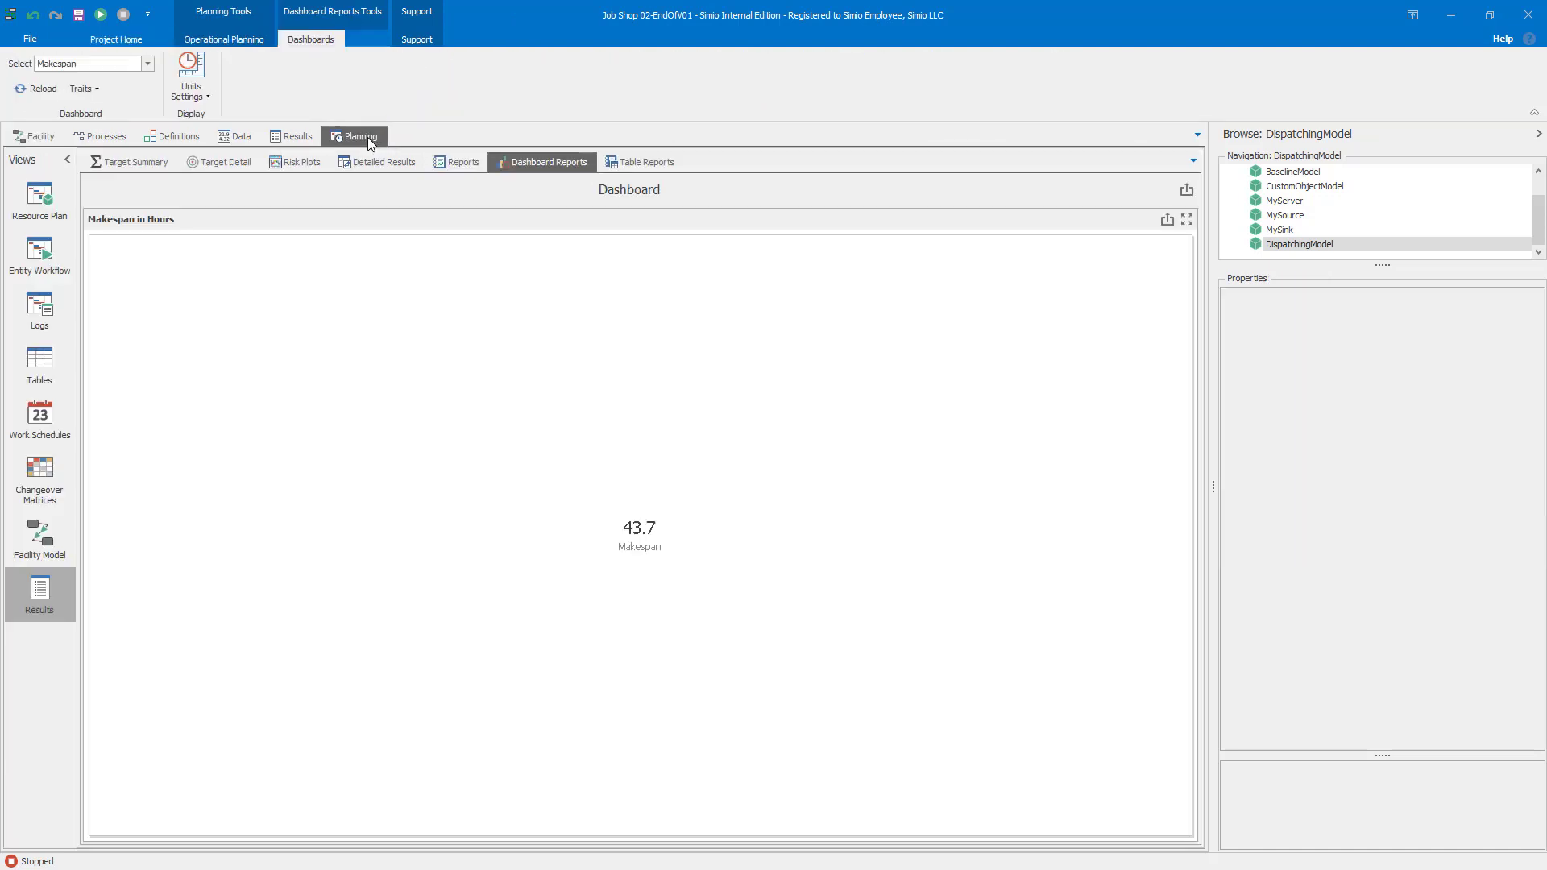
pyautogui.click(50, 201)
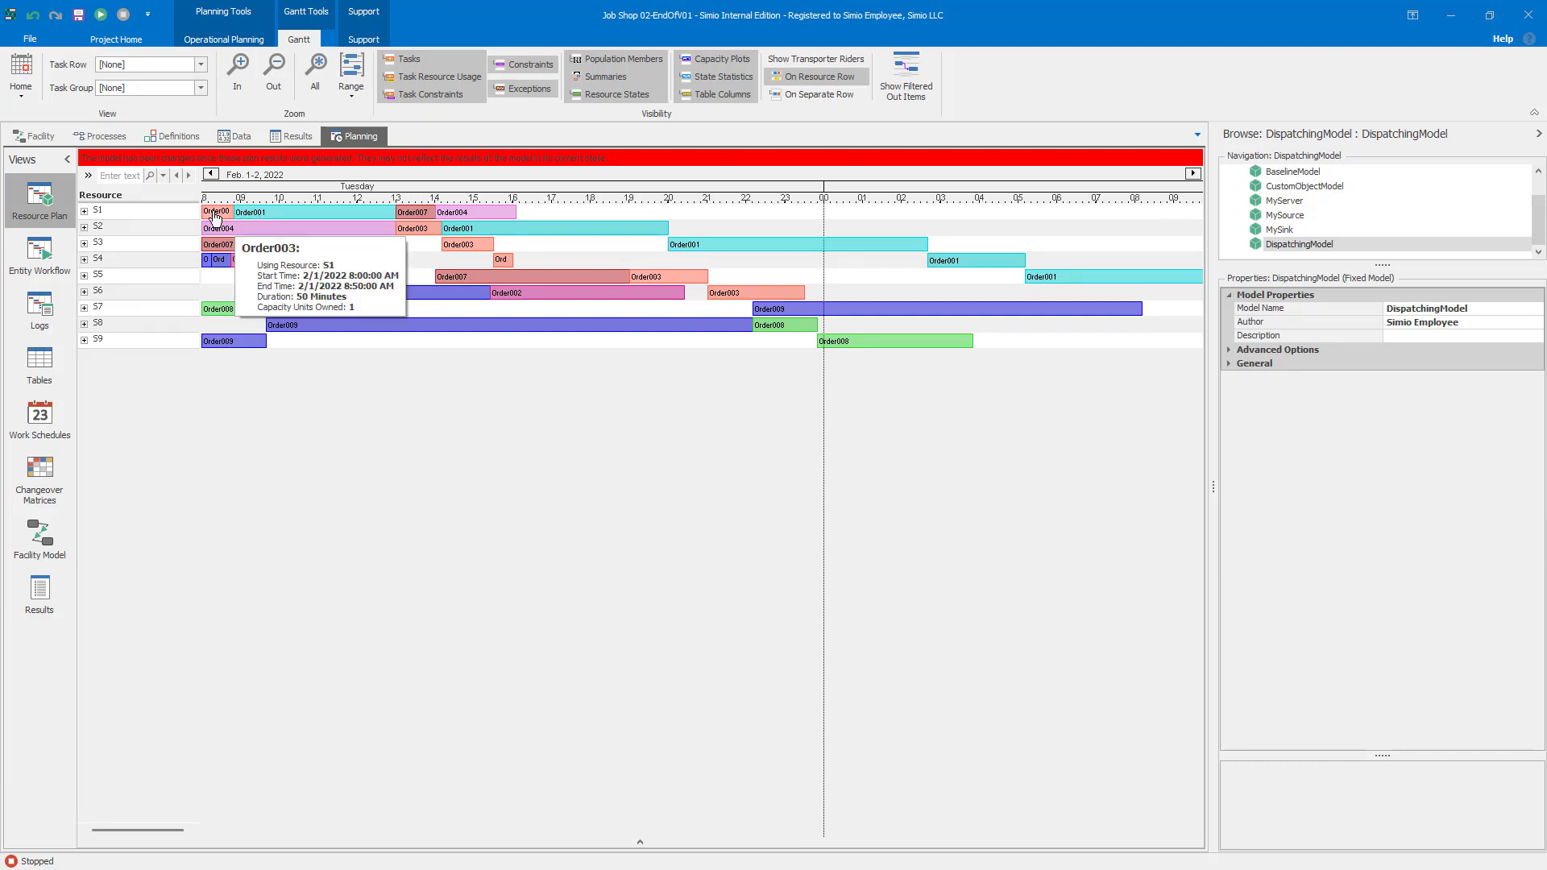
pyautogui.click(234, 38)
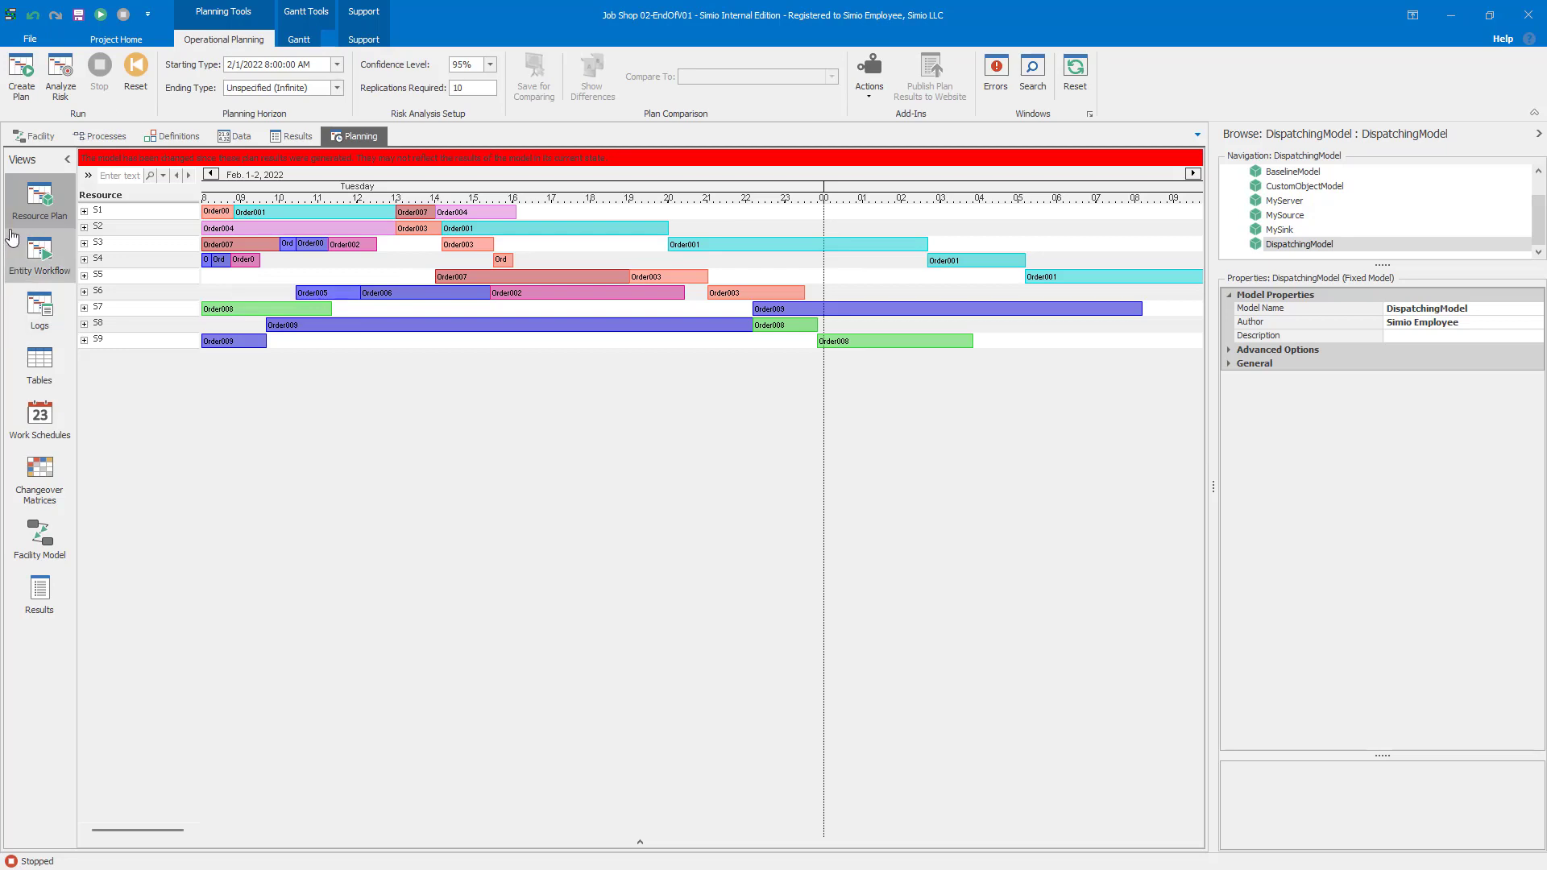
pyautogui.click(21, 74)
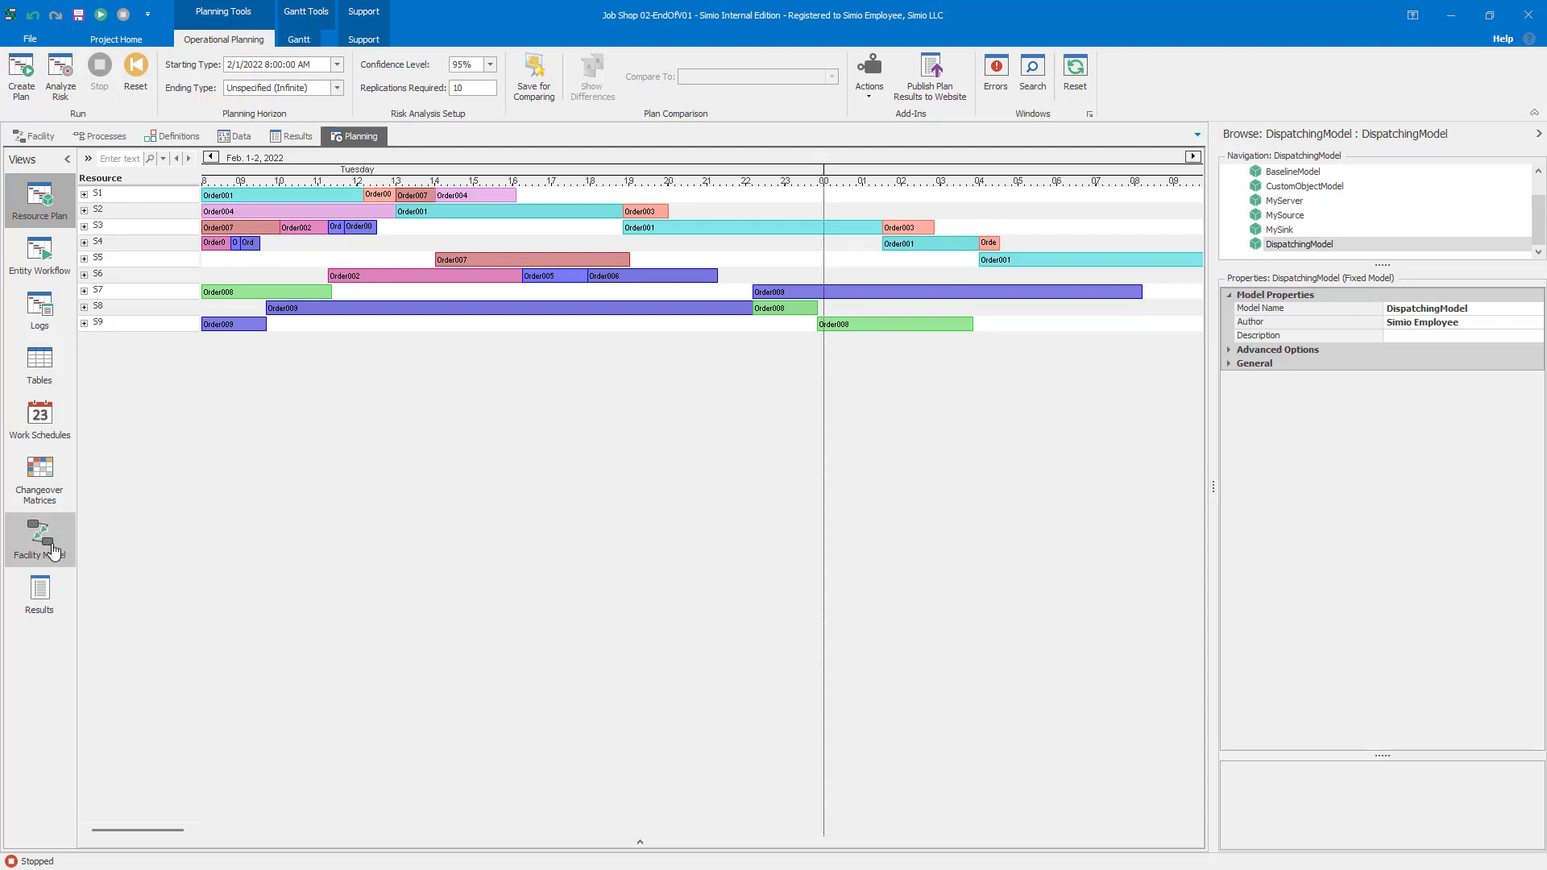
pyautogui.click(40, 595)
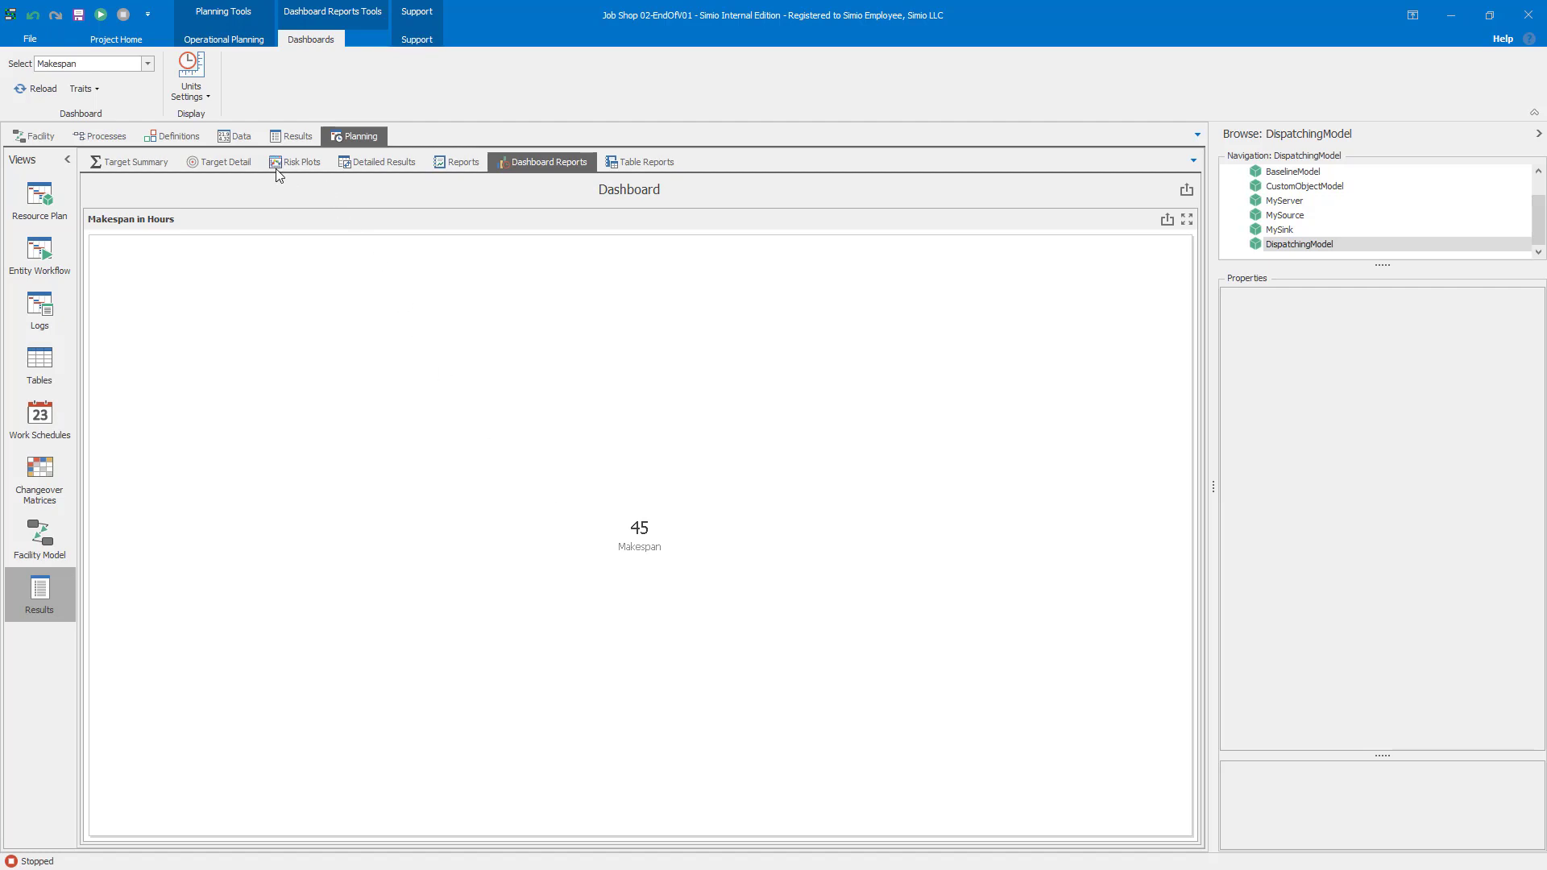
# Step: Return to the facility model and review server S1's process logic properties
pyautogui.click(44, 135)
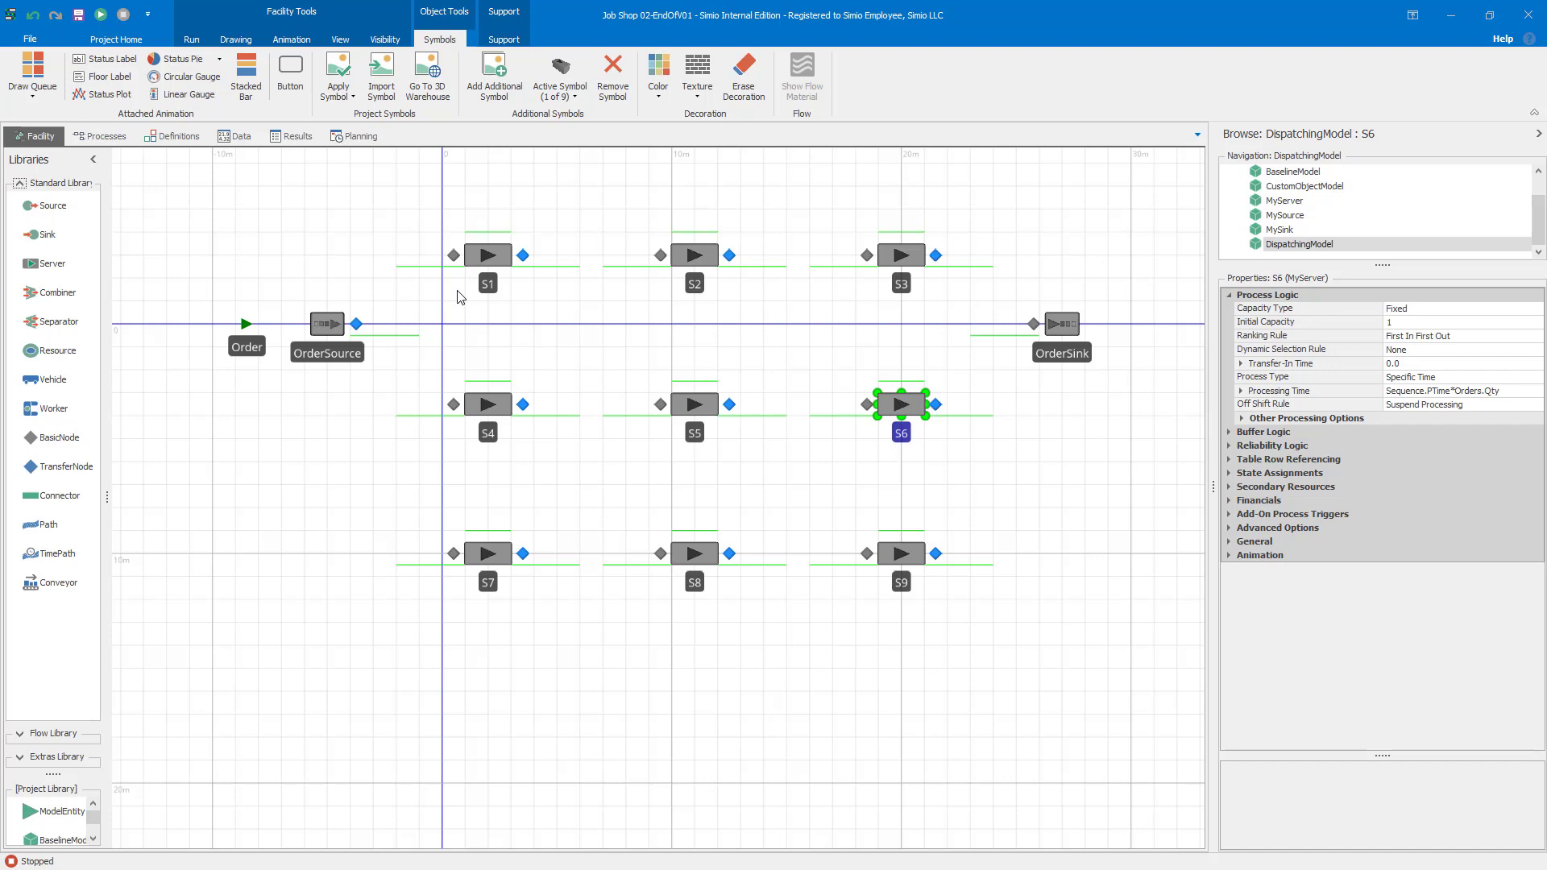
pyautogui.click(508, 313)
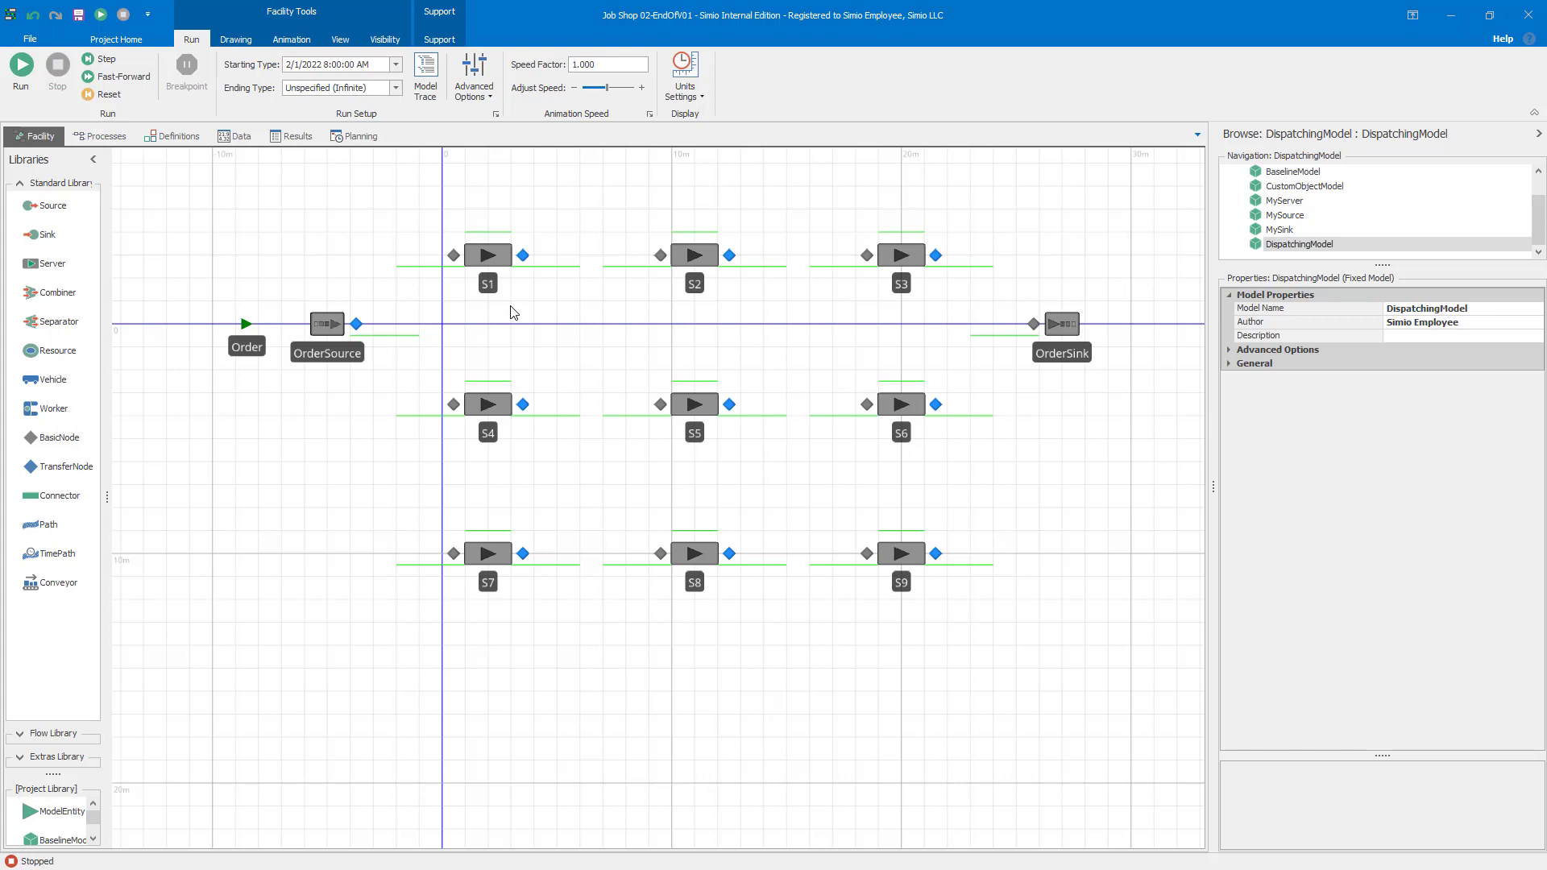
pyautogui.click(502, 267)
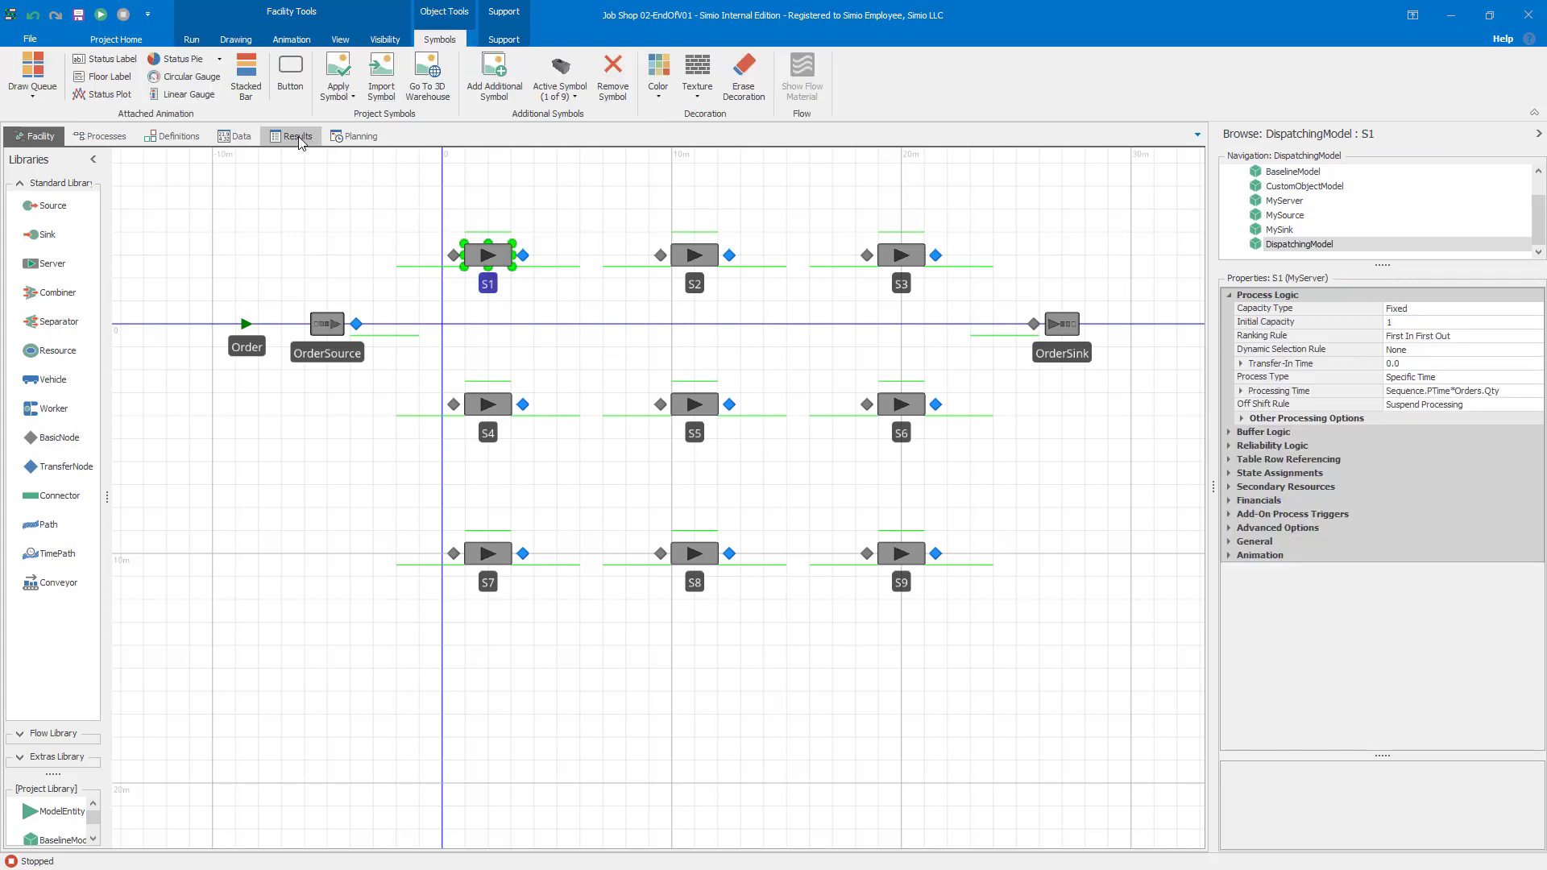
# Step: Switch from Simio's Orders table to Orders.csv in Excel and set Order002's DueDTG to 2/1/2022 5:00 PM
pyautogui.click(242, 138)
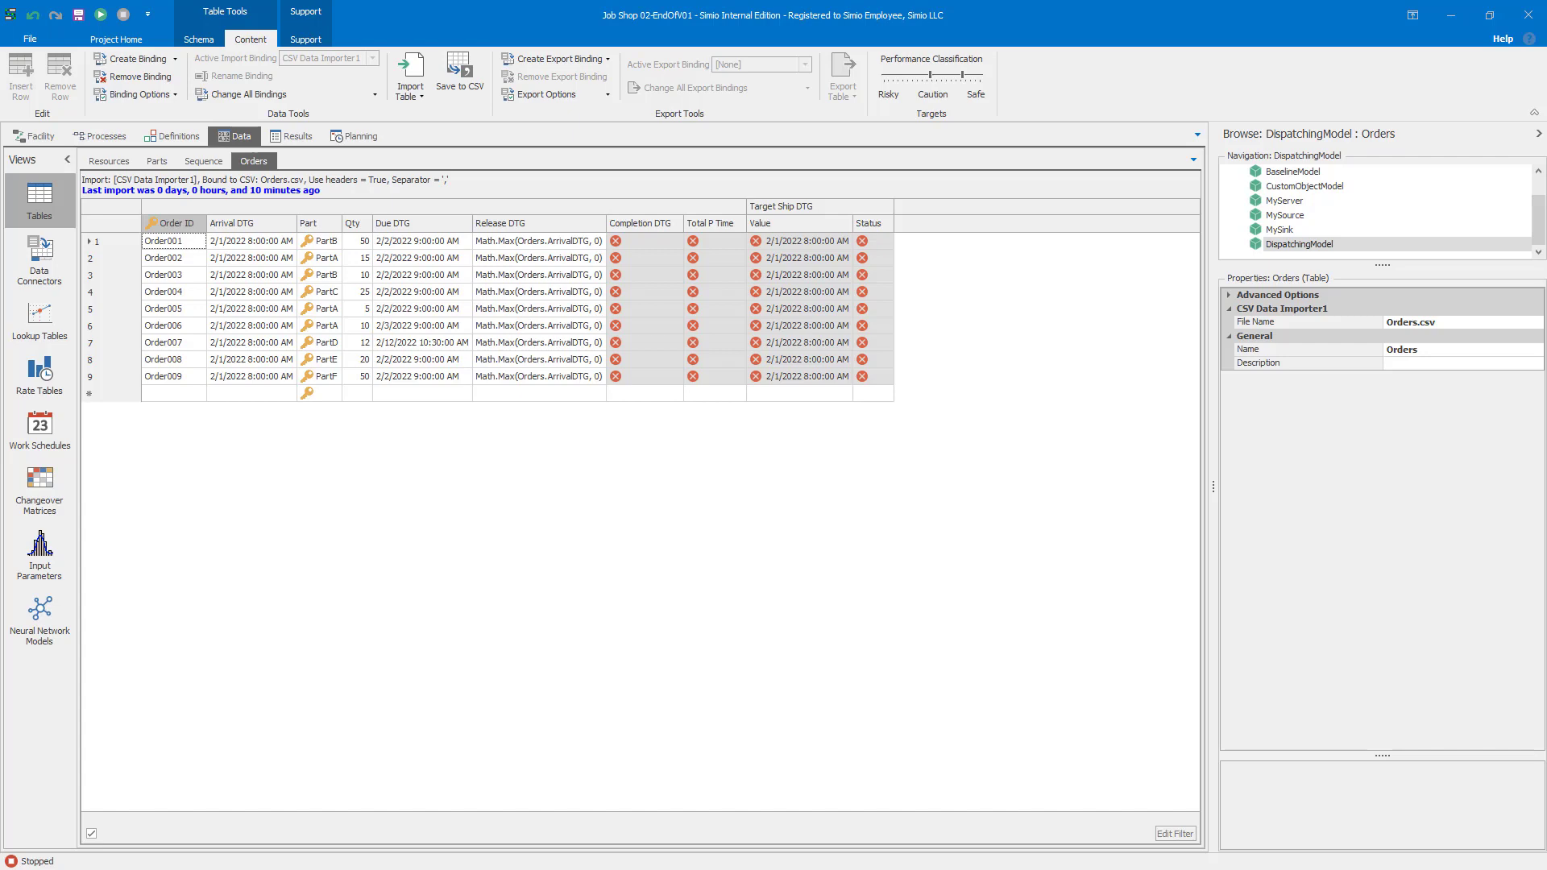
pyautogui.hotkey('alt', 'Tab')
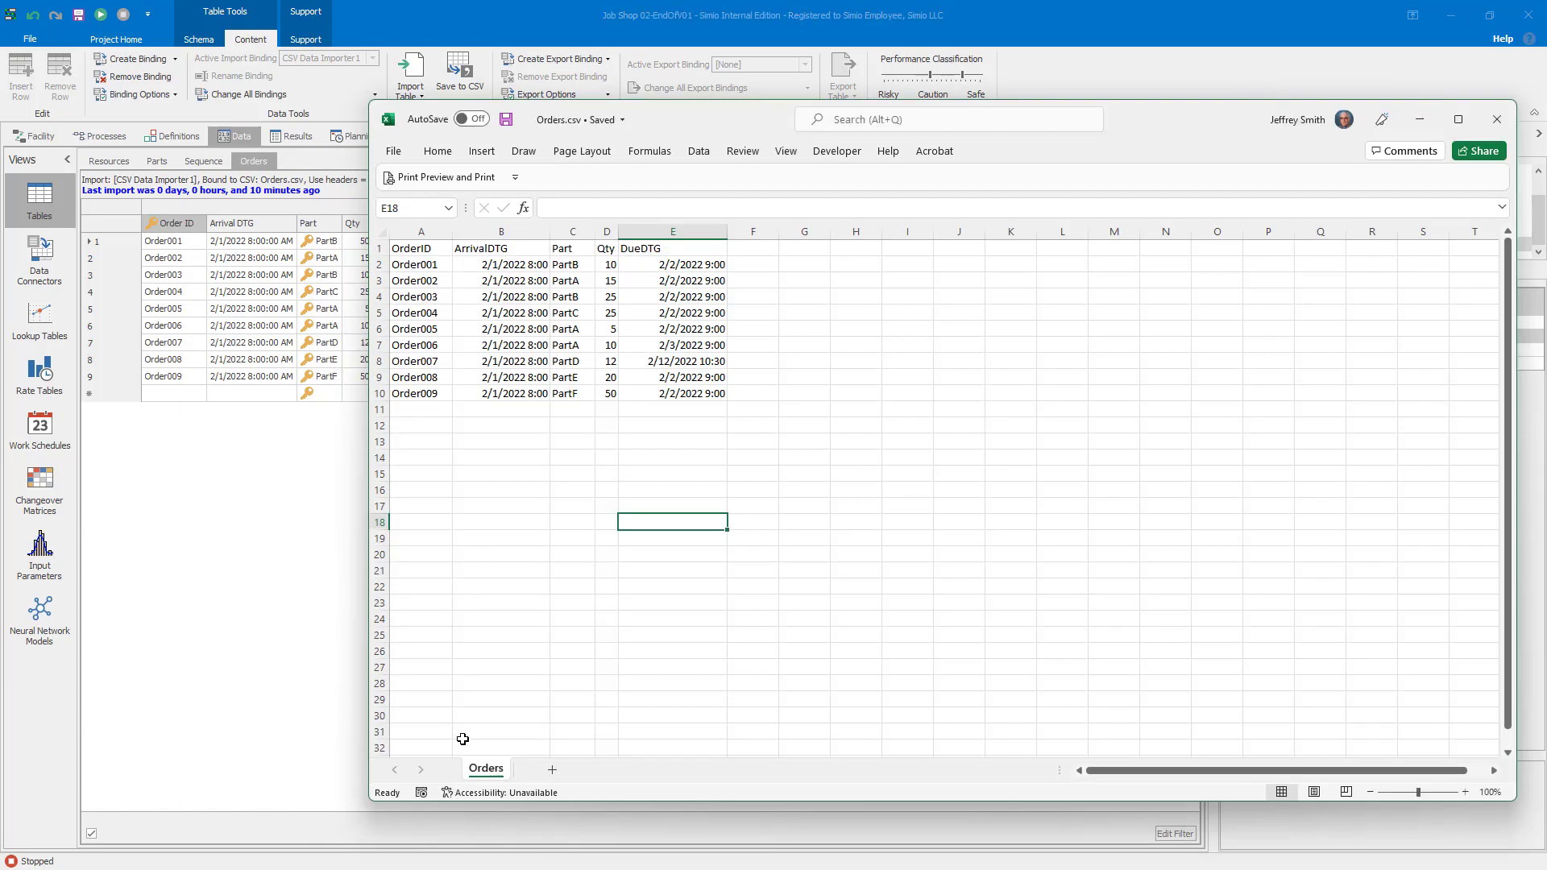
pyautogui.click(708, 280)
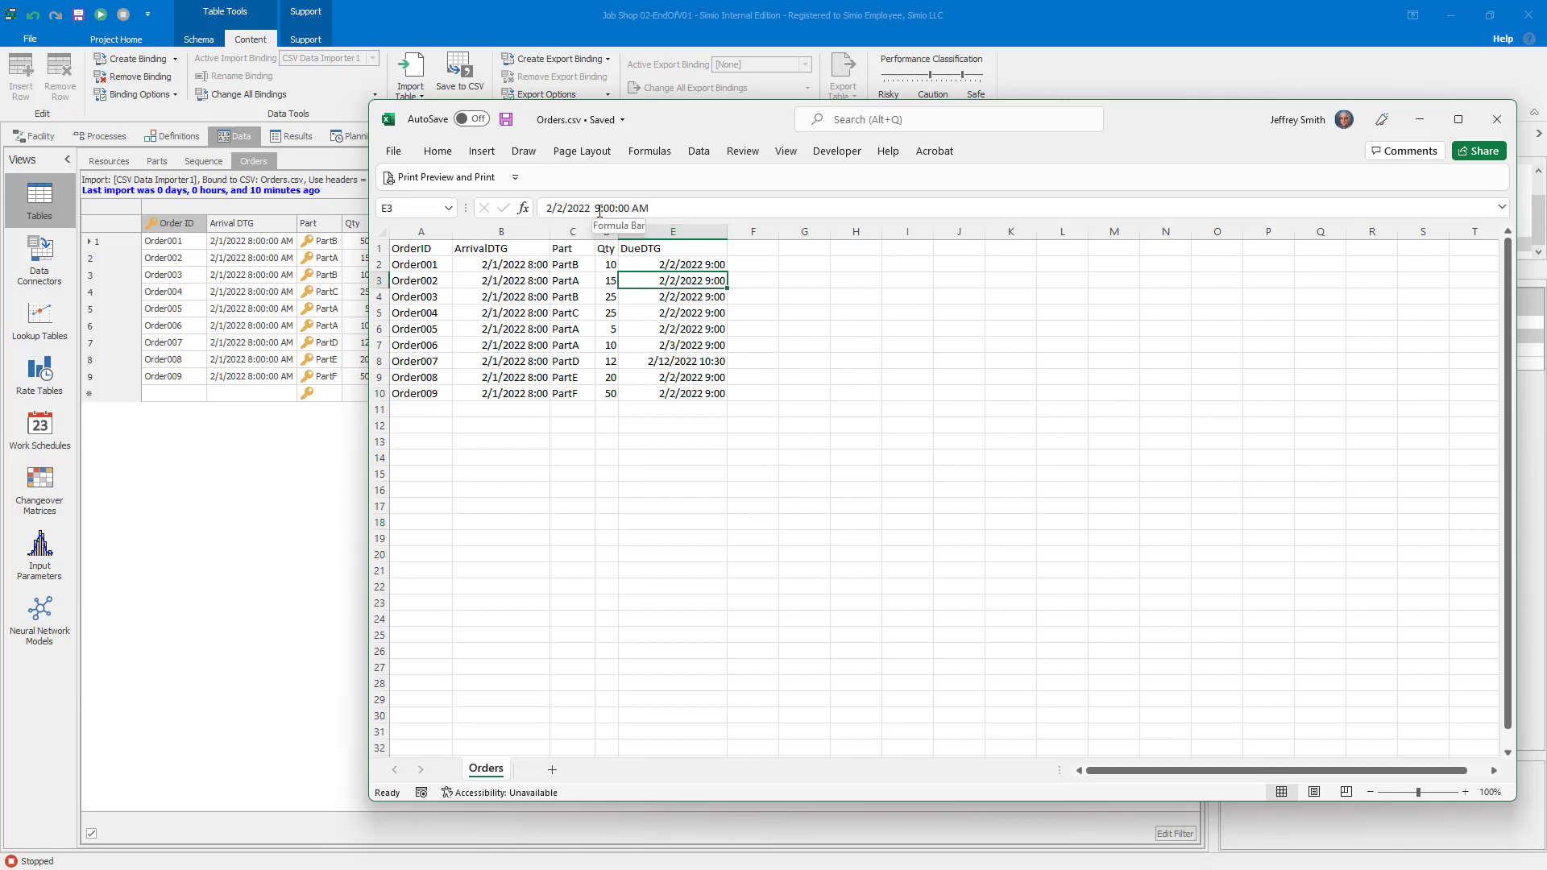
pyautogui.click(561, 209)
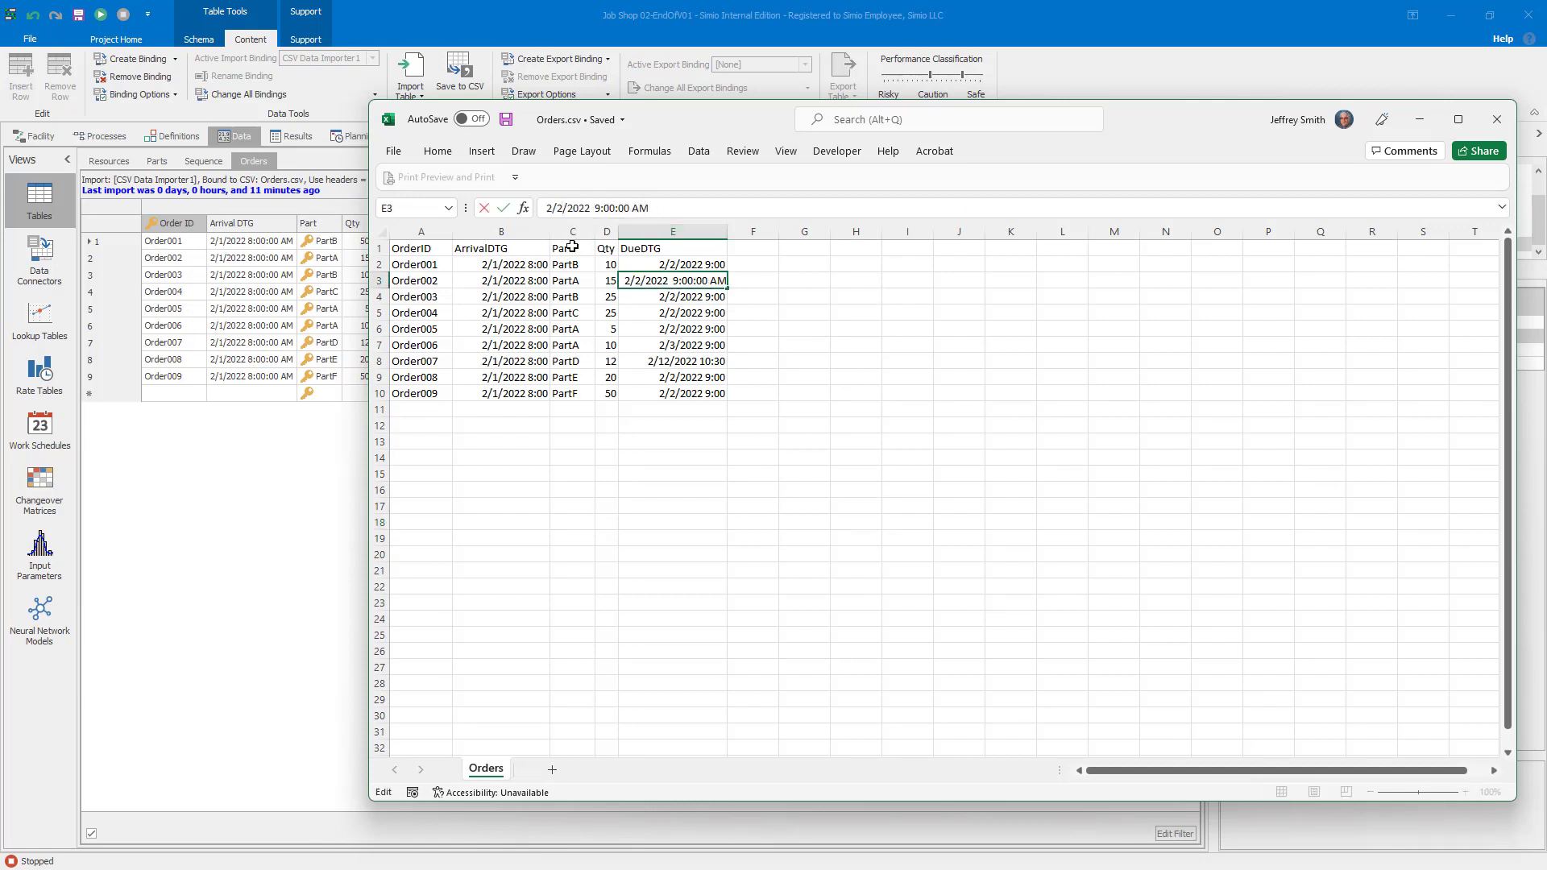
pyautogui.press('BackSpace')
pyautogui.write('1')
pyautogui.press('BackSpace')
pyautogui.write('5')
pyautogui.click(676, 214)
pyautogui.press('BackSpace')
pyautogui.press('BackSpace')
pyautogui.write('PM')
pyautogui.press('Return')
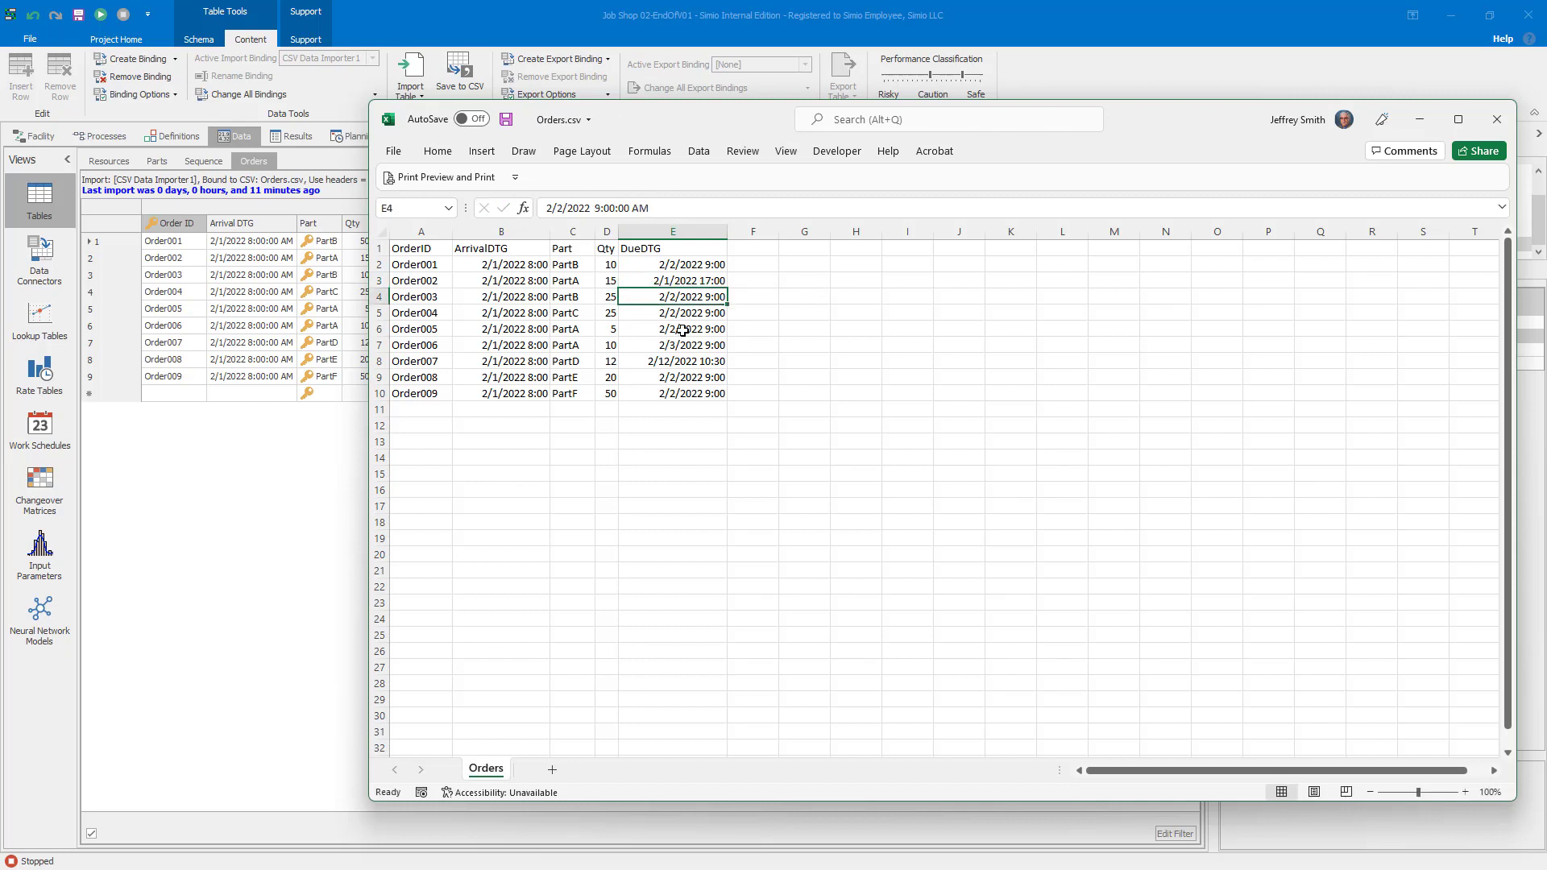
# Step: Move Order005's due date in Orders.csv to 2/1/2022, keeping the time at 9:00 AM
pyautogui.click(682, 330)
pyautogui.press('F2')
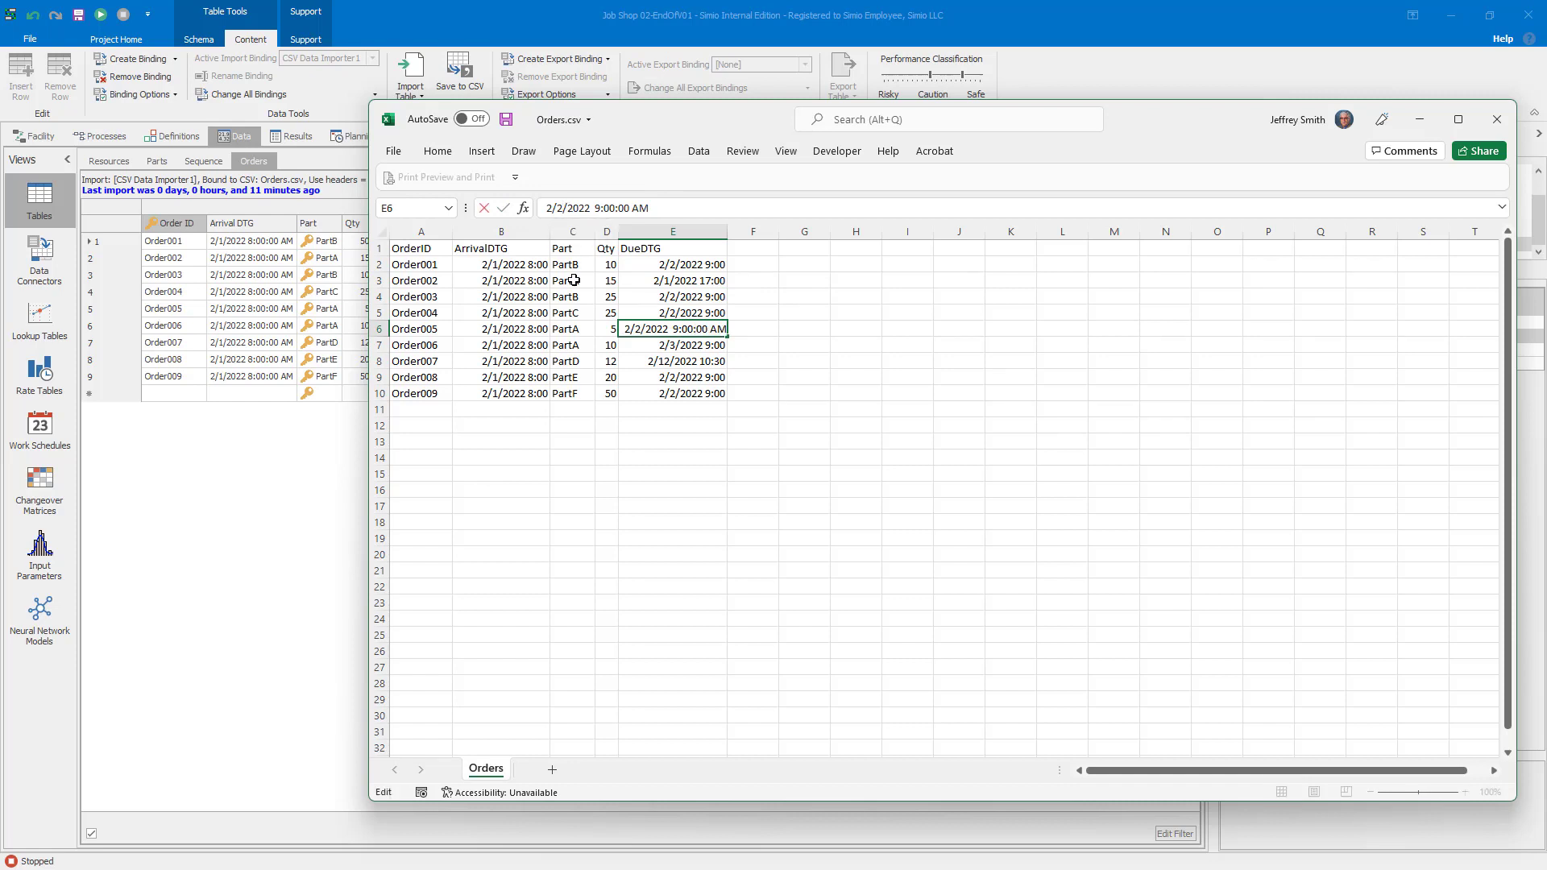
pyautogui.press('BackSpace')
pyautogui.write('1')
pyautogui.press('Return')
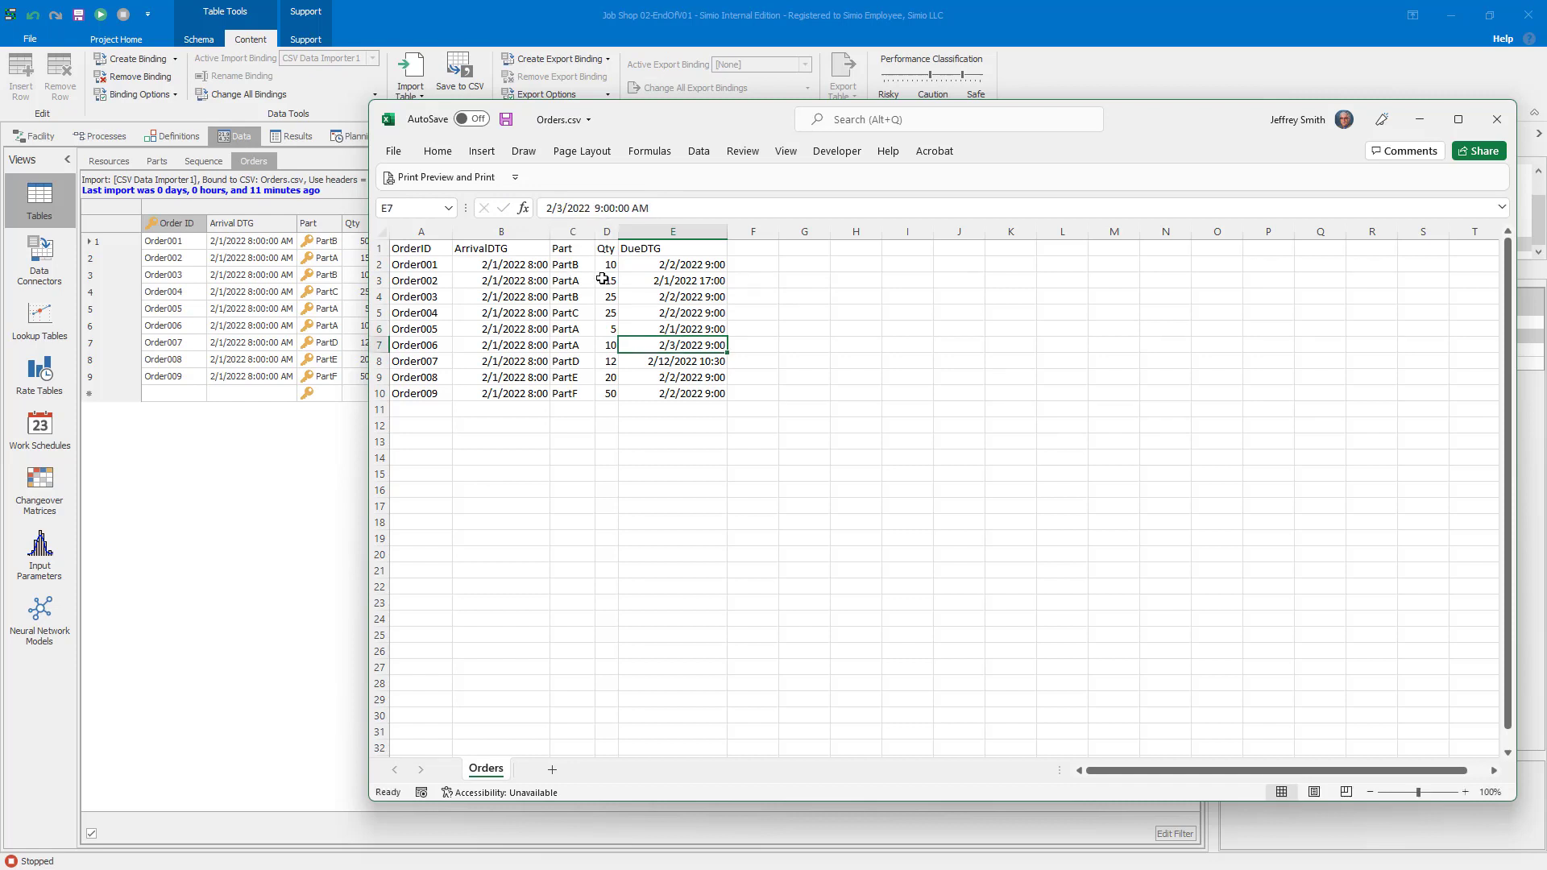
# Step: Set Order008's DueDTG in Orders.csv to 2/1/2022 11:00 AM
pyautogui.click(687, 379)
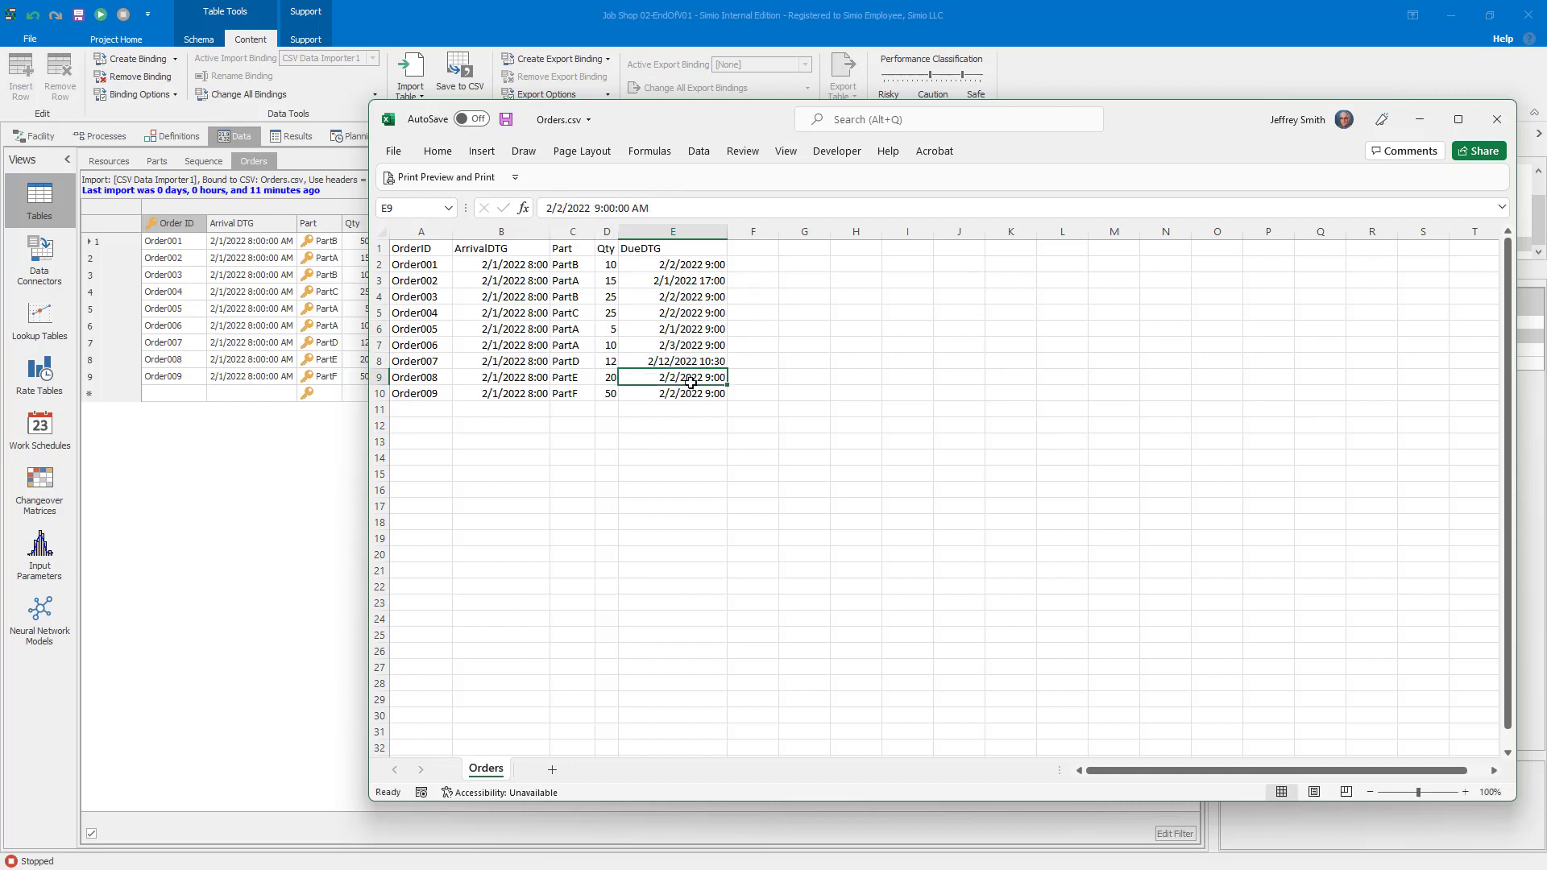
pyautogui.click(563, 209)
pyautogui.press('BackSpace')
pyautogui.write('1')
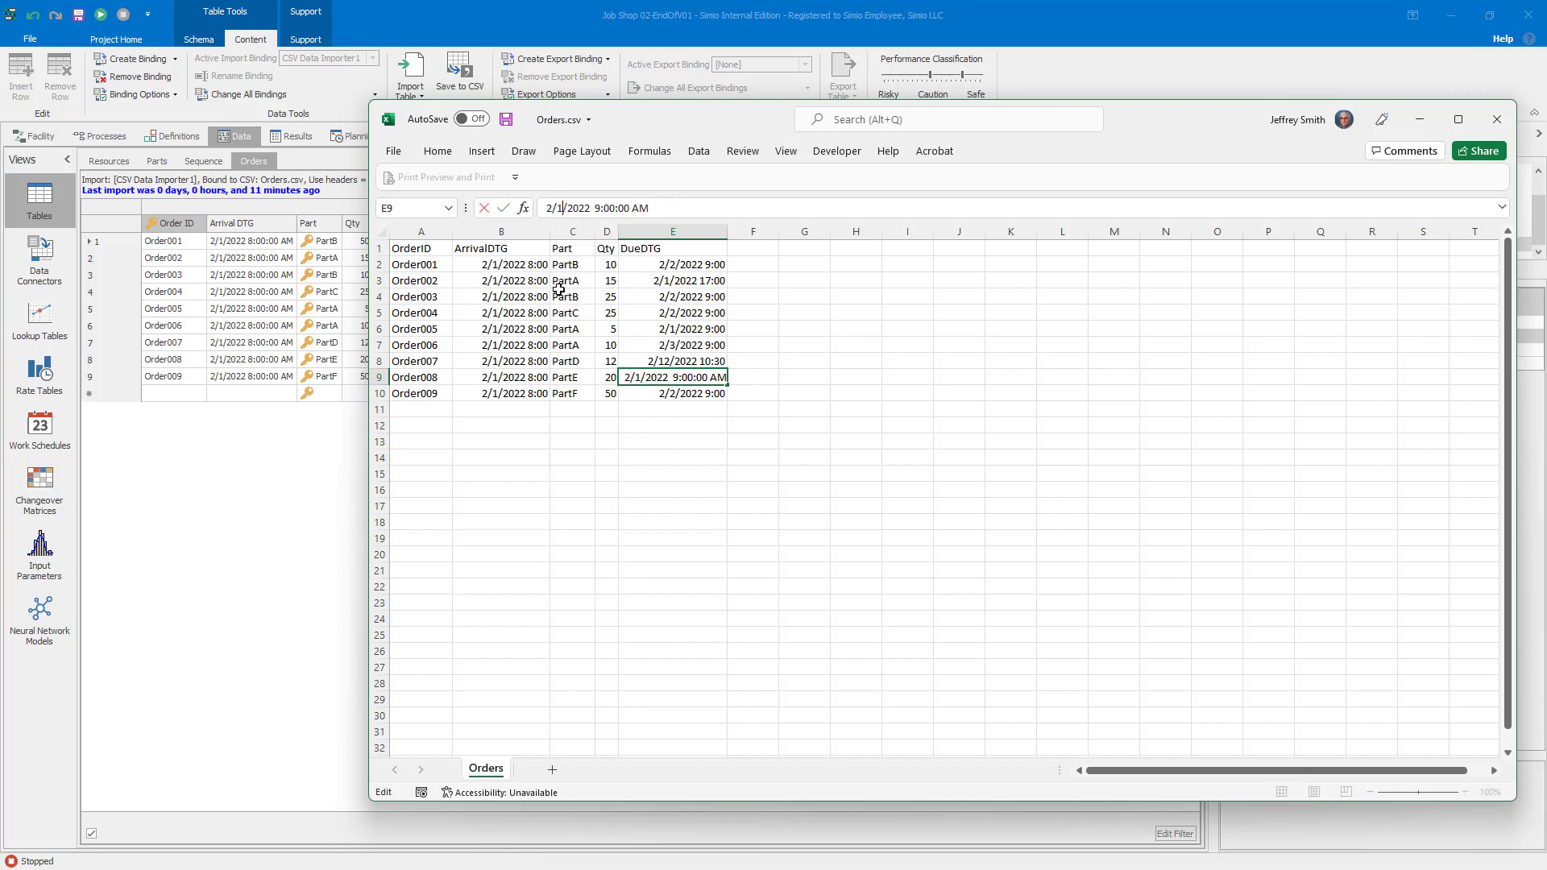
pyautogui.click(602, 207)
pyautogui.press('BackSpace')
pyautogui.write('11')
pyautogui.press('Return')
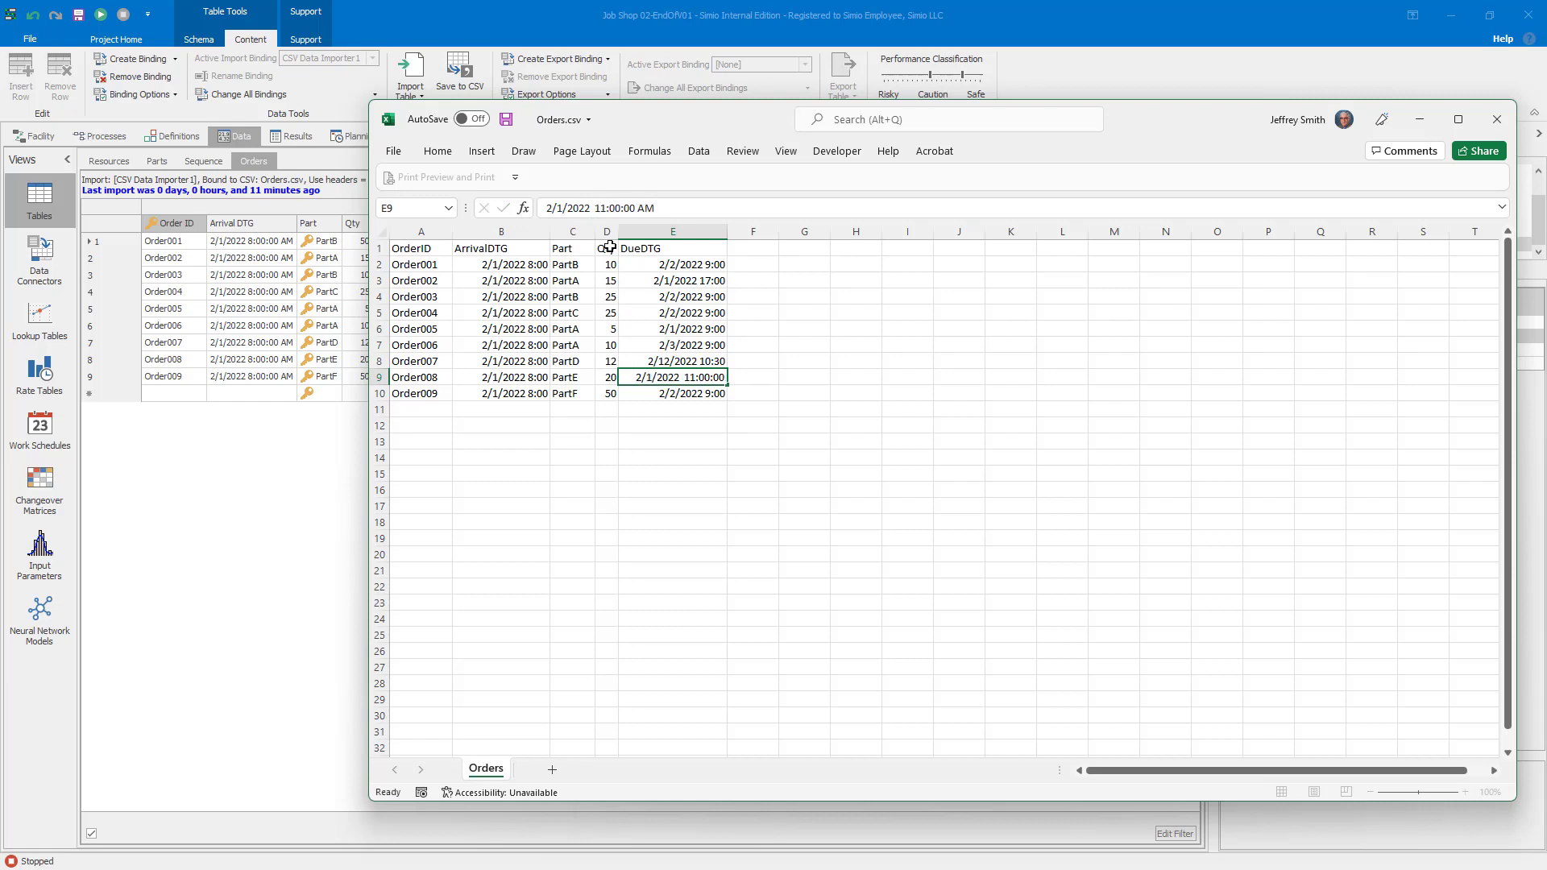
# Step: Save Orders.csv, return to Simio and re-import the CSV data into the Orders table
pyautogui.click(506, 119)
pyautogui.click(299, 473)
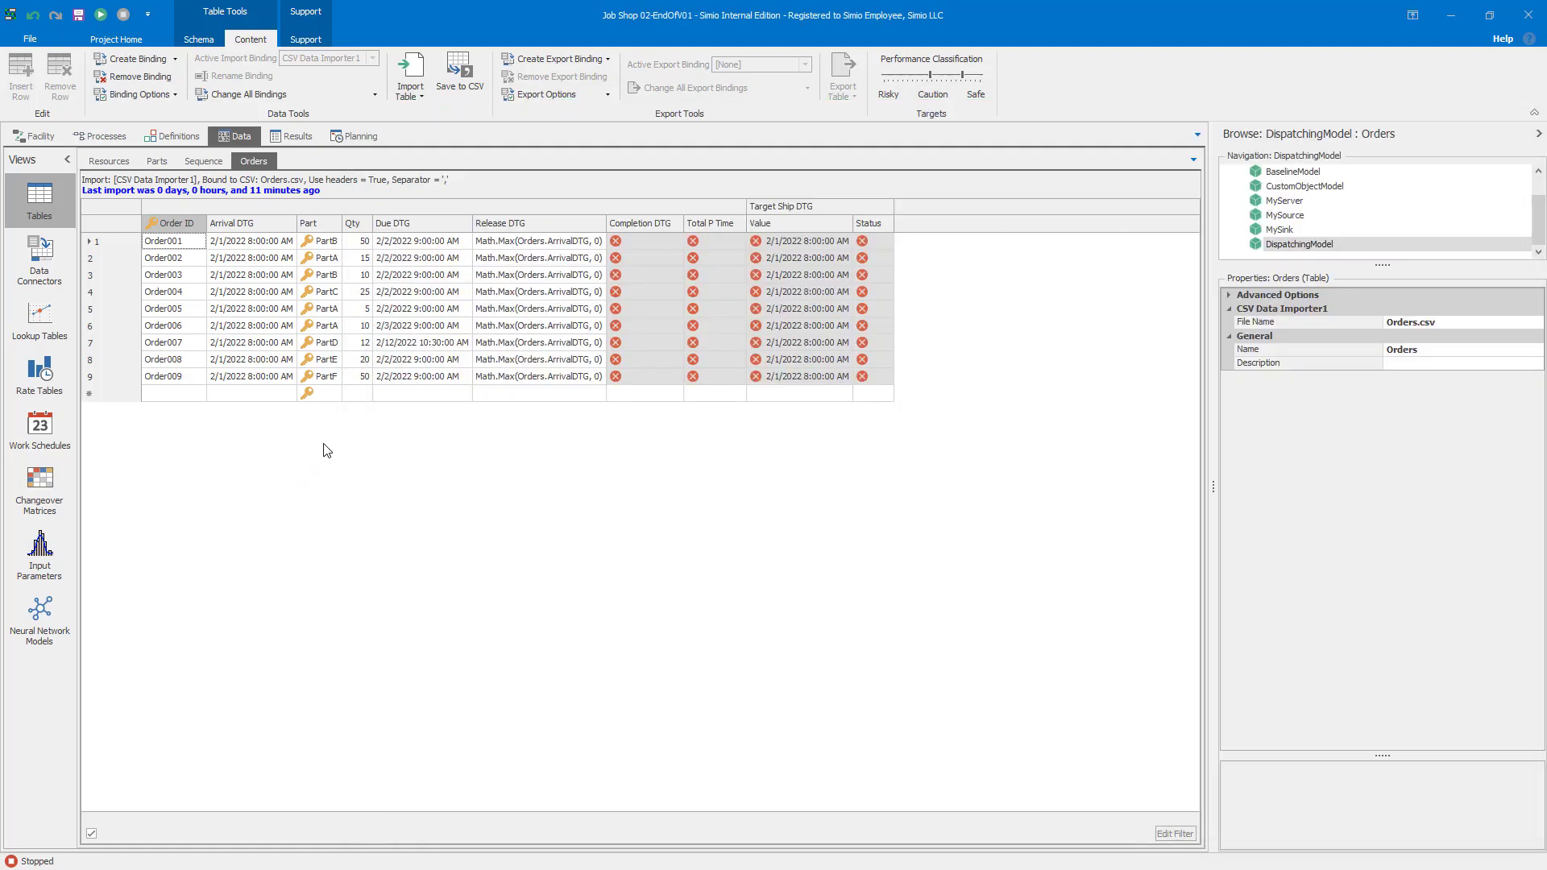
pyautogui.click(408, 64)
# Step: Re-create the operational plan with the imported due dates and display the entity workflow
pyautogui.click(361, 137)
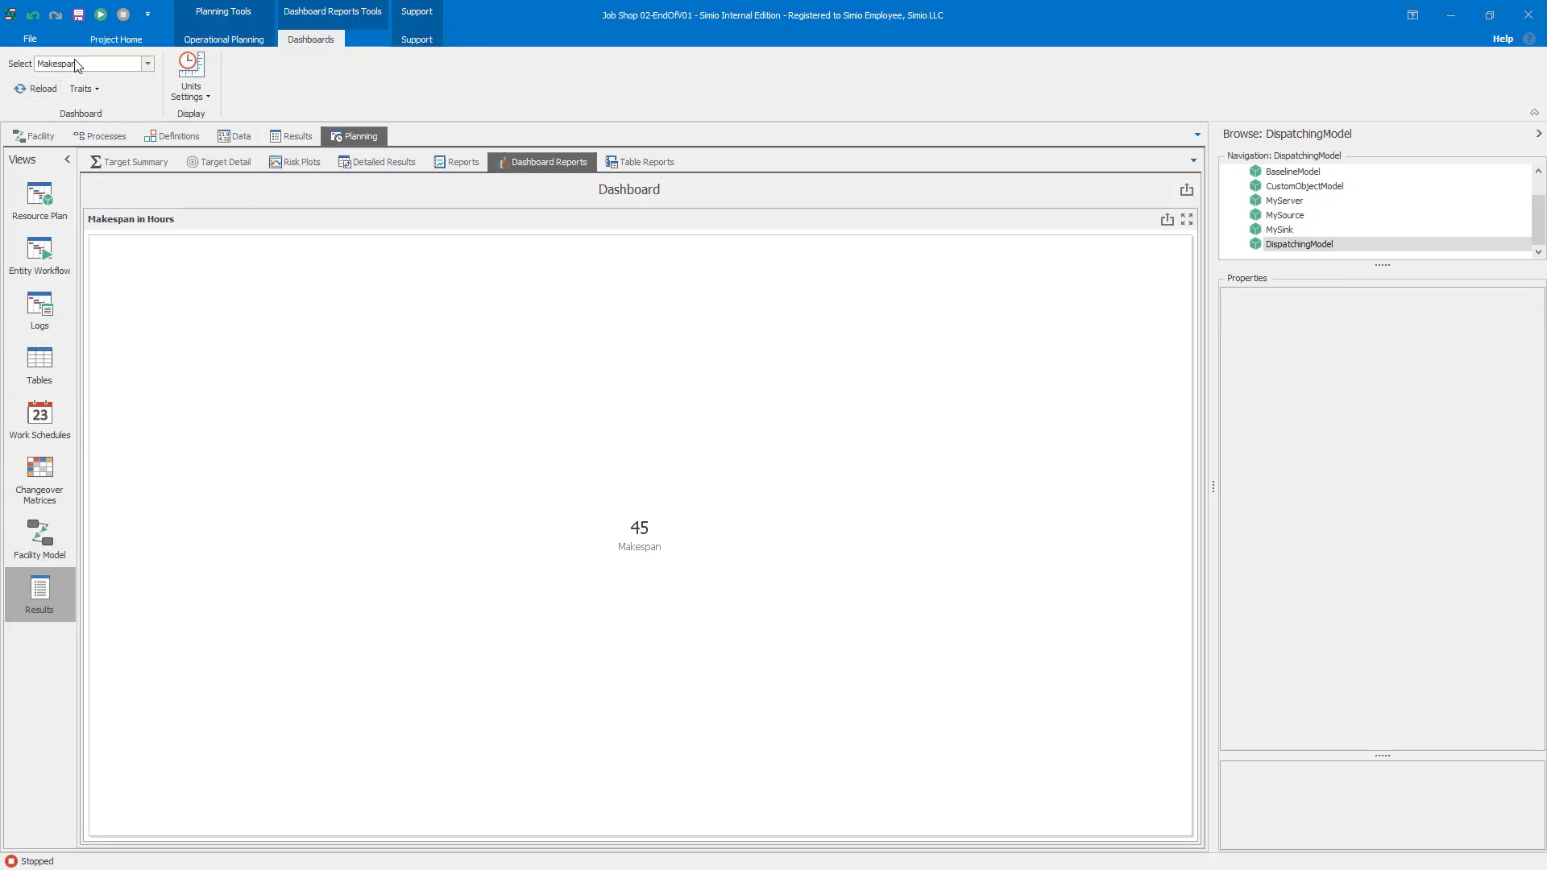
pyautogui.click(39, 197)
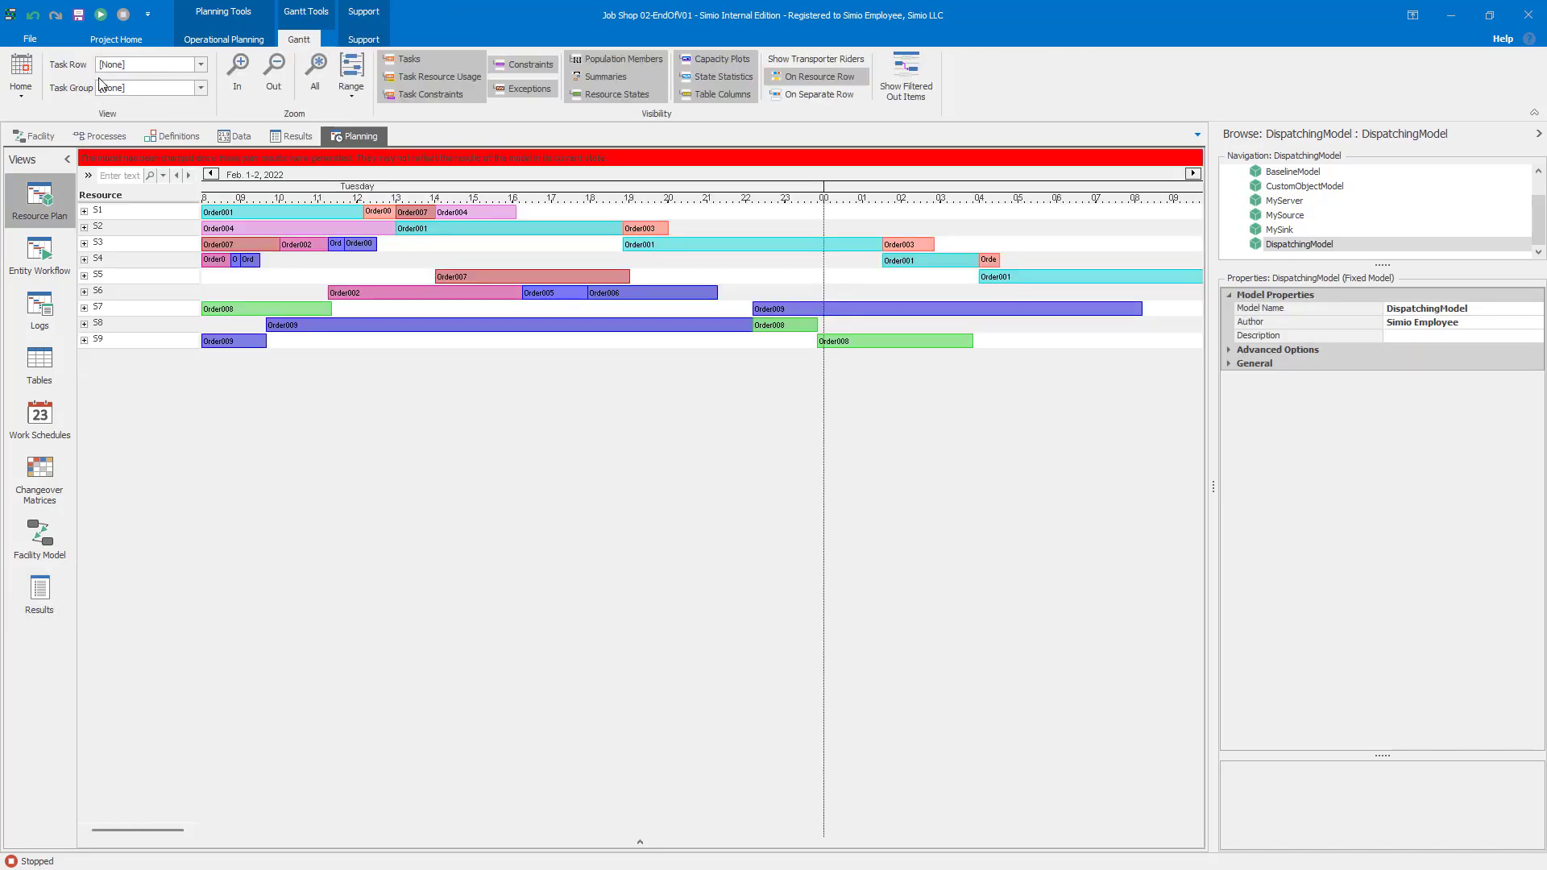
pyautogui.click(224, 39)
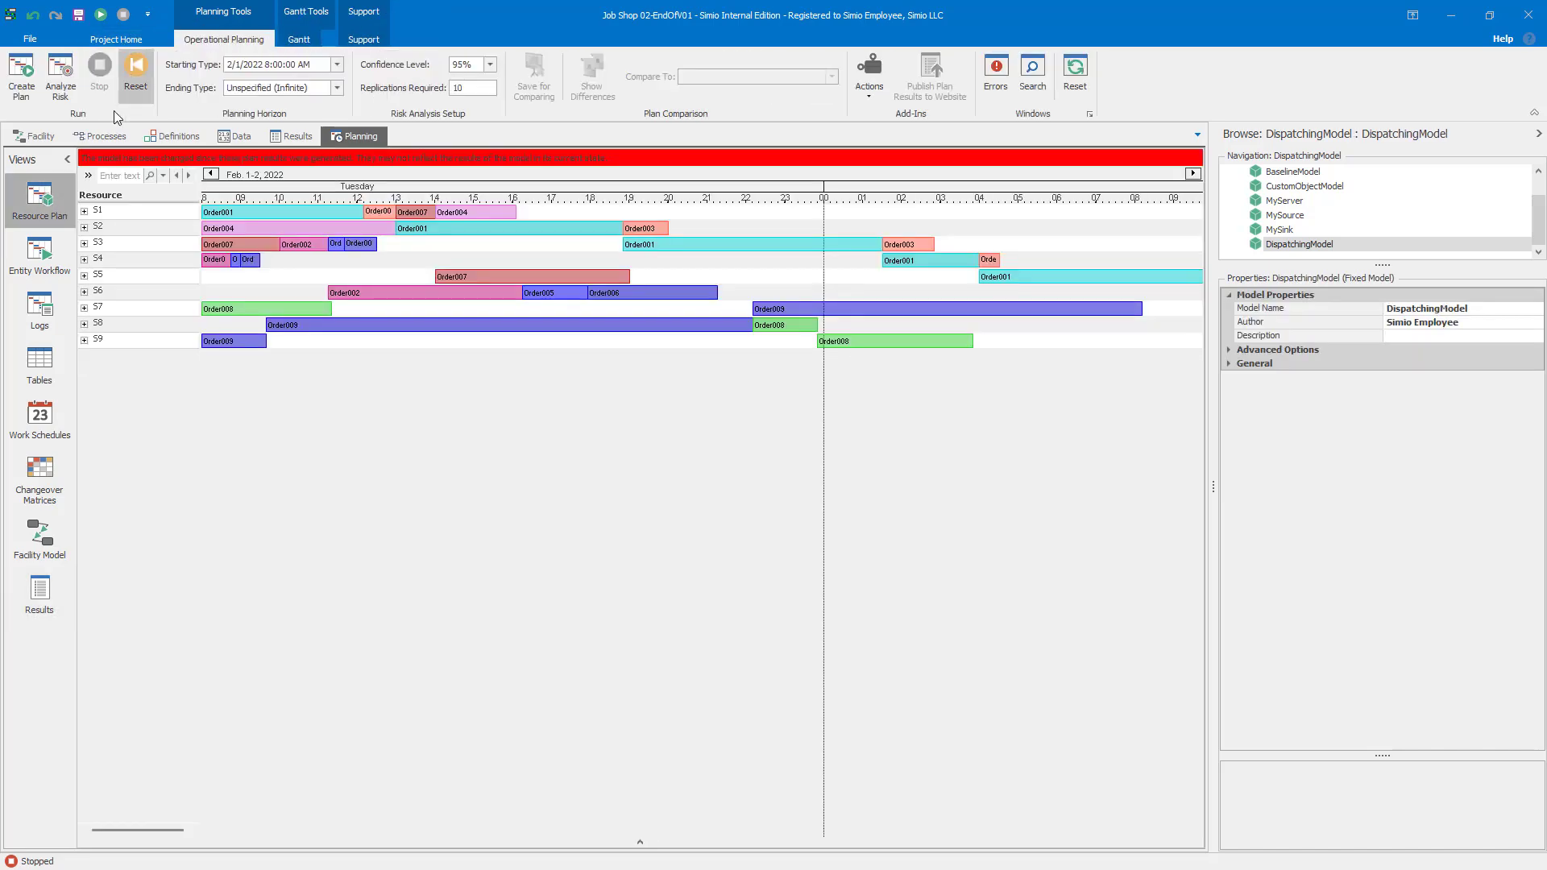
pyautogui.click(22, 78)
pyautogui.click(41, 256)
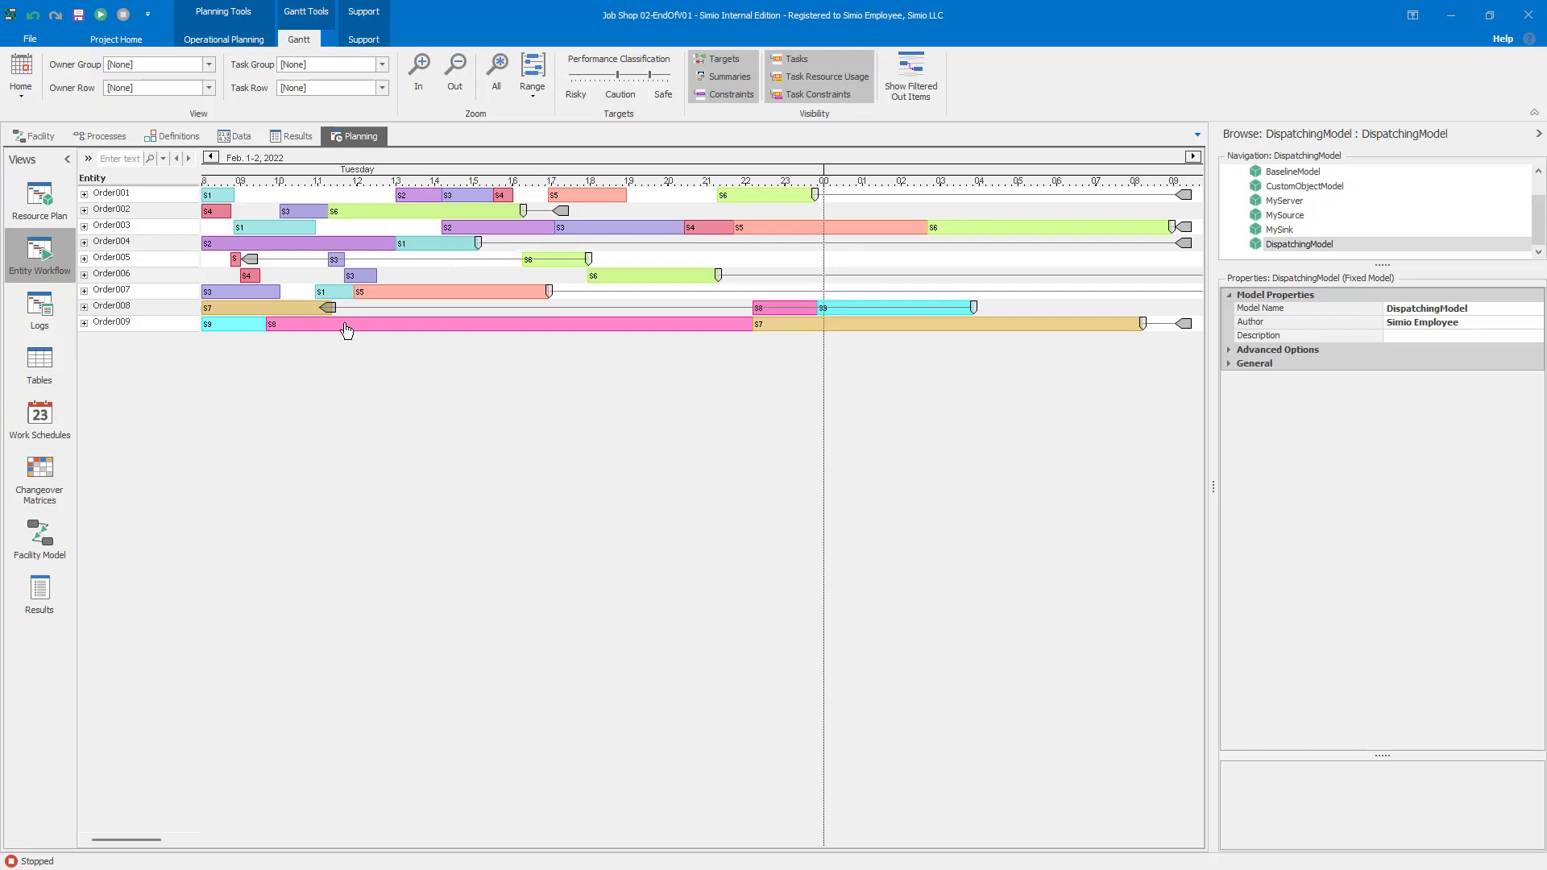
# Step: Compare the orders' due dates in the Orders table, especially Order004 and Order005, with their completions in the entity workflow
pyautogui.click(236, 136)
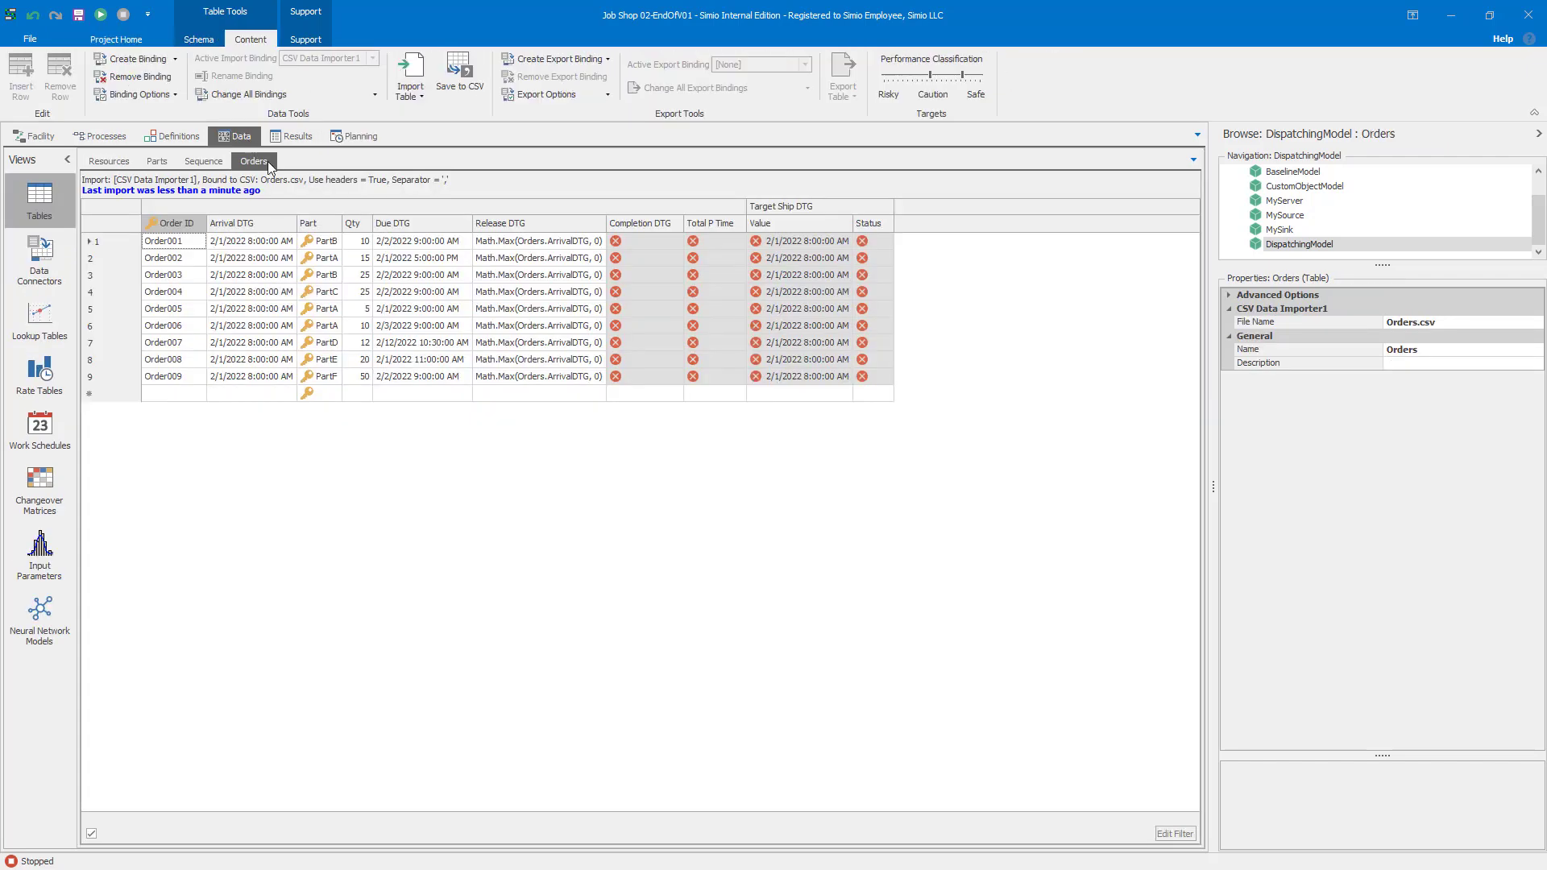
pyautogui.click(138, 293)
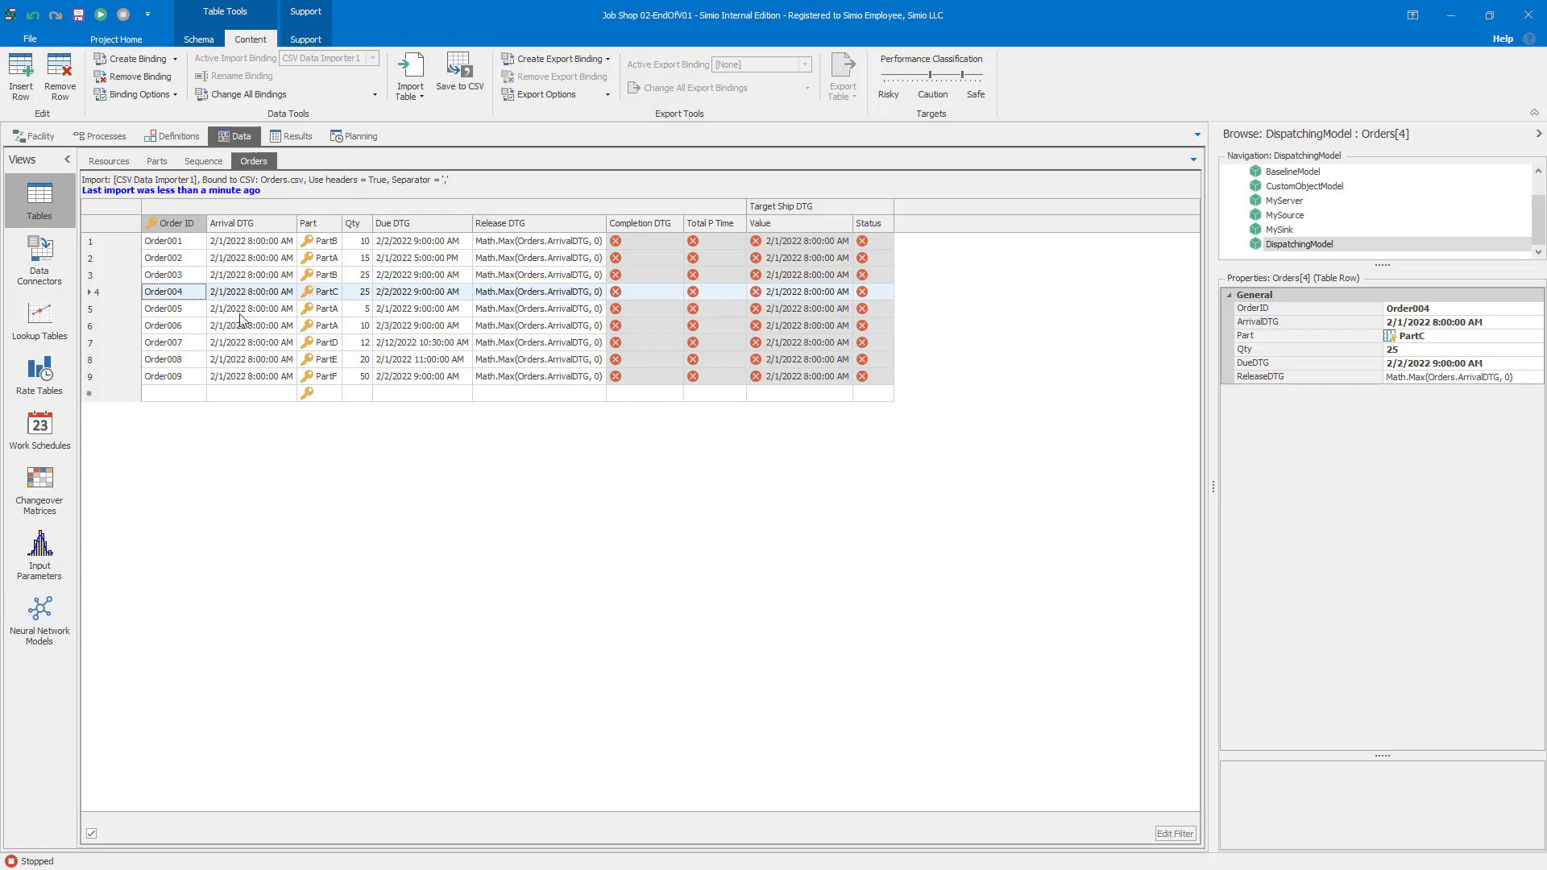
pyautogui.click(124, 313)
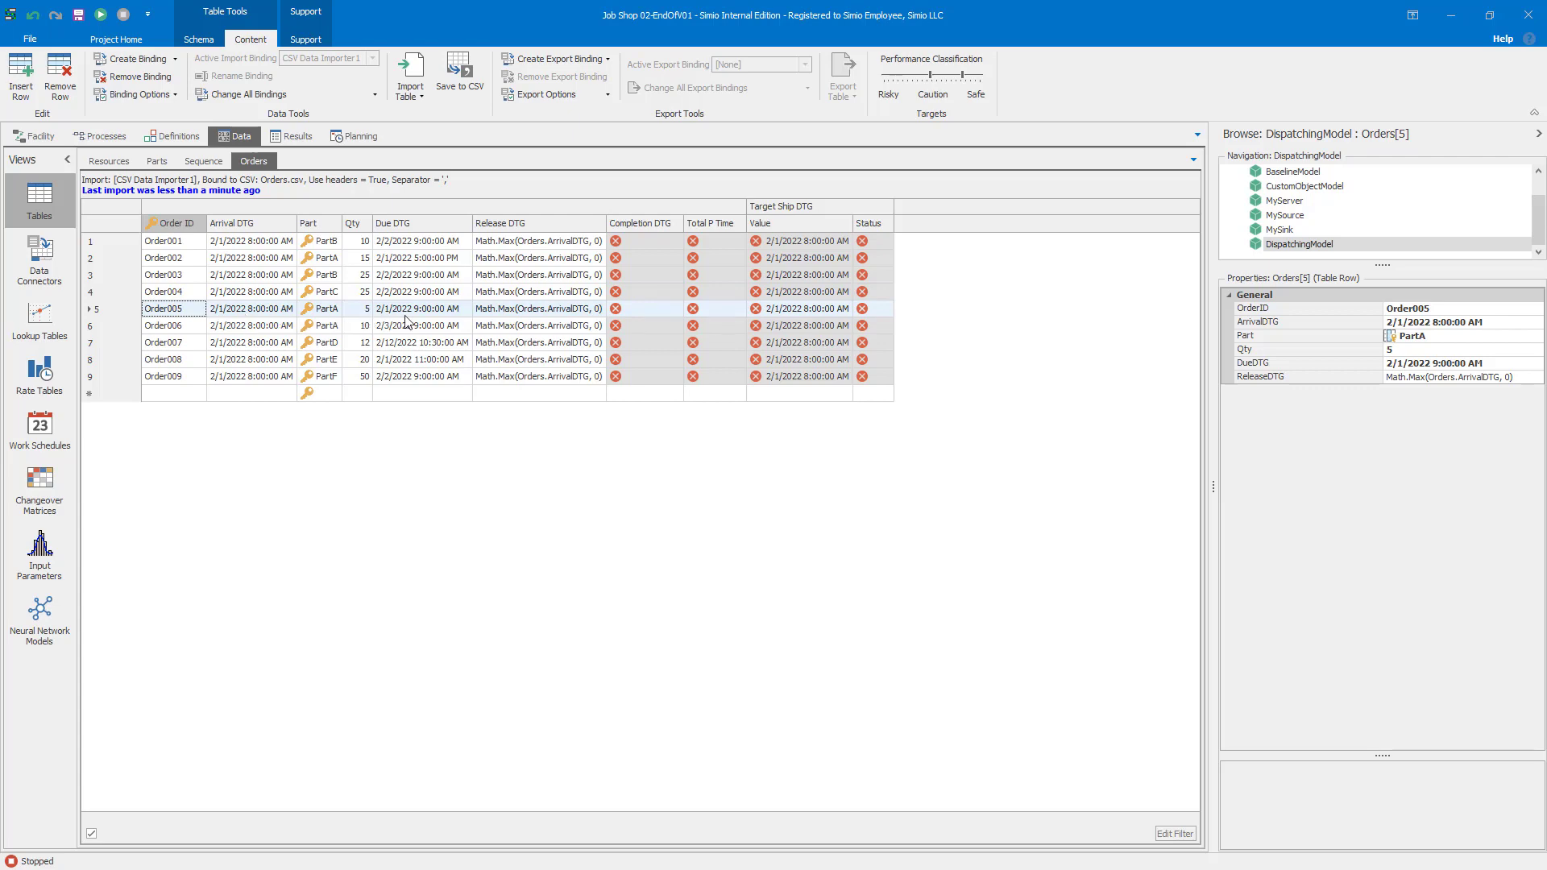
pyautogui.click(347, 137)
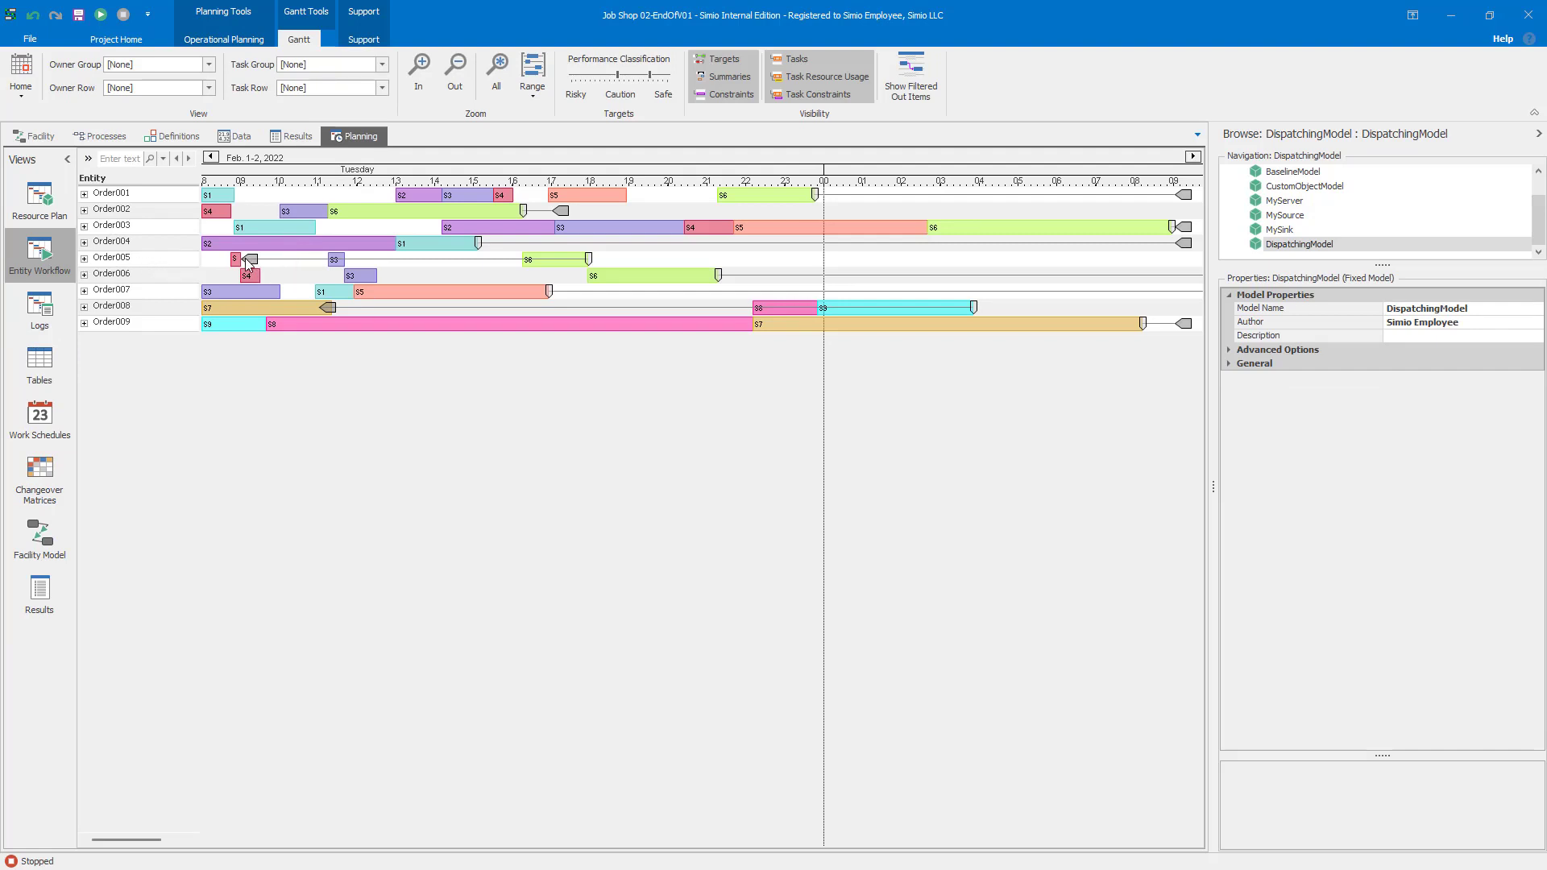
pyautogui.moveTo(249, 263)
pyautogui.click(241, 136)
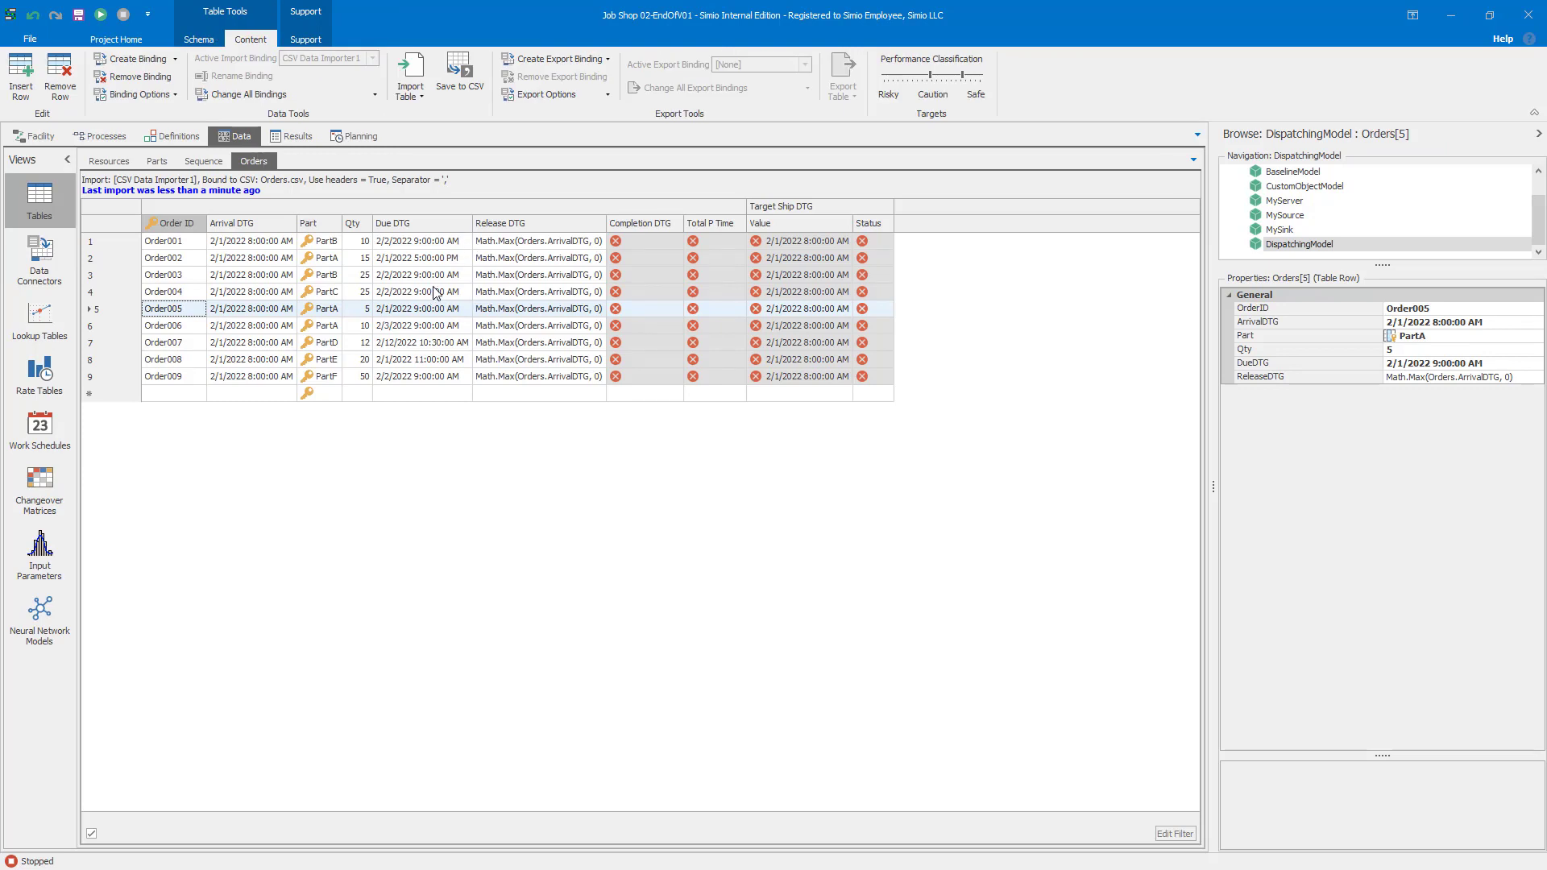
# Step: Set server S1's Ranking Rule to Smallest Value First with the Ranking Expression Orders.DueDTG
pyautogui.click(40, 136)
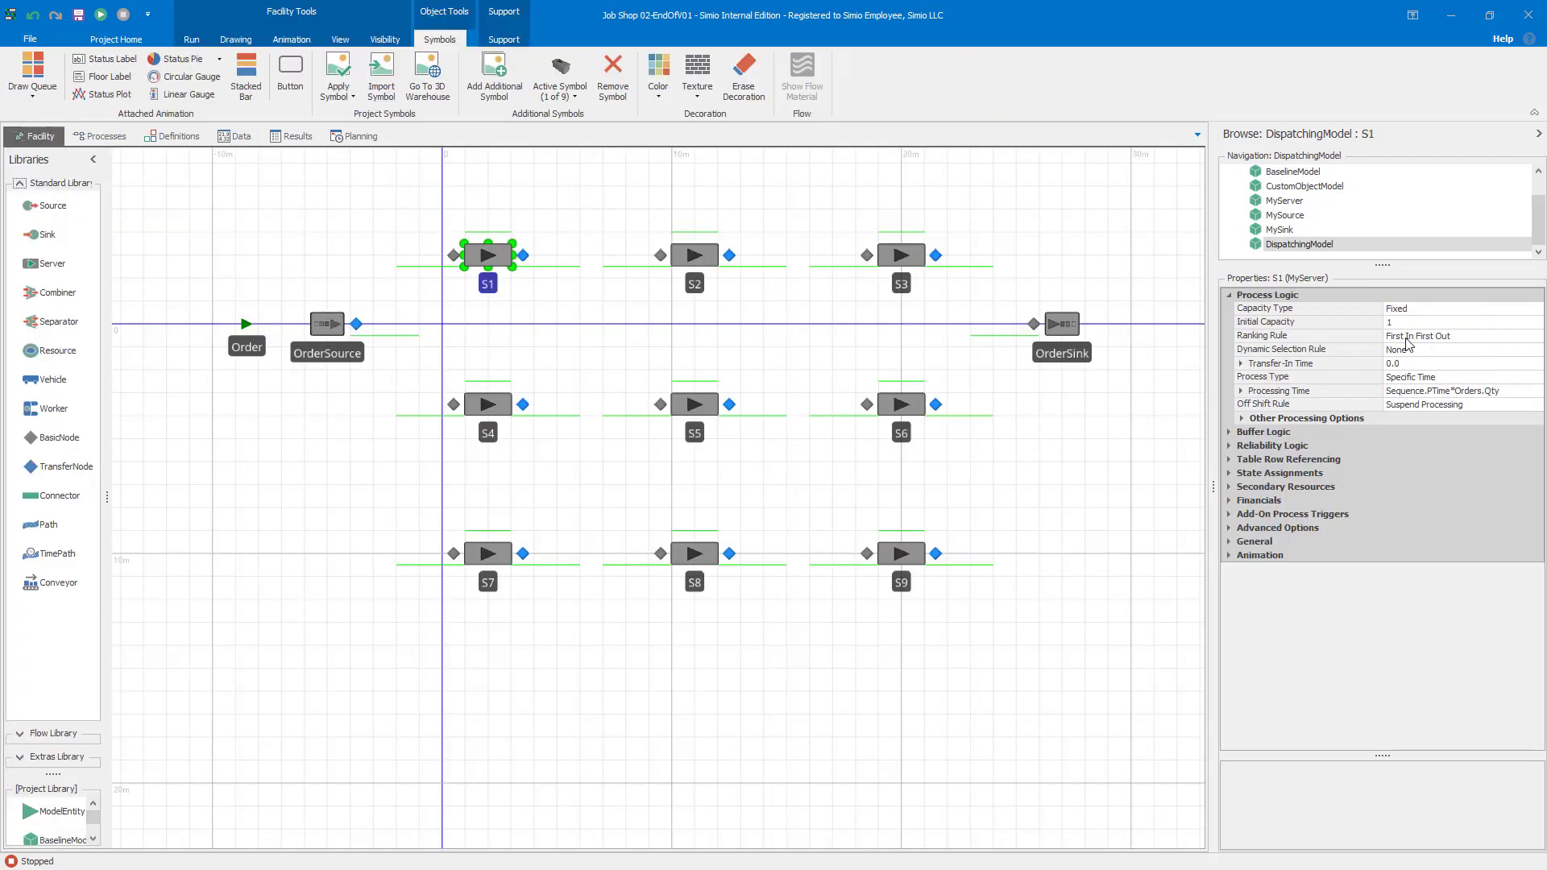
pyautogui.click(1459, 337)
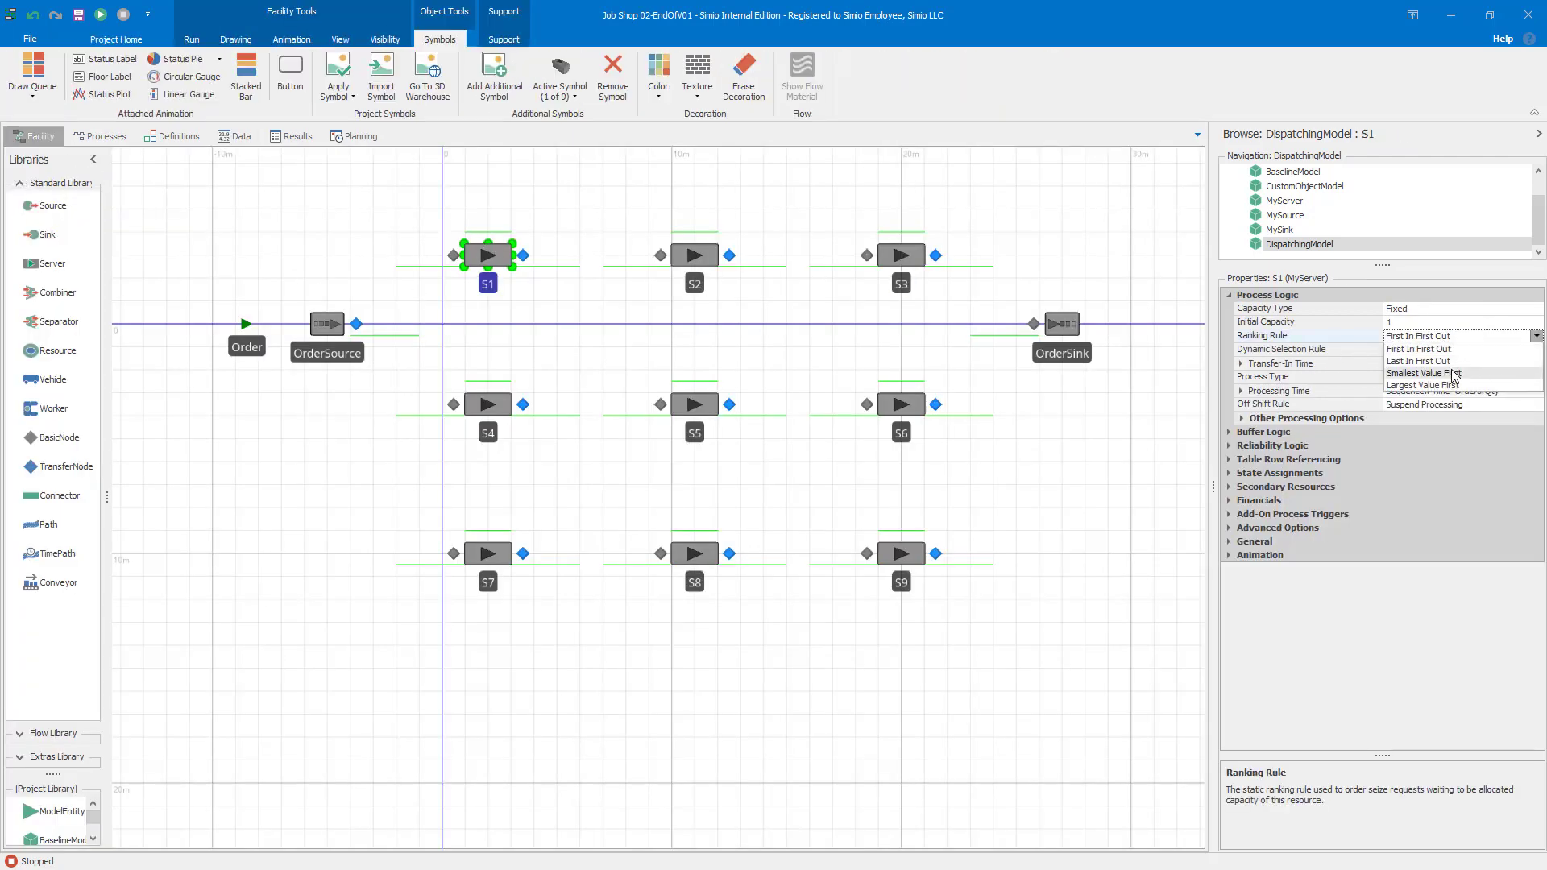
pyautogui.click(1455, 374)
pyautogui.click(1513, 352)
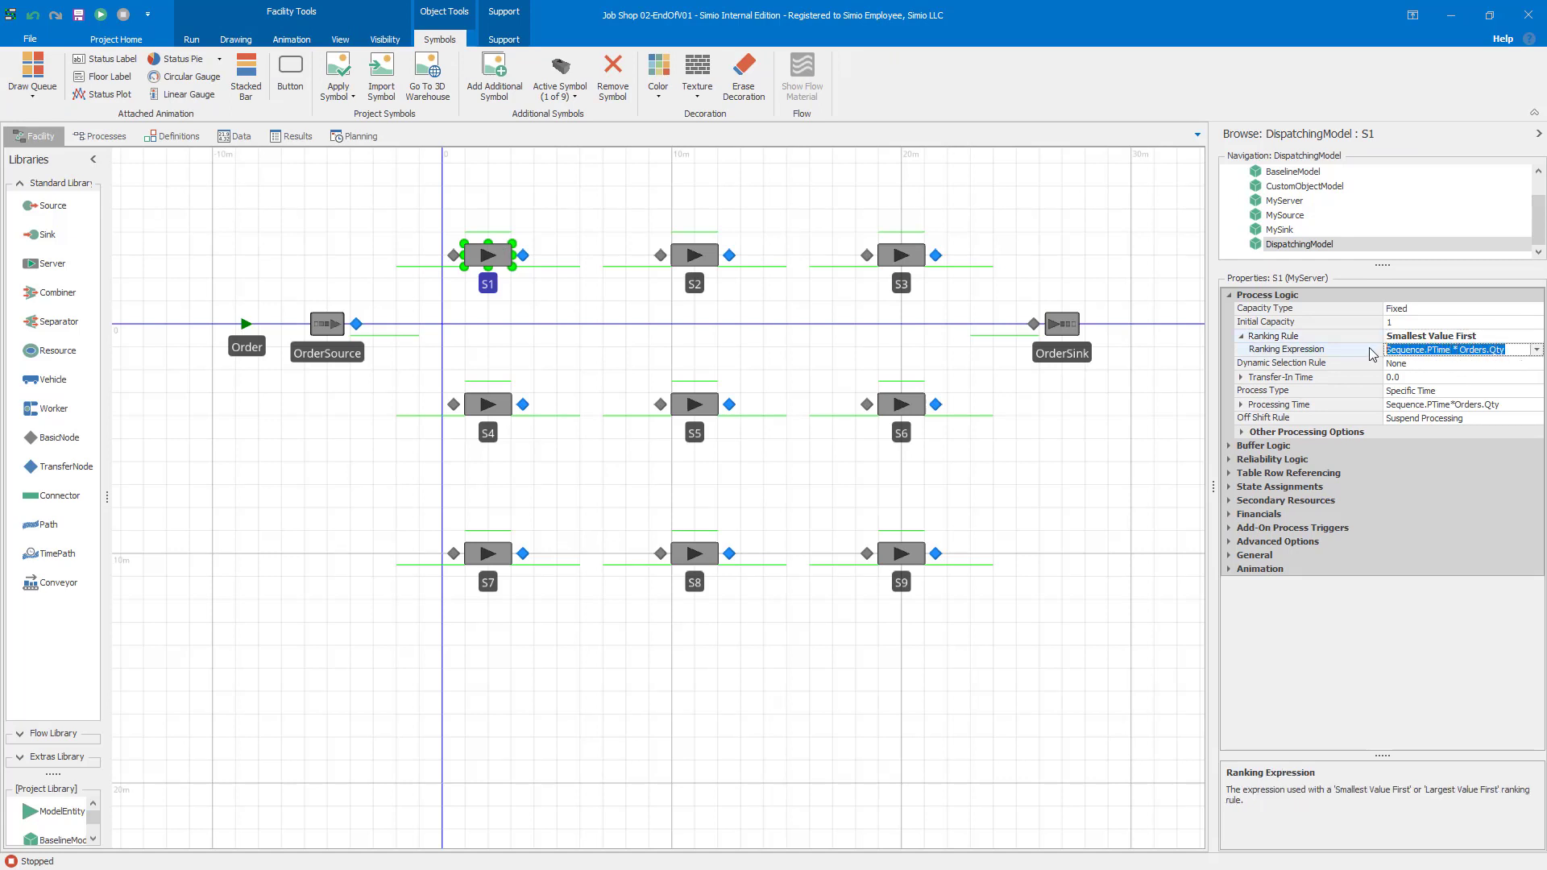
pyautogui.write('Orders.DueDTG')
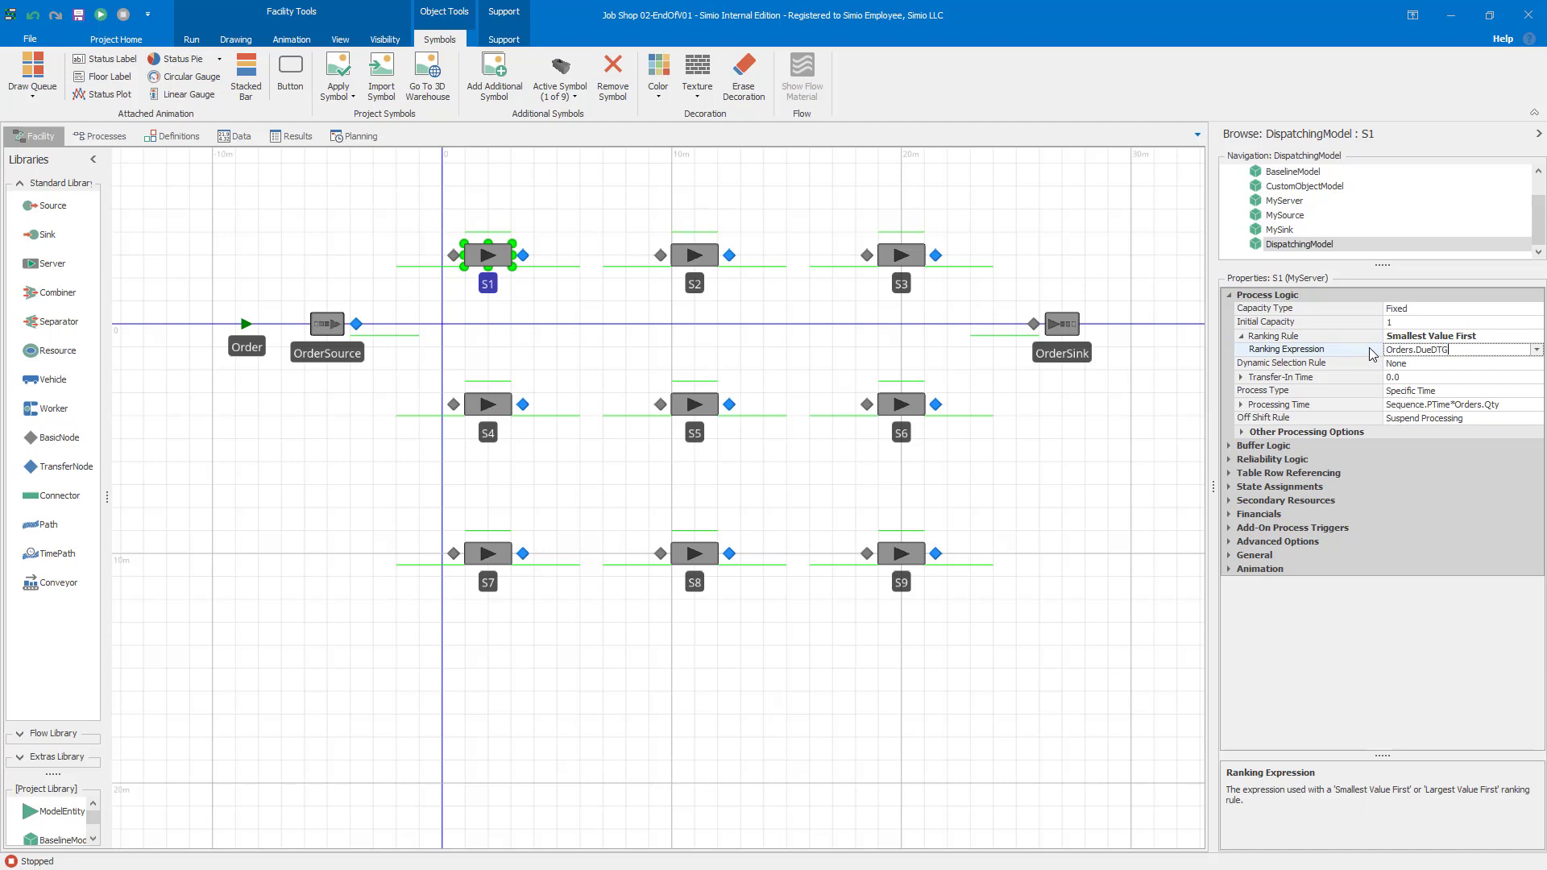
pyautogui.press('Return')
# Step: Update the MyServer property defaults from server S1, and check the ranking expression inherited by server S5
pyautogui.rightClick(502, 258)
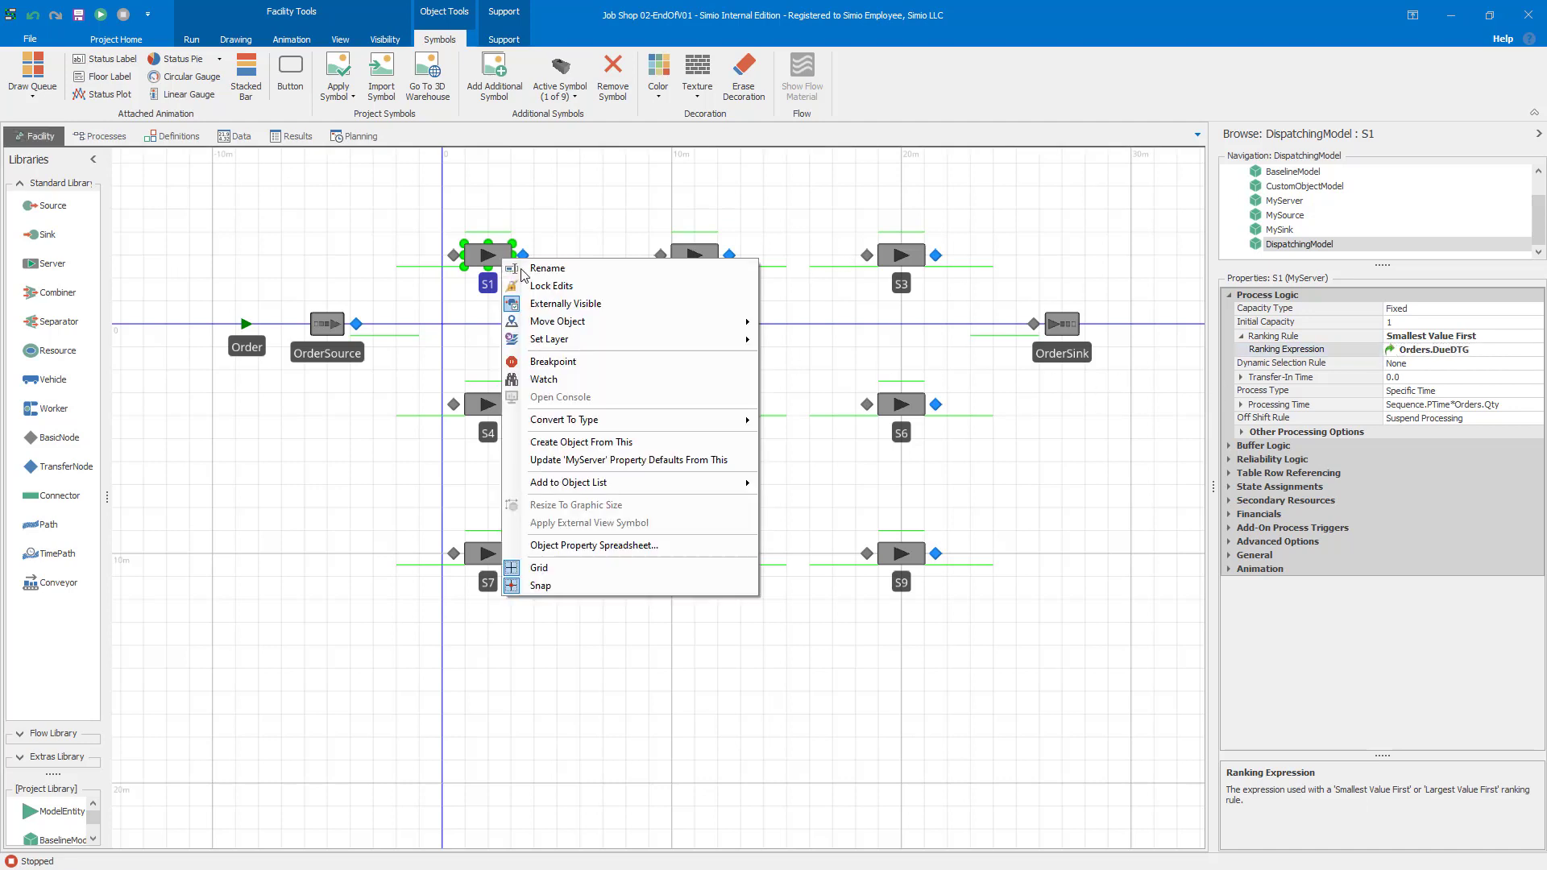
pyautogui.click(585, 461)
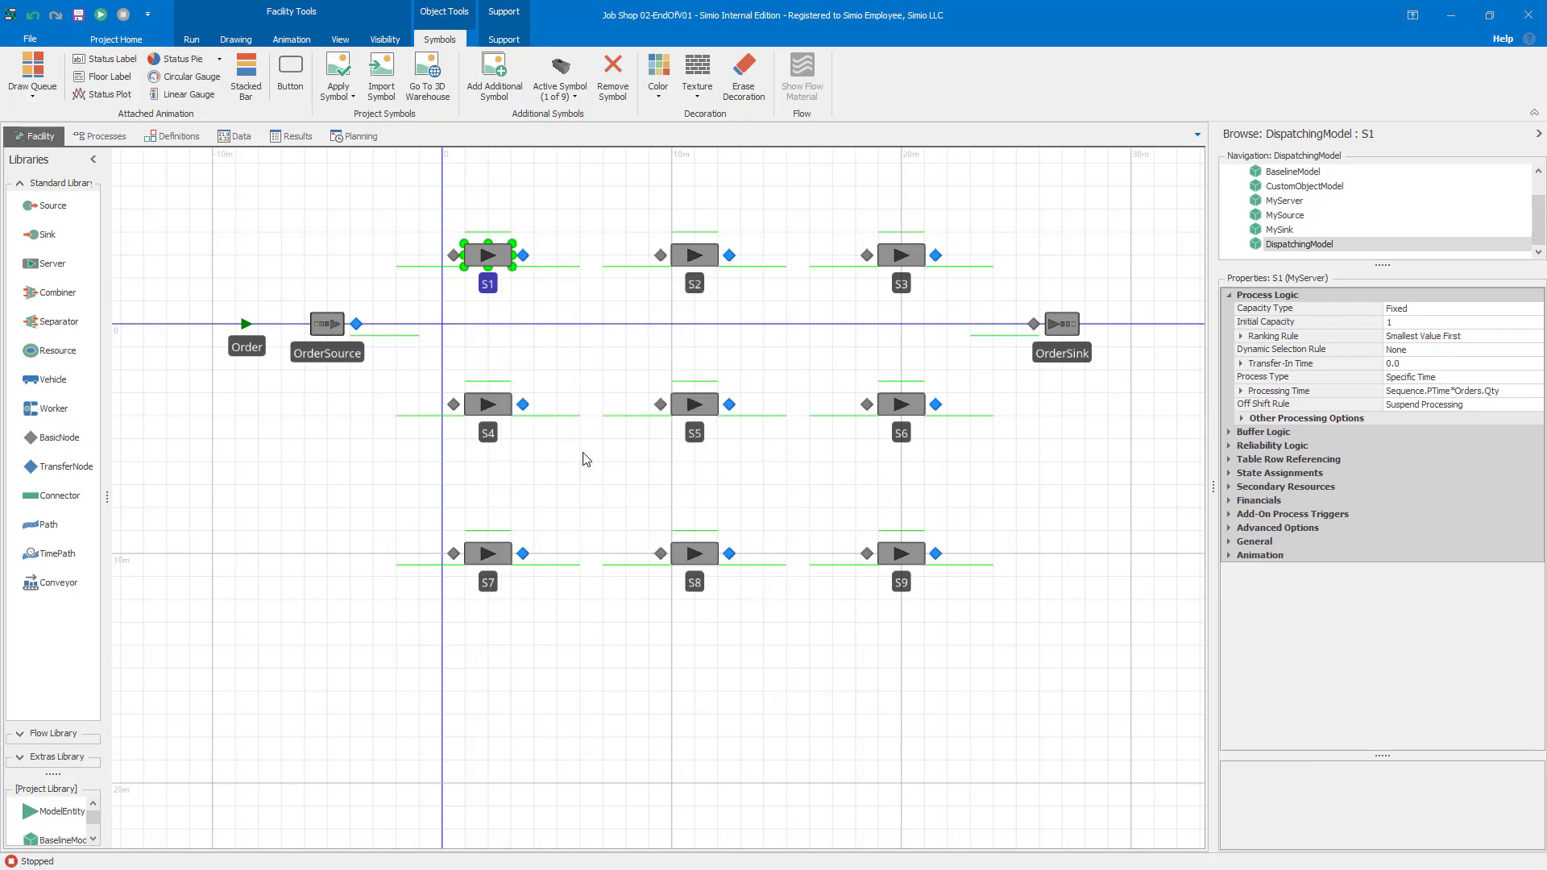
pyautogui.click(702, 417)
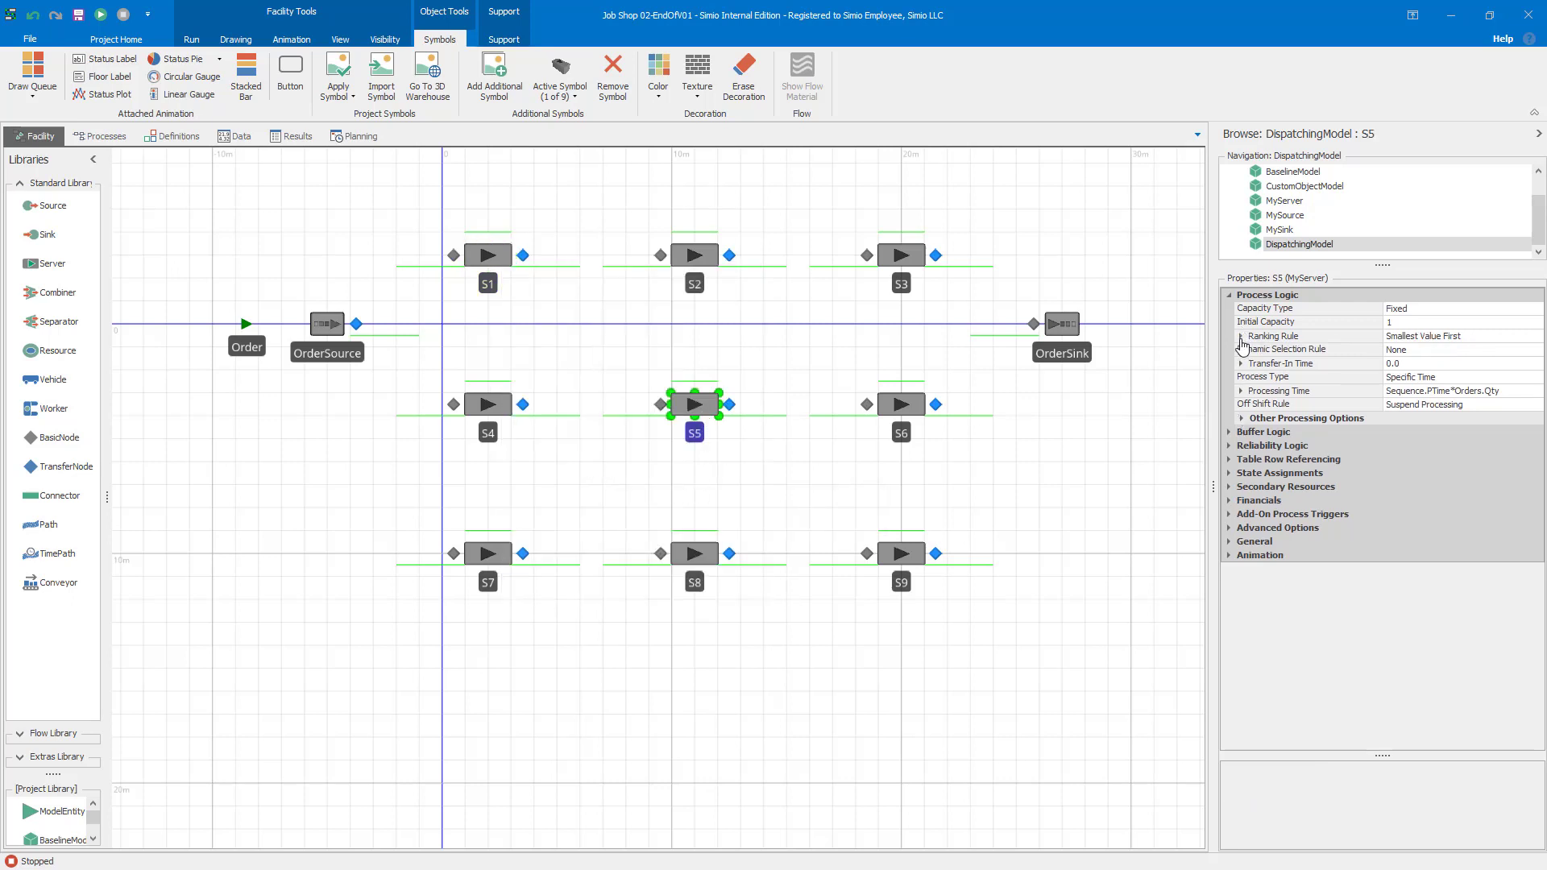
pyautogui.click(1241, 337)
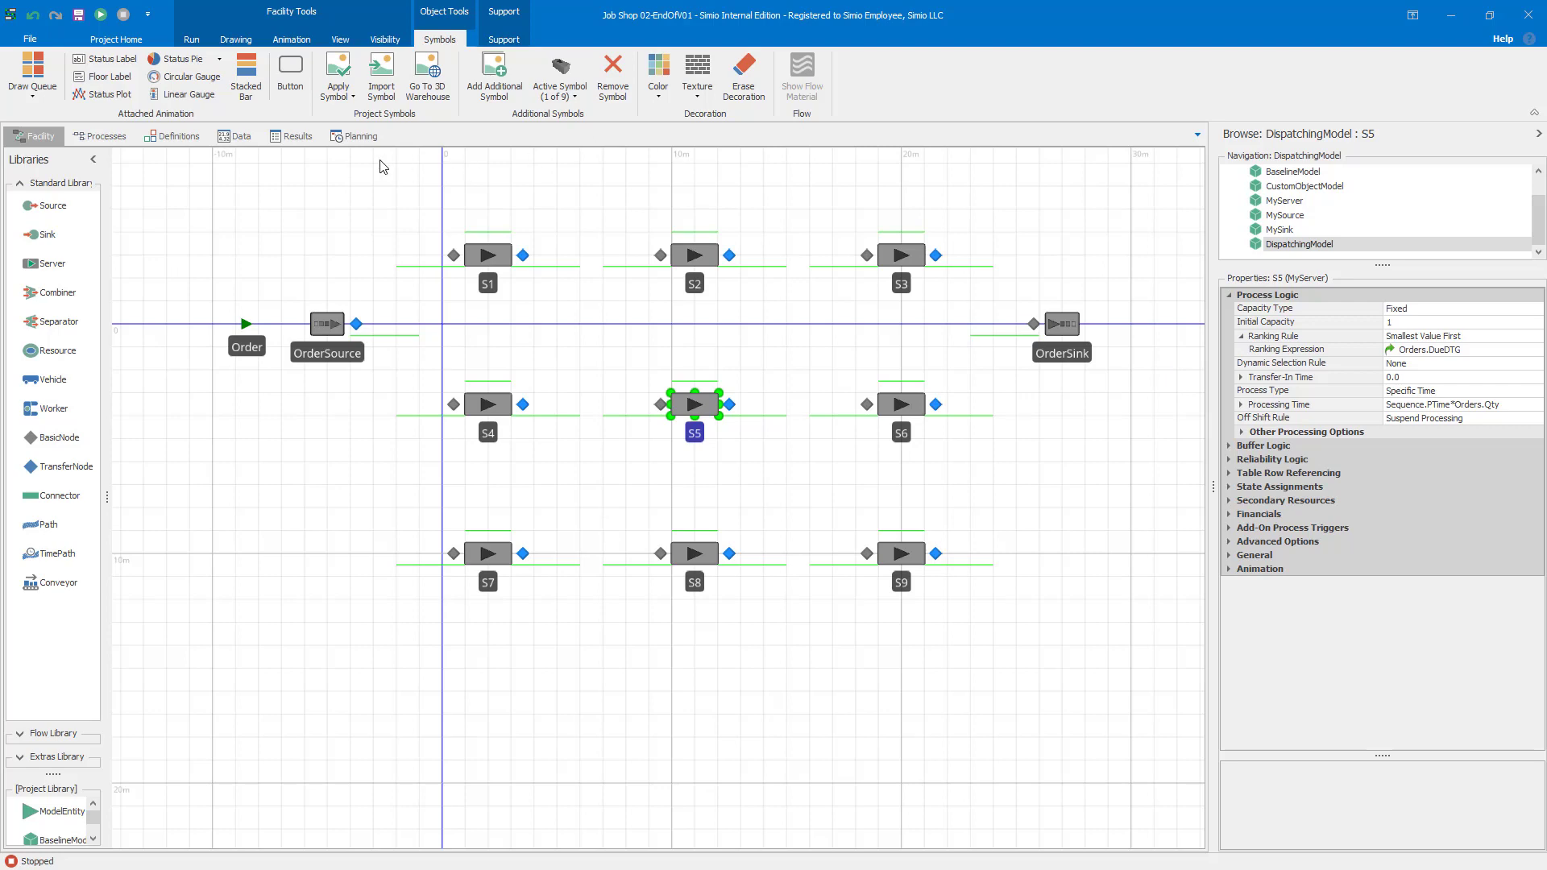
# Step: Re-create the operational plan with the earliest-due-date ranking and check its Makespan dashboard
pyautogui.click(359, 137)
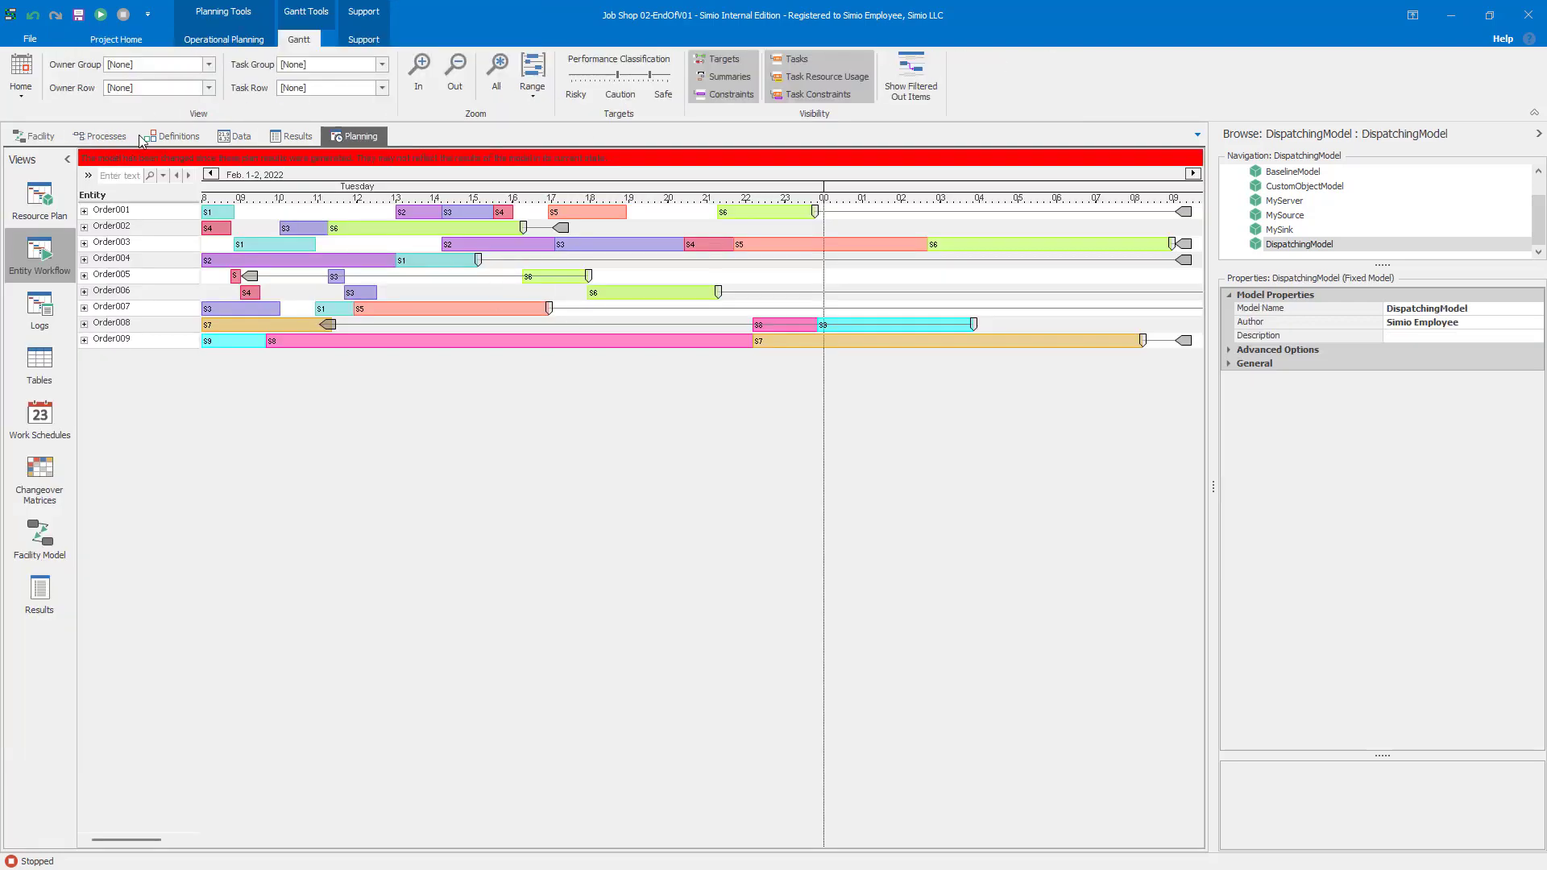
pyautogui.click(39, 200)
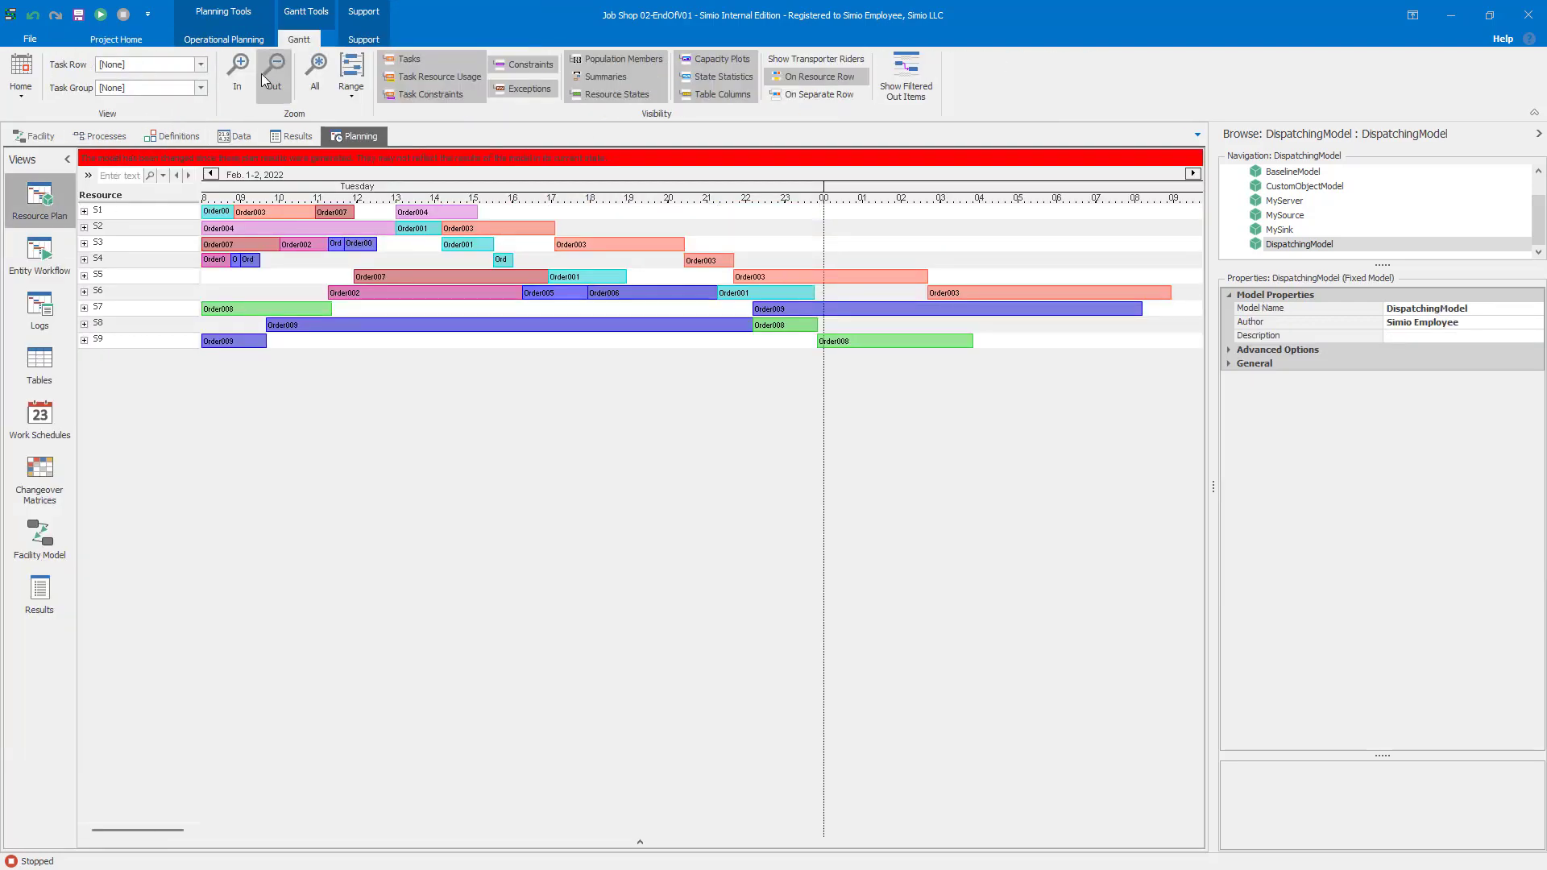
pyautogui.click(239, 39)
pyautogui.click(32, 75)
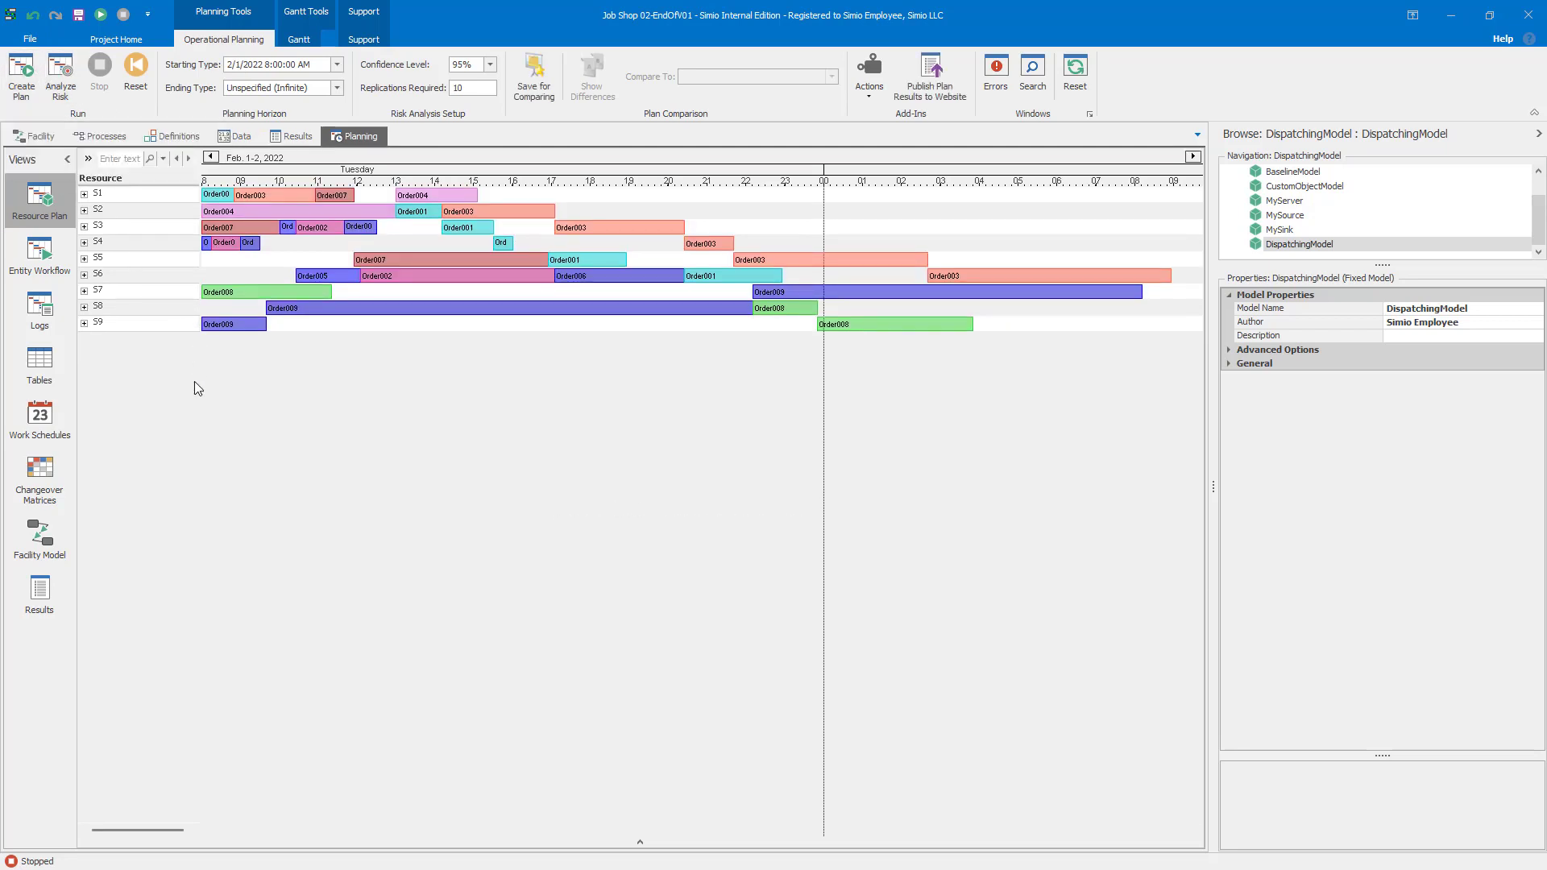
pyautogui.click(39, 593)
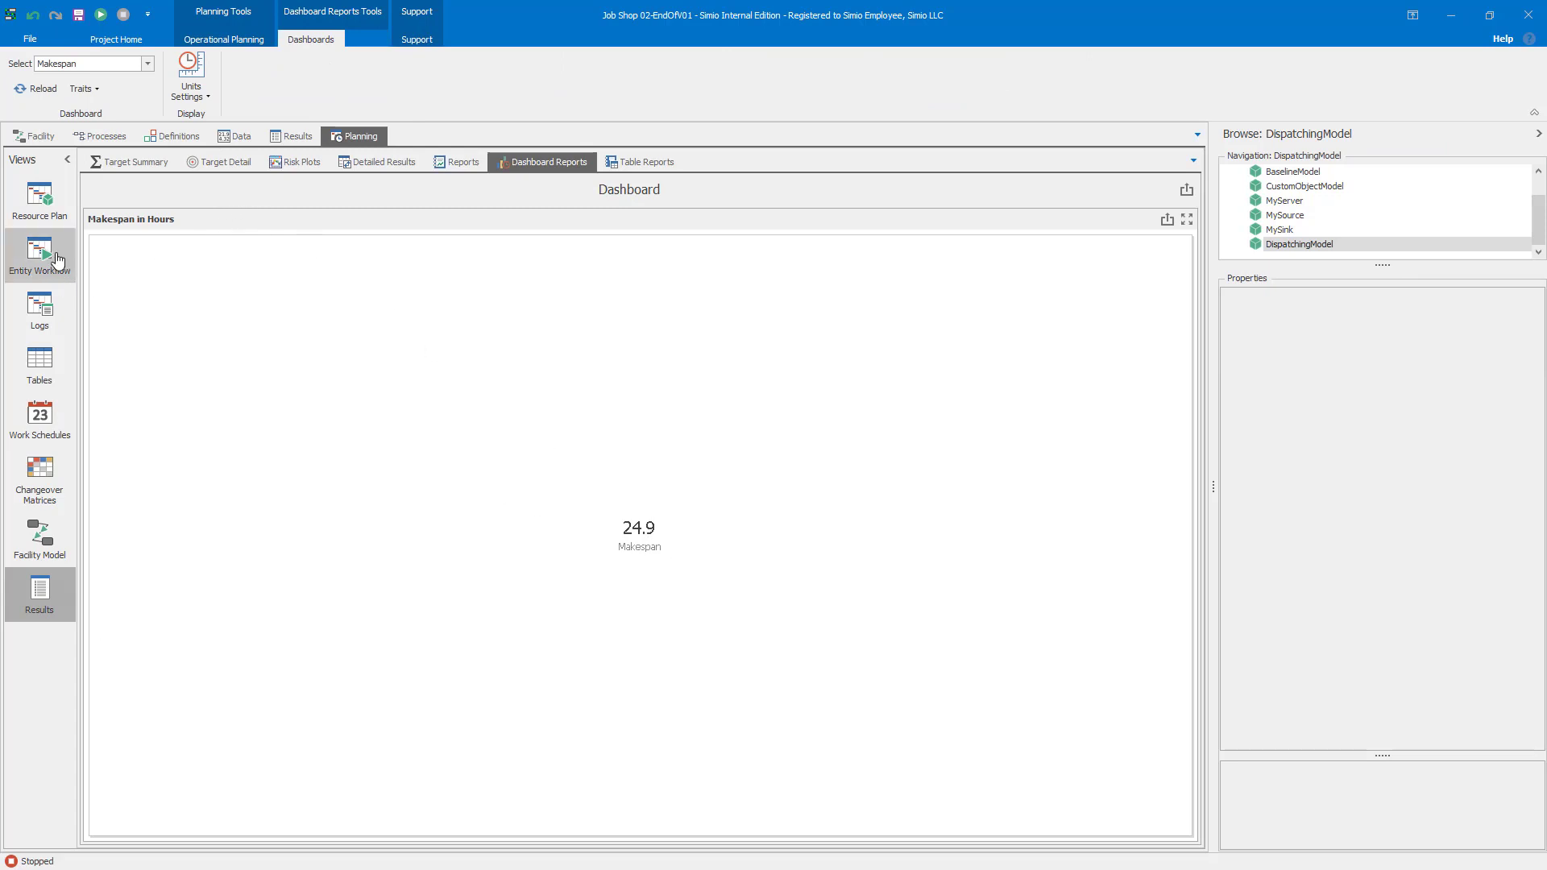
# Step: Examine the order sequence on each server in the resource plan, and open the model's results Resource Gantt
pyautogui.click(45, 203)
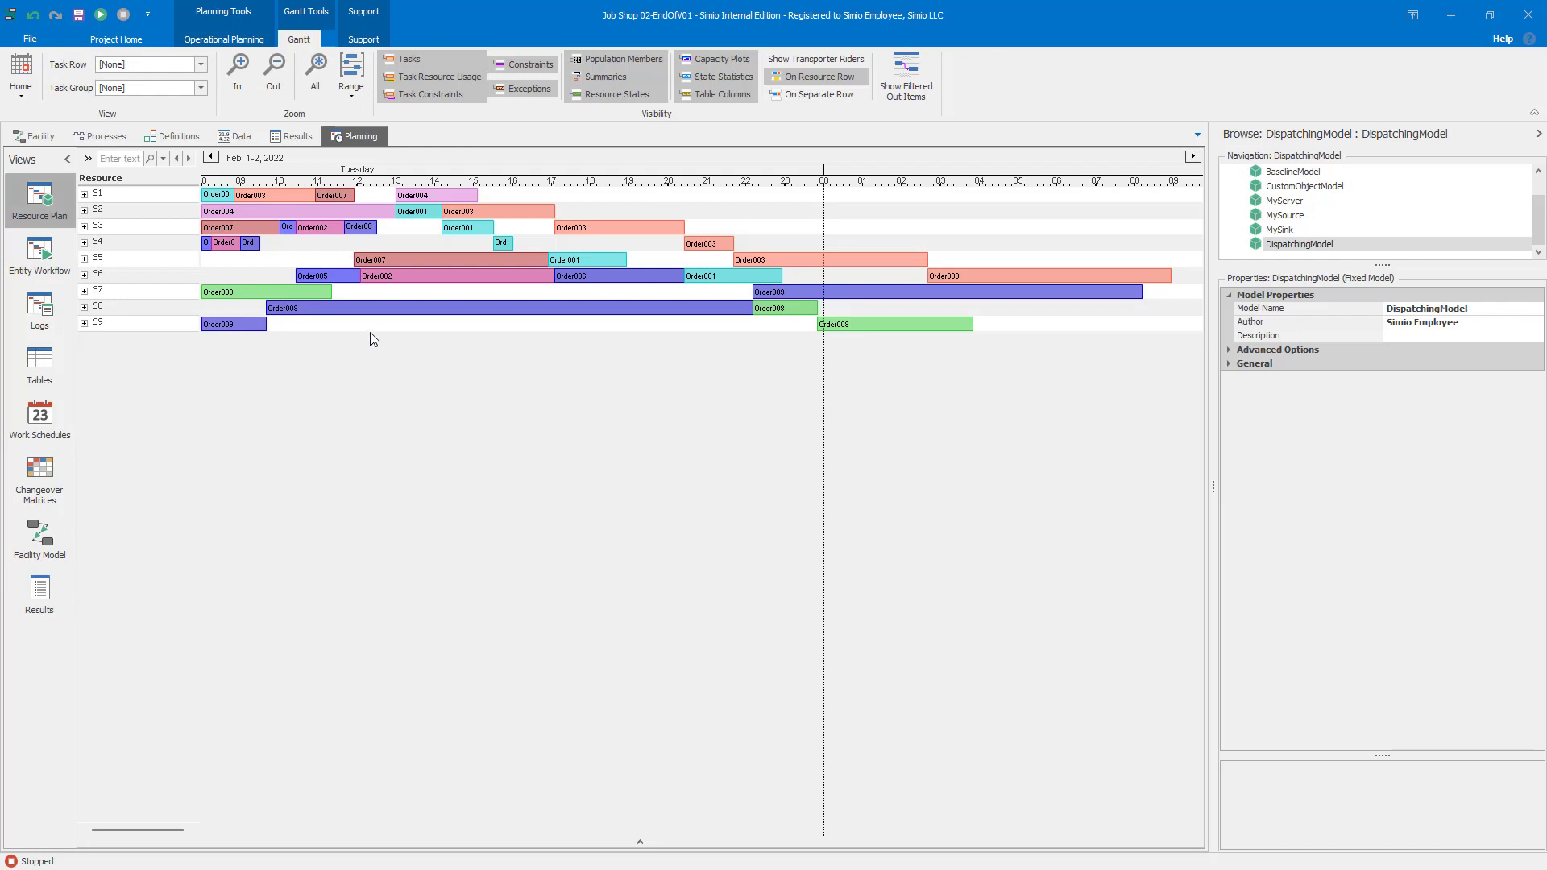
pyautogui.moveTo(387, 312)
pyautogui.click(36, 135)
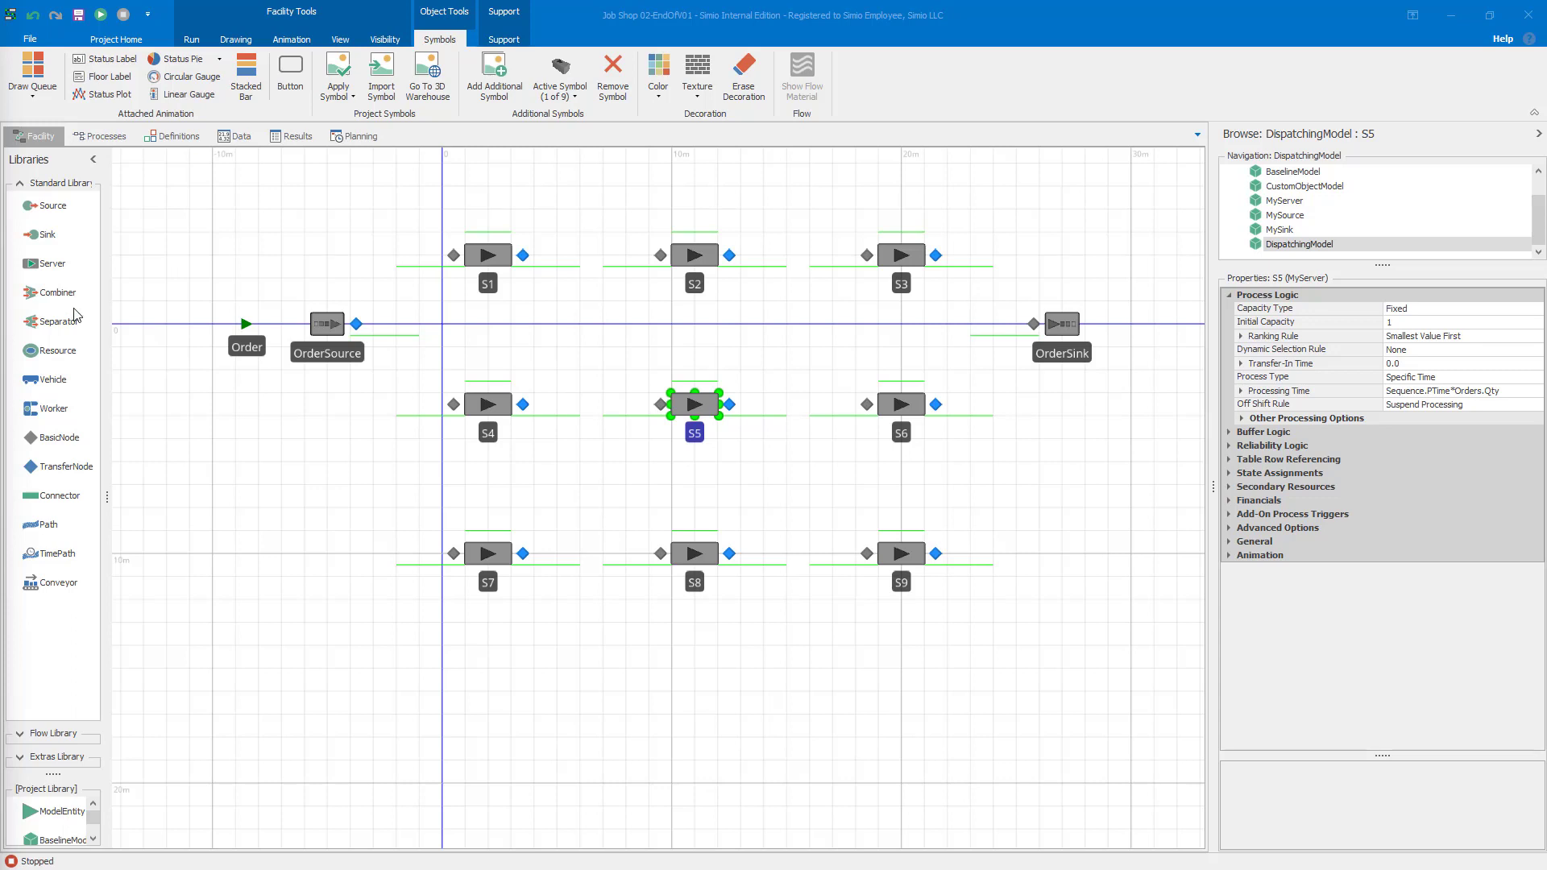
pyautogui.click(288, 136)
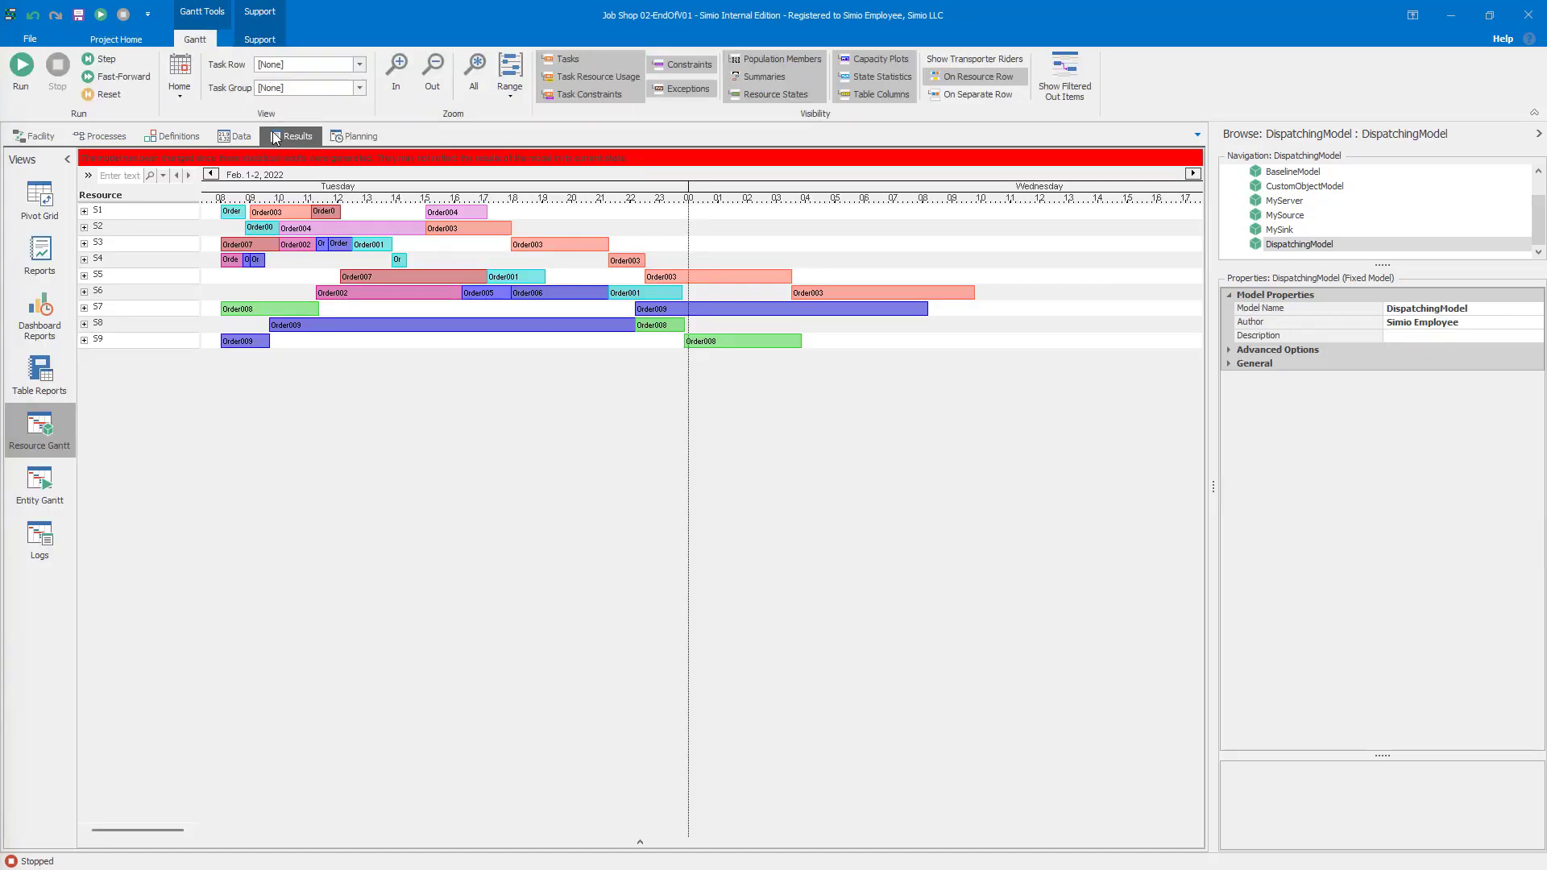
# Step: Review the contents of the Parts, Orders and Sequence data tables of DispatchingModel
pyautogui.click(236, 136)
pyautogui.click(171, 161)
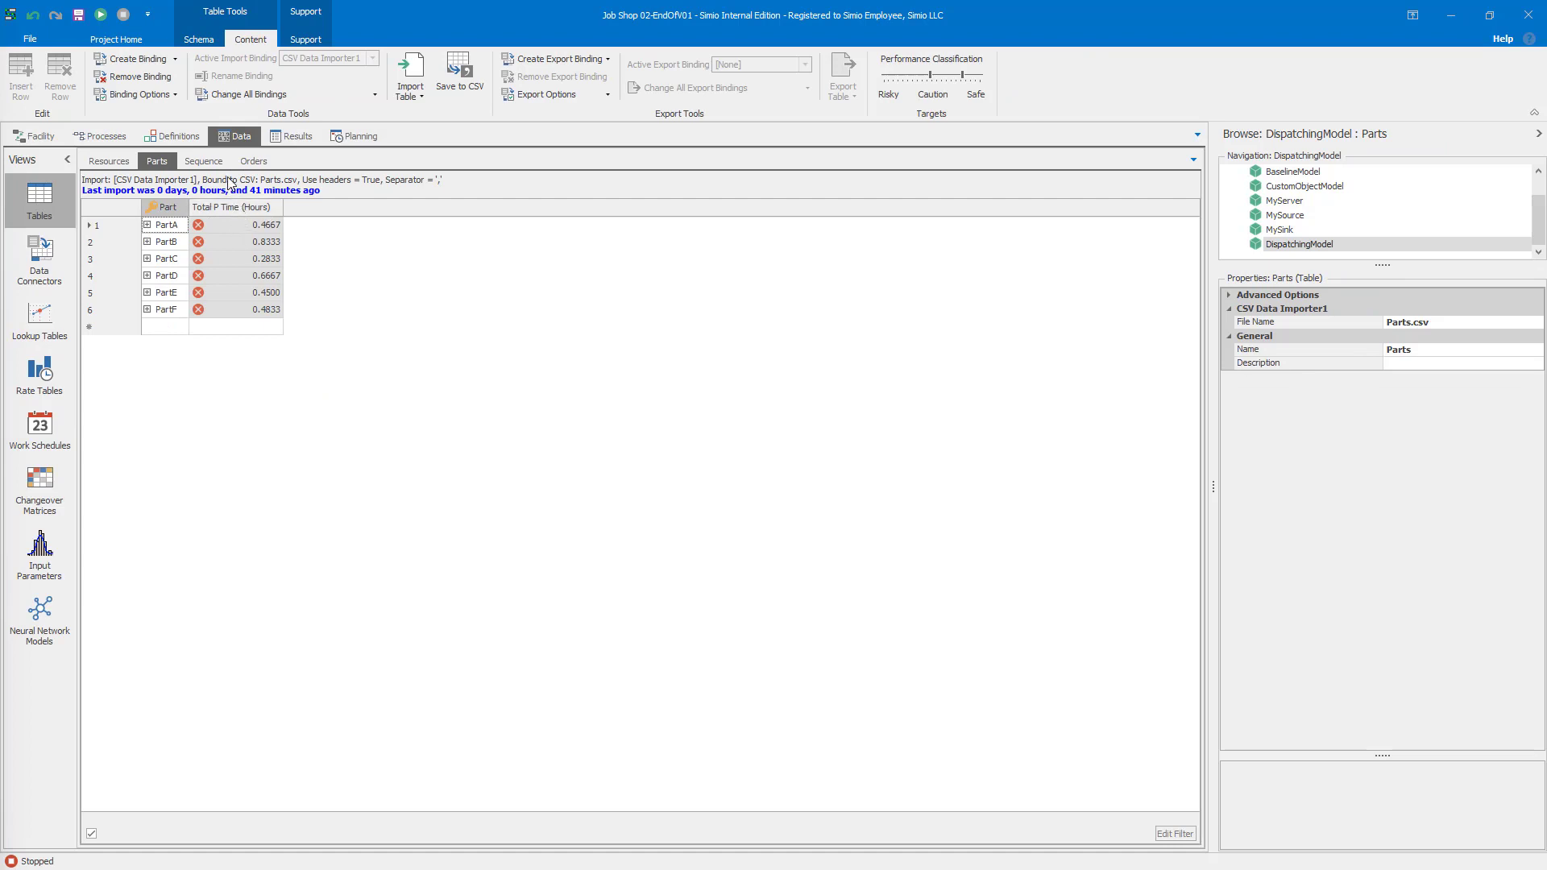
pyautogui.click(250, 161)
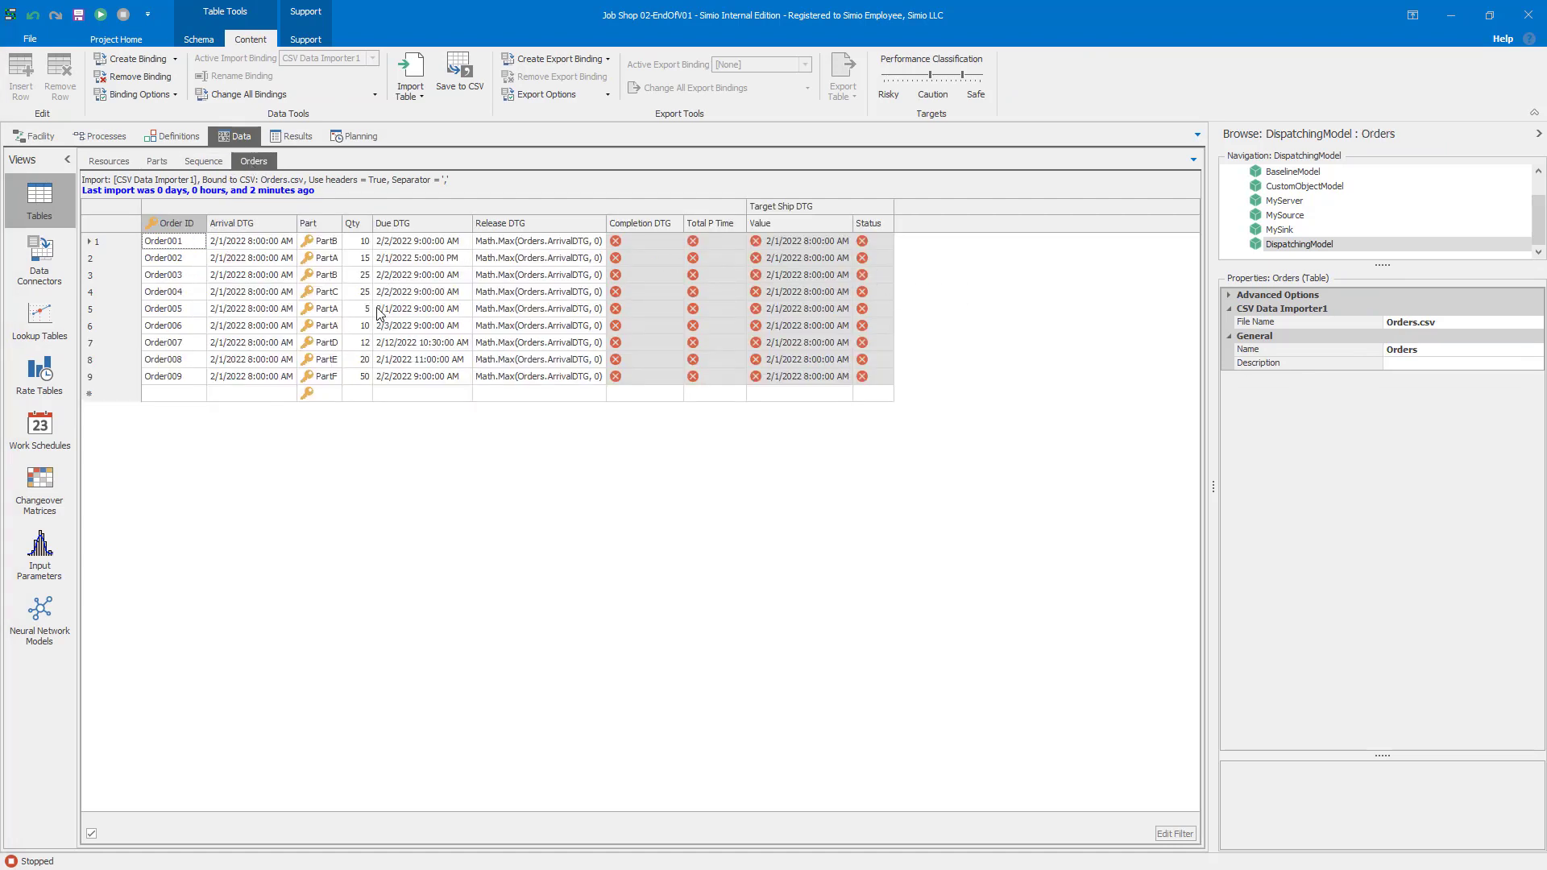
pyautogui.click(203, 161)
pyautogui.click(254, 161)
pyautogui.click(157, 161)
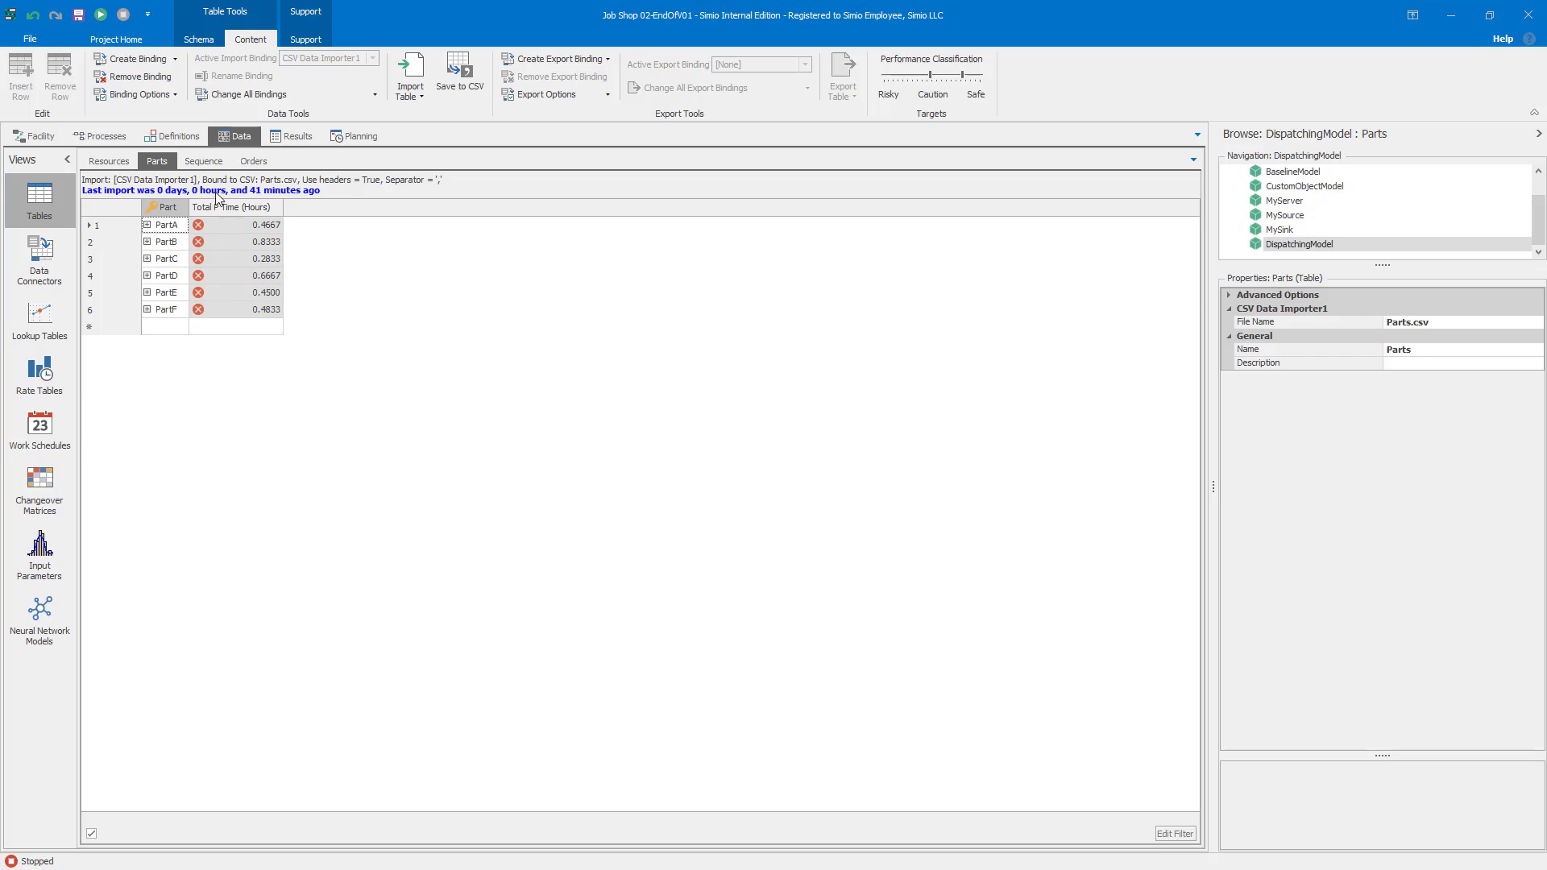
# Step: Examine the model's StandardWeek work schedule and the work periods inside its StandardDay pattern
pyautogui.click(31, 137)
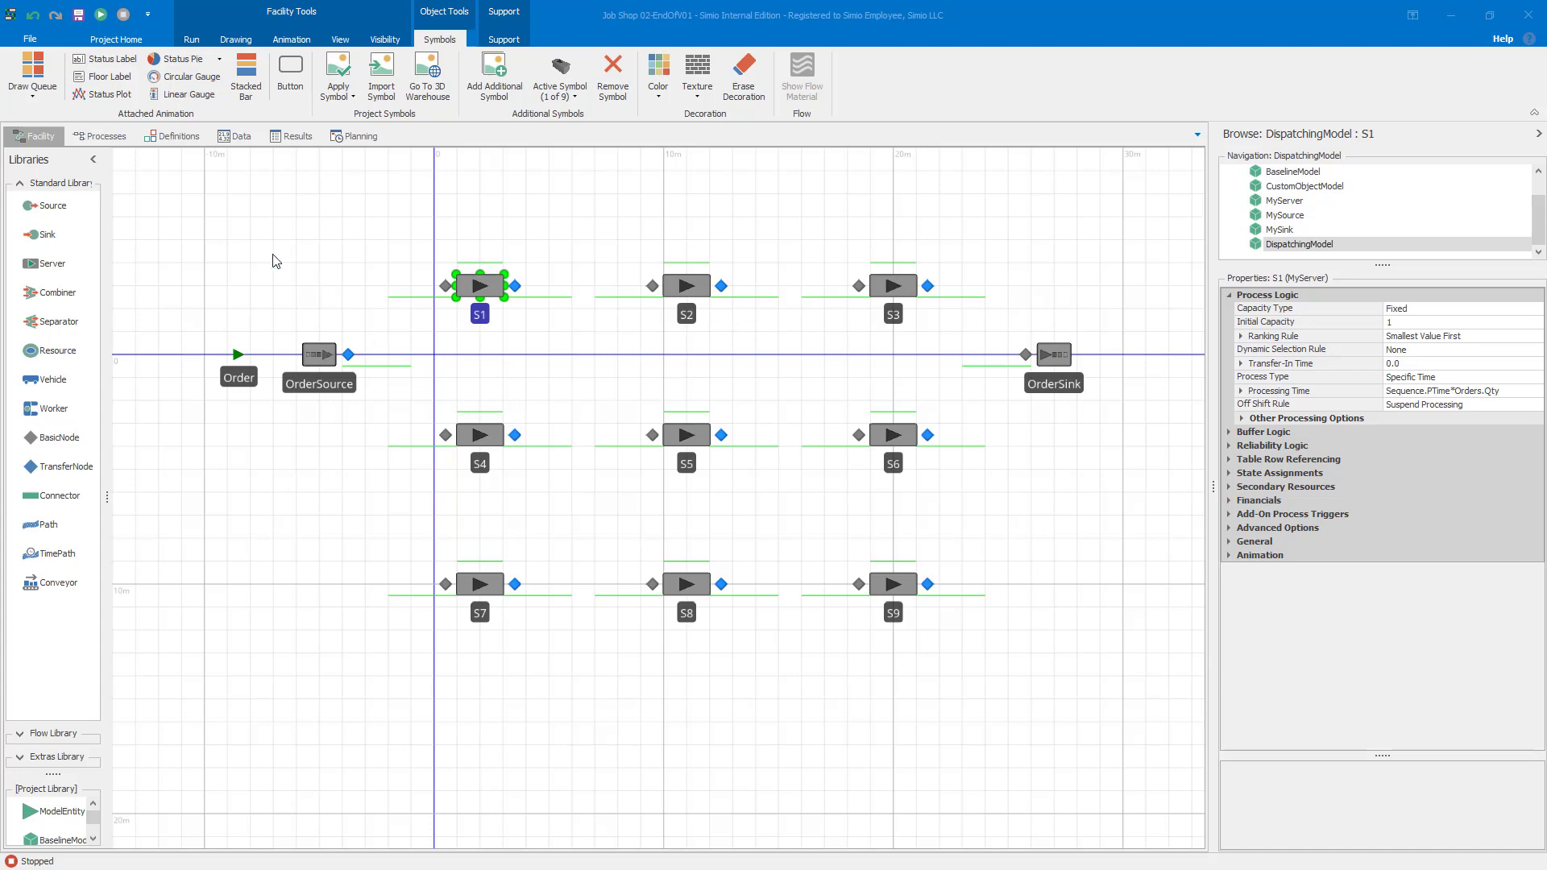
pyautogui.click(236, 138)
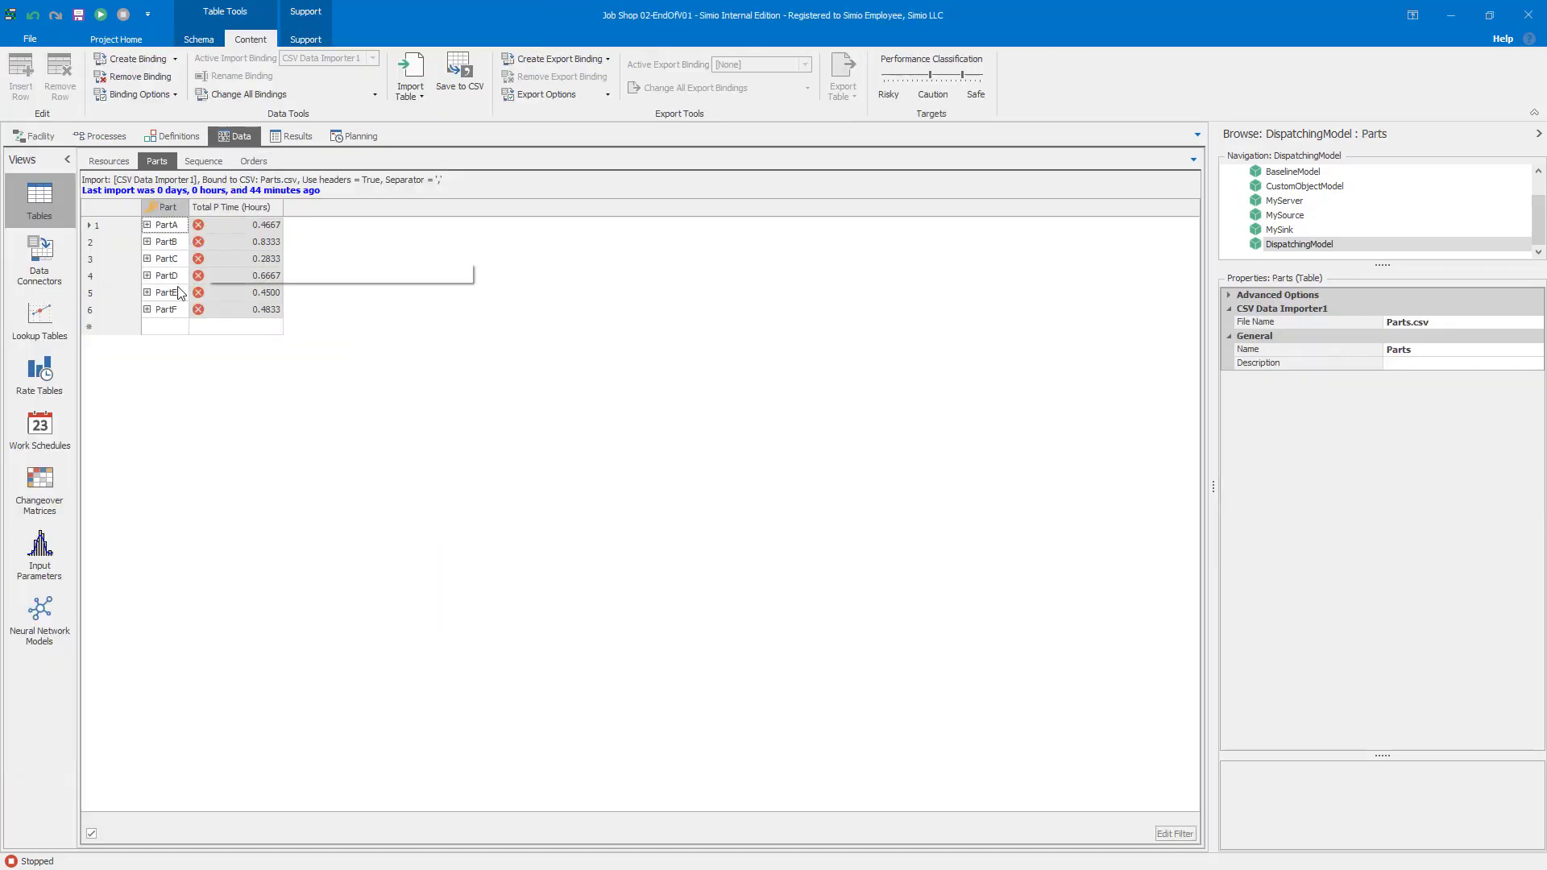
pyautogui.click(46, 428)
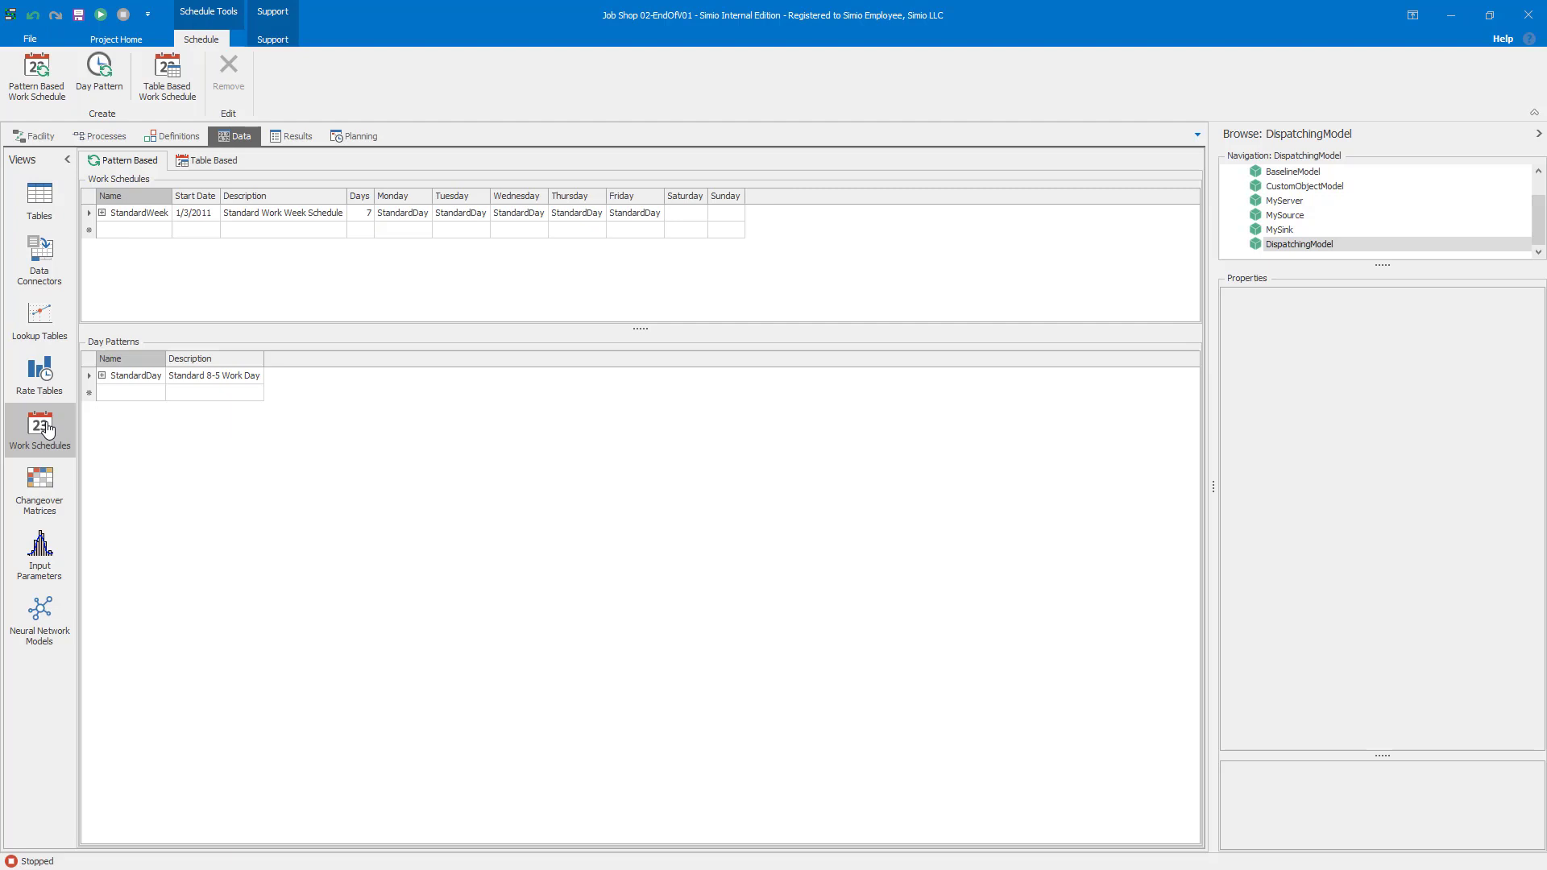
pyautogui.click(102, 376)
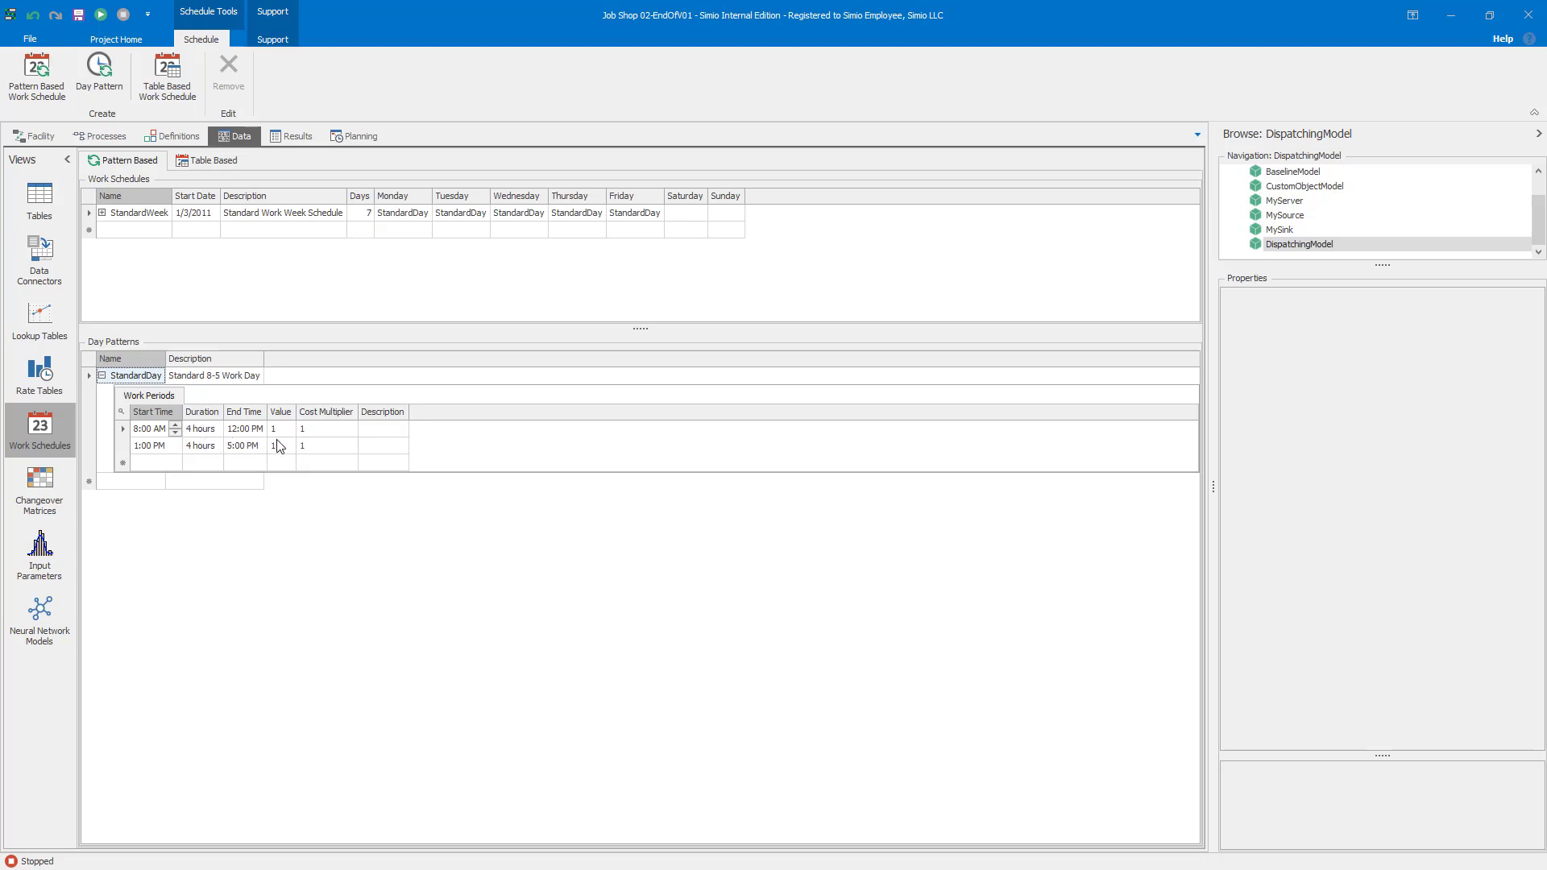
pyautogui.click(102, 376)
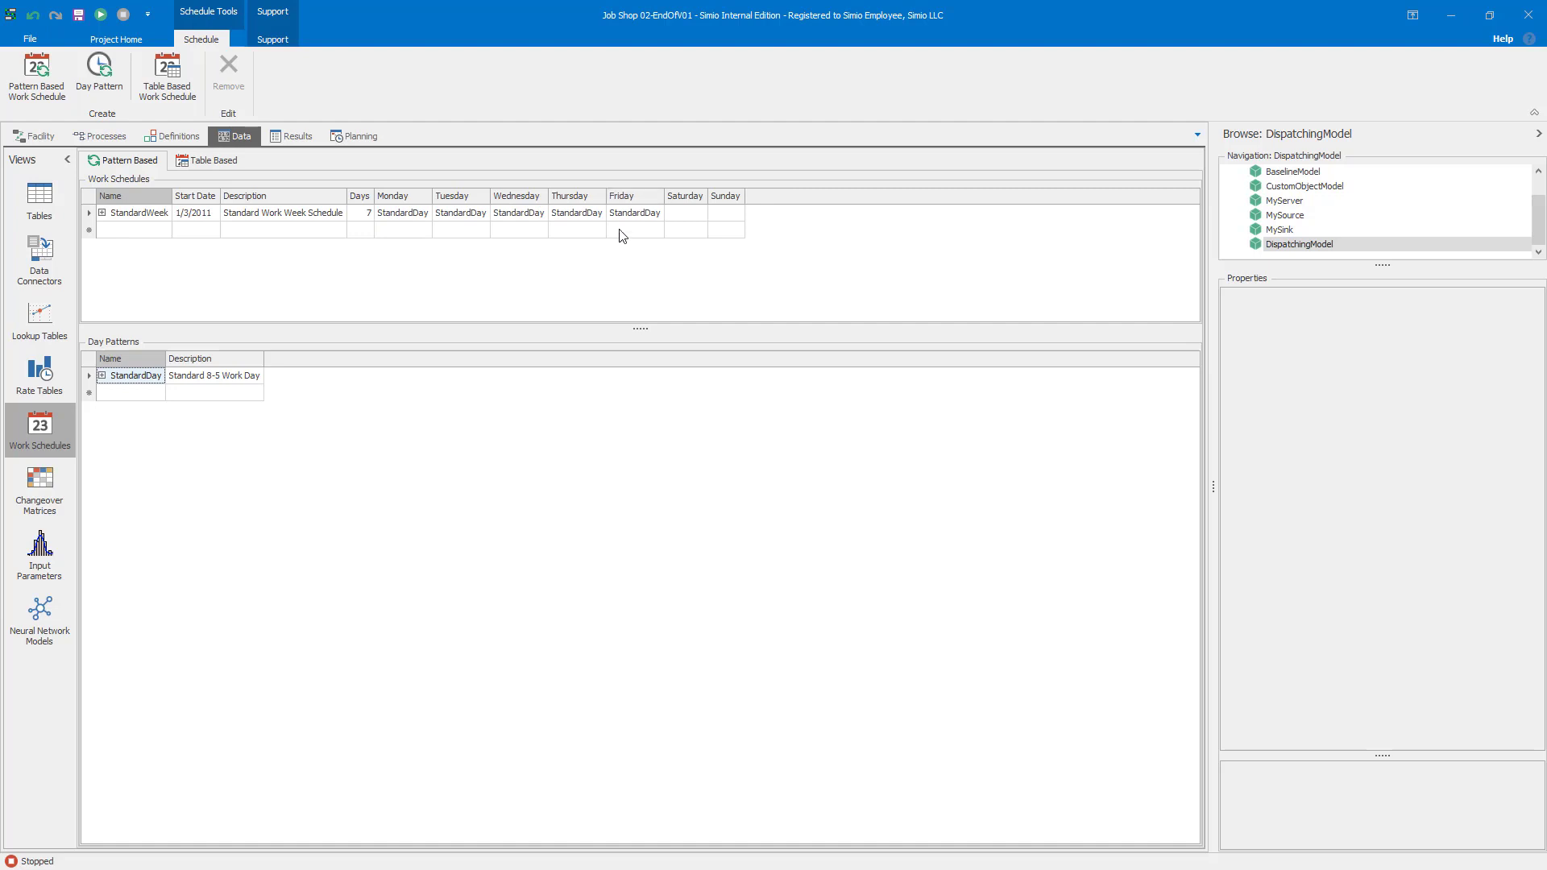
# Step: Set server S1's Capacity Type to WorkSchedule with StandardWeek as its Initial Work Schedule
pyautogui.click(49, 136)
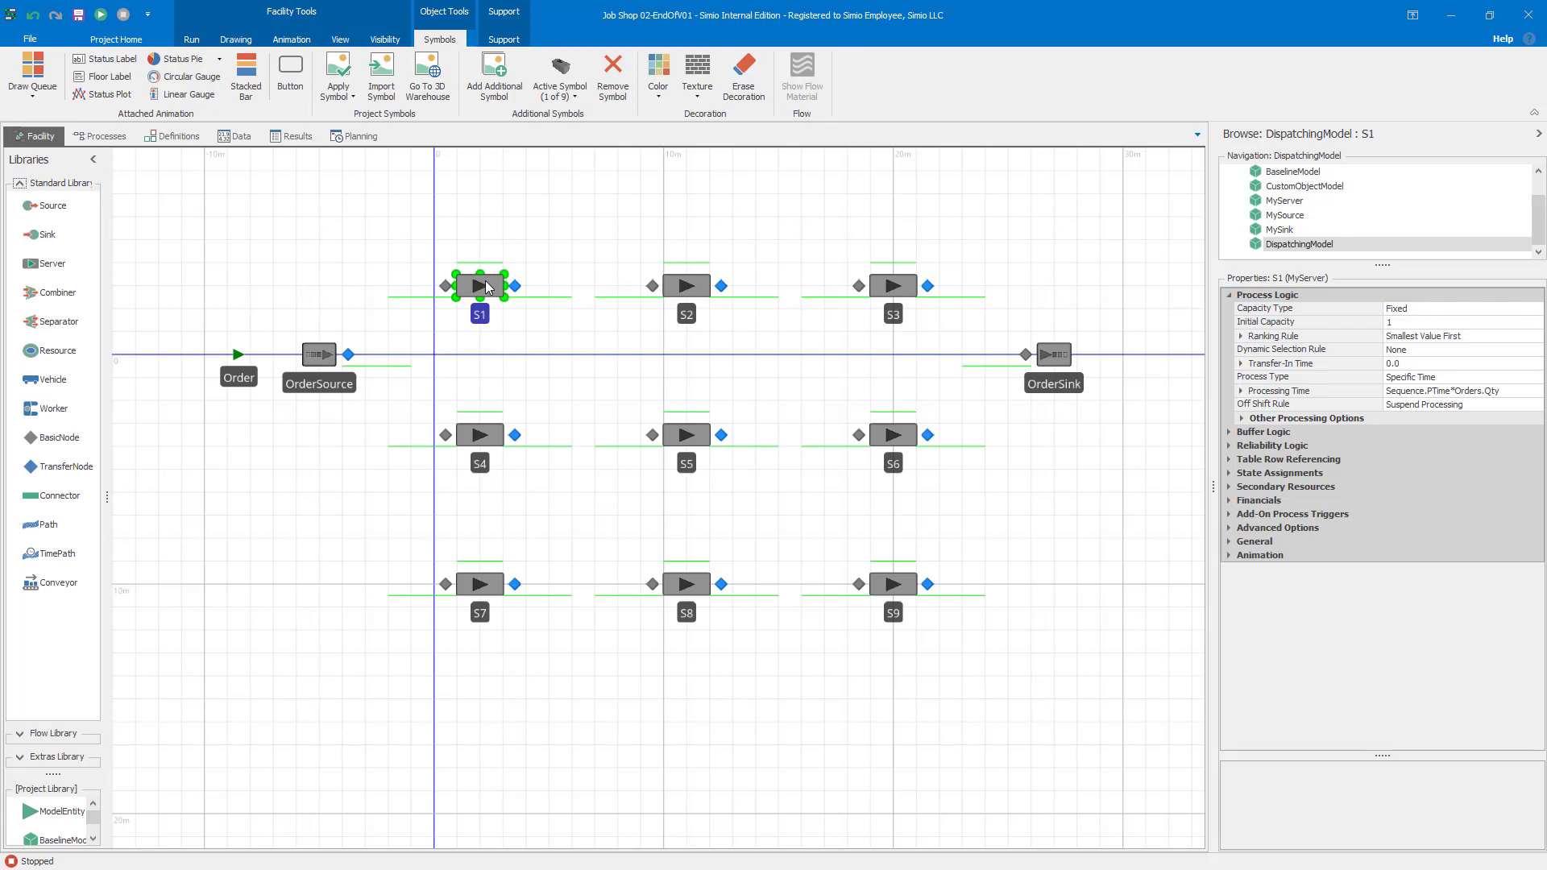
pyautogui.click(1471, 310)
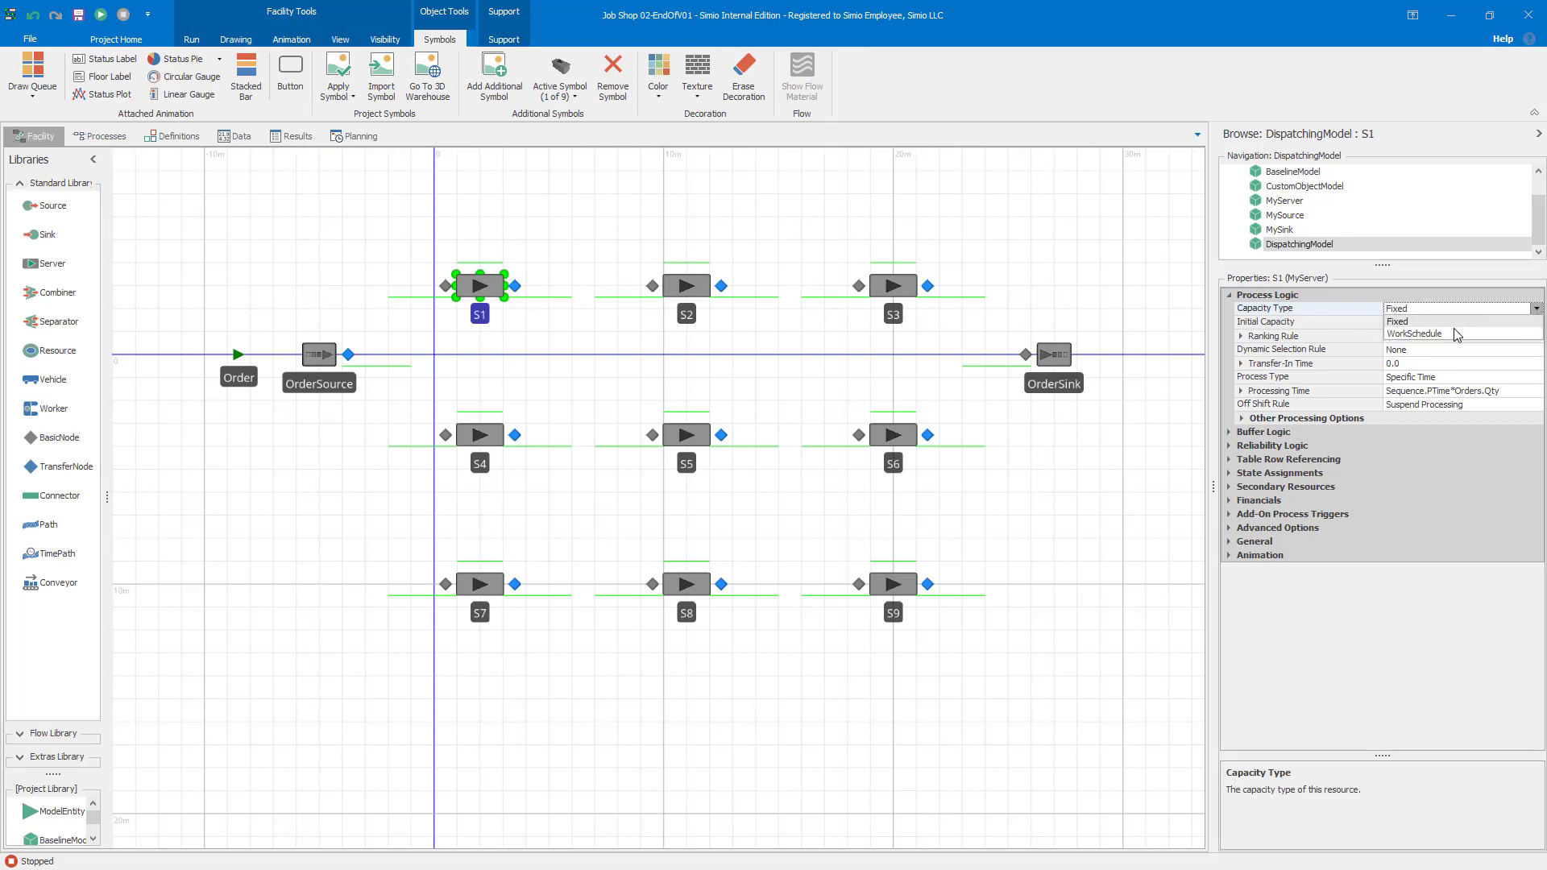
pyautogui.click(1453, 333)
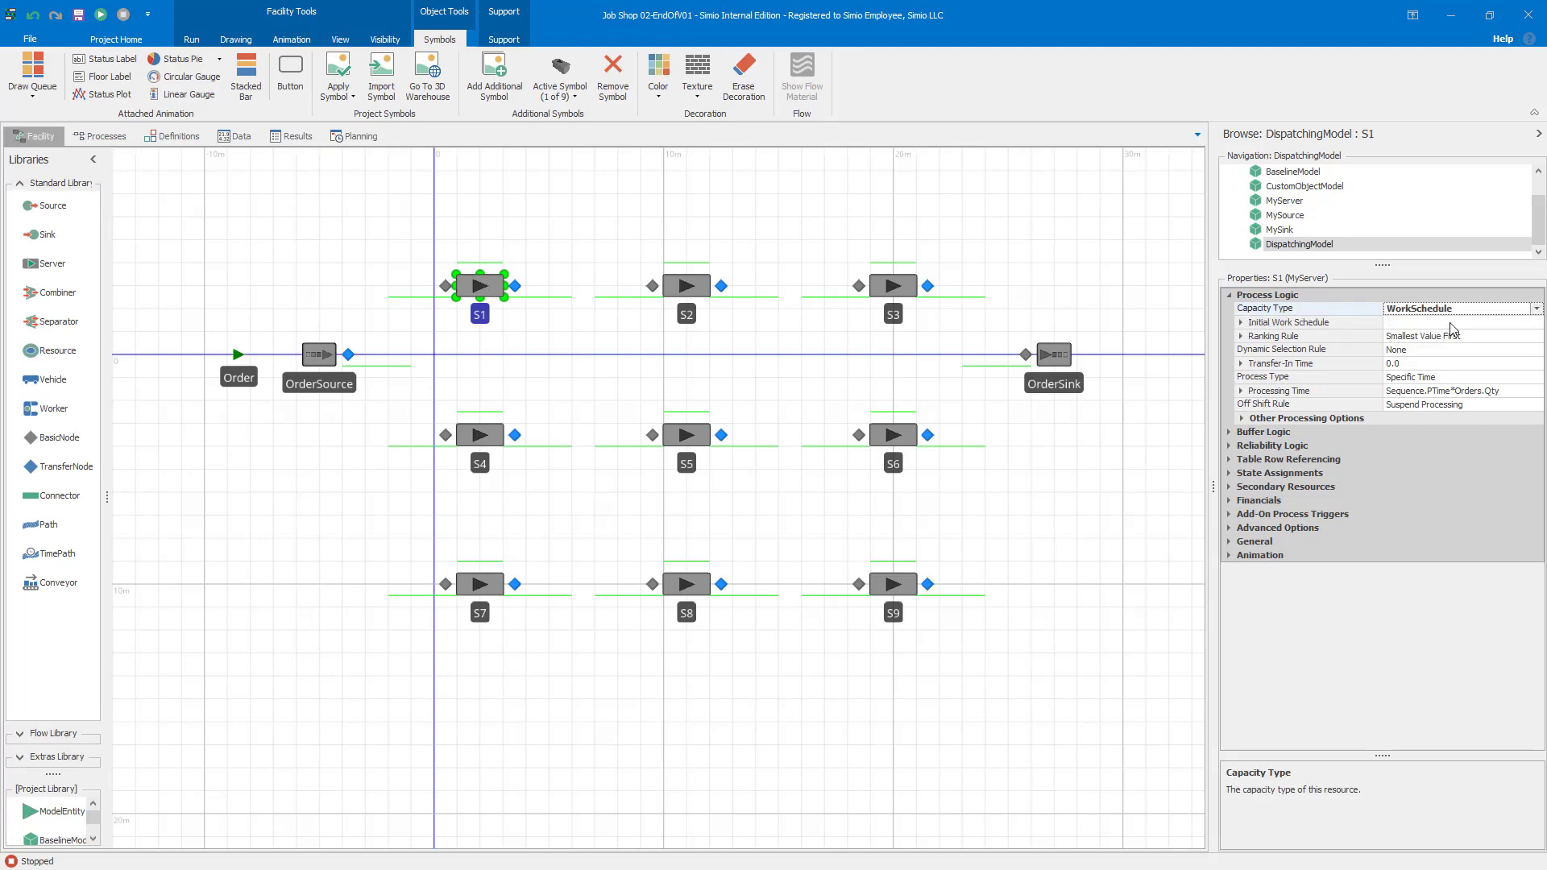
pyautogui.click(1453, 323)
pyautogui.click(1536, 322)
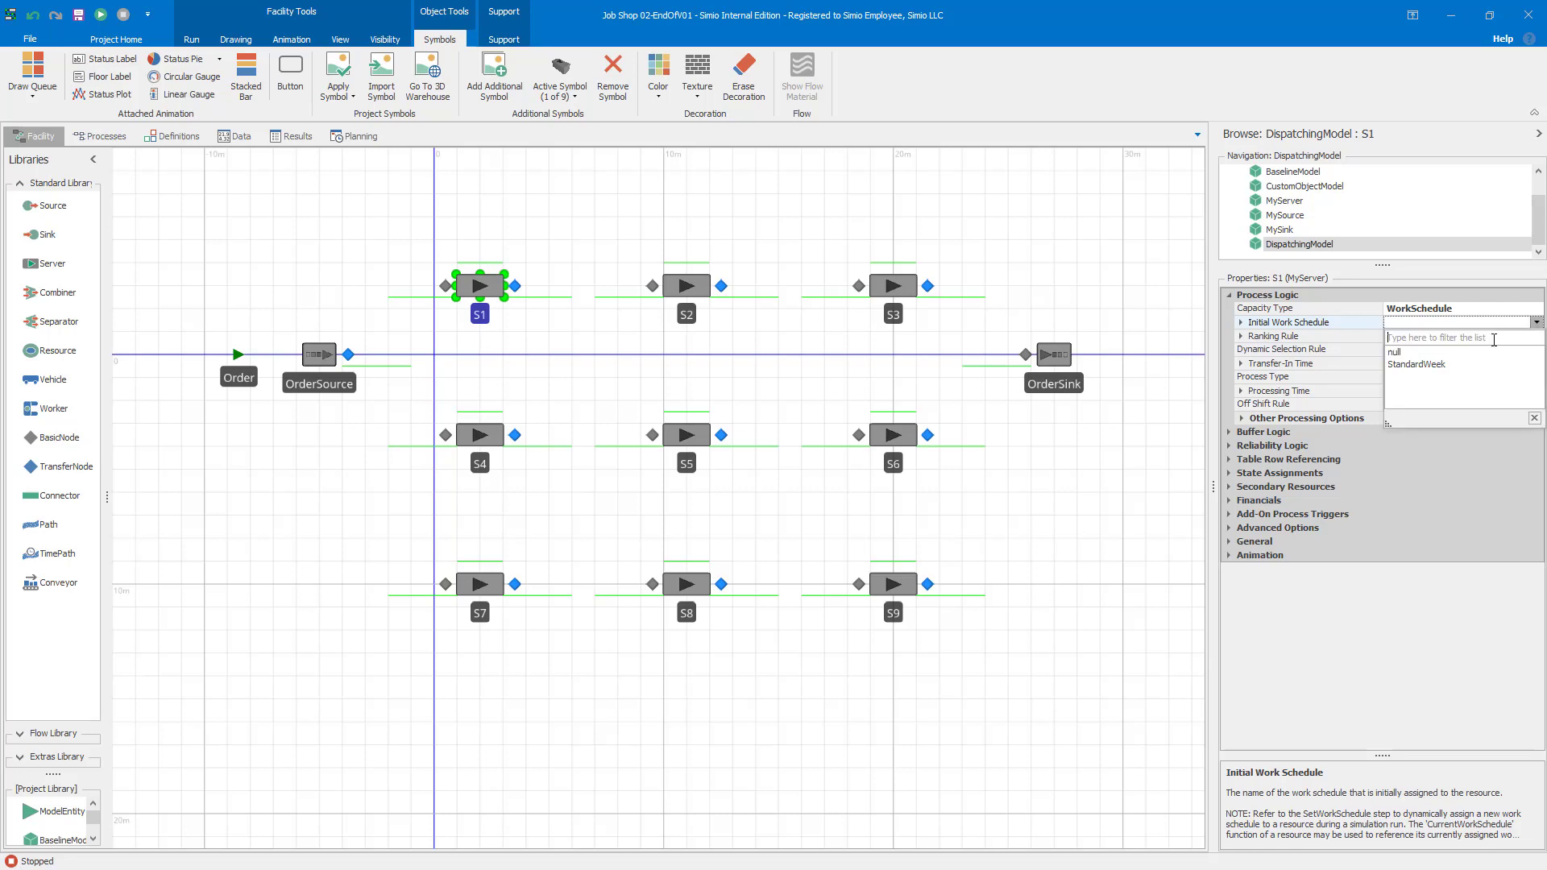
pyautogui.click(1434, 365)
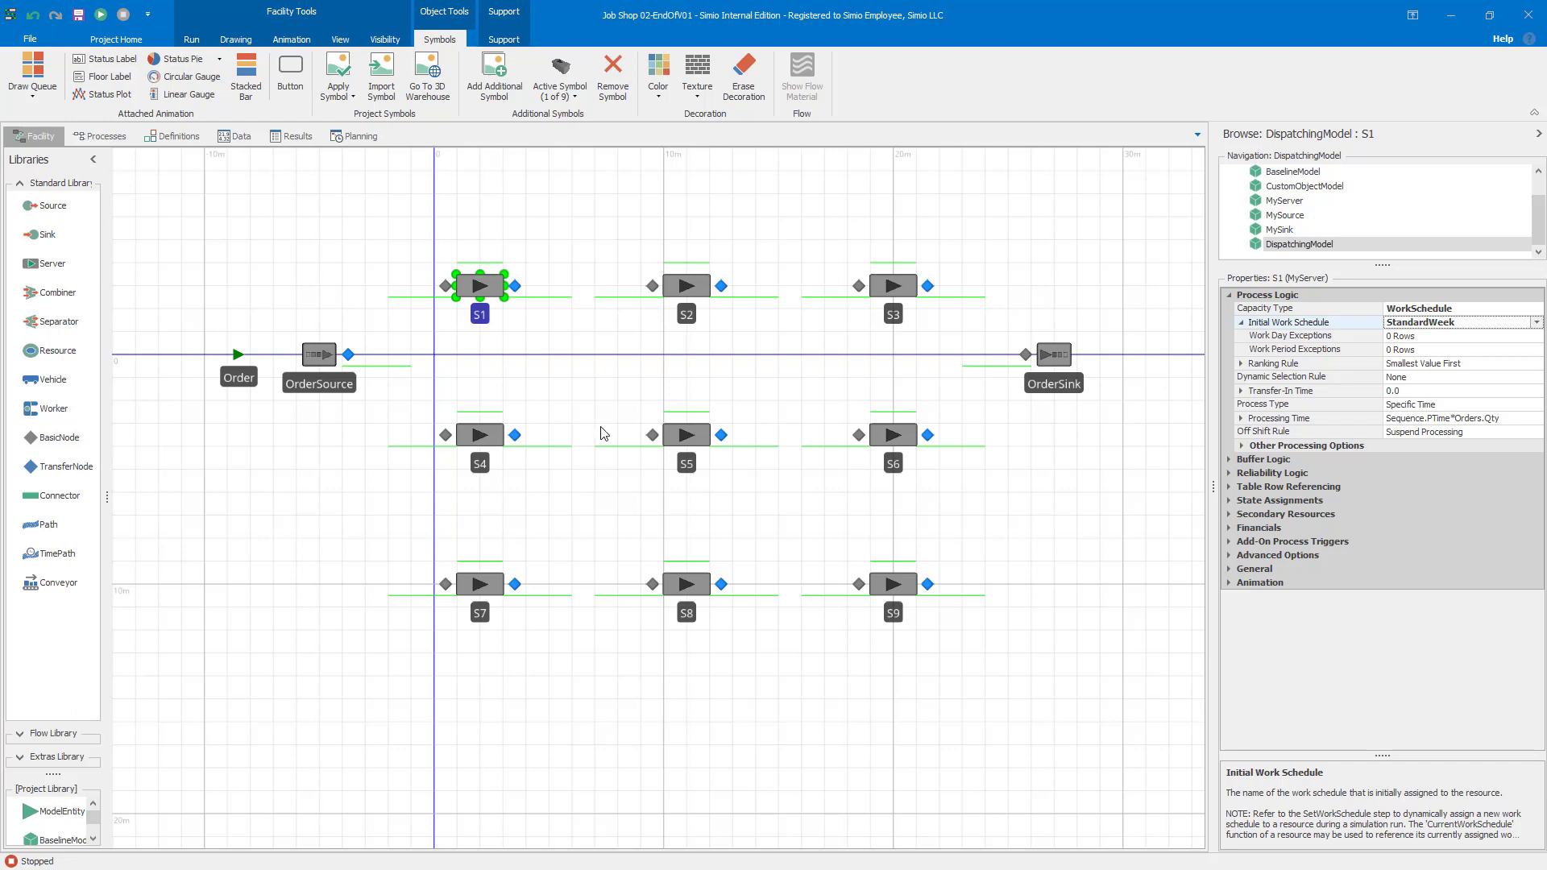
# Step: Update the MyServer property defaults from server S1, and check the work schedule inherited by server S6
pyautogui.rightClick(490, 297)
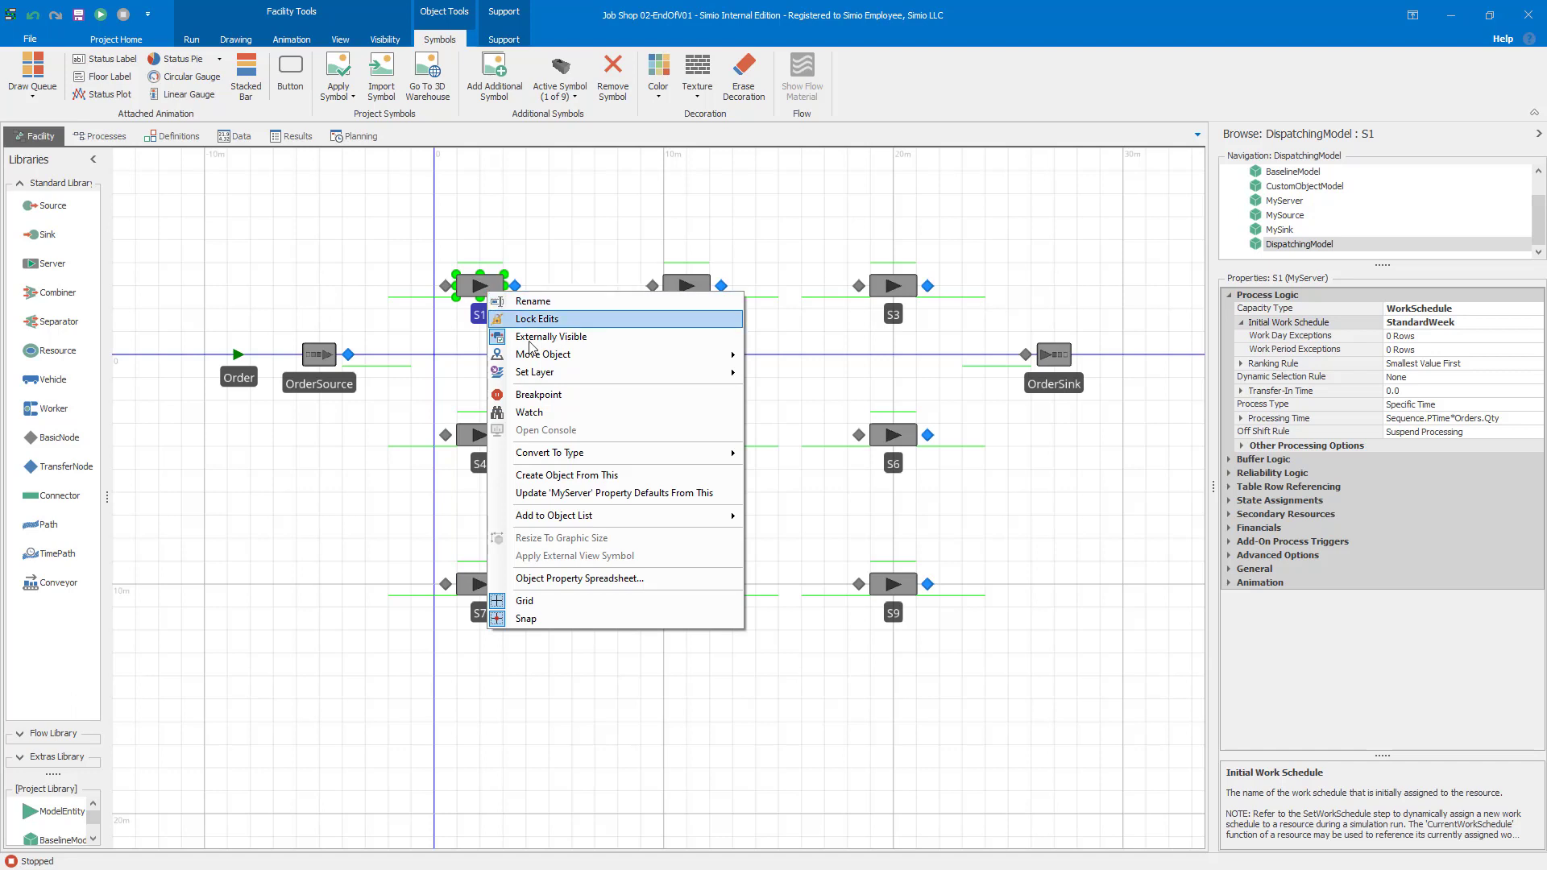
pyautogui.click(588, 493)
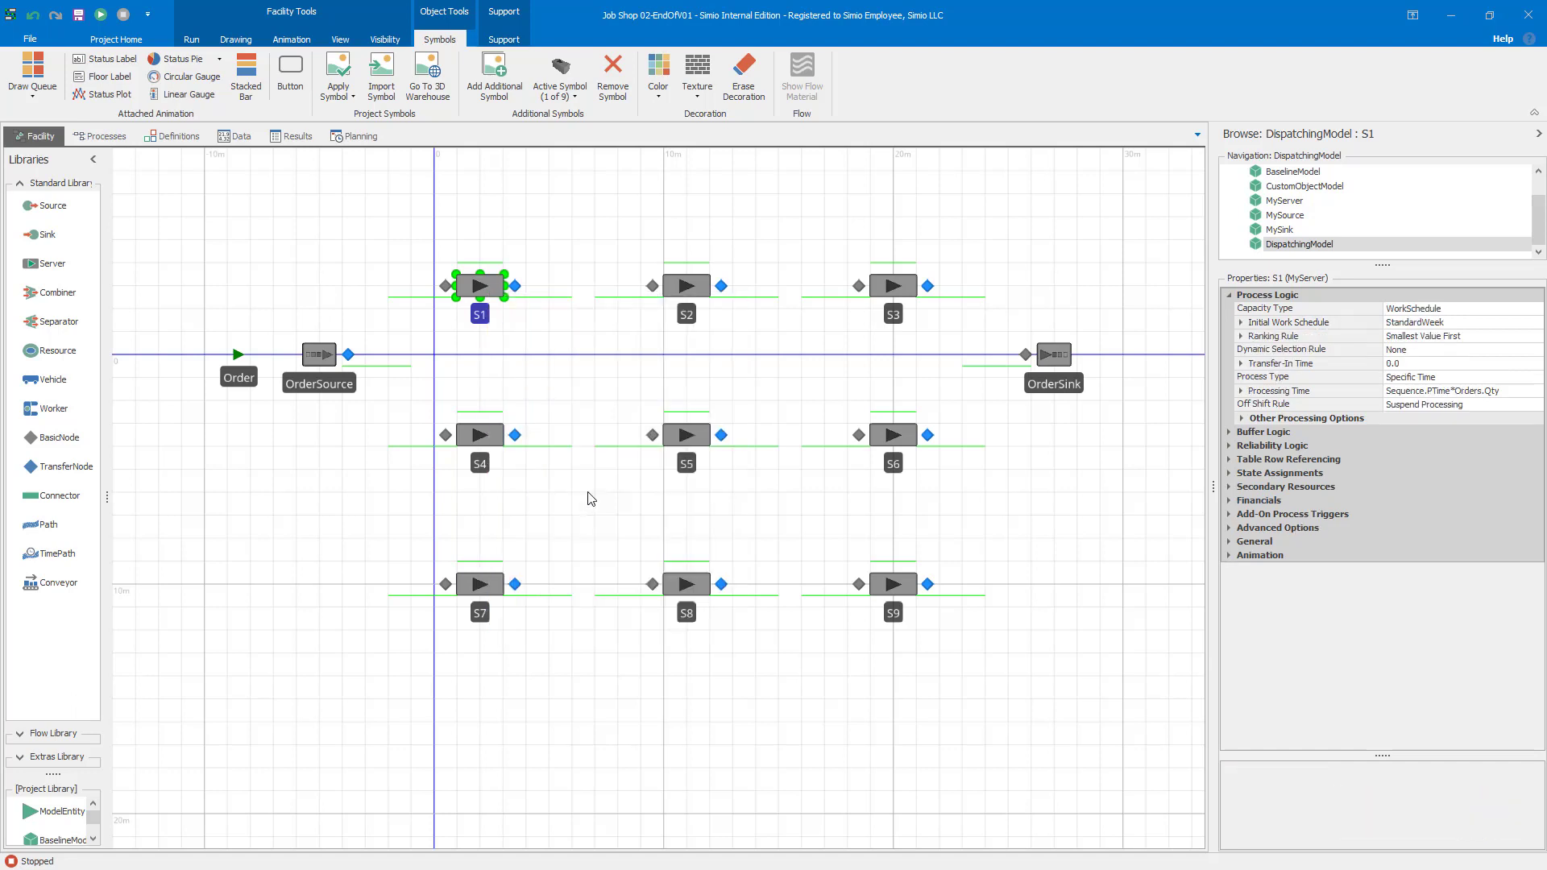
pyautogui.click(901, 443)
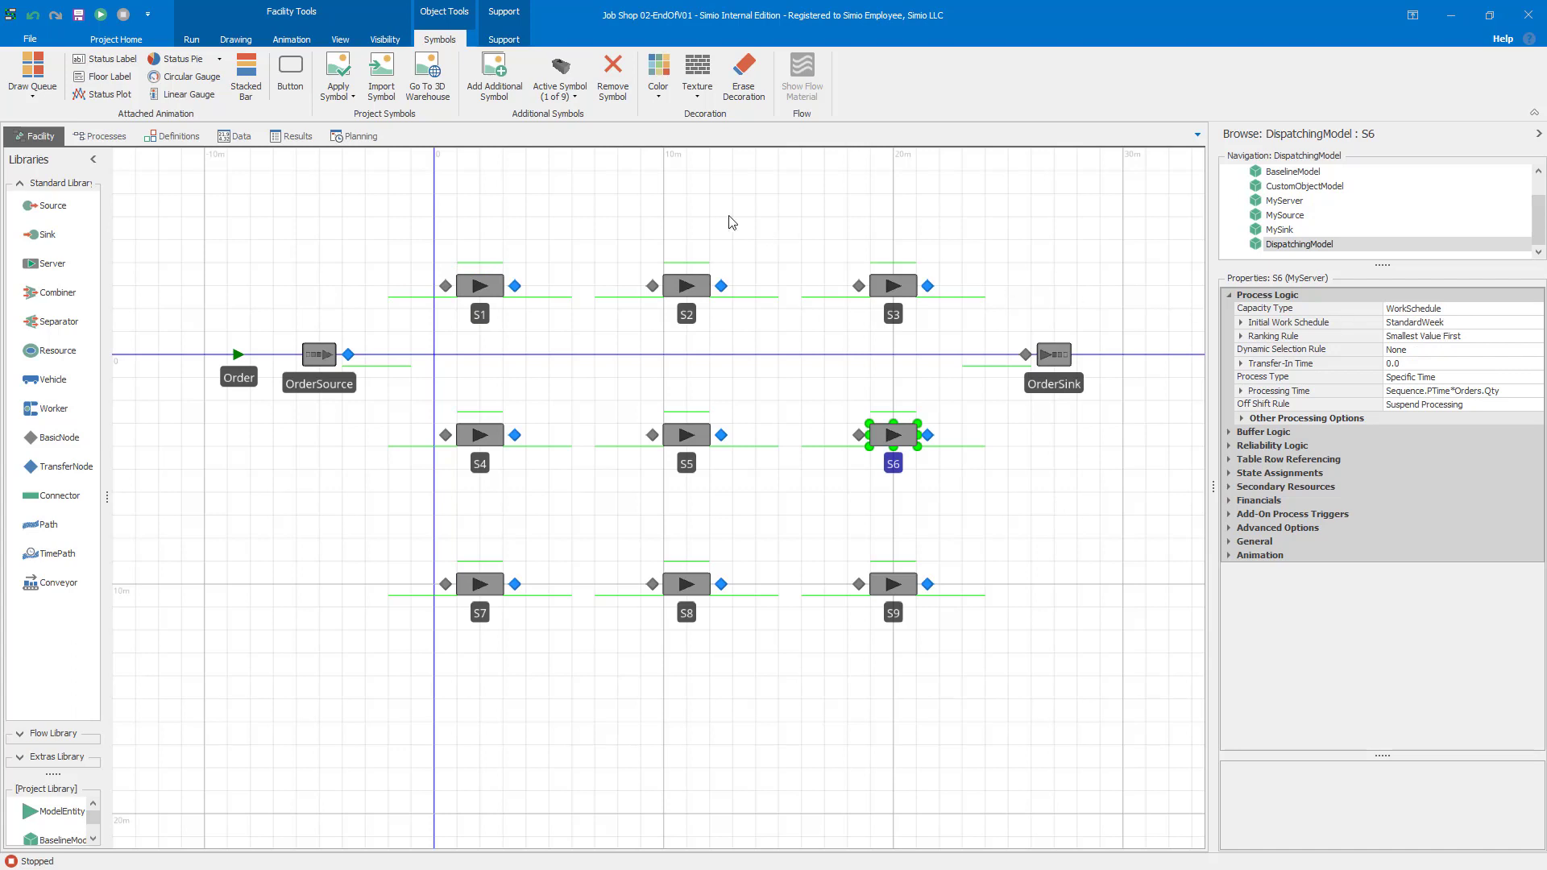
# Step: View the existing plan's Makespan dashboard, re-create the operational plan with the StandardWeek schedule, and check the makespan again
pyautogui.click(362, 137)
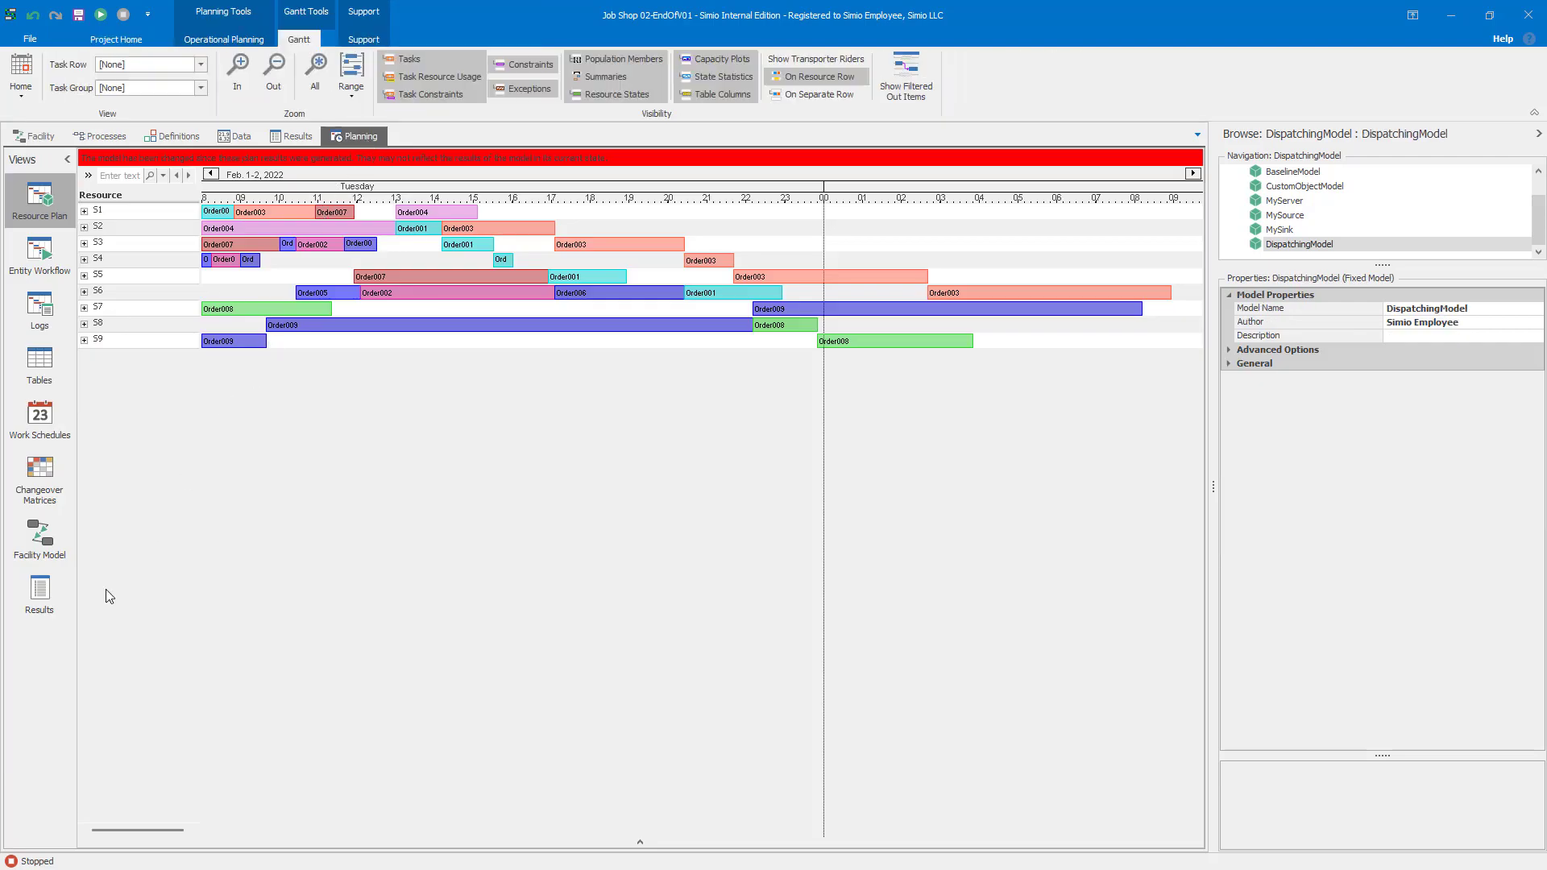
pyautogui.click(42, 596)
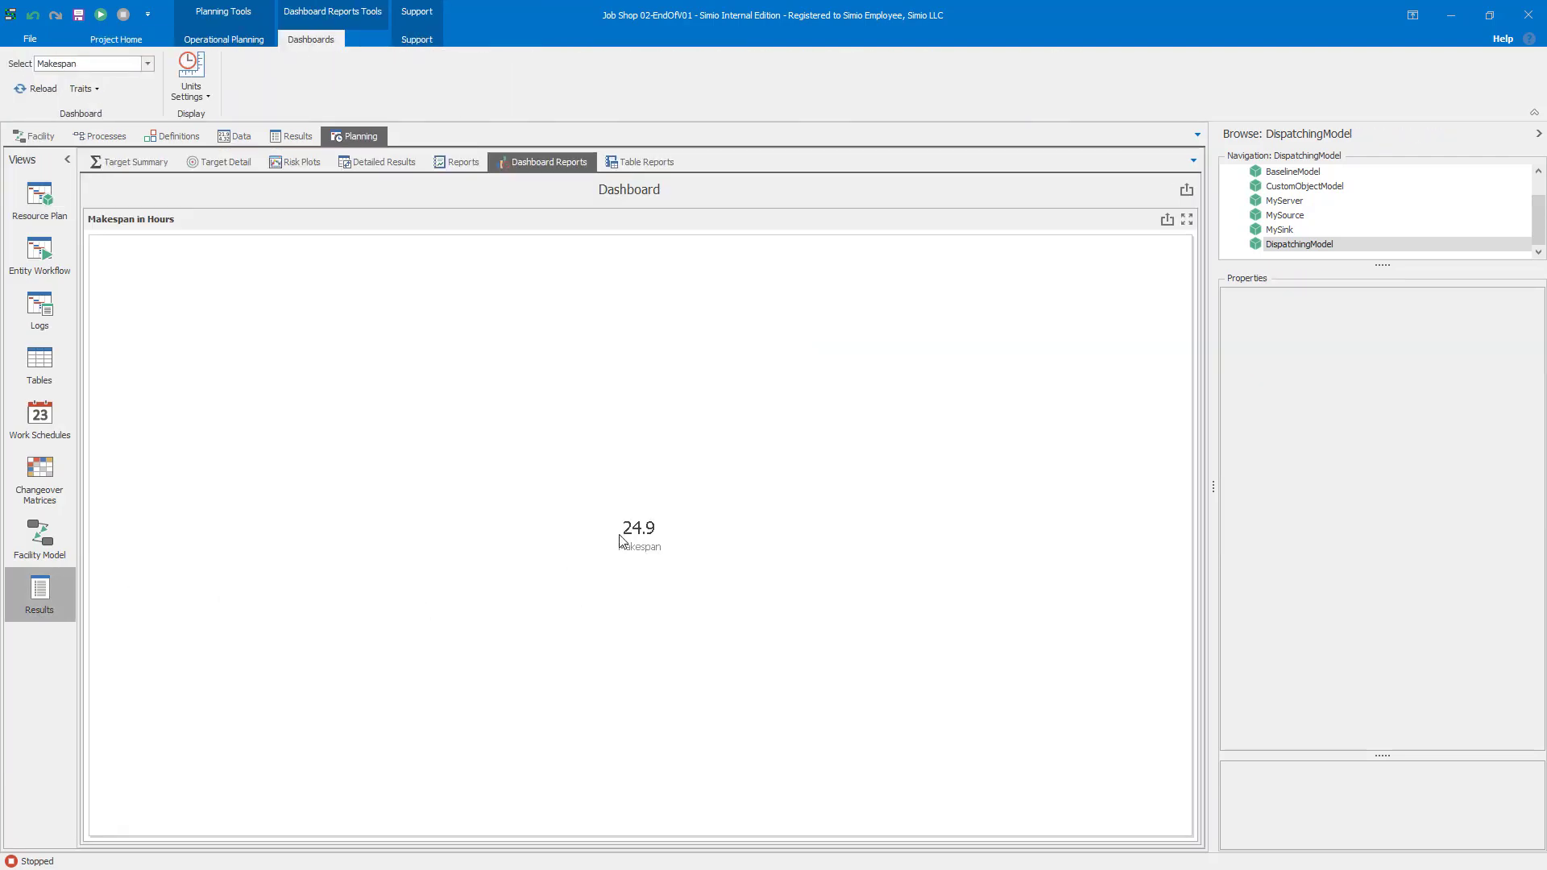
pyautogui.click(40, 202)
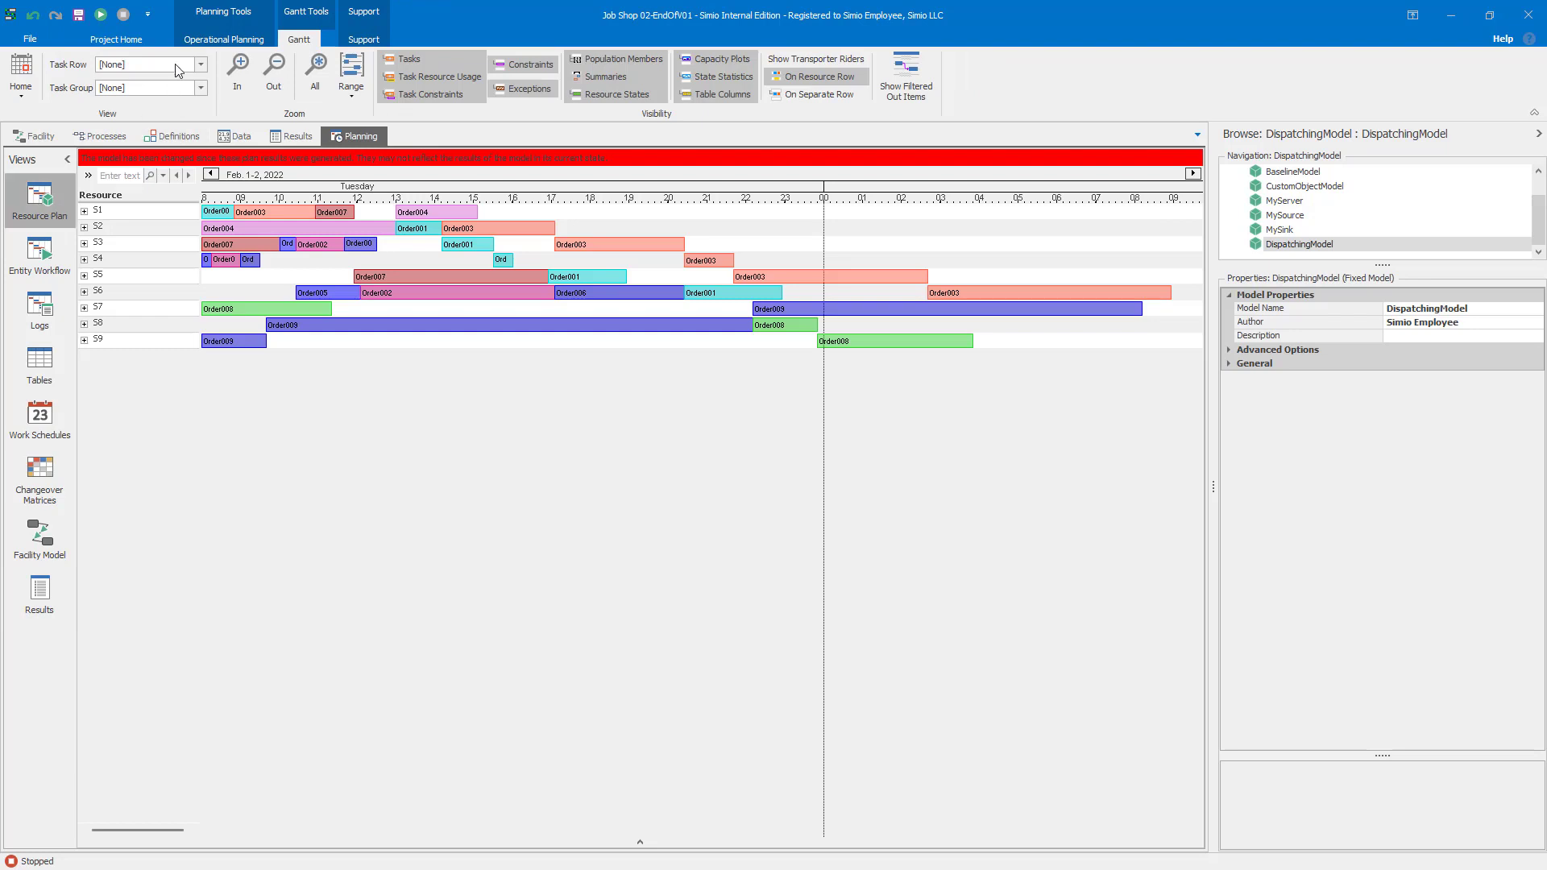
pyautogui.click(224, 39)
pyautogui.click(21, 77)
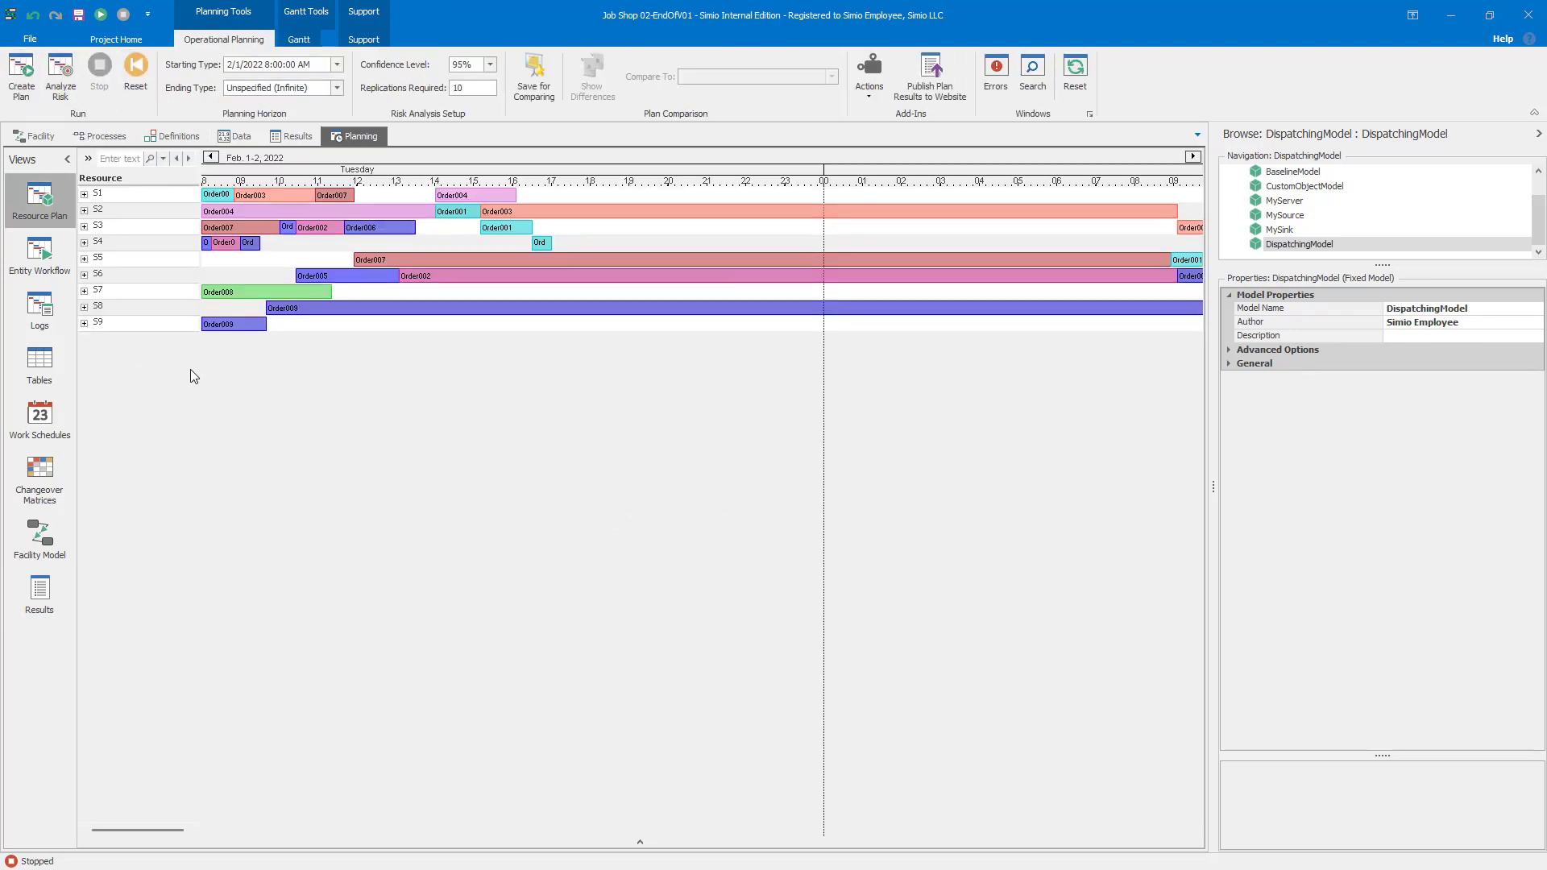
pyautogui.click(48, 594)
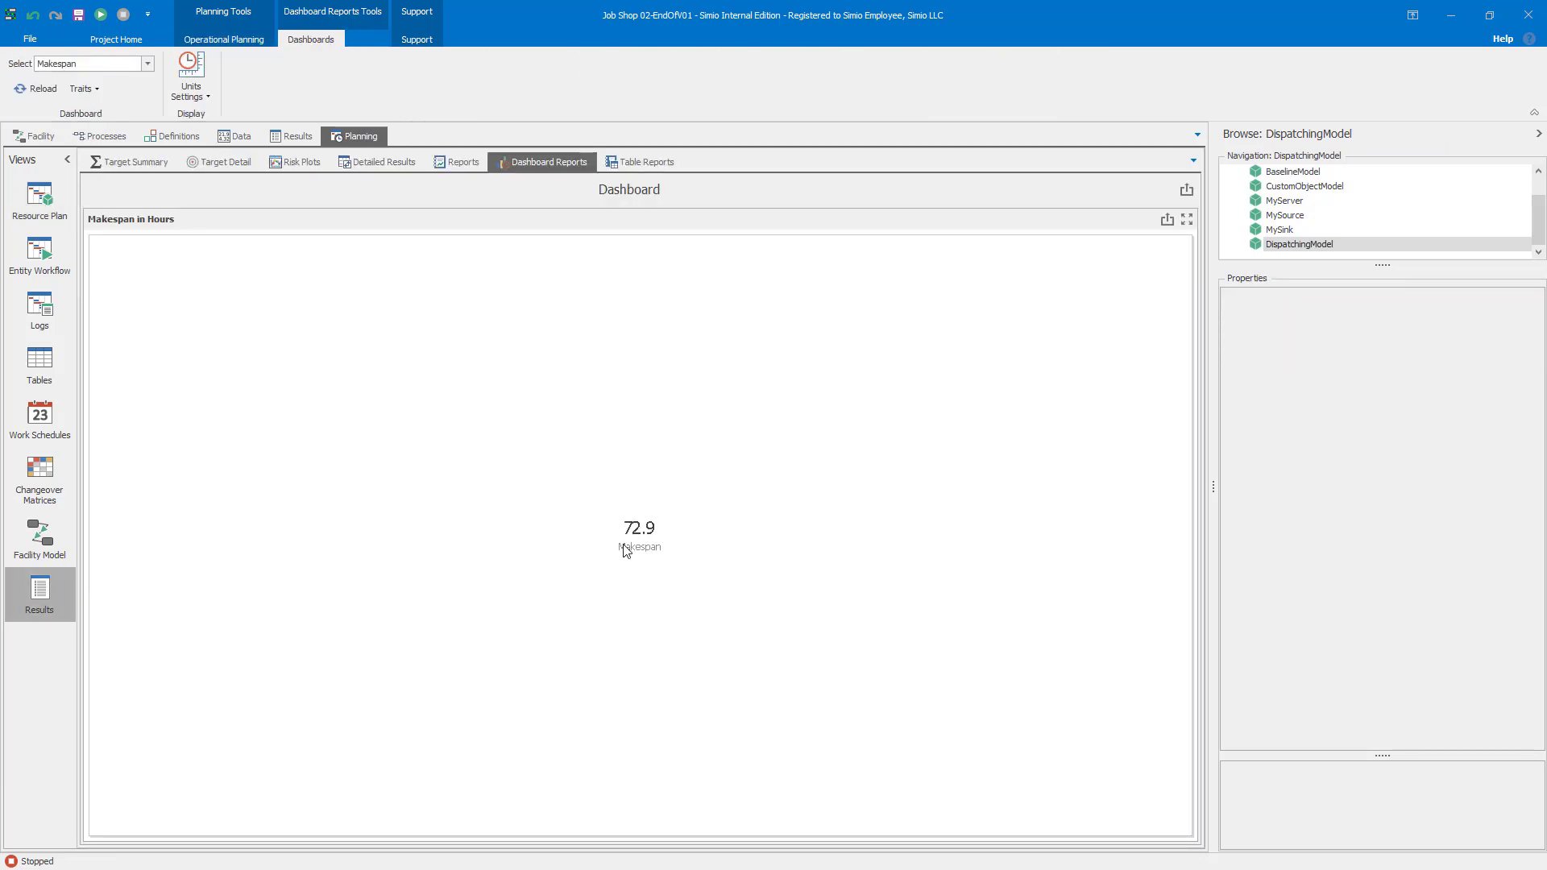
# Step: Expand server S1 in the resource plan and inspect its resource states, including the off-shift periods
pyautogui.click(42, 201)
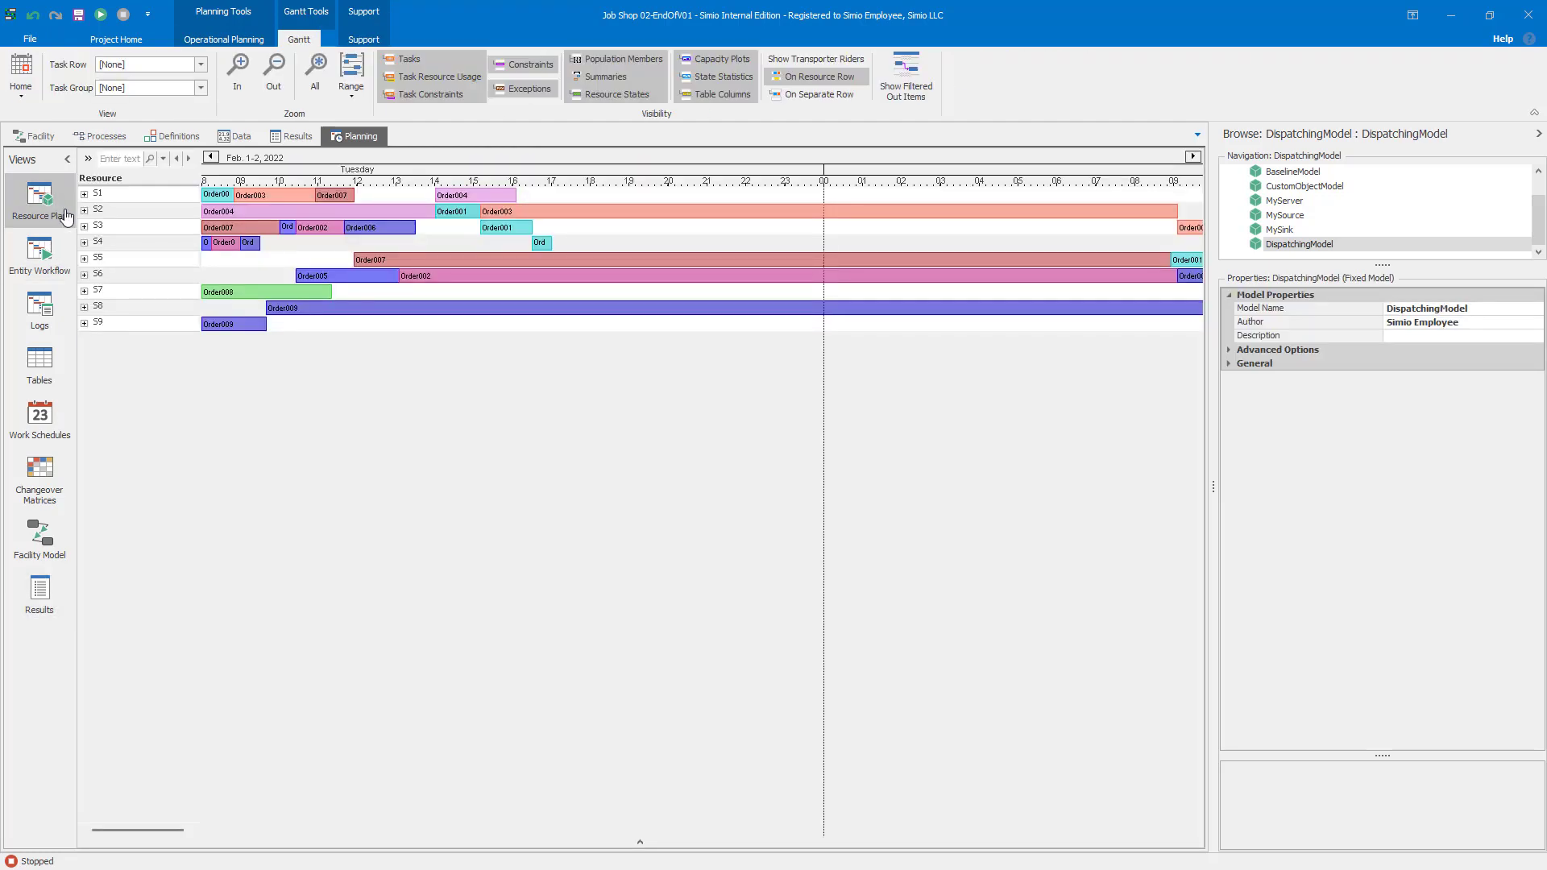
pyautogui.click(85, 194)
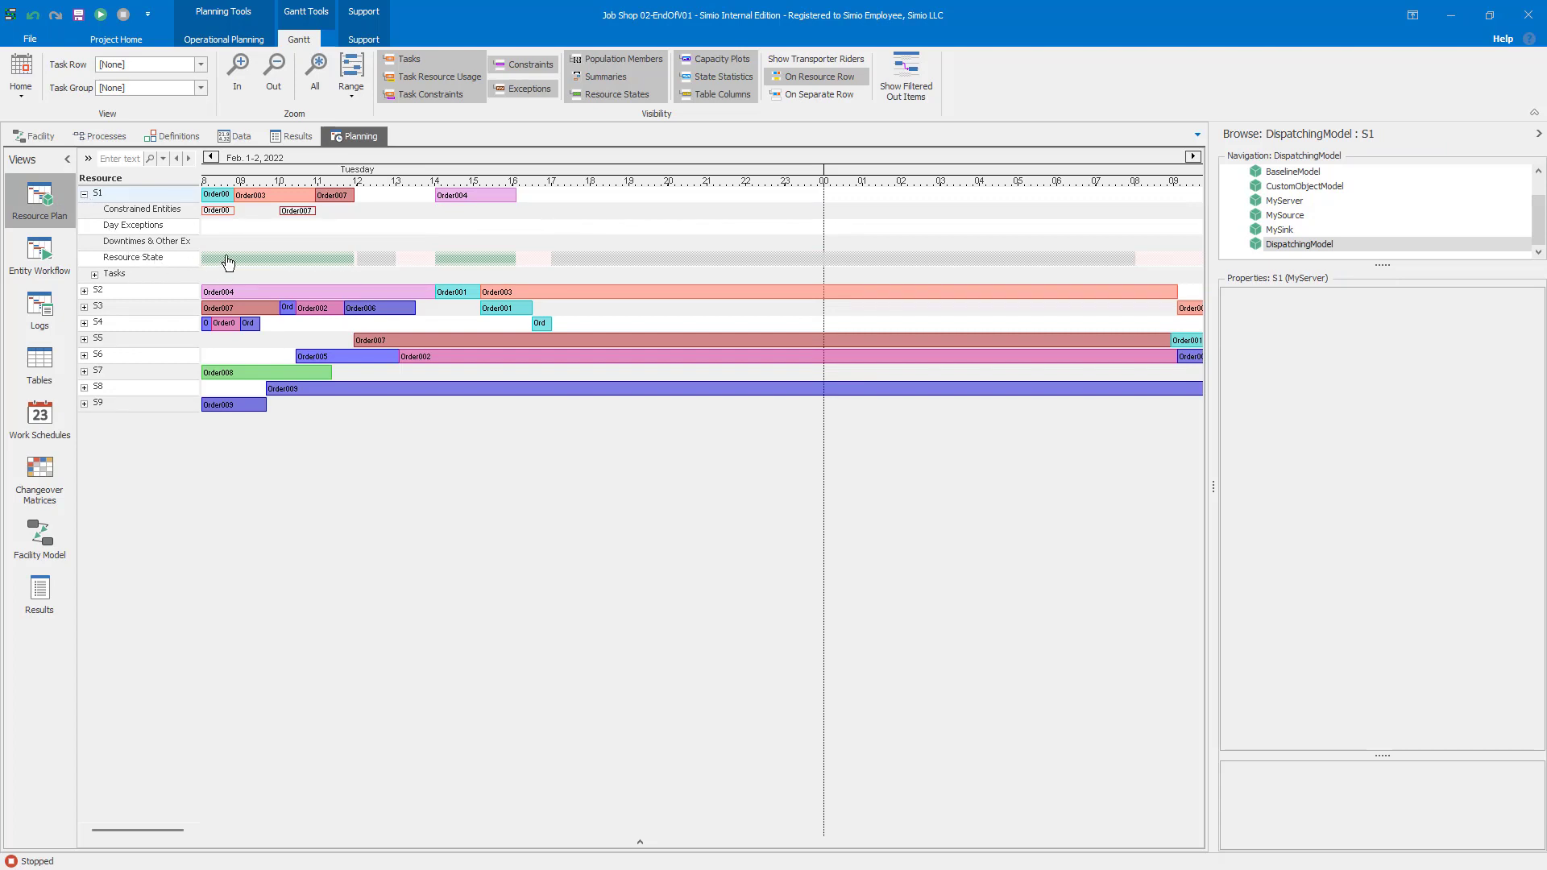
pyautogui.moveTo(239, 264)
pyautogui.moveTo(369, 265)
pyautogui.moveTo(525, 268)
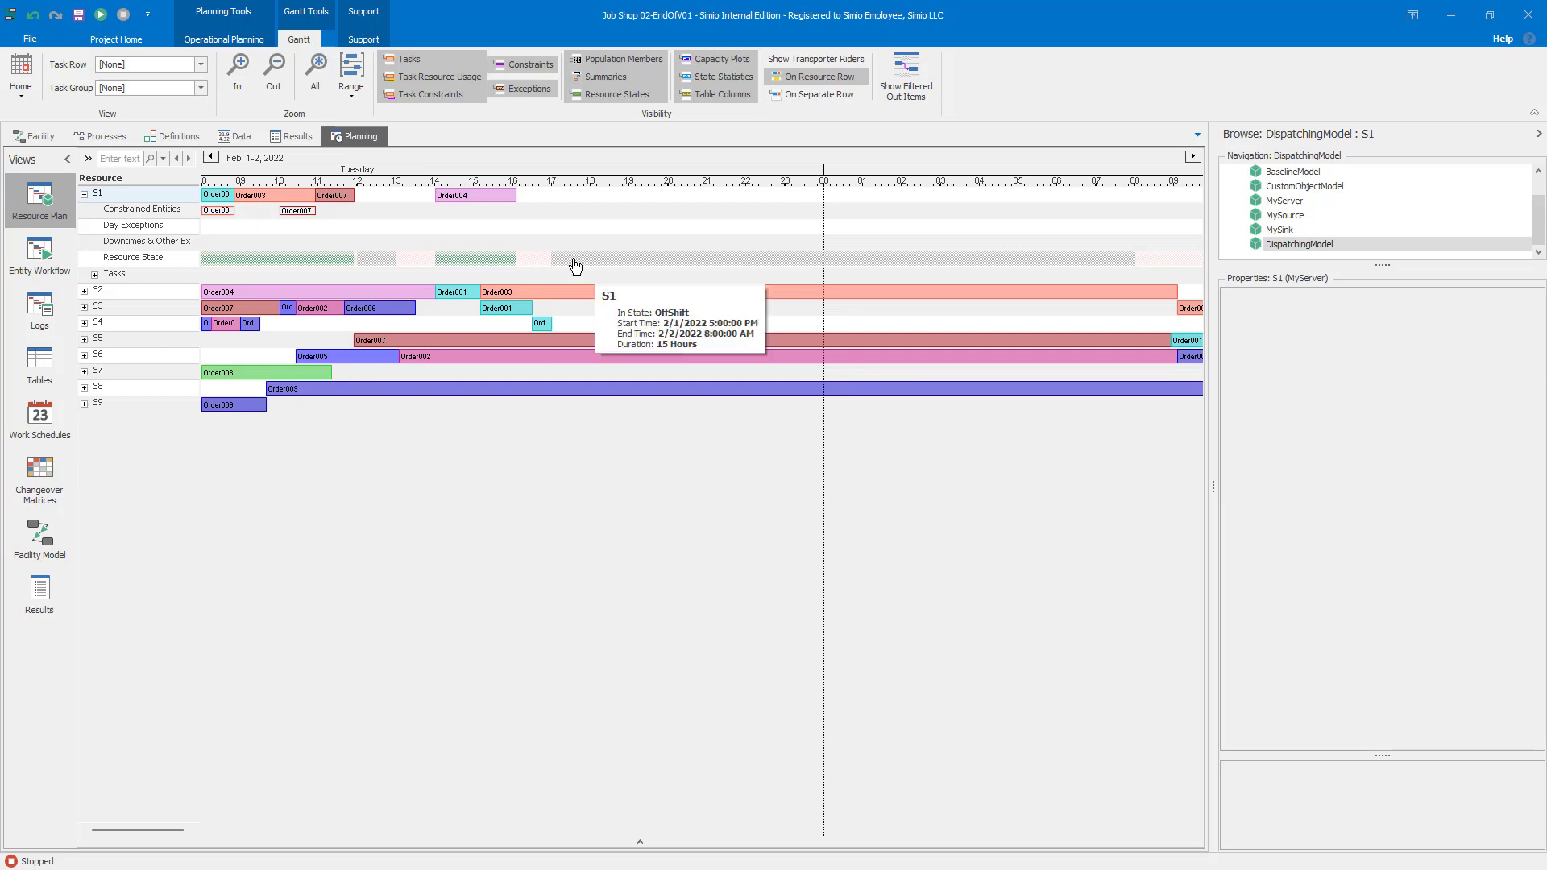
pyautogui.moveTo(577, 261)
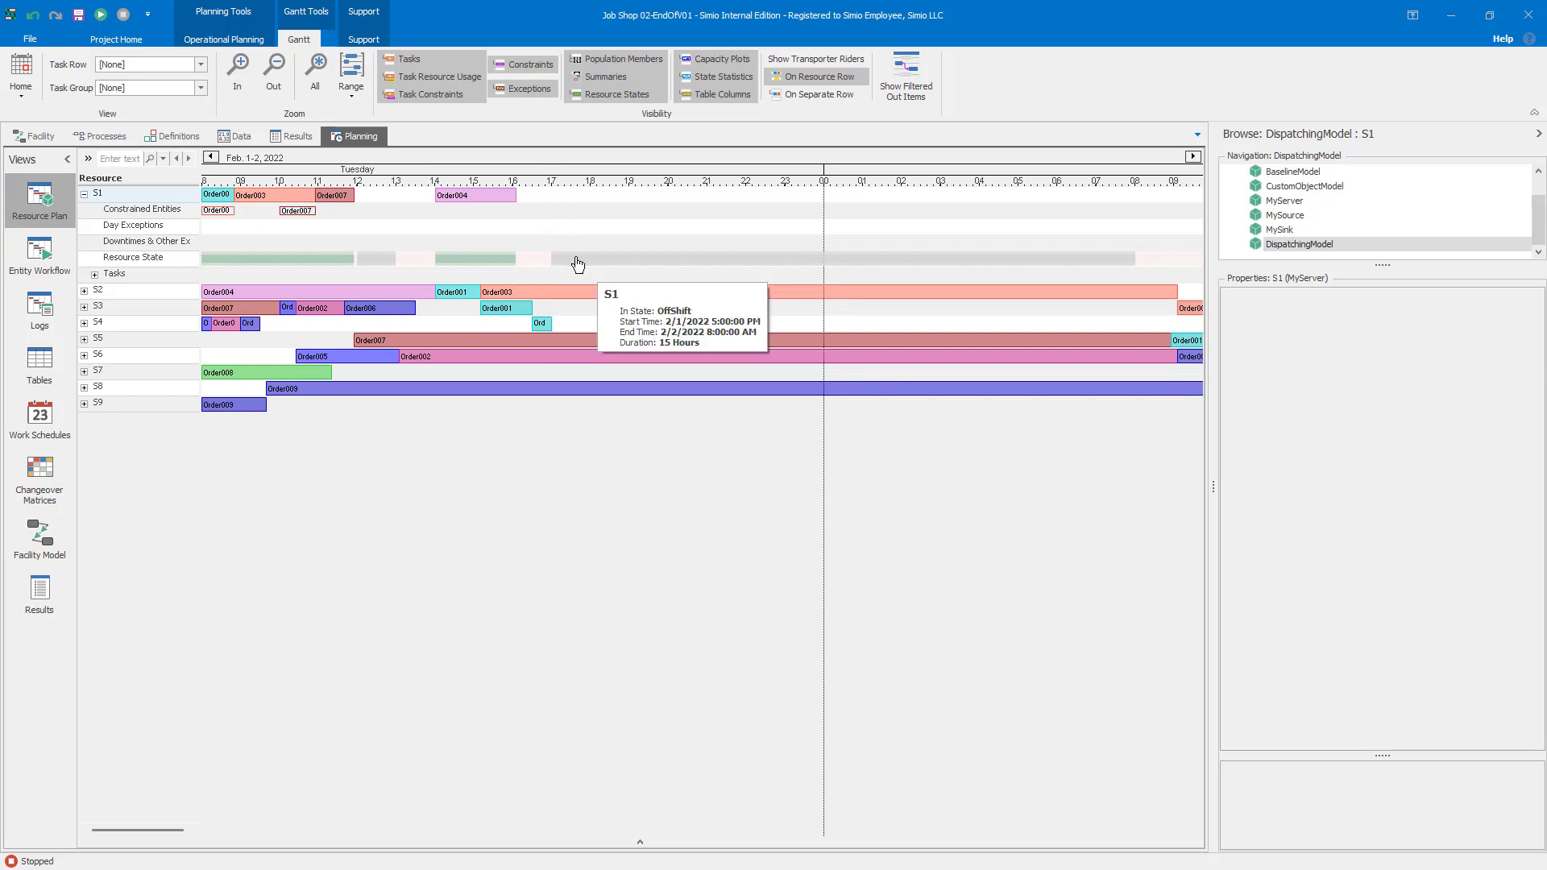
pyautogui.moveTo(576, 300)
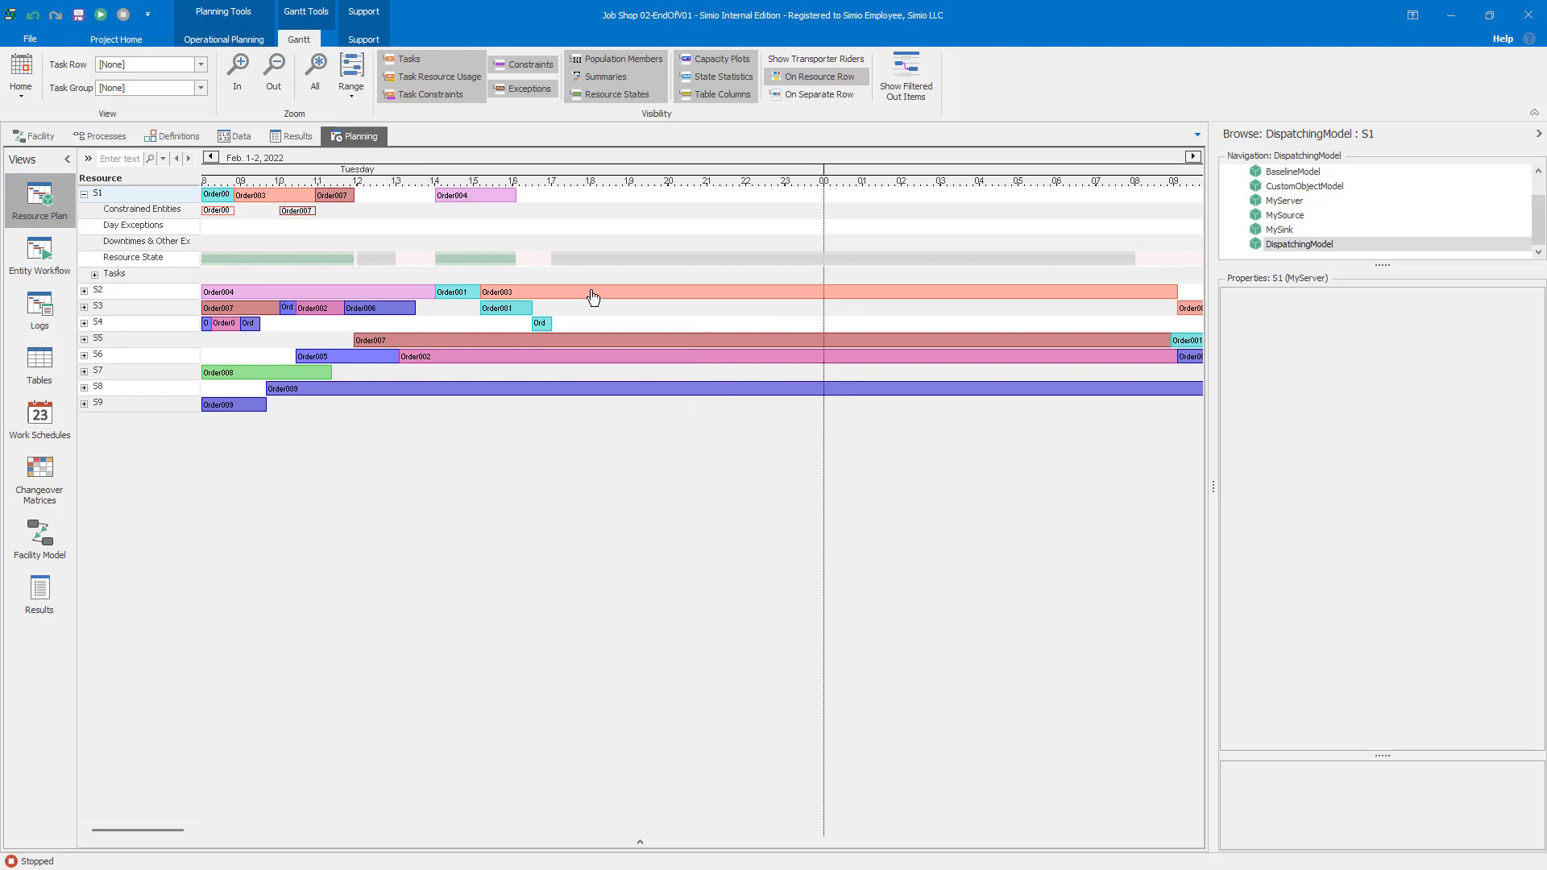
# Step: Expand server S2 in the resource plan and inspect Order003's processing across the off-shift period into Wednesday
pyautogui.click(84, 290)
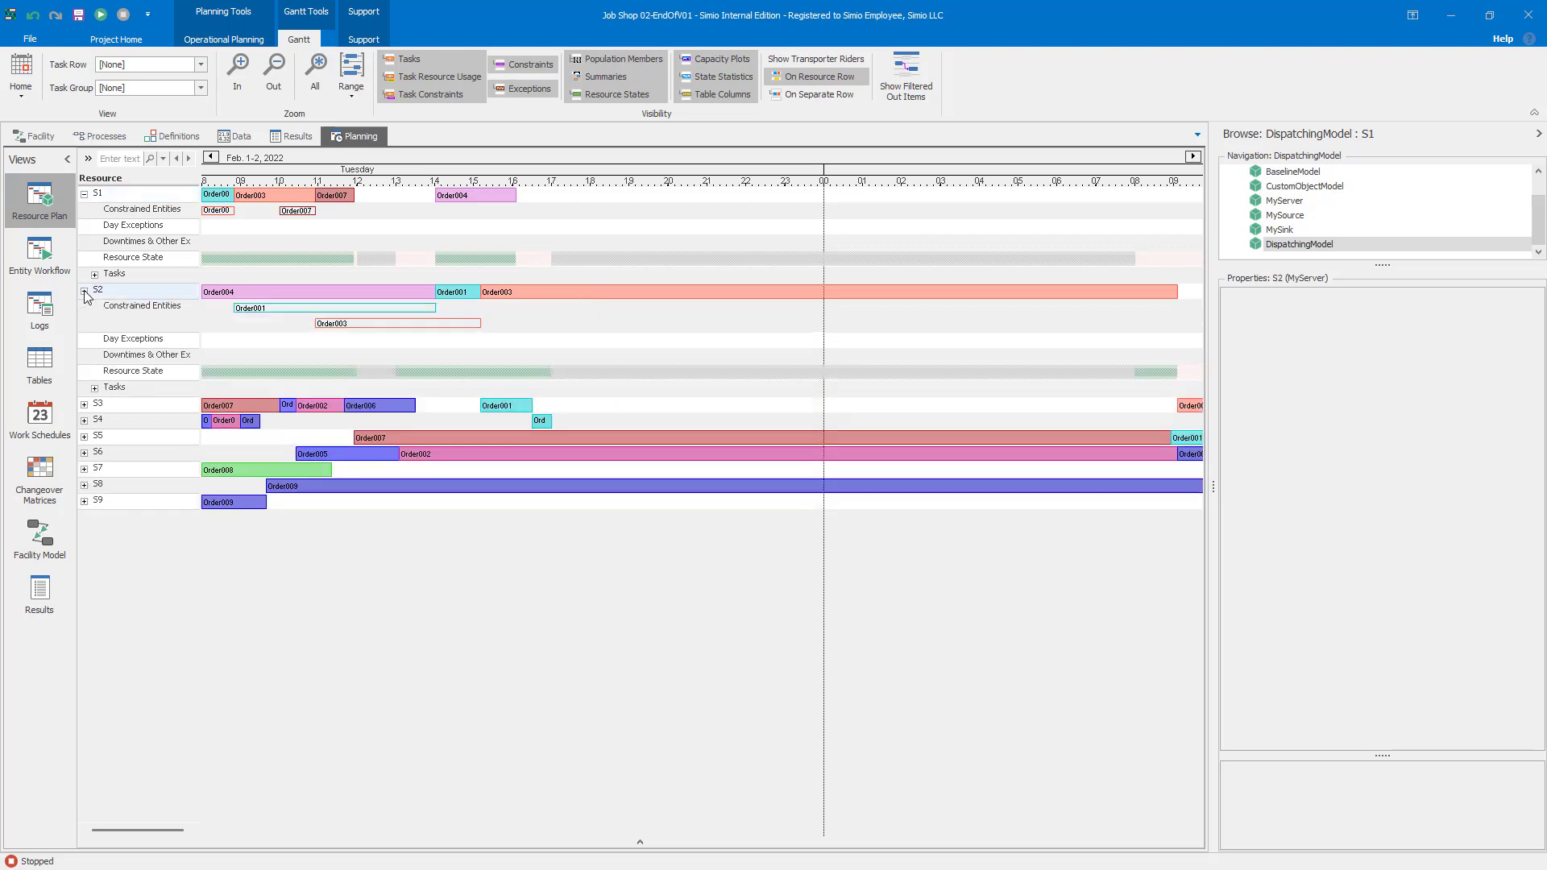
pyautogui.moveTo(561, 380)
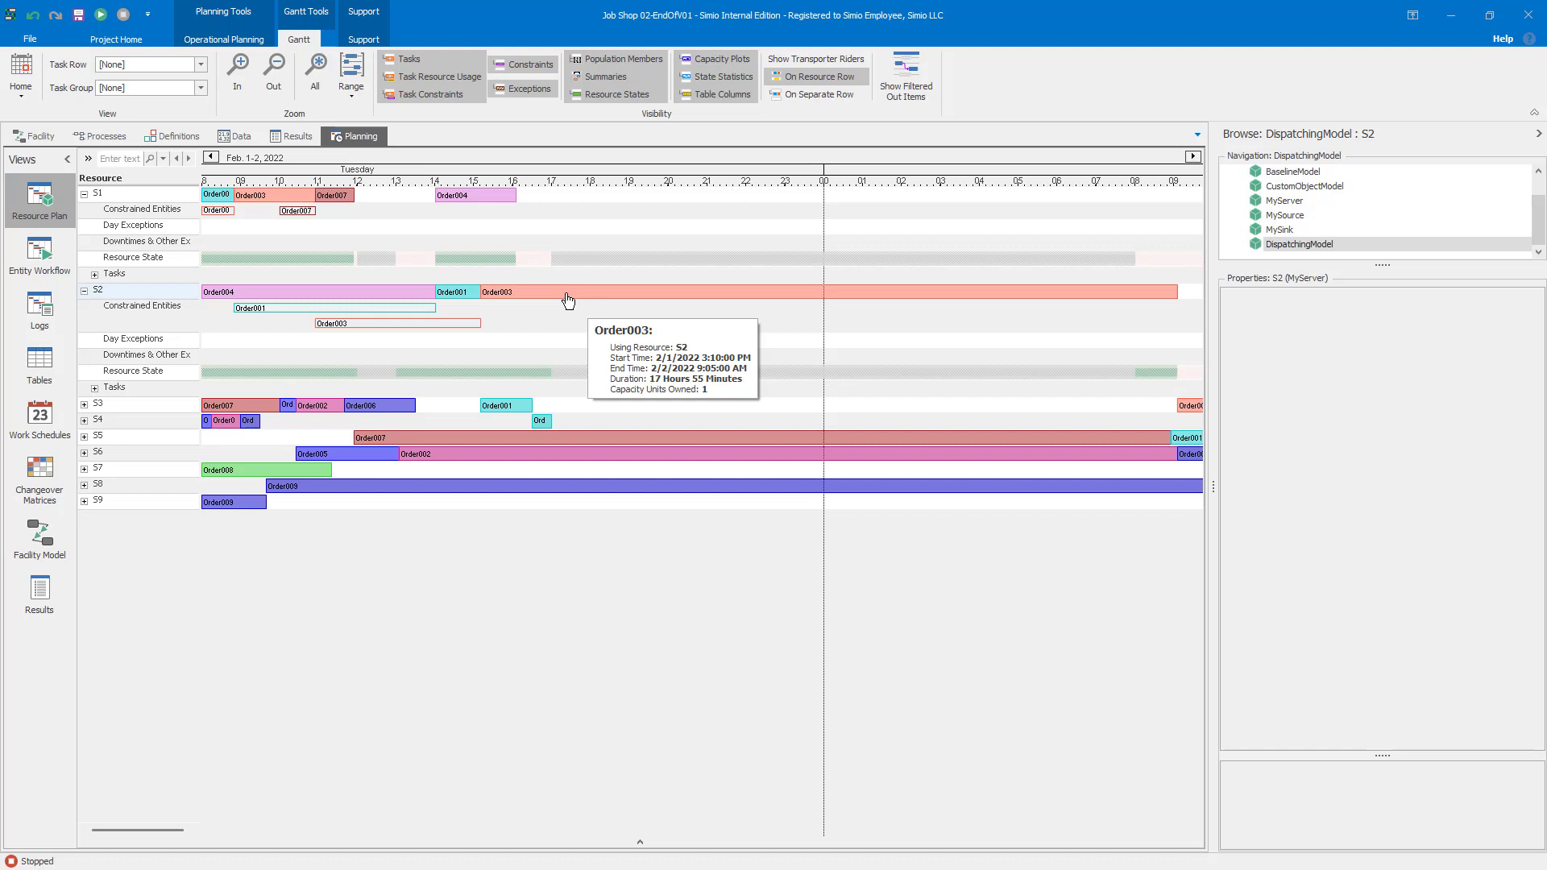
pyautogui.scroll(-3, 510, 169)
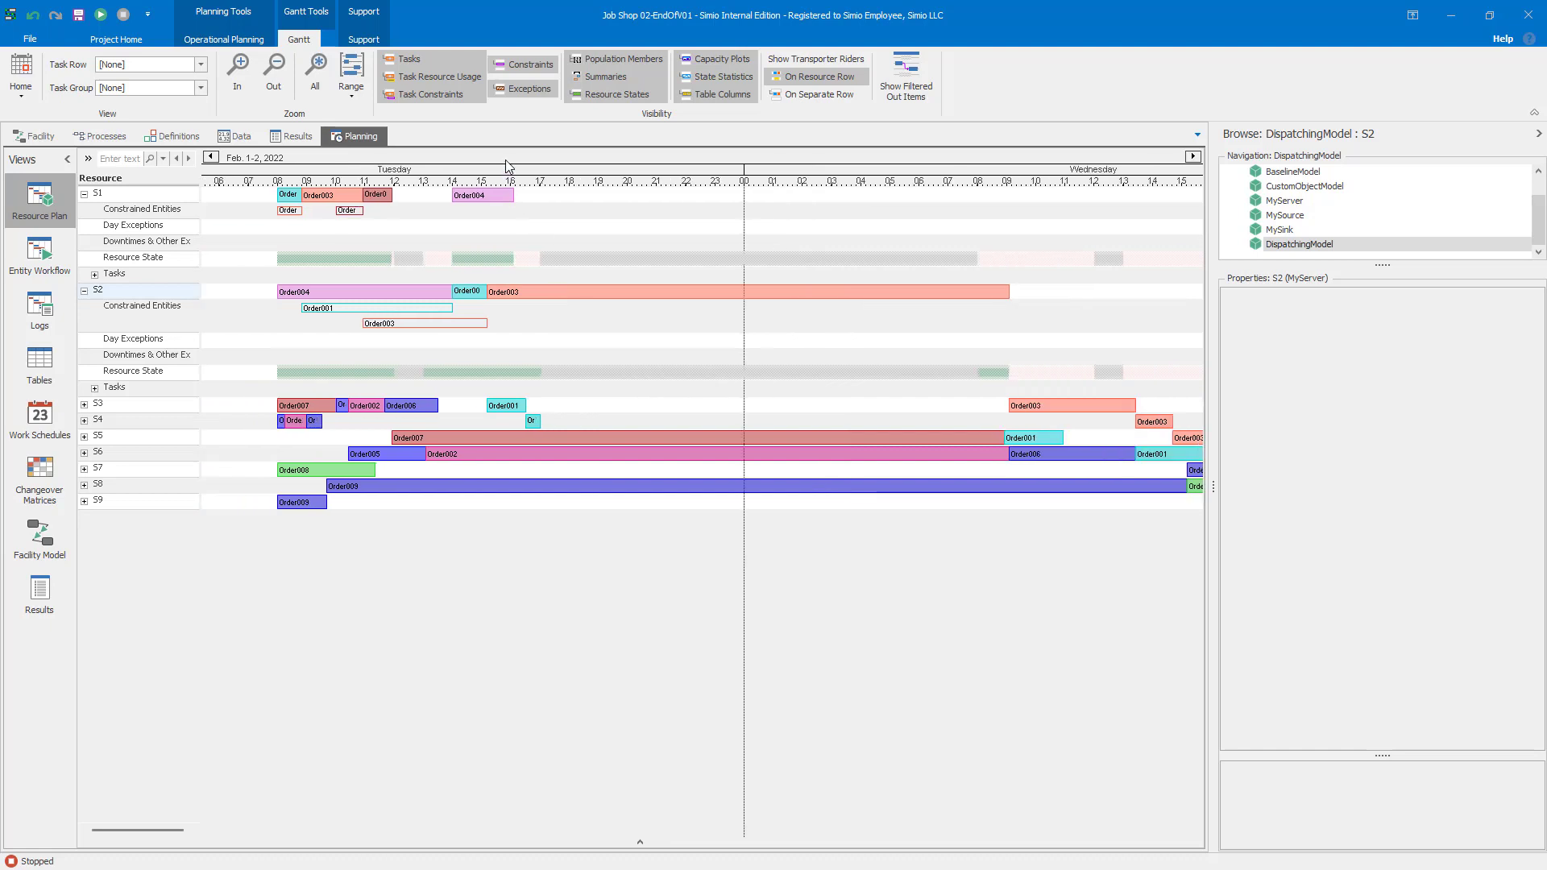
pyautogui.moveTo(556, 165); pyautogui.dragTo(477, 173)
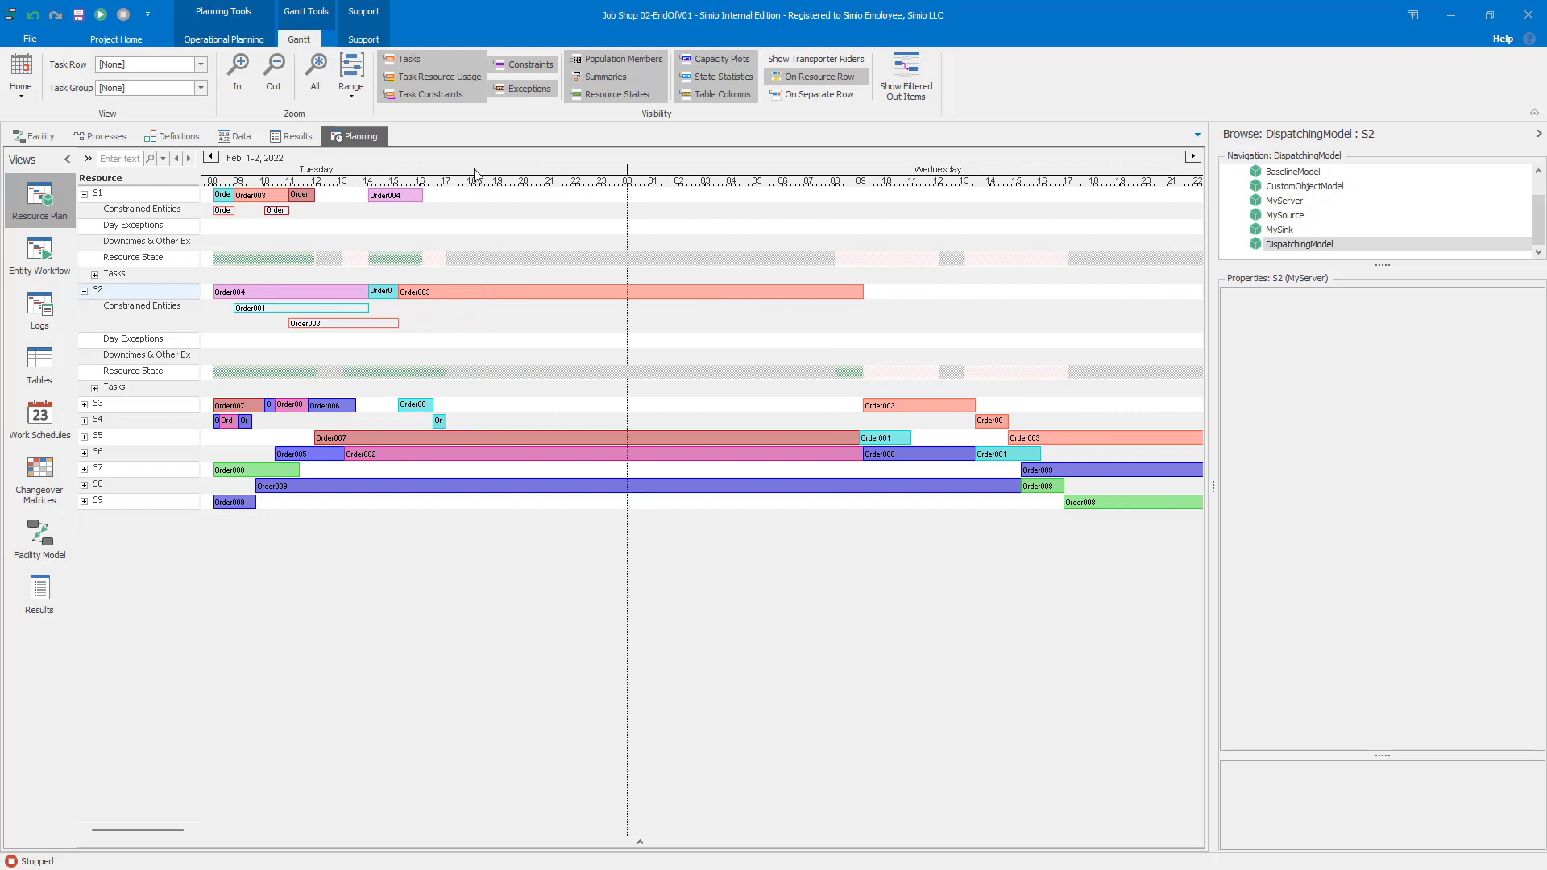
# Step: Recheck the planning work schedules, the server layout and the resource plan, and reopen the Makespan dashboard
pyautogui.click(40, 419)
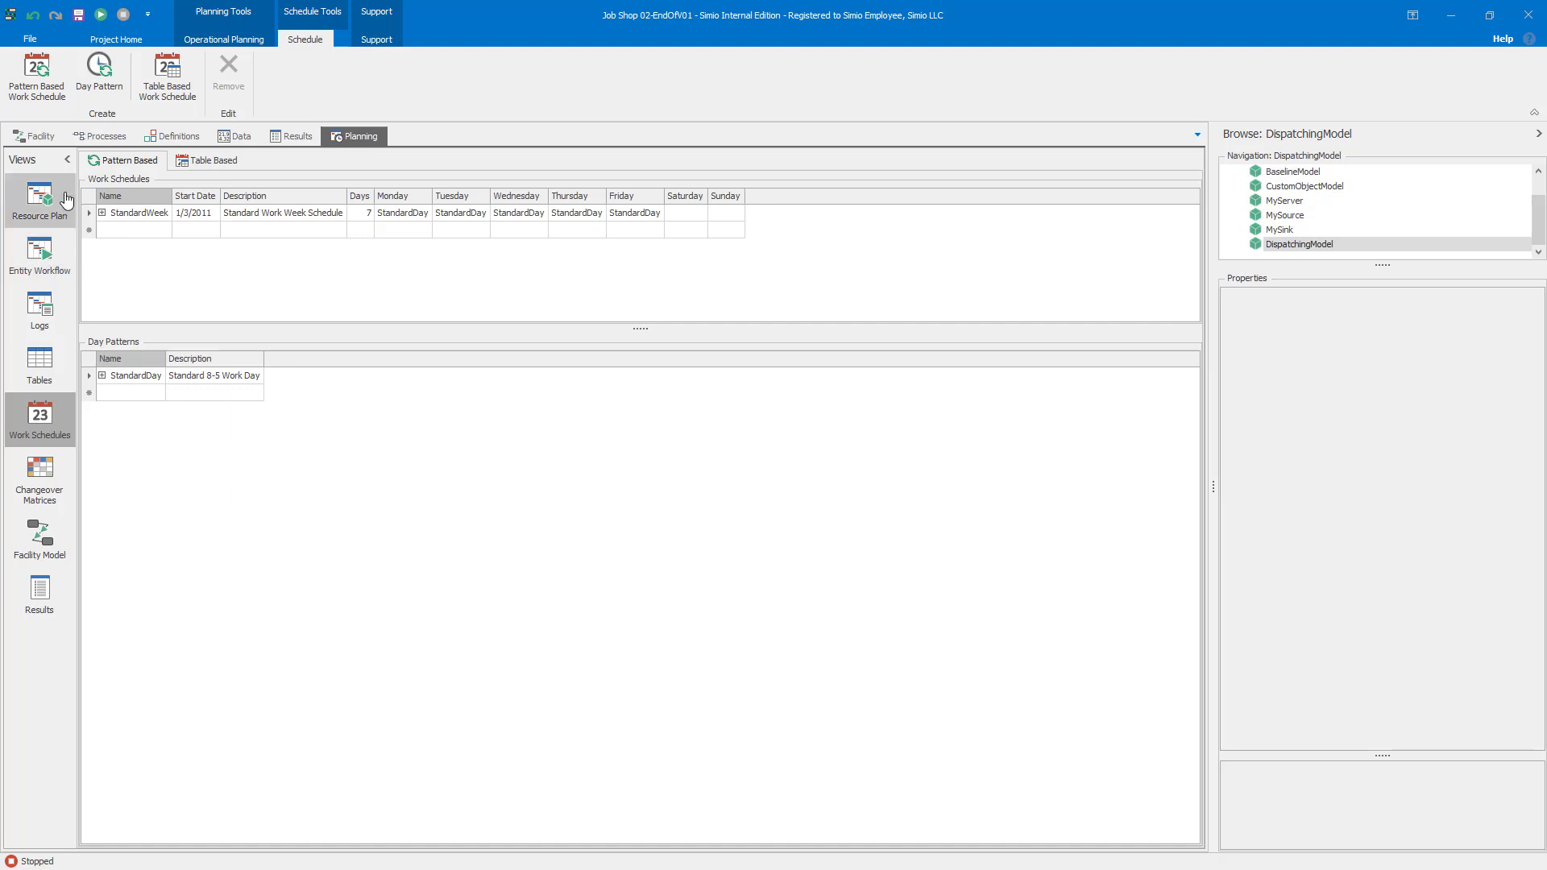
pyautogui.click(52, 139)
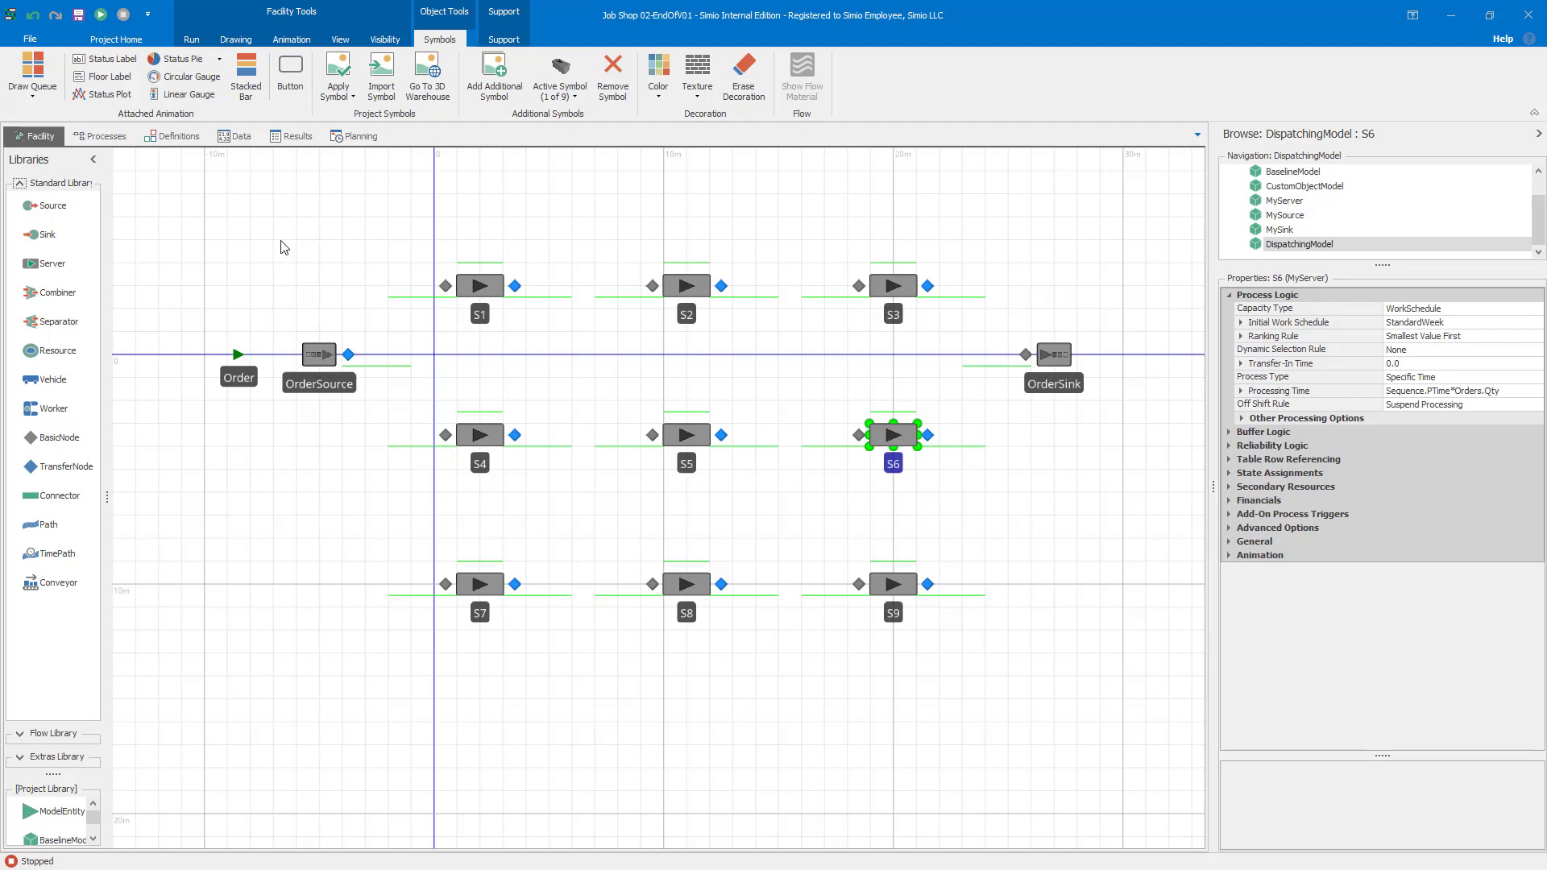
pyautogui.click(352, 144)
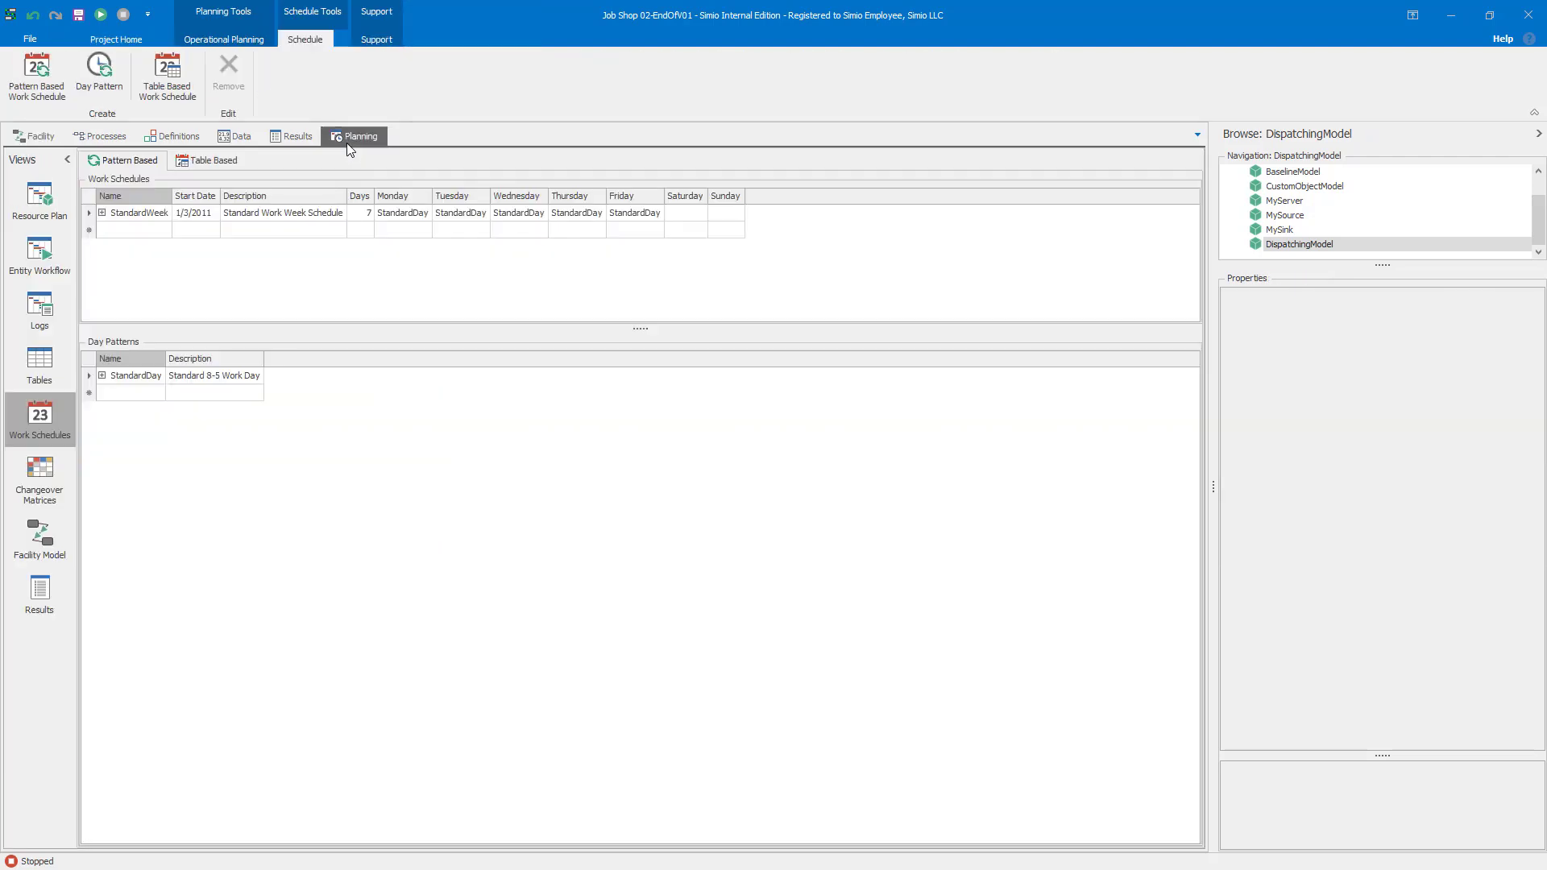
pyautogui.click(40, 197)
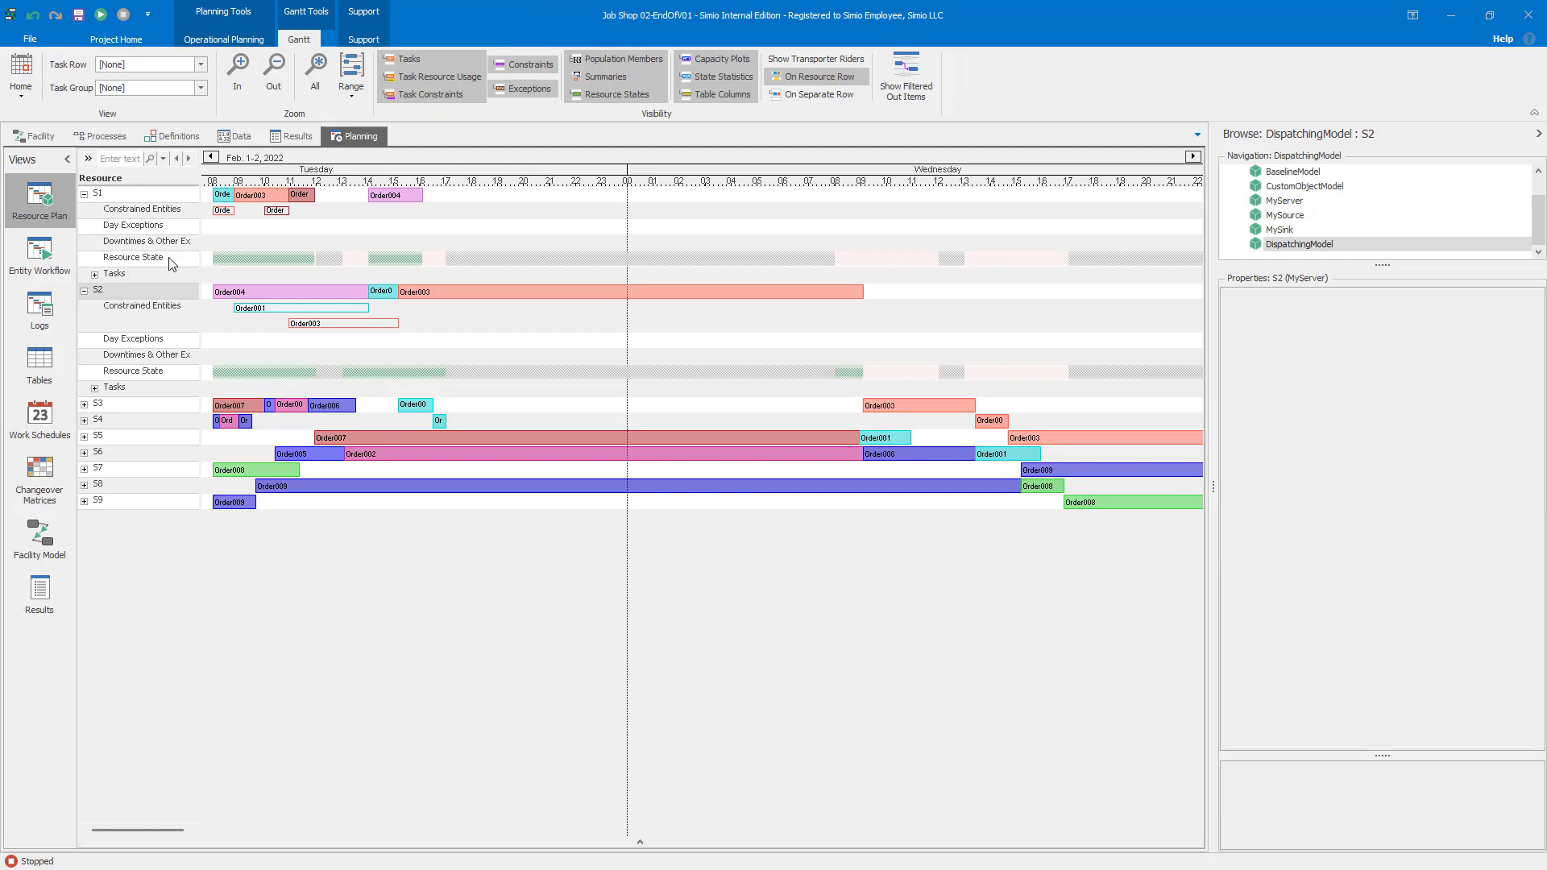
pyautogui.moveTo(229, 262)
pyautogui.click(39, 592)
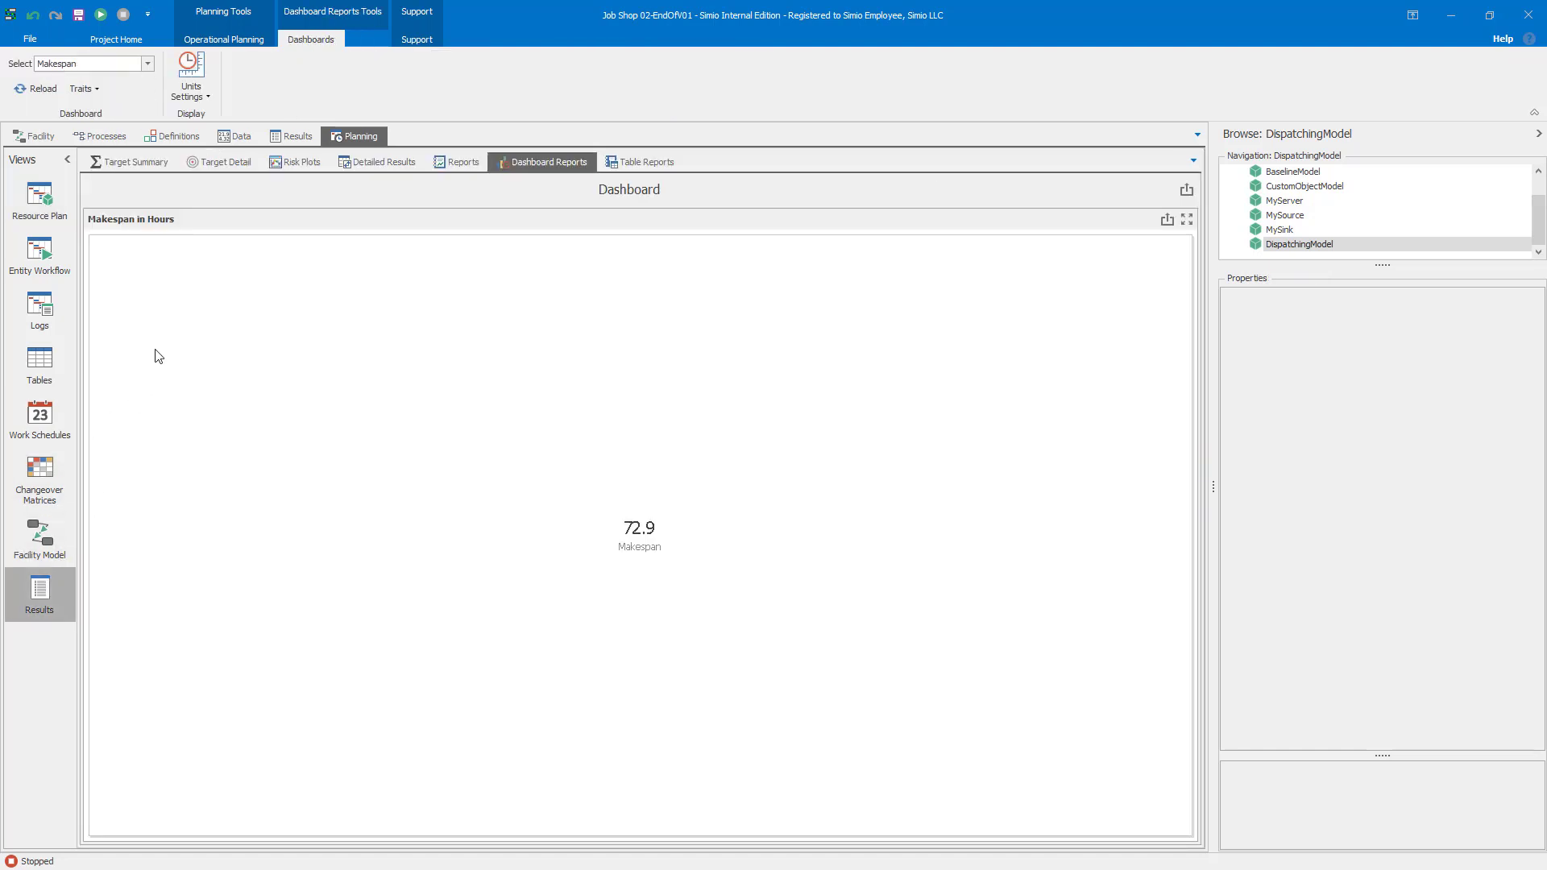
# Step: Show the Dispatch List dashboard and examine the resource states and operations of servers S1, S5, S6, S9, S8 and S3
pyautogui.click(141, 64)
pyautogui.click(116, 87)
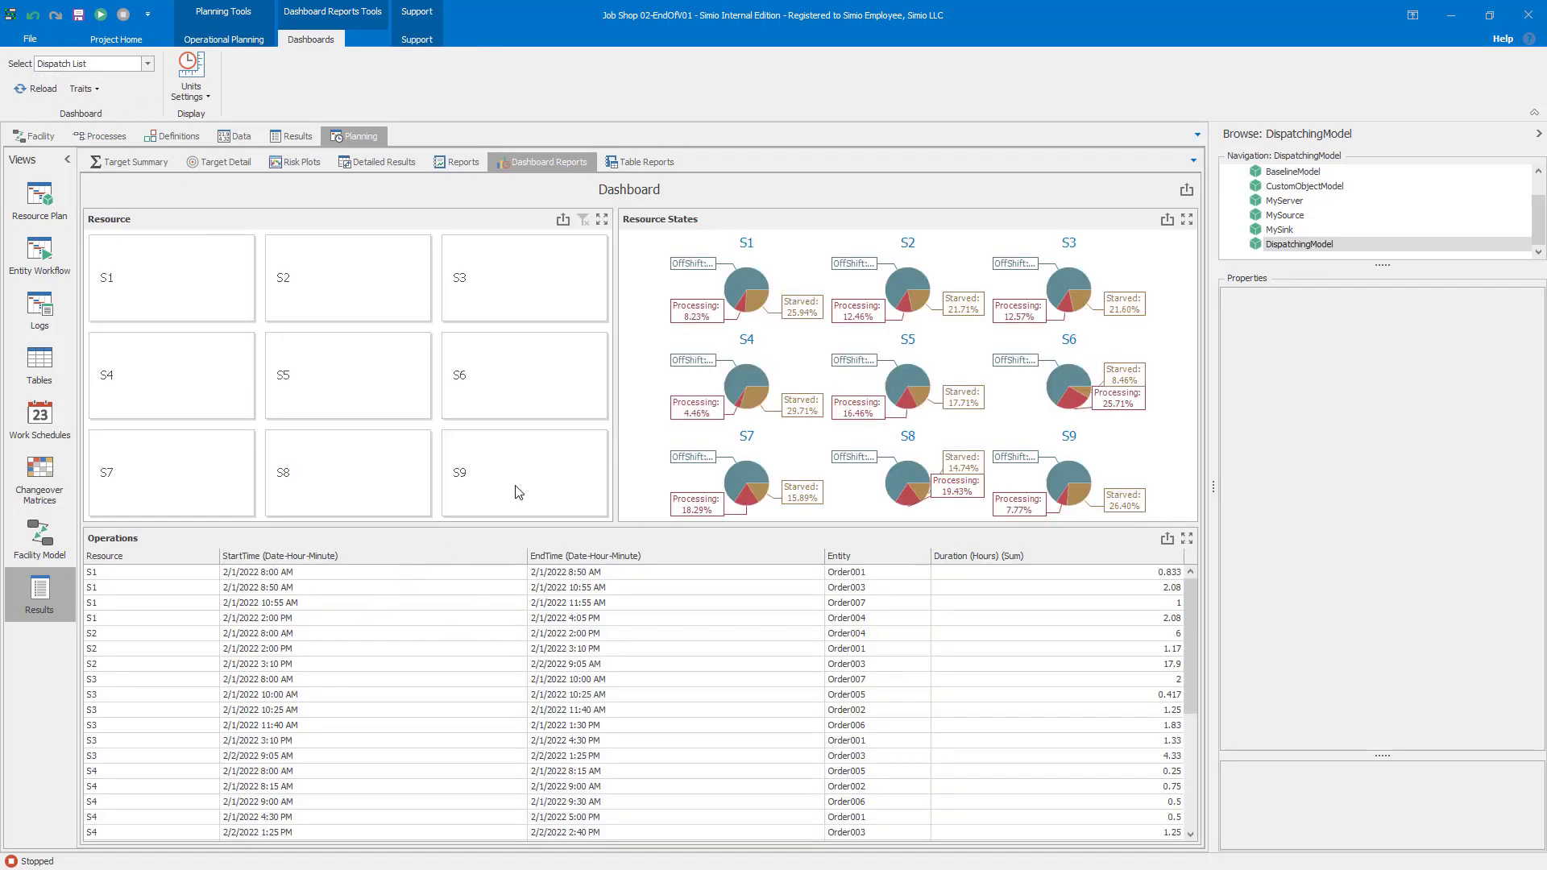
pyautogui.click(201, 283)
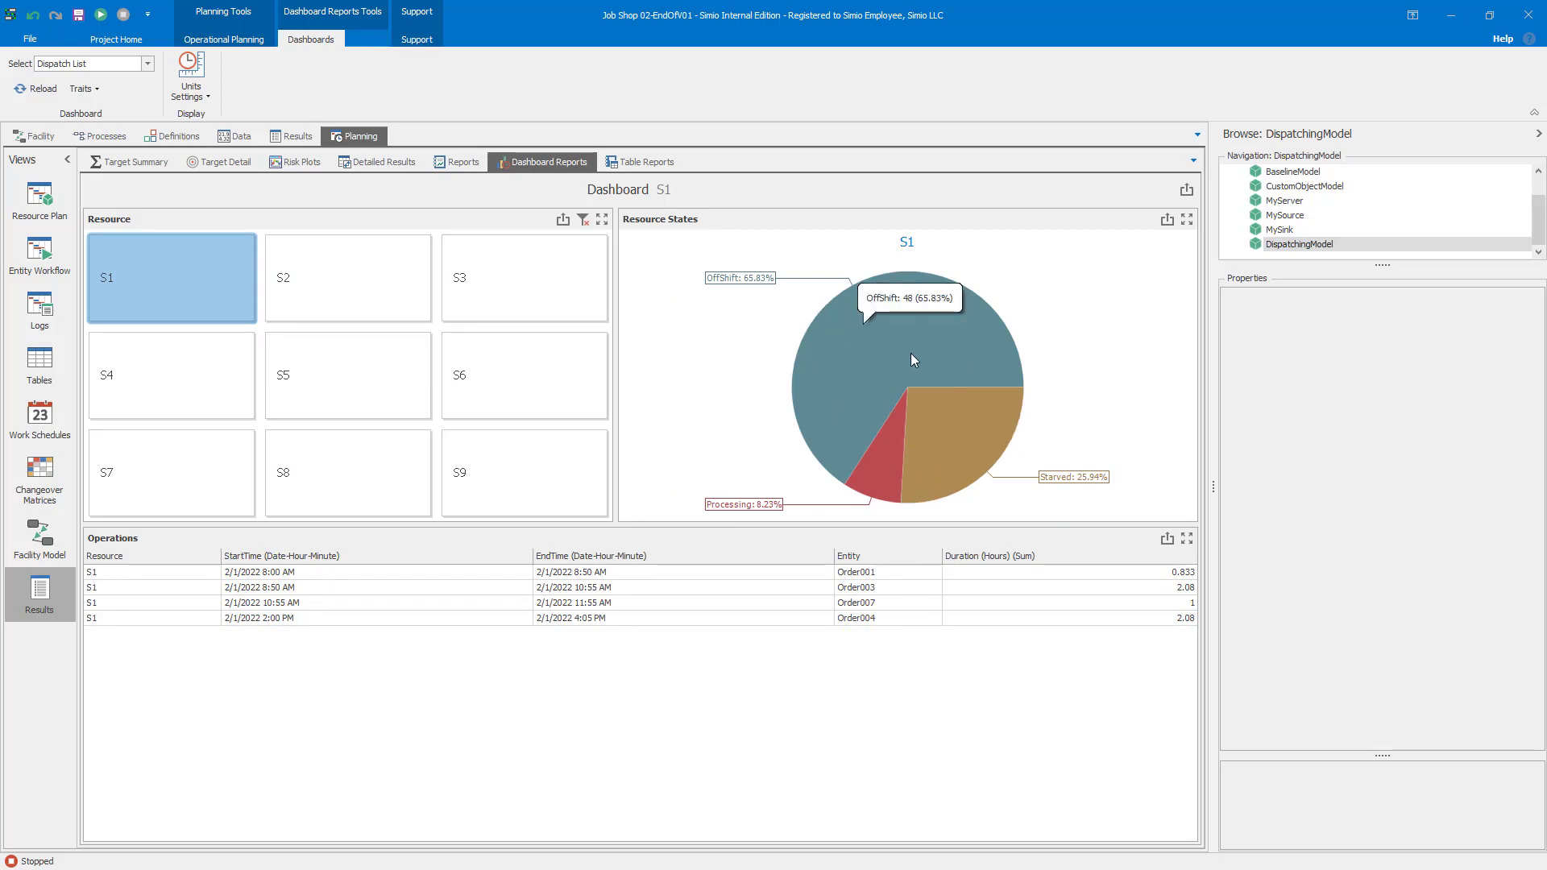
pyautogui.click(378, 350)
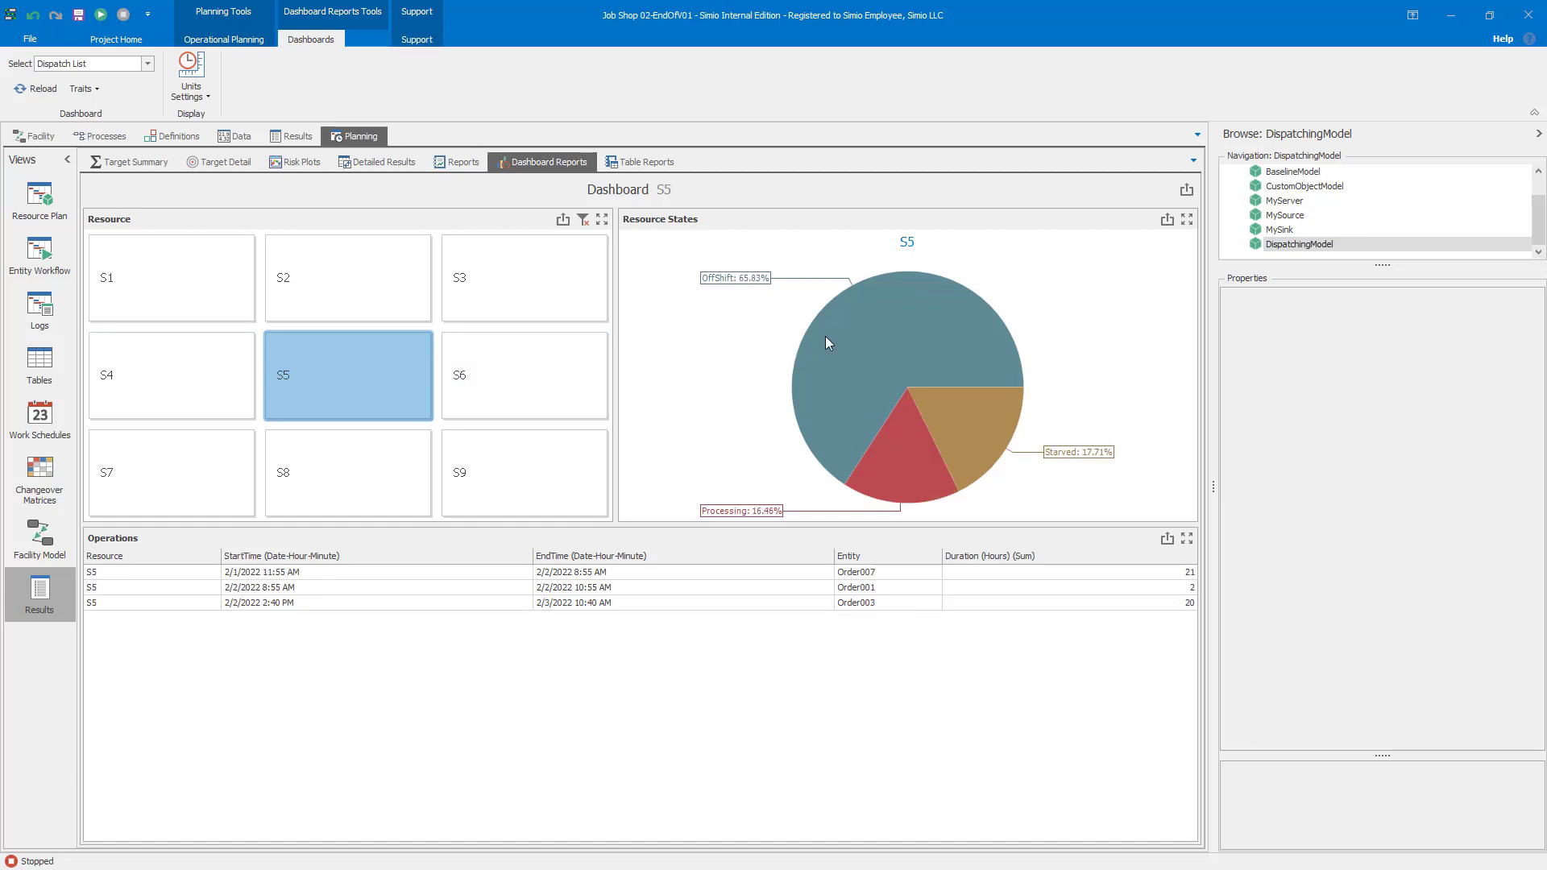
pyautogui.moveTo(826, 338)
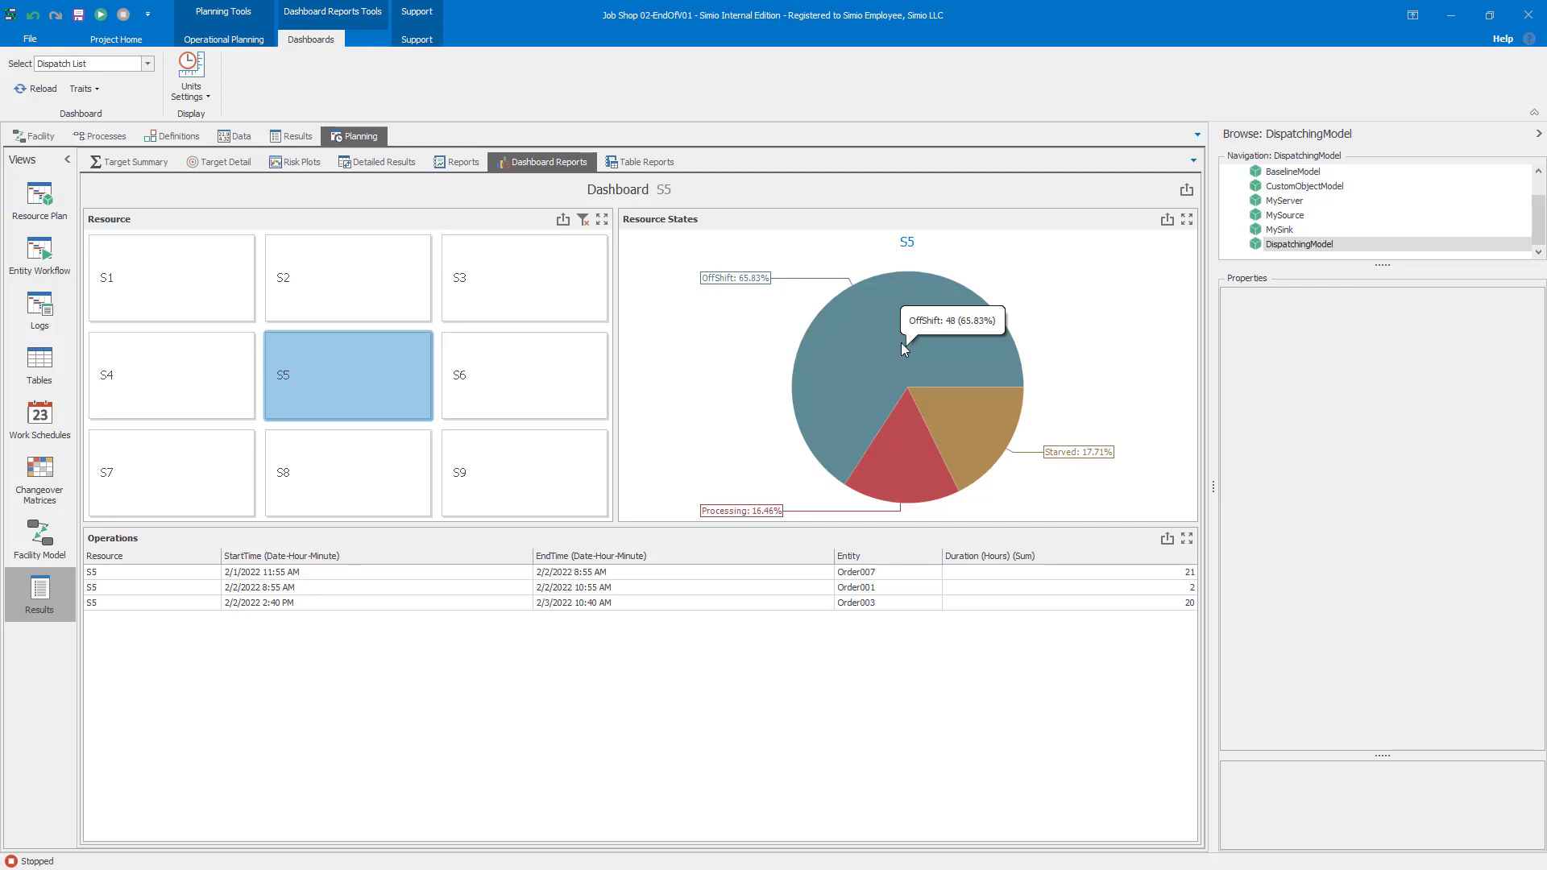
pyautogui.click(521, 379)
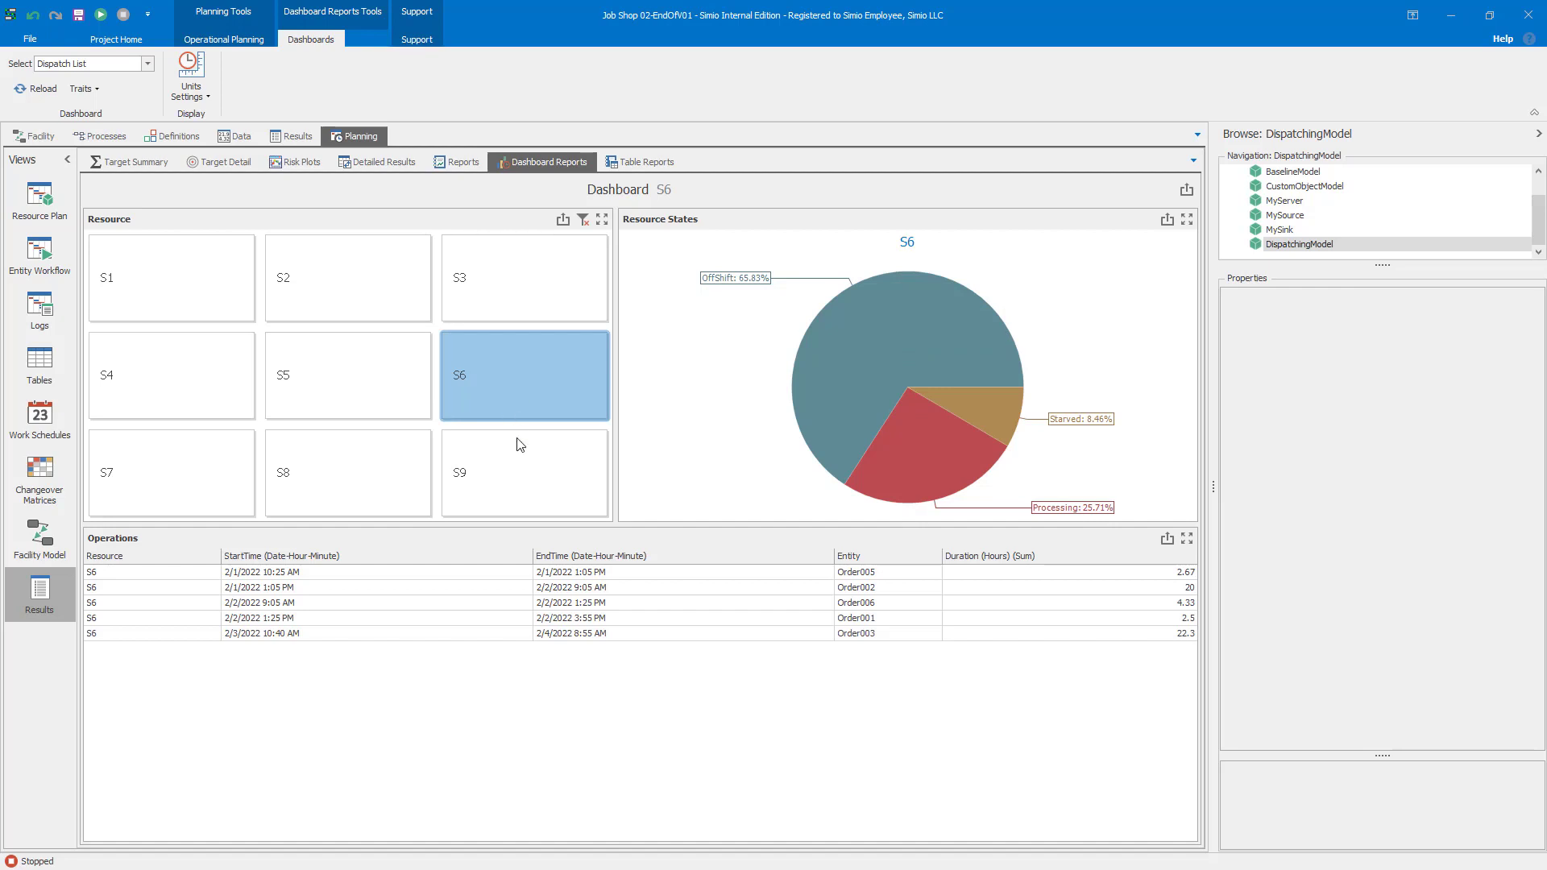
pyautogui.click(518, 484)
pyautogui.click(372, 475)
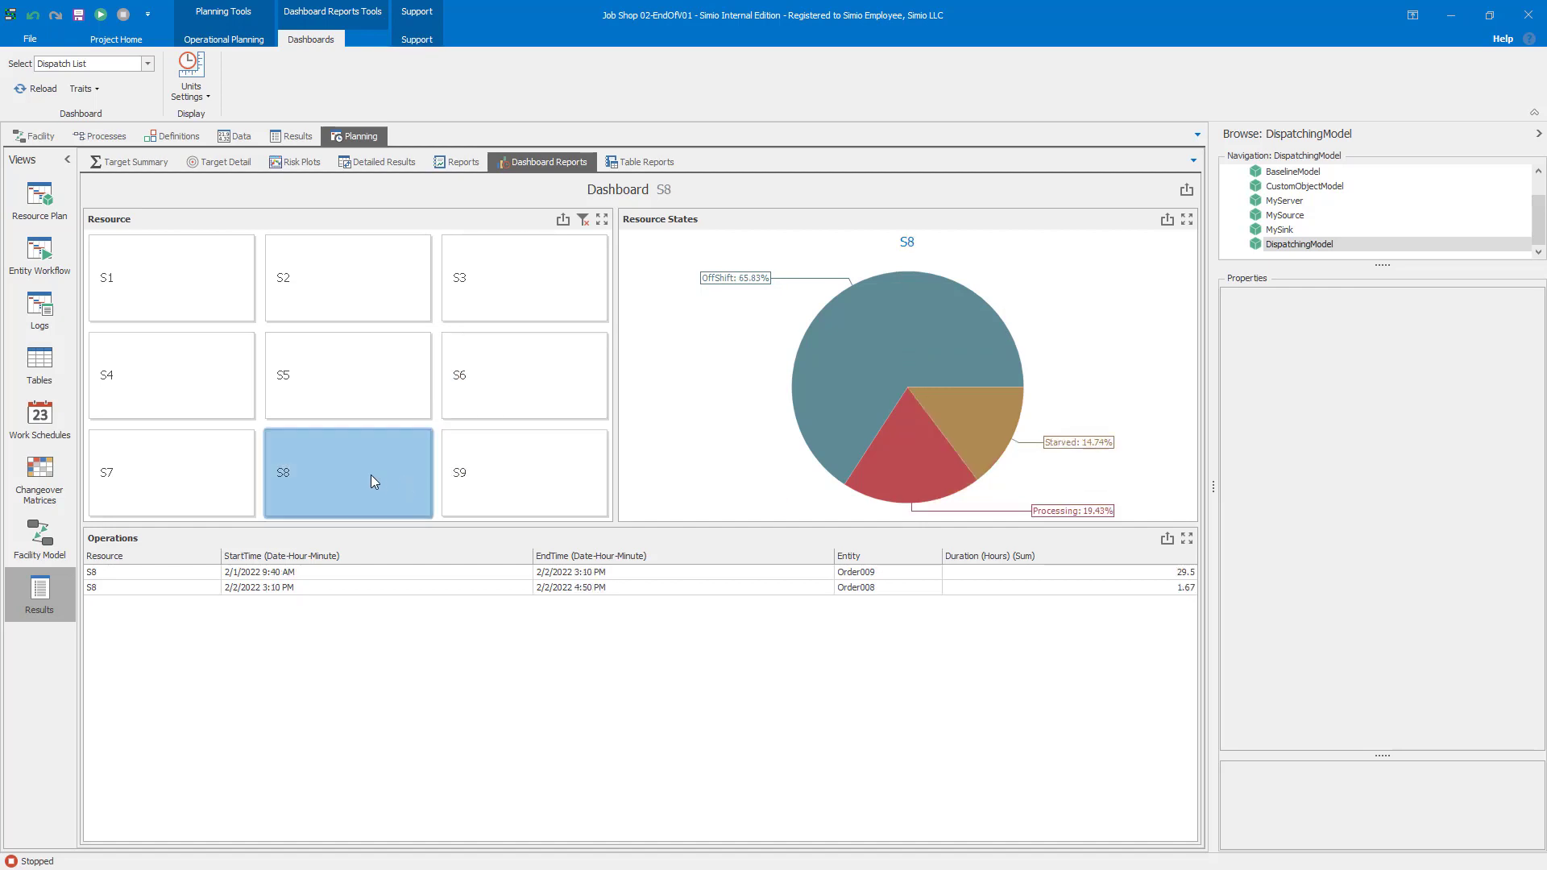
pyautogui.click(546, 284)
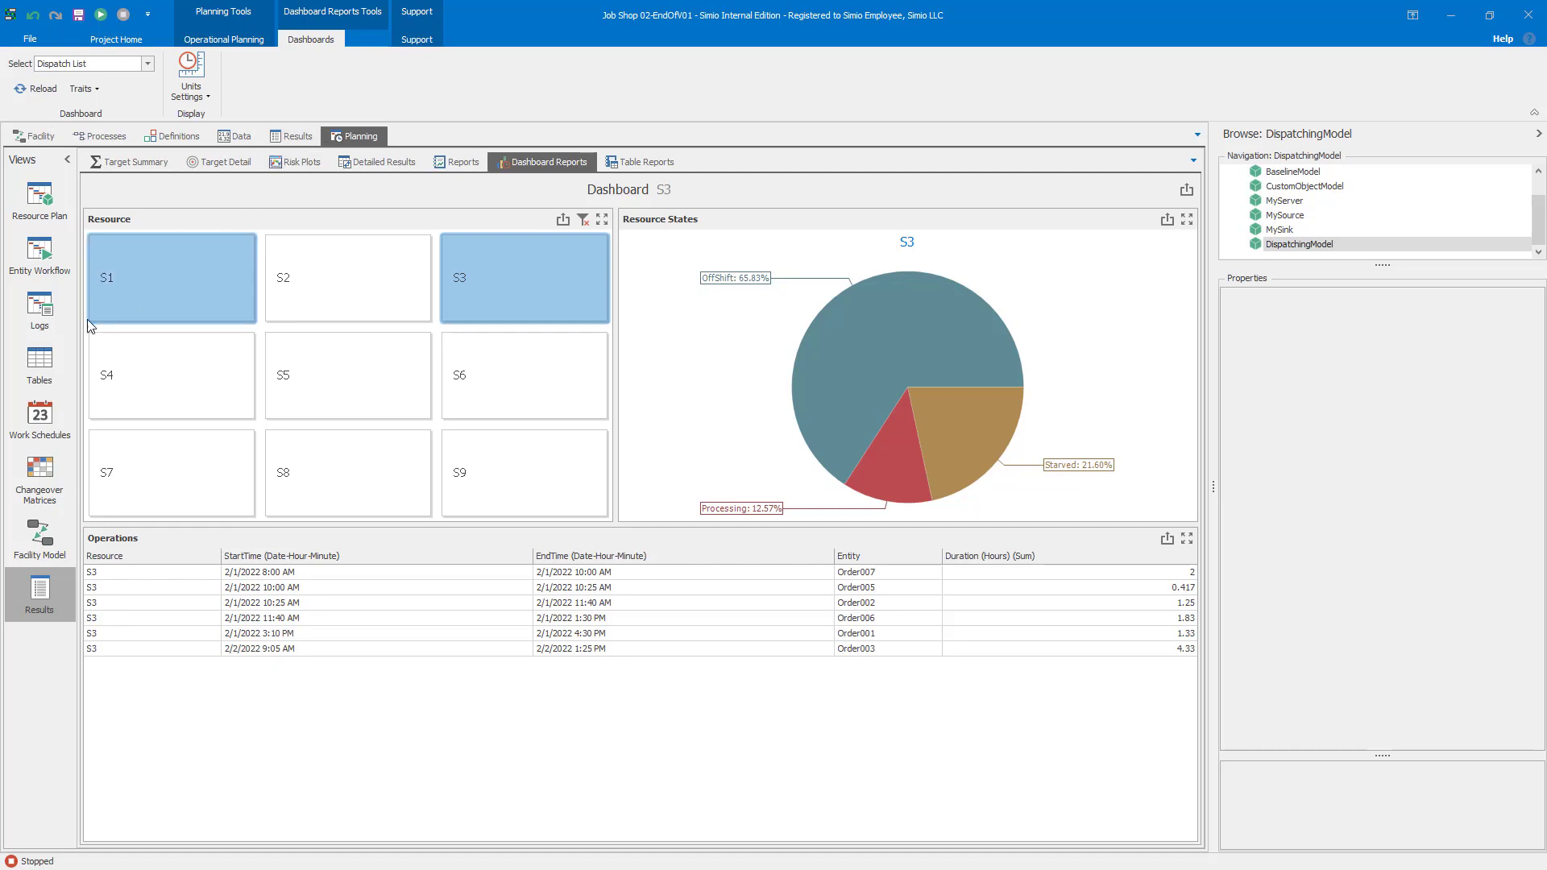
# Step: Recheck the planning work schedules, enlarge the project library list in the facility view and inspect server S1's properties
pyautogui.click(50, 426)
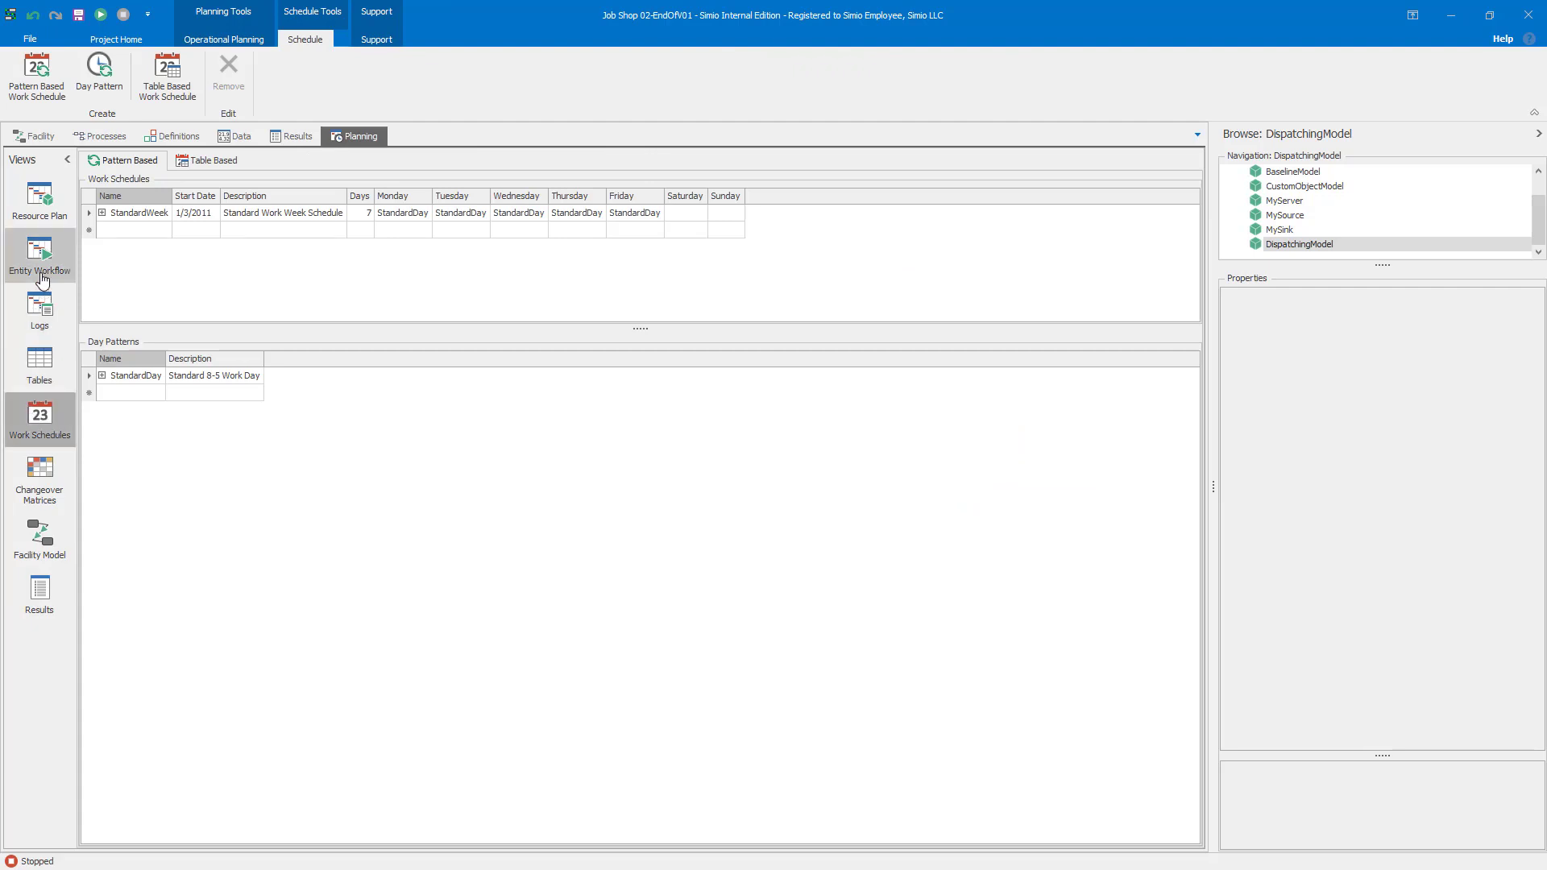
pyautogui.click(34, 227)
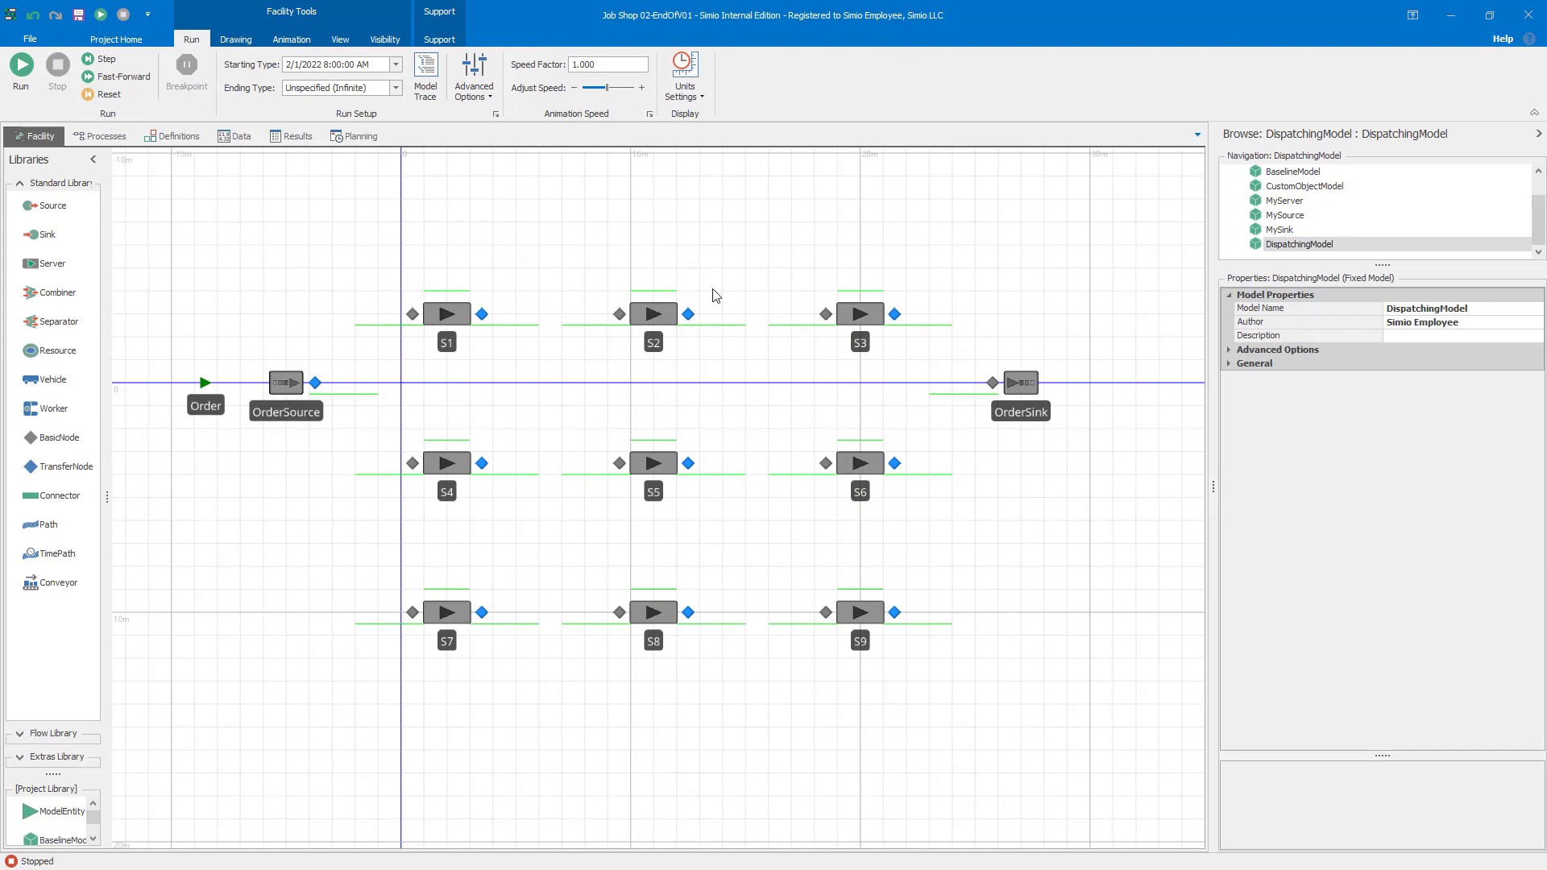
pyautogui.moveTo(55, 774); pyautogui.dragTo(83, 645)
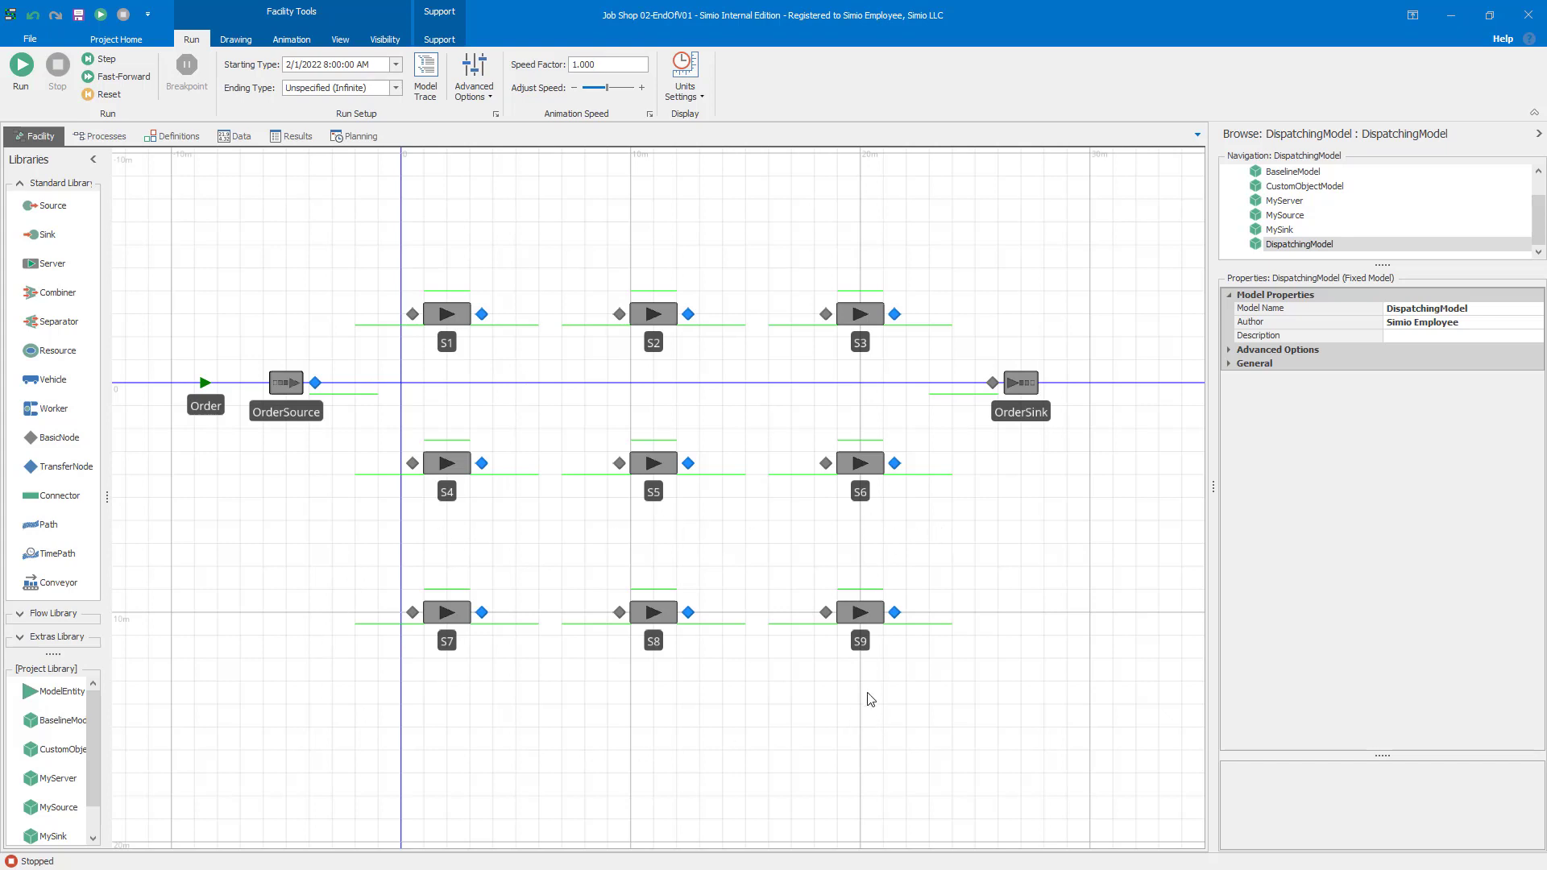
pyautogui.click(453, 320)
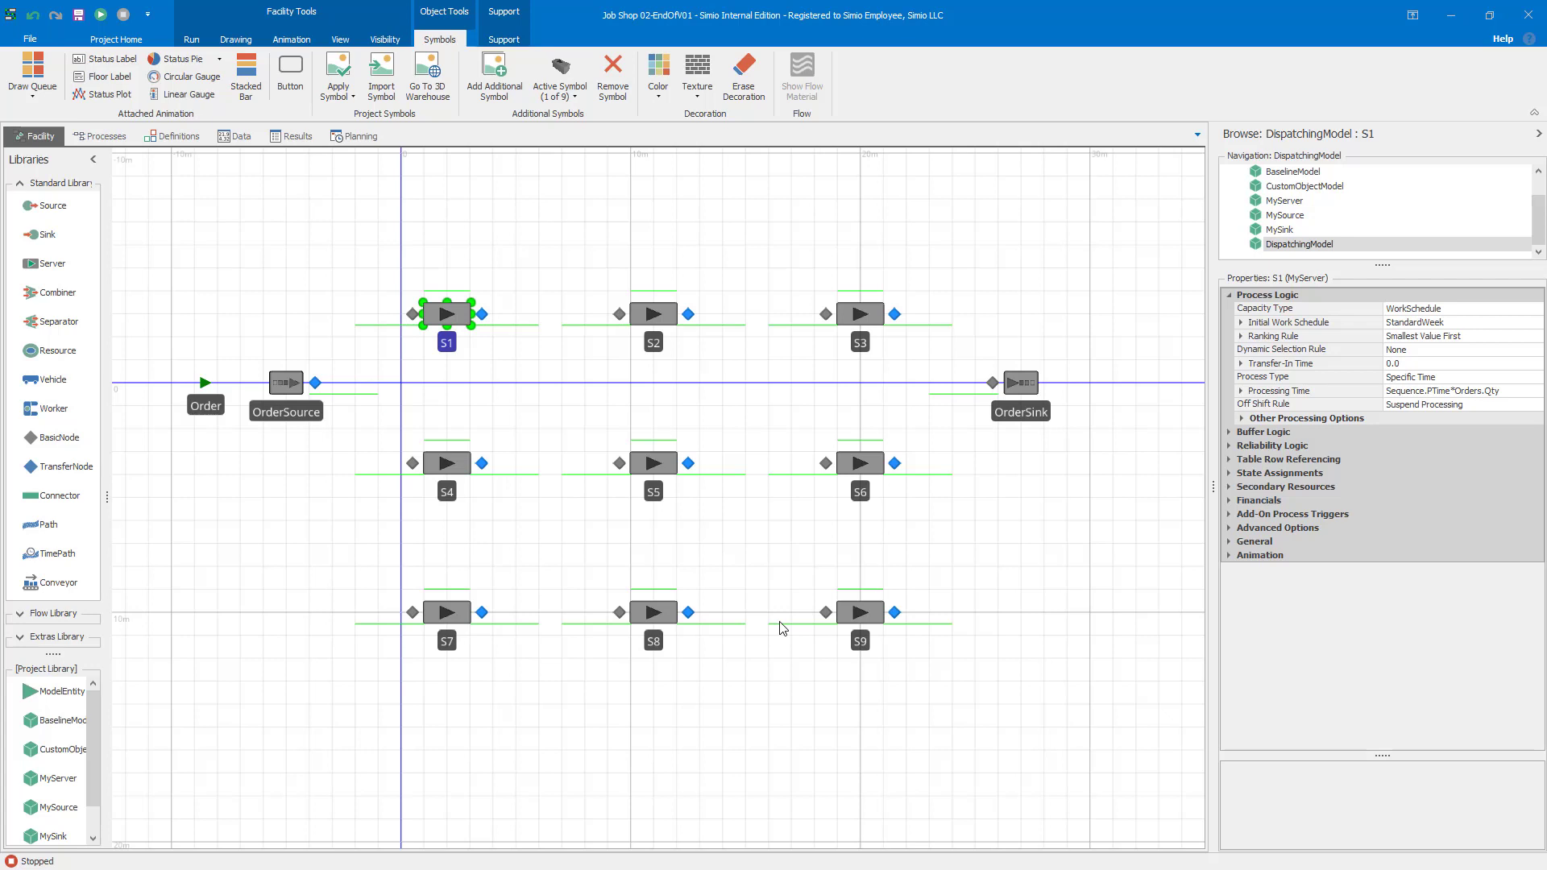
# Step: Set the Capacity Type of servers S7, S8 and S9 to Fixed
pyautogui.click(457, 614)
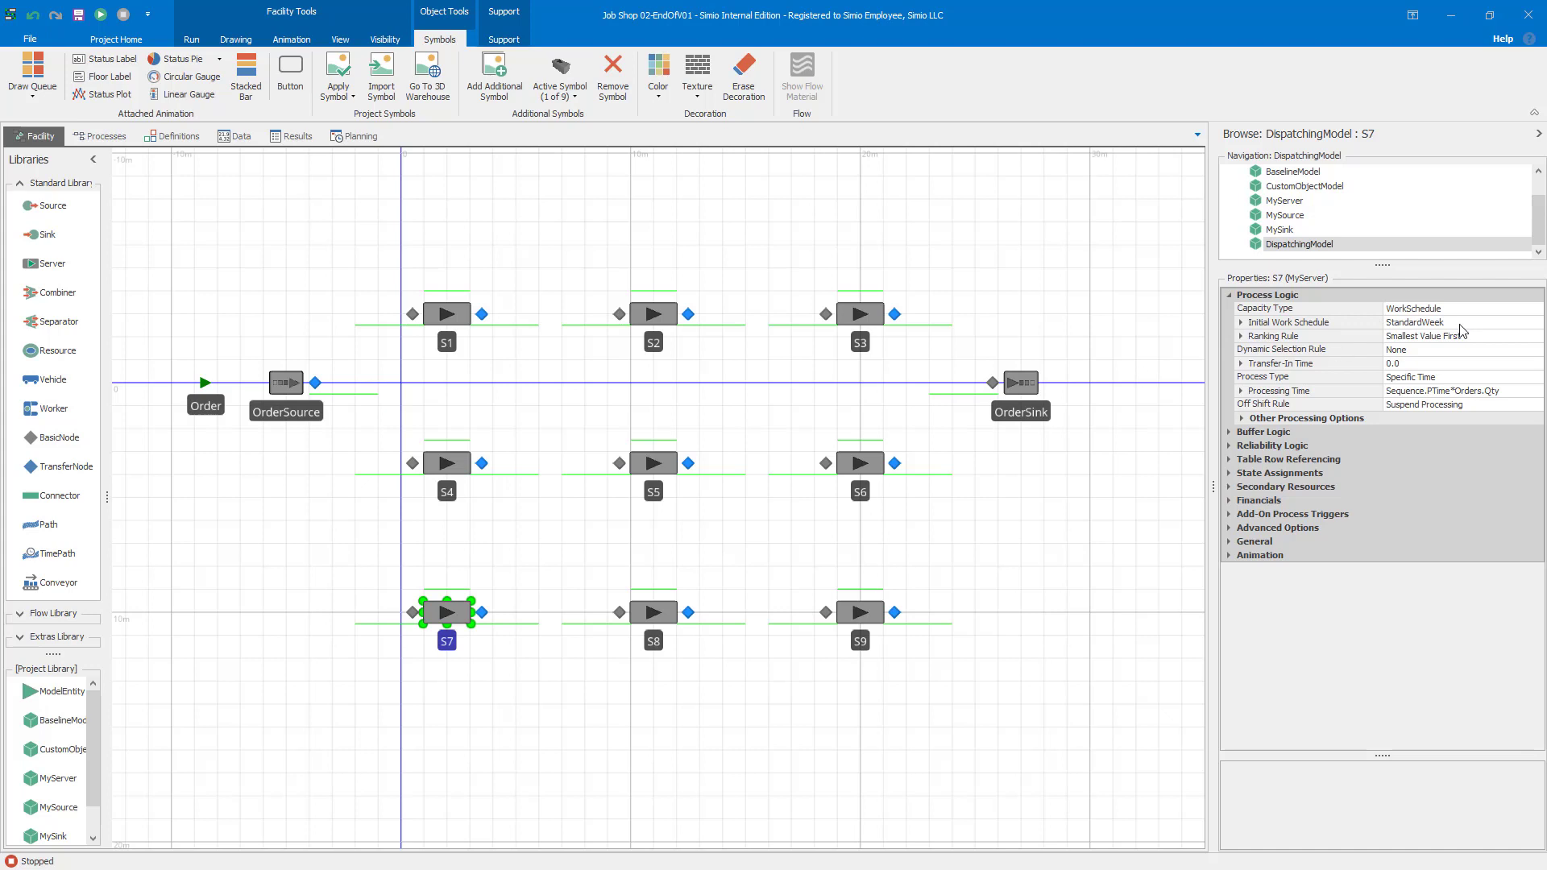
pyautogui.click(1505, 309)
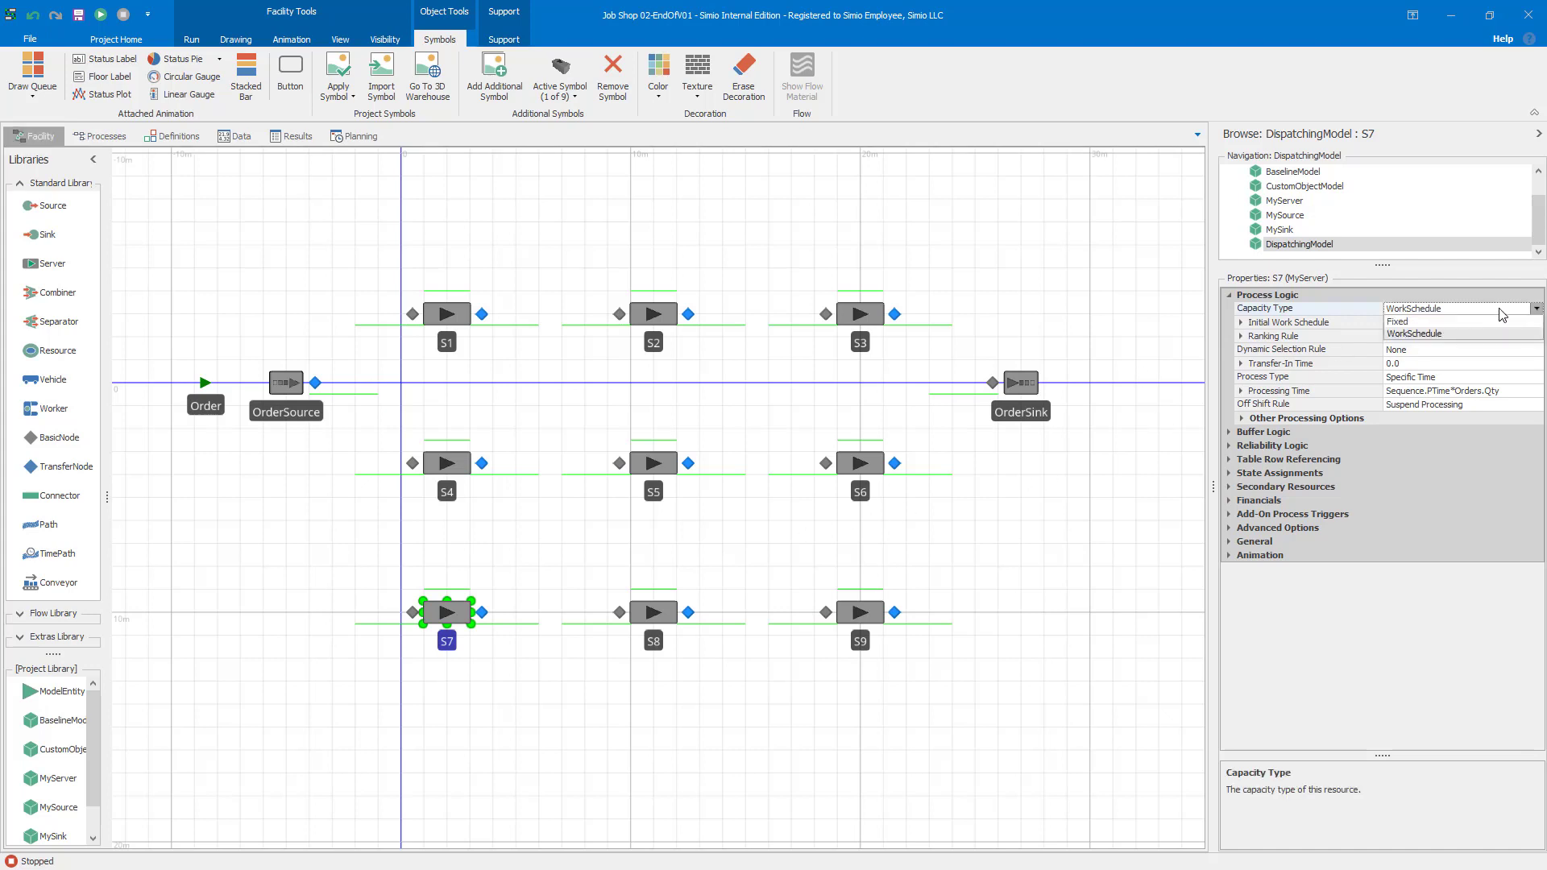
pyautogui.click(1438, 341)
pyautogui.click(668, 616)
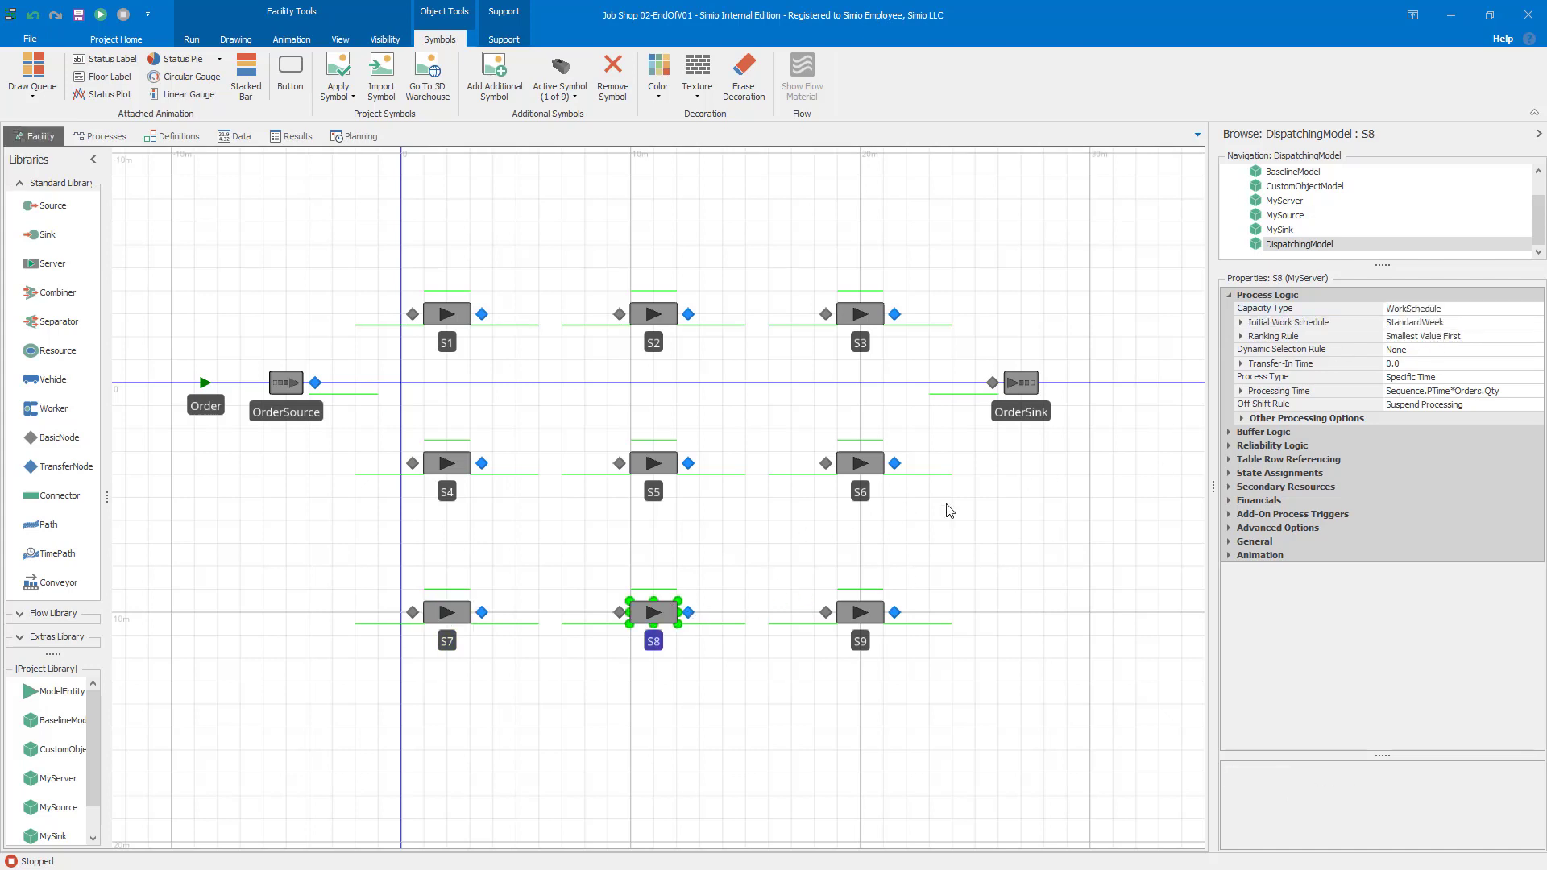
pyautogui.click(1473, 317)
pyautogui.click(1416, 332)
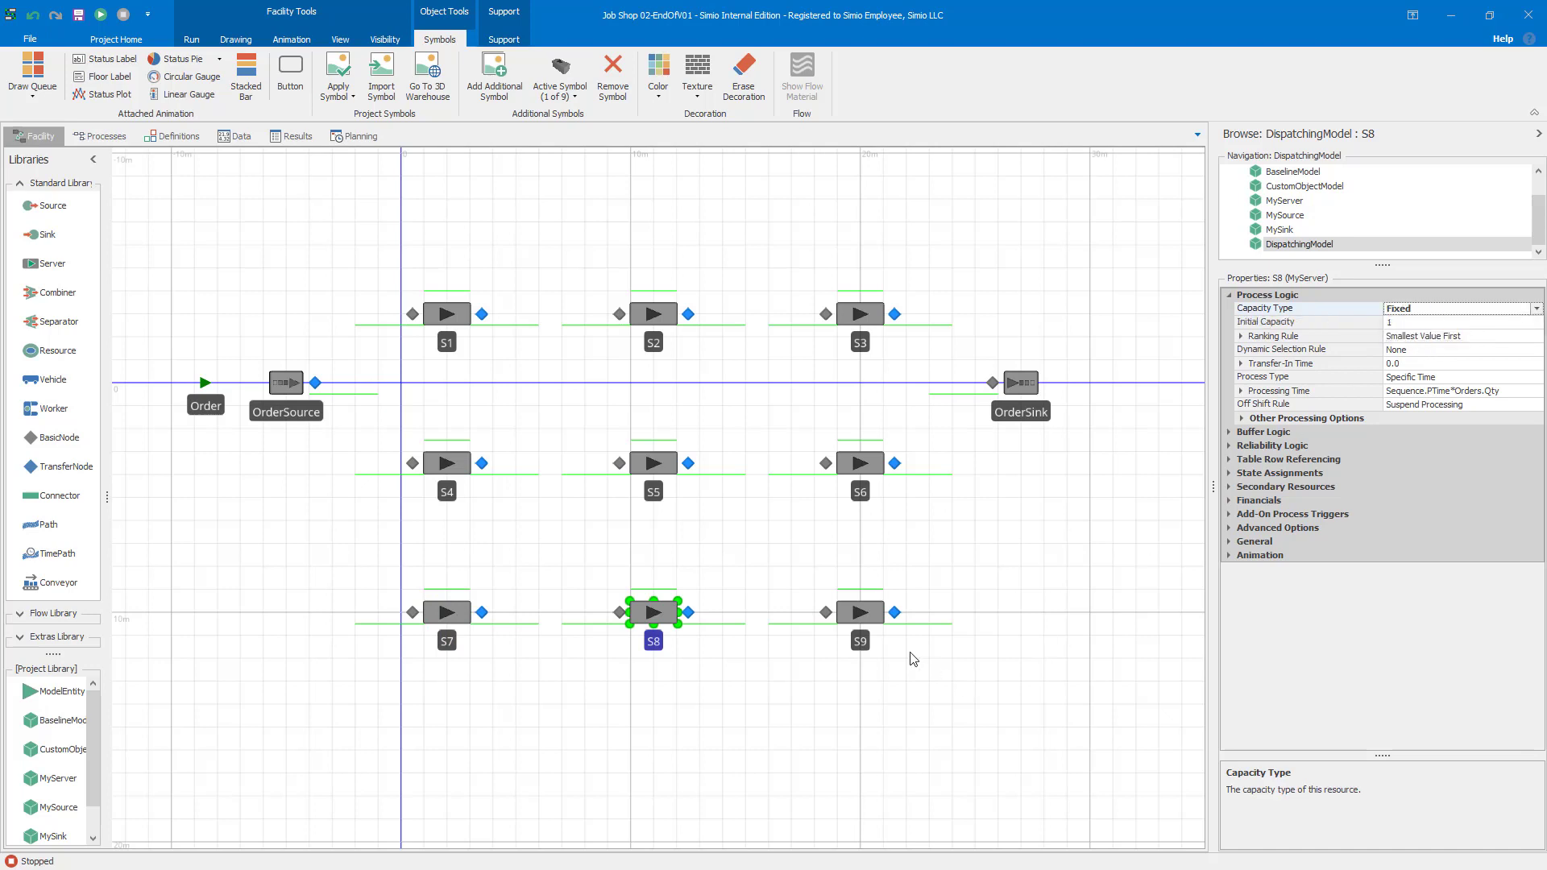
pyautogui.click(861, 617)
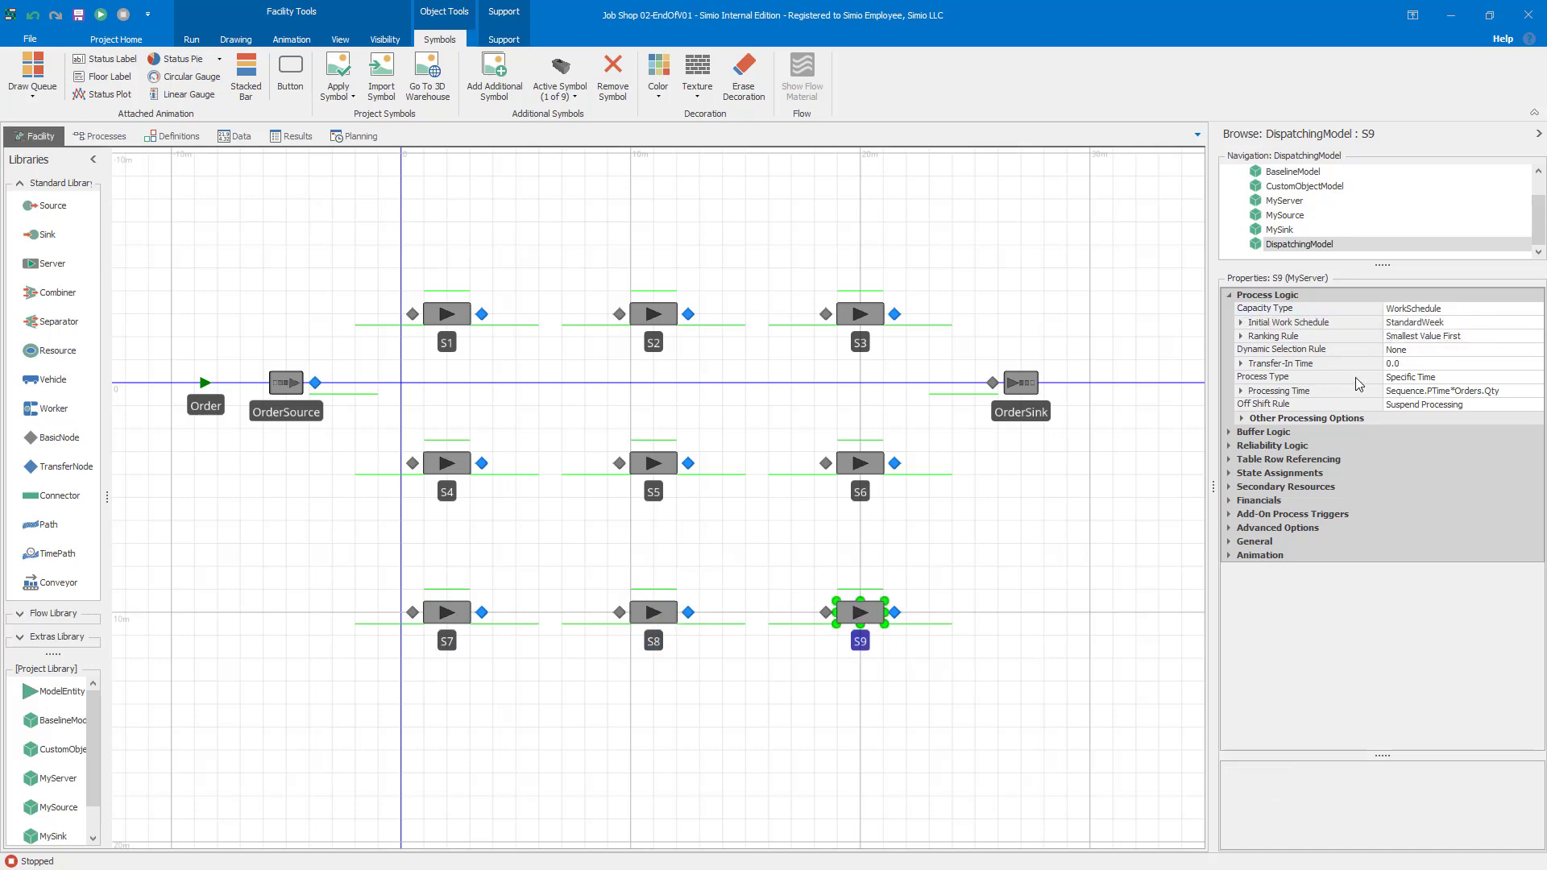
pyautogui.click(1423, 312)
pyautogui.click(1419, 324)
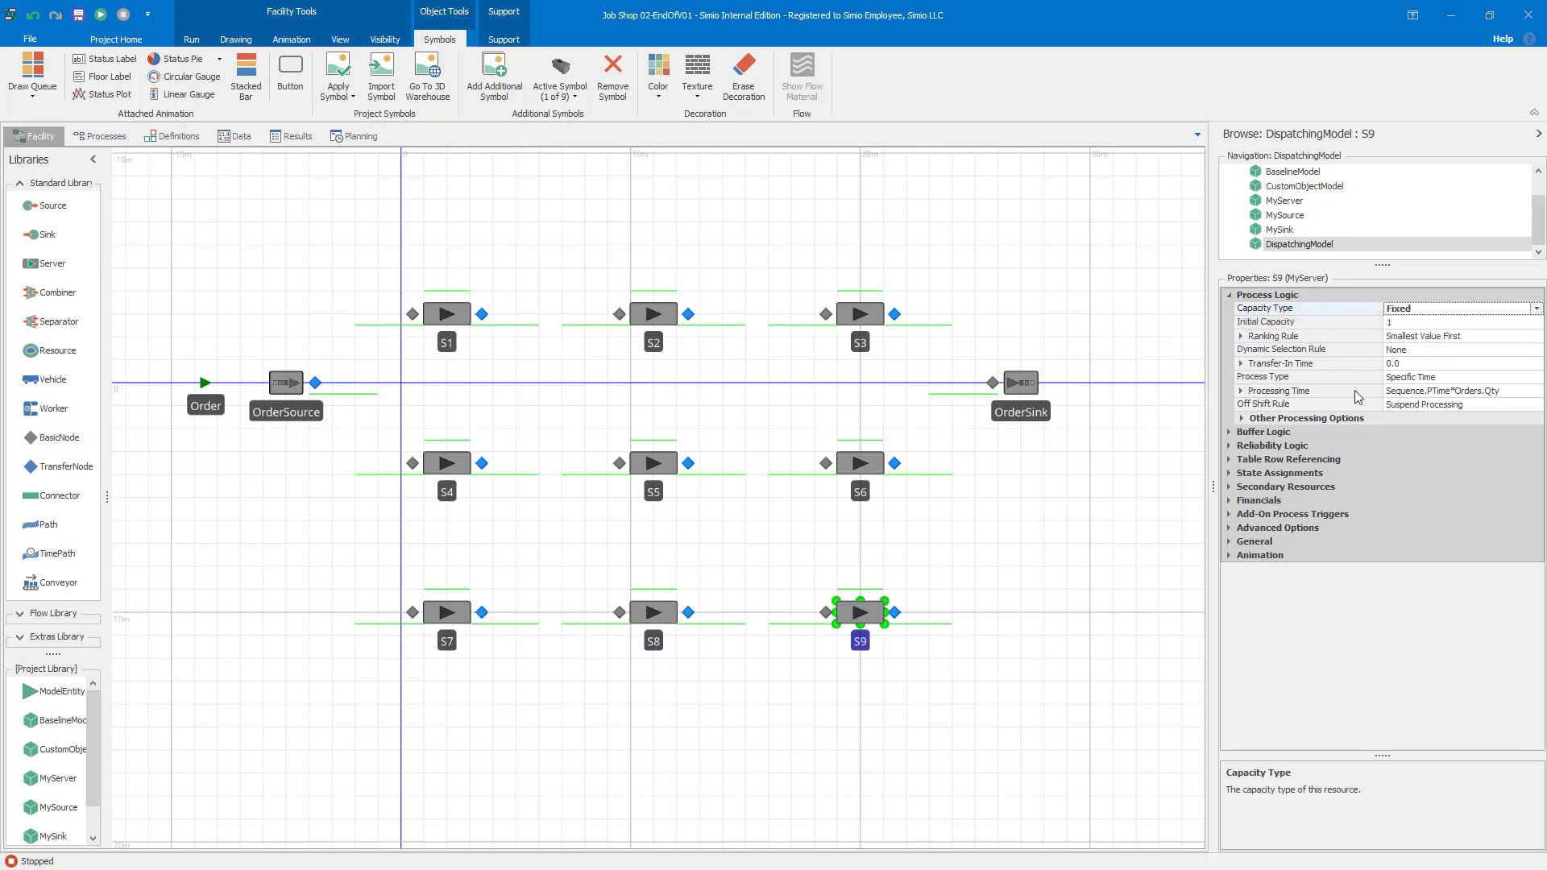
pyautogui.click(958, 673)
pyautogui.click(442, 616)
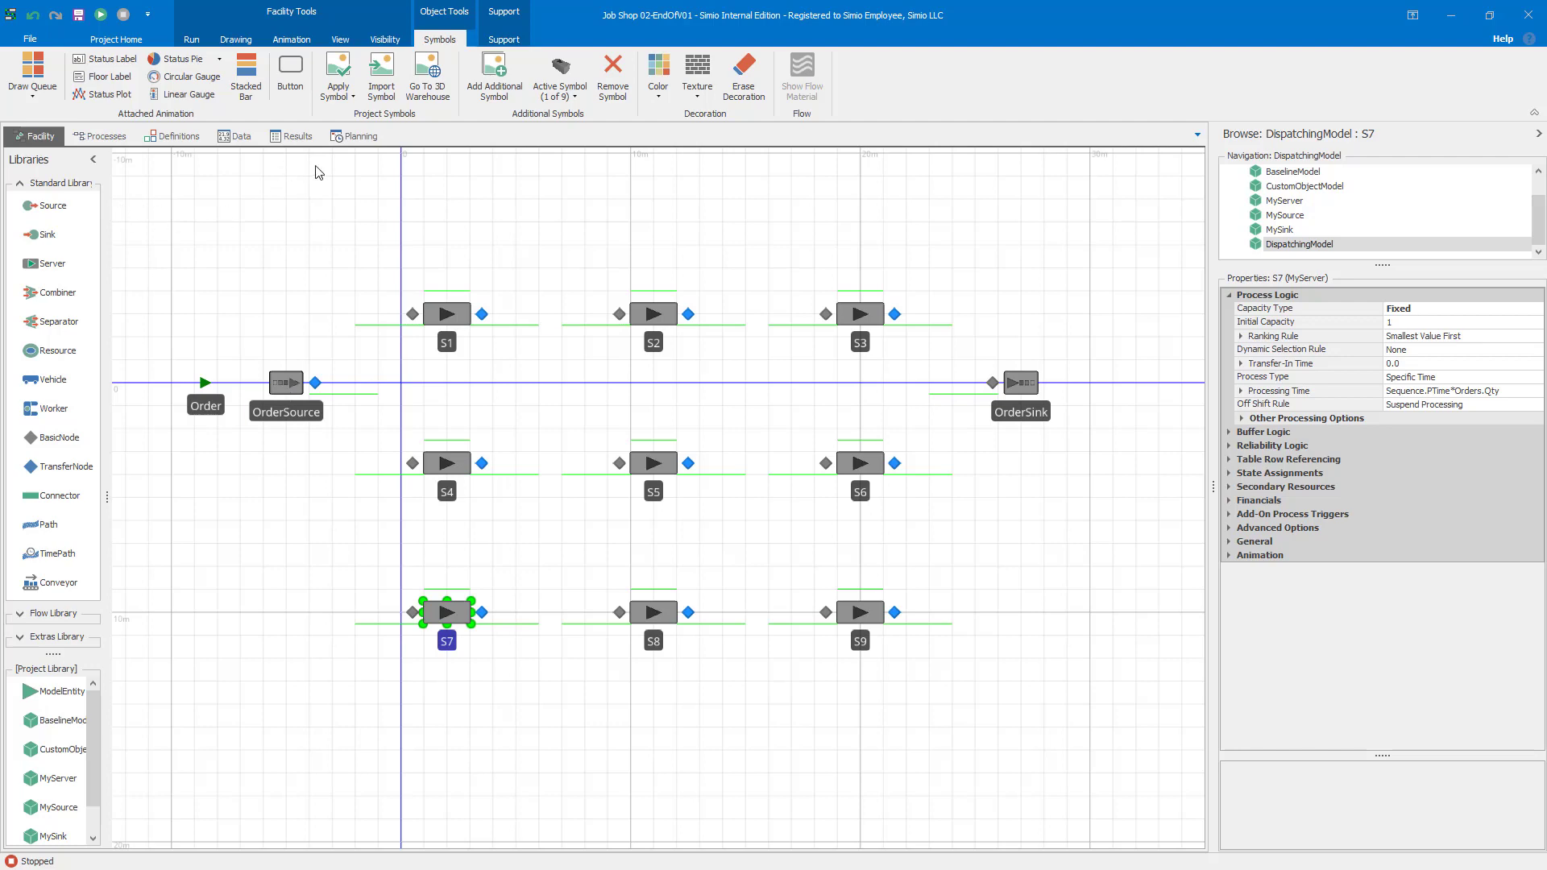
# Step: Re-create the operational plan with fixed capacity on servers S7, S8 and S9
pyautogui.click(348, 136)
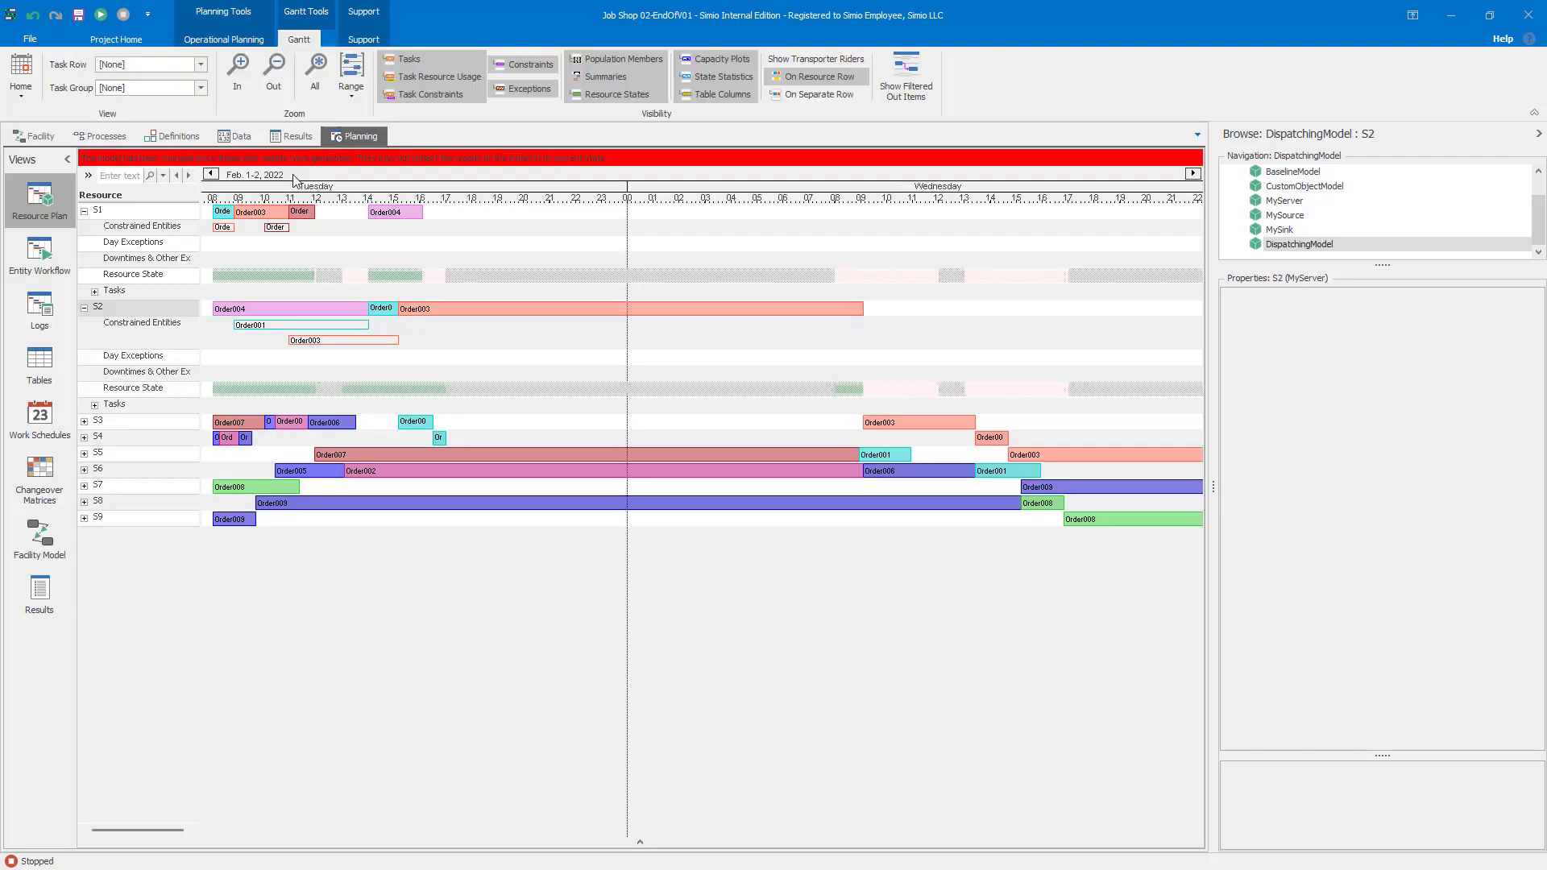
pyautogui.click(223, 40)
pyautogui.click(24, 76)
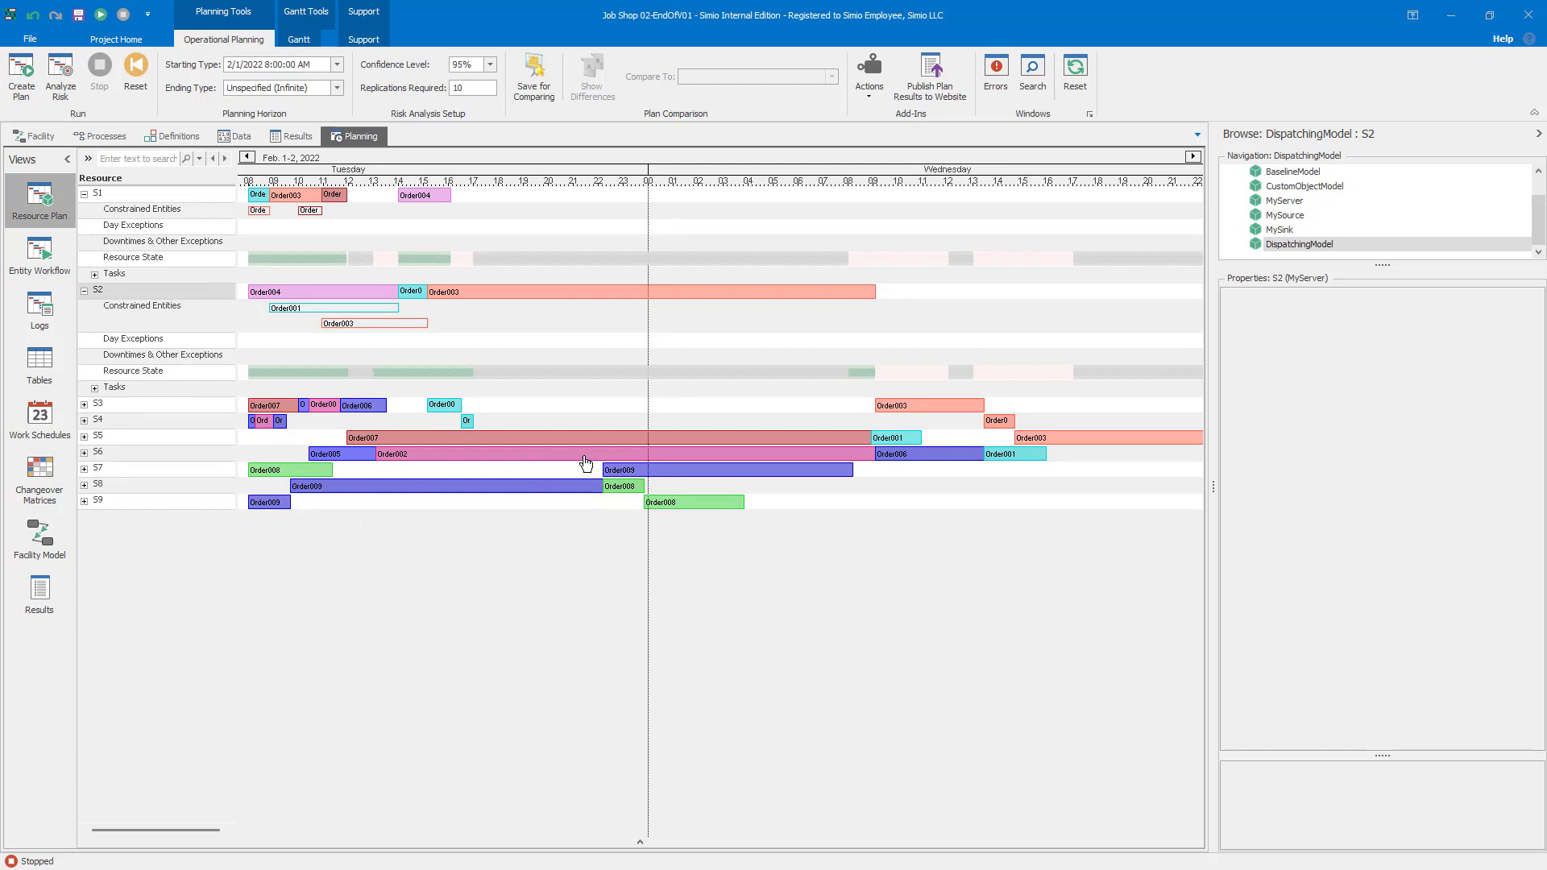
# Step: Expand servers S7 and S8 in the resource plan and inspect S8's processing state
pyautogui.click(85, 470)
pyautogui.click(84, 535)
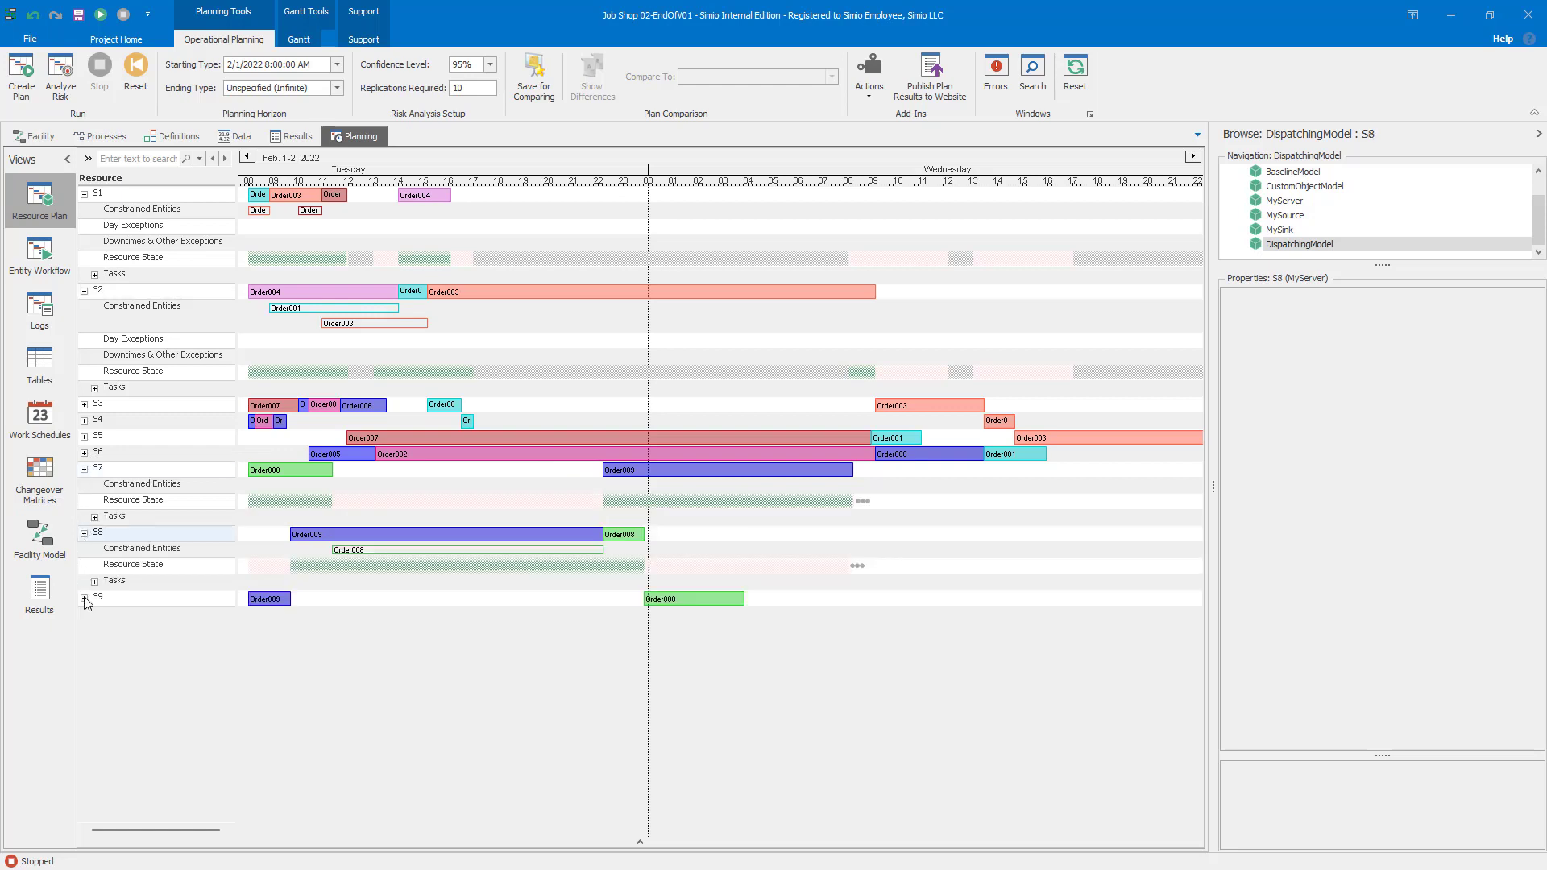
pyautogui.click(89, 601)
pyautogui.moveTo(392, 575)
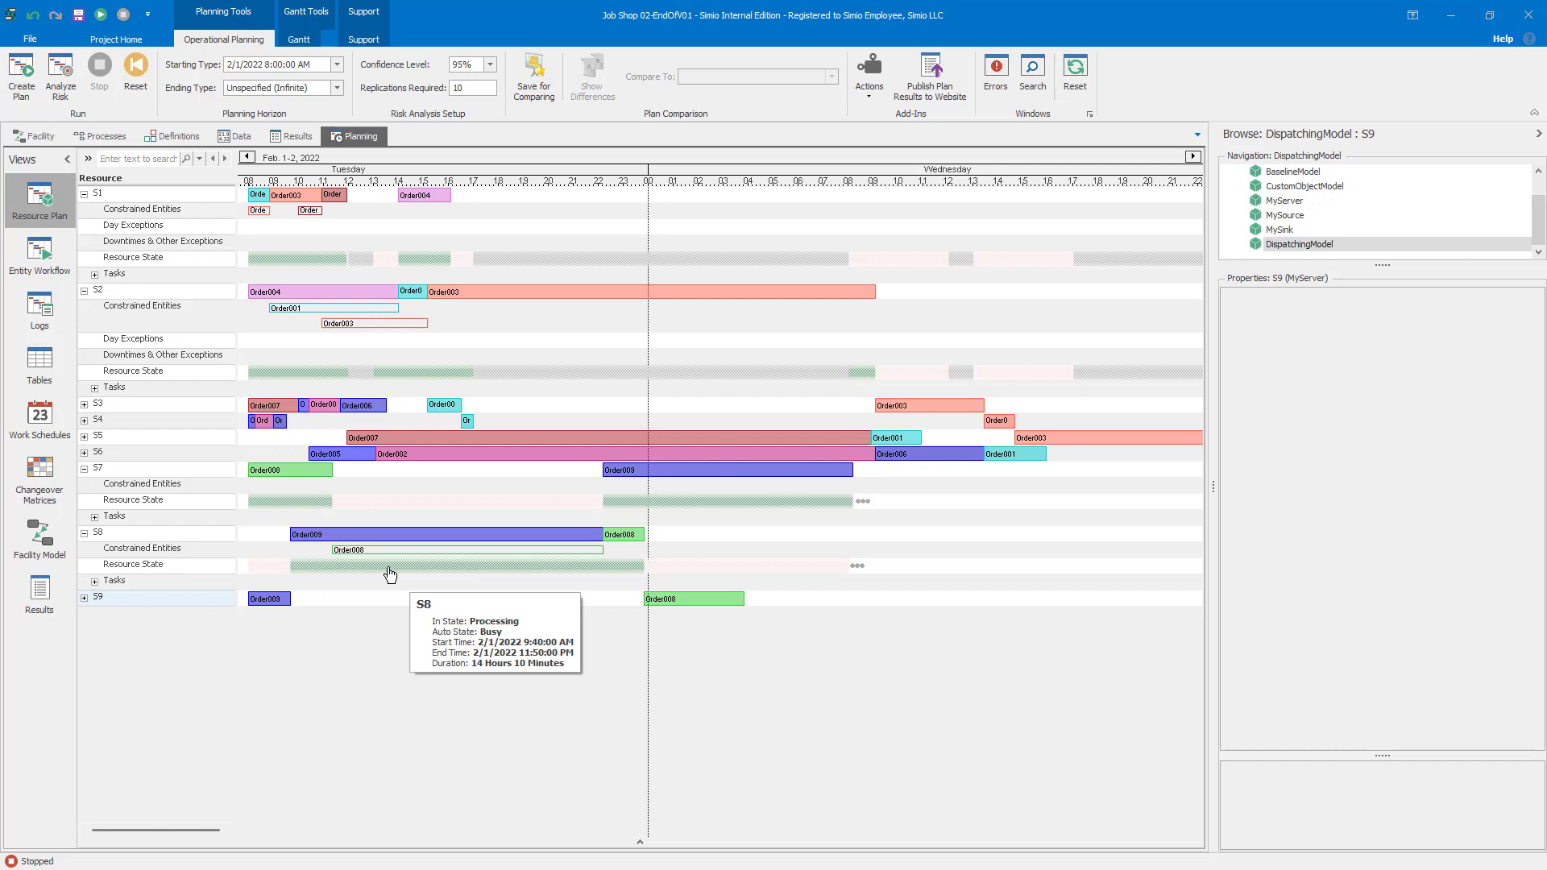
# Step: Create a new object named MyMyServer from server S7 in the facility view
pyautogui.click(36, 136)
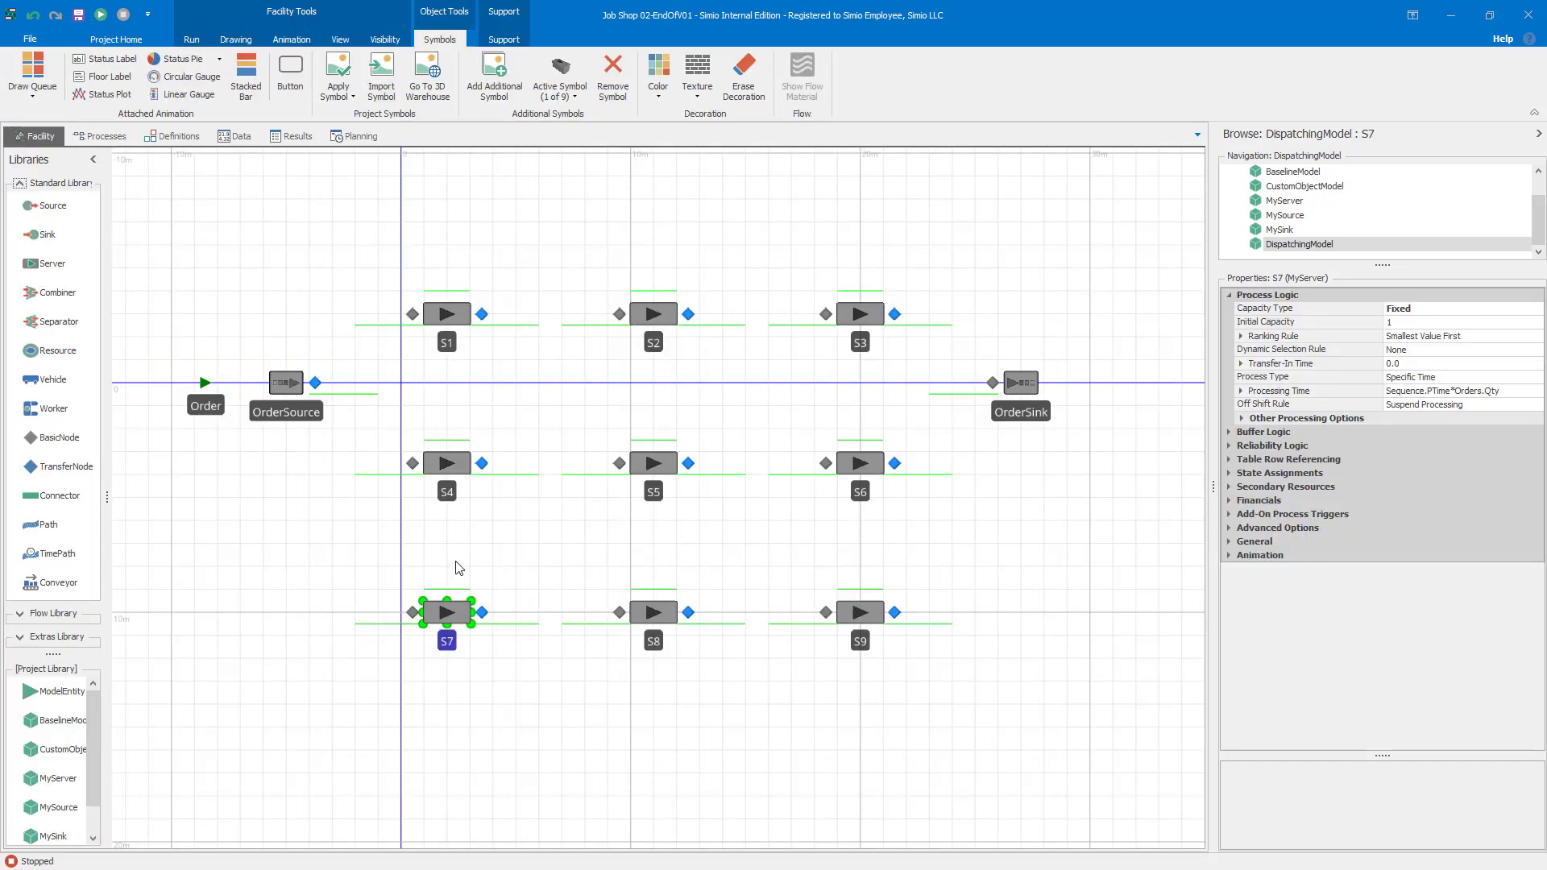
pyautogui.click(478, 558)
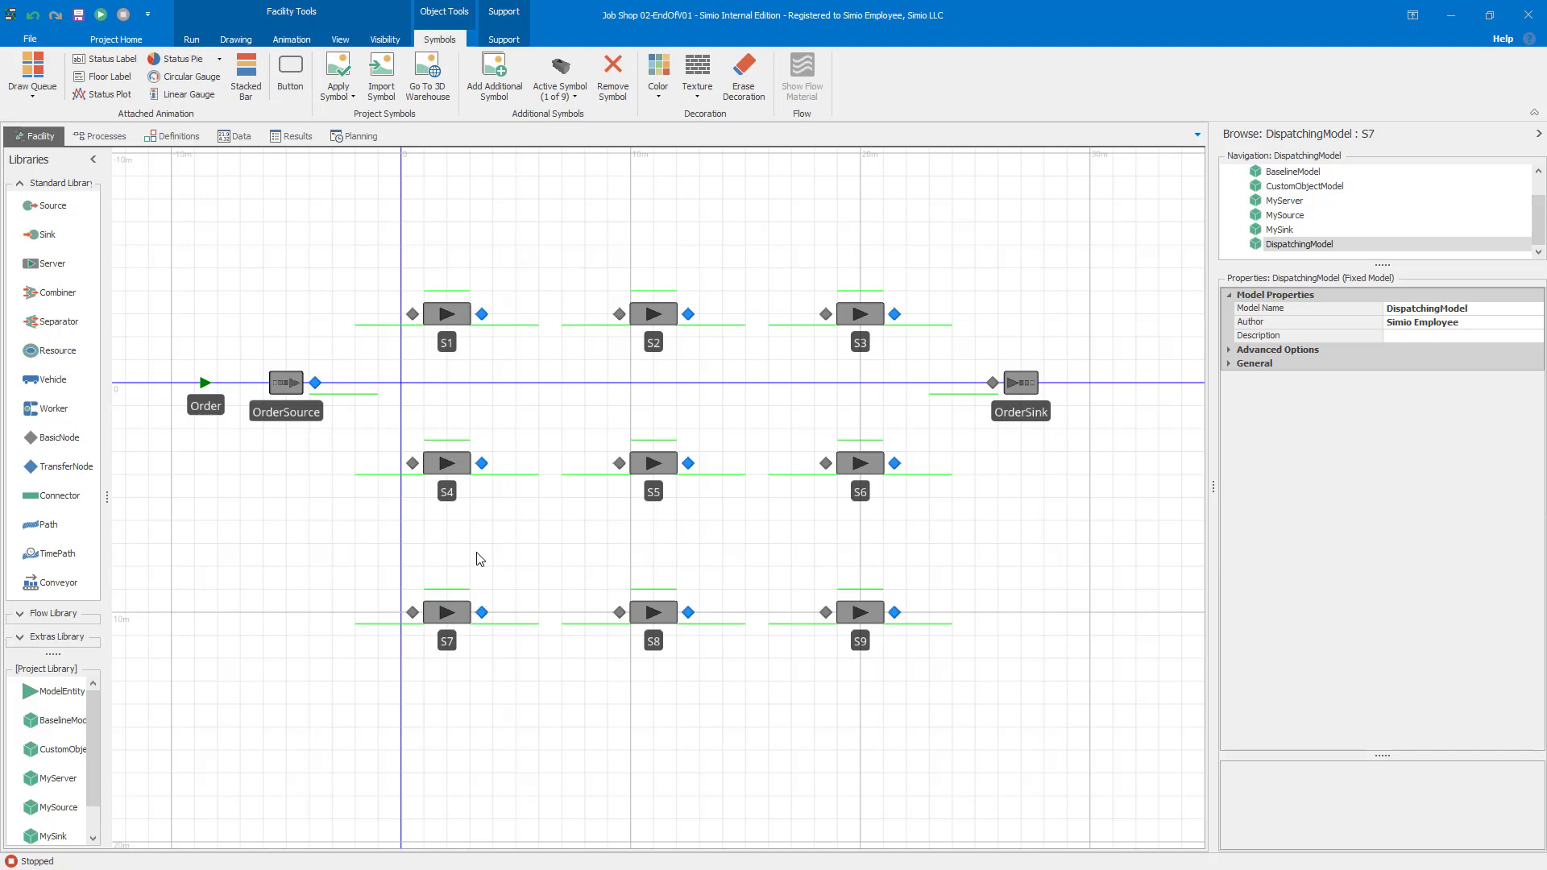
pyautogui.click(447, 617)
pyautogui.rightClick(447, 611)
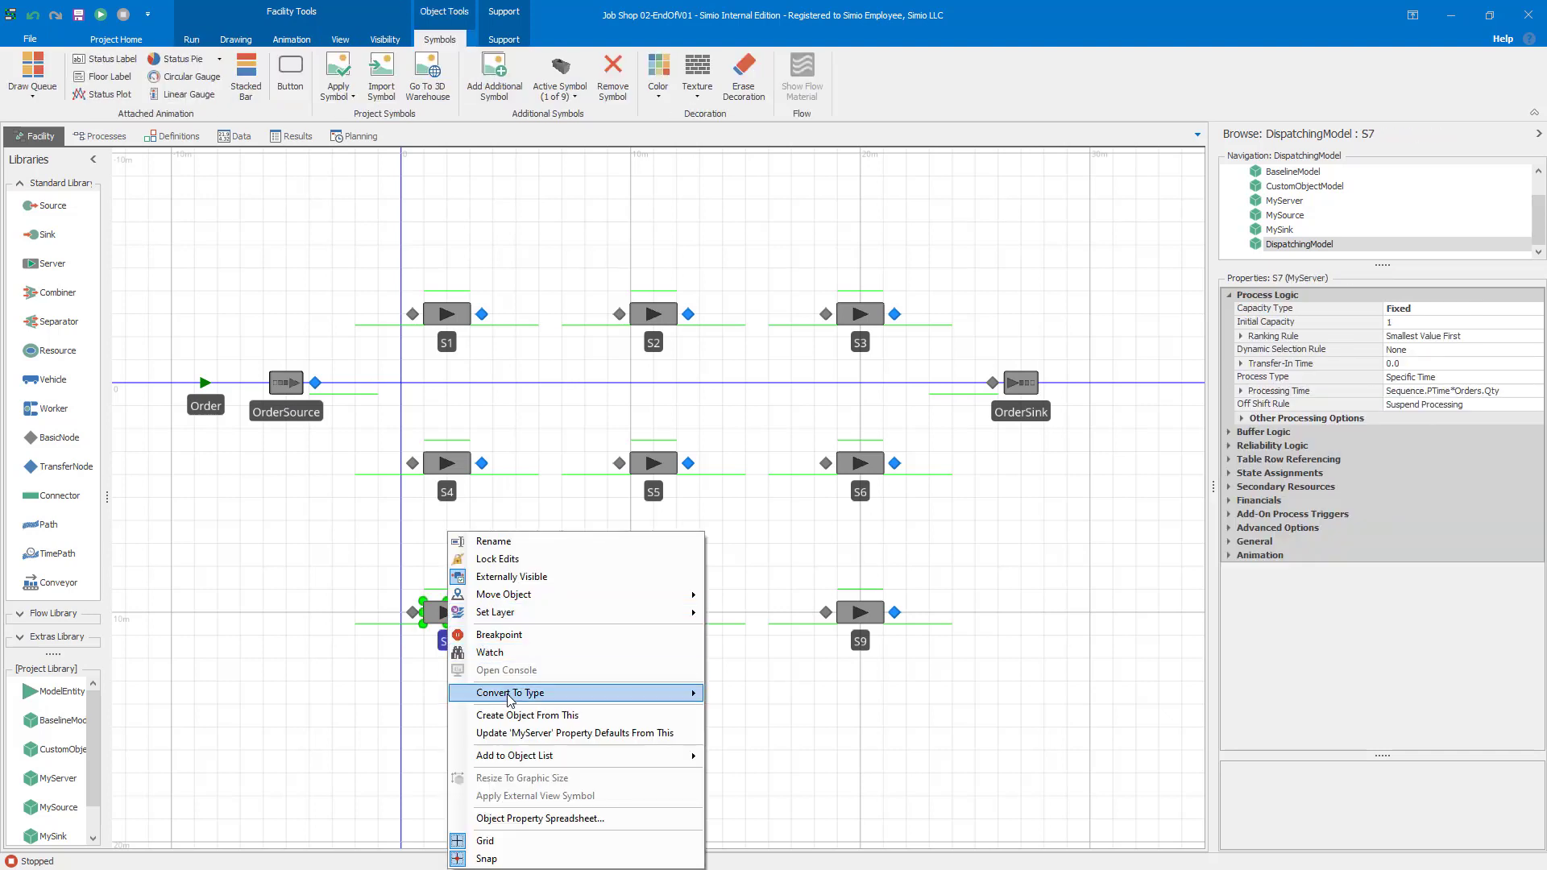
pyautogui.click(514, 716)
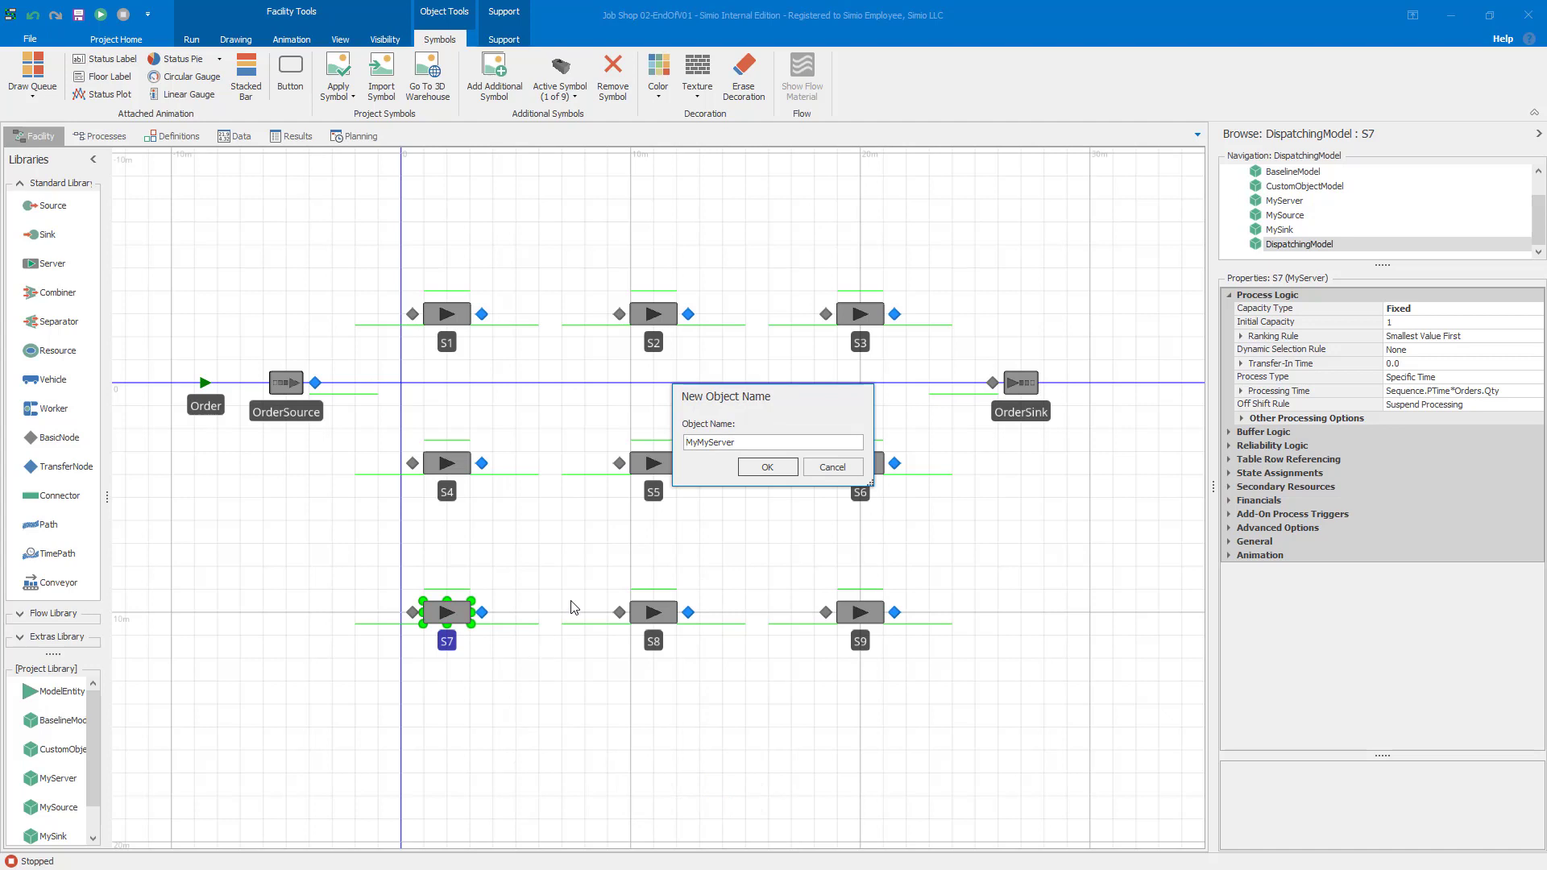
pyautogui.click(754, 468)
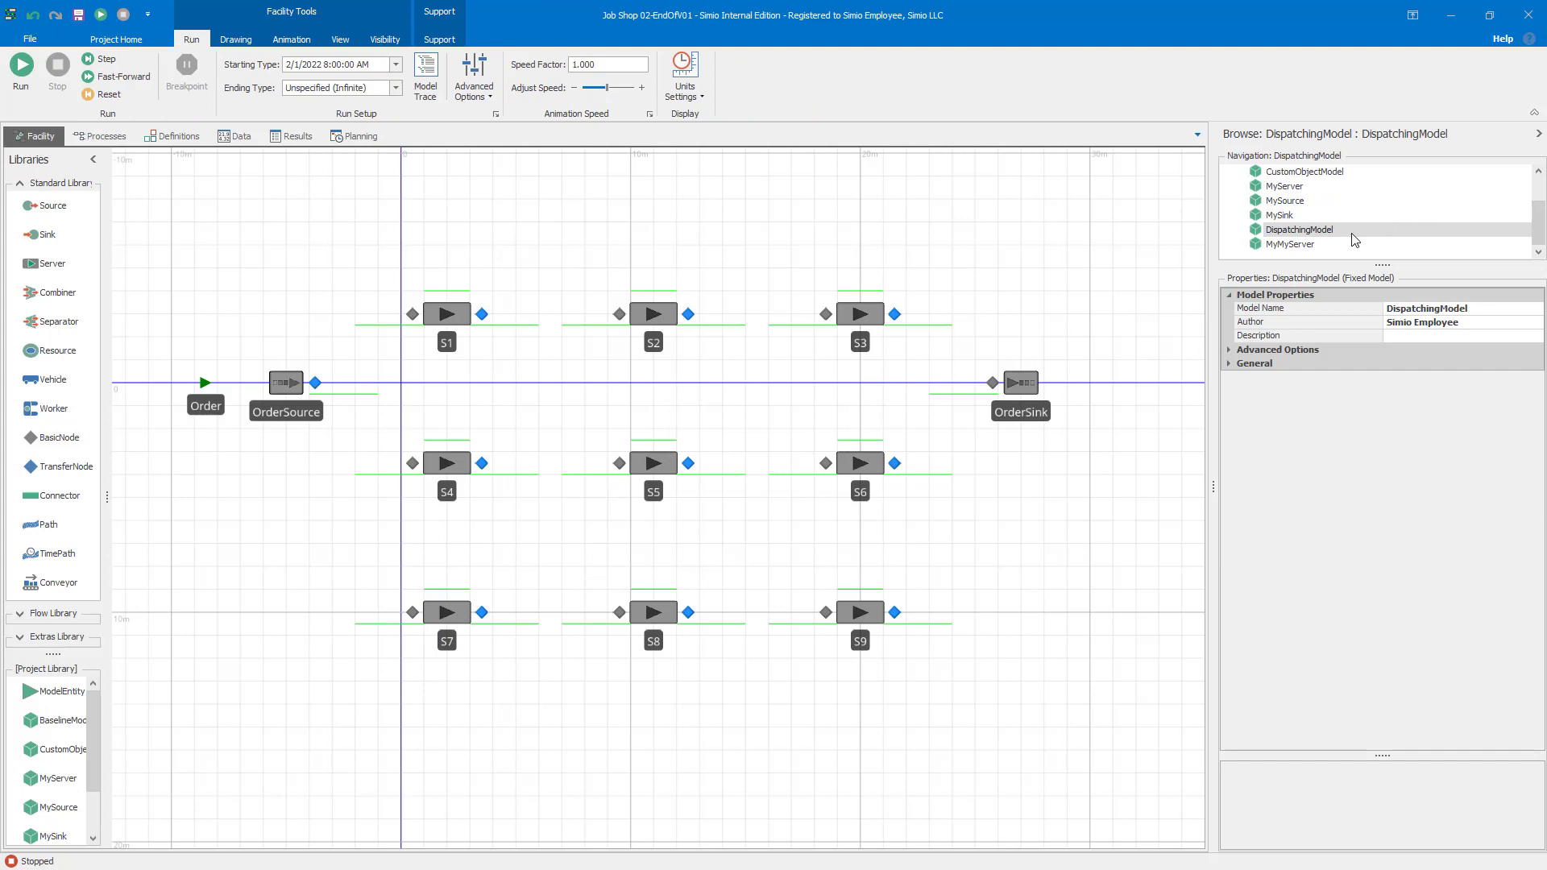
# Step: Look at the MyMyServer model's properties, return to DispatchingModel and check server S7's type and capacity settings
pyautogui.click(1297, 245)
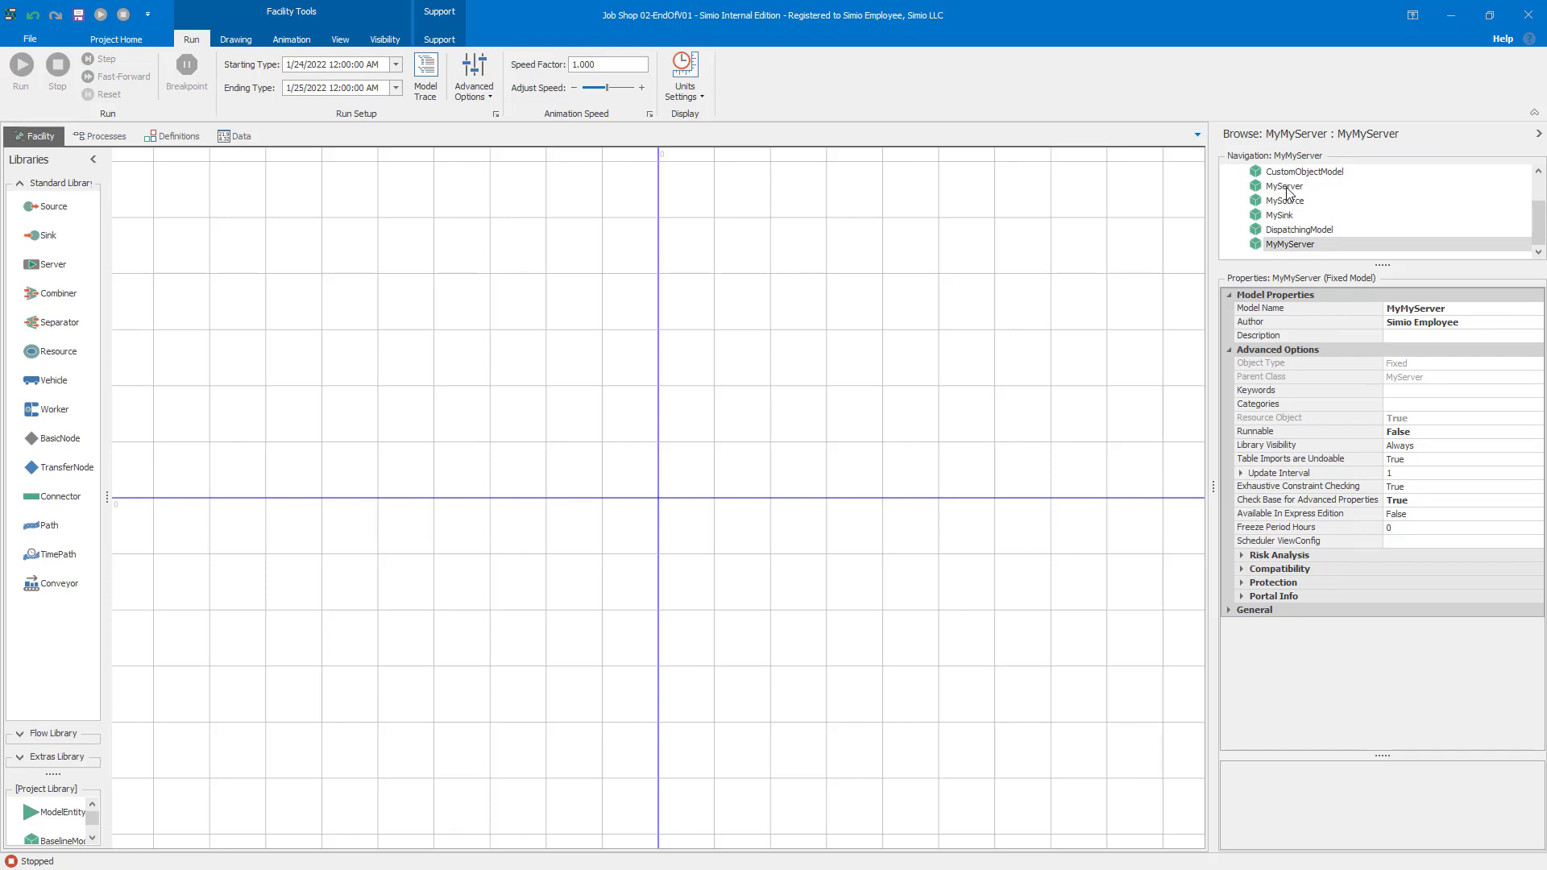
pyautogui.click(1299, 230)
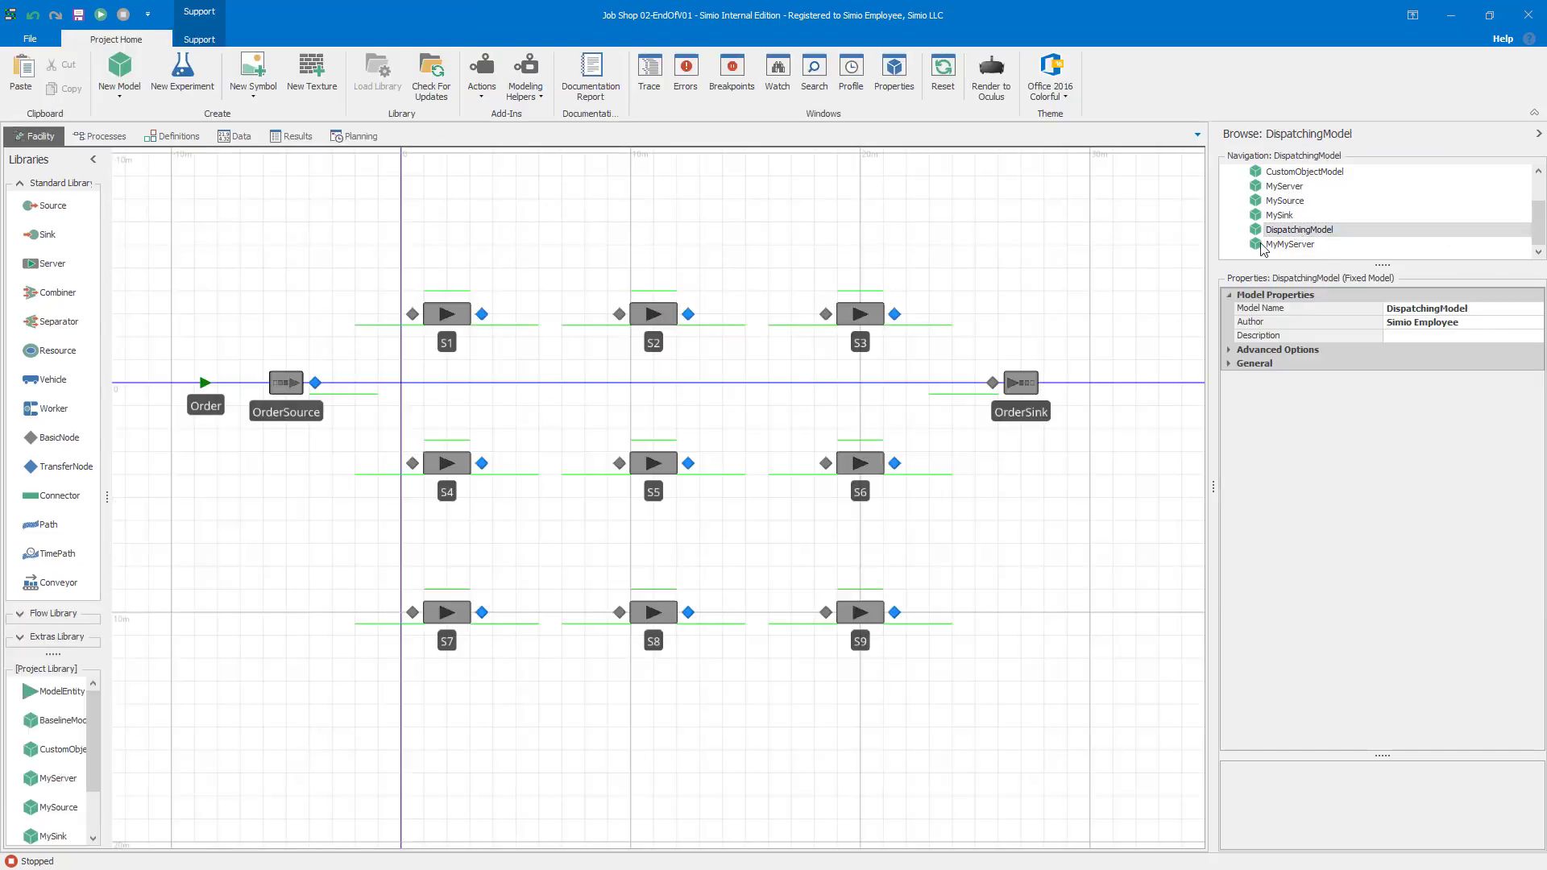
pyautogui.click(455, 614)
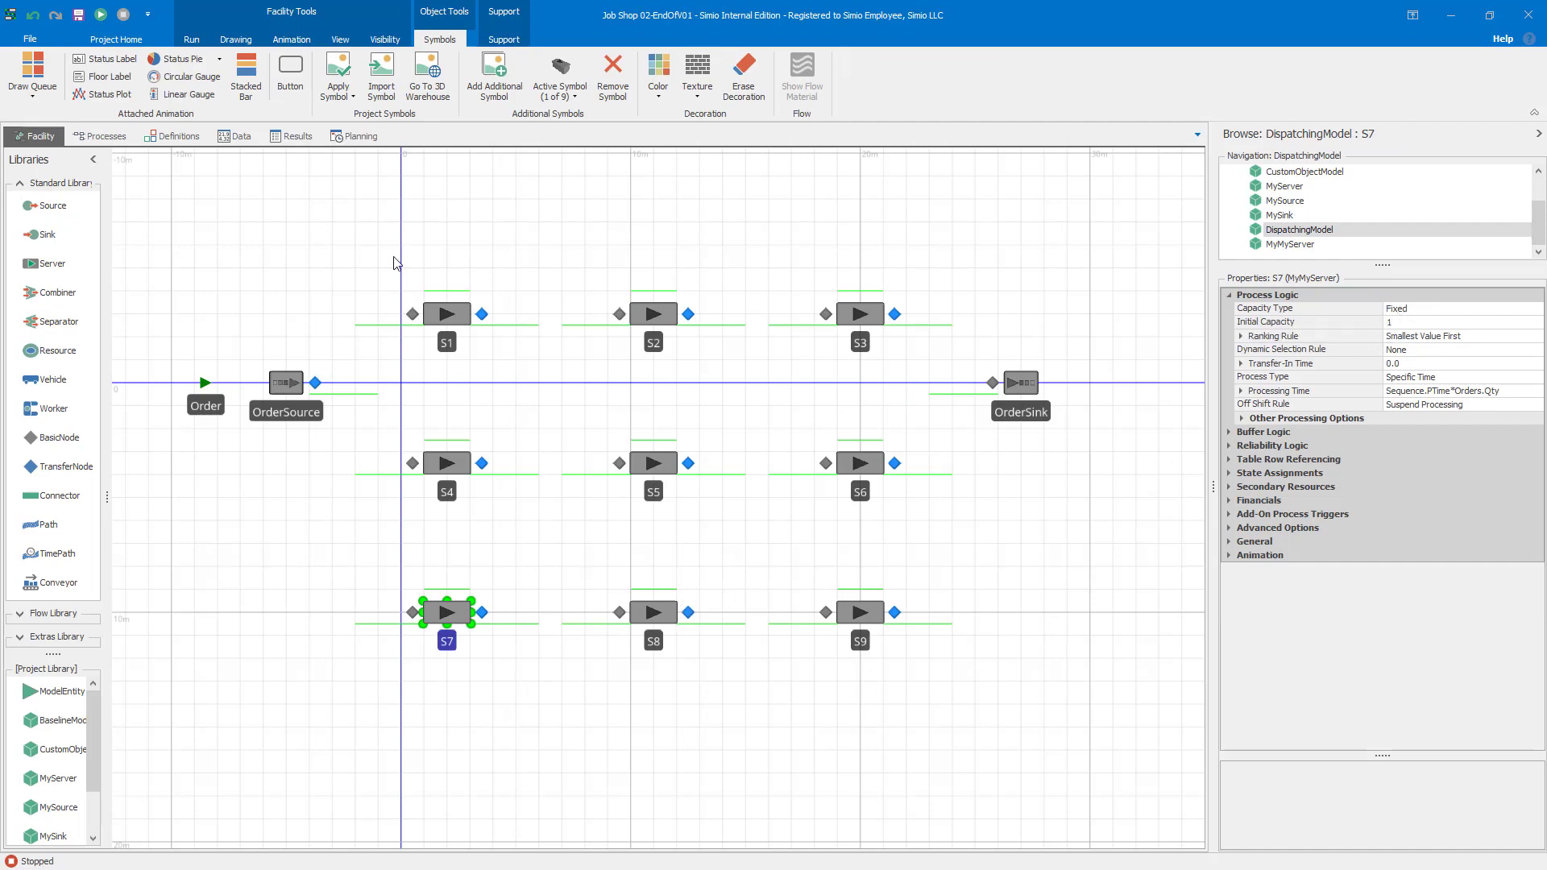
# Step: Set the object type of servers S8 and S9 to MyMyServer in the Resources data table
pyautogui.click(236, 141)
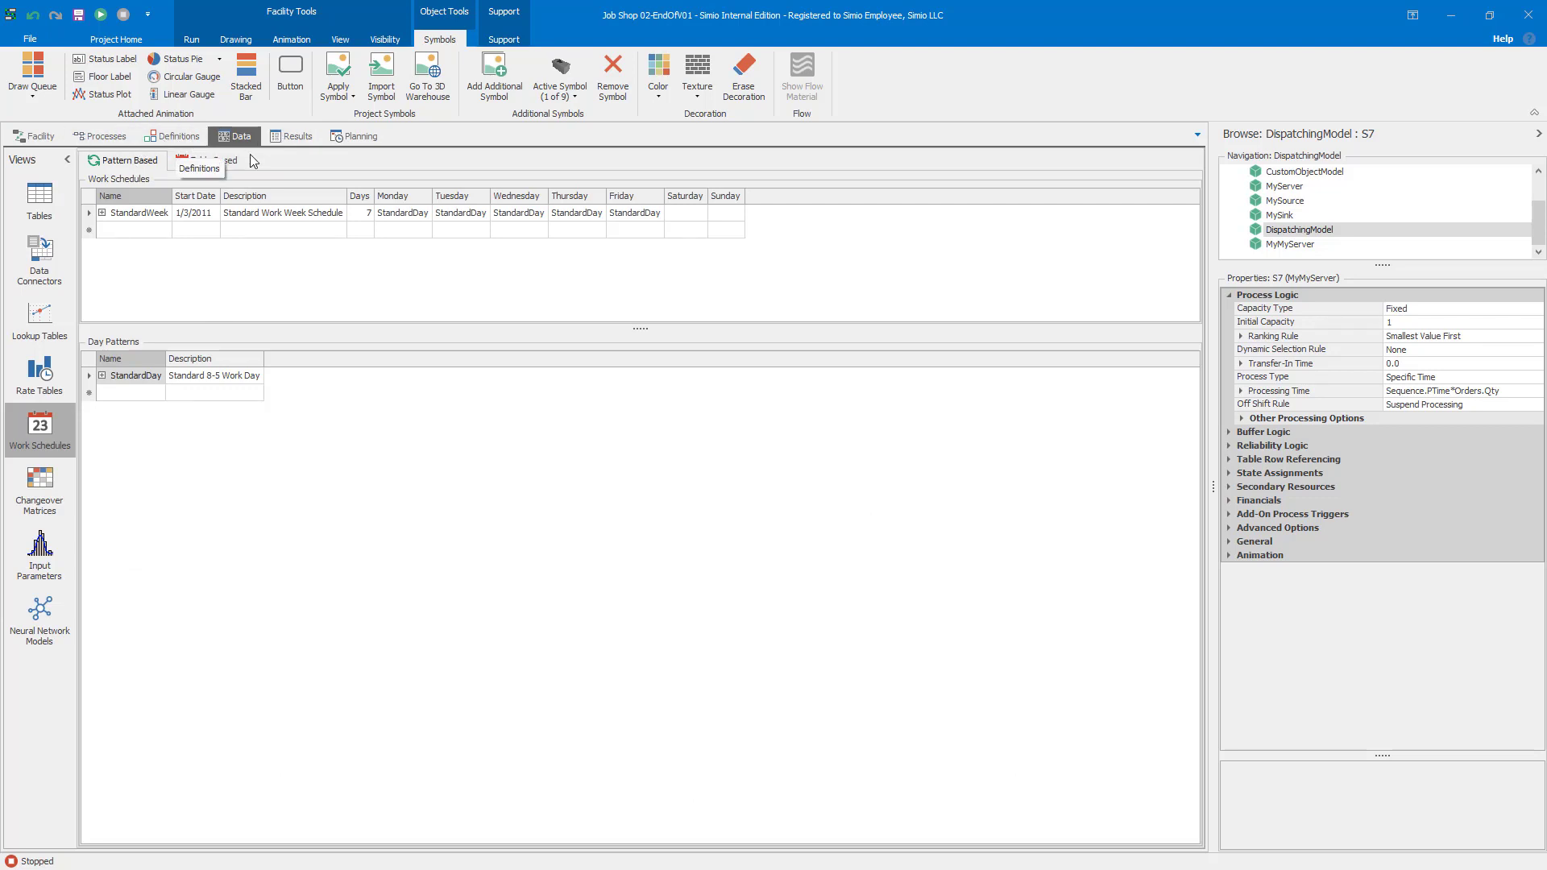
pyautogui.click(39, 201)
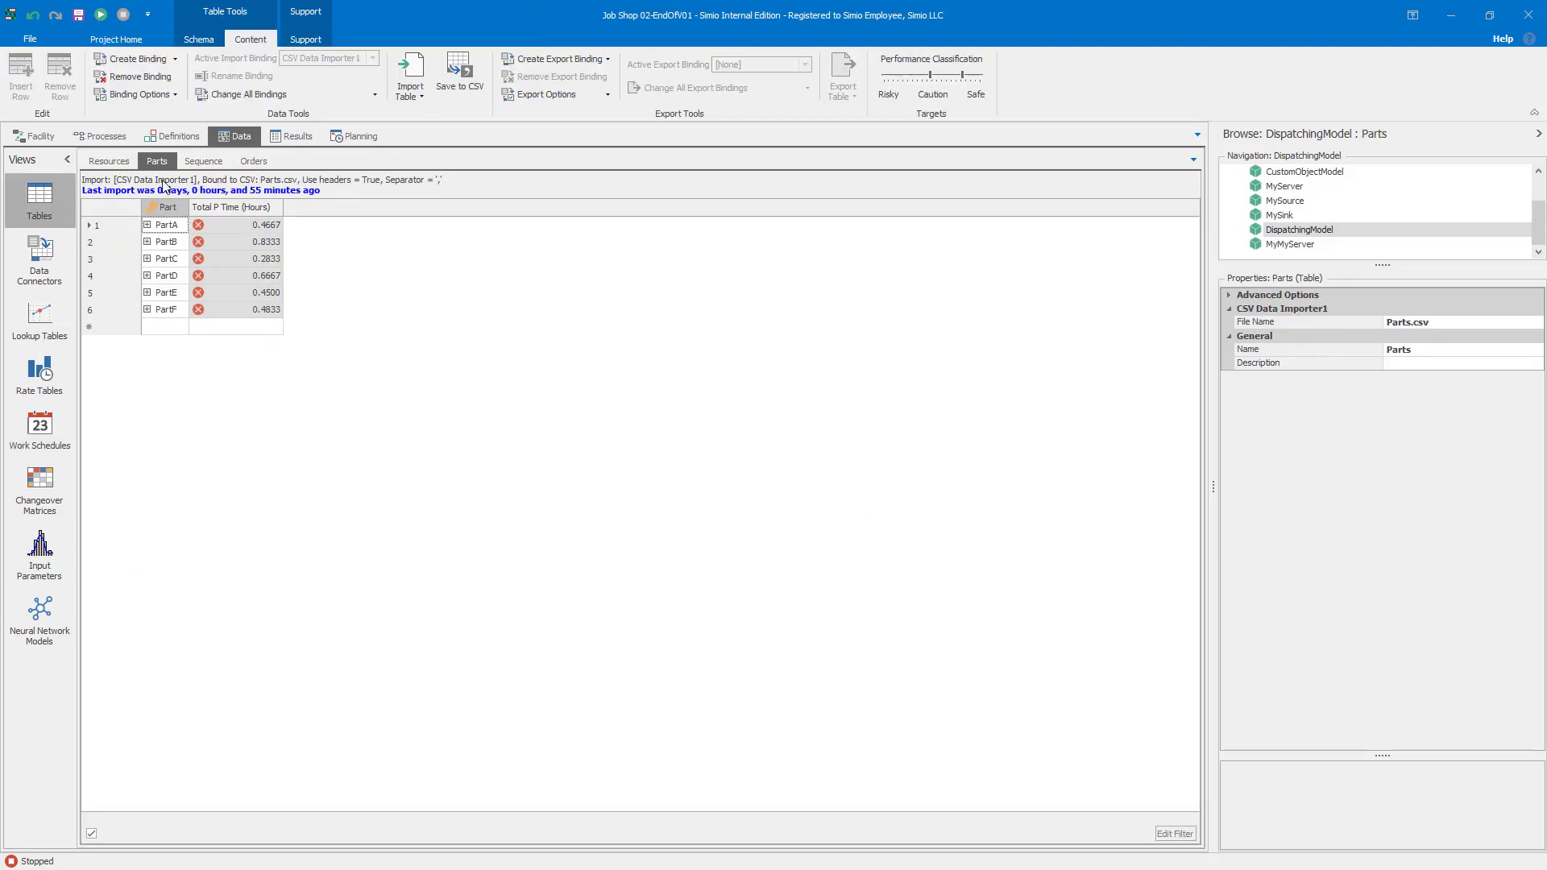
pyautogui.click(109, 161)
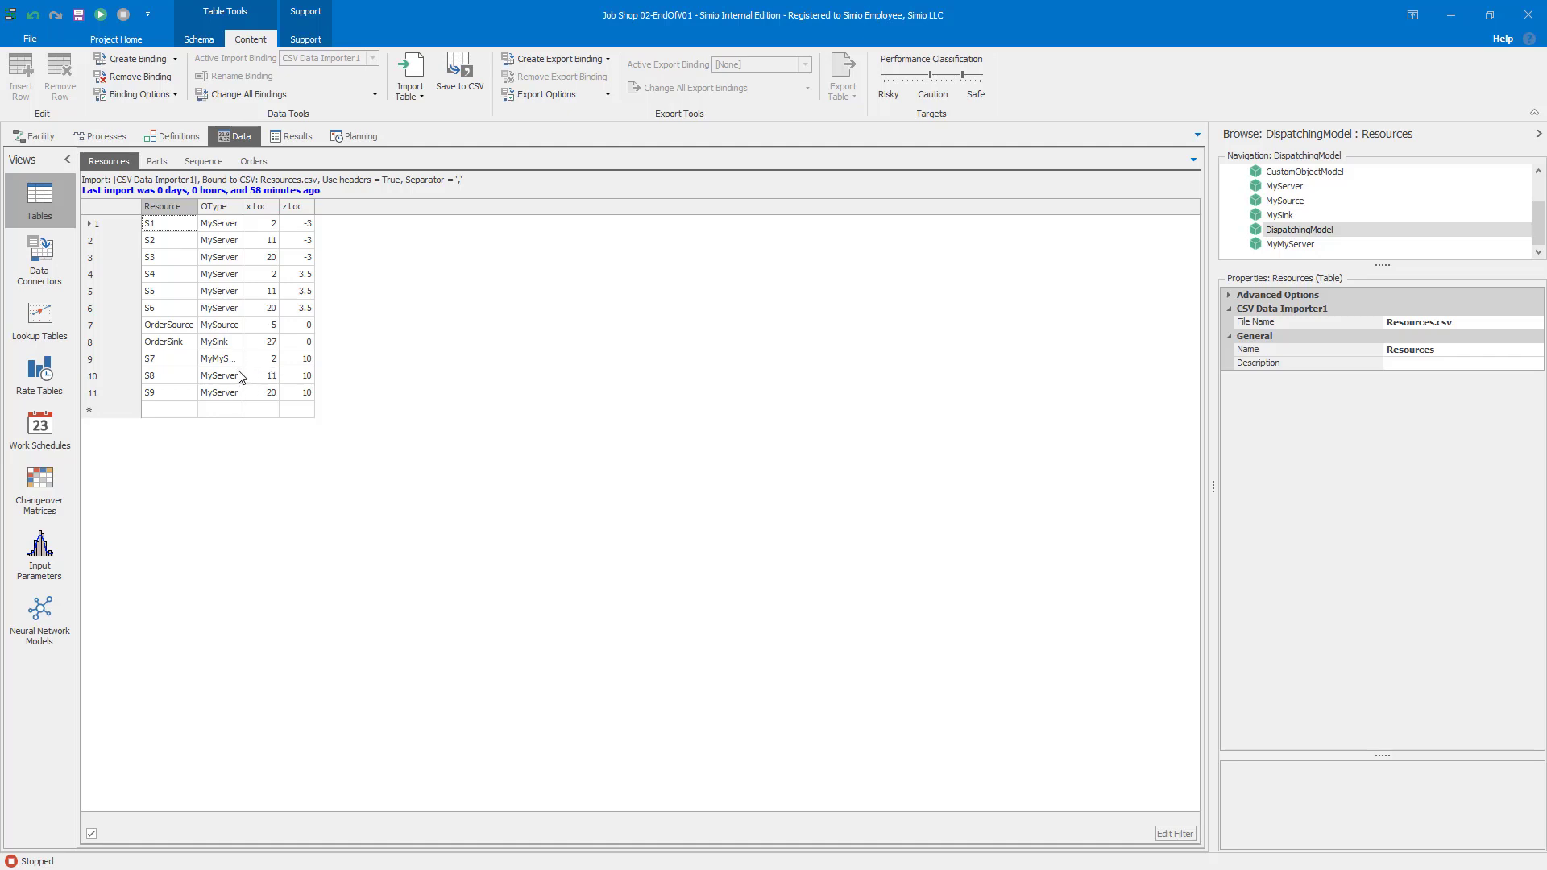
pyautogui.click(235, 377)
pyautogui.click(235, 376)
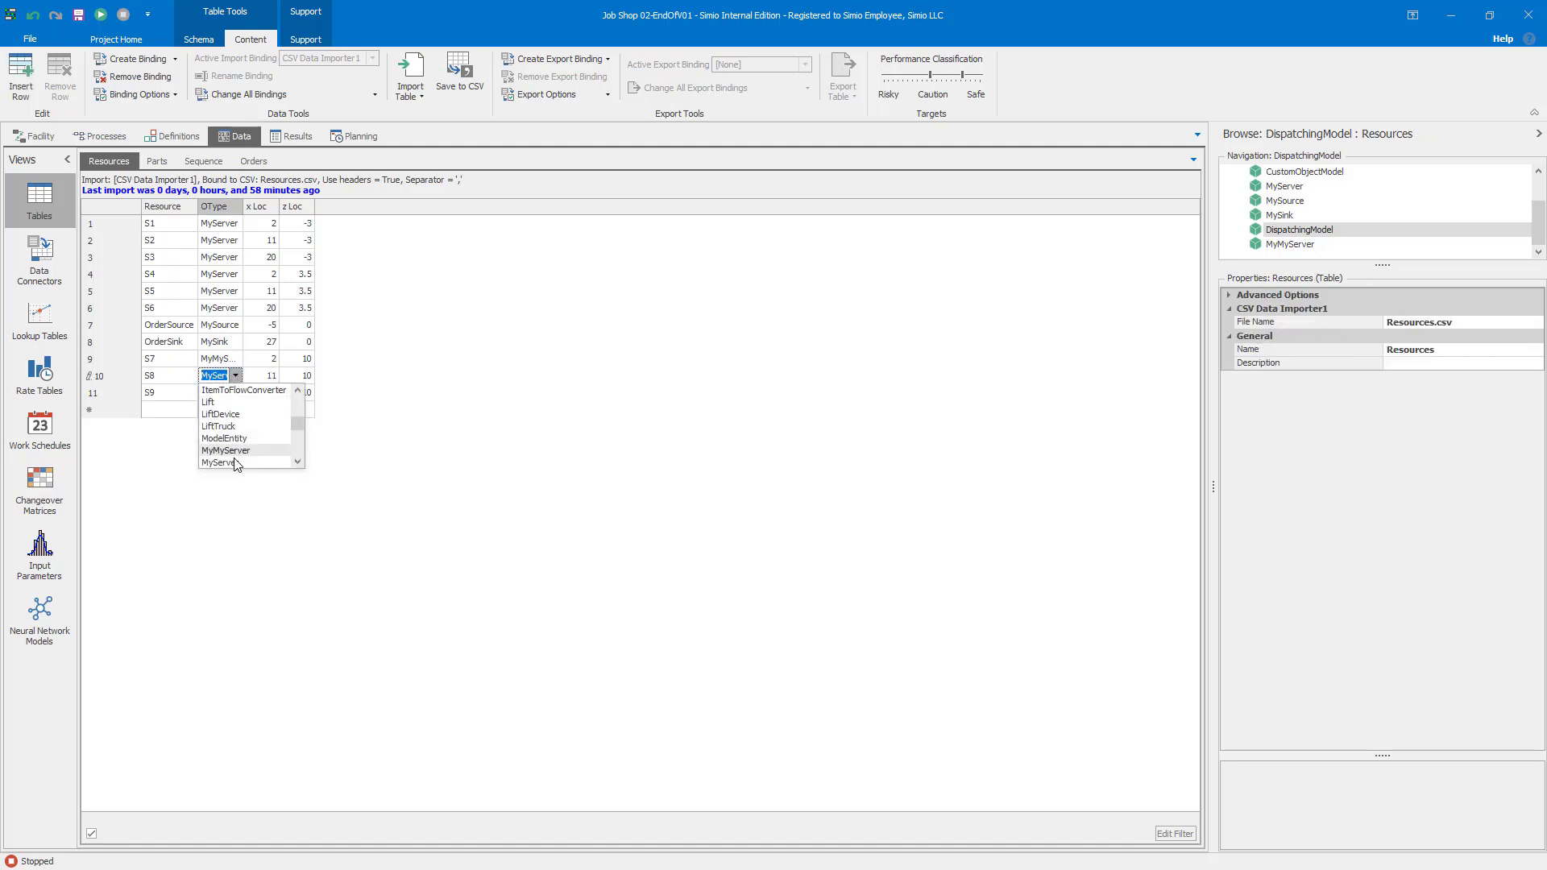
pyautogui.click(234, 451)
pyautogui.click(232, 392)
pyautogui.click(232, 393)
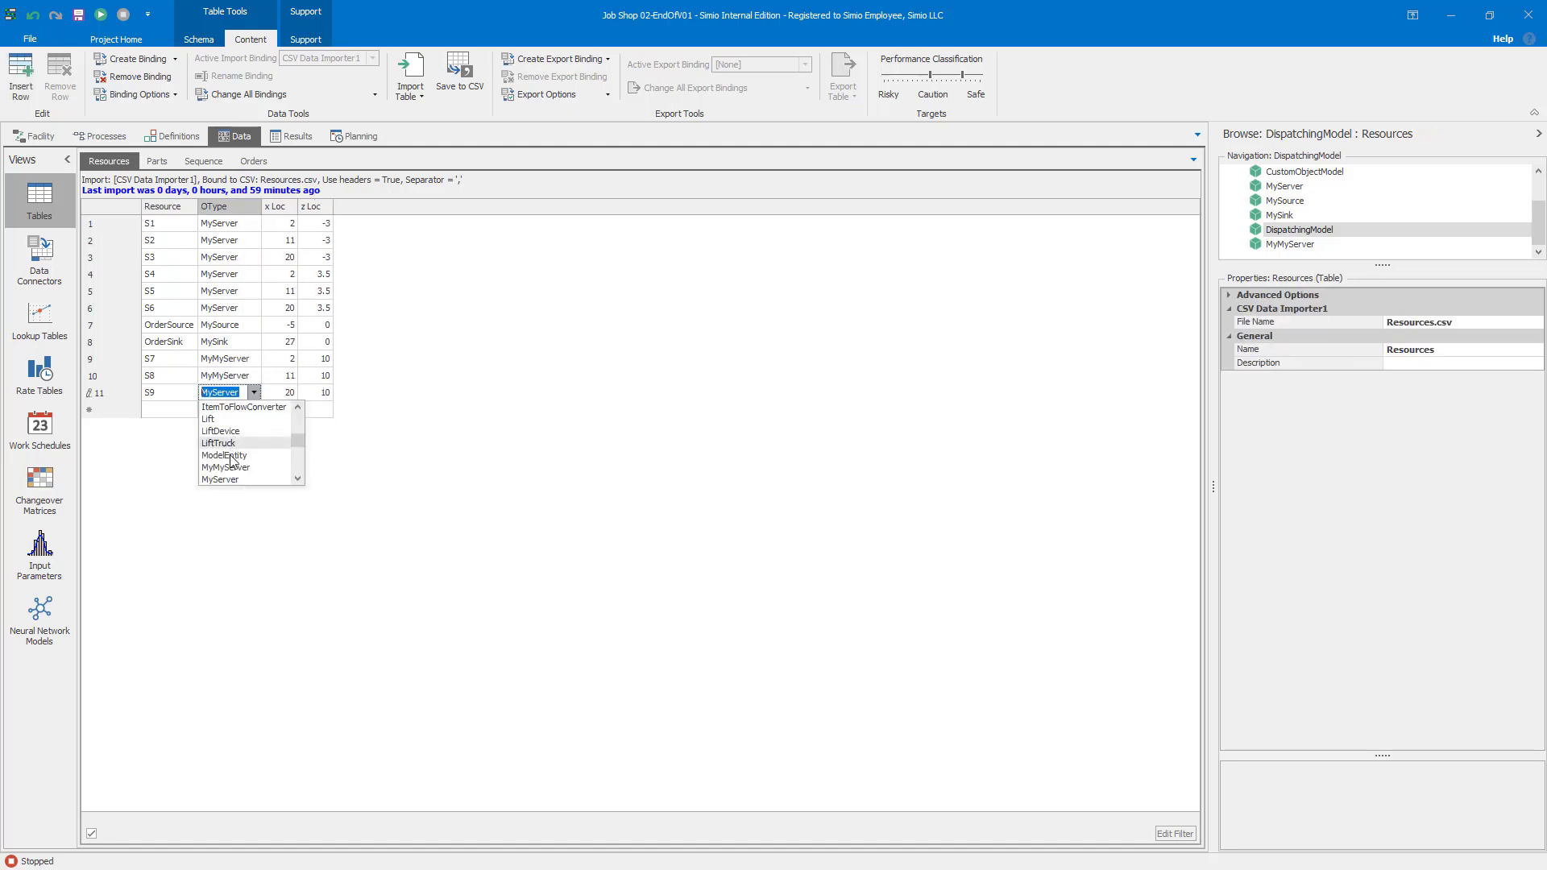
pyautogui.click(232, 468)
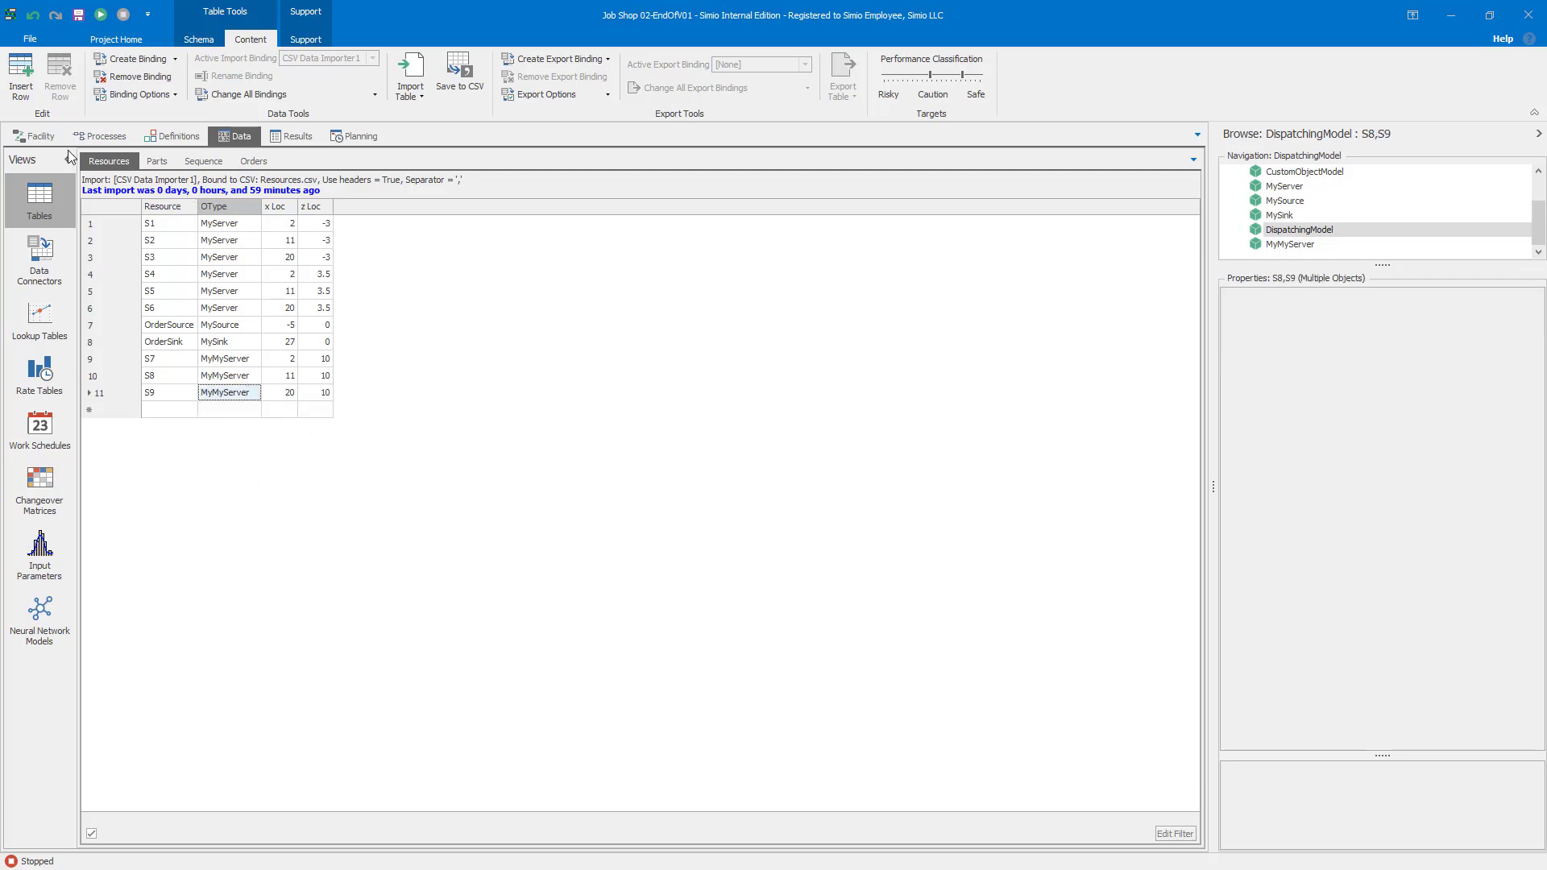
# Step: Check the object type and capacity settings of servers S8 and S7 in the facility view
pyautogui.click(40, 136)
pyautogui.click(639, 609)
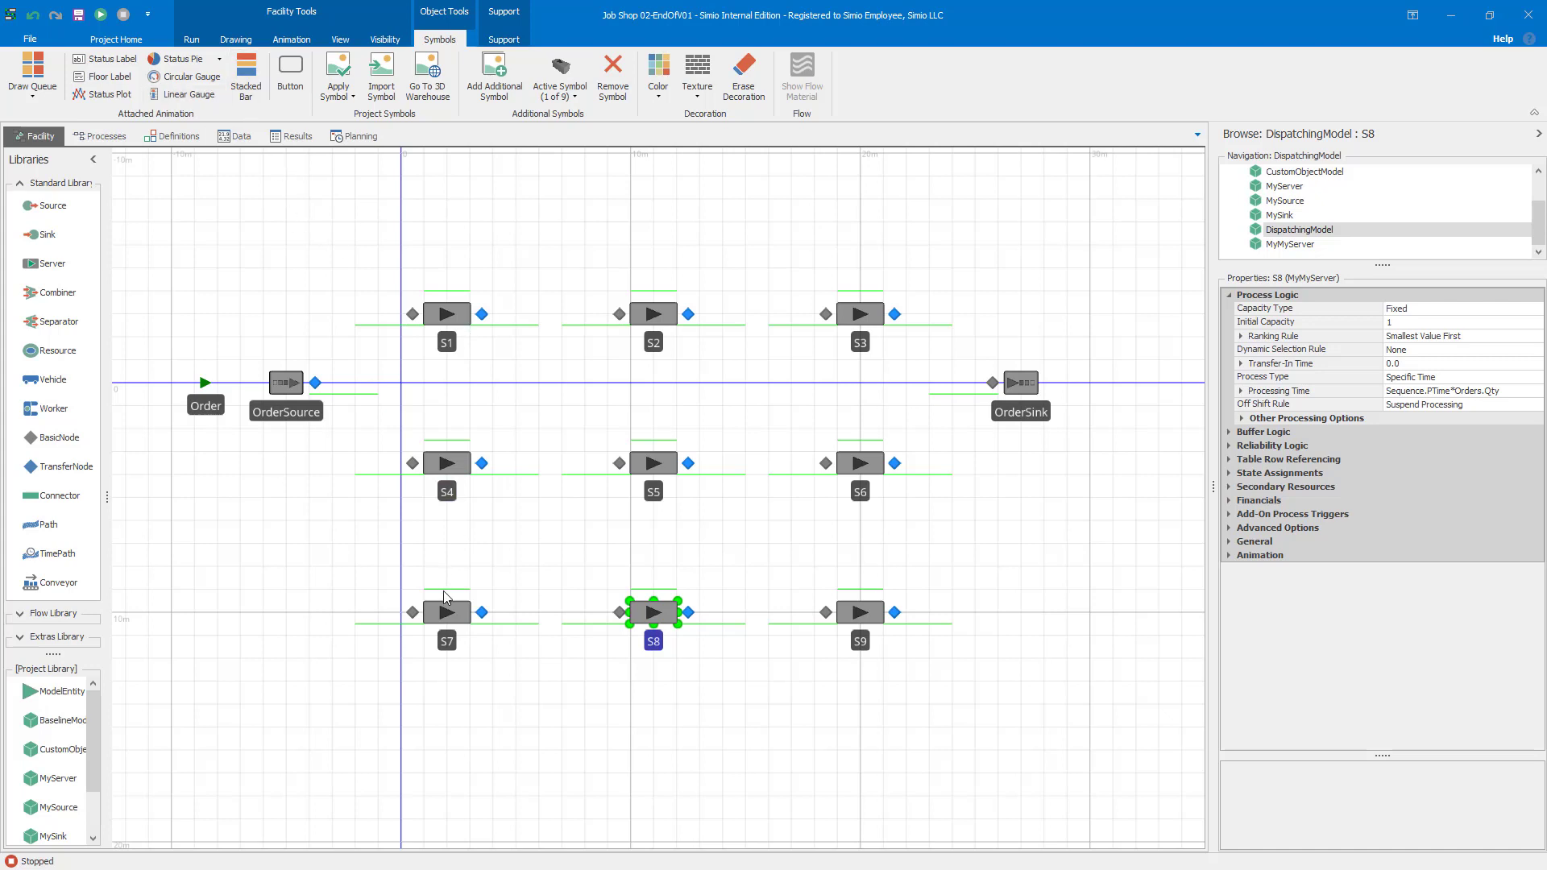
pyautogui.click(456, 616)
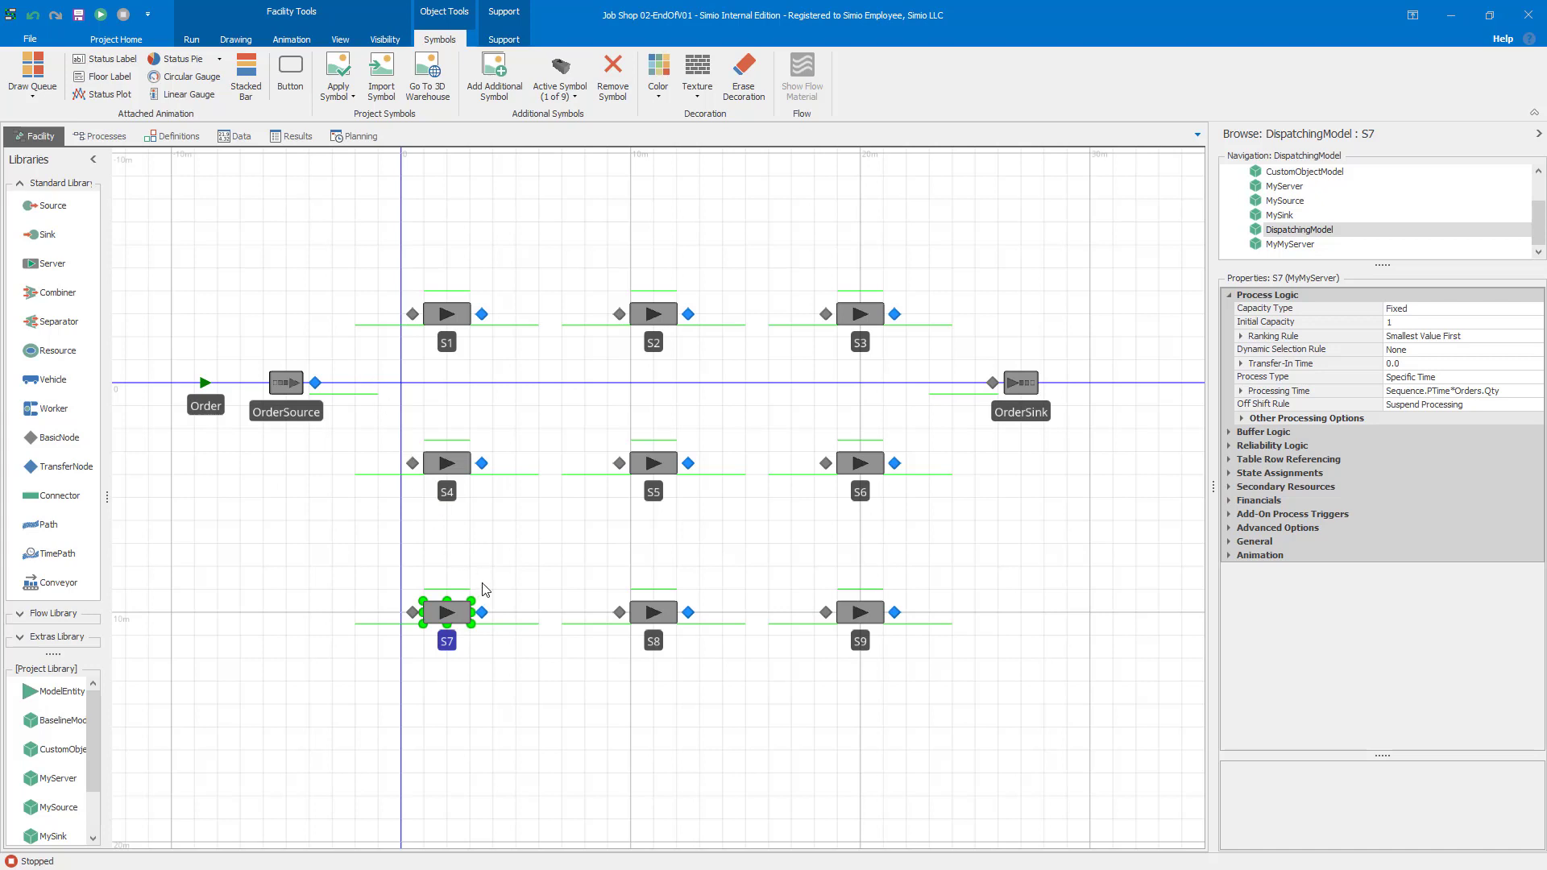
# Step: Re-import the Resources table from Resources.csv and check server S7's type and capacity settings in the facility view
pyautogui.click(239, 138)
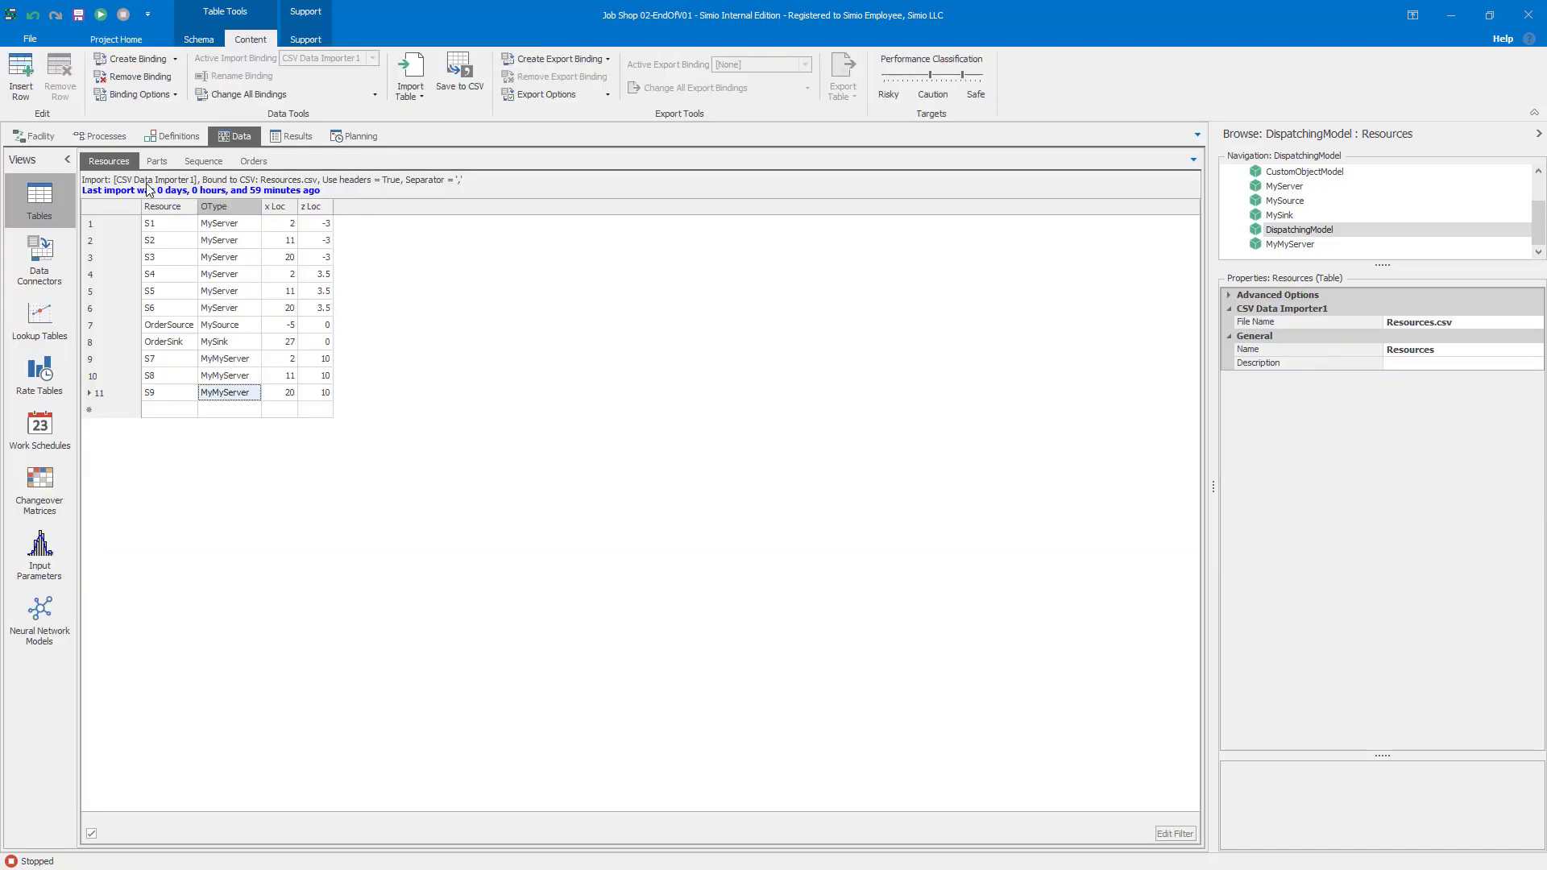
pyautogui.click(413, 70)
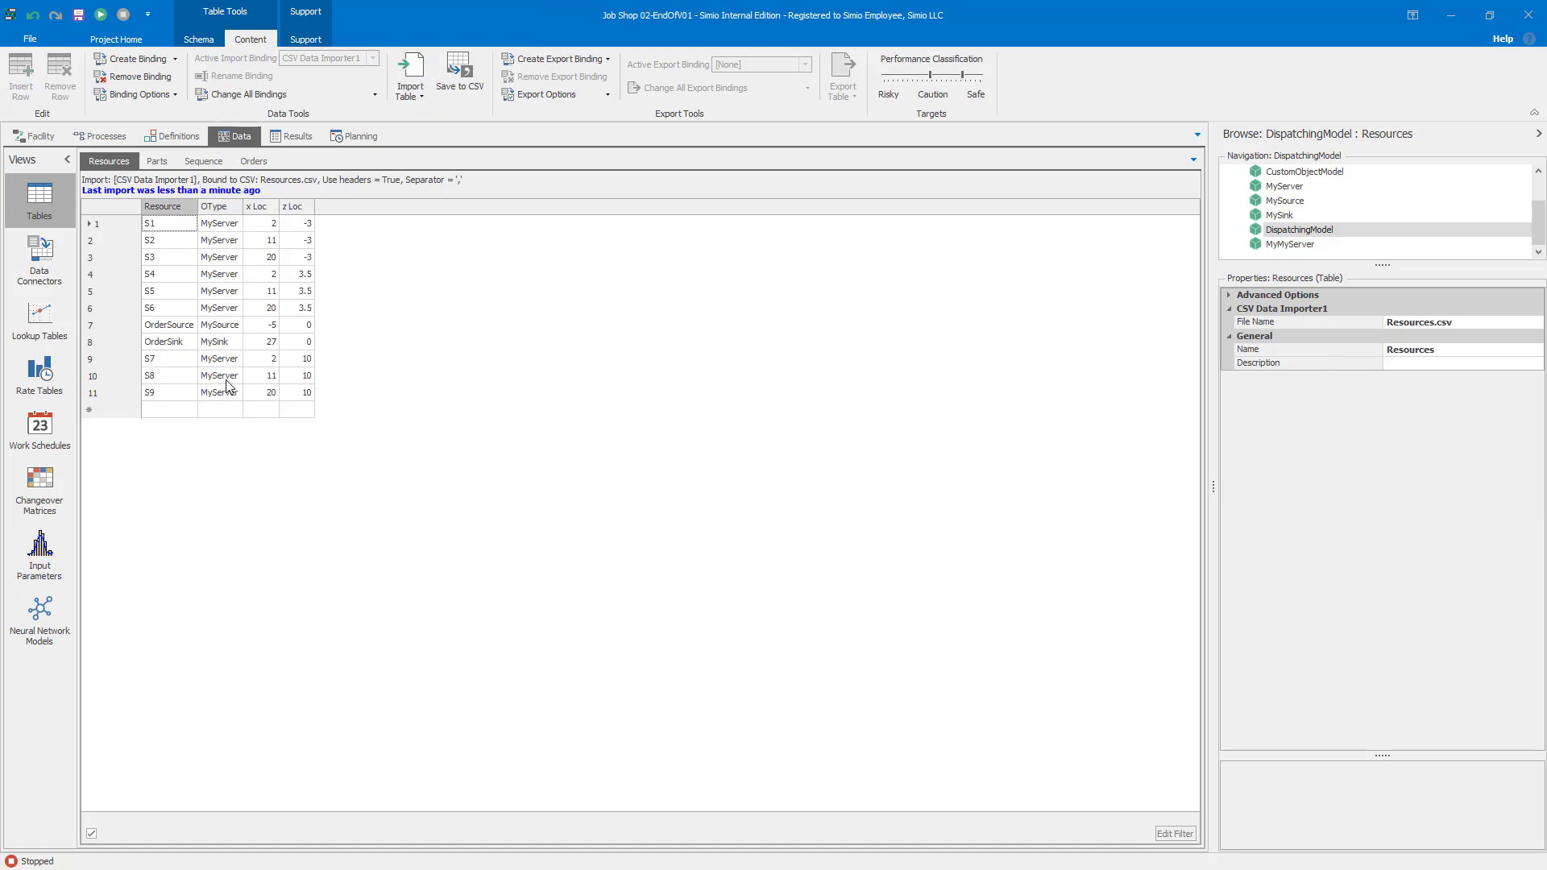
pyautogui.click(40, 137)
pyautogui.click(448, 614)
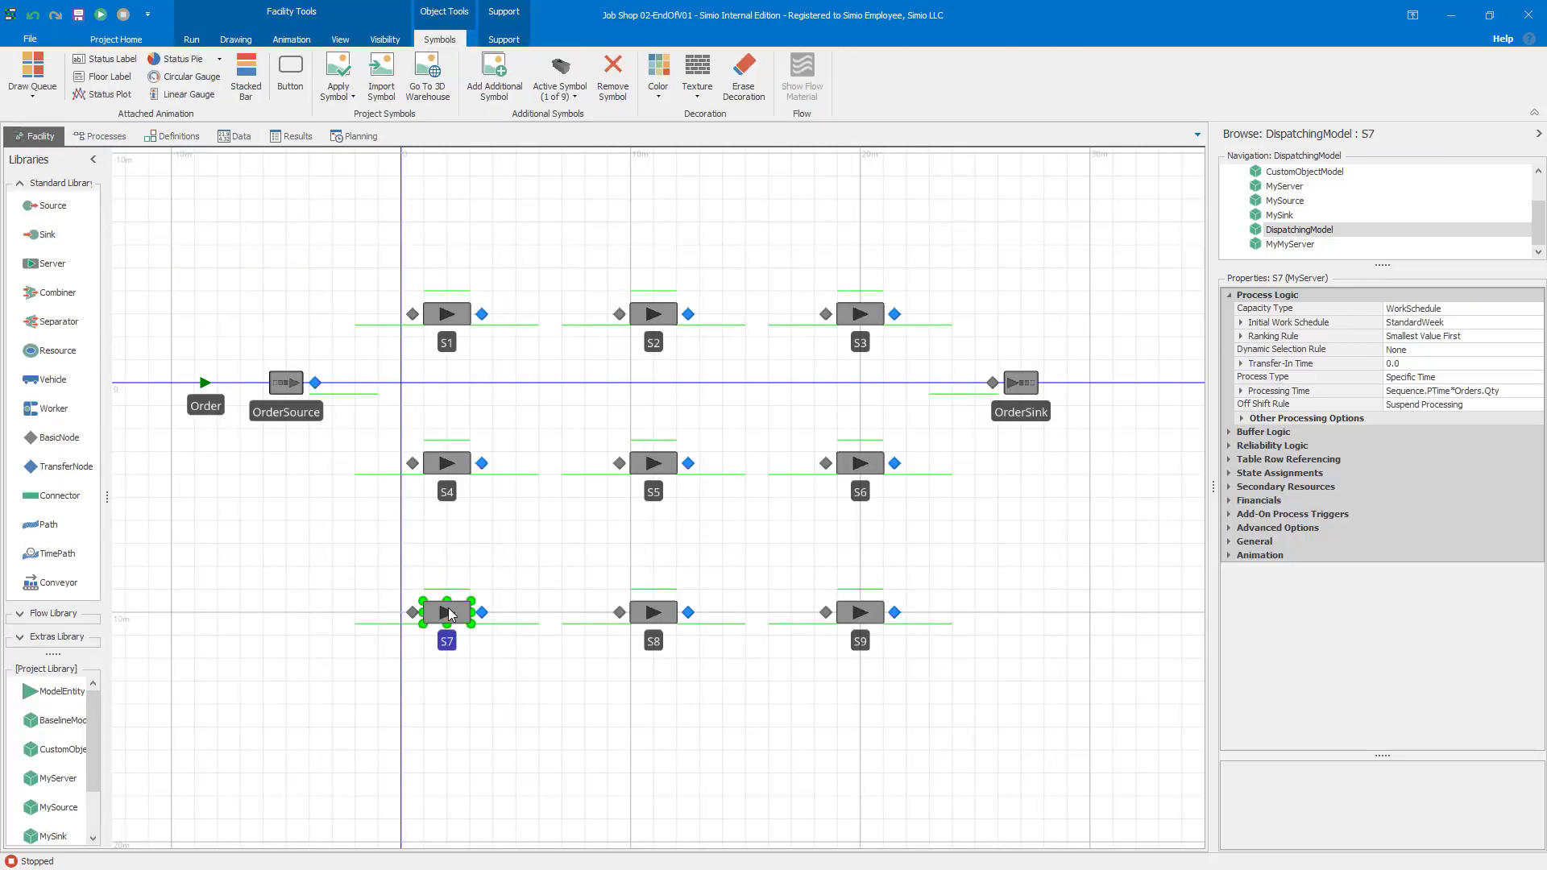